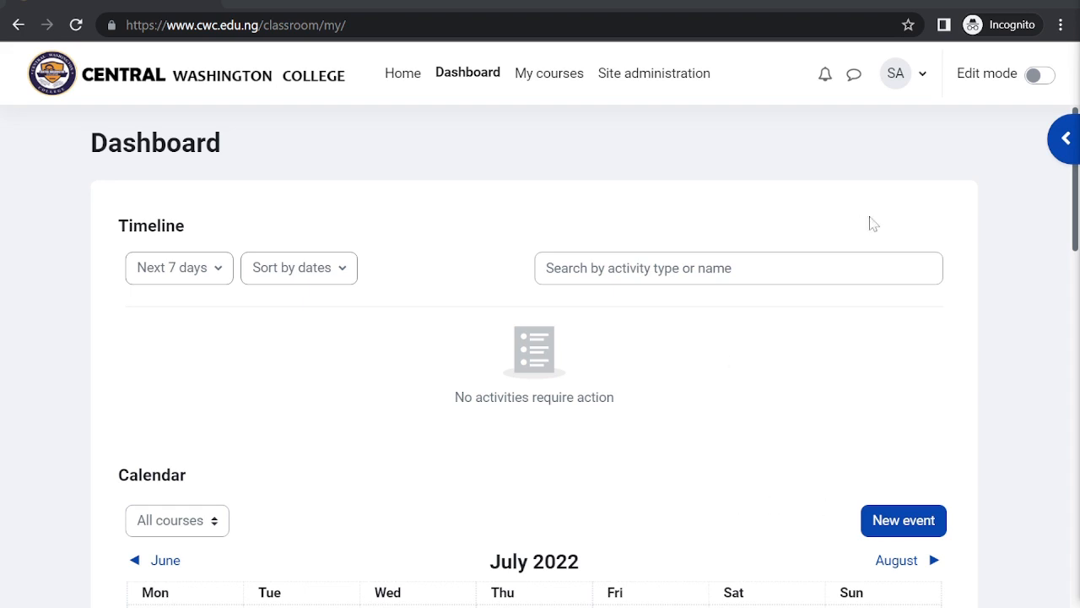
Step: Go to Site administration > Users and start 'Add a new user' under Accounts
{"action": "left_click", "coordinate": [644, 77]}
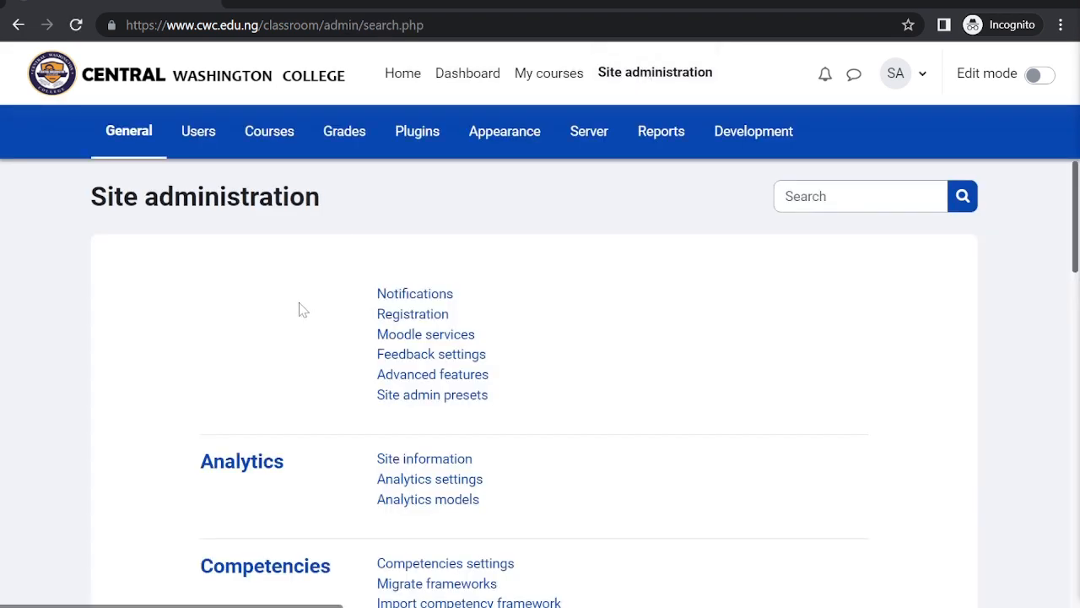
{"action": "left_click", "coordinate": [203, 138]}
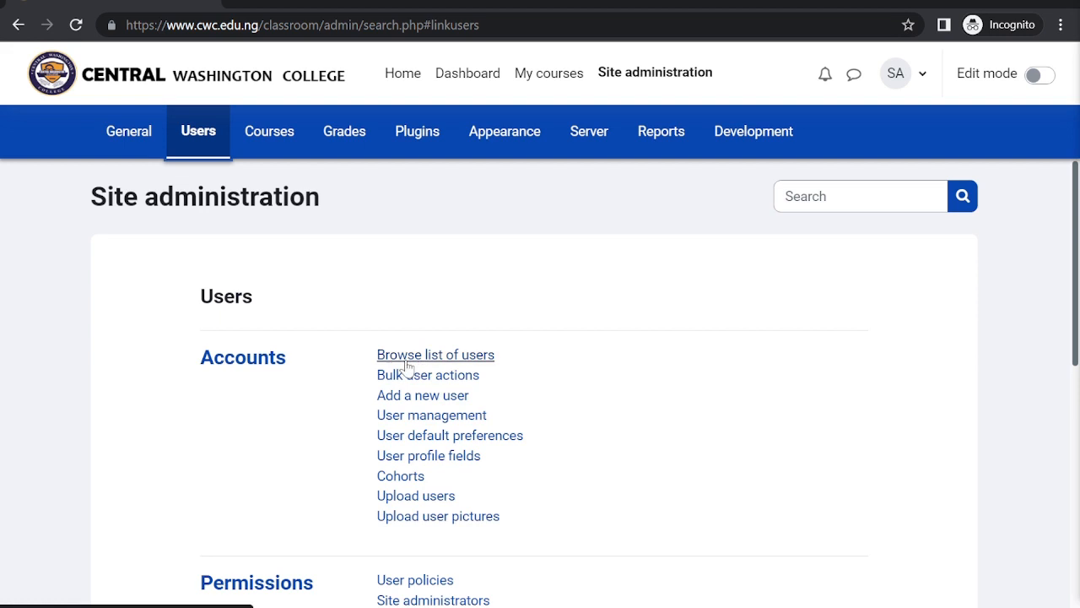
{"action": "left_click", "coordinate": [422, 395]}
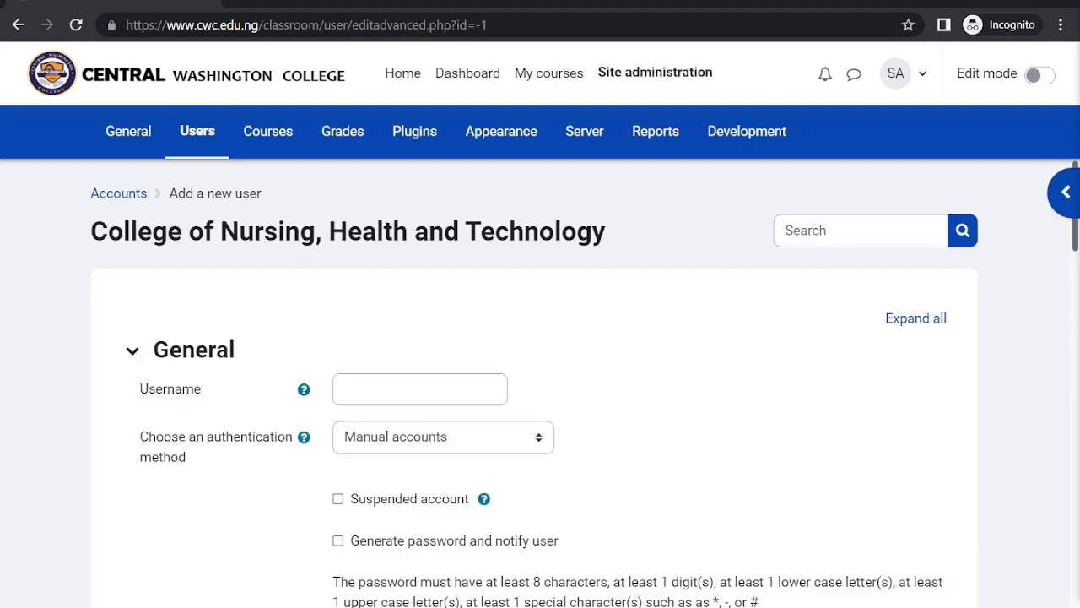
Step: Enter the new user's username and set authentication to Email-based self-registration
{"action": "left_click", "coordinate": [420, 390]}
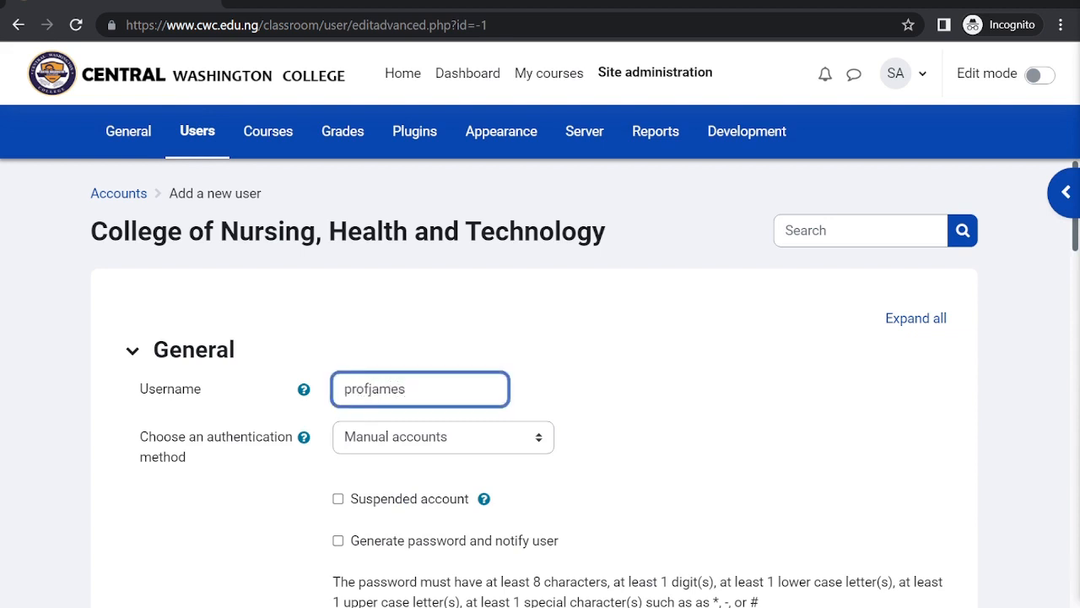
{"action": "scroll", "coordinate": [352, 376], "scroll_direction": "down", "scroll_amount": 2}
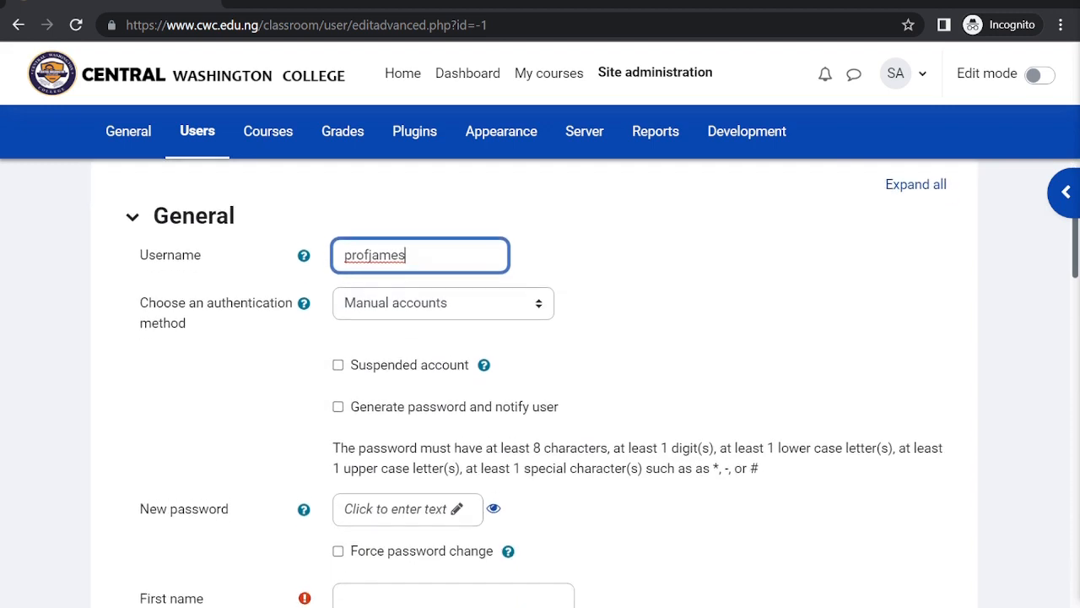
{"action": "left_click", "coordinate": [404, 306]}
{"action": "left_click", "coordinate": [425, 337]}
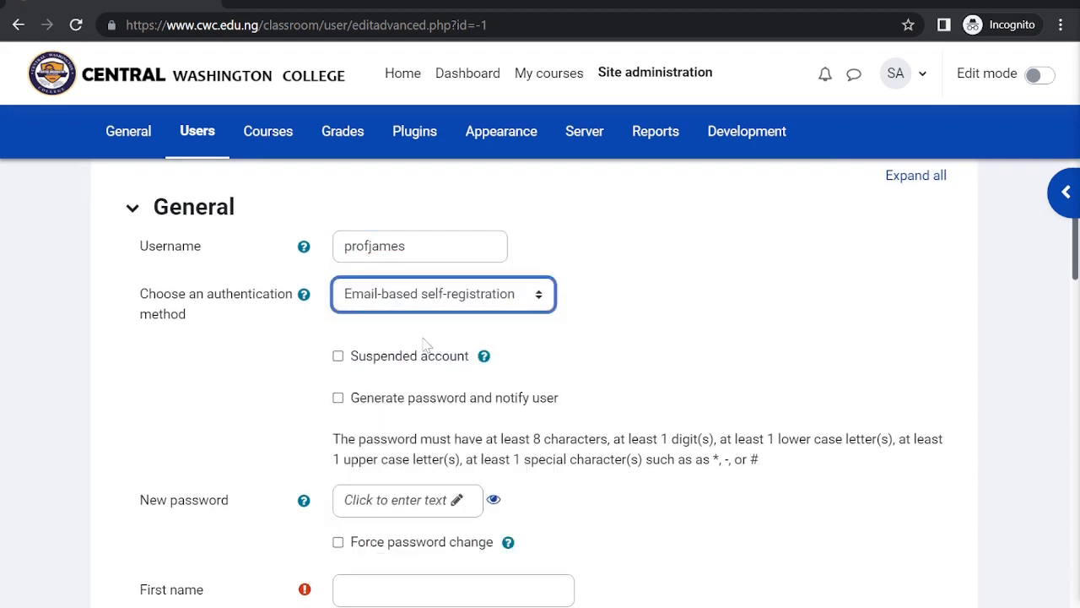
Step: Leave Generate password unchecked and type a new password manually
{"action": "scroll", "coordinate": [427, 342], "scroll_direction": "down", "scroll_amount": 2}
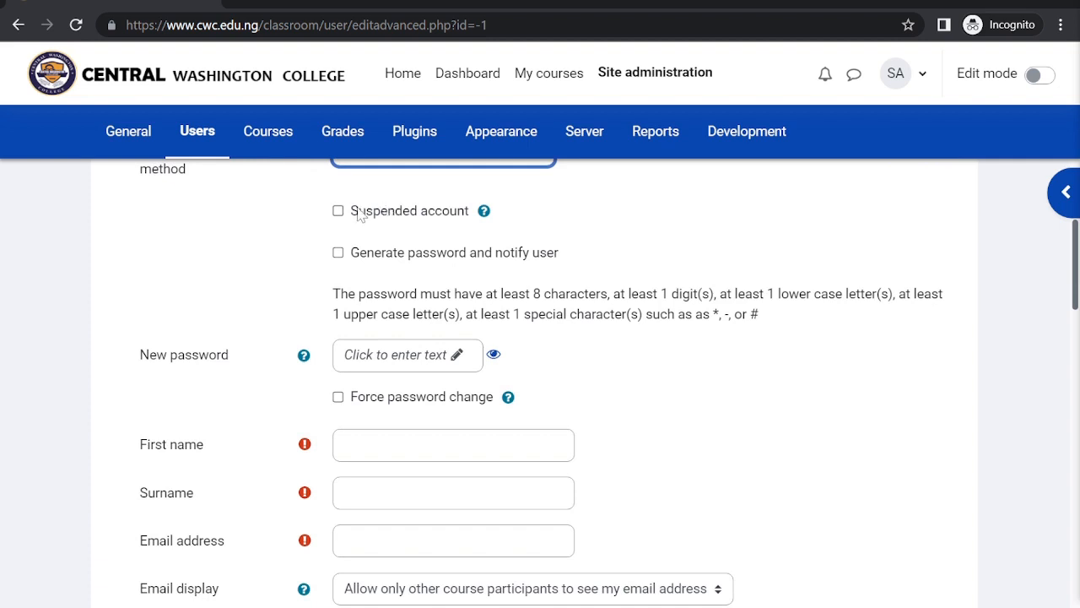
{"action": "left_click", "coordinate": [338, 254]}
{"action": "left_click", "coordinate": [394, 356]}
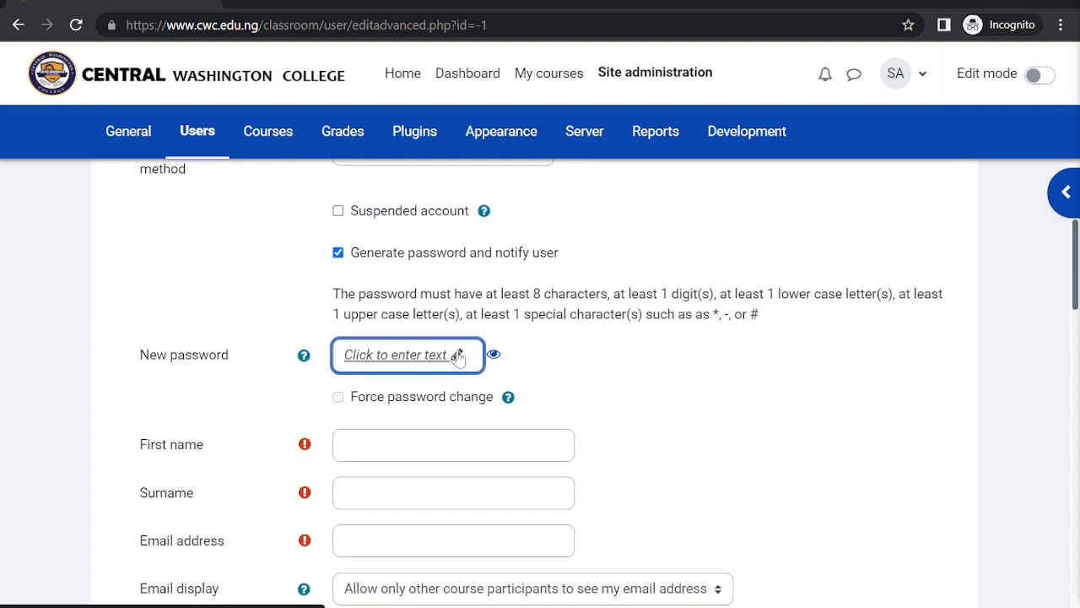
{"action": "left_click", "coordinate": [494, 355]}
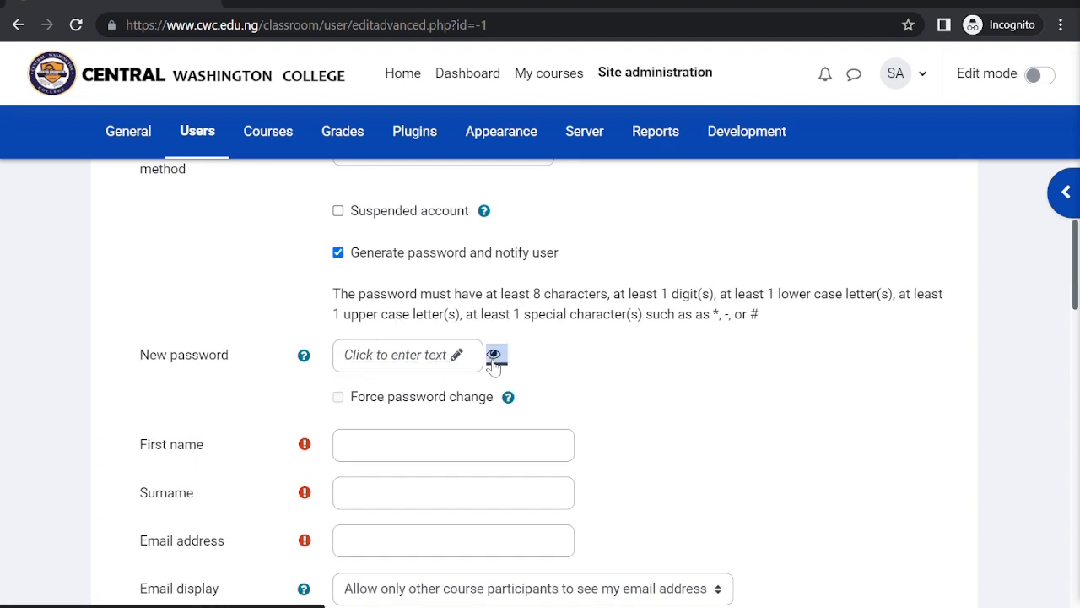
{"action": "left_click", "coordinate": [400, 364]}
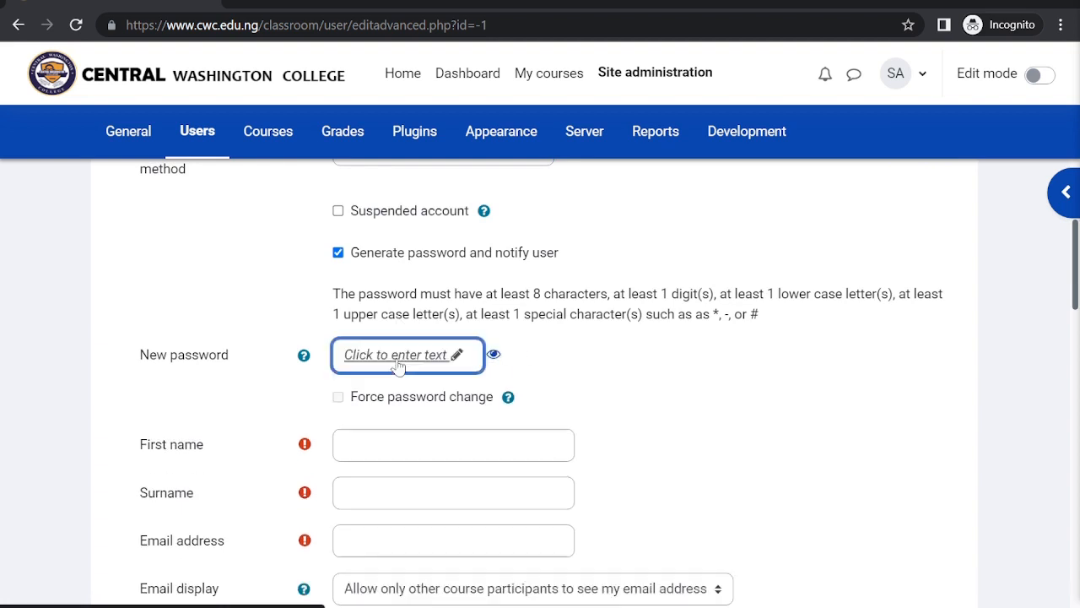
{"action": "left_click", "coordinate": [338, 254]}
{"action": "left_click", "coordinate": [339, 253]}
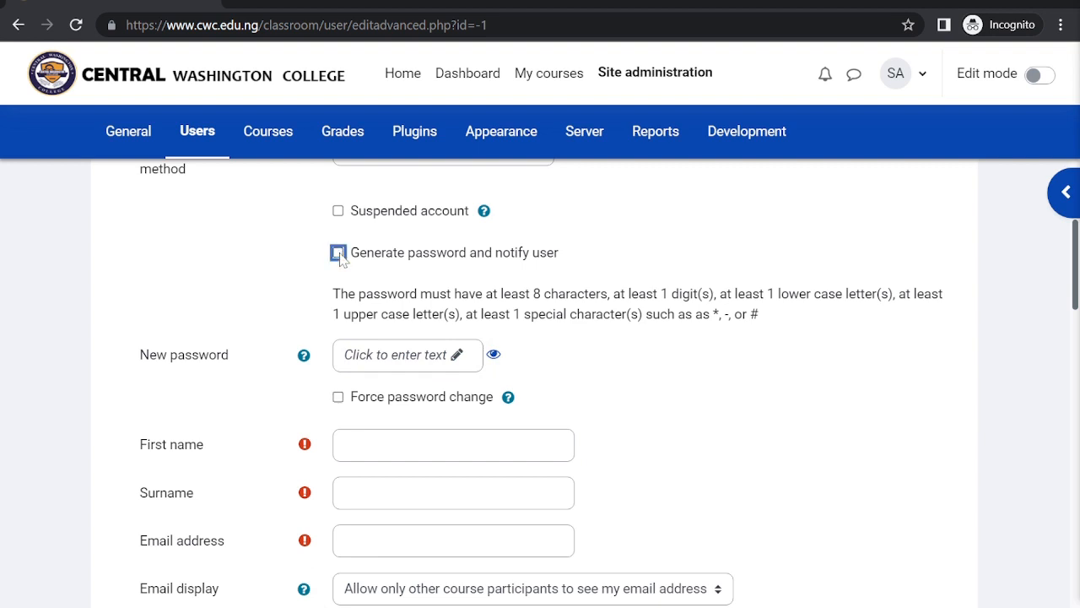
{"action": "left_click", "coordinate": [405, 365]}
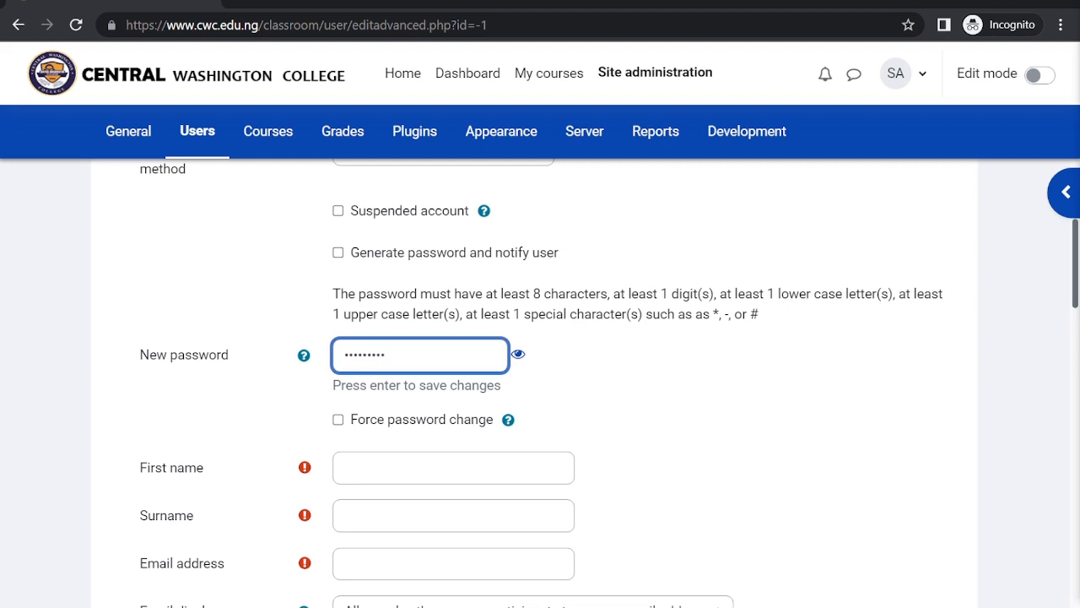
{"action": "left_click", "coordinate": [338, 421]}
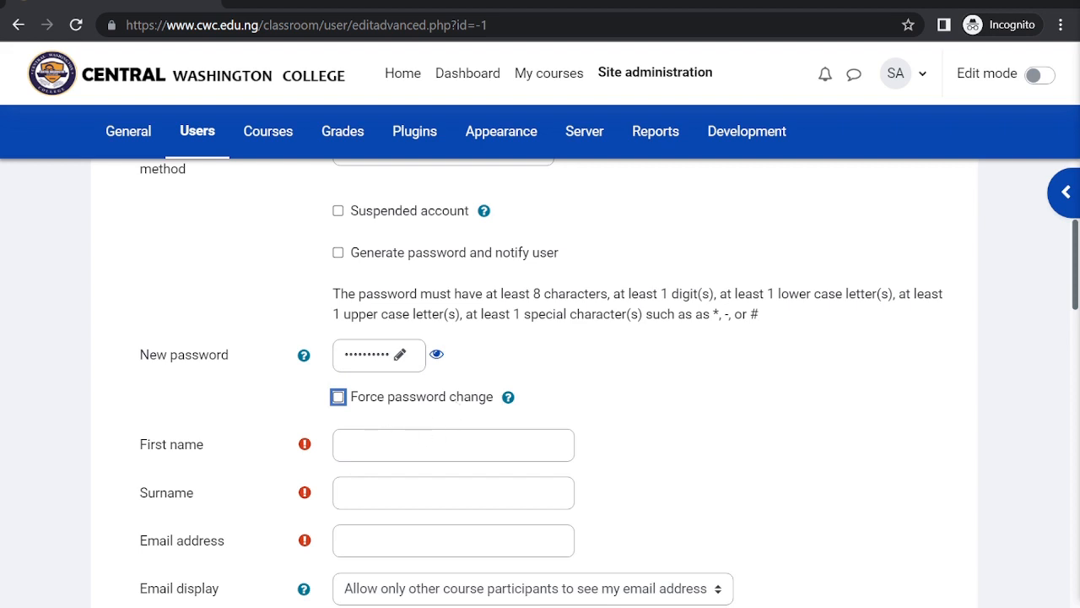
{"action": "key", "text": "Tab"}
{"action": "key", "text": "Tab"}
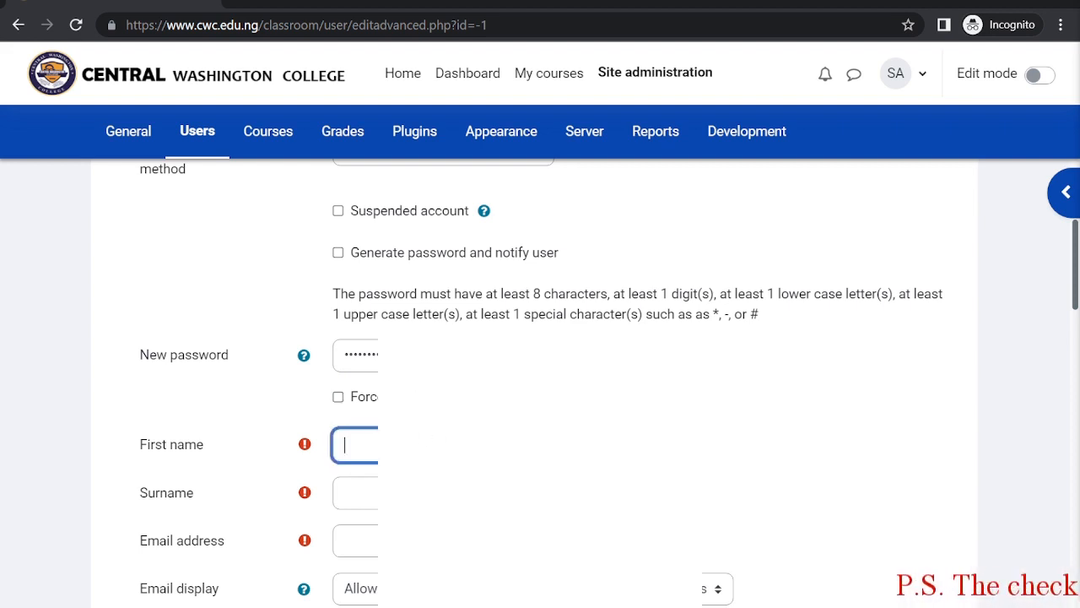
Step: Autofill the user's first name, surname and e-mail, then correct the e-mail to the college domain
{"action": "key", "text": "Down"}
{"action": "key", "text": "Return"}
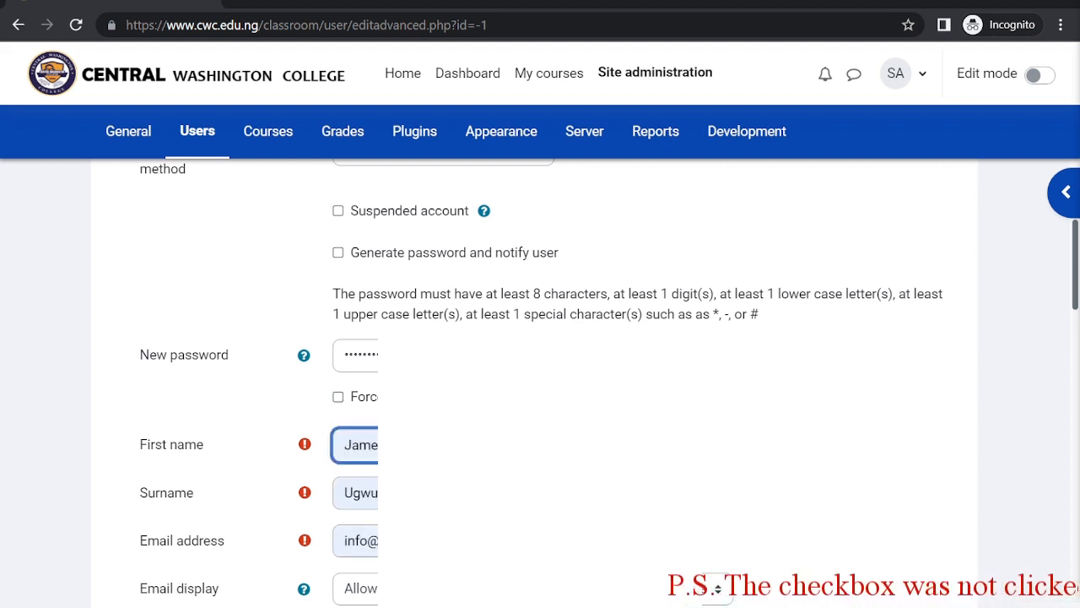
{"action": "scroll", "coordinate": [540, 383], "scroll_direction": "down", "scroll_amount": 2}
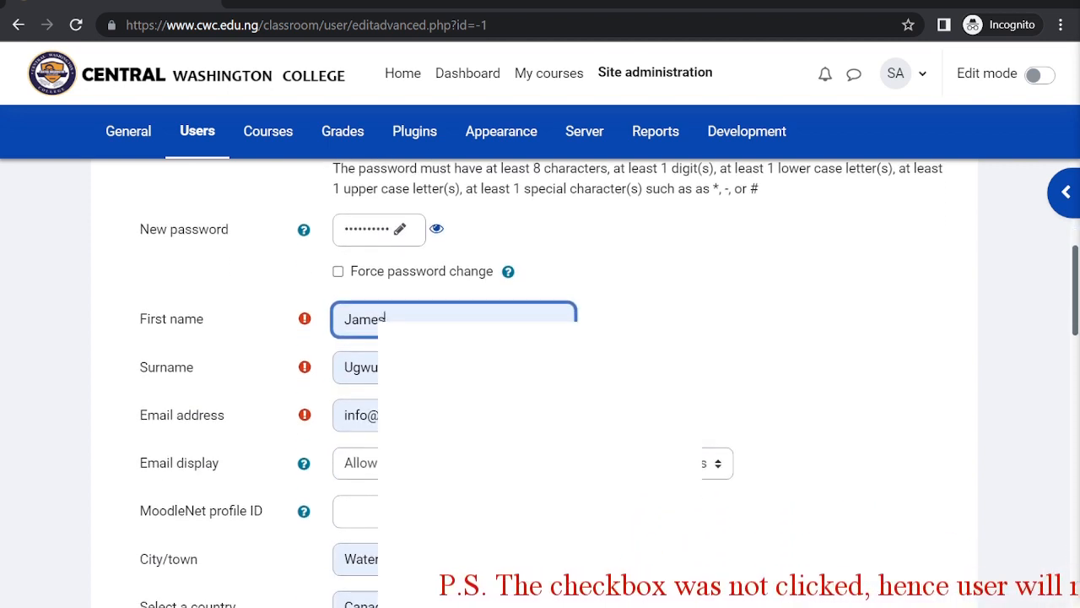
{"action": "left_click", "coordinate": [361, 415]}
{"action": "type", "text": "hec"}
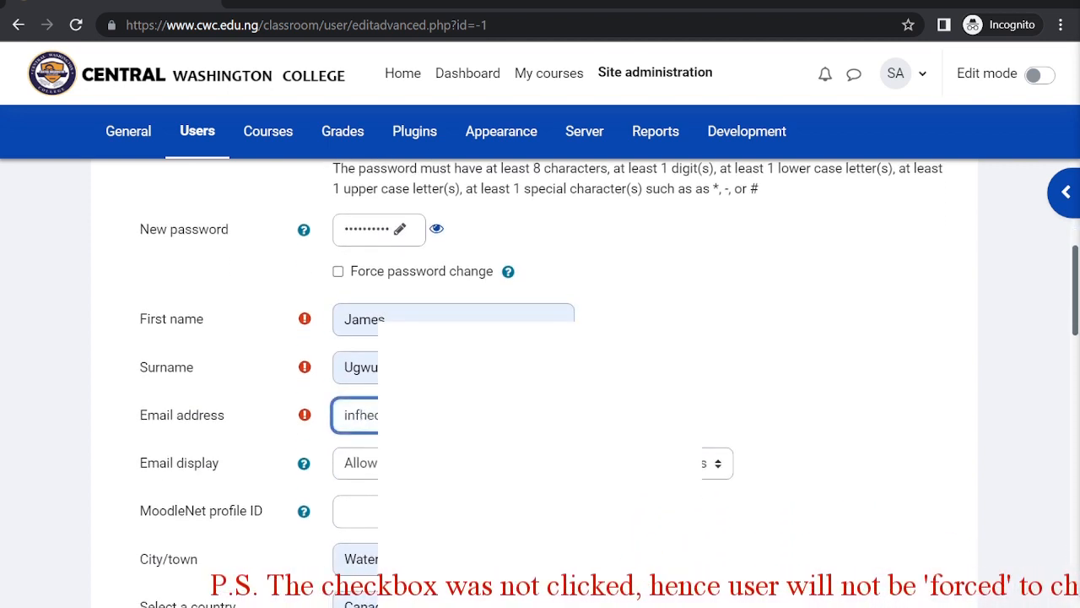
{"action": "key", "text": "BackSpace"}
{"action": "key", "text": "BackSpace"}
{"action": "key", "text": "BackSpace"}
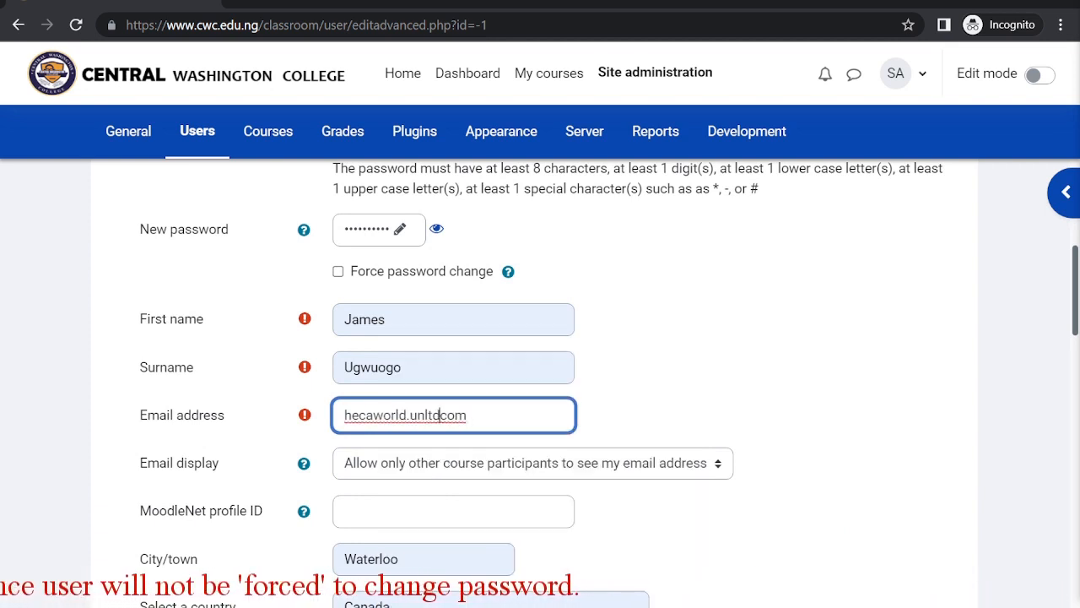
{"action": "type", "text": "@edu"}
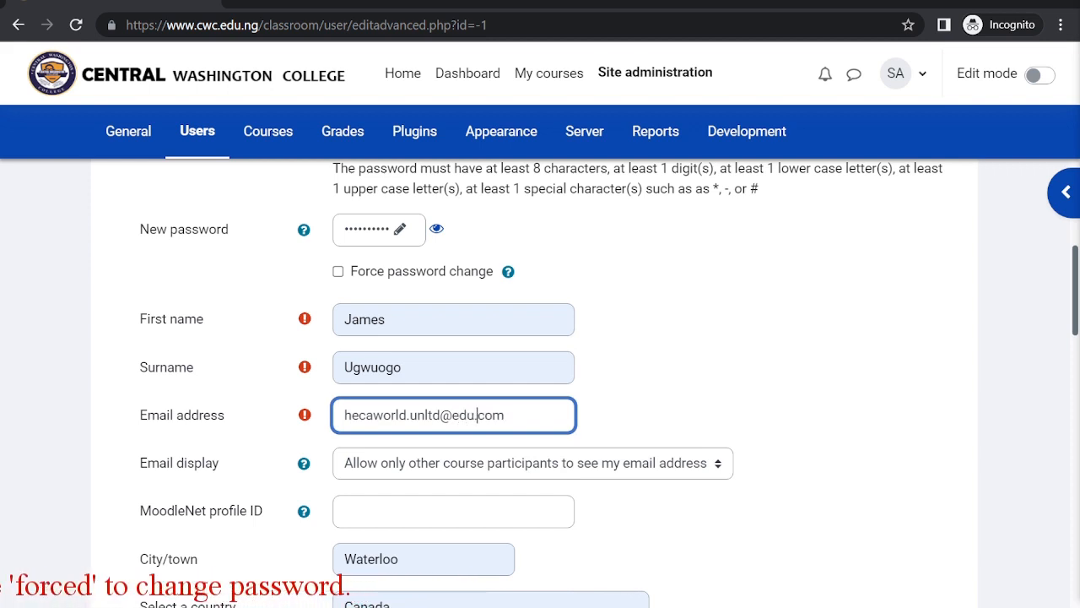
{"action": "type", "text": ".ng"}
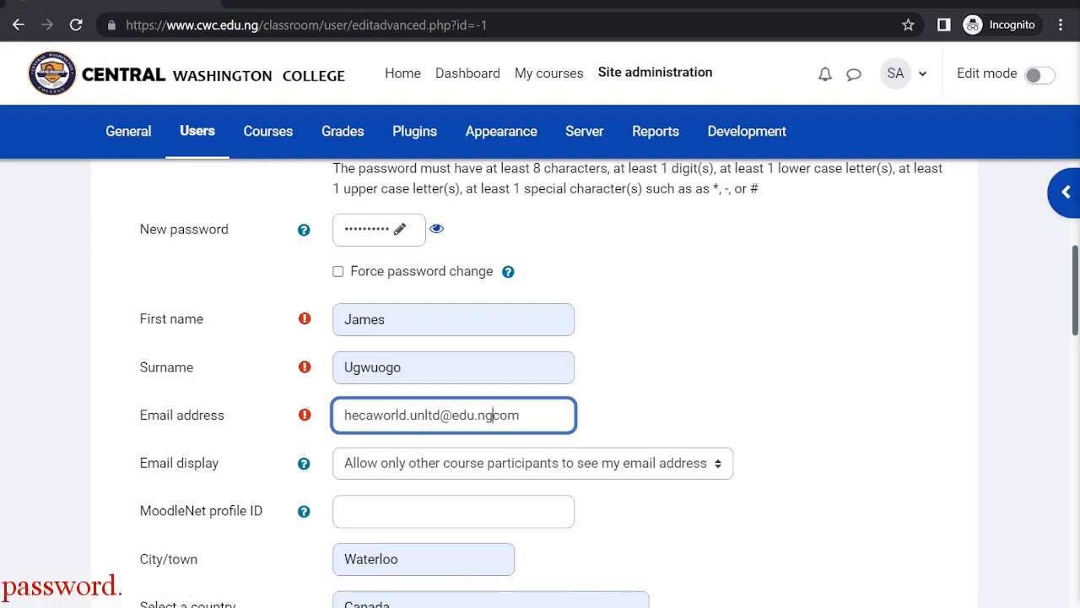
{"action": "key", "text": "Delete"}
{"action": "key", "text": "Delete"}
{"action": "key", "text": "Delete"}
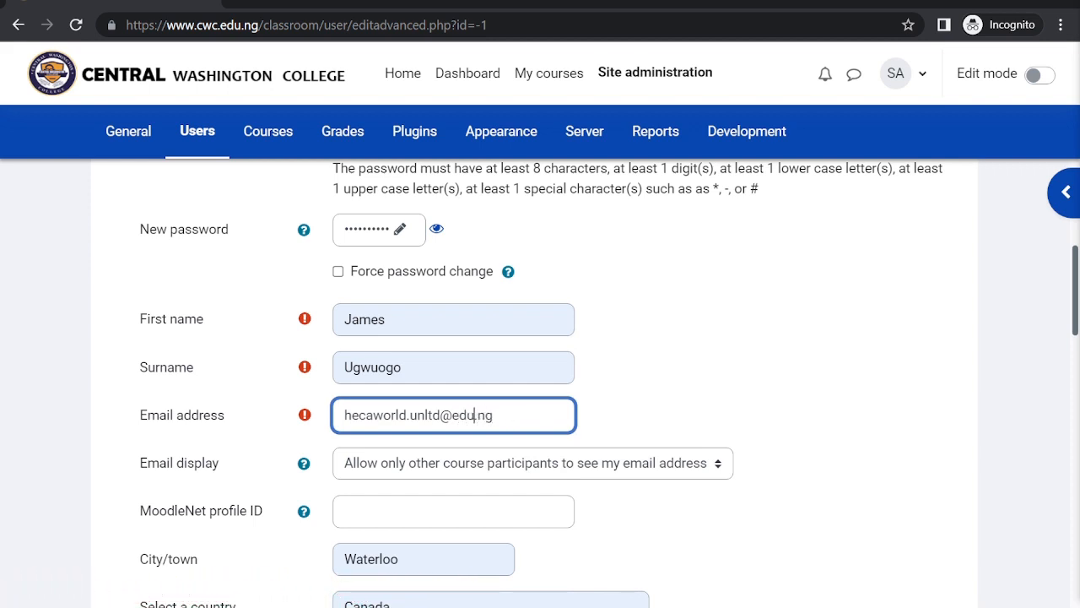
{"action": "type", "text": "cw.cwc."}
{"action": "scroll", "coordinate": [540, 379], "scroll_direction": "down", "scroll_amount": 2}
{"action": "scroll", "coordinate": [421, 464], "scroll_direction": "down", "scroll_amount": 10}
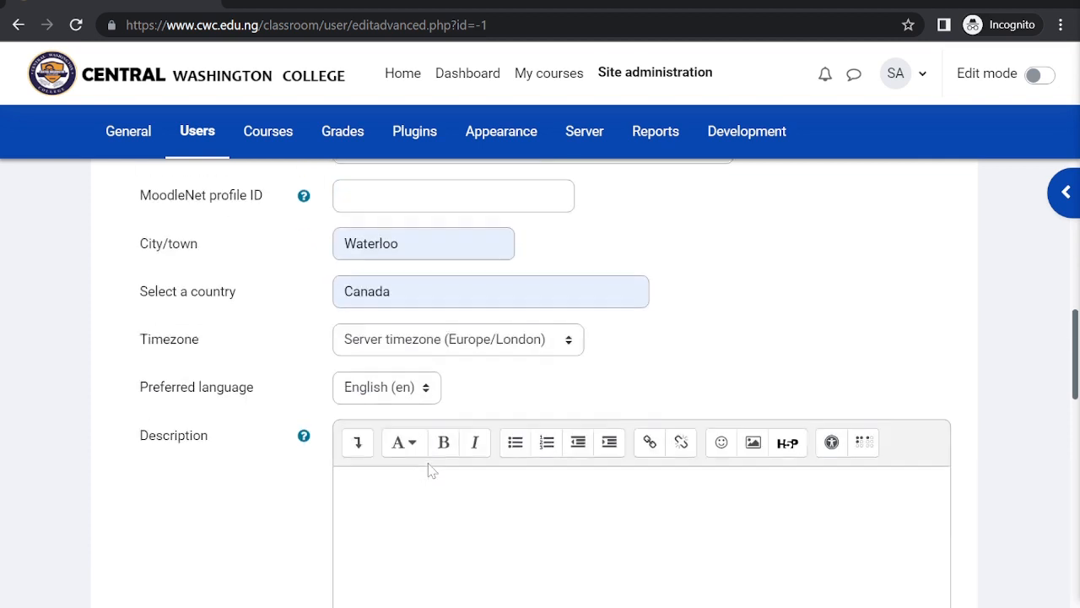
{"action": "scroll", "coordinate": [429, 470], "scroll_direction": "down", "scroll_amount": 2}
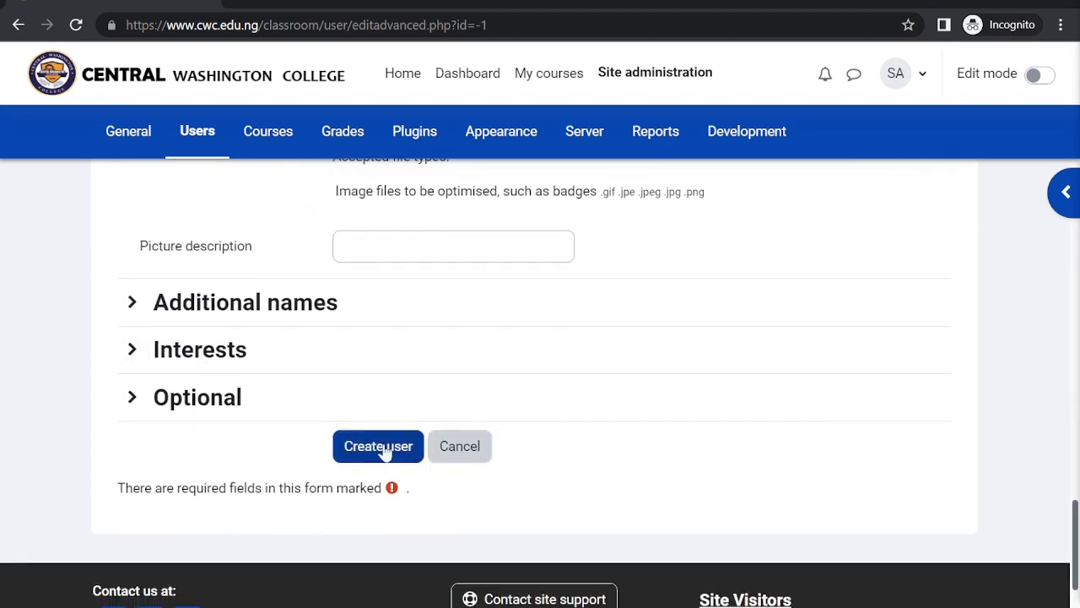
Step: Create the user and confirm the user list now shows 10 users
{"action": "left_click", "coordinate": [382, 447]}
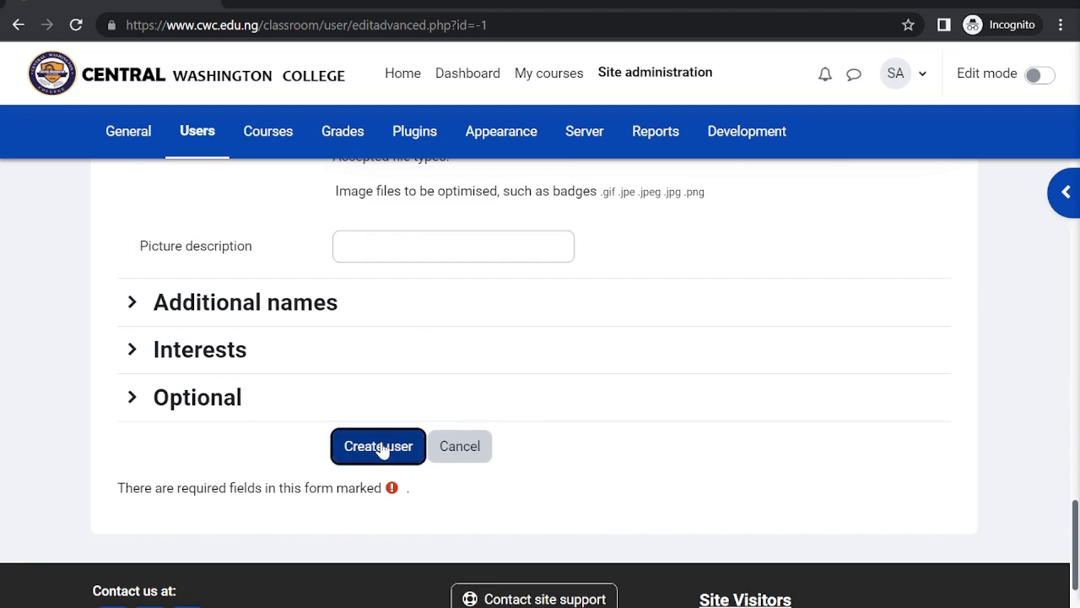
{"action": "scroll", "coordinate": [380, 441], "scroll_direction": "down", "scroll_amount": 2}
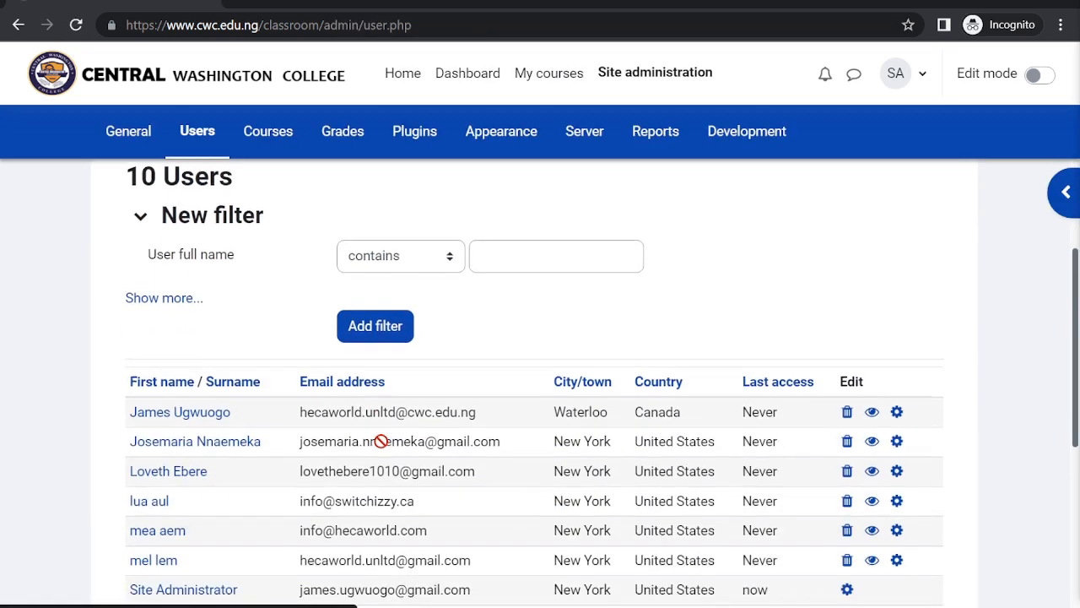
{"action": "scroll", "coordinate": [381, 442], "scroll_direction": "down", "scroll_amount": 2}
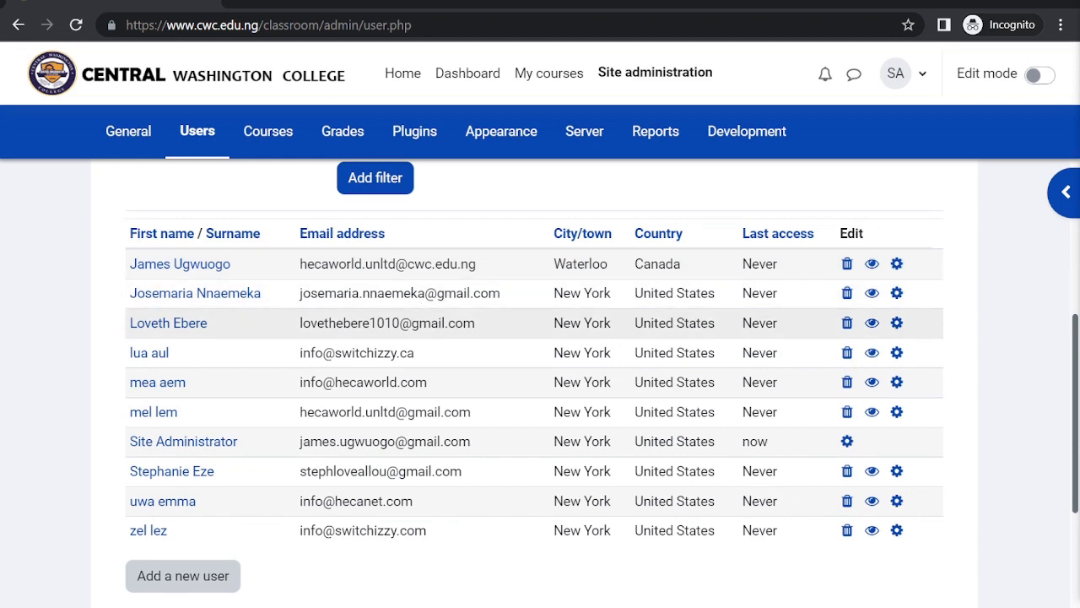
{"action": "scroll", "coordinate": [203, 323], "scroll_direction": "up", "scroll_amount": 3}
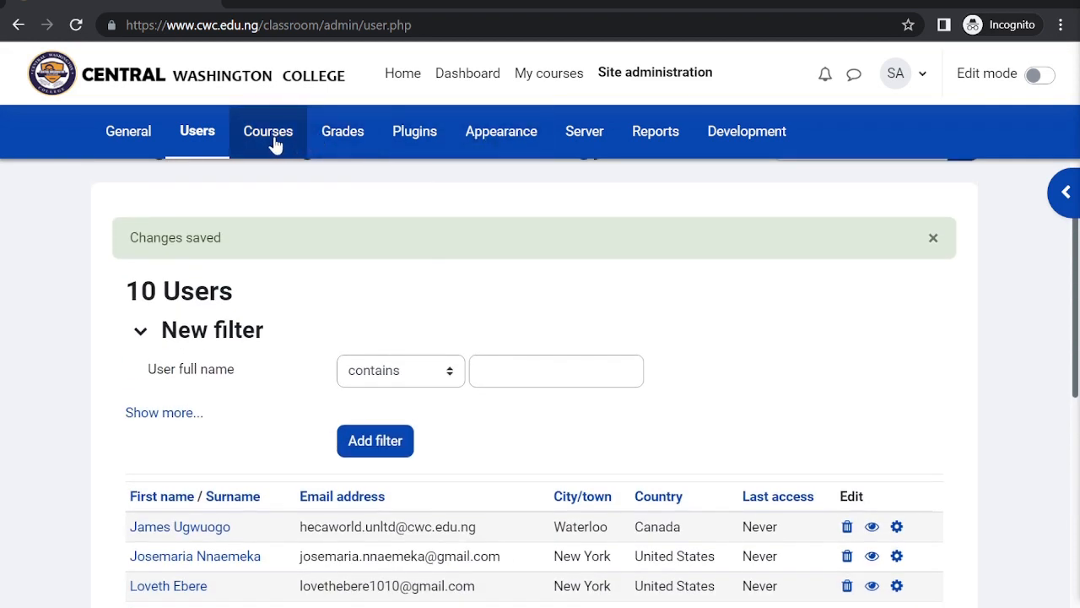
Step: In Courses > Manage courses and categories, open the CWC Teachers category showing Teacher's Ethics
{"action": "left_click", "coordinate": [272, 139]}
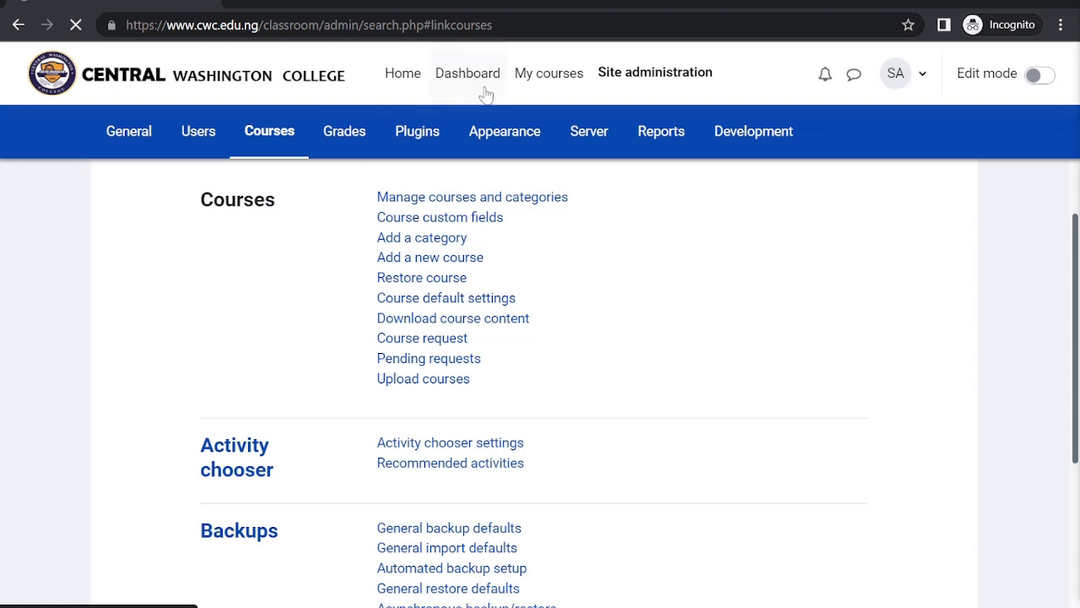
{"action": "left_click", "coordinate": [460, 198]}
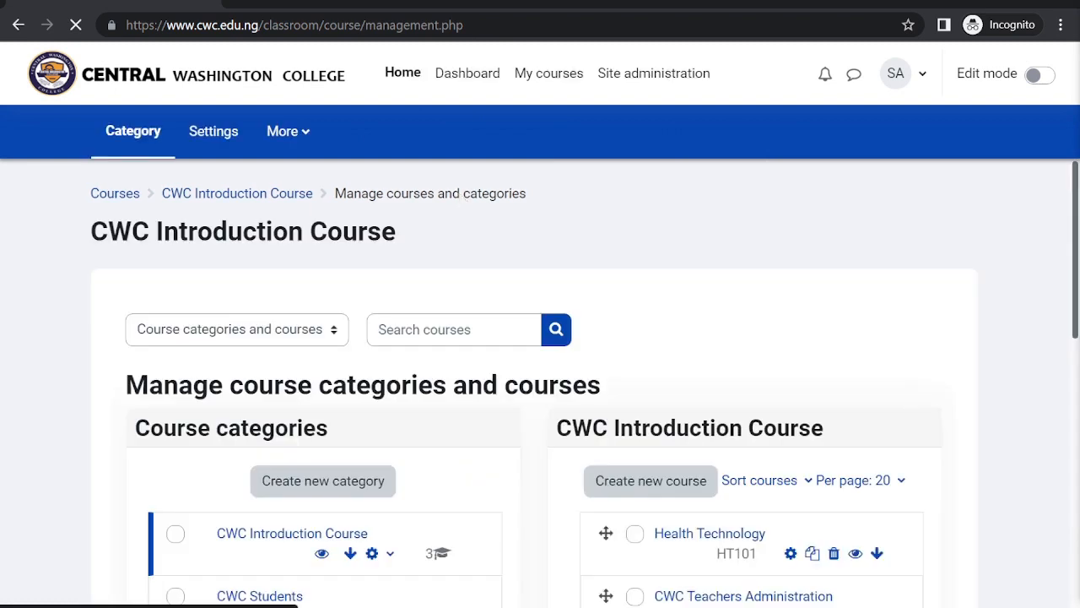
{"action": "scroll", "coordinate": [500, 496], "scroll_direction": "down", "scroll_amount": 3}
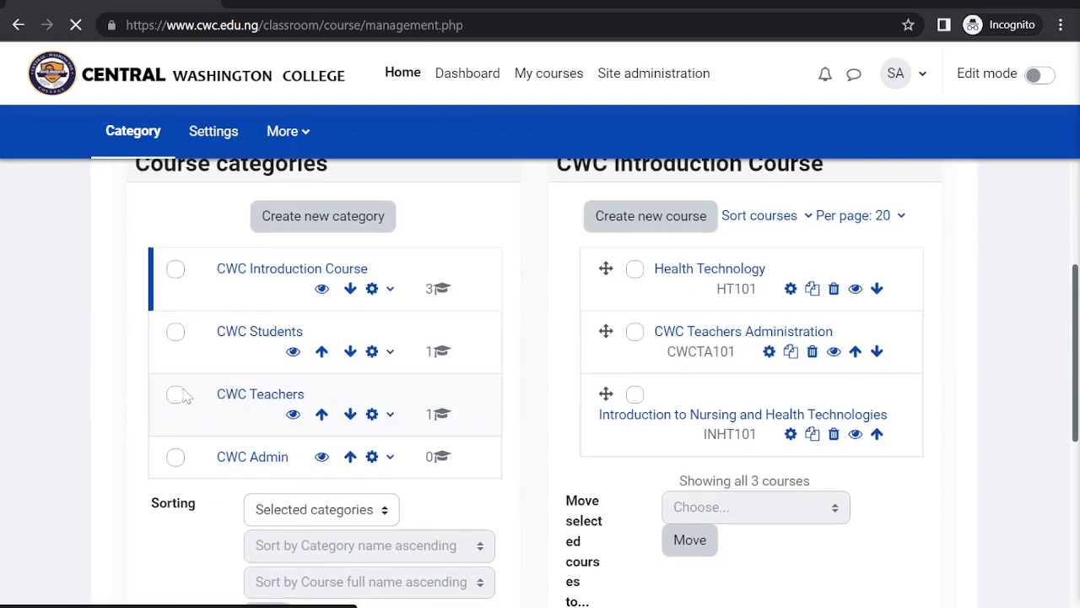
{"action": "left_click", "coordinate": [258, 396]}
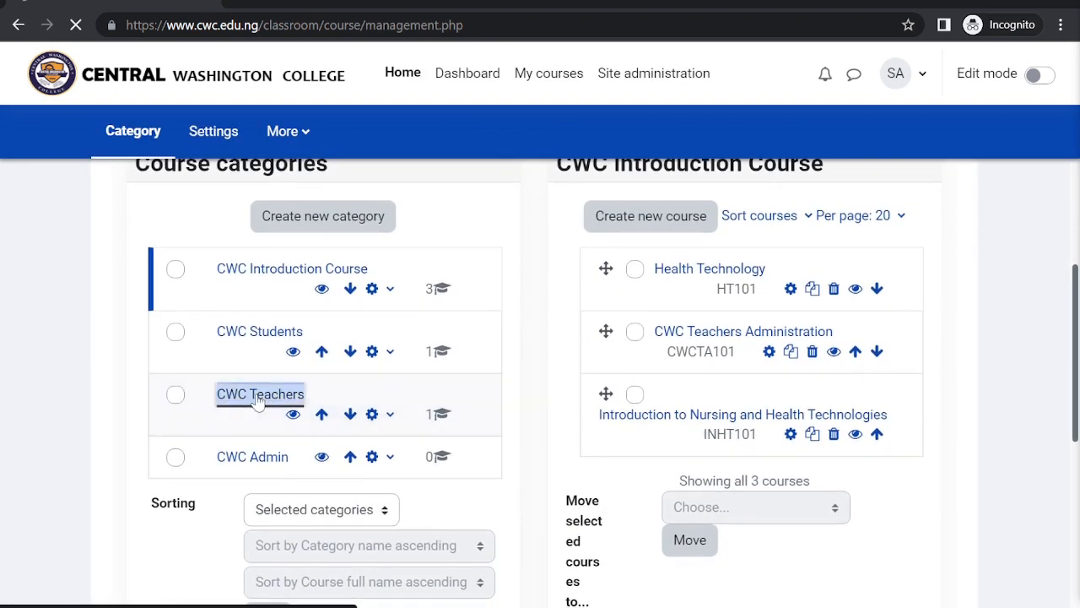
{"action": "scroll", "coordinate": [540, 477], "scroll_direction": "down", "scroll_amount": 2}
{"action": "scroll", "coordinate": [796, 363], "scroll_direction": "down", "scroll_amount": 1}
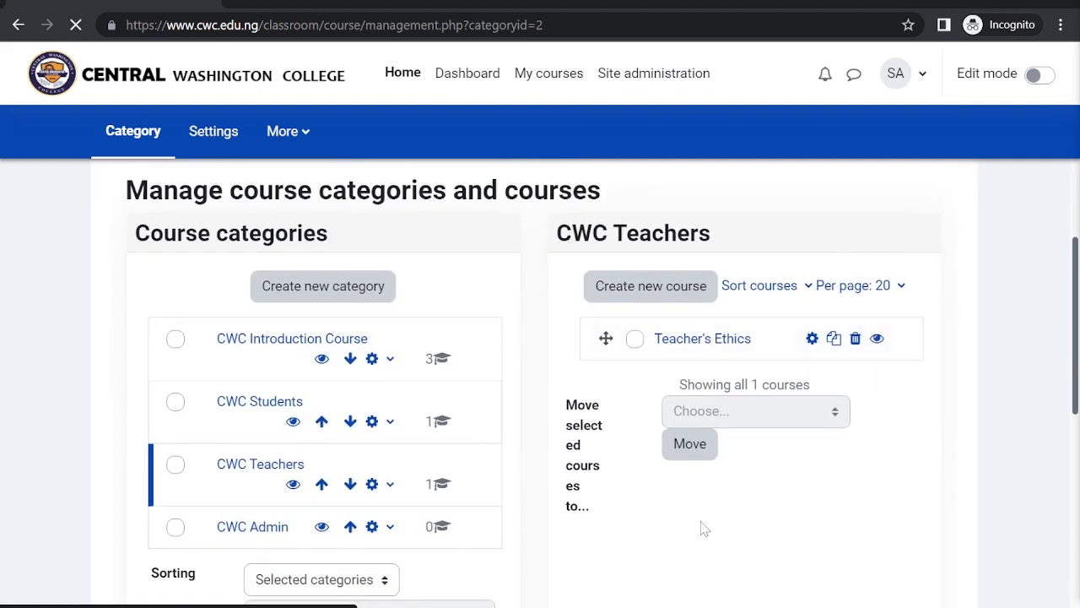
{"action": "scroll", "coordinate": [700, 529], "scroll_direction": "down", "scroll_amount": 1}
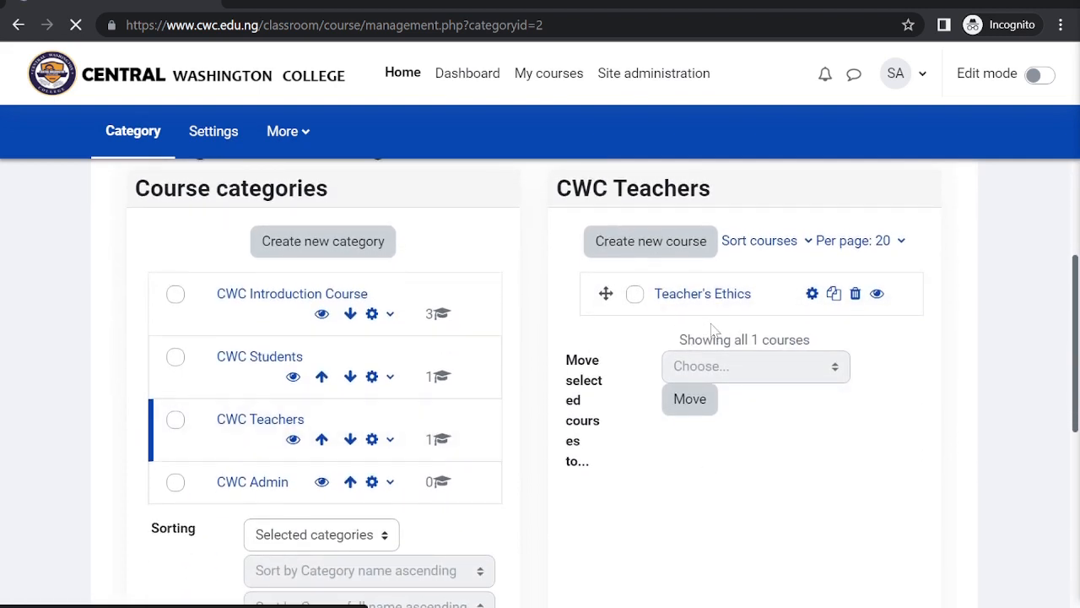
{"action": "scroll", "coordinate": [663, 445], "scroll_direction": "down", "scroll_amount": 4}
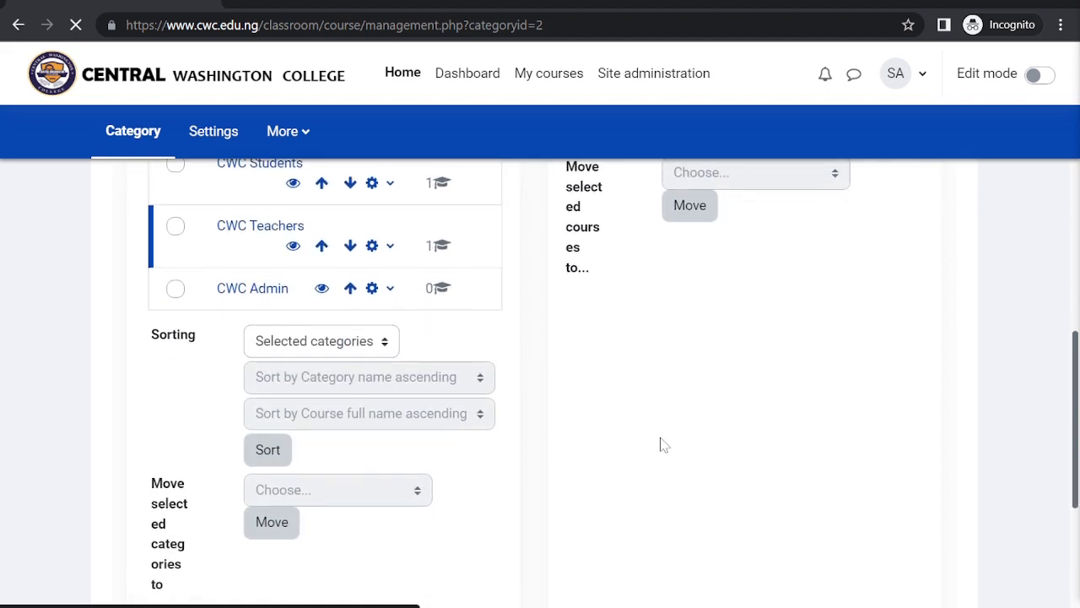
{"action": "scroll", "coordinate": [662, 445], "scroll_direction": "down", "scroll_amount": 3}
{"action": "scroll", "coordinate": [662, 445], "scroll_direction": "up", "scroll_amount": 6}
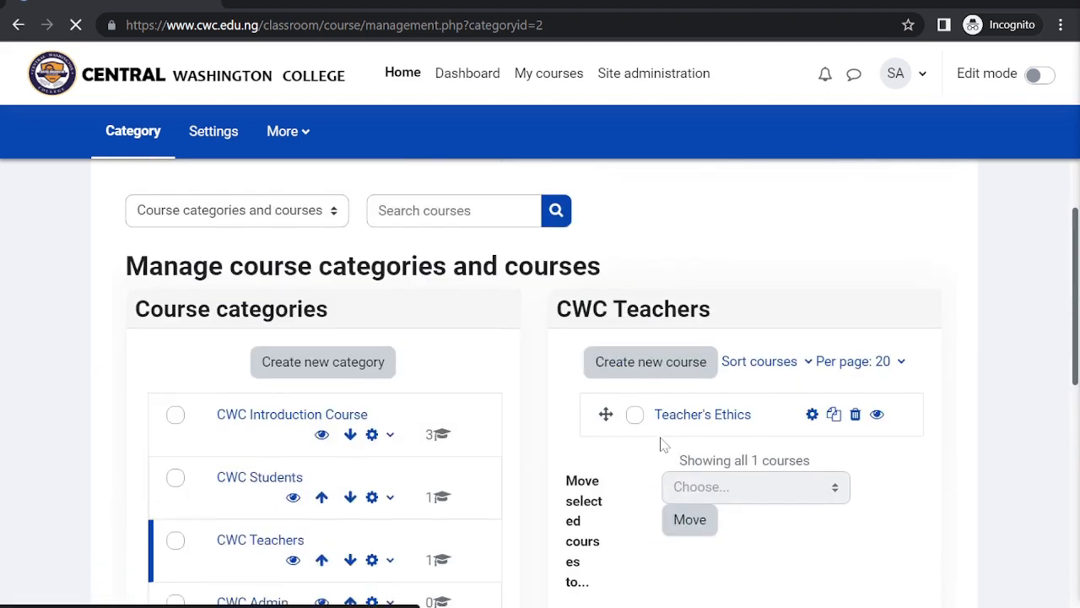
{"action": "scroll", "coordinate": [663, 444], "scroll_direction": "up", "scroll_amount": 1}
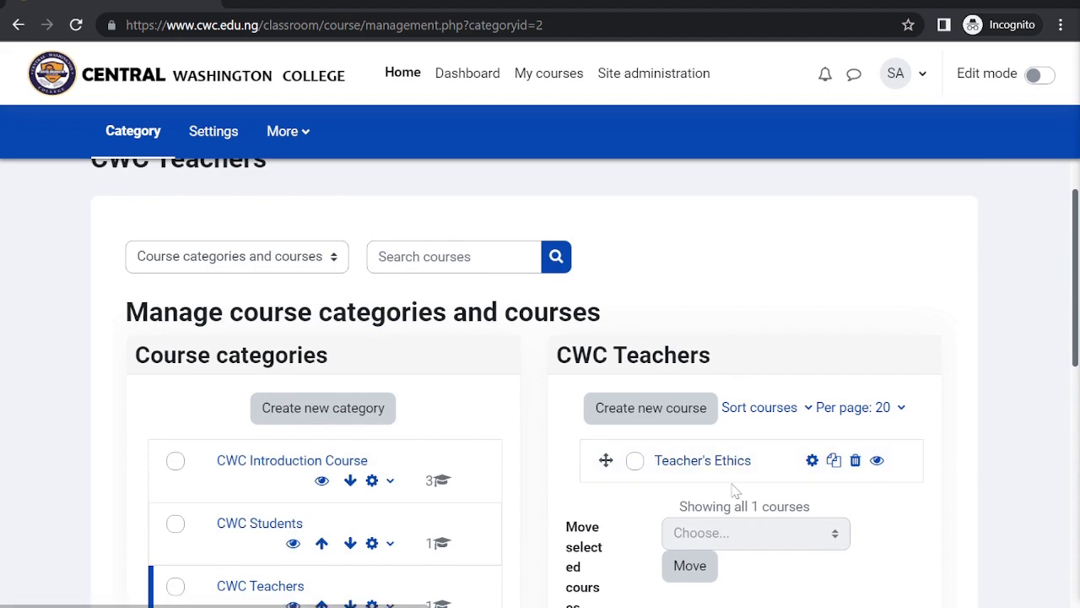
{"action": "scroll", "coordinate": [675, 472], "scroll_direction": "down", "scroll_amount": 3}
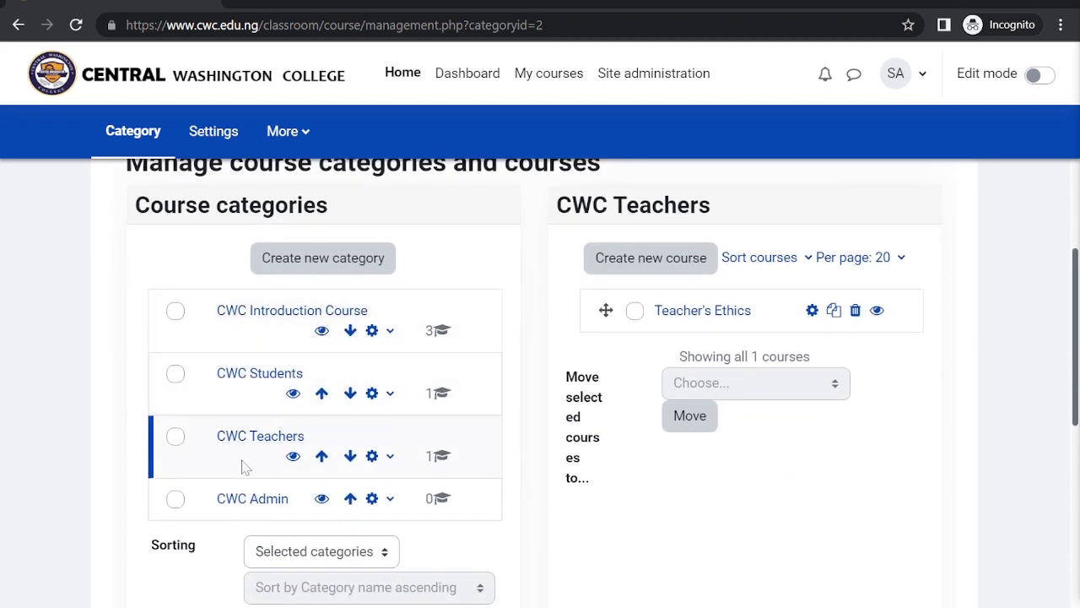
Step: Check the empty CWC Admin category, then open CWC Introduction Course and its CWC Teachers Administration course
{"action": "left_click", "coordinate": [241, 501]}
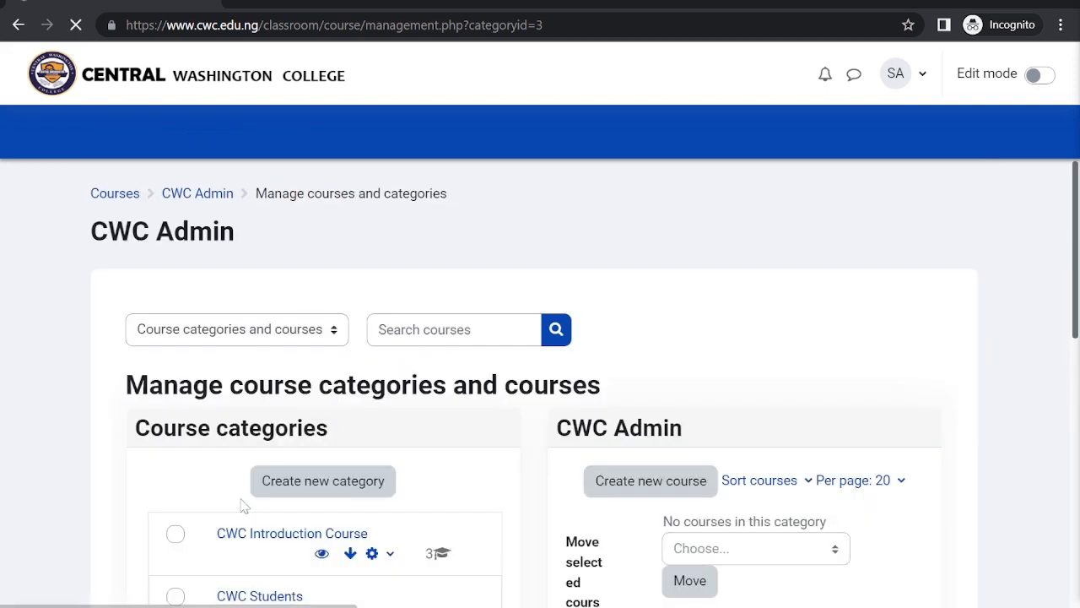
{"action": "scroll", "coordinate": [243, 503], "scroll_direction": "down", "scroll_amount": 3}
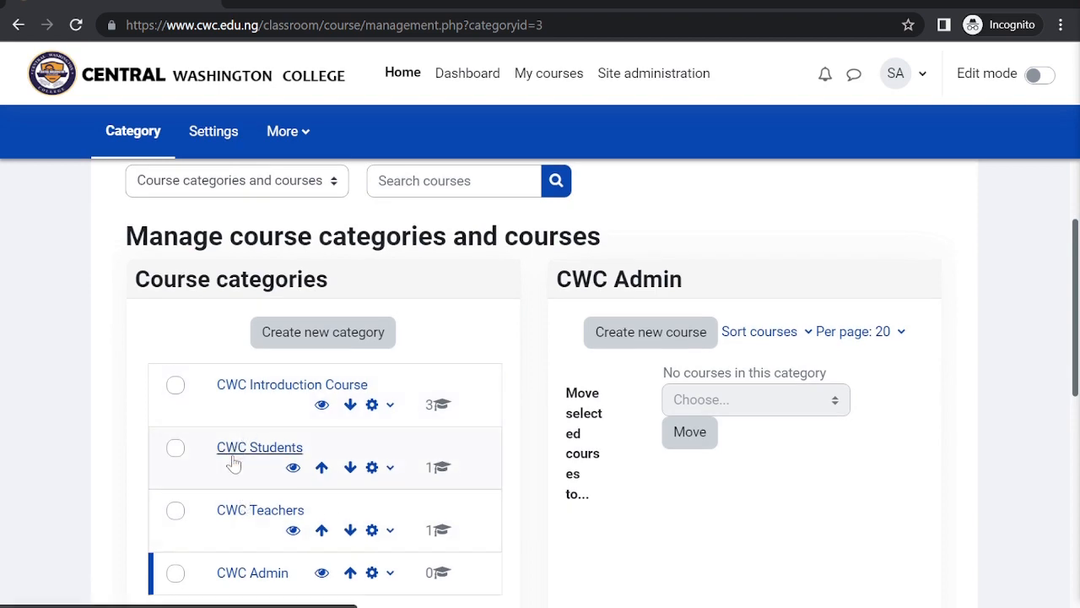
{"action": "left_click", "coordinate": [259, 390]}
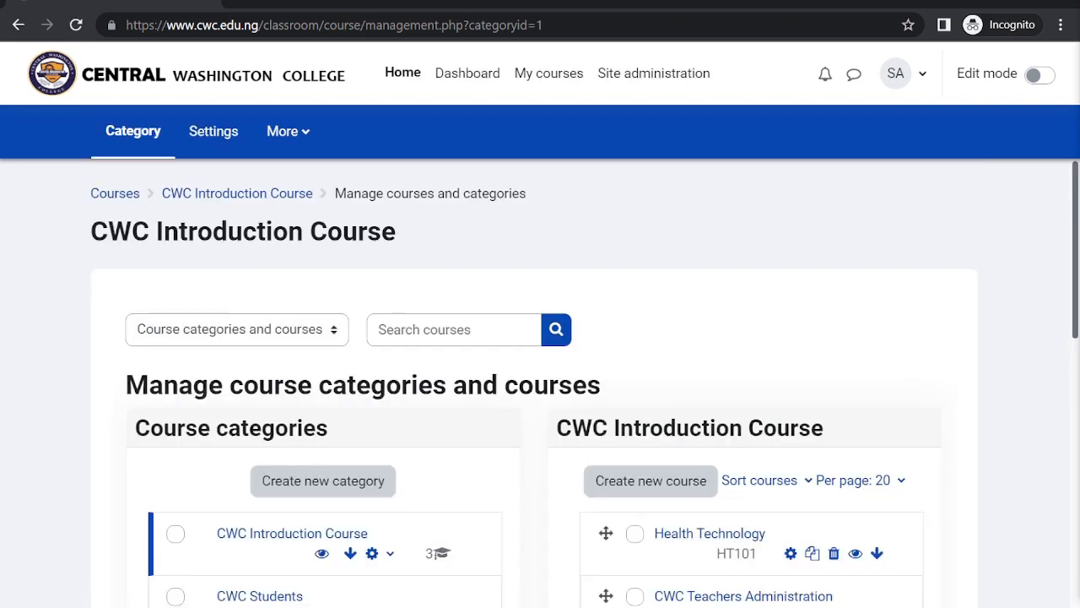
{"action": "scroll", "coordinate": [270, 393], "scroll_direction": "down", "scroll_amount": 2}
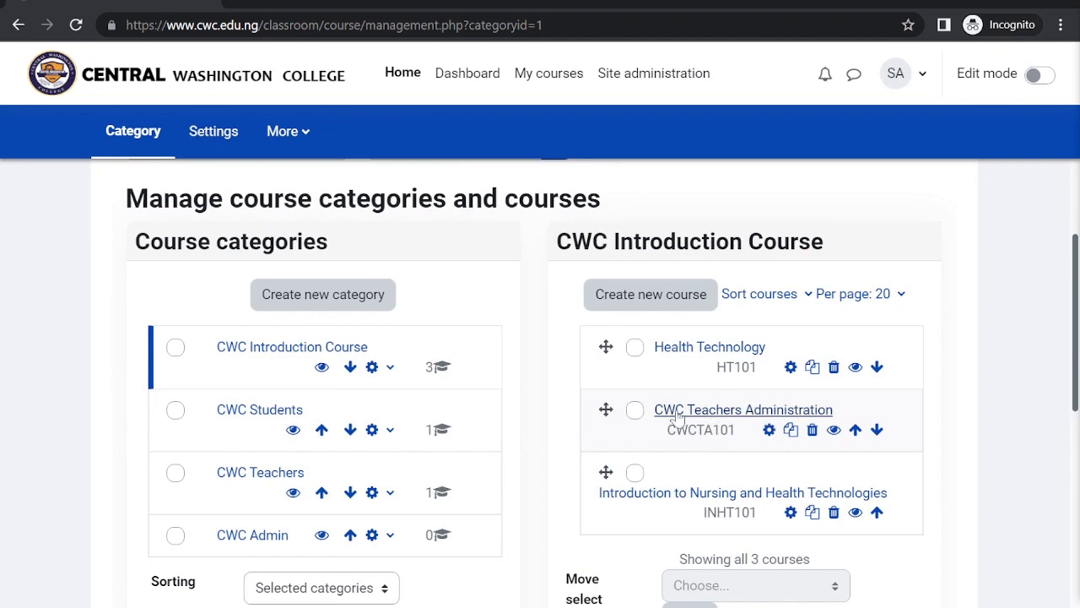
{"action": "triple_click", "coordinate": [258, 347]}
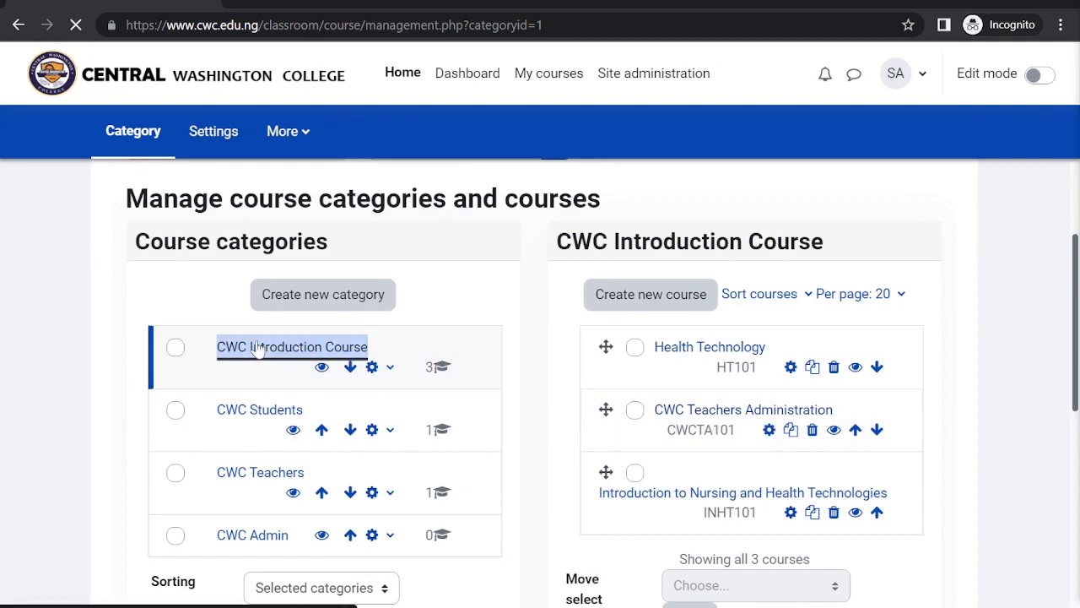
{"action": "scroll", "coordinate": [783, 561], "scroll_direction": "down", "scroll_amount": 2}
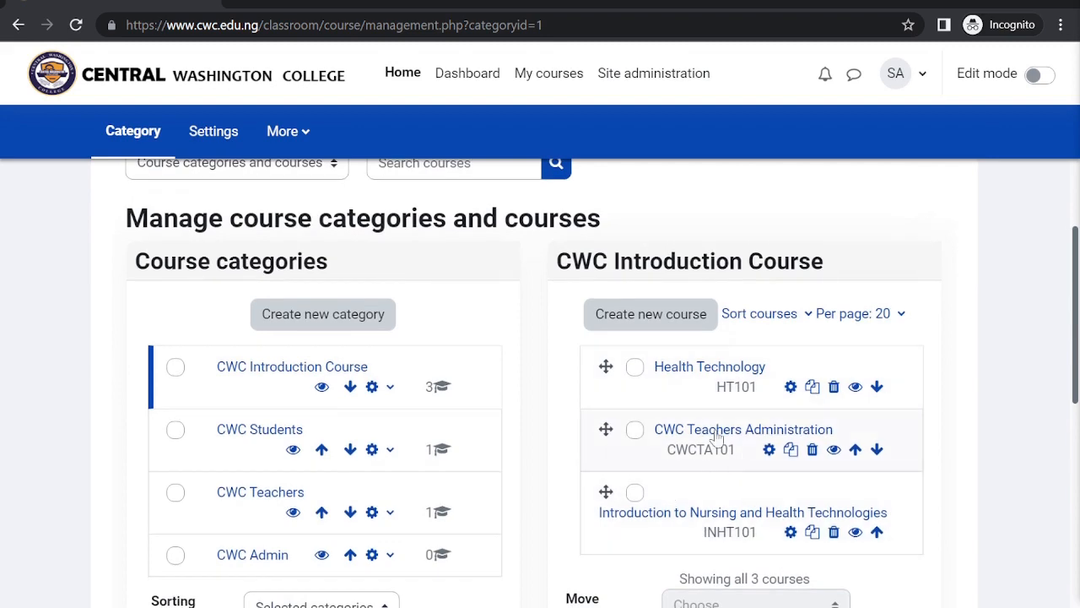
{"action": "scroll", "coordinate": [764, 440], "scroll_direction": "down", "scroll_amount": 1}
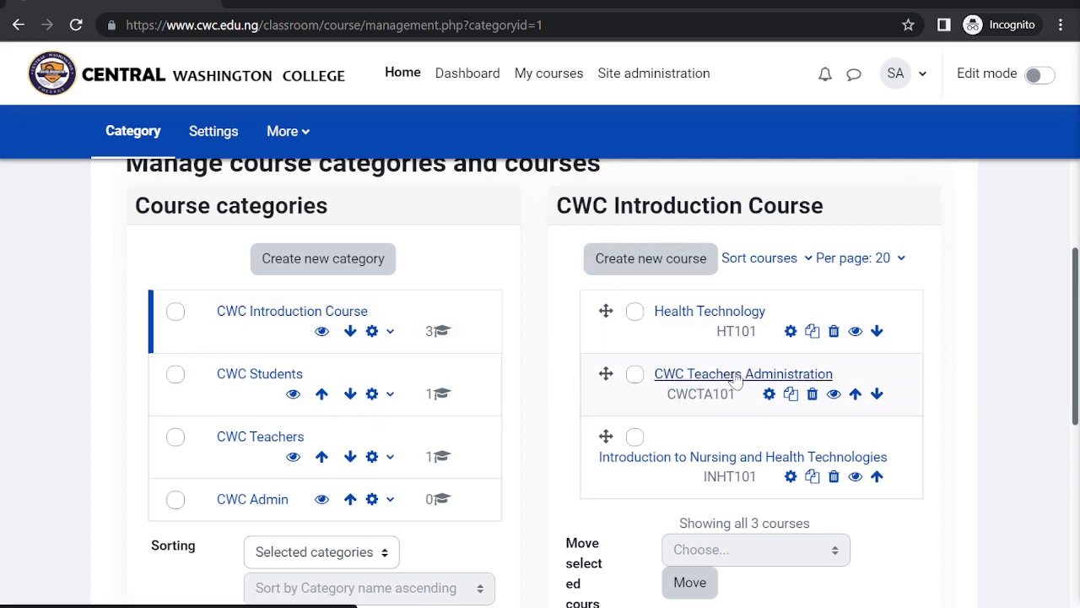
{"action": "left_click", "coordinate": [295, 262]}
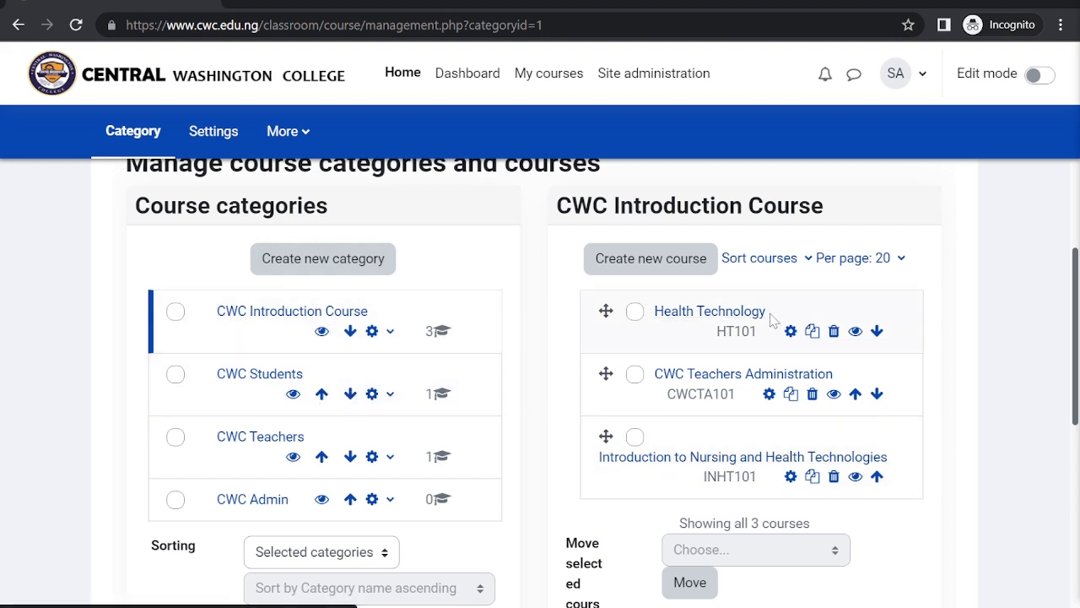
{"action": "left_click", "coordinate": [745, 383]}
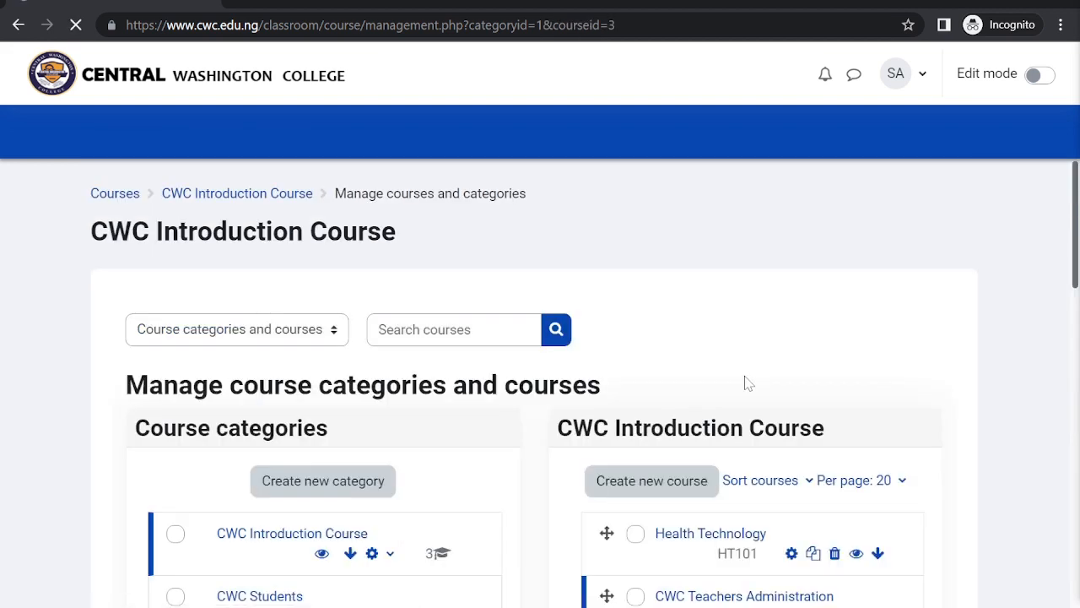
Step: Show CWC Teachers Administration's enrolled users, listing two participants with the Teacher role
{"action": "scroll", "coordinate": [746, 382], "scroll_direction": "down", "scroll_amount": 15}
{"action": "scroll", "coordinate": [746, 382], "scroll_direction": "down", "scroll_amount": 1}
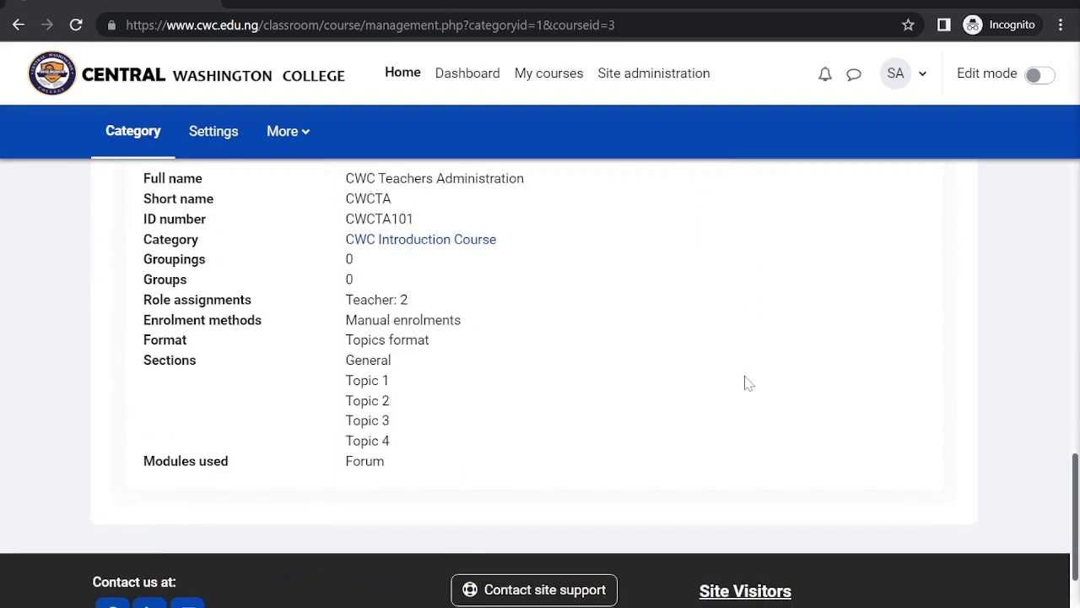
{"action": "scroll", "coordinate": [745, 382], "scroll_direction": "up", "scroll_amount": 2}
{"action": "left_click", "coordinate": [452, 285]}
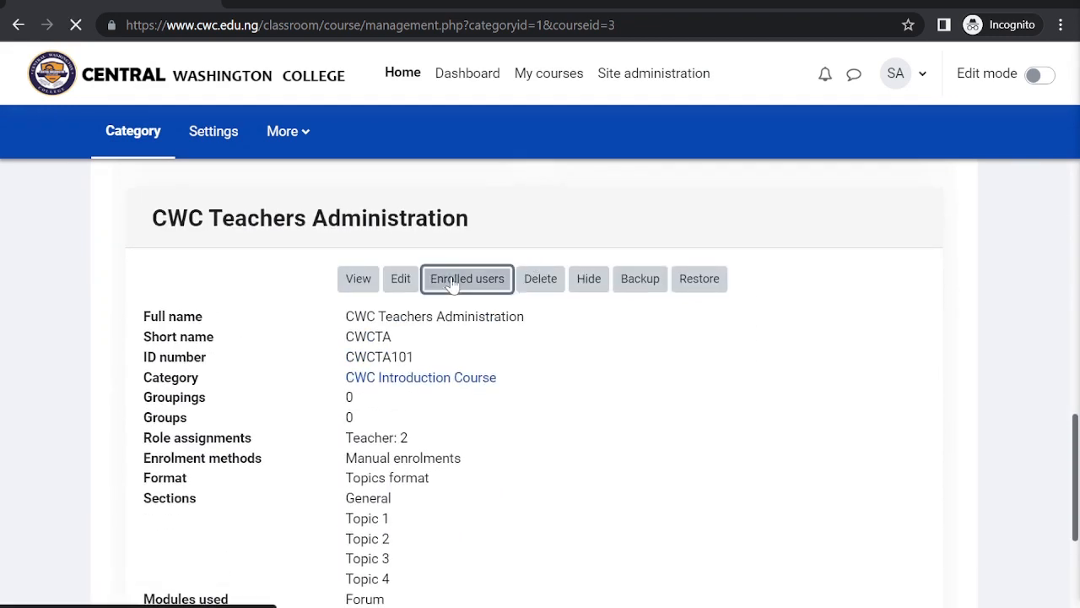
{"action": "scroll", "coordinate": [451, 286], "scroll_direction": "down", "scroll_amount": 4}
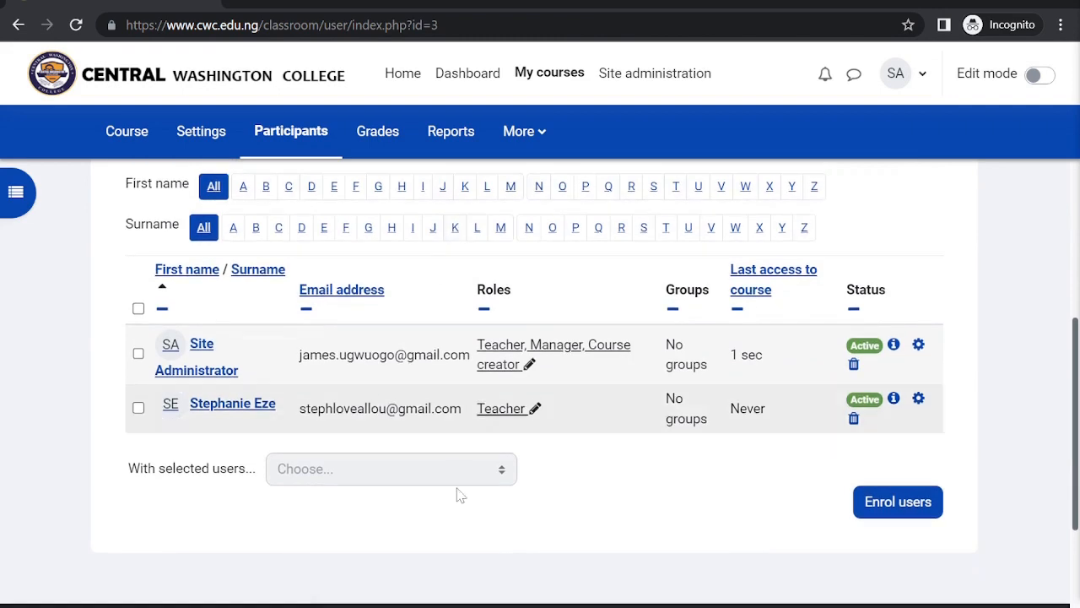
{"action": "scroll", "coordinate": [444, 489], "scroll_direction": "up", "scroll_amount": 3}
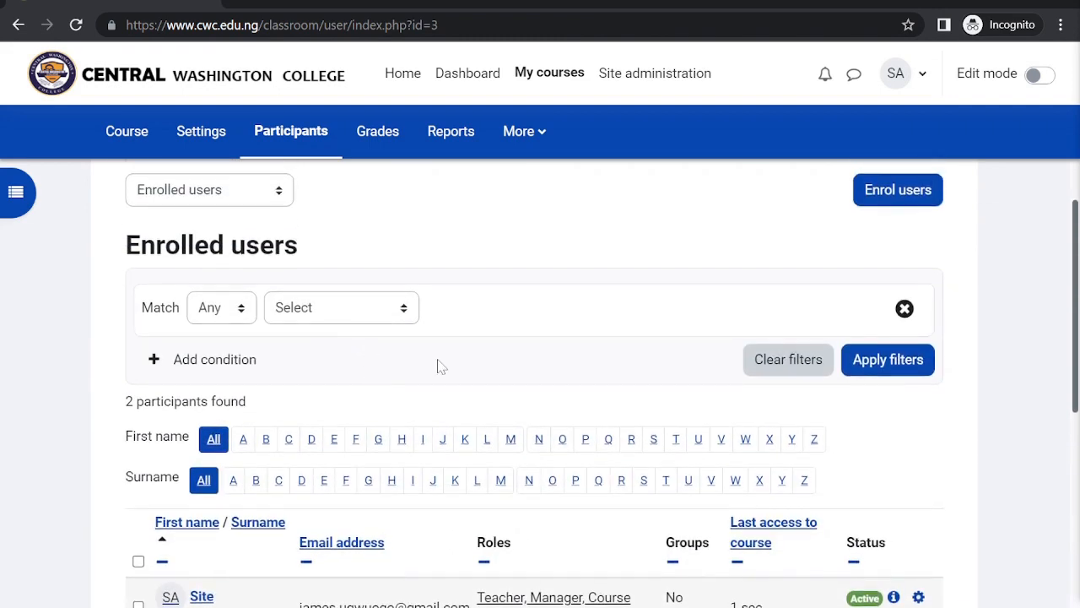
{"action": "scroll", "coordinate": [471, 335], "scroll_direction": "up", "scroll_amount": 1}
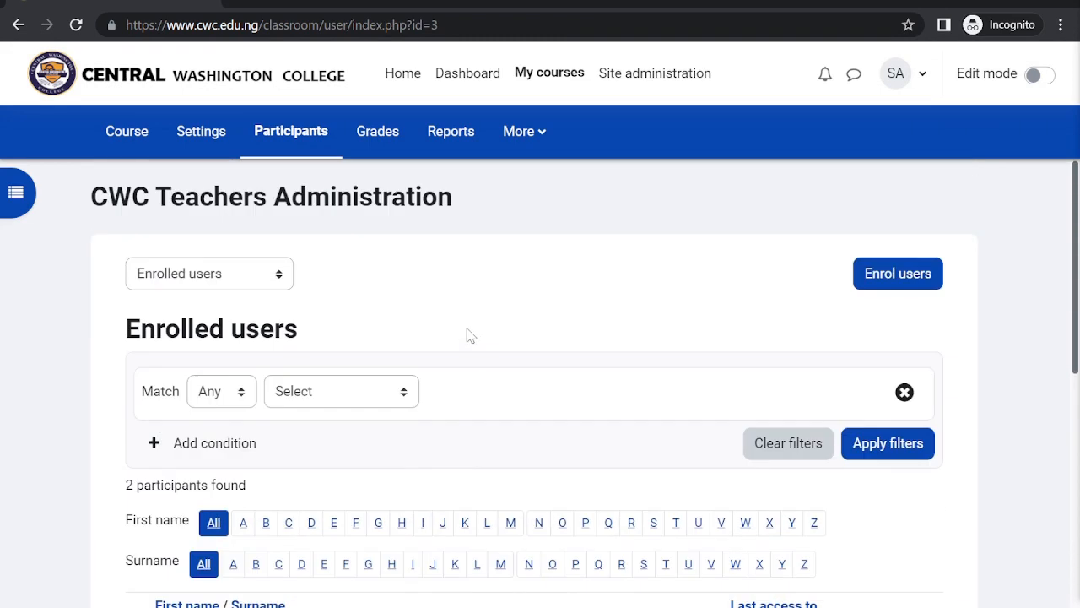
{"action": "scroll", "coordinate": [525, 429], "scroll_direction": "down", "scroll_amount": 4}
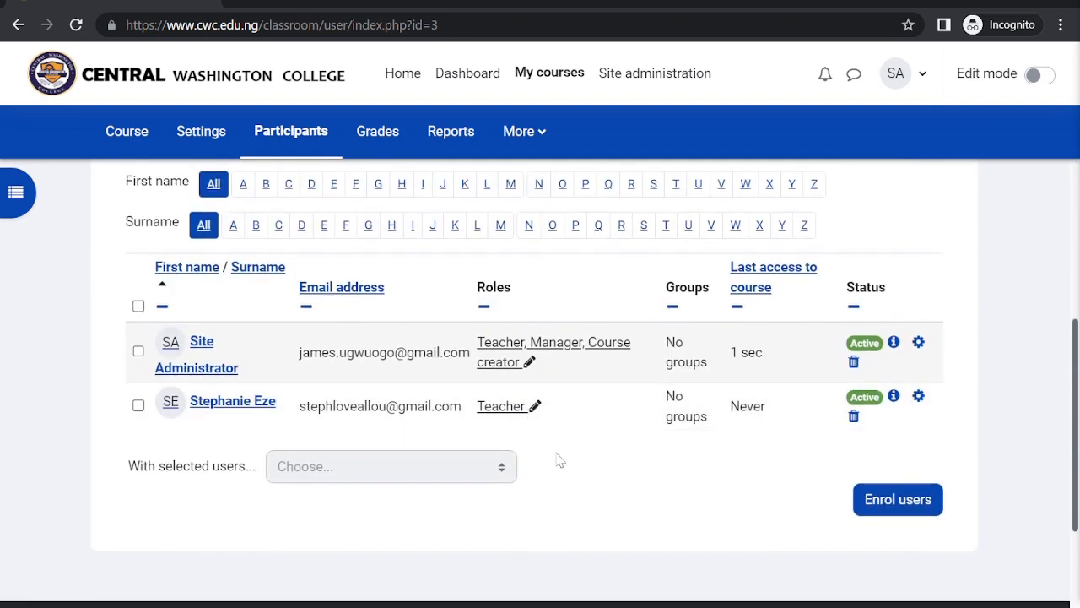
Step: Search for the new user and enrol them in CWC Teachers Administration with the Teacher role
{"action": "left_click", "coordinate": [898, 499]}
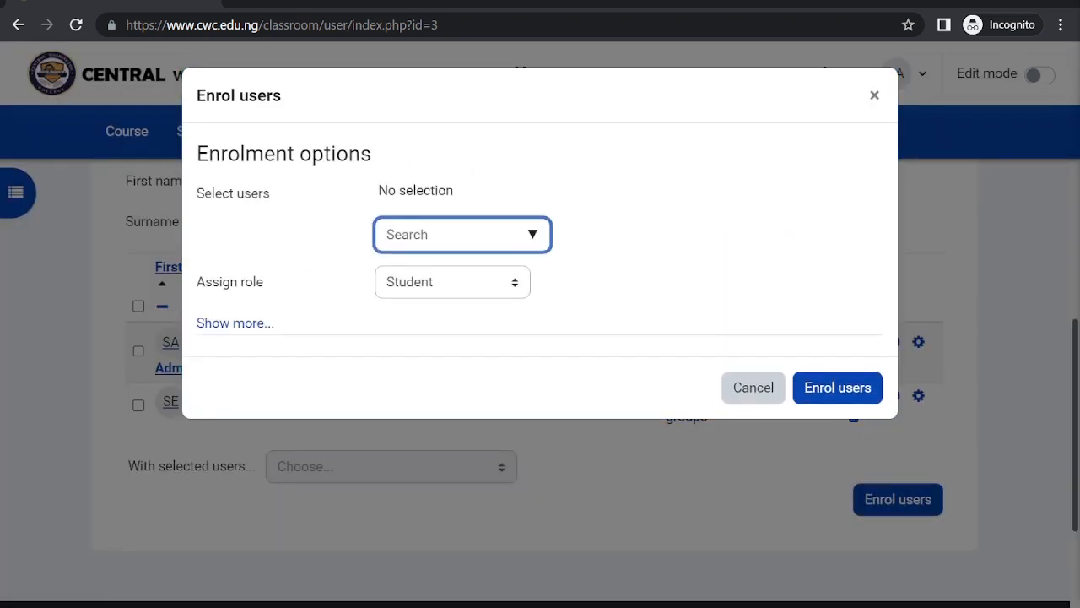
{"action": "left_click", "coordinate": [529, 241]}
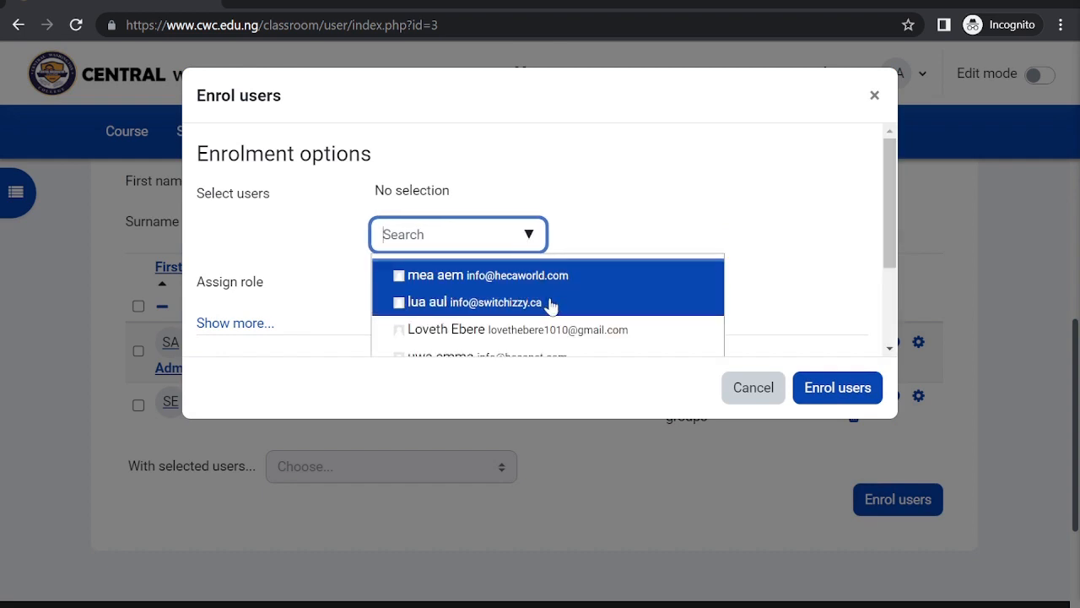
{"action": "type", "text": "jam"}
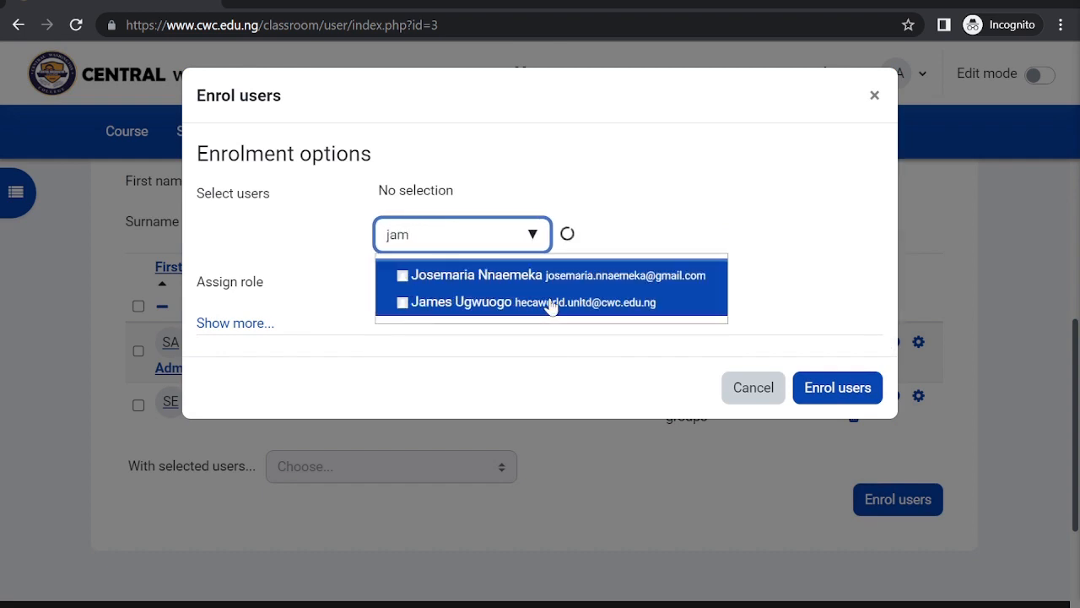
{"action": "left_click", "coordinate": [494, 282]}
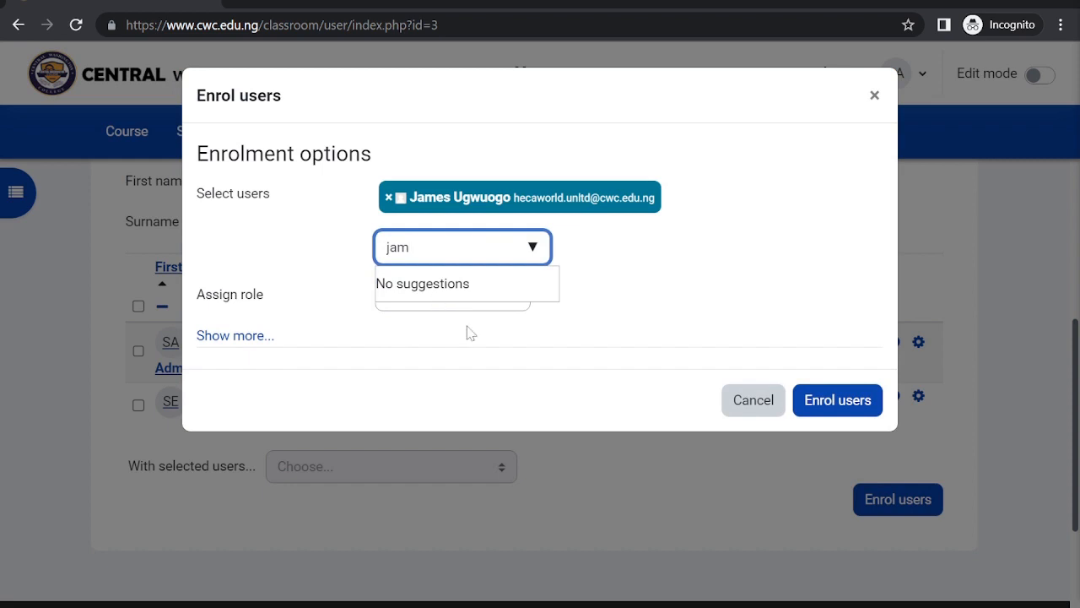
{"action": "left_click", "coordinate": [622, 273]}
{"action": "left_click", "coordinate": [519, 294]}
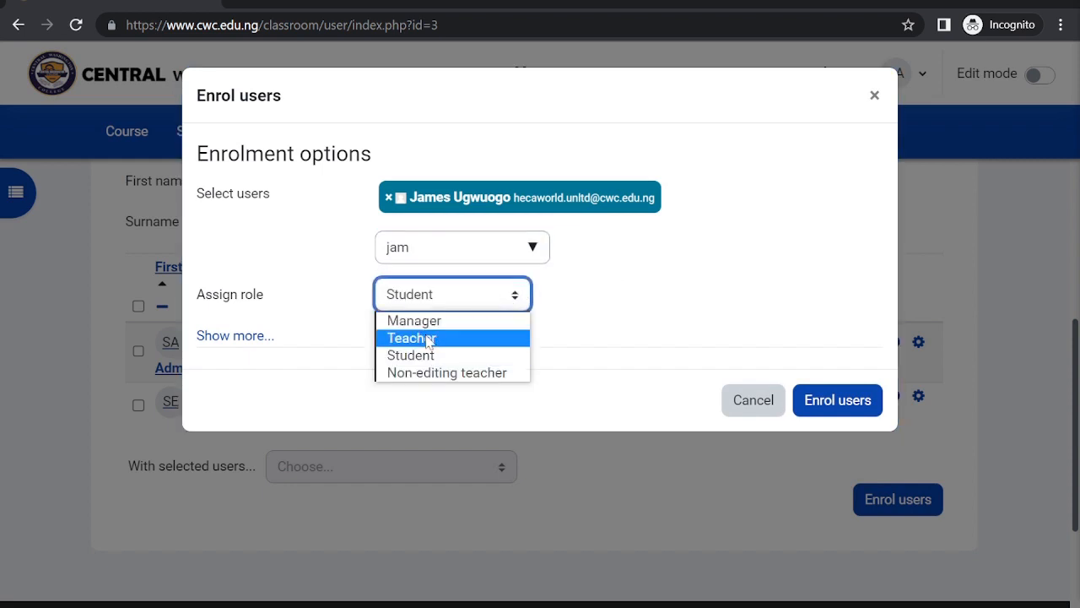
{"action": "left_click", "coordinate": [429, 339]}
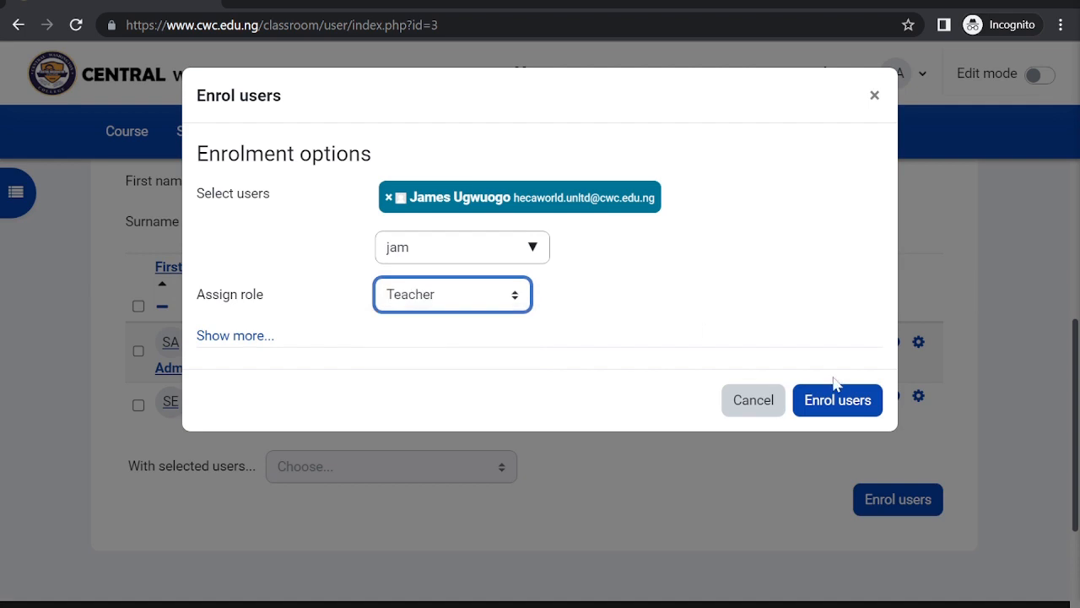
{"action": "left_click", "coordinate": [837, 405]}
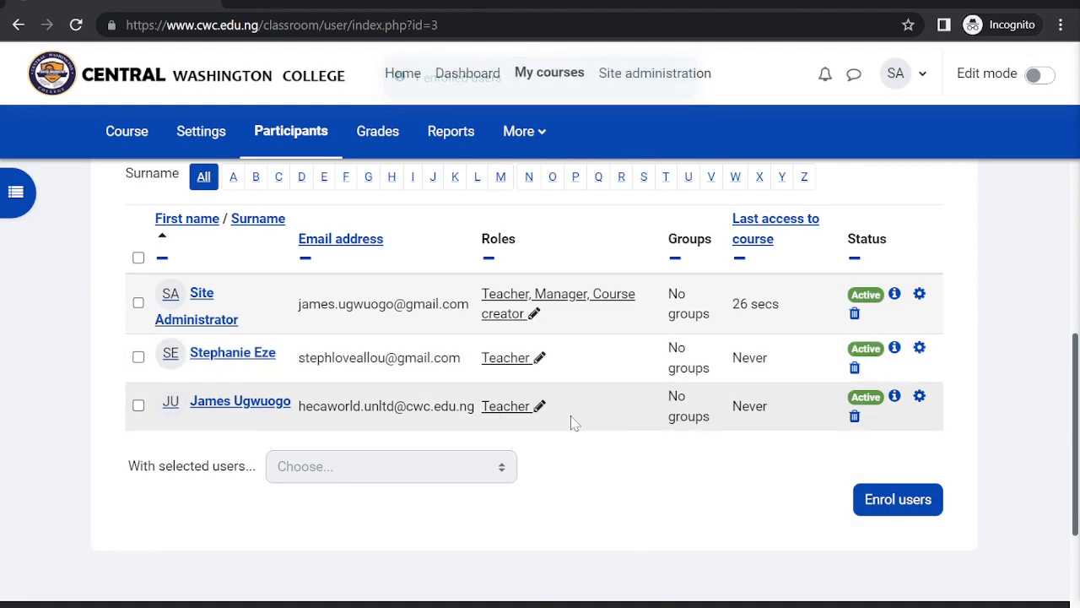
Step: Go to Site administration > Users > Assign system roles
{"action": "scroll", "coordinate": [589, 452], "scroll_direction": "up", "scroll_amount": 2}
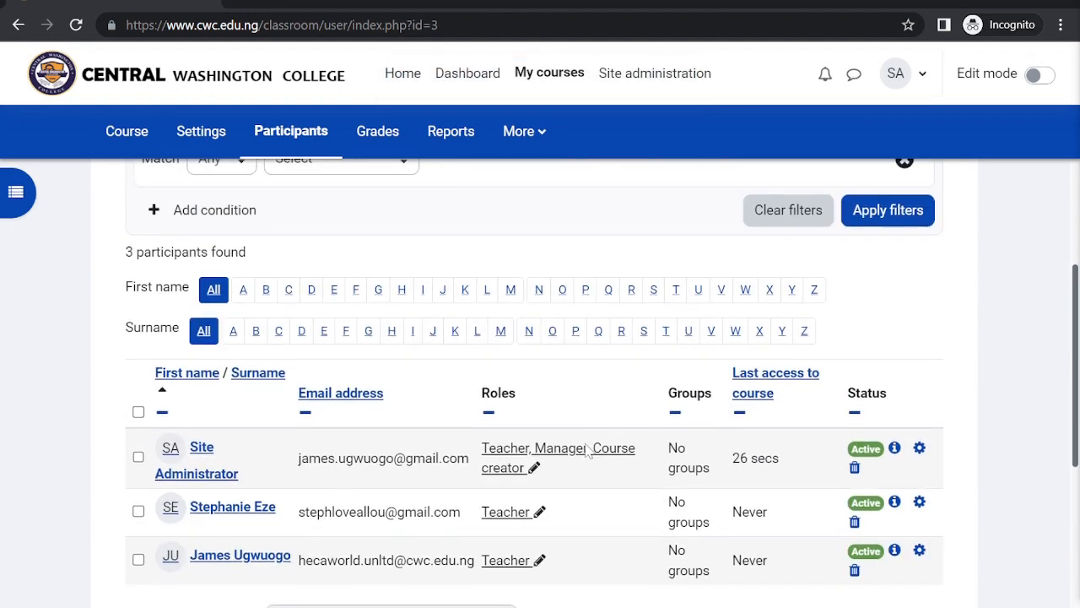
{"action": "scroll", "coordinate": [562, 210], "scroll_direction": "up", "scroll_amount": 2}
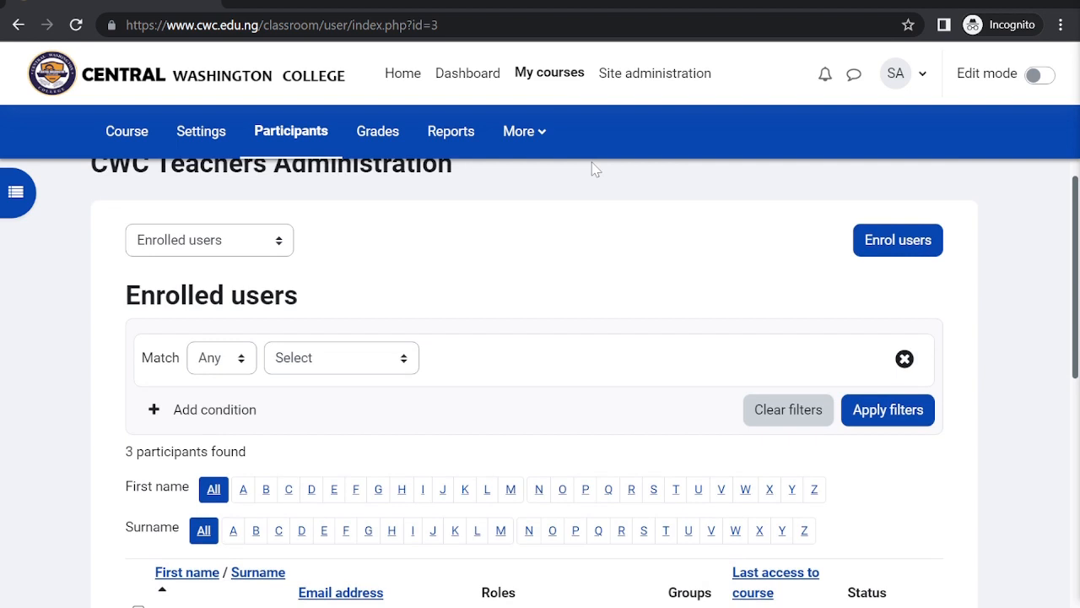
{"action": "scroll", "coordinate": [470, 213], "scroll_direction": "up", "scroll_amount": 1}
{"action": "left_click", "coordinate": [623, 74]}
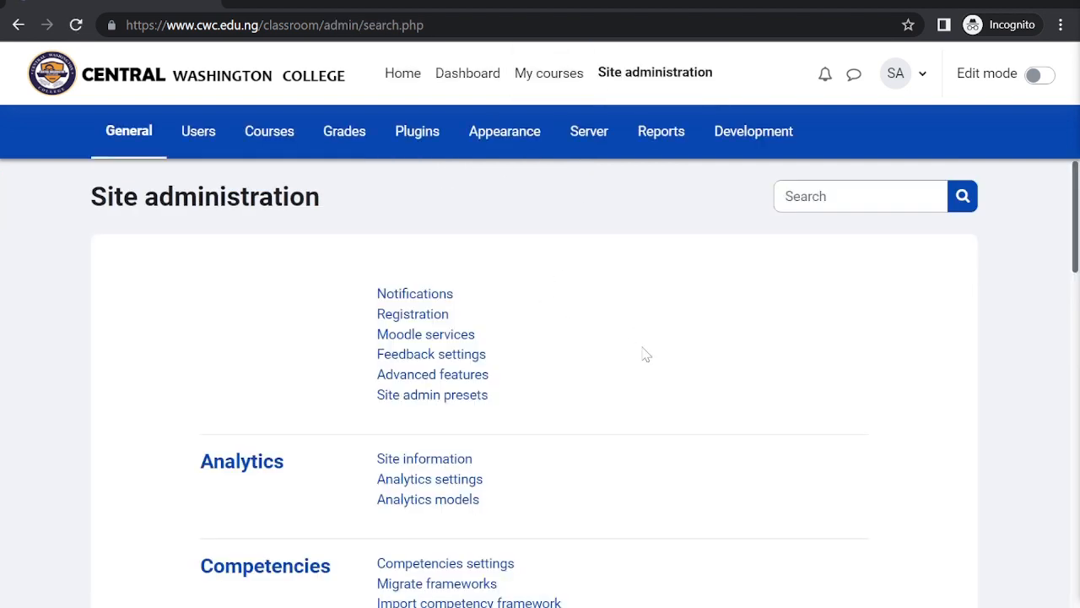
{"action": "scroll", "coordinate": [642, 372], "scroll_direction": "down", "scroll_amount": 5}
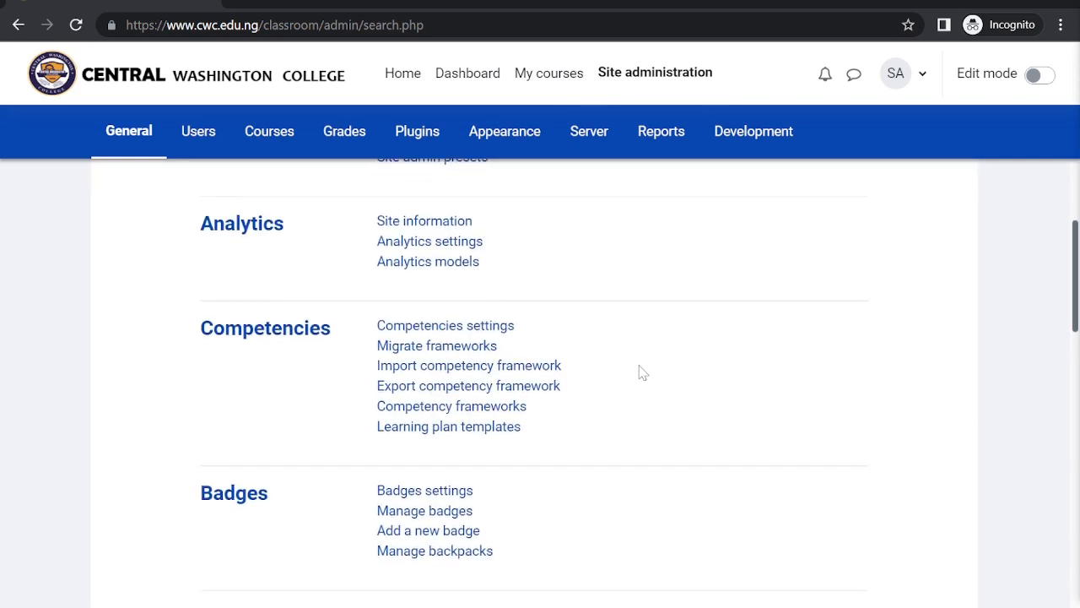
{"action": "scroll", "coordinate": [641, 372], "scroll_direction": "up", "scroll_amount": 5}
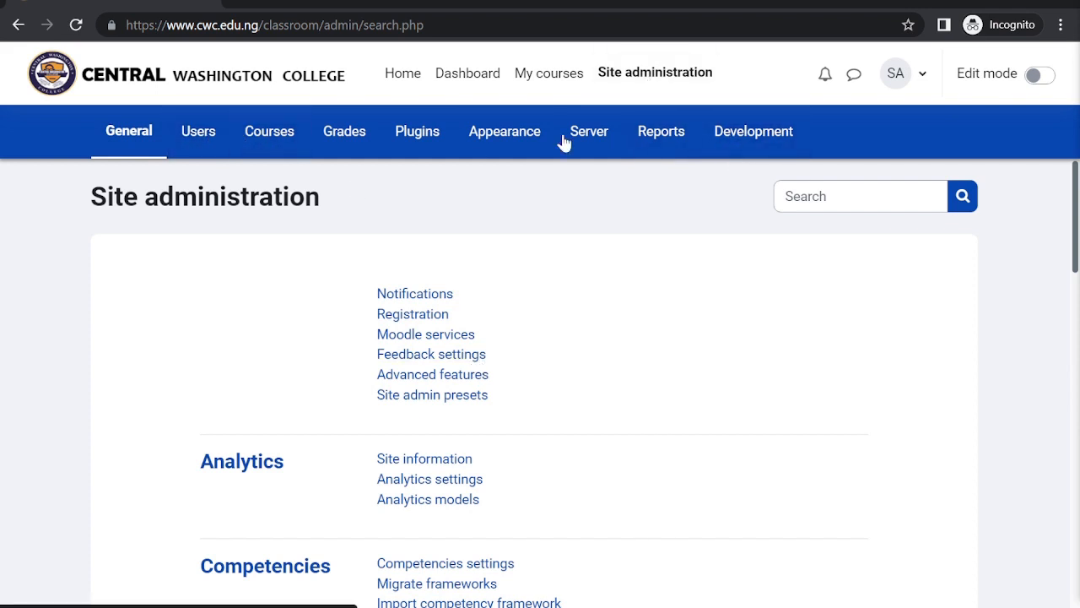
{"action": "left_click", "coordinate": [197, 139]}
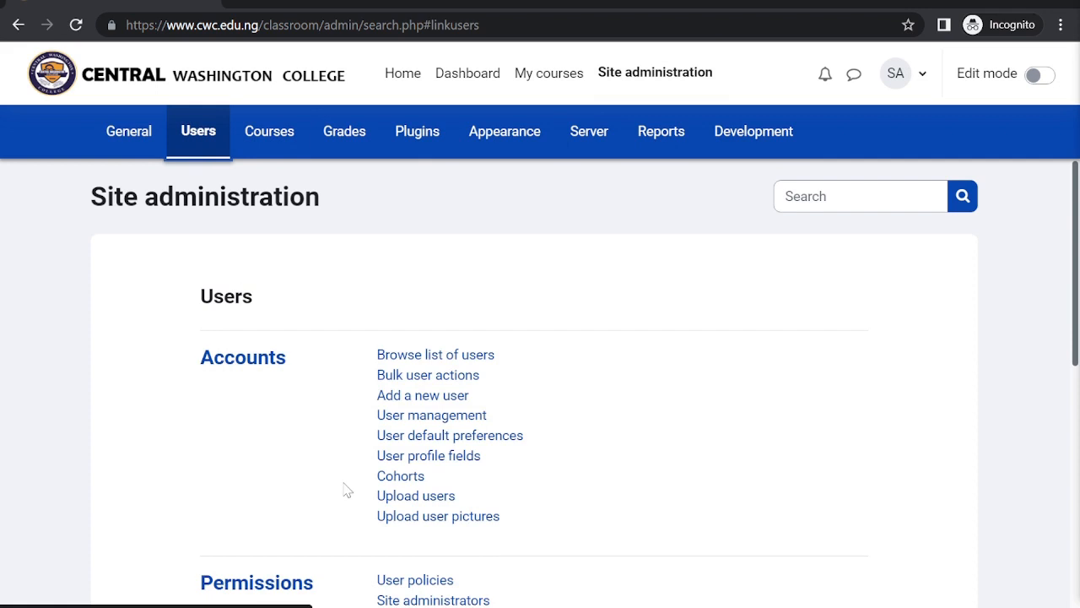
{"action": "scroll", "coordinate": [346, 489], "scroll_direction": "down", "scroll_amount": 2}
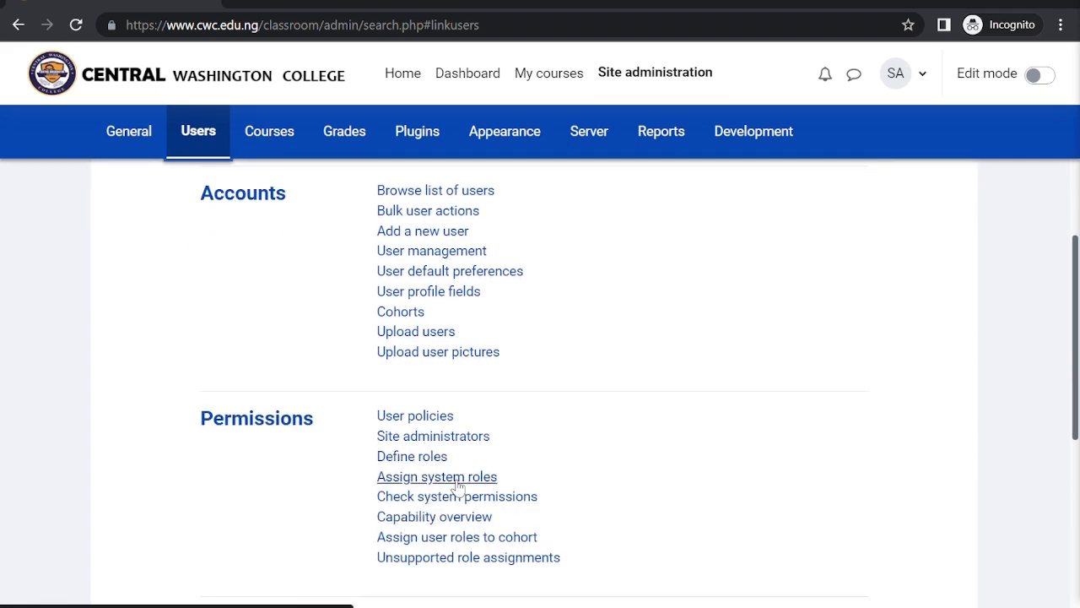
{"action": "left_click", "coordinate": [457, 481]}
{"action": "scroll", "coordinate": [460, 487], "scroll_direction": "down", "scroll_amount": 2}
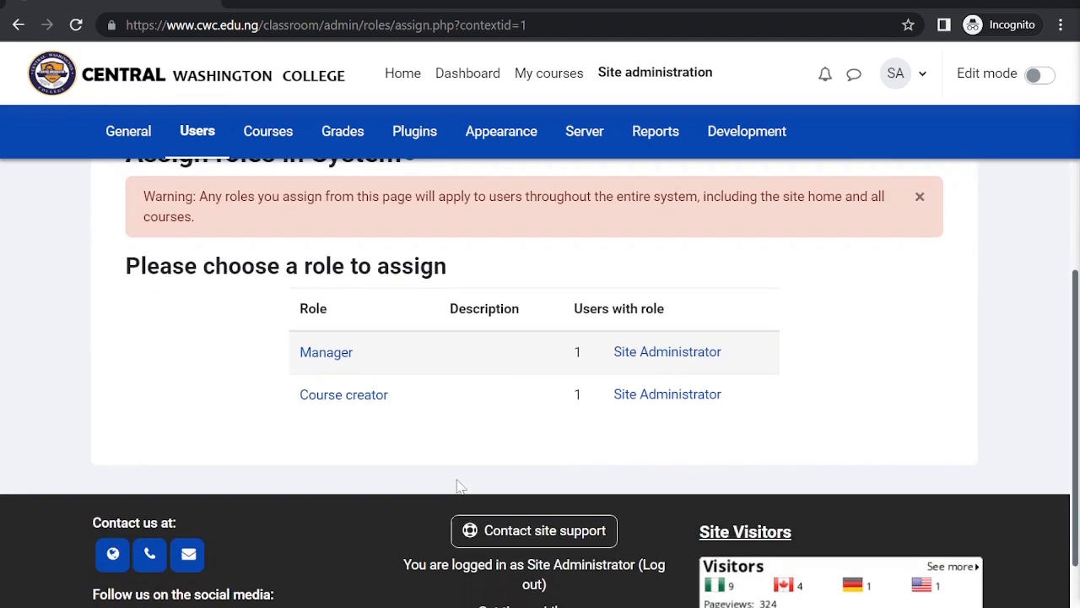
Step: Add the new teacher from Potential users to the system Course creator role
{"action": "left_click", "coordinate": [366, 401]}
{"action": "scroll", "coordinate": [523, 540], "scroll_direction": "down", "scroll_amount": 2}
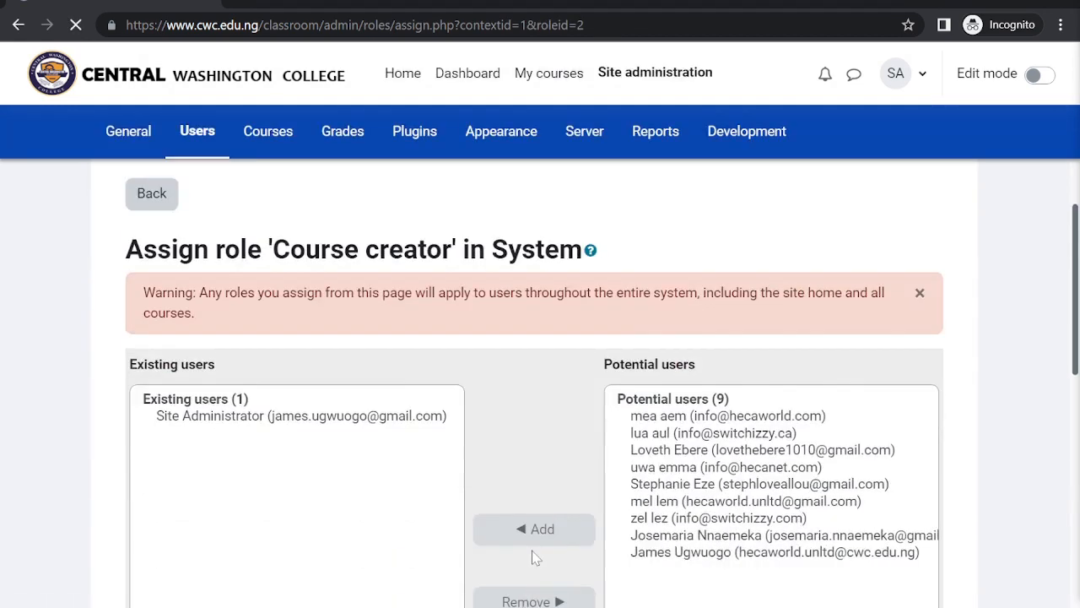
{"action": "scroll", "coordinate": [590, 472], "scroll_direction": "down", "scroll_amount": 3}
{"action": "scroll", "coordinate": [454, 449], "scroll_direction": "up", "scroll_amount": 2}
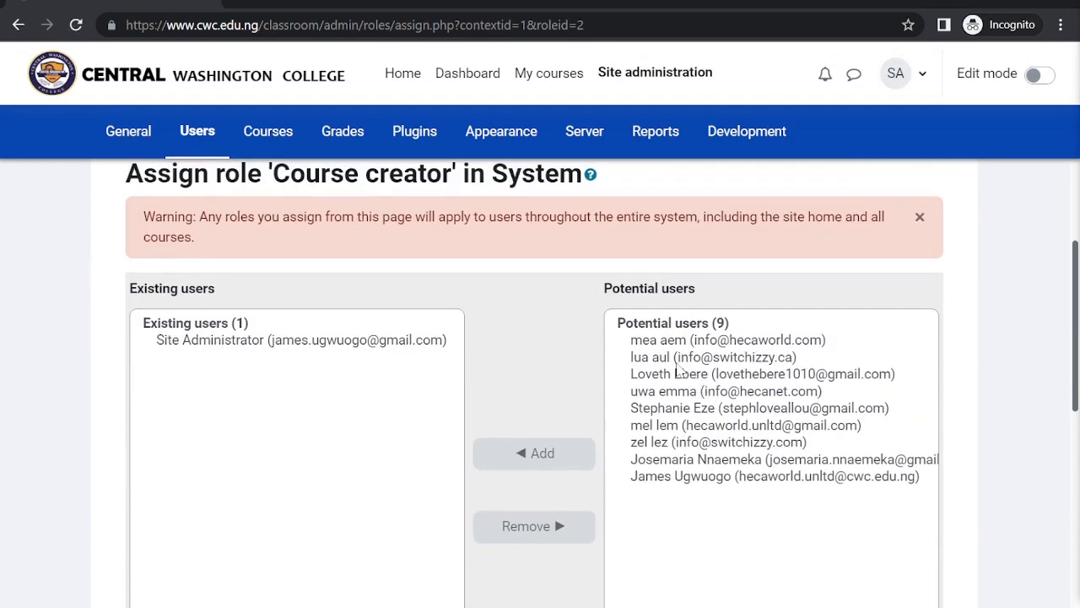
{"action": "left_click", "coordinate": [688, 481]}
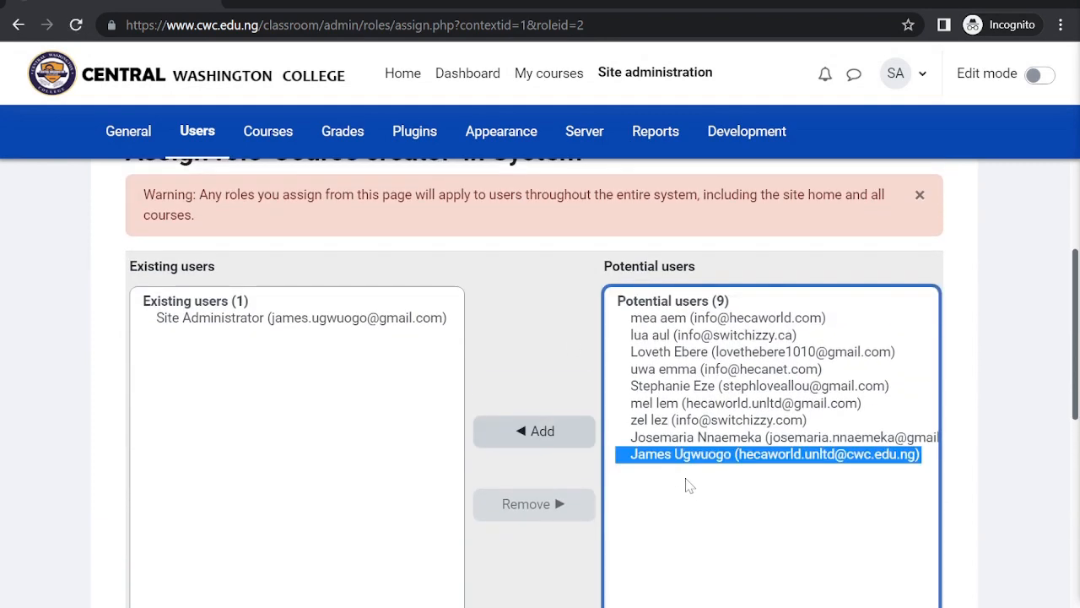
{"action": "left_click", "coordinate": [554, 433]}
Step: Return to the system roles list, where Course creator now shows two users
{"action": "scroll", "coordinate": [550, 436], "scroll_direction": "down", "scroll_amount": 4}
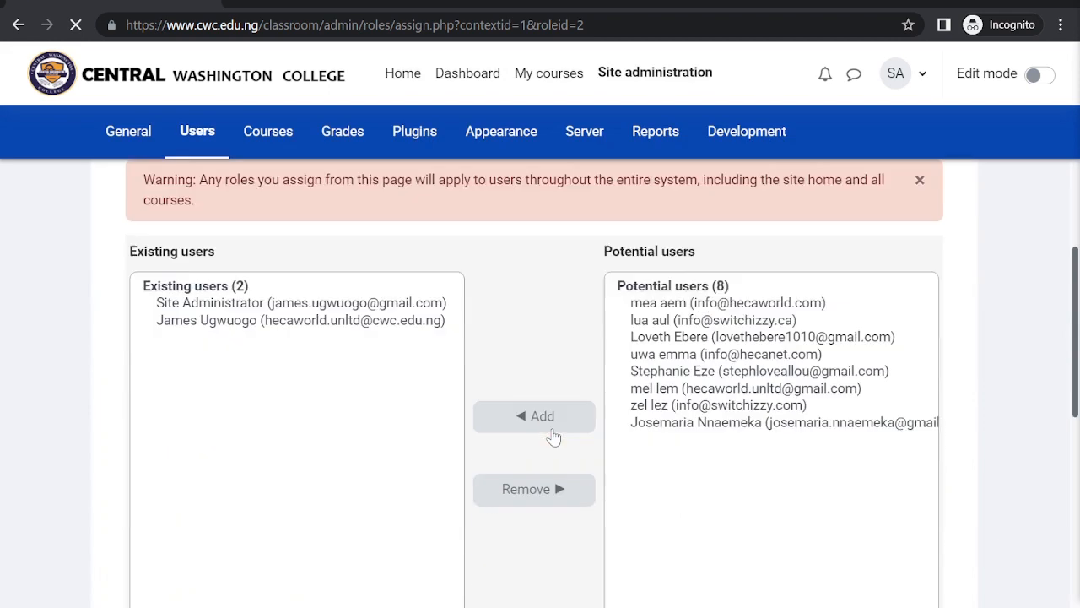
{"action": "scroll", "coordinate": [445, 380], "scroll_direction": "down", "scroll_amount": 5}
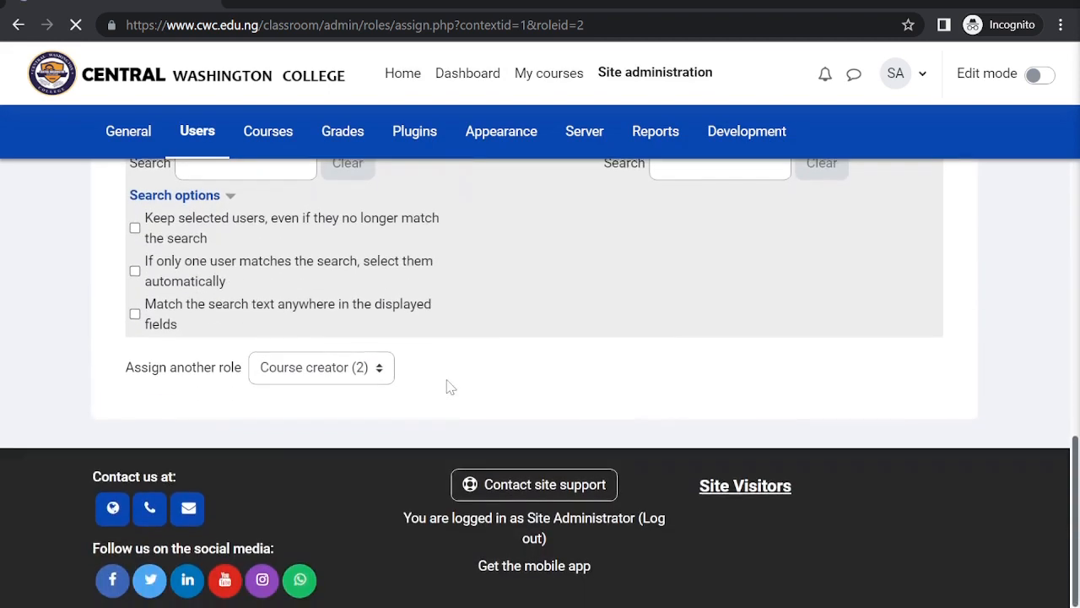
{"action": "scroll", "coordinate": [445, 386], "scroll_direction": "up", "scroll_amount": 9}
{"action": "left_click", "coordinate": [155, 330]}
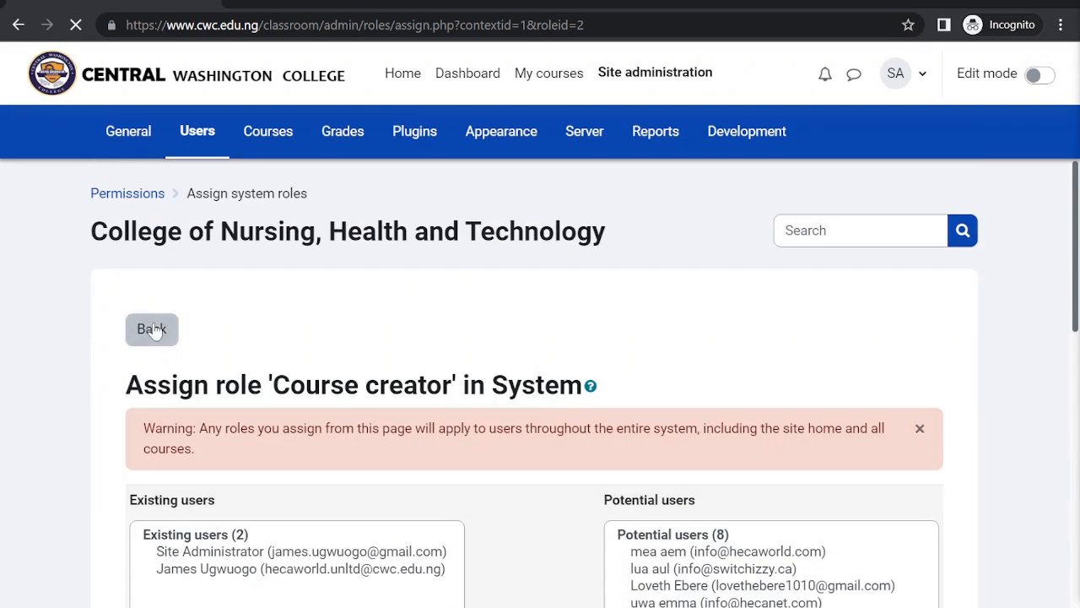
{"action": "scroll", "coordinate": [481, 572], "scroll_direction": "down", "scroll_amount": 2}
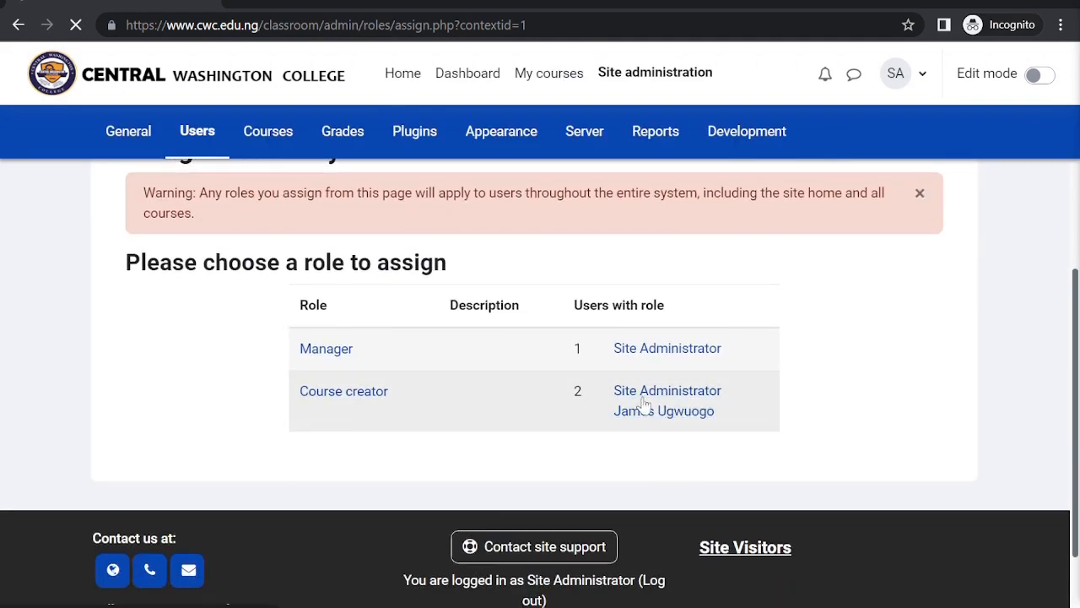
{"action": "scroll", "coordinate": [567, 470], "scroll_direction": "up", "scroll_amount": 2}
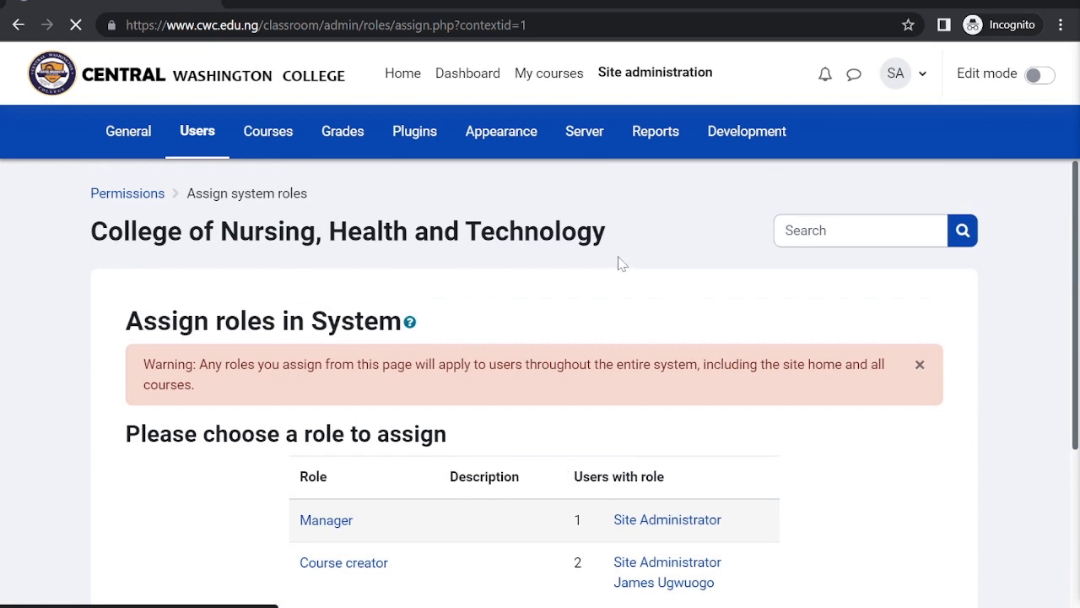
{"action": "scroll", "coordinate": [620, 263], "scroll_direction": "down", "scroll_amount": 2}
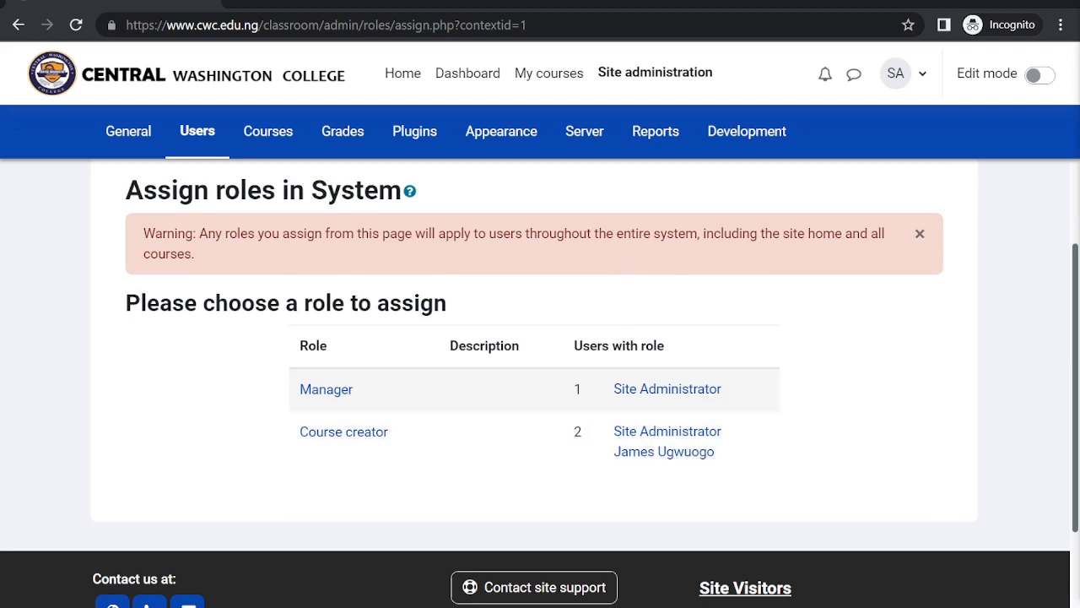
{"action": "scroll", "coordinate": [658, 431], "scroll_direction": "up", "scroll_amount": 2}
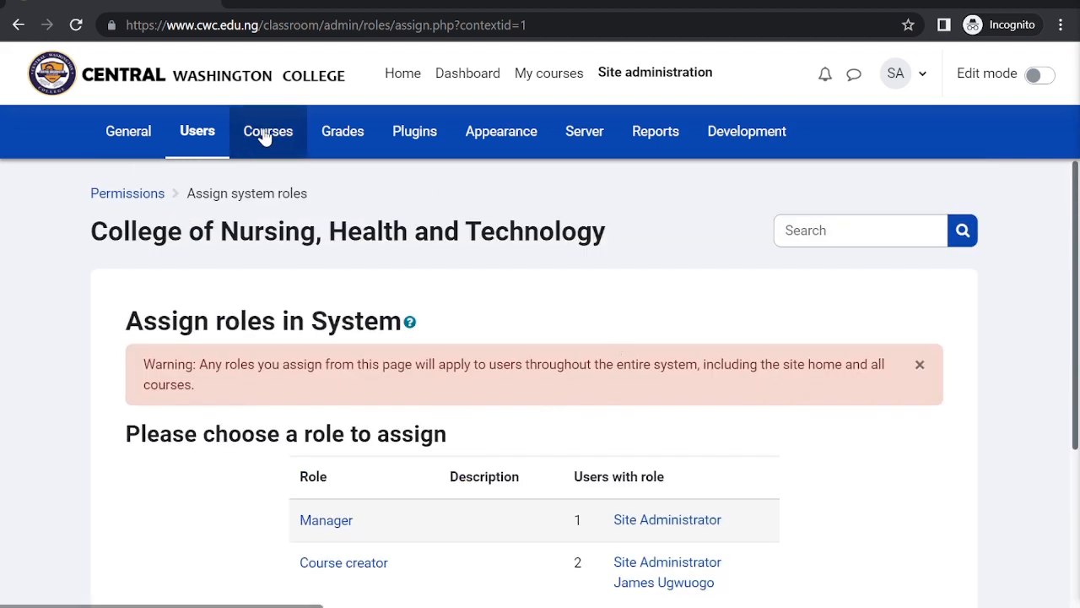
Step: Open the CWC Teachers Administration course from the My courses overview
{"action": "left_click", "coordinate": [522, 84]}
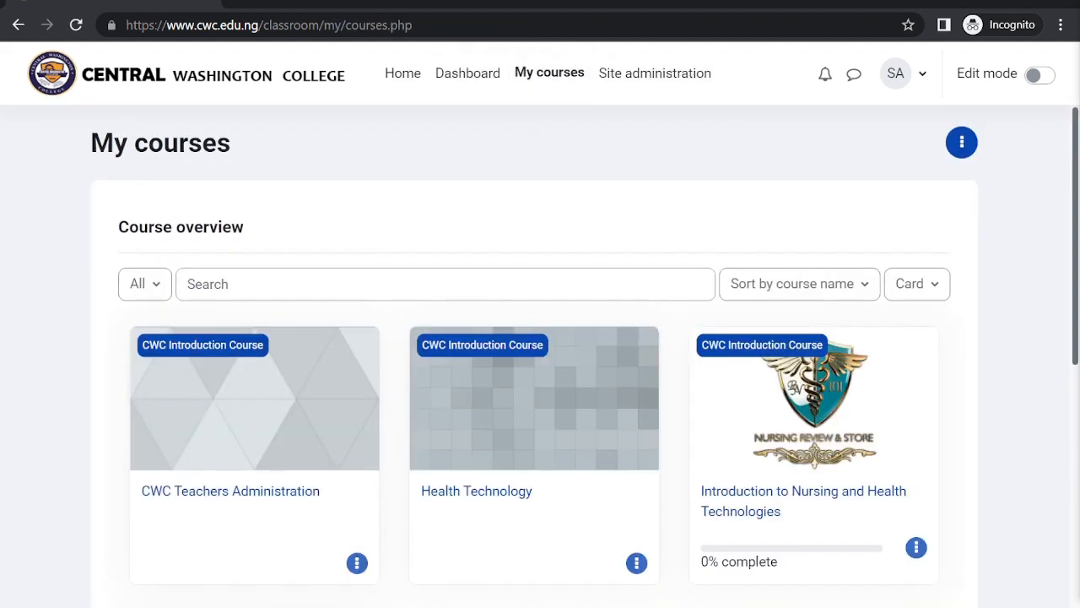
{"action": "scroll", "coordinate": [533, 218], "scroll_direction": "down", "scroll_amount": 1}
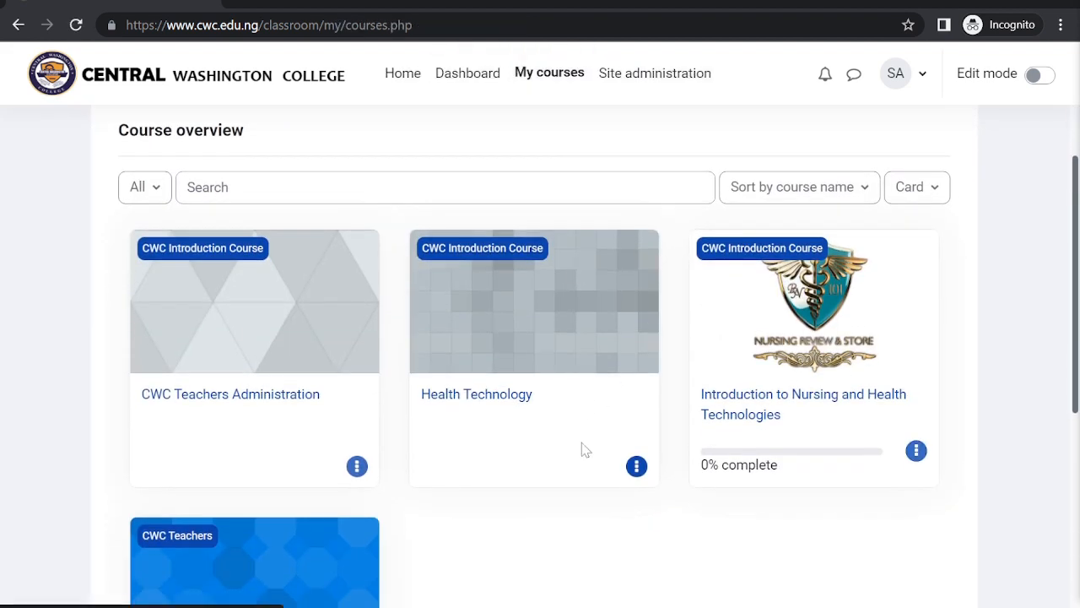
{"action": "scroll", "coordinate": [581, 448], "scroll_direction": "down", "scroll_amount": 1}
{"action": "scroll", "coordinate": [581, 448], "scroll_direction": "down", "scroll_amount": 1}
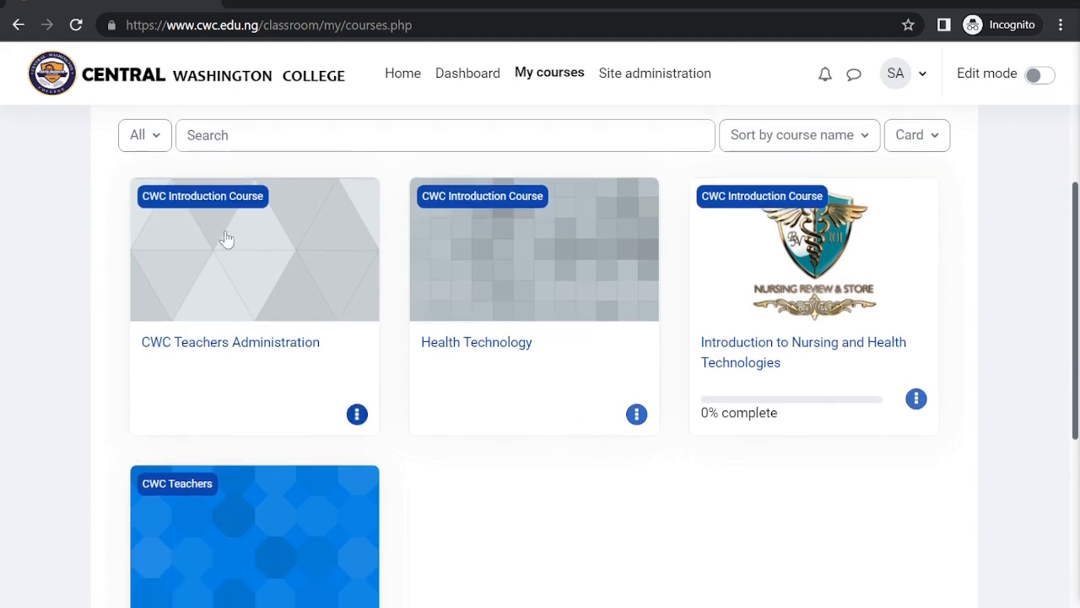
{"action": "left_click", "coordinate": [211, 237]}
Step: Collapse the Topic 1 section and close the 'undefined' error popup
{"action": "scroll", "coordinate": [301, 482], "scroll_direction": "down", "scroll_amount": 2}
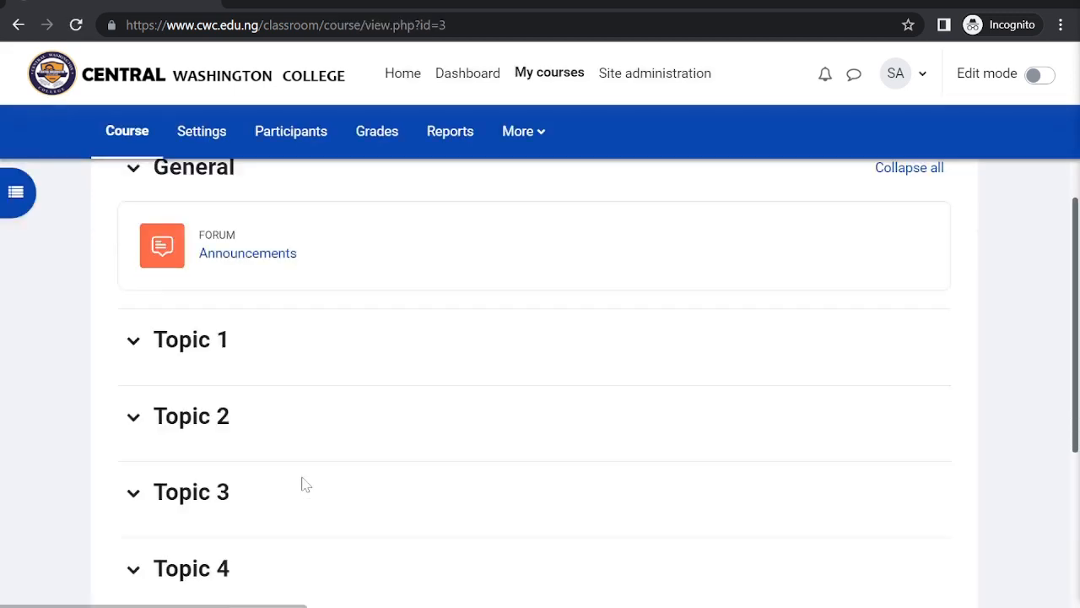
{"action": "scroll", "coordinate": [308, 276], "scroll_direction": "up", "scroll_amount": 2}
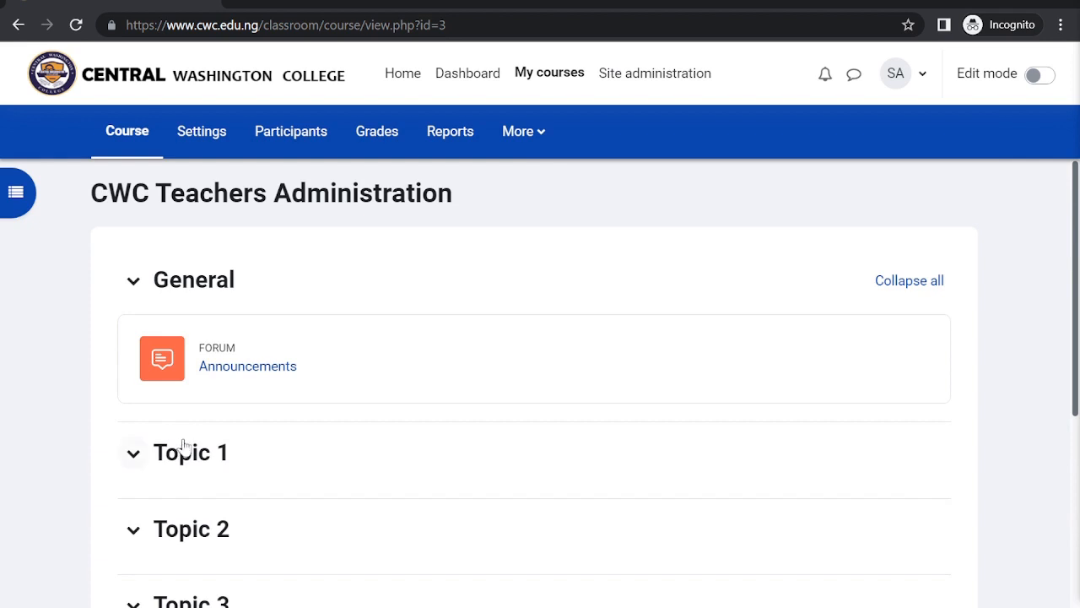
{"action": "scroll", "coordinate": [200, 400], "scroll_direction": "down", "scroll_amount": 2}
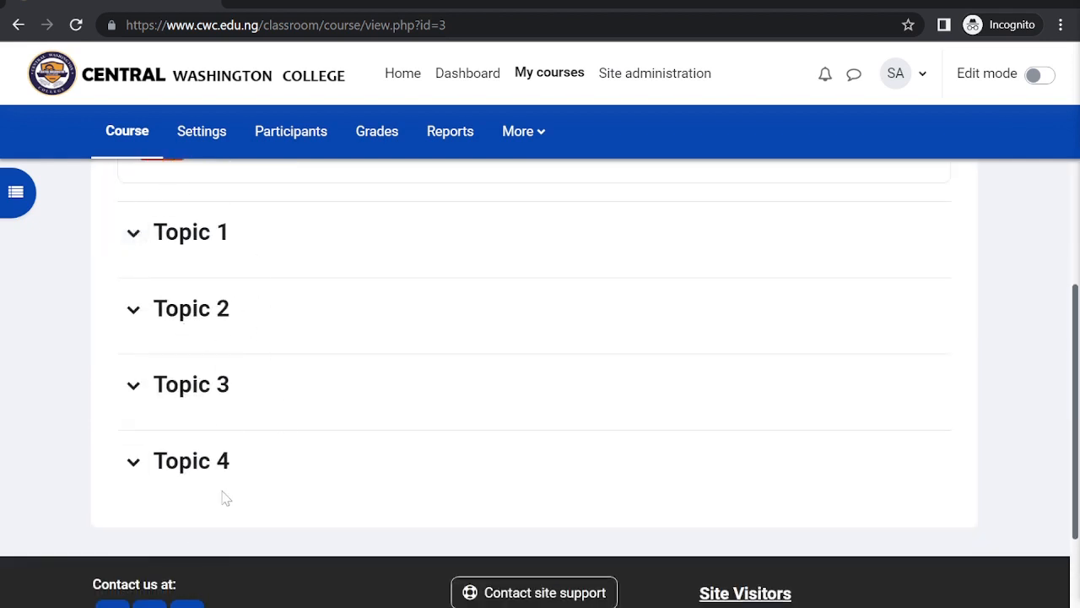
{"action": "scroll", "coordinate": [208, 317], "scroll_direction": "up", "scroll_amount": 1}
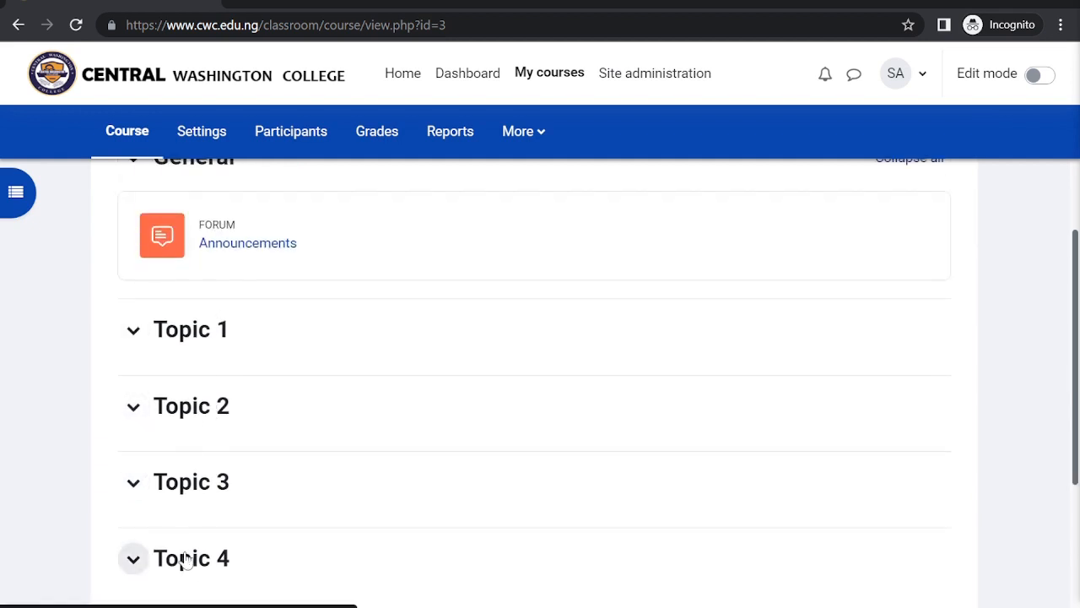
{"action": "scroll", "coordinate": [288, 424], "scroll_direction": "up", "scroll_amount": 1}
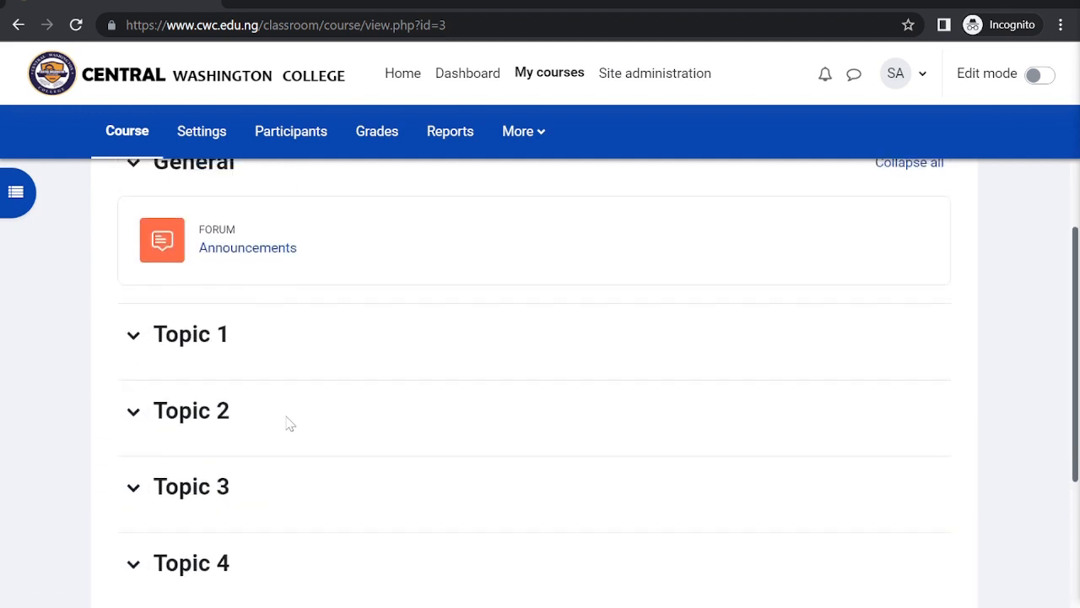
{"action": "scroll", "coordinate": [458, 281], "scroll_direction": "up", "scroll_amount": 1}
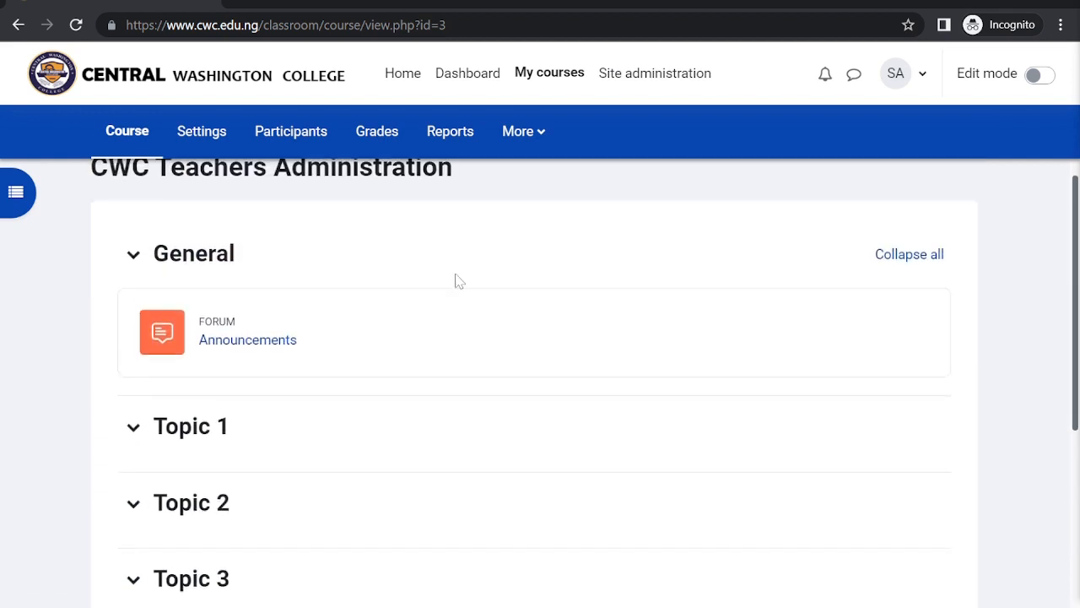
{"action": "left_click", "coordinate": [179, 442]}
{"action": "scroll", "coordinate": [179, 437], "scroll_direction": "down", "scroll_amount": 3}
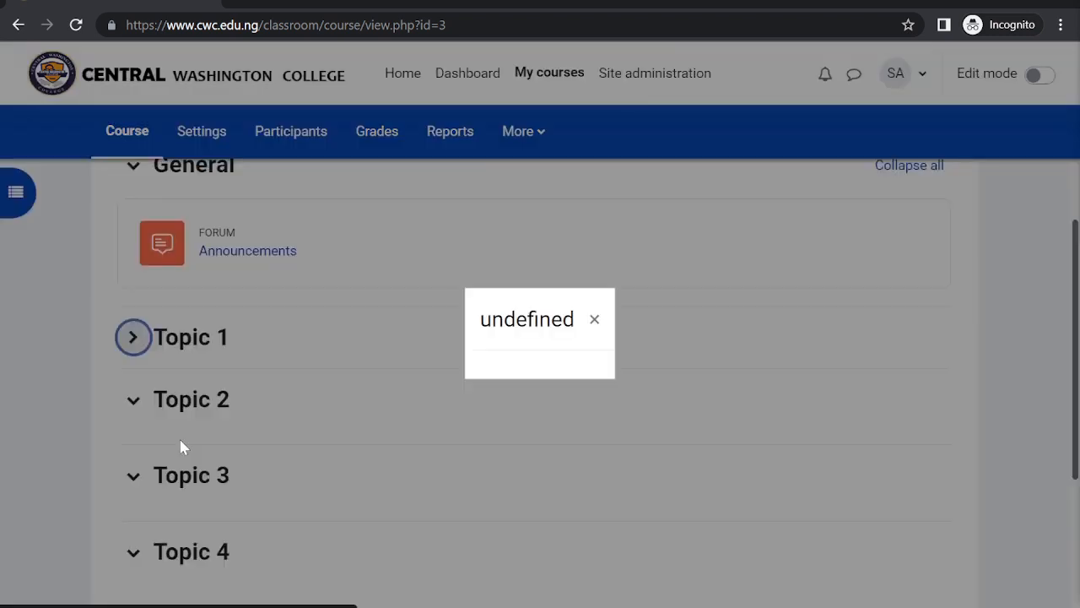
{"action": "left_click", "coordinate": [604, 323]}
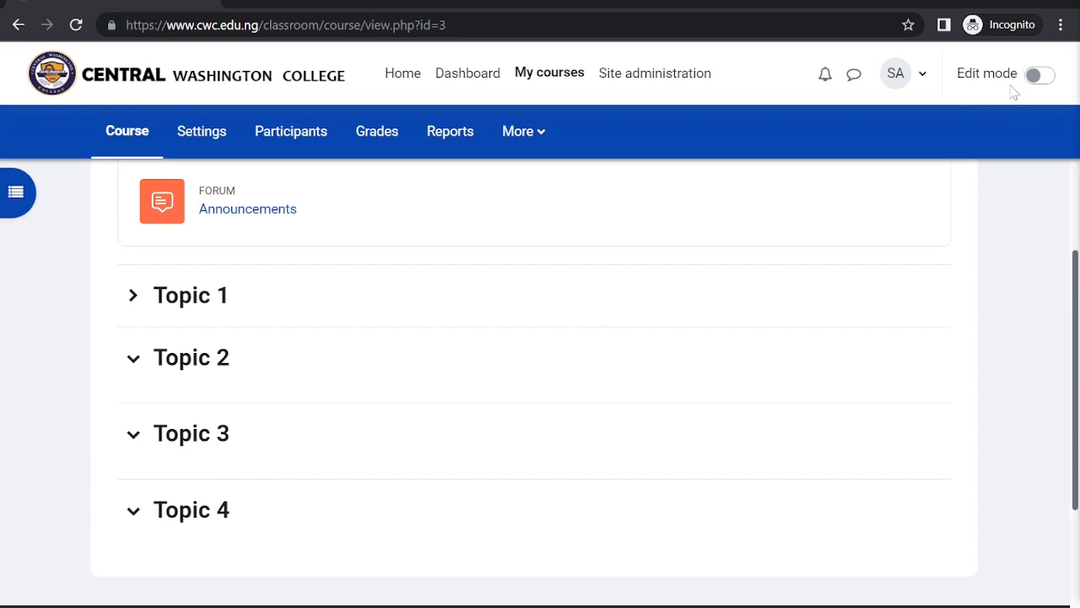
Step: Turn editing on, expand Topic 1 and open its title for renaming
{"action": "left_click", "coordinate": [1039, 79]}
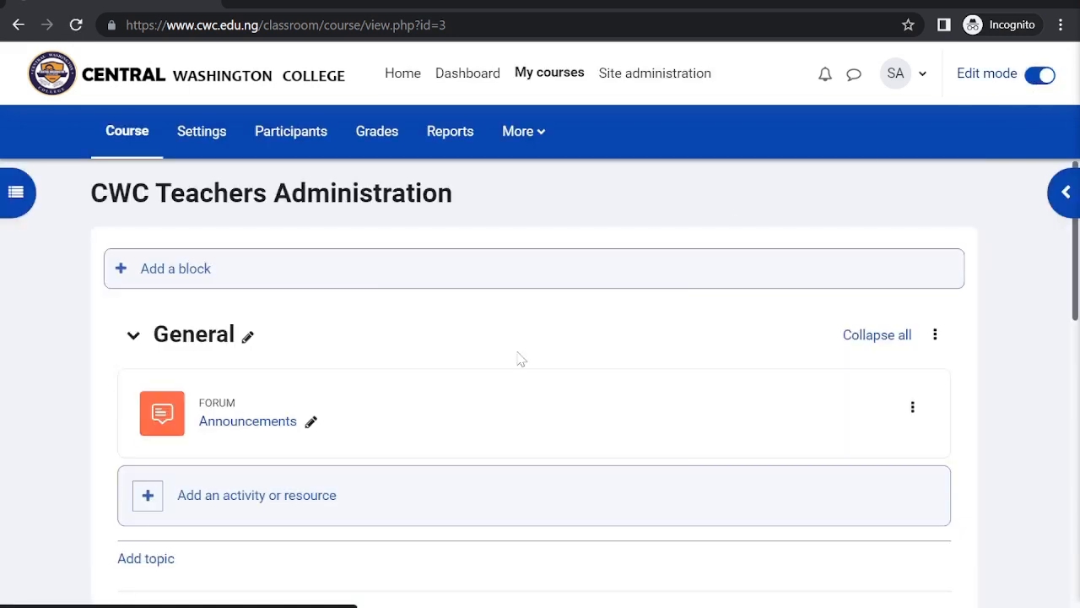
{"action": "scroll", "coordinate": [519, 357], "scroll_direction": "down", "scroll_amount": 4}
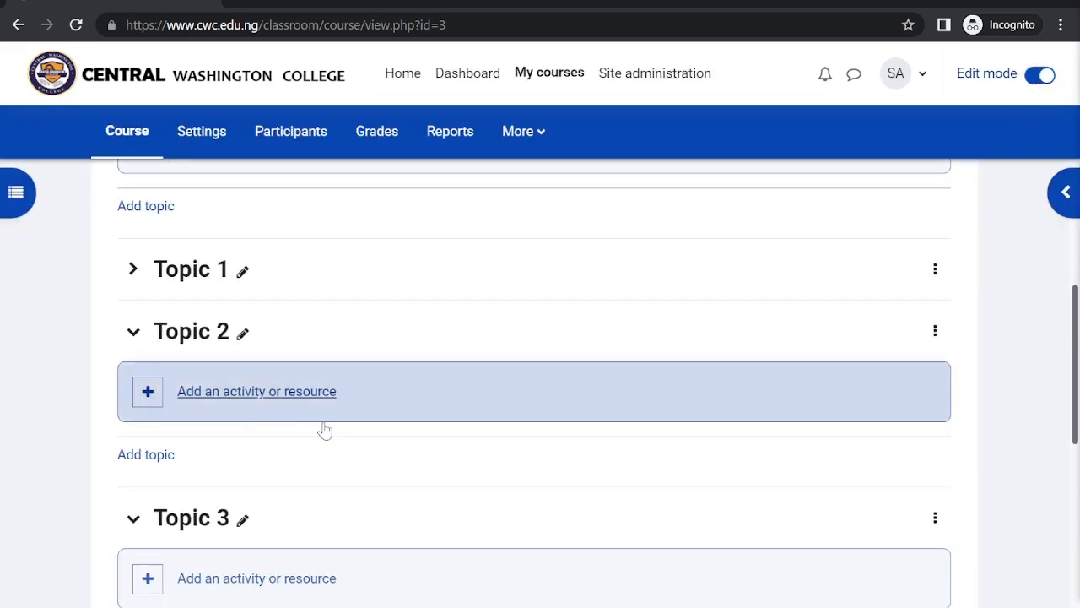
{"action": "left_click", "coordinate": [134, 269]}
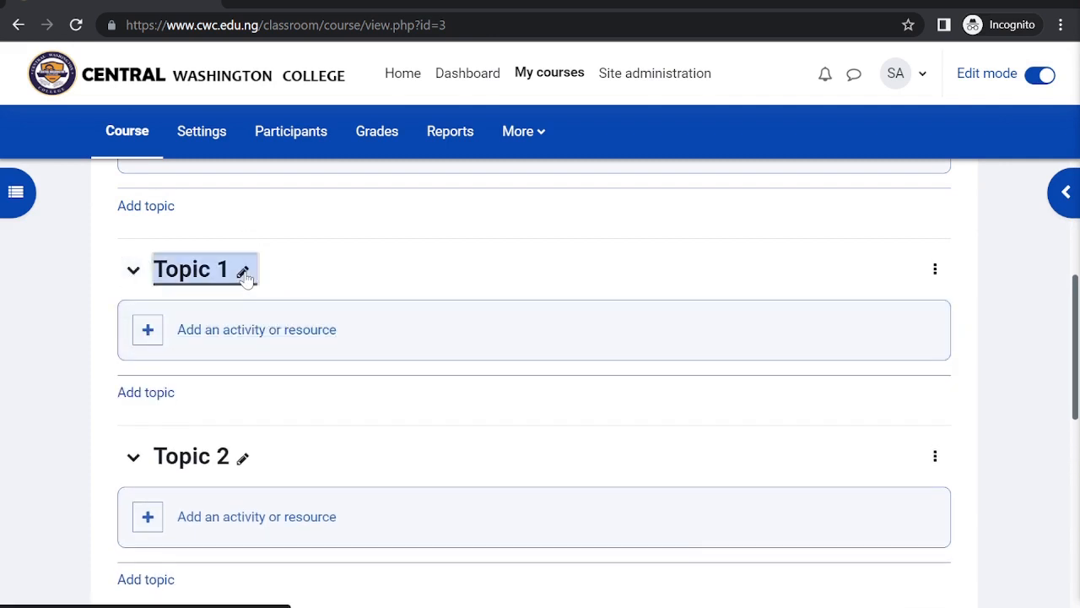
{"action": "left_click", "coordinate": [242, 270]}
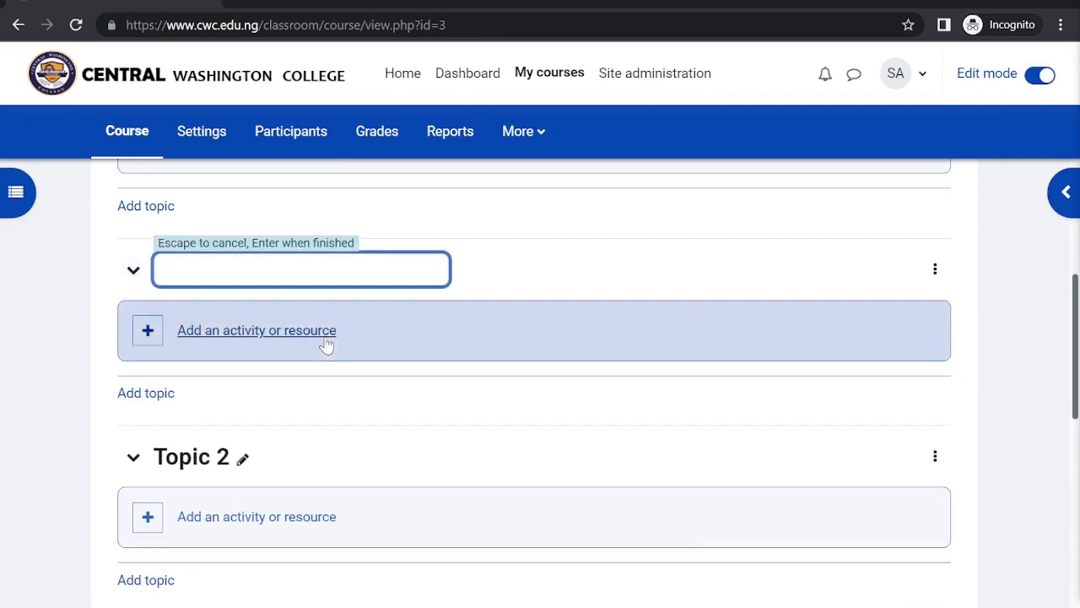
Step: Rename Topic 1 to 'Introduction to CWC College'
{"action": "type", "text": "Introduct"}
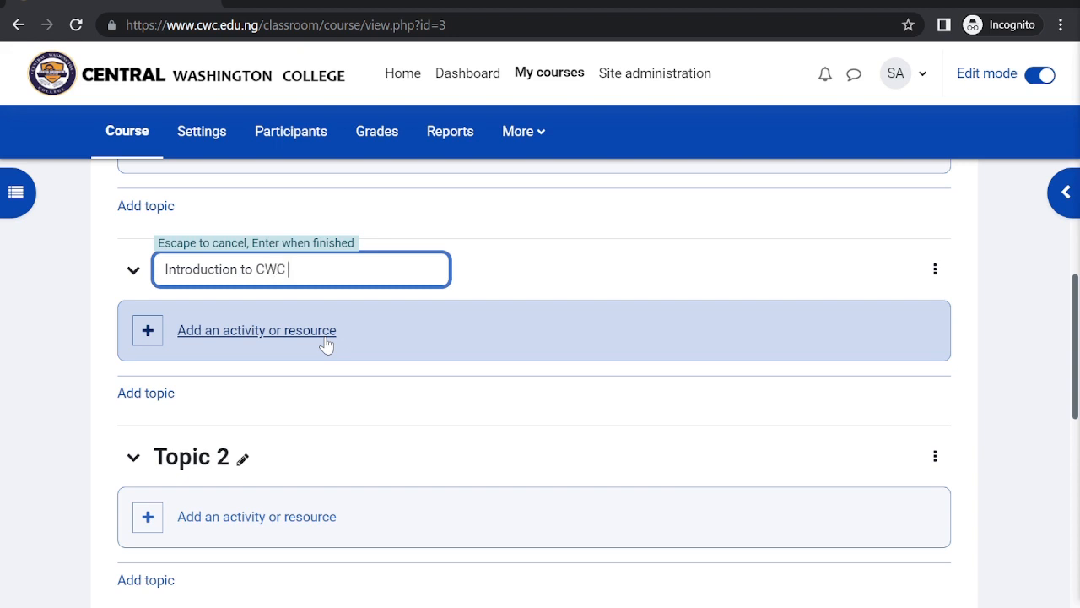
{"action": "type", "text": "College"}
{"action": "key", "text": "Return"}
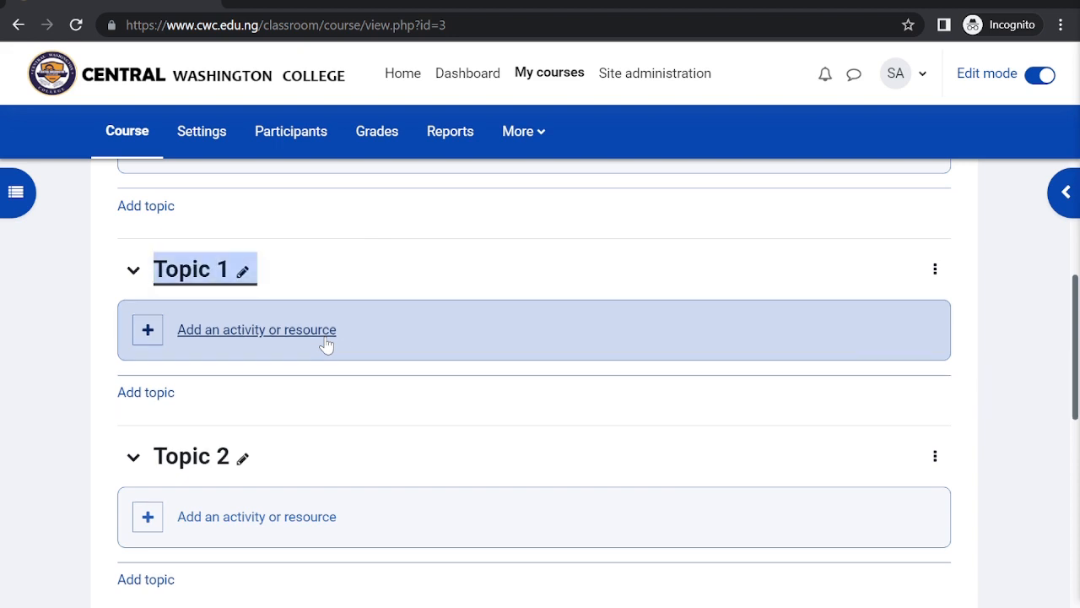
Step: Rename Topic 2 to 'Ethics in the Nursing Profession'
{"action": "left_click", "coordinate": [242, 457]}
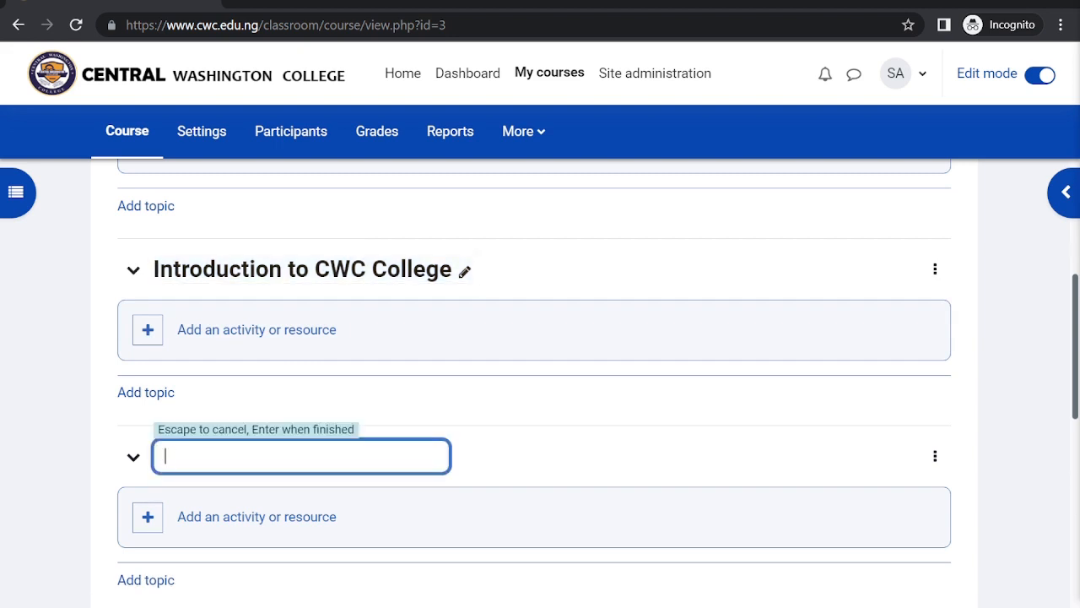
{"action": "type", "text": "Ethhics oin the"}
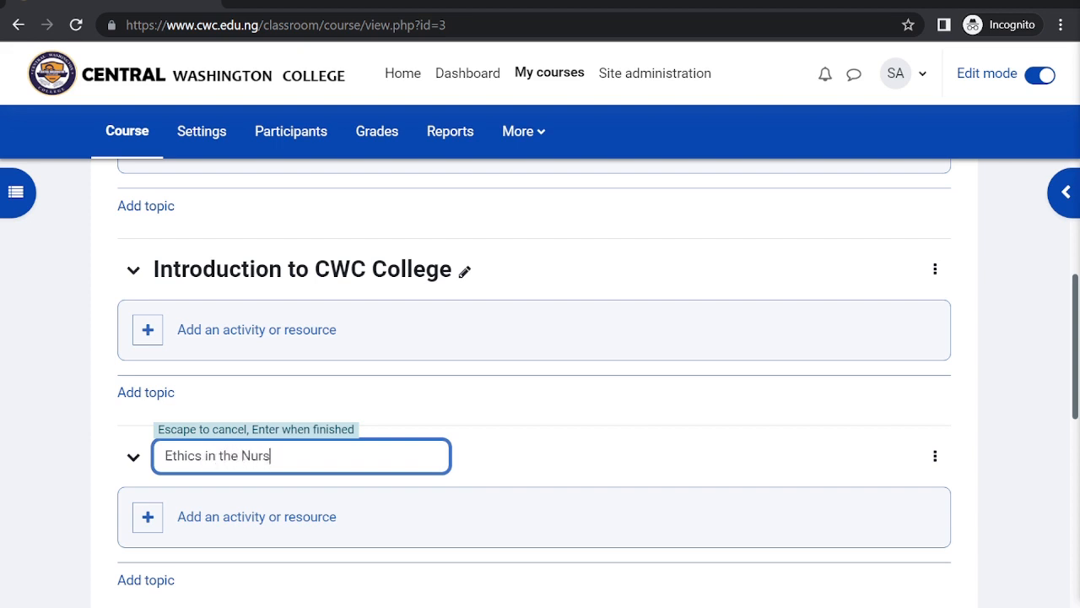
{"action": "type", "text": "Nursing Profession"}
{"action": "key", "text": "Return"}
{"action": "scroll", "coordinate": [374, 458], "scroll_direction": "down", "scroll_amount": 2}
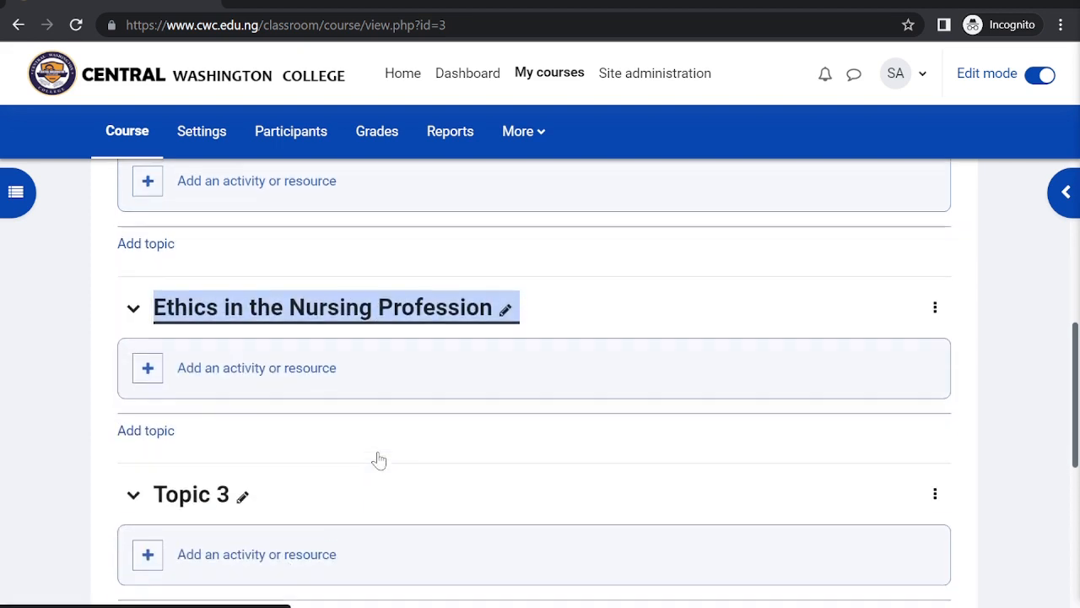
Step: Rename Topic 3 to 'Student-Teacher Relationship' after cancelling a first unfinished attempt
{"action": "left_click", "coordinate": [243, 480]}
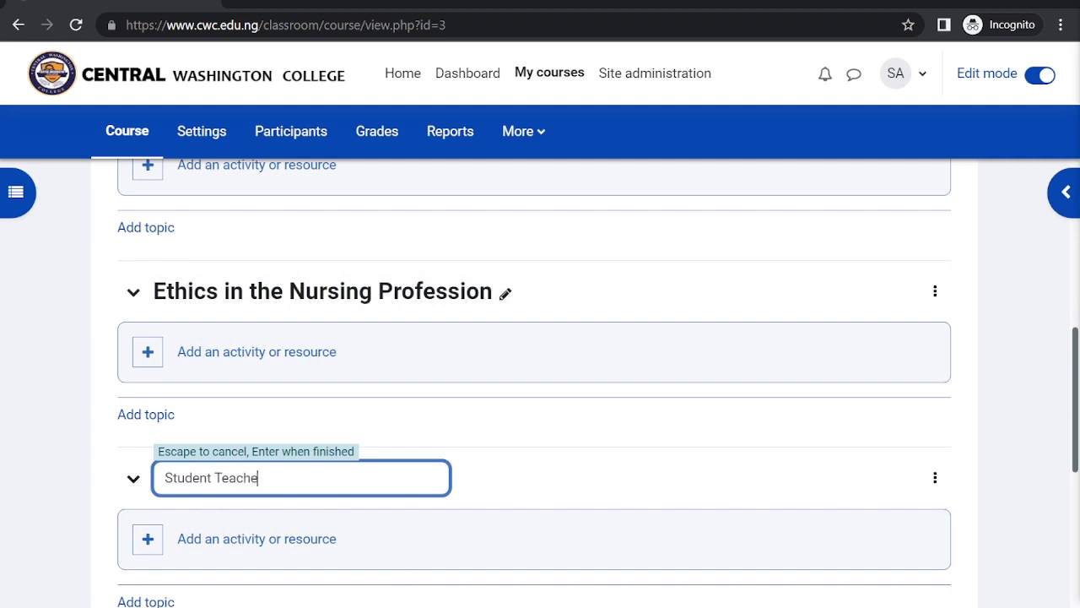
{"action": "type", "text": "Student Teacher Relationship"}
{"action": "key", "text": "Escape"}
{"action": "scroll", "coordinate": [258, 480], "scroll_direction": "down", "scroll_amount": 2}
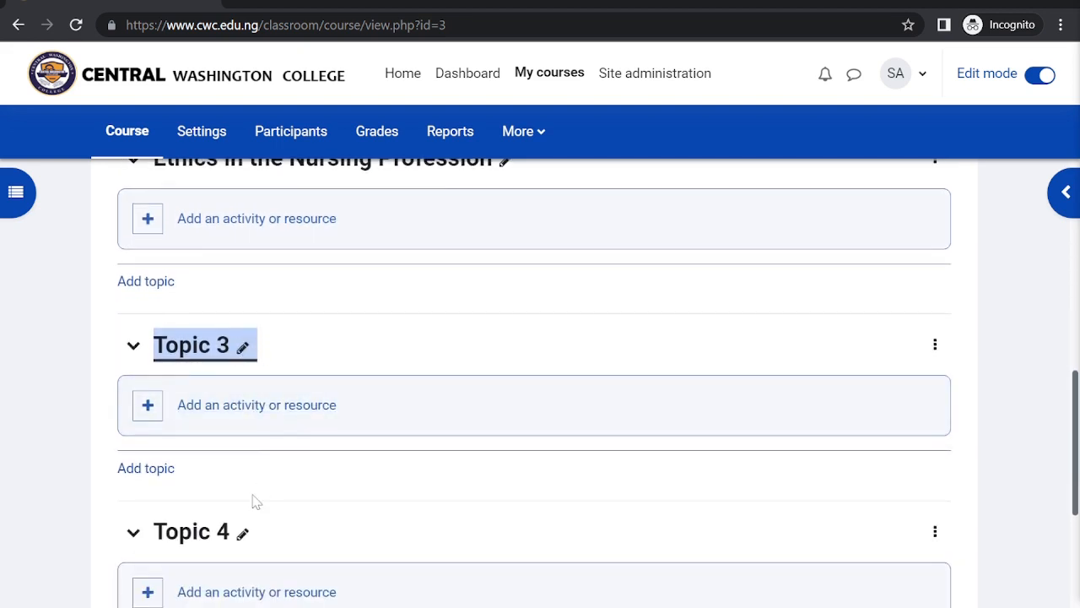
{"action": "left_click", "coordinate": [242, 533]}
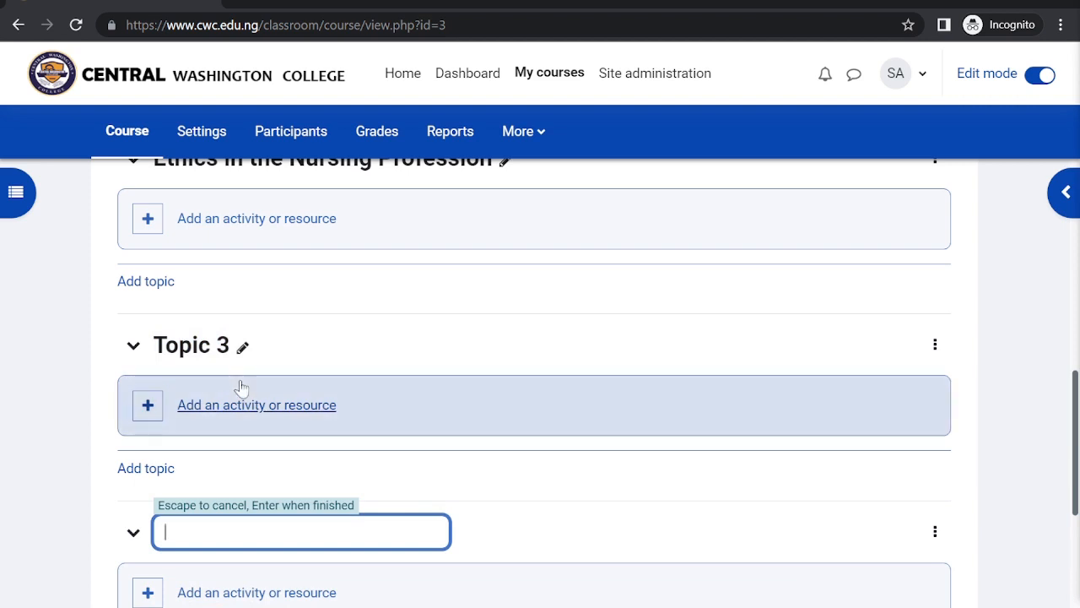
{"action": "left_click", "coordinate": [243, 347]}
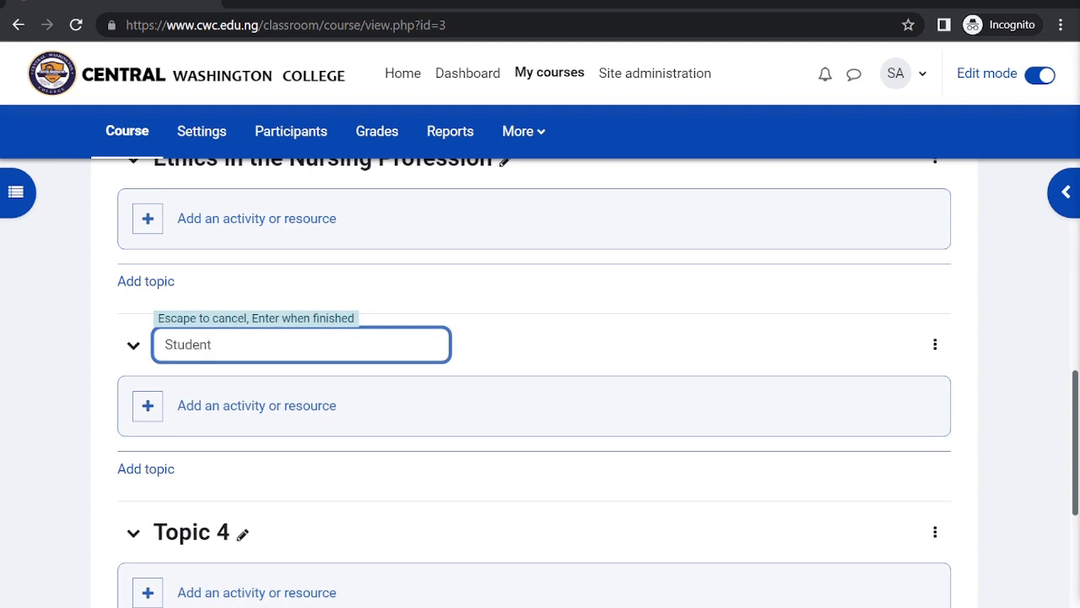
{"action": "type", "text": "Student-Teacher RElationsh"}
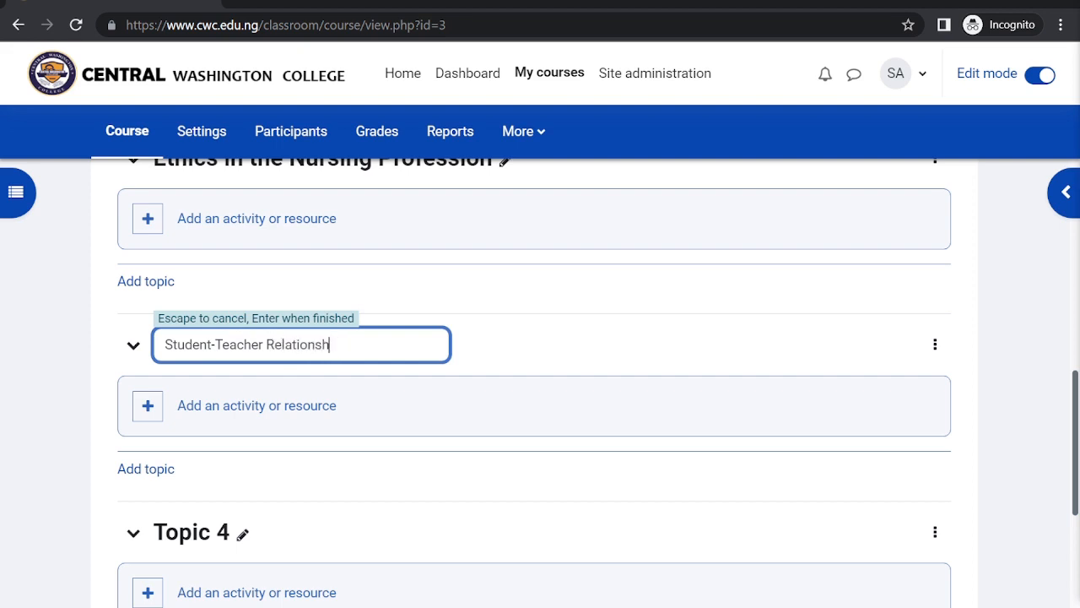
{"action": "type", "text": "ip"}
{"action": "key", "text": "Return"}
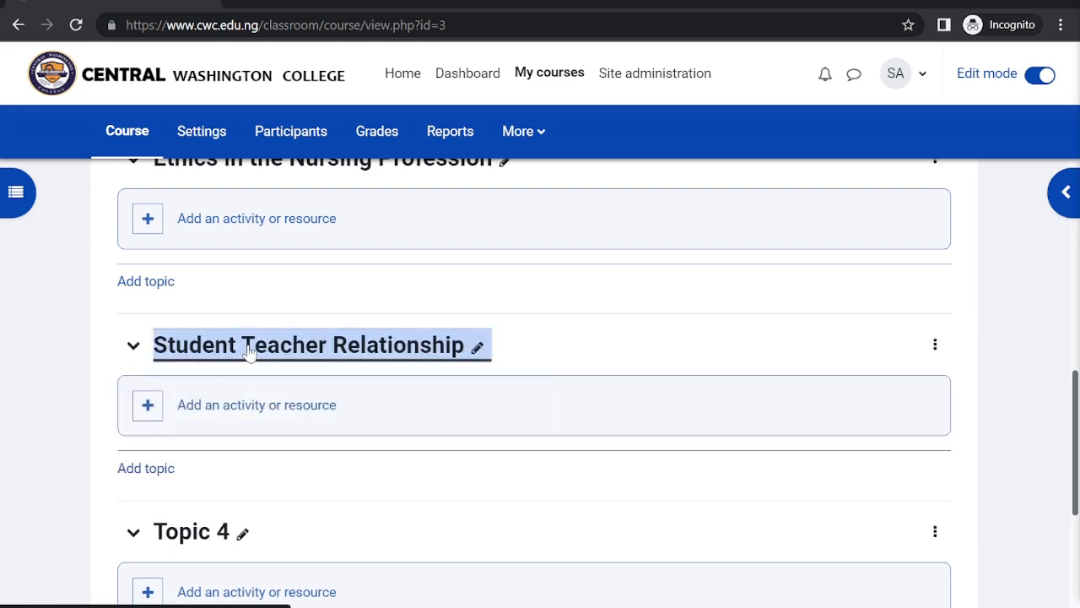
Step: Rename Topic 4 to 'Grading', keeping that title, and add a new topic section at the end
{"action": "left_click", "coordinate": [243, 532]}
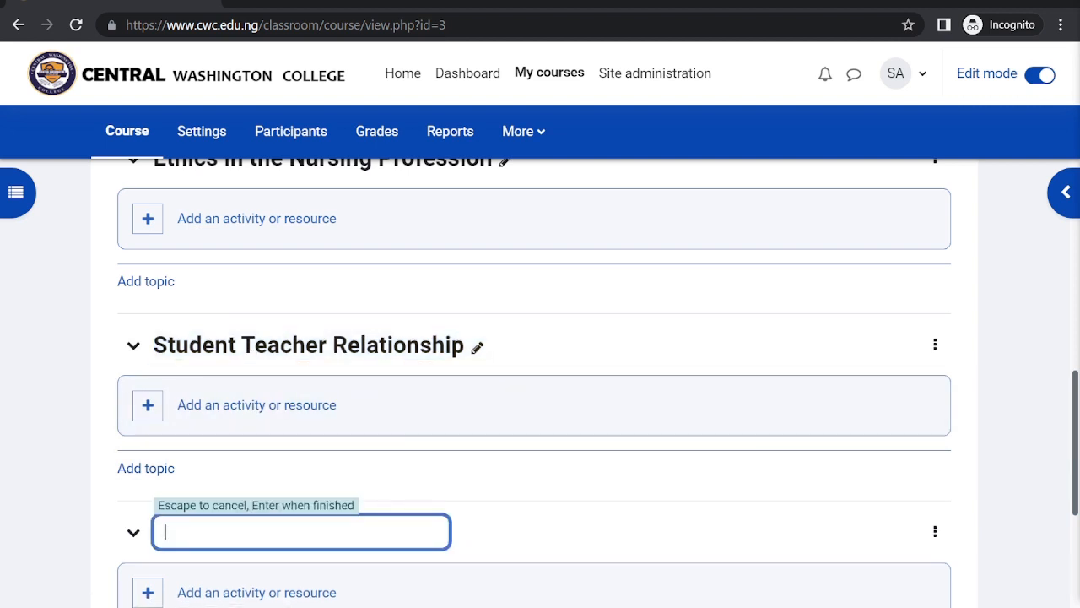
{"action": "type", "text": "Grading"}
{"action": "key", "text": "Return"}
{"action": "scroll", "coordinate": [242, 535], "scroll_direction": "down", "scroll_amount": 2}
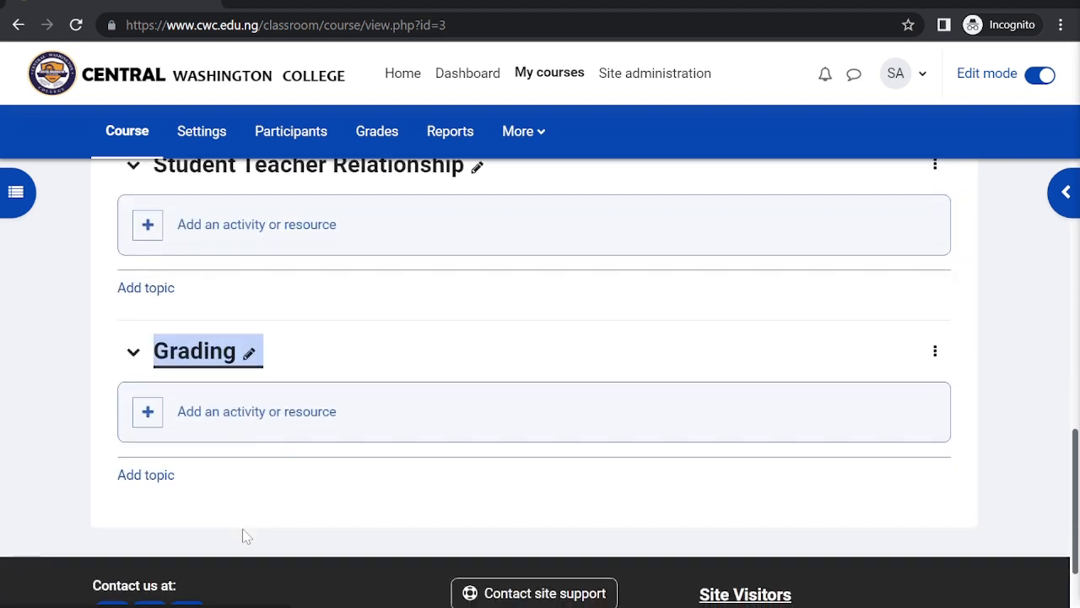
{"action": "left_click", "coordinate": [249, 354]}
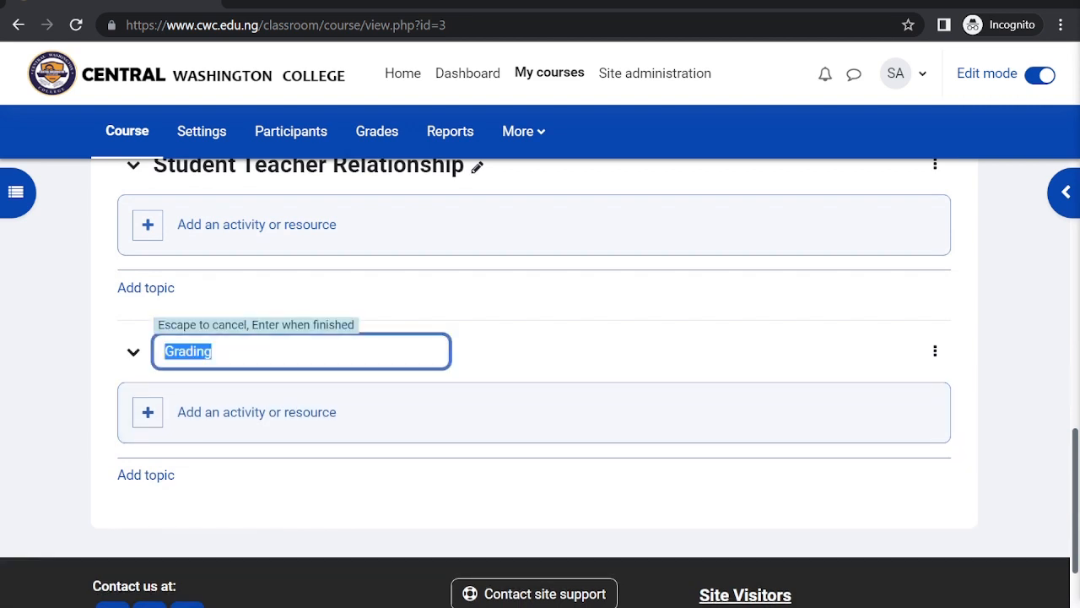
{"action": "key", "text": "End"}
{"action": "type", "text": "and other important"}
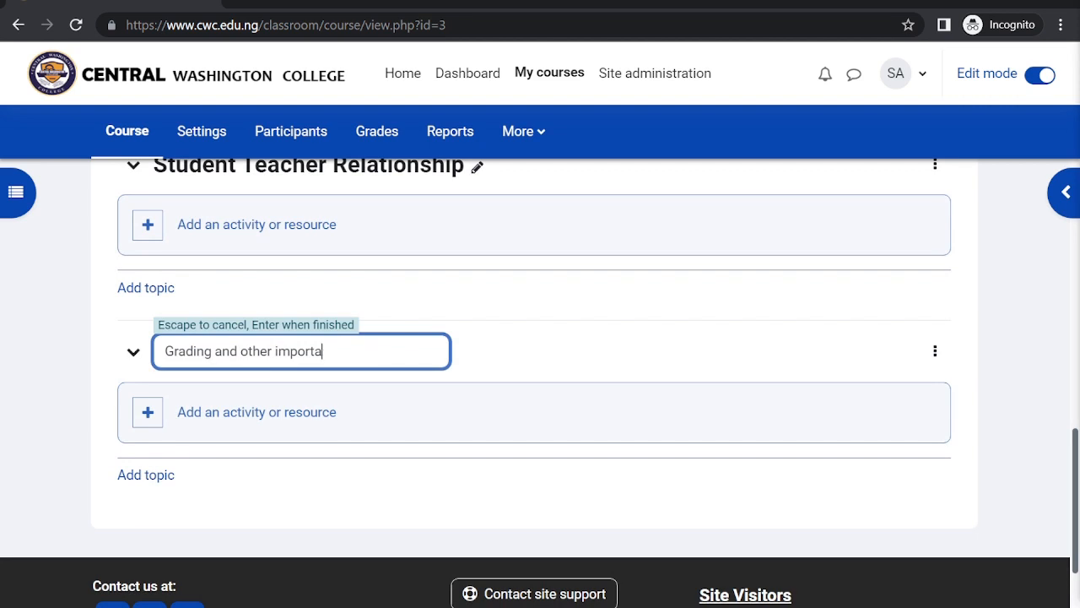
{"action": "key", "text": "BackSpace"}
{"action": "key", "text": "BackSpace"}
{"action": "key", "text": "BackSpace"}
{"action": "key", "text": "BackSpace"}
{"action": "key", "text": "BackSpace"}
{"action": "key", "text": "BackSpace"}
{"action": "key", "text": "BackSpace"}
{"action": "key", "text": "BackSpace"}
{"action": "key", "text": "BackSpace"}
{"action": "key", "text": "BackSpace"}
{"action": "key", "text": "BackSpace"}
{"action": "key", "text": "BackSpace"}
{"action": "key", "text": "Return"}
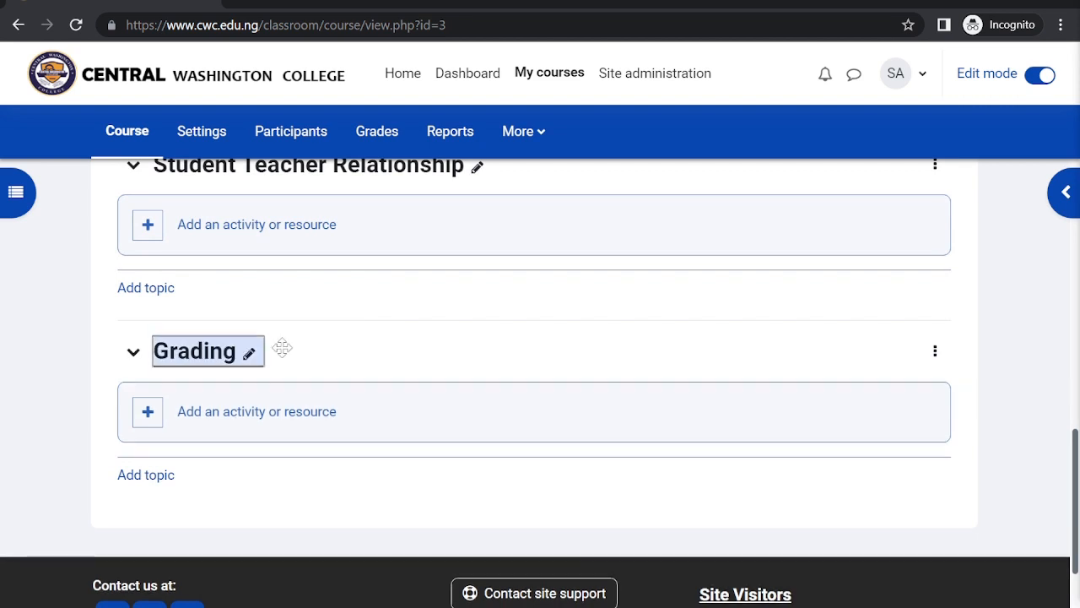
{"action": "left_click", "coordinate": [160, 482]}
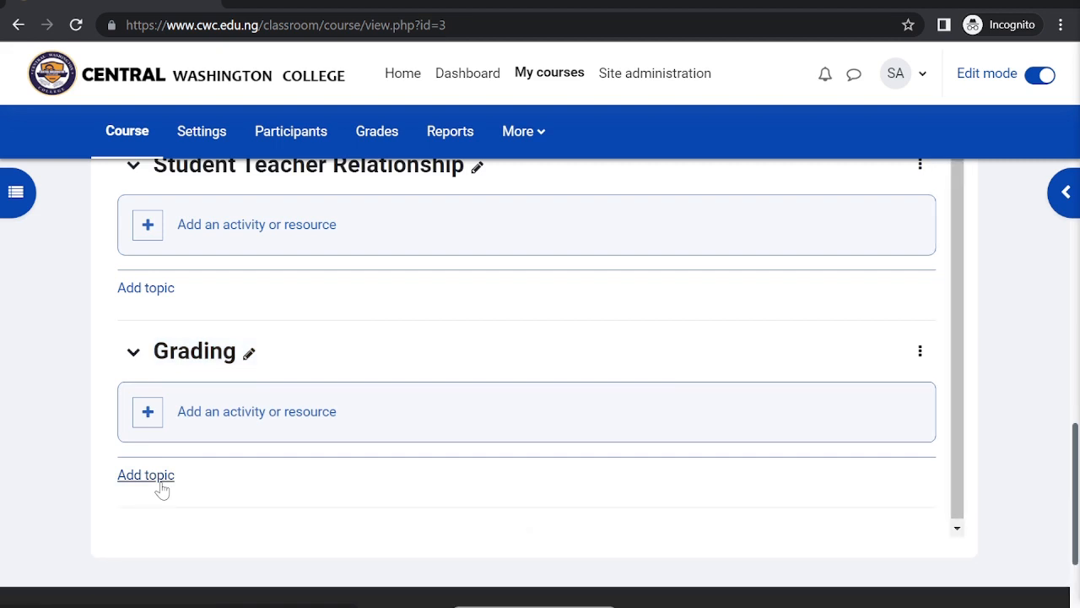
Step: Title the new fifth section 'Other important links'
{"action": "left_click", "coordinate": [241, 540]}
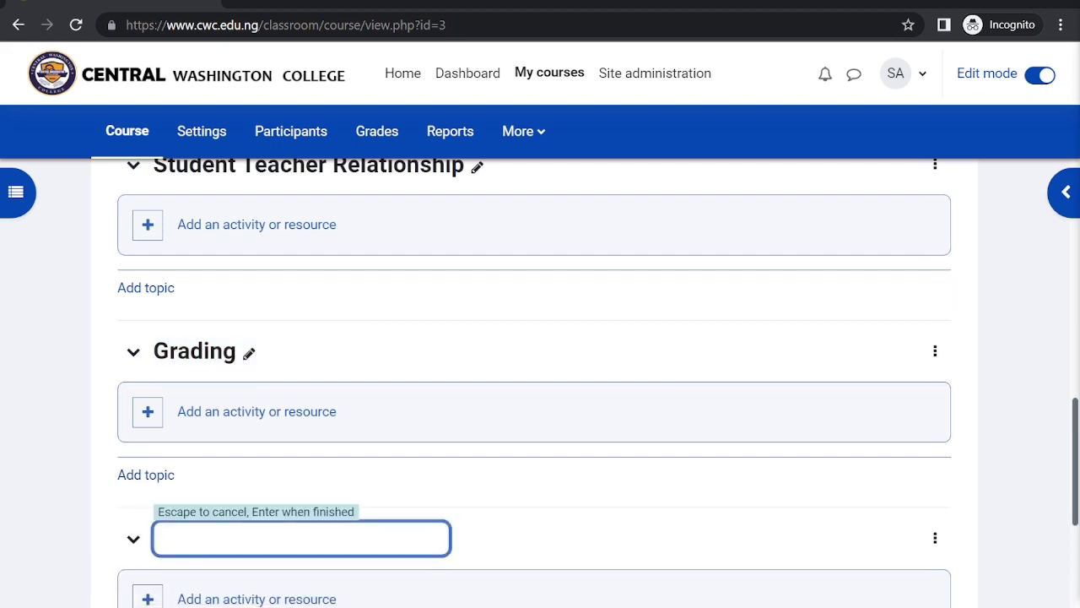
{"action": "type", "text": "Other impo"}
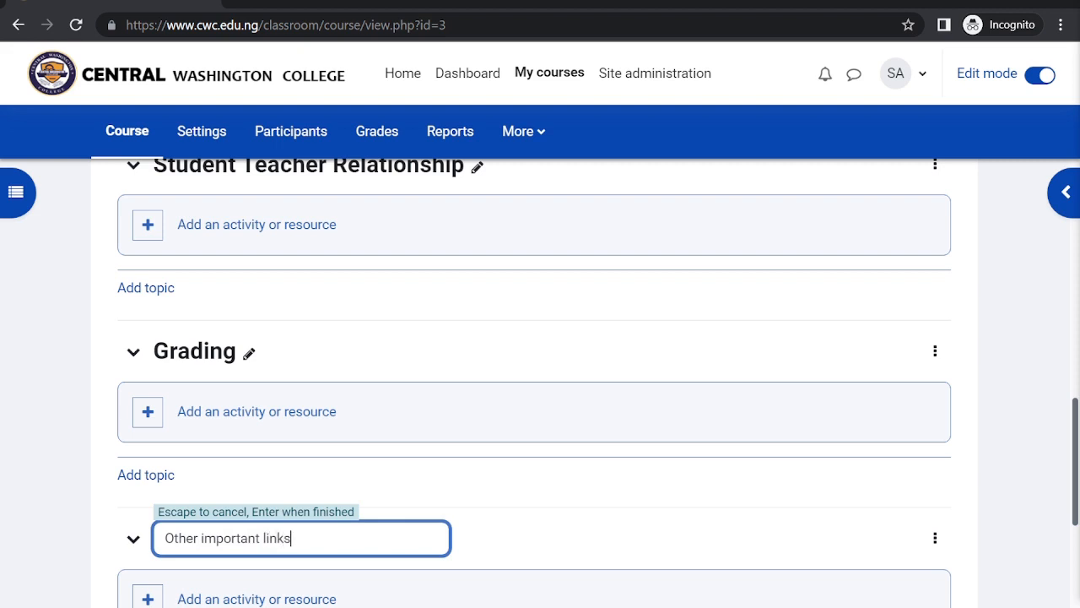
{"action": "type", "text": "rtant links"}
{"action": "key", "text": "Return"}
Step: Open the activity and resource chooser under Introduction to CWC College
{"action": "scroll", "coordinate": [245, 545], "scroll_direction": "down", "scroll_amount": 2}
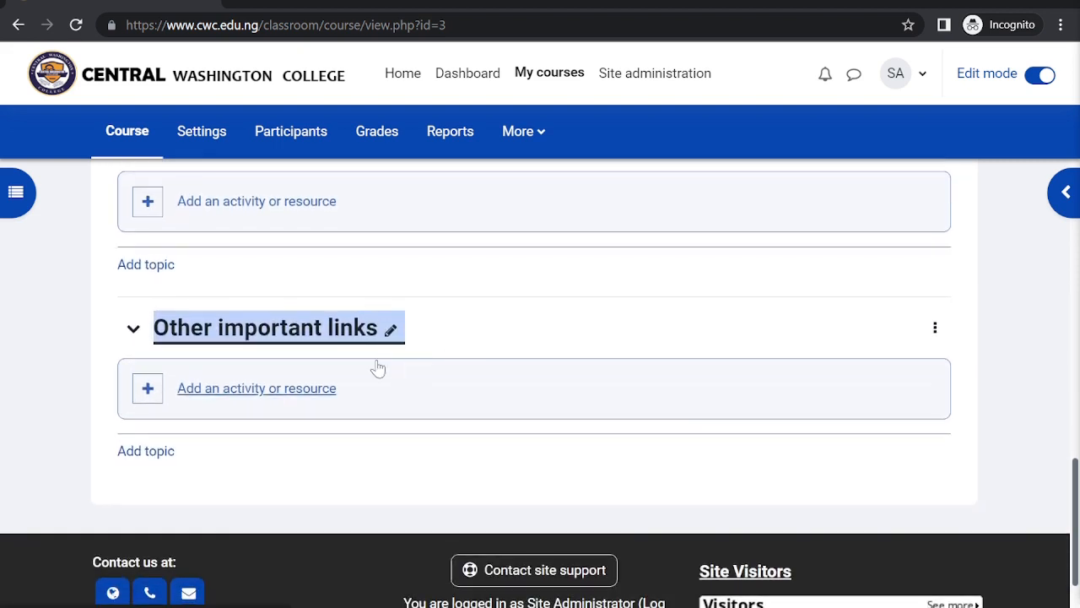
{"action": "scroll", "coordinate": [562, 420], "scroll_direction": "up", "scroll_amount": 5}
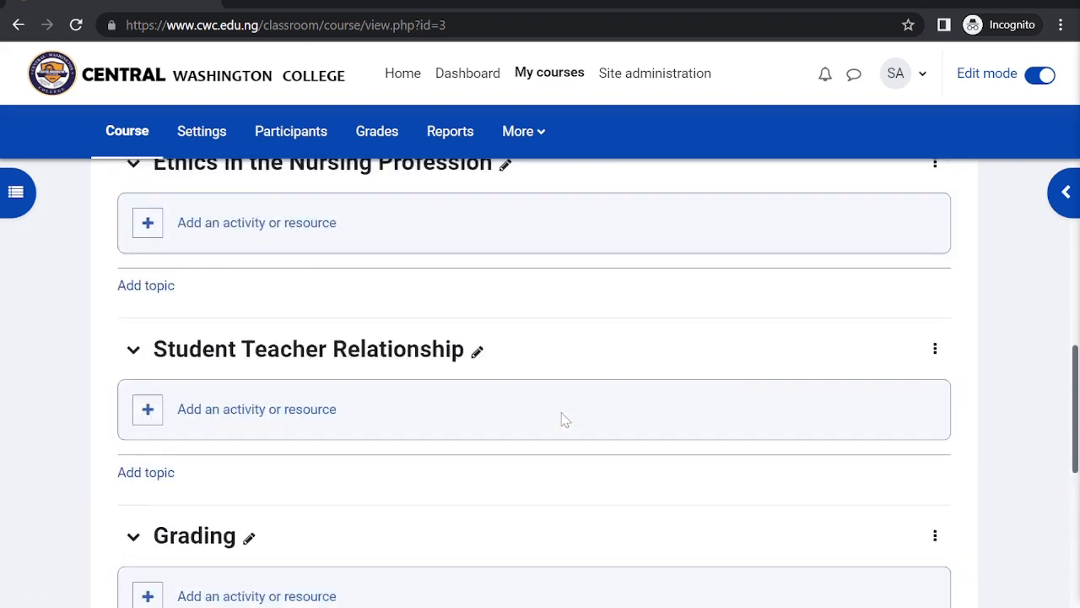
{"action": "scroll", "coordinate": [564, 419], "scroll_direction": "up", "scroll_amount": 2}
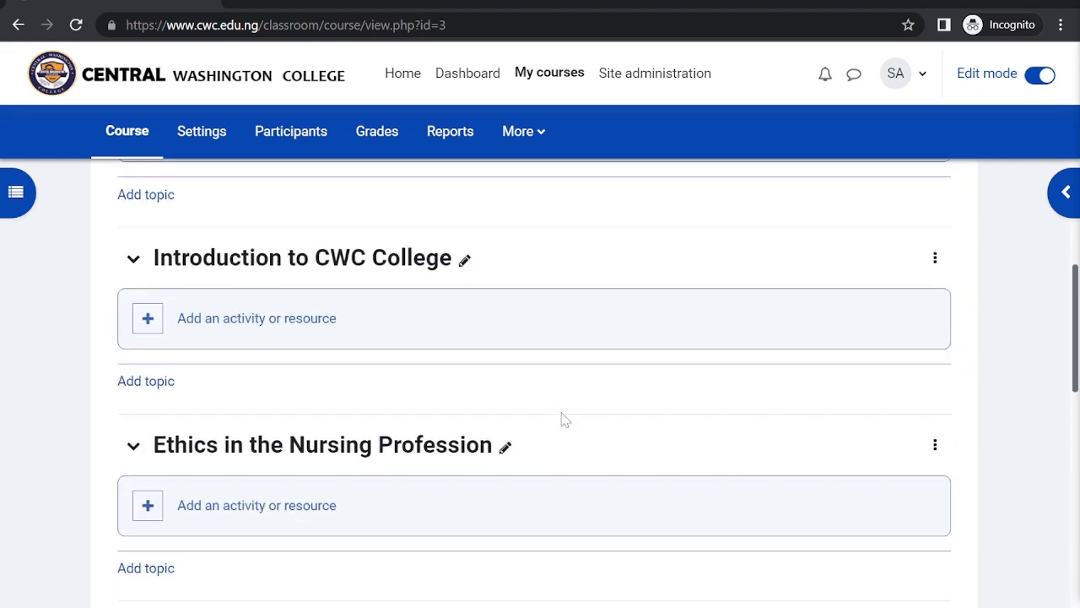
{"action": "left_click", "coordinate": [245, 321]}
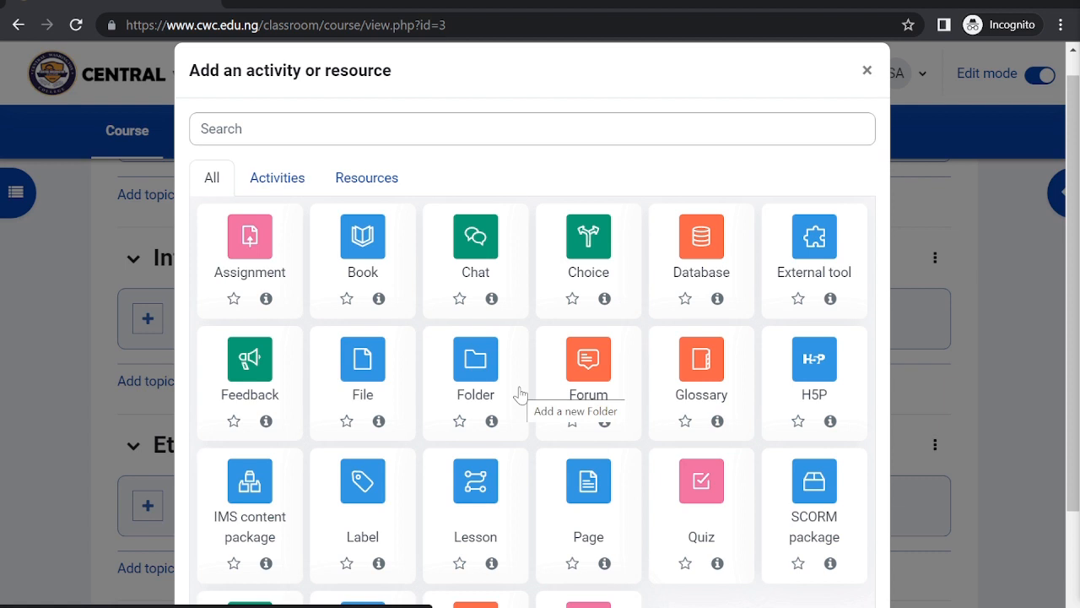
Step: Create a Folder and upload 2013_Book_HandbookOfMarriageAndTheFamily.pdf into its Files area, dismissing a size error
{"action": "left_click", "coordinate": [478, 380]}
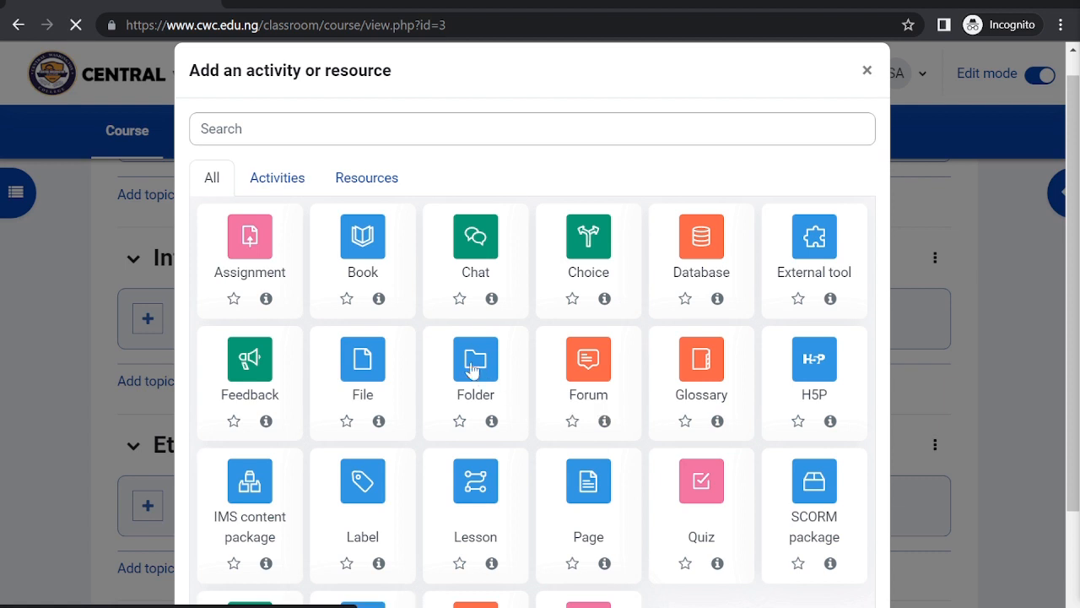
{"action": "scroll", "coordinate": [422, 463], "scroll_direction": "down", "scroll_amount": 6}
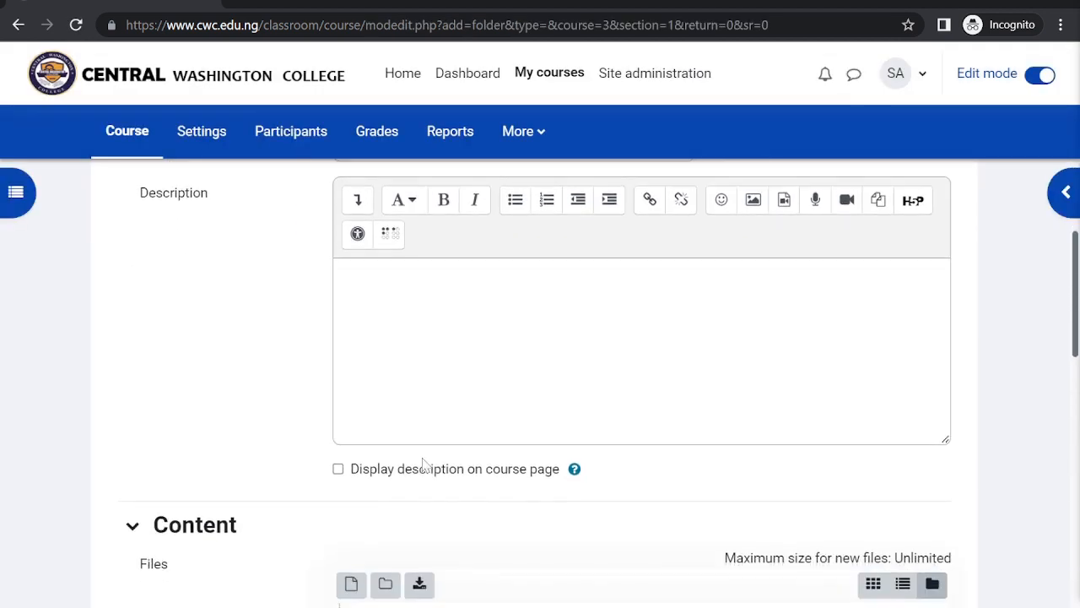
{"action": "scroll", "coordinate": [422, 464], "scroll_direction": "down", "scroll_amount": 2}
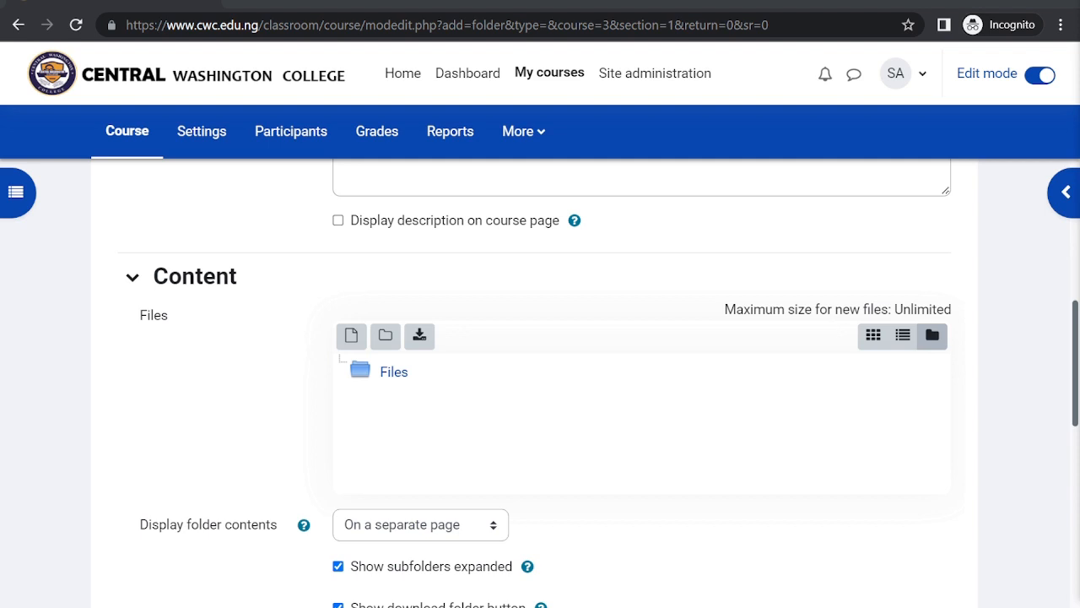
{"action": "scroll", "coordinate": [540, 379], "scroll_direction": "up", "scroll_amount": 1}
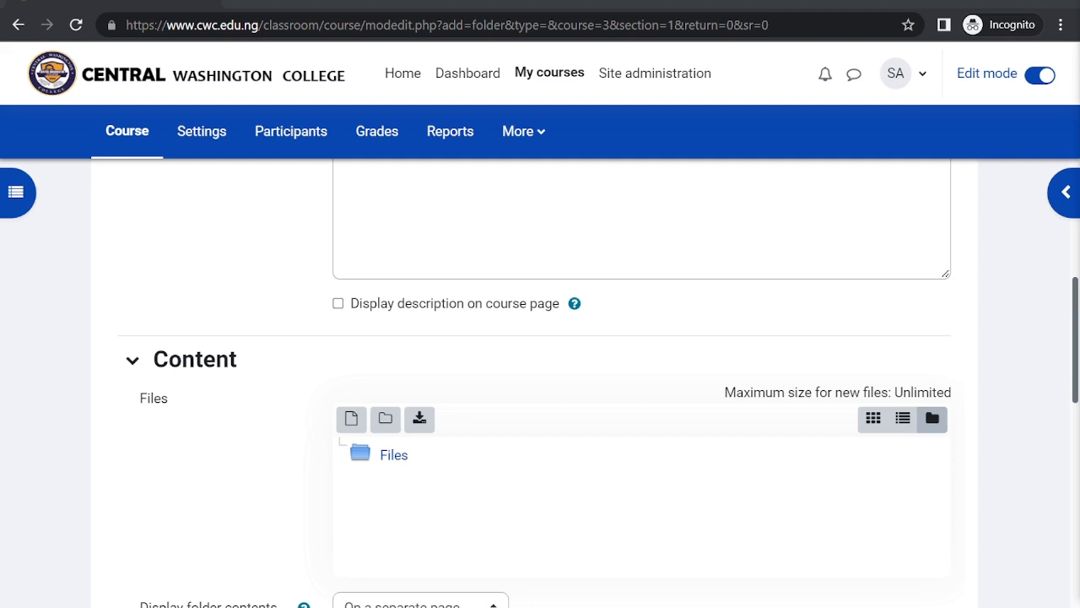
{"action": "left_click_drag", "start_coordinate": [1079, 494], "coordinate": [544, 547]}
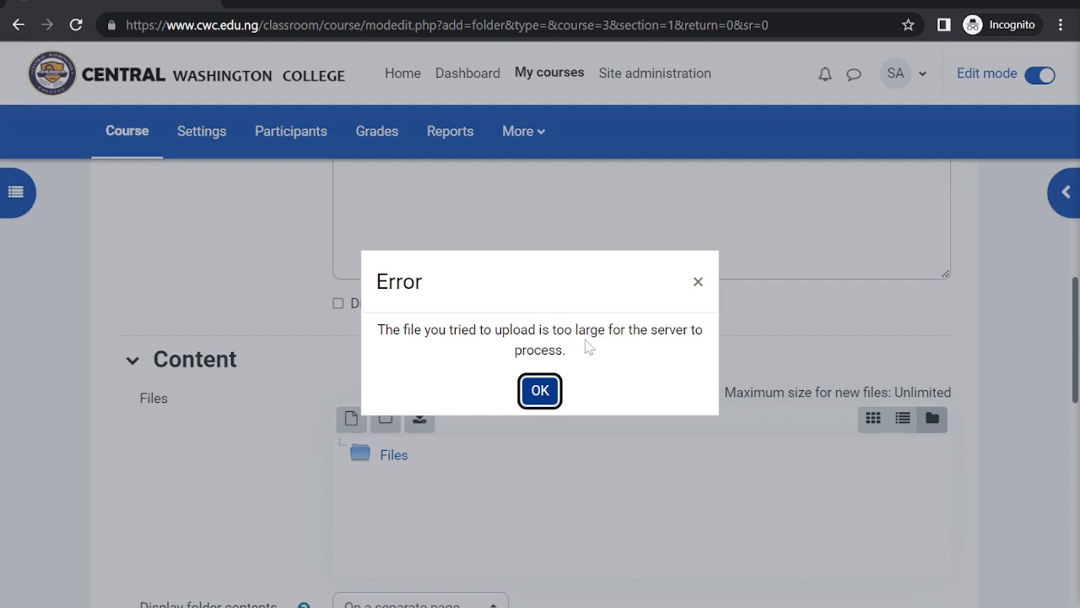
{"action": "left_click", "coordinate": [546, 394]}
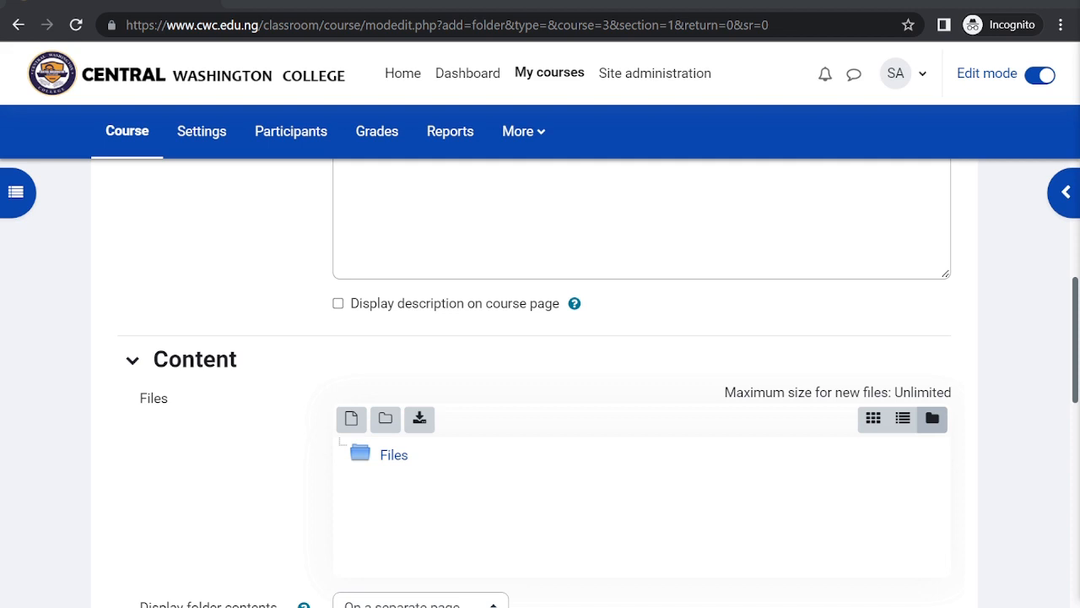
{"action": "left_click_drag", "start_coordinate": [929, 540], "coordinate": [570, 518]}
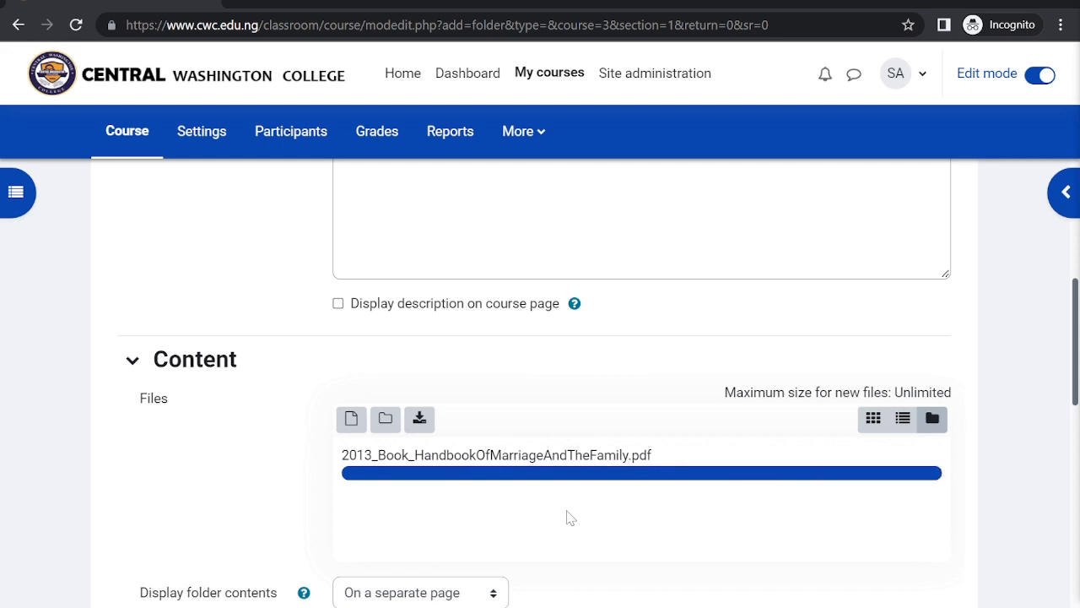
Step: Enter 'Introduction' as the folder's name
{"action": "scroll", "coordinate": [571, 518], "scroll_direction": "down", "scroll_amount": 2}
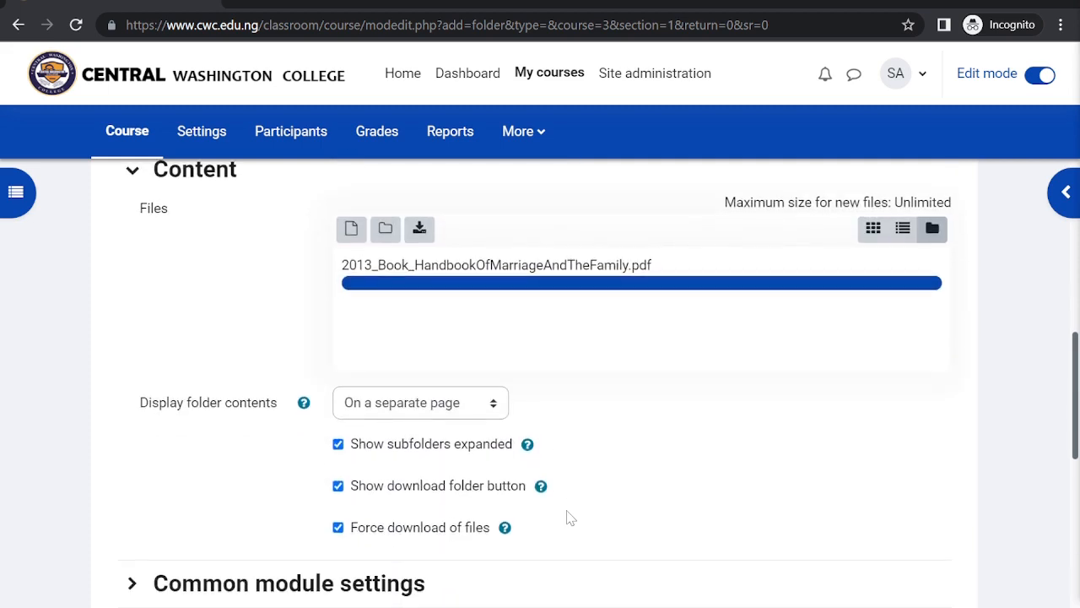
{"action": "scroll", "coordinate": [571, 518], "scroll_direction": "up", "scroll_amount": 4}
{"action": "scroll", "coordinate": [571, 518], "scroll_direction": "up", "scroll_amount": 3}
{"action": "scroll", "coordinate": [570, 518], "scroll_direction": "down", "scroll_amount": 7}
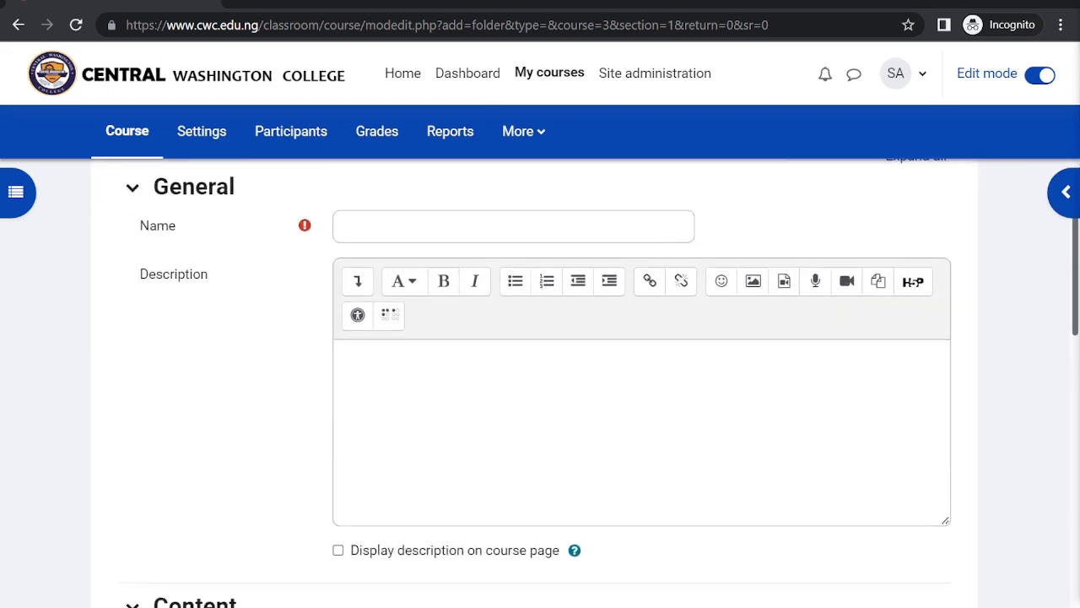
{"action": "scroll", "coordinate": [571, 518], "scroll_direction": "up", "scroll_amount": 5}
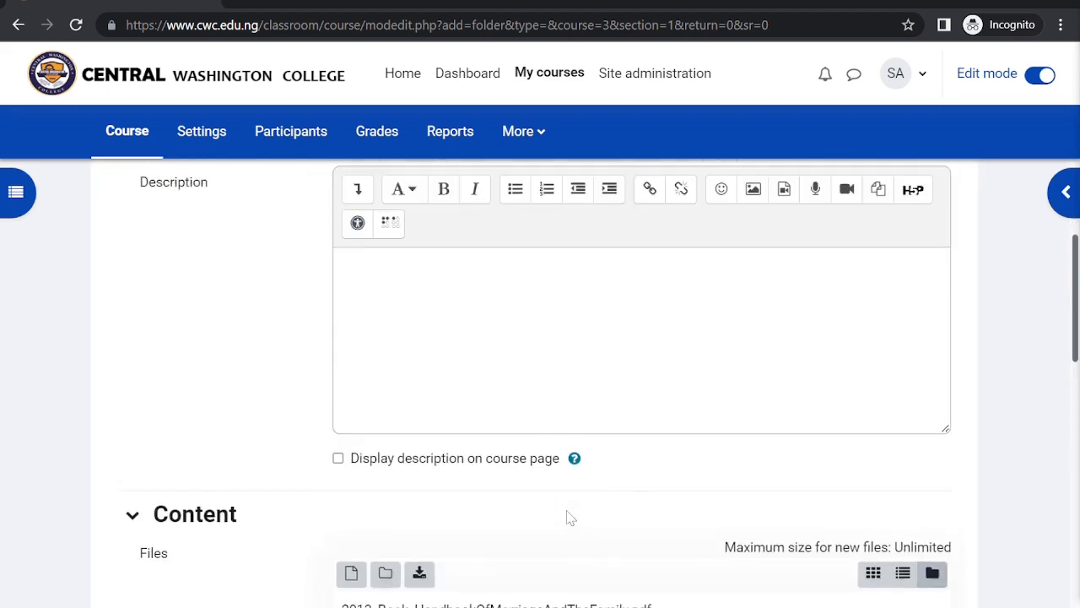
{"action": "left_click", "coordinate": [513, 226]}
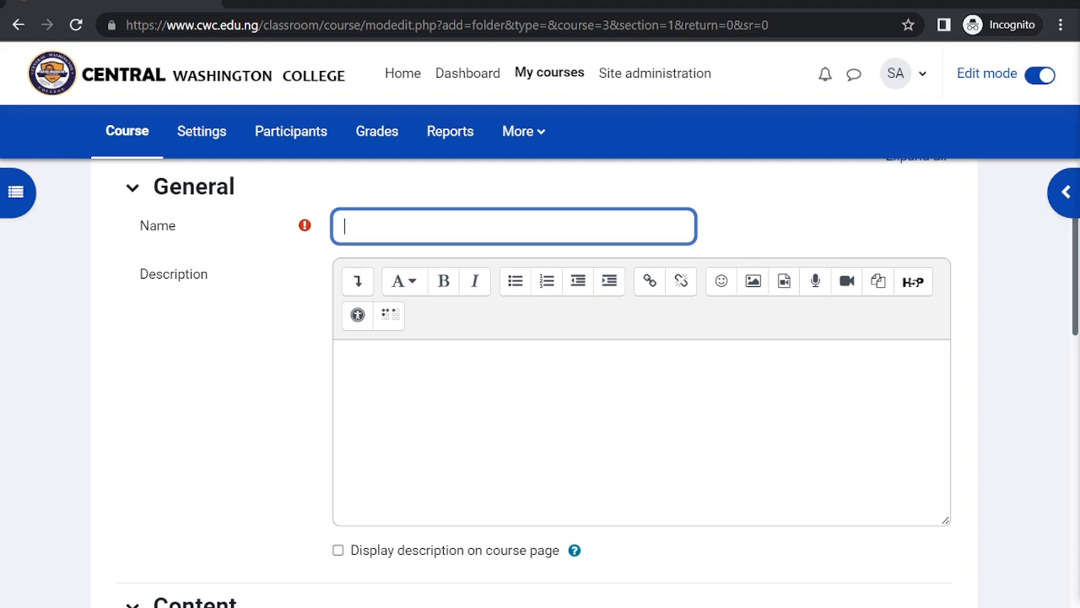
{"action": "type", "text": "Intro"}
{"action": "type", "text": "ducit"}
{"action": "type", "text": "tion"}
Step: Describe the folder as 'Introduction to Nursing.' and display the description on the course page
{"action": "scroll", "coordinate": [641, 380], "scroll_direction": "down", "scroll_amount": 2}
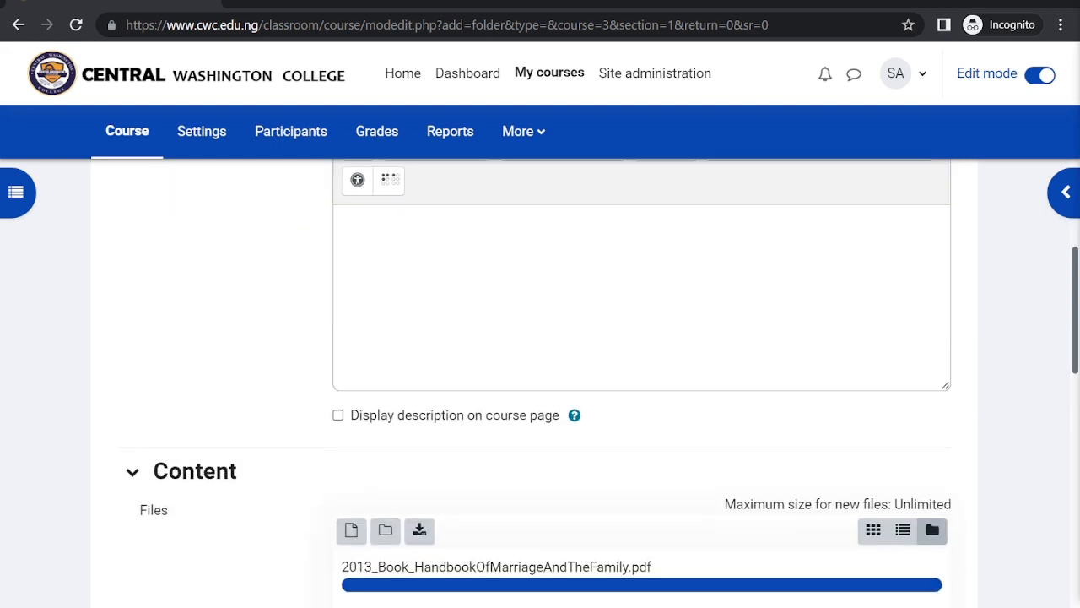
{"action": "left_click", "coordinate": [641, 281]}
{"action": "type", "text": "INtr"}
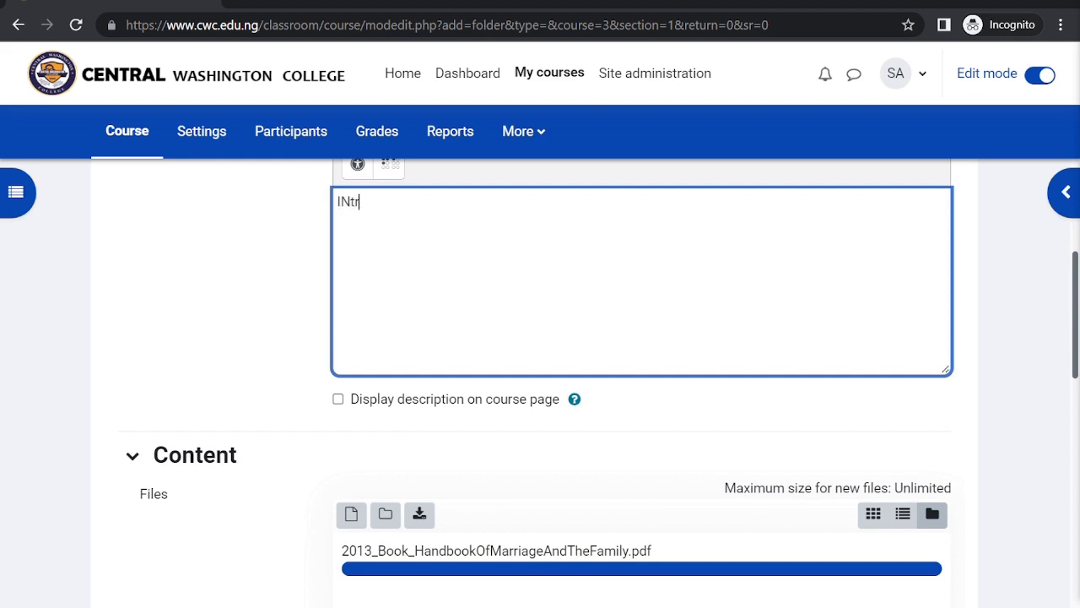
{"action": "type", "text": "oduction to Nursing."}
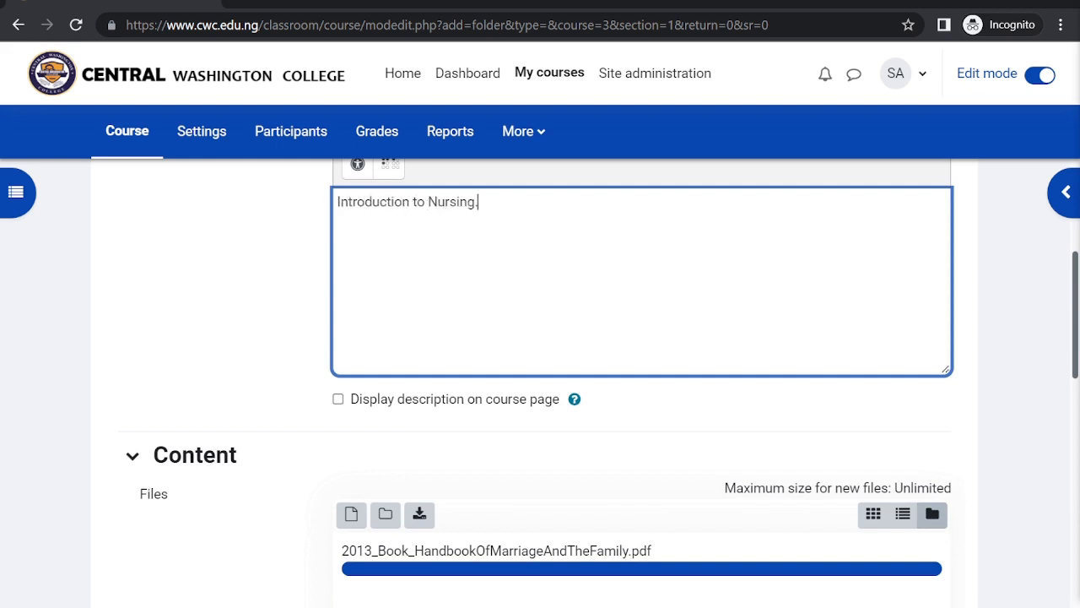
{"action": "scroll", "coordinate": [369, 264], "scroll_direction": "down", "scroll_amount": 3}
{"action": "scroll", "coordinate": [369, 264], "scroll_direction": "up", "scroll_amount": 1}
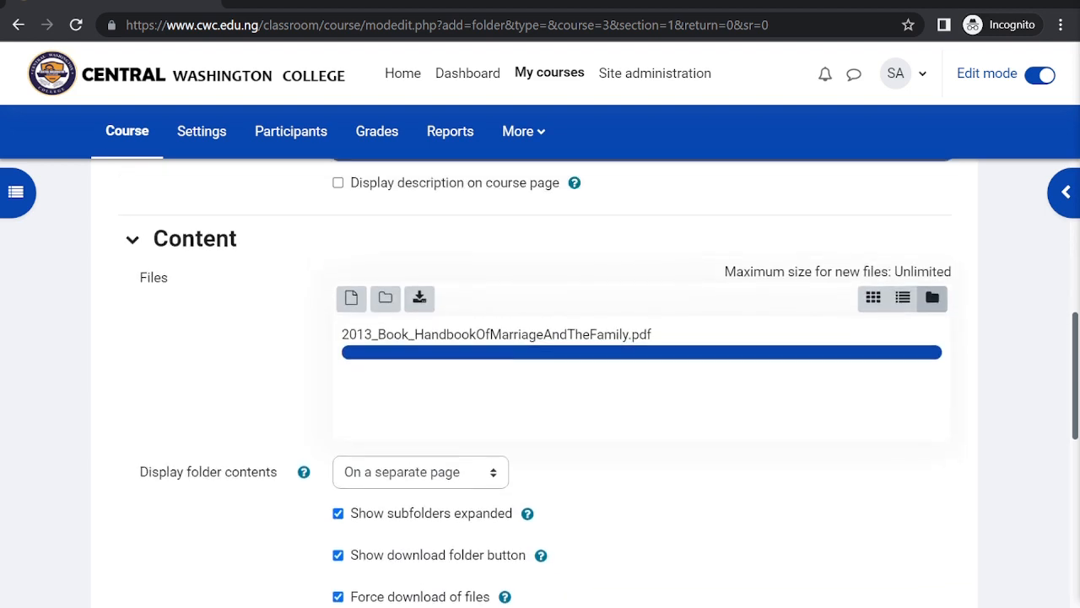
{"action": "left_click", "coordinate": [348, 250]}
{"action": "left_click", "coordinate": [337, 246]}
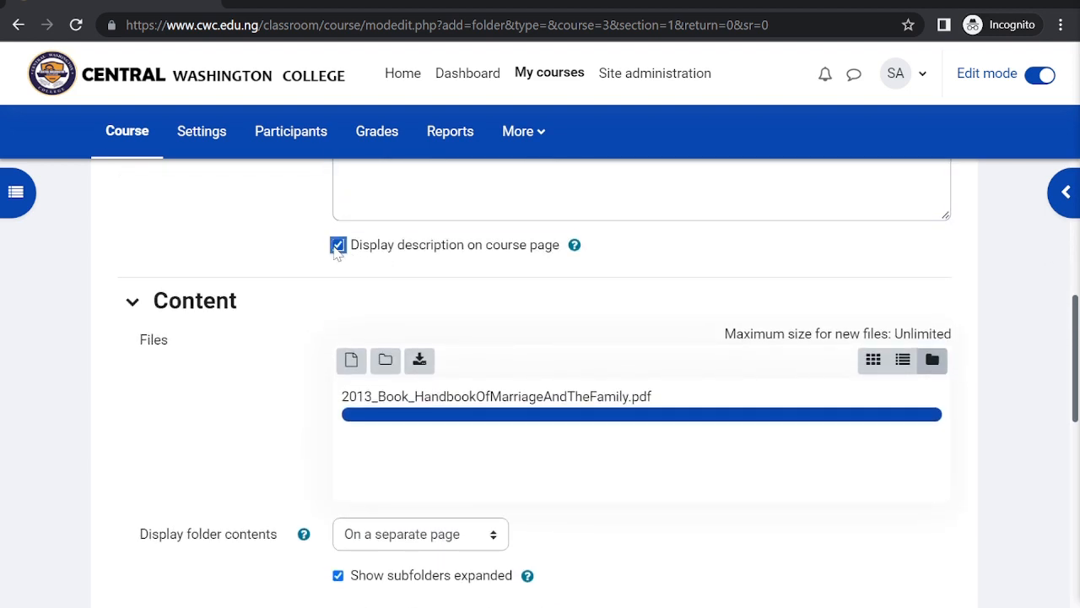
{"action": "scroll", "coordinate": [491, 265], "scroll_direction": "down", "scroll_amount": 2}
{"action": "scroll", "coordinate": [495, 267], "scroll_direction": "down", "scroll_amount": 5}
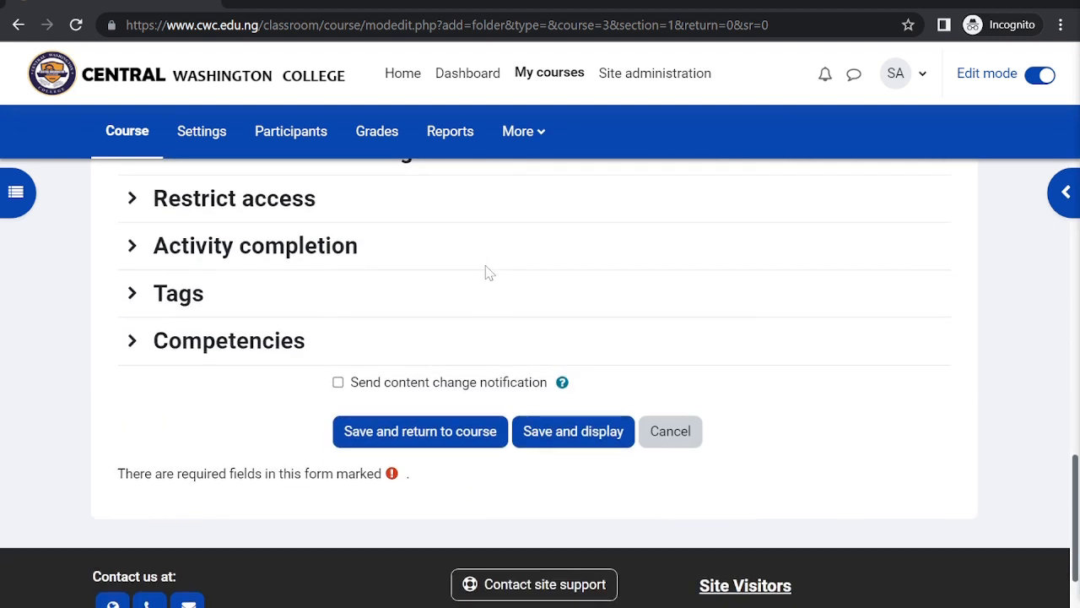
Step: Enable content change notification and save the Introduction folder back to the course
{"action": "left_click", "coordinate": [337, 383]}
{"action": "left_click", "coordinate": [438, 437]}
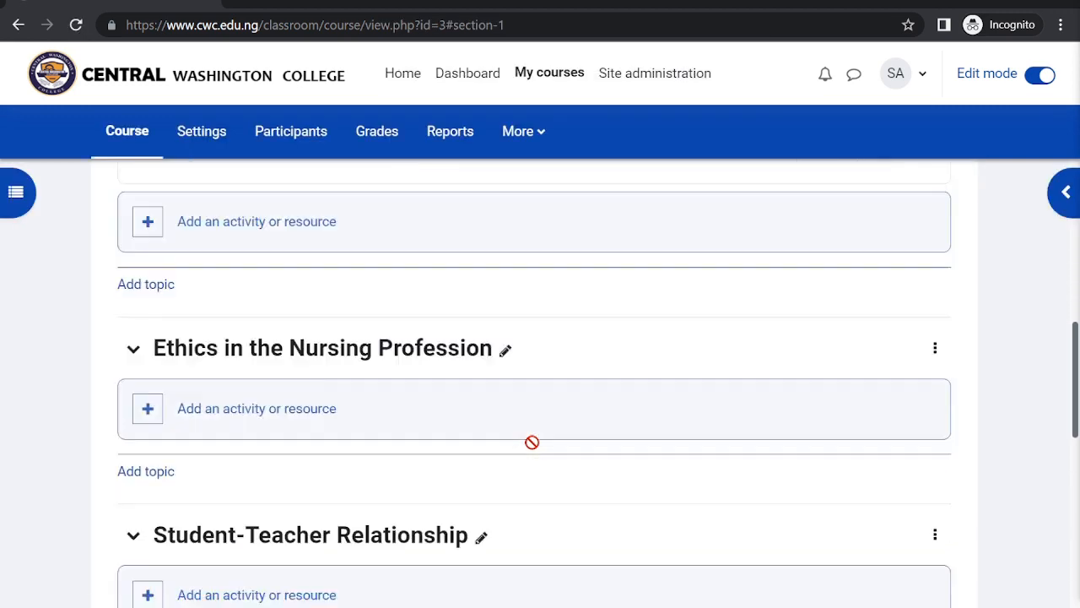
{"action": "scroll", "coordinate": [532, 443], "scroll_direction": "up", "scroll_amount": 3}
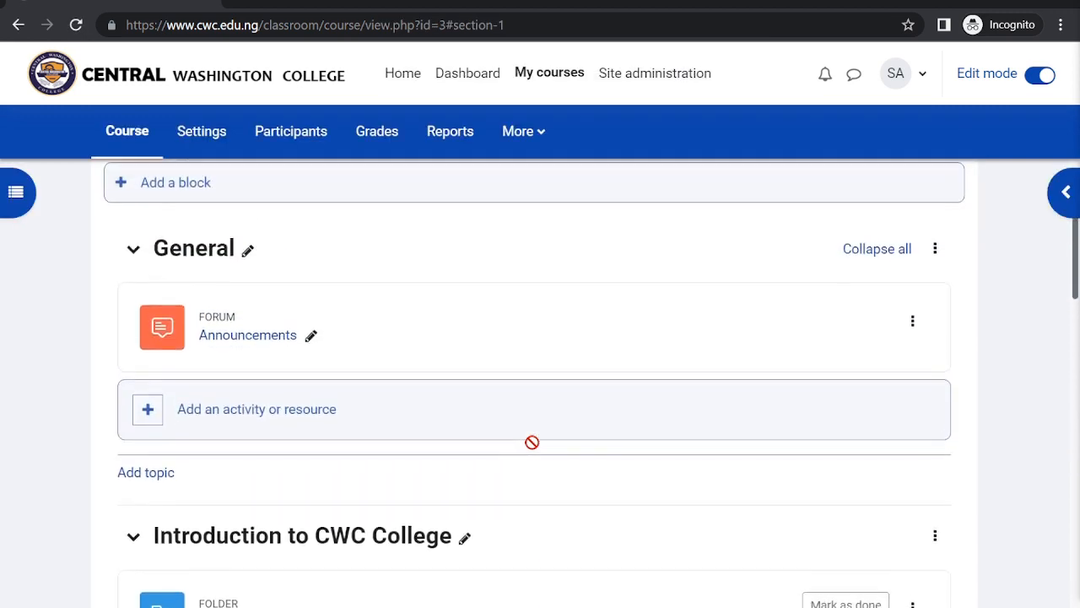
{"action": "scroll", "coordinate": [531, 442], "scroll_direction": "down", "scroll_amount": 2}
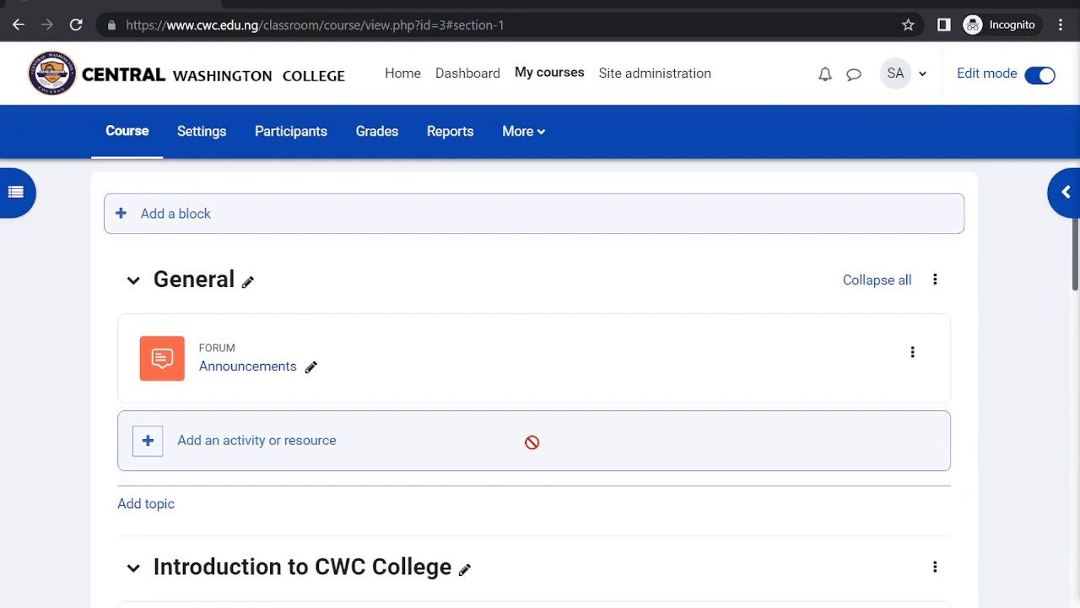
{"action": "scroll", "coordinate": [532, 442], "scroll_direction": "down", "scroll_amount": 2}
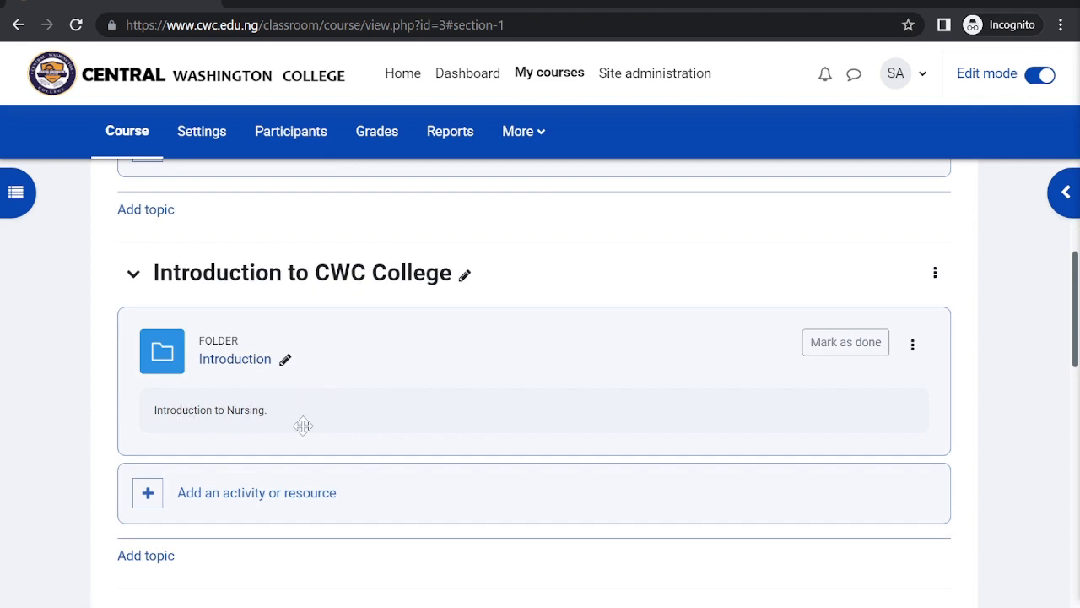
{"action": "scroll", "coordinate": [304, 425], "scroll_direction": "down", "scroll_amount": 1}
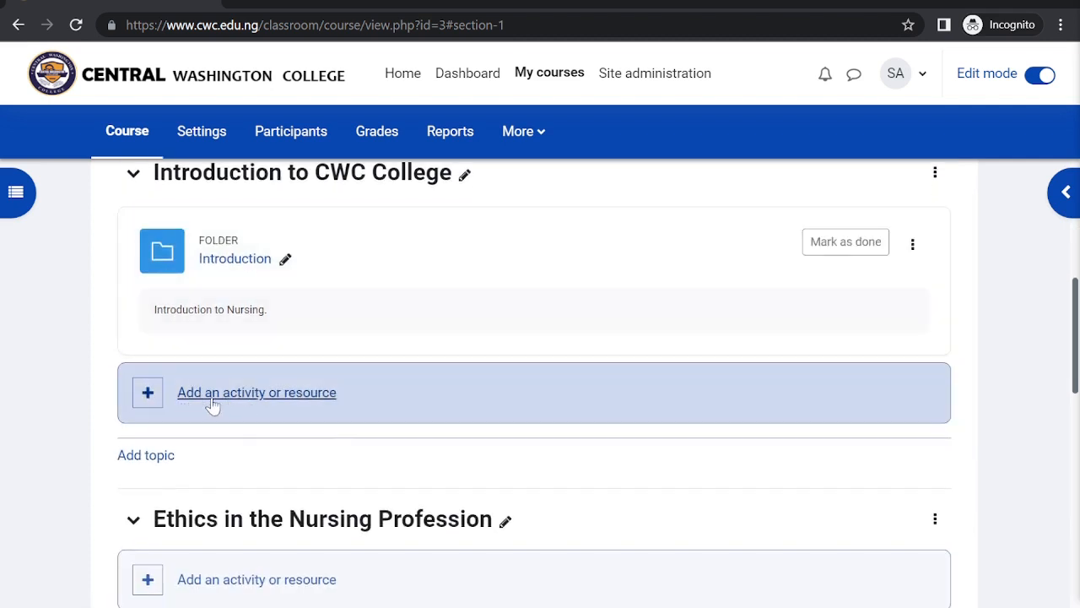
Step: Add an Assignment to Introduction to CWC College named 'First assignment'
{"action": "left_click", "coordinate": [256, 397]}
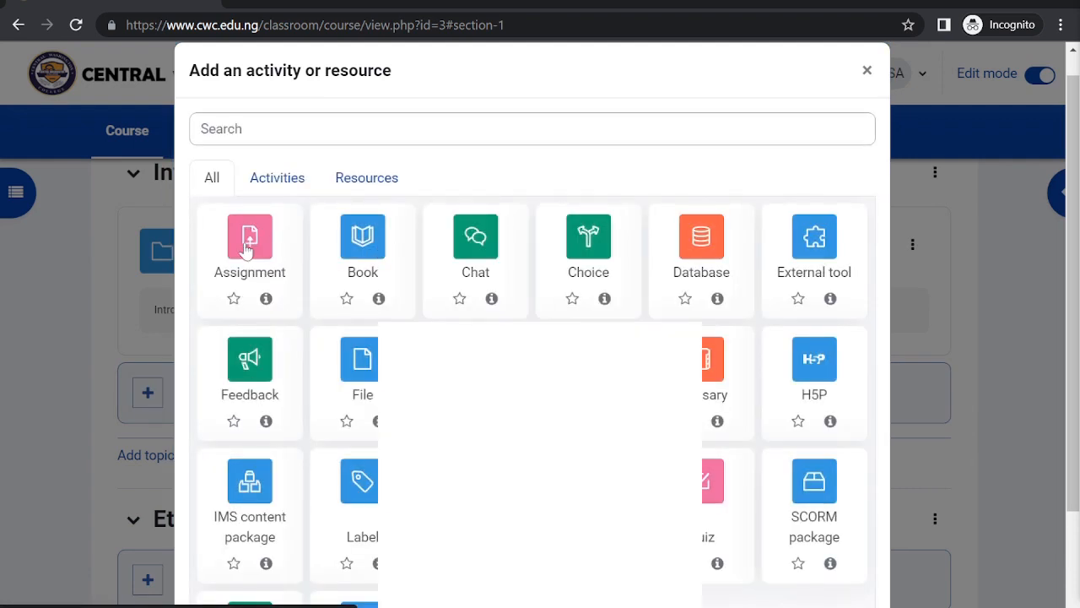
{"action": "left_click", "coordinate": [249, 243]}
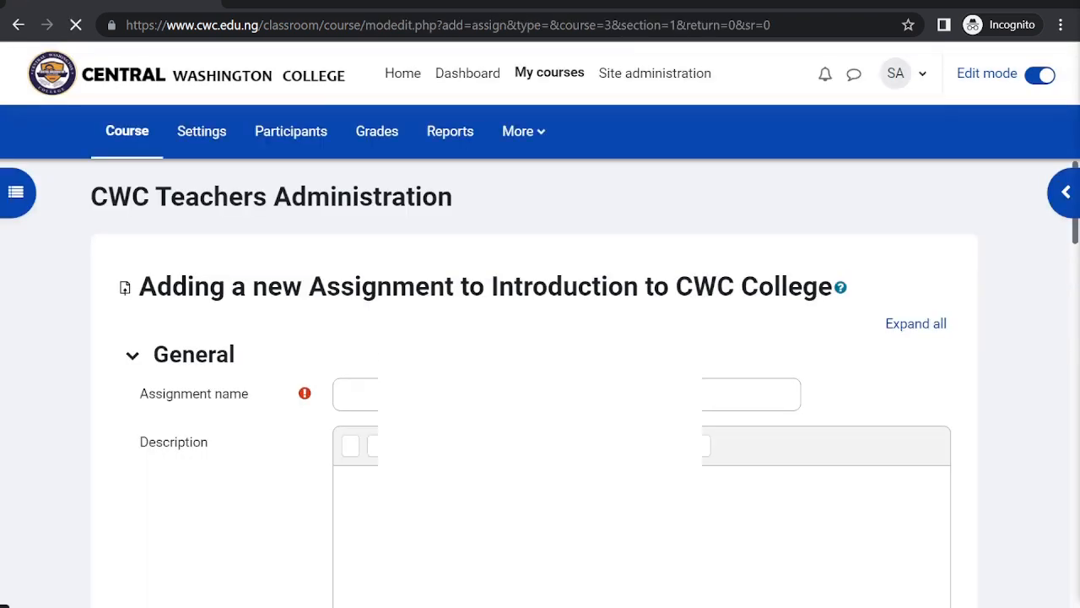
{"action": "type", "text": "firs"}
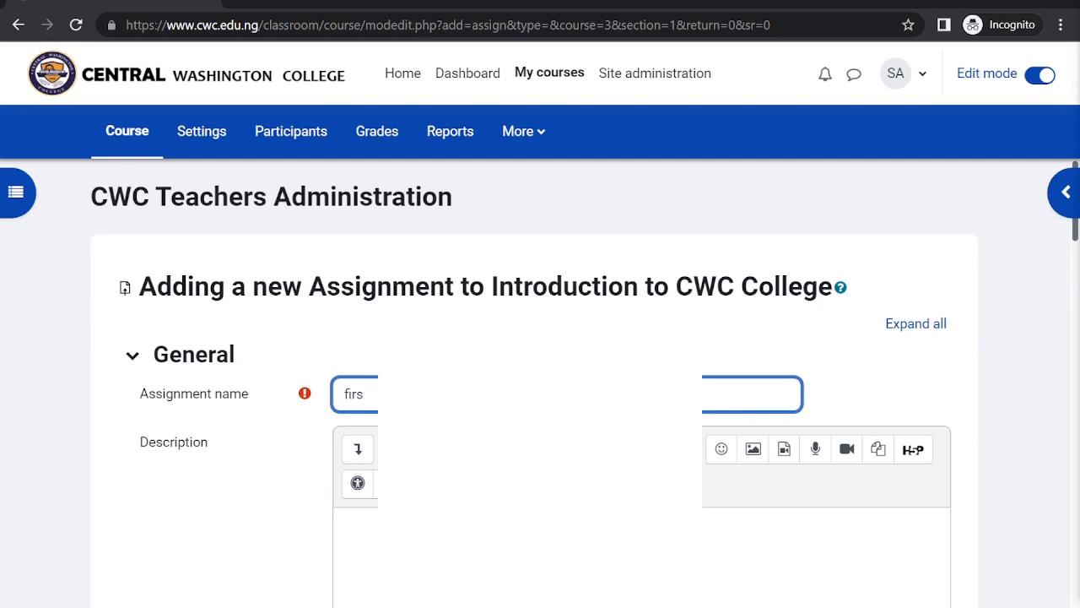
{"action": "type", "text": "t Frist"}
{"action": "type", "text": "ssignment"}
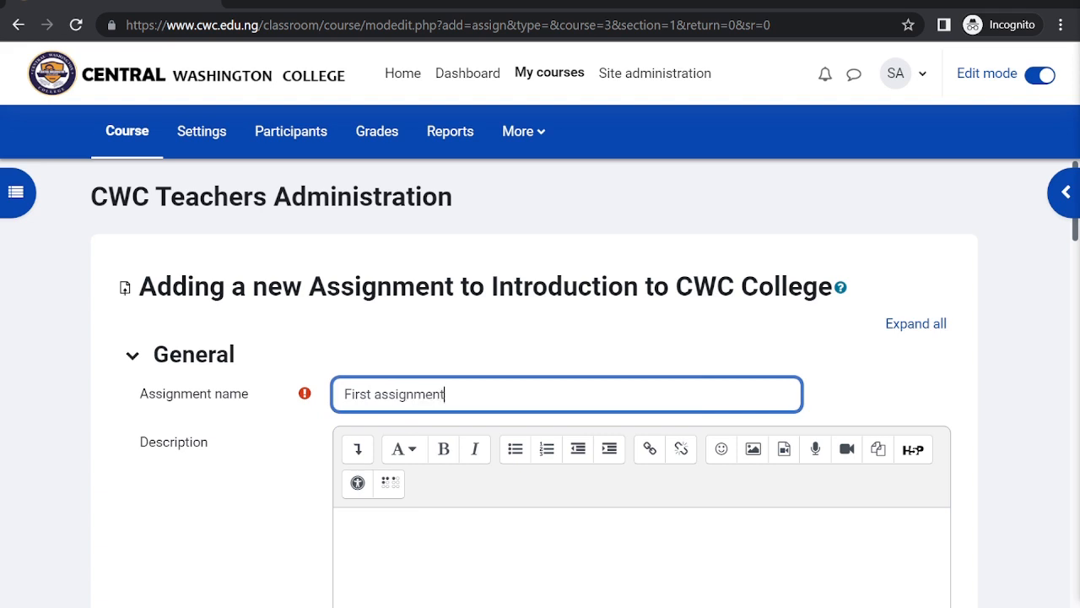
{"action": "scroll", "coordinate": [540, 380], "scroll_direction": "down", "scroll_amount": 7}
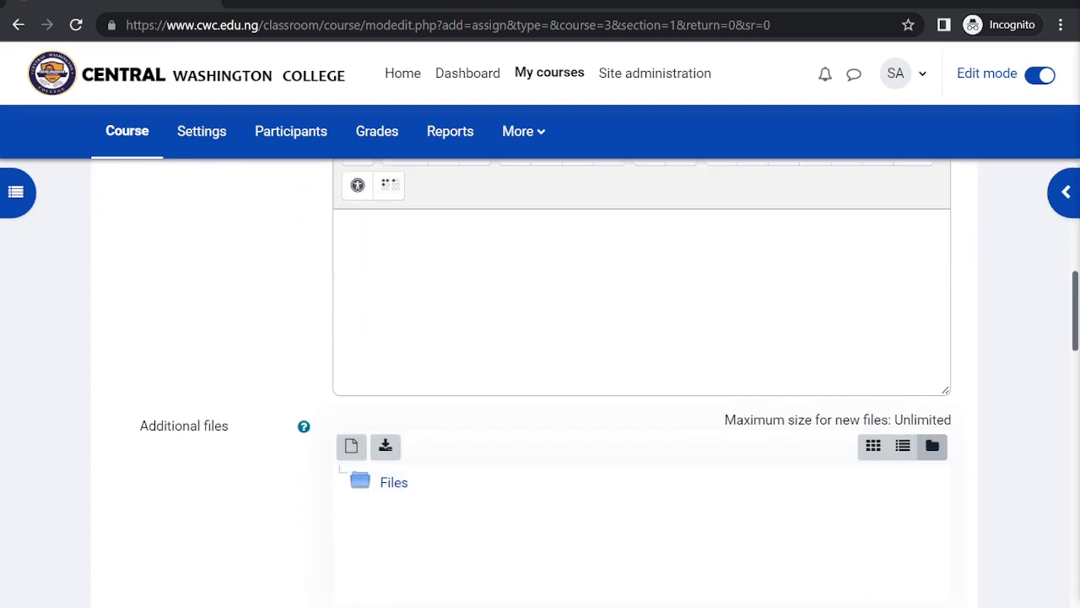
Step: Set the assignment's maximum submission size to 2 MB
{"action": "scroll", "coordinate": [513, 460], "scroll_direction": "down", "scroll_amount": 2}
{"action": "scroll", "coordinate": [517, 463], "scroll_direction": "down", "scroll_amount": 6}
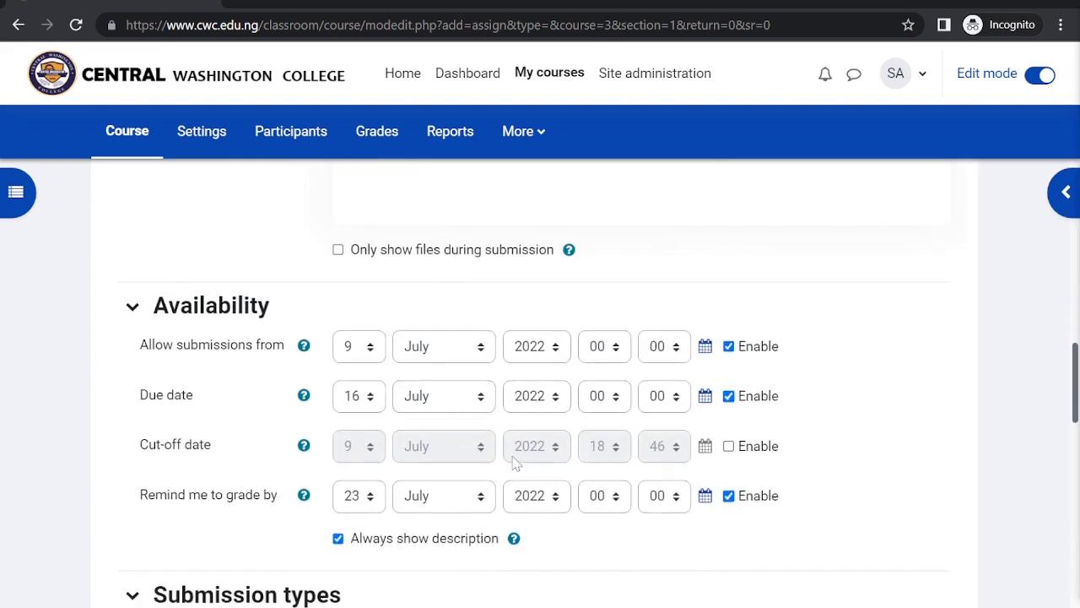
{"action": "scroll", "coordinate": [516, 462], "scroll_direction": "up", "scroll_amount": 3}
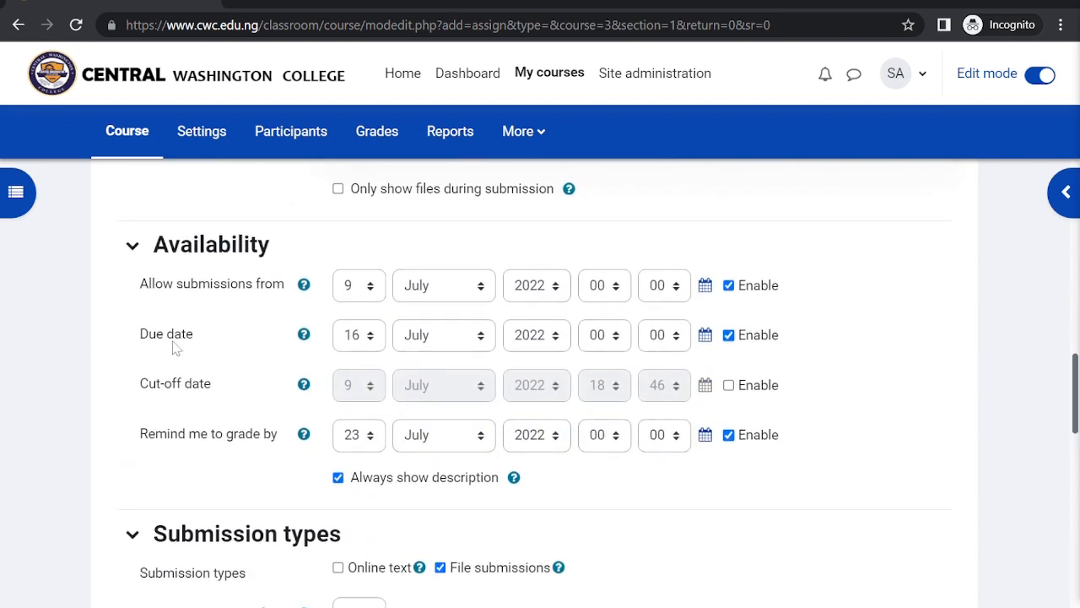
{"action": "scroll", "coordinate": [330, 414], "scroll_direction": "down", "scroll_amount": 6}
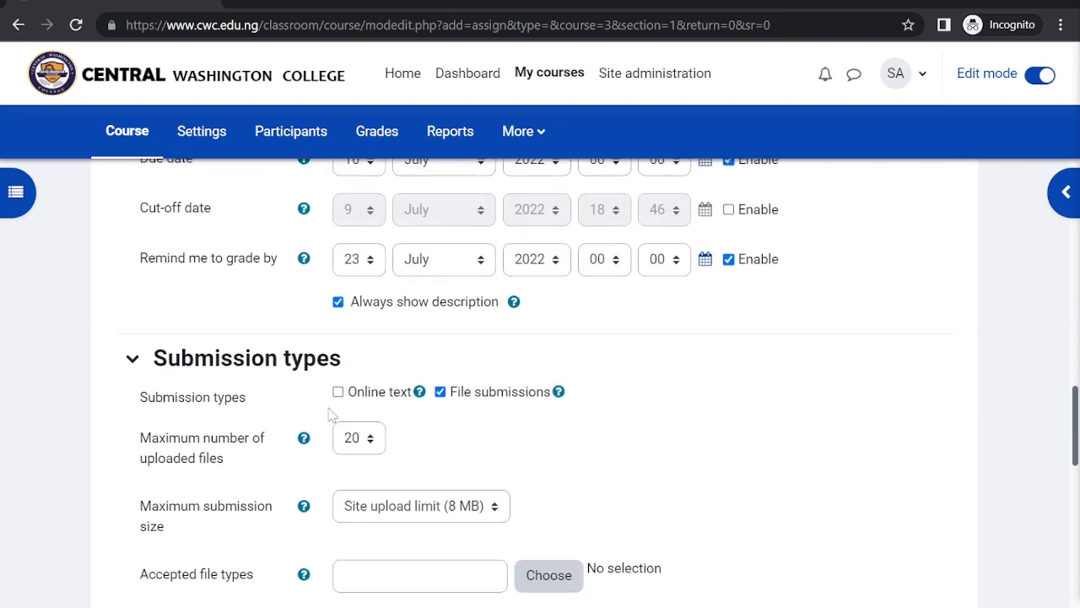
{"action": "scroll", "coordinate": [331, 414], "scroll_direction": "up", "scroll_amount": 4}
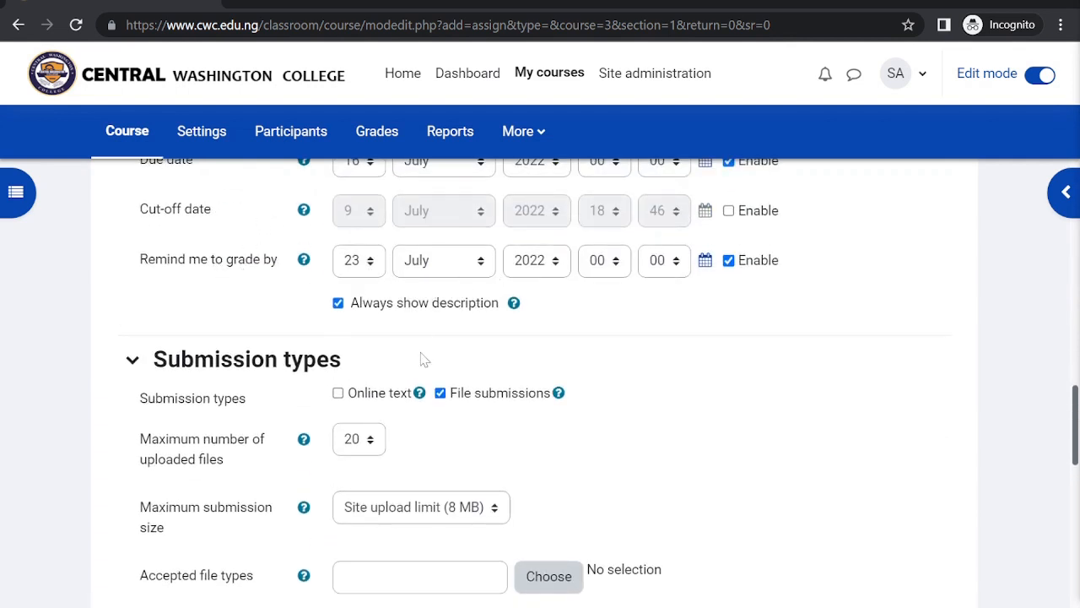
{"action": "scroll", "coordinate": [424, 361], "scroll_direction": "down", "scroll_amount": 3}
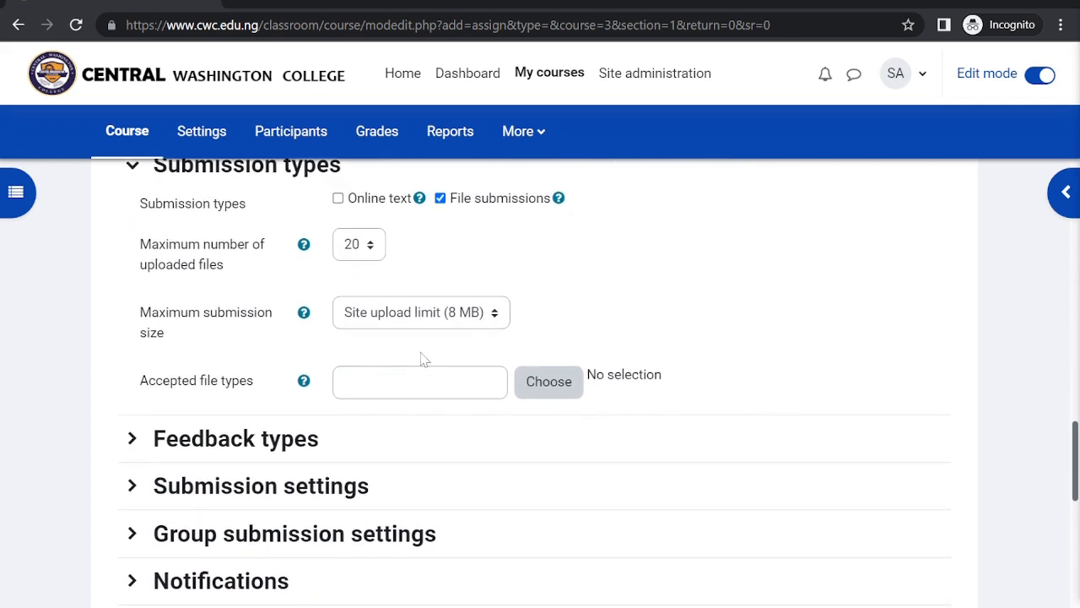
{"action": "left_click", "coordinate": [495, 309]}
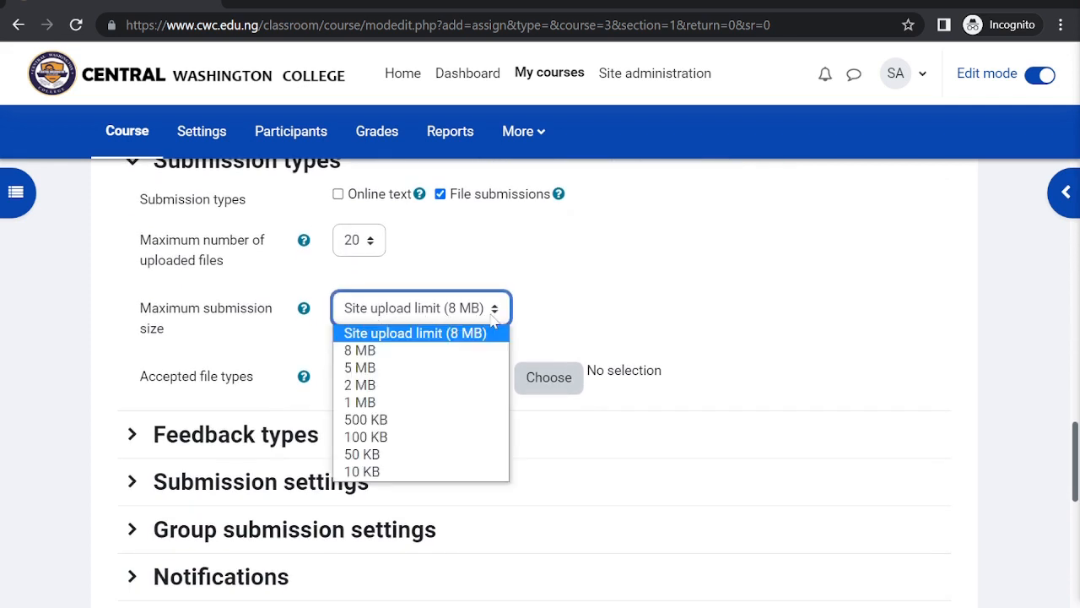
{"action": "key", "text": "Down"}
{"action": "key", "text": "Down"}
{"action": "key", "text": "Down"}
{"action": "key", "text": "Return"}
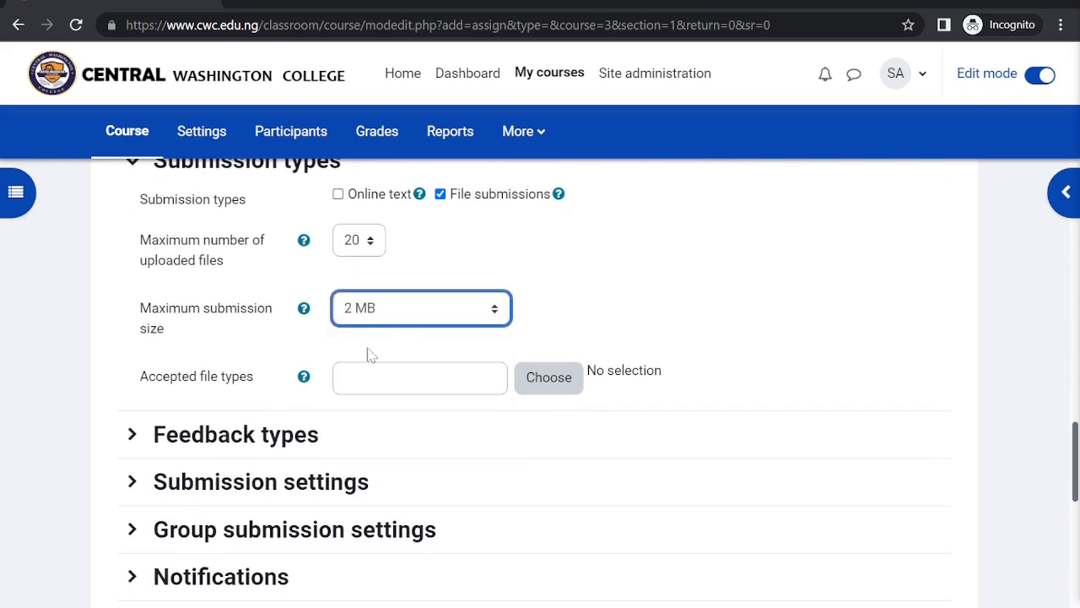
{"action": "scroll", "coordinate": [236, 321], "scroll_direction": "down", "scroll_amount": 1}
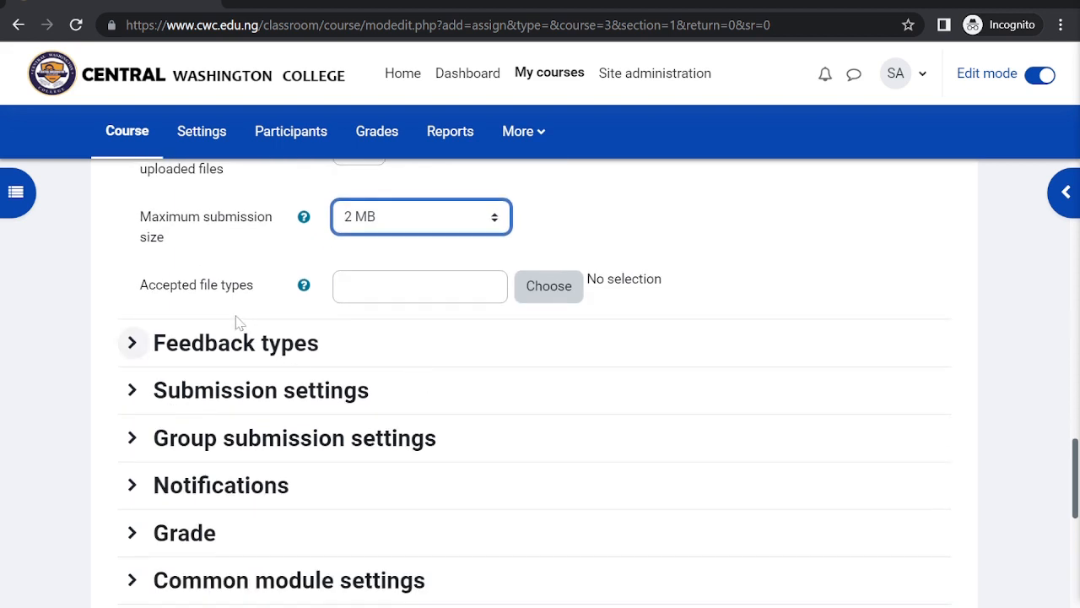
{"action": "left_click", "coordinate": [540, 287]}
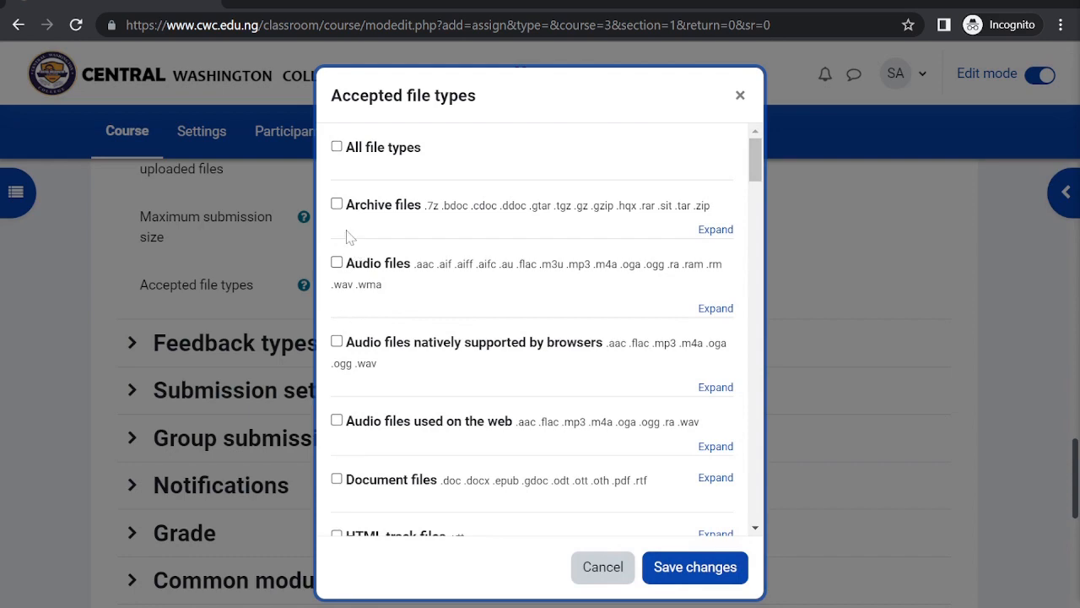
Step: Browse the accepted file types list, then tick and untick All file types
{"action": "scroll", "coordinate": [359, 422], "scroll_direction": "down", "scroll_amount": 8}
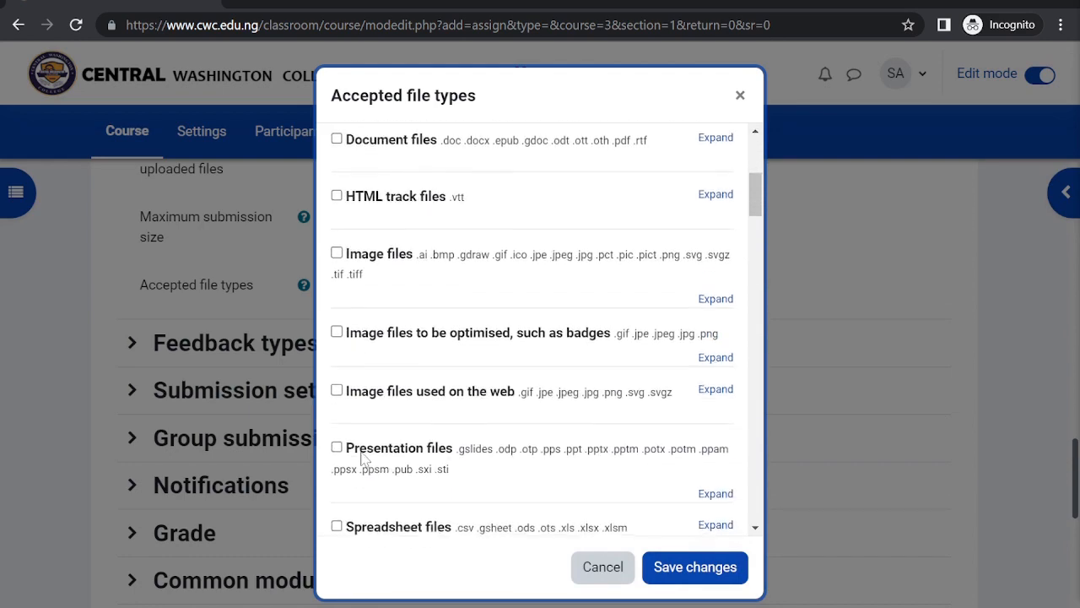
{"action": "scroll", "coordinate": [361, 457], "scroll_direction": "down", "scroll_amount": 10}
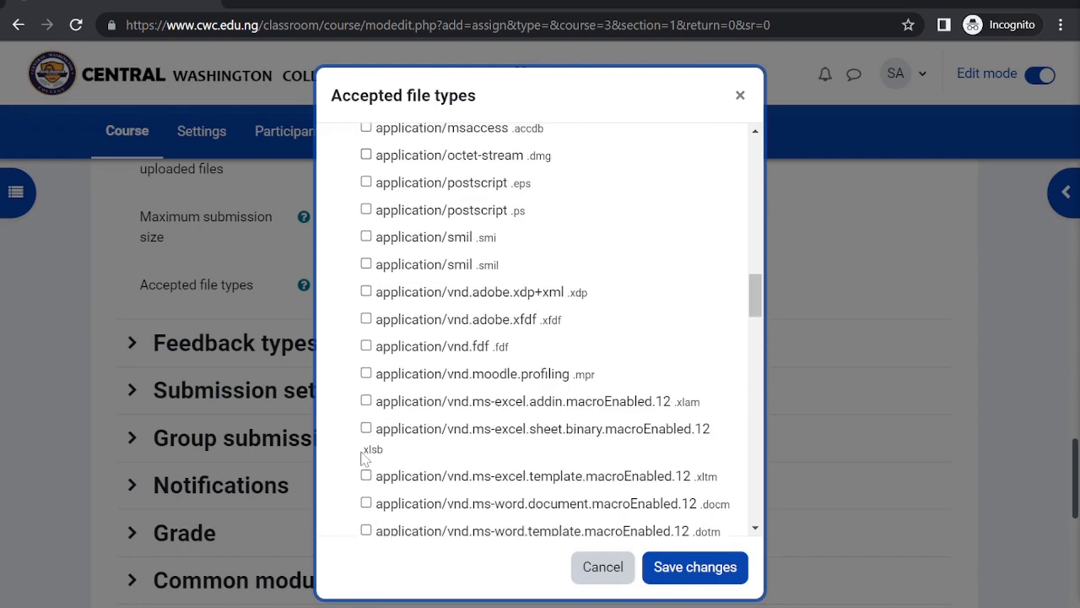
{"action": "scroll", "coordinate": [362, 457], "scroll_direction": "down", "scroll_amount": 4}
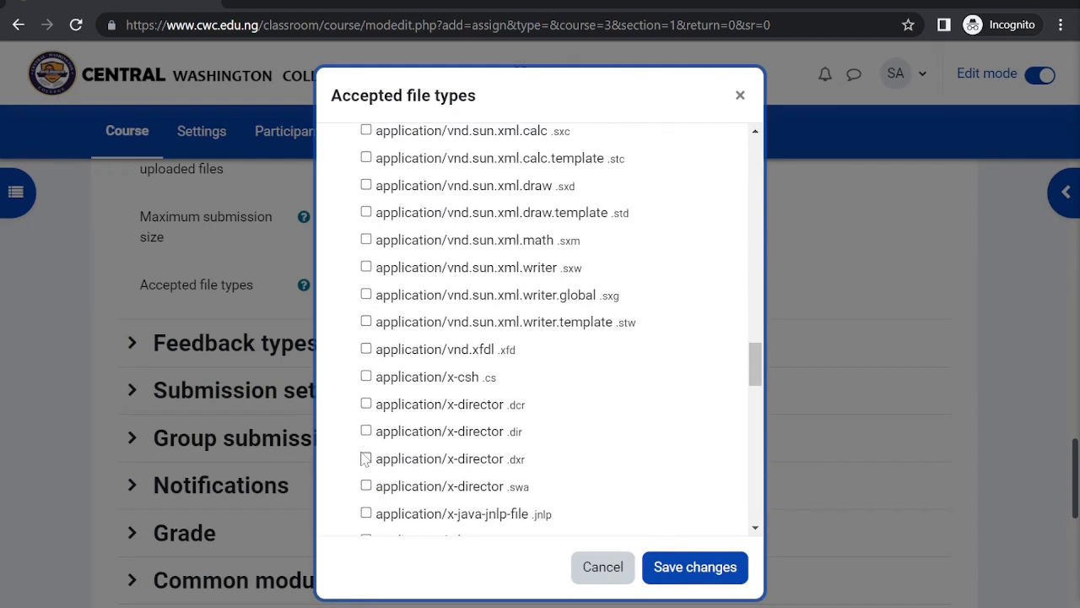
{"action": "scroll", "coordinate": [362, 457], "scroll_direction": "down", "scroll_amount": 5}
{"action": "scroll", "coordinate": [361, 459], "scroll_direction": "down", "scroll_amount": 9}
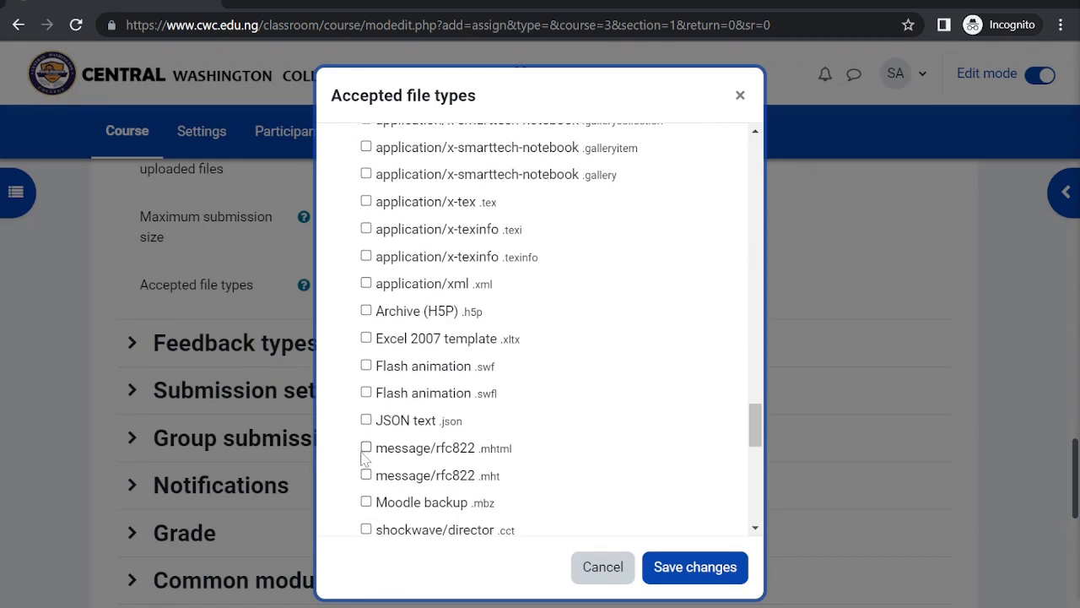
{"action": "scroll", "coordinate": [361, 459], "scroll_direction": "down", "scroll_amount": 4}
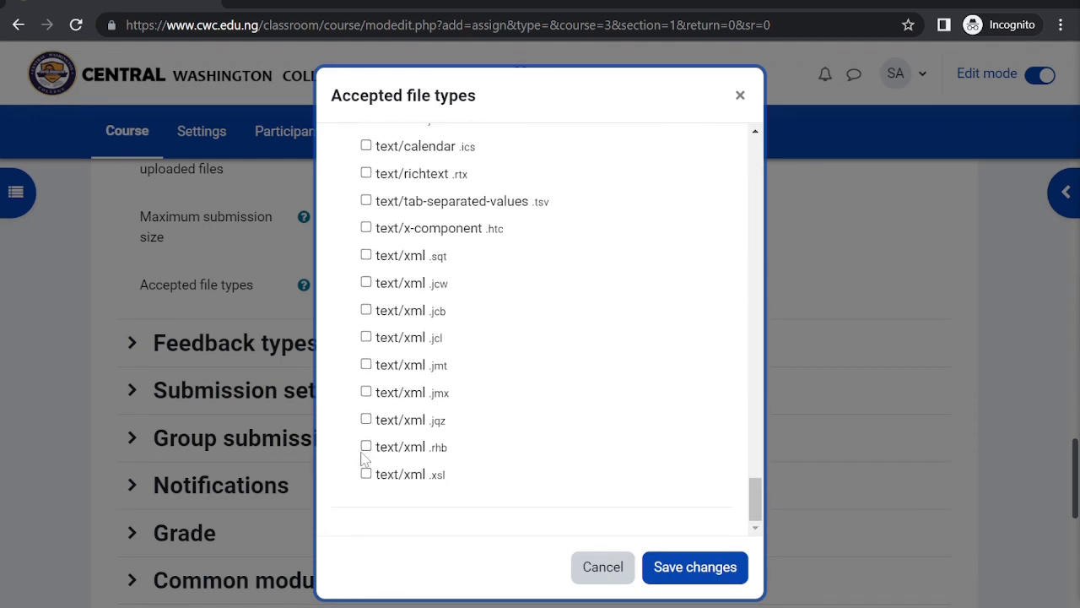
{"action": "scroll", "coordinate": [361, 459], "scroll_direction": "up", "scroll_amount": 10}
{"action": "scroll", "coordinate": [362, 458], "scroll_direction": "up", "scroll_amount": 15}
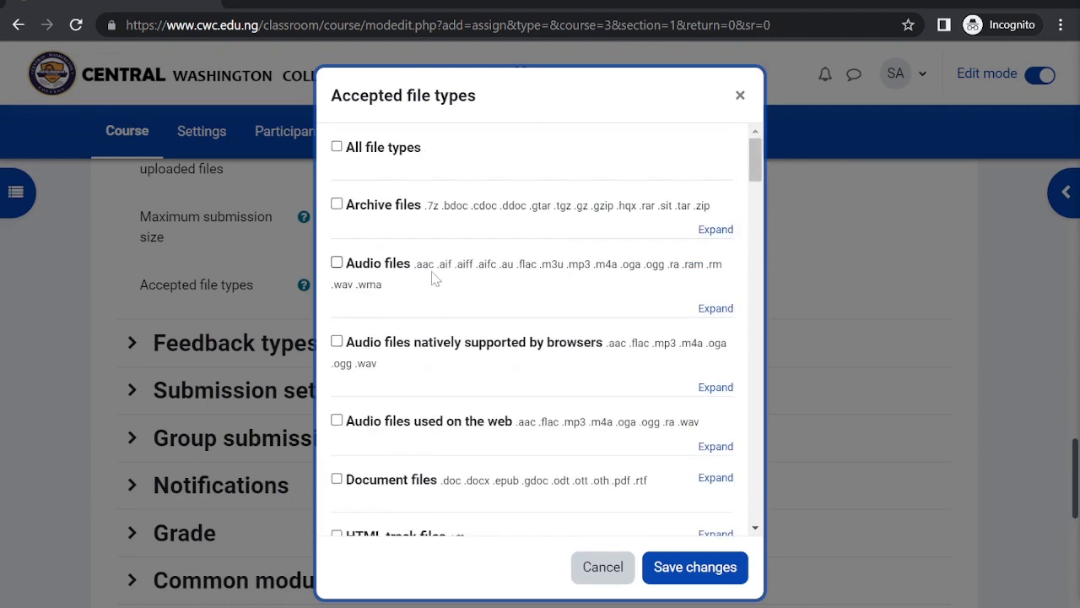
{"action": "left_click", "coordinate": [337, 148]}
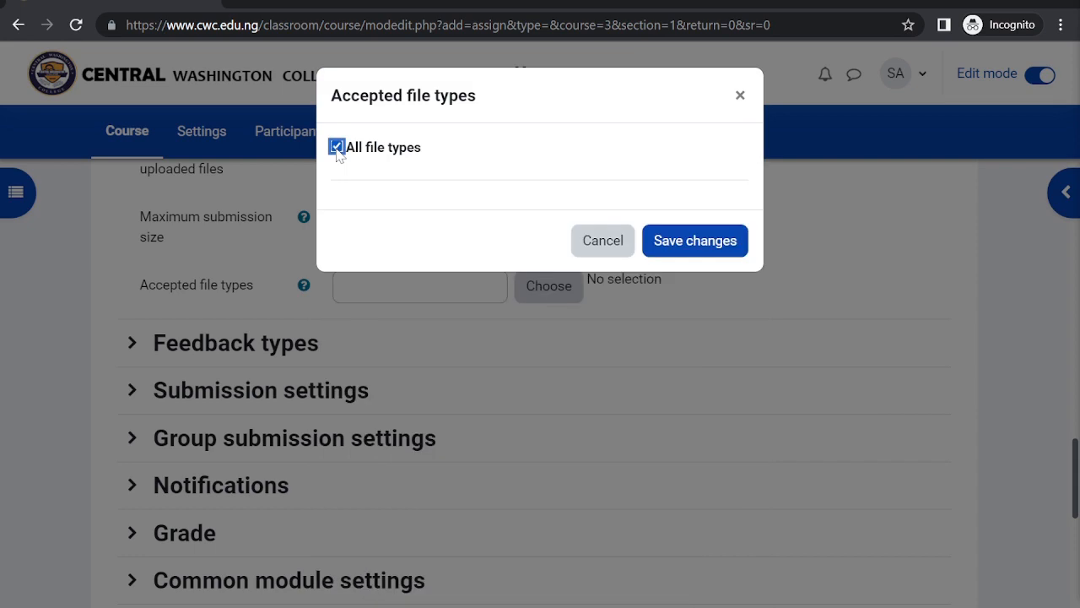
{"action": "left_click", "coordinate": [338, 151]}
Step: Search the accepted file types list for the Text file .txt and Excel 2007 template .xltx entries
{"action": "scroll", "coordinate": [479, 383], "scroll_direction": "down", "scroll_amount": 10}
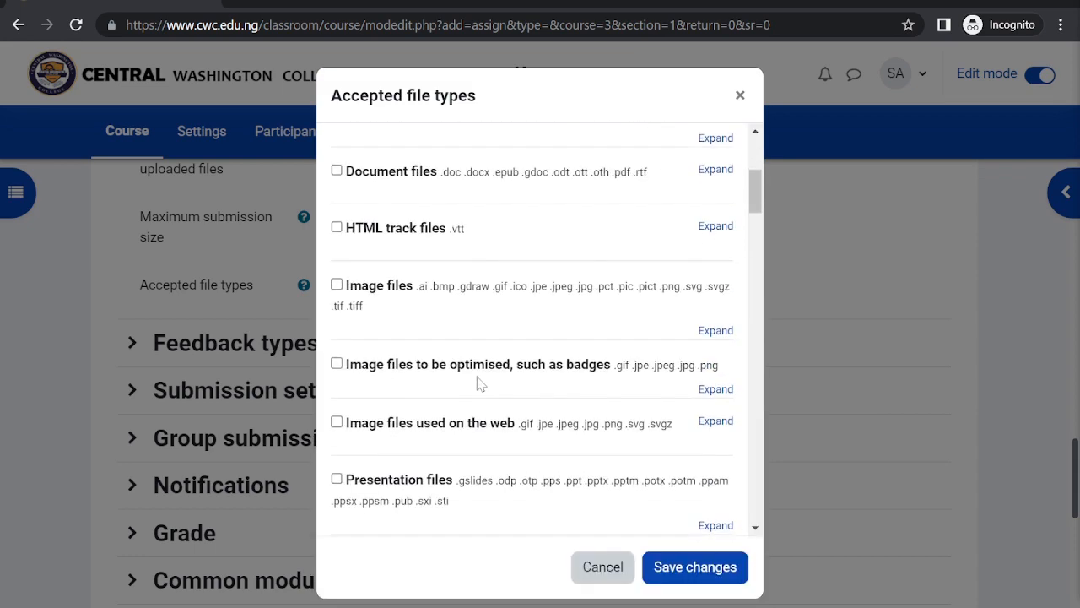
{"action": "scroll", "coordinate": [479, 383], "scroll_direction": "down", "scroll_amount": 5}
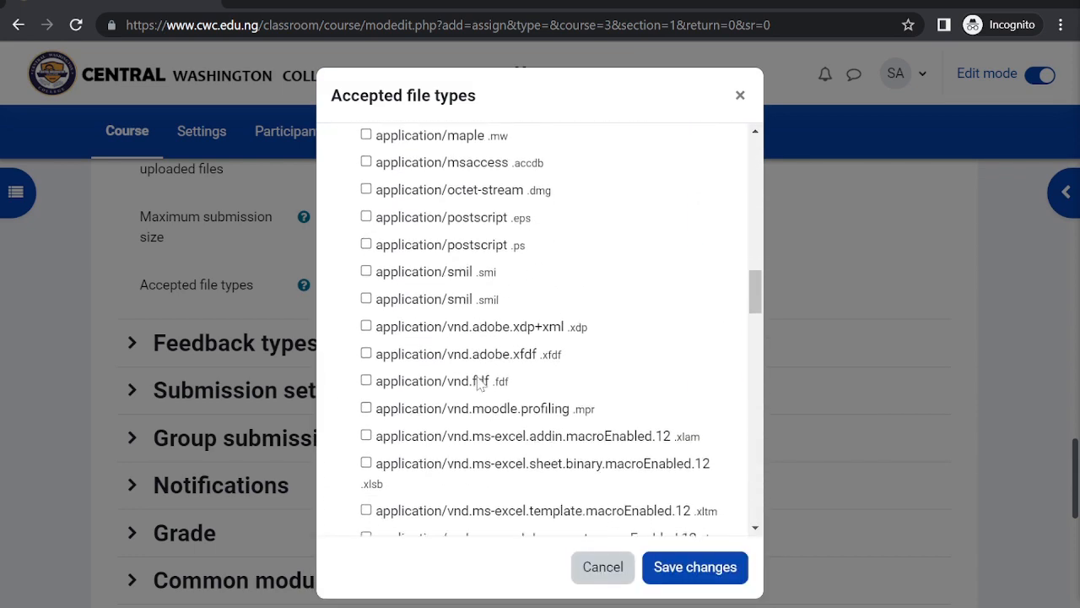
{"action": "scroll", "coordinate": [479, 382], "scroll_direction": "up", "scroll_amount": 2}
{"action": "scroll", "coordinate": [480, 382], "scroll_direction": "down", "scroll_amount": 2}
{"action": "scroll", "coordinate": [479, 383], "scroll_direction": "down", "scroll_amount": 7}
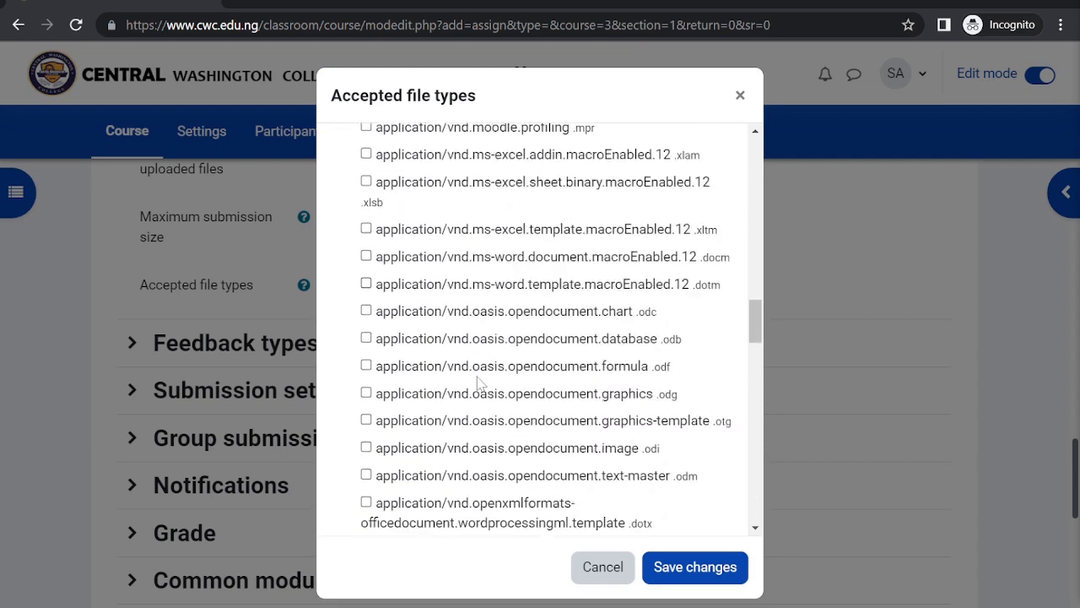
{"action": "scroll", "coordinate": [479, 384], "scroll_direction": "down", "scroll_amount": 10}
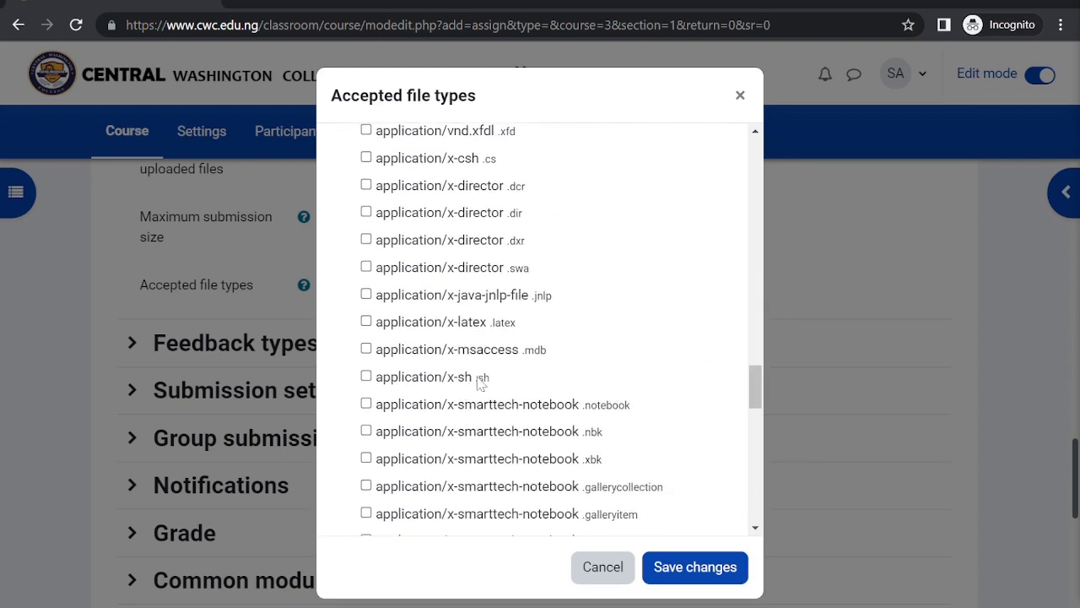
{"action": "scroll", "coordinate": [479, 381], "scroll_direction": "down", "scroll_amount": 10}
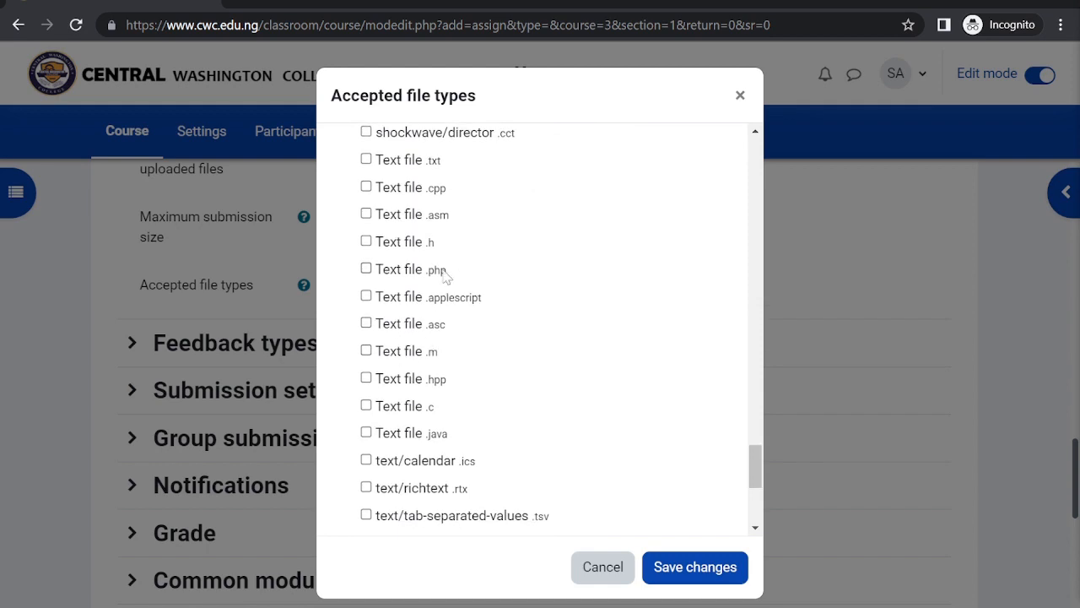
{"action": "scroll", "coordinate": [445, 276], "scroll_direction": "up", "scroll_amount": 1}
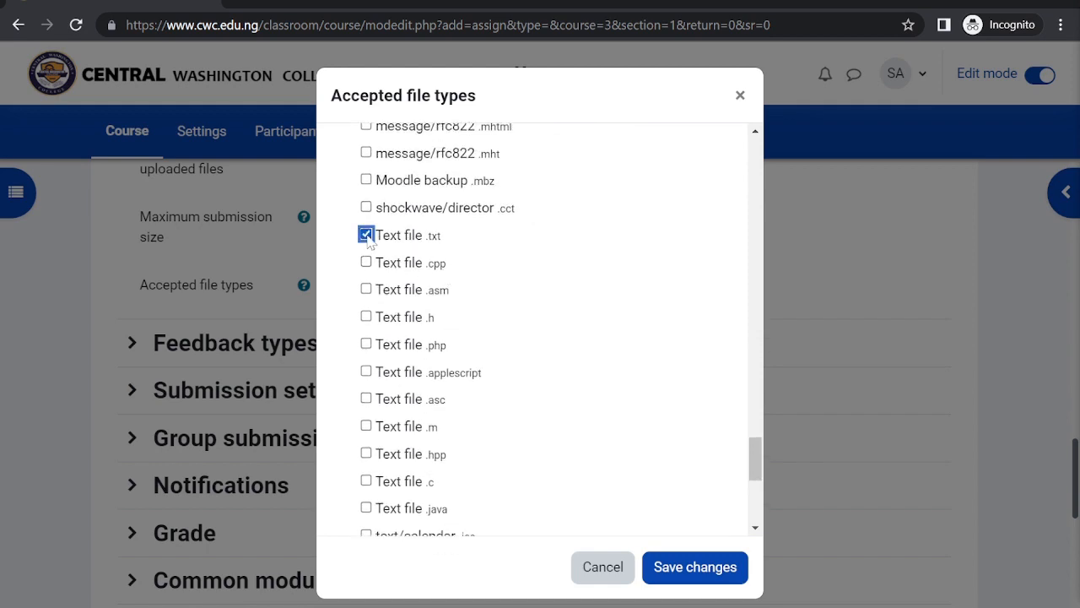
{"action": "scroll", "coordinate": [367, 240], "scroll_direction": "down", "scroll_amount": 5}
{"action": "scroll", "coordinate": [367, 240], "scroll_direction": "up", "scroll_amount": 8}
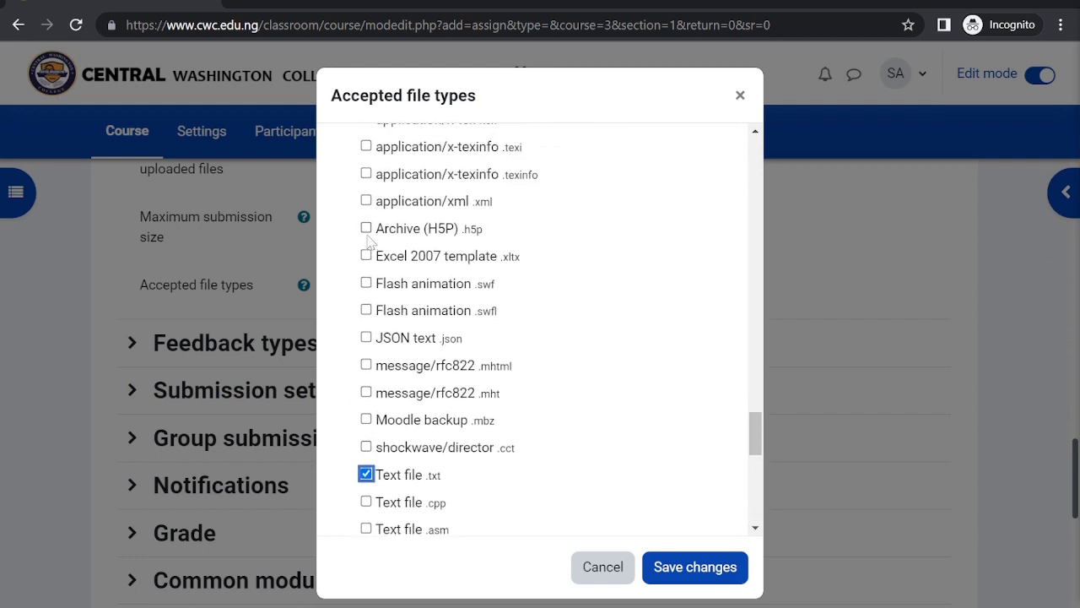
{"action": "scroll", "coordinate": [367, 240], "scroll_direction": "up", "scroll_amount": 2}
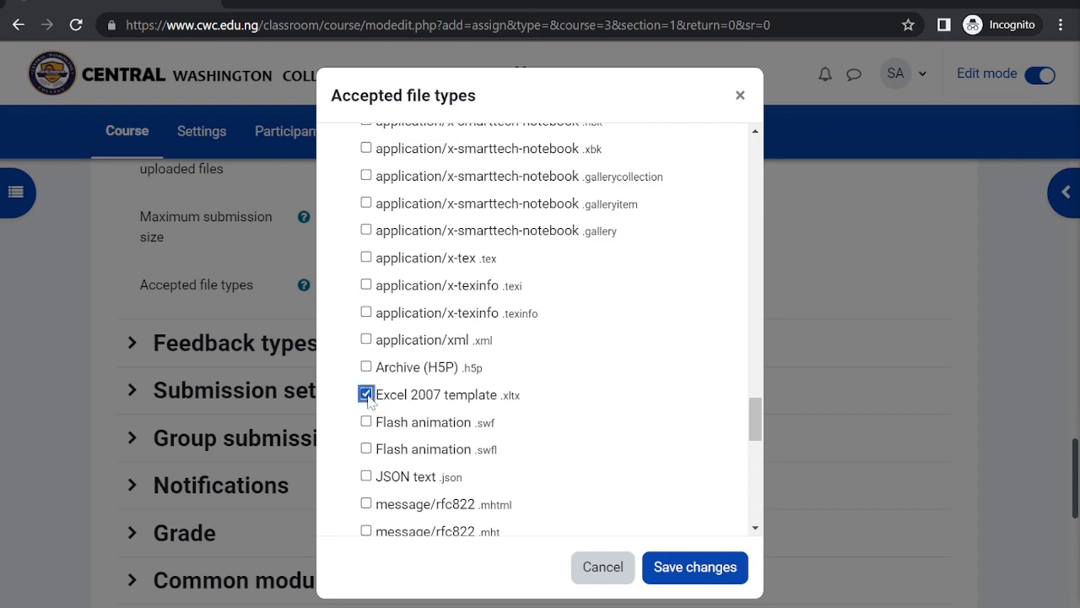
{"action": "scroll", "coordinate": [368, 400], "scroll_direction": "up", "scroll_amount": 3}
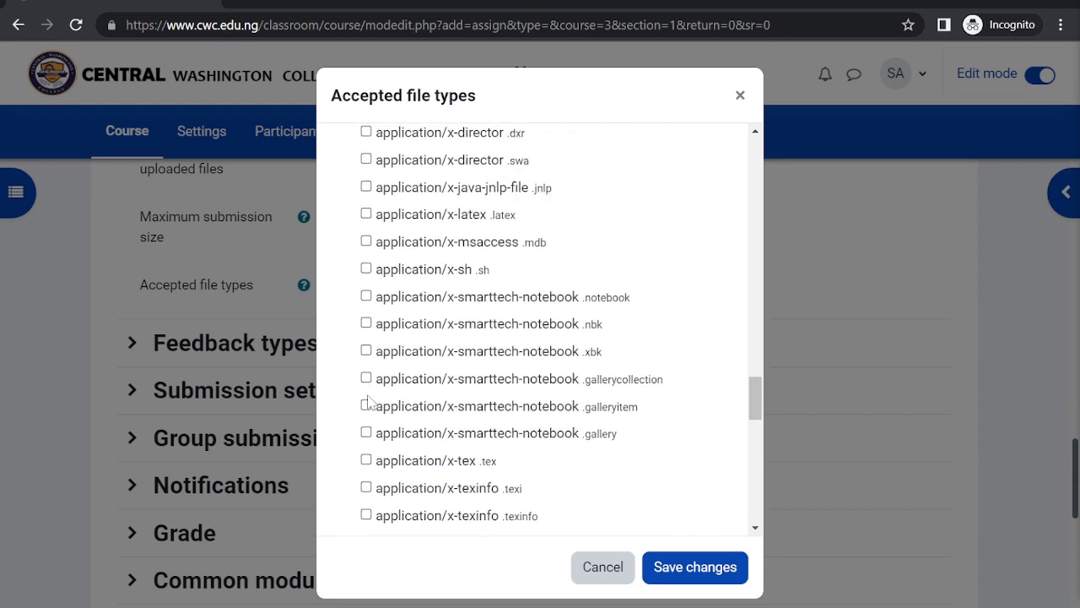
{"action": "scroll", "coordinate": [368, 402], "scroll_direction": "up", "scroll_amount": 3}
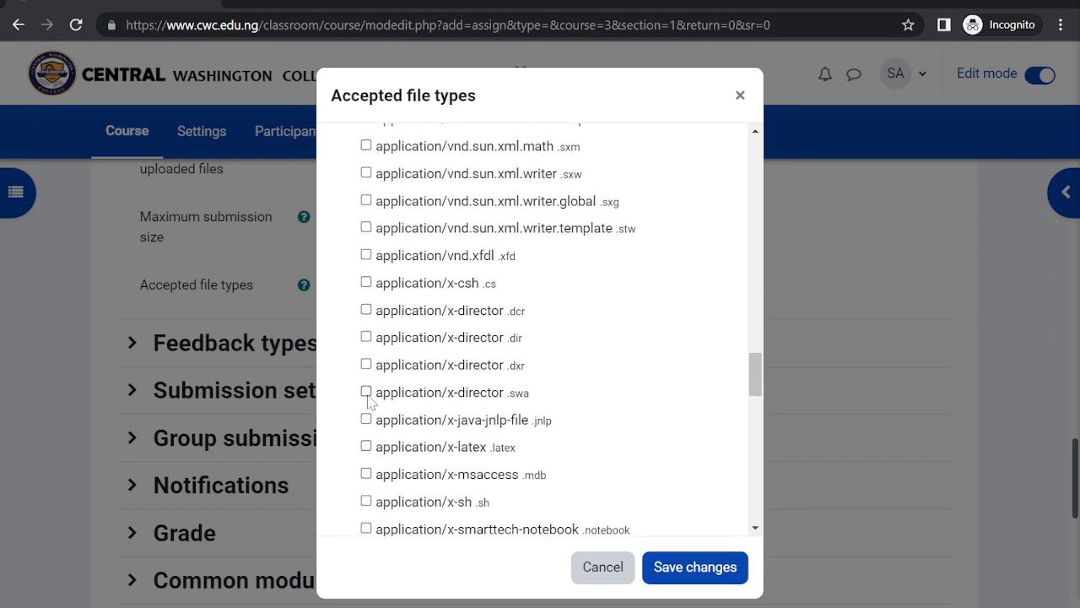
{"action": "scroll", "coordinate": [368, 402], "scroll_direction": "up", "scroll_amount": 4}
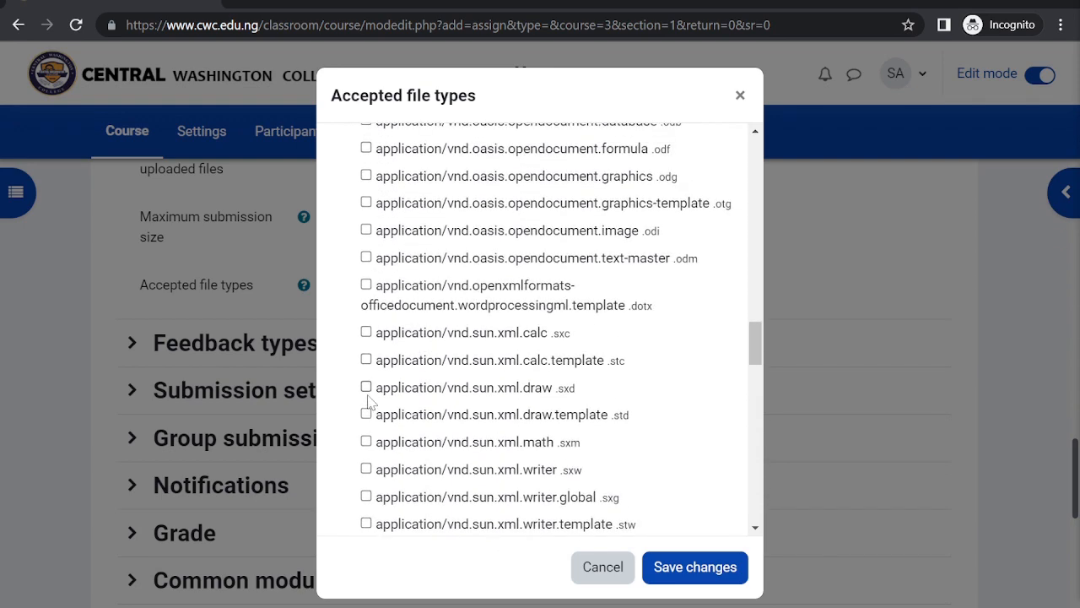
{"action": "scroll", "coordinate": [368, 400], "scroll_direction": "up", "scroll_amount": 1}
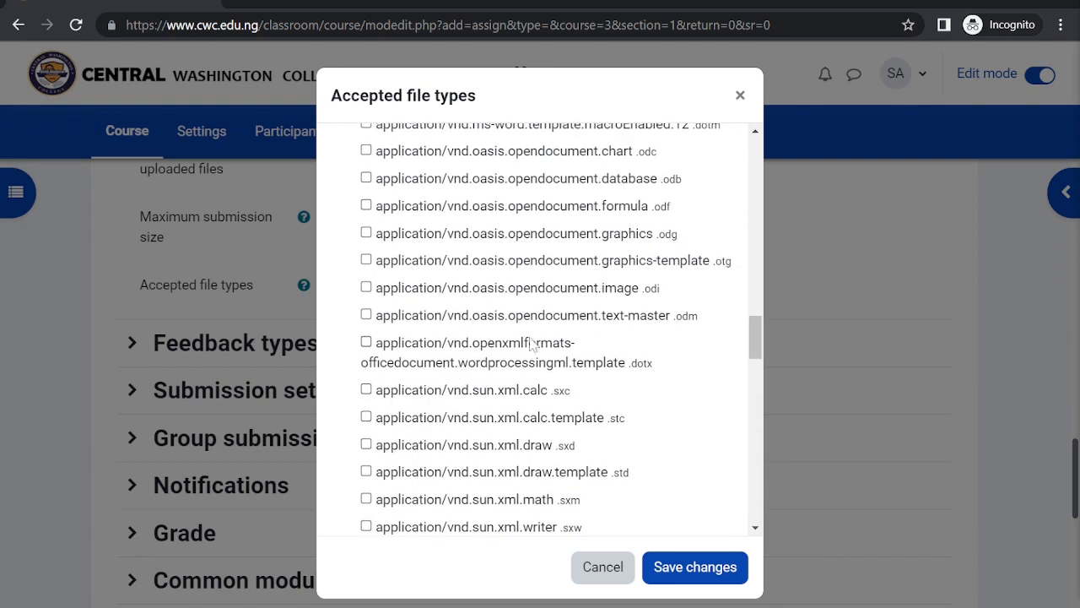
{"action": "scroll", "coordinate": [551, 333], "scroll_direction": "up", "scroll_amount": 2}
{"action": "scroll", "coordinate": [582, 330], "scroll_direction": "up", "scroll_amount": 3}
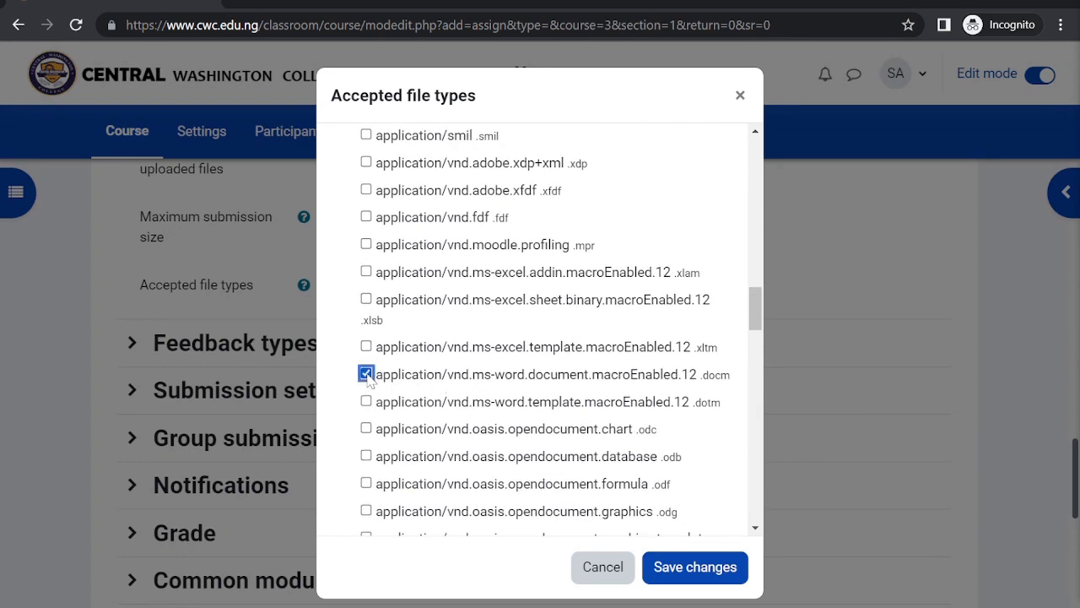
Step: Scroll the file types list back up to the main file categories
{"action": "scroll", "coordinate": [380, 363], "scroll_direction": "up", "scroll_amount": 2}
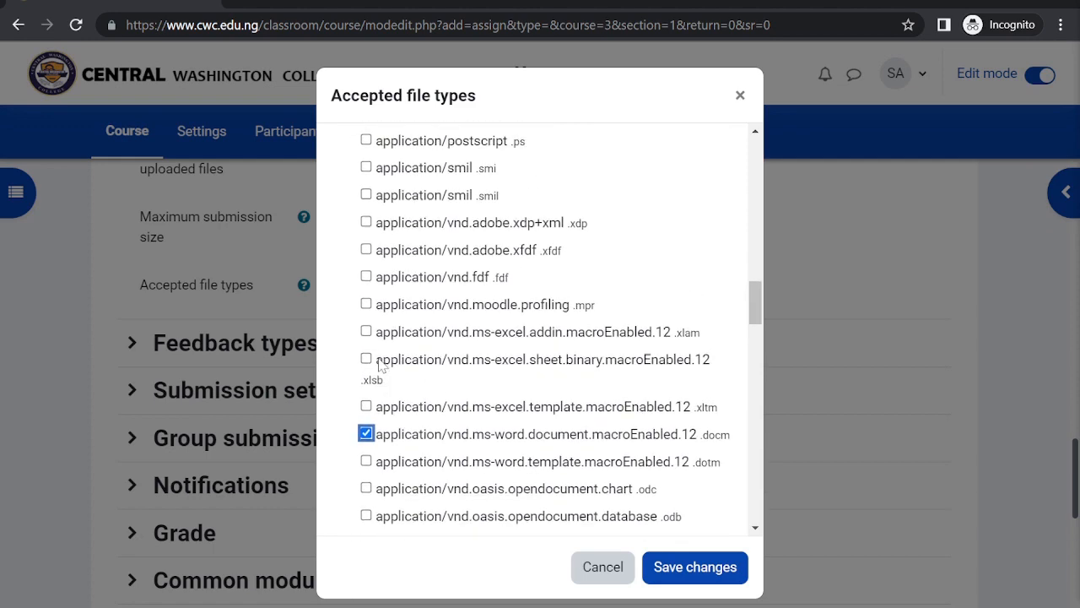
{"action": "scroll", "coordinate": [380, 363], "scroll_direction": "up", "scroll_amount": 1}
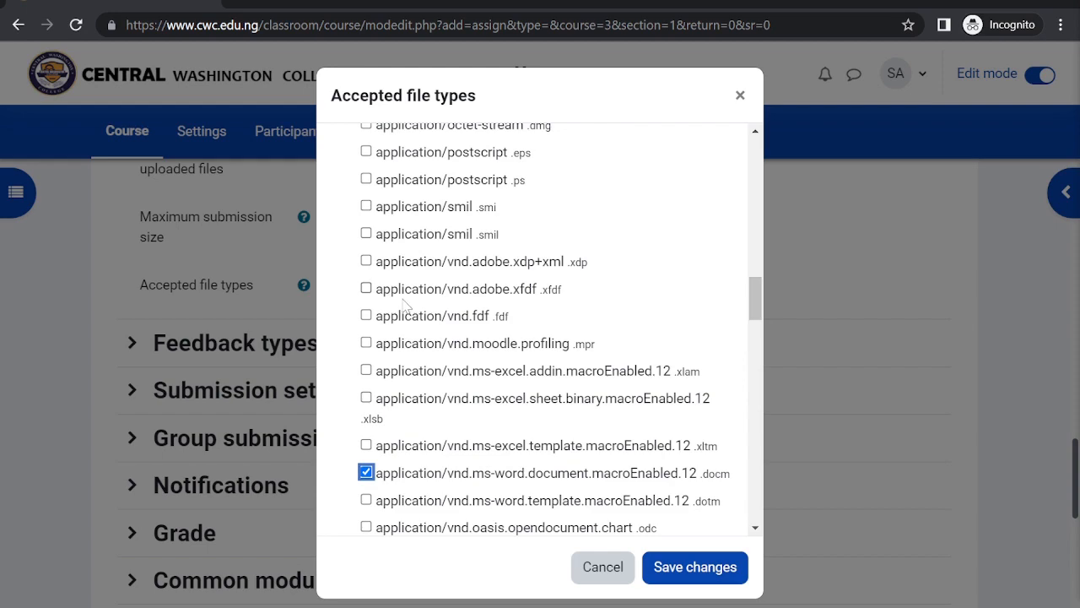
{"action": "scroll", "coordinate": [406, 306], "scroll_direction": "up", "scroll_amount": 4}
{"action": "scroll", "coordinate": [405, 306], "scroll_direction": "up", "scroll_amount": 2}
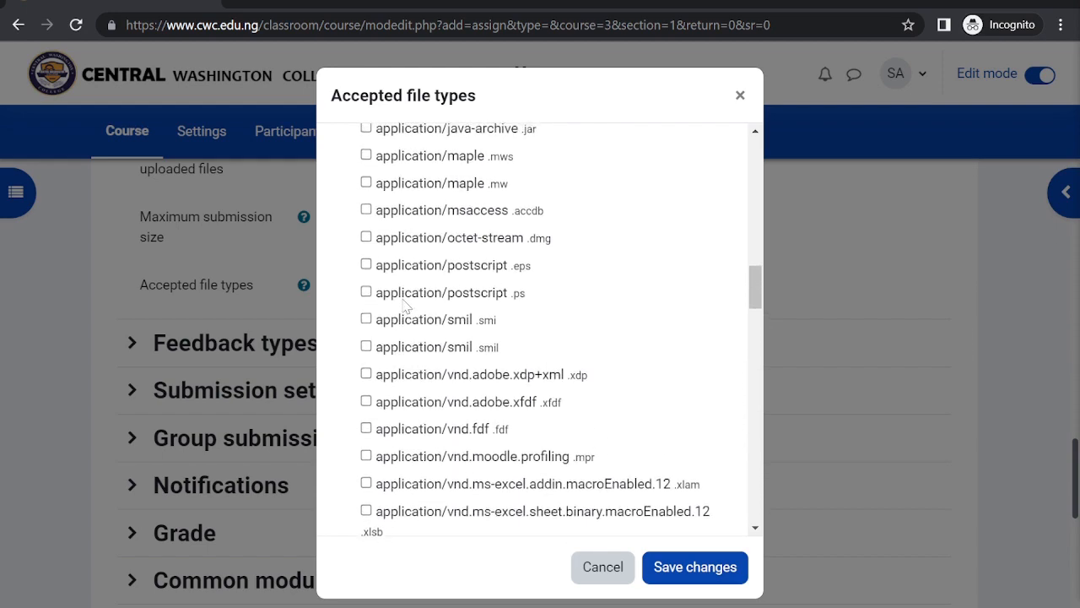
{"action": "scroll", "coordinate": [405, 306], "scroll_direction": "up", "scroll_amount": 3}
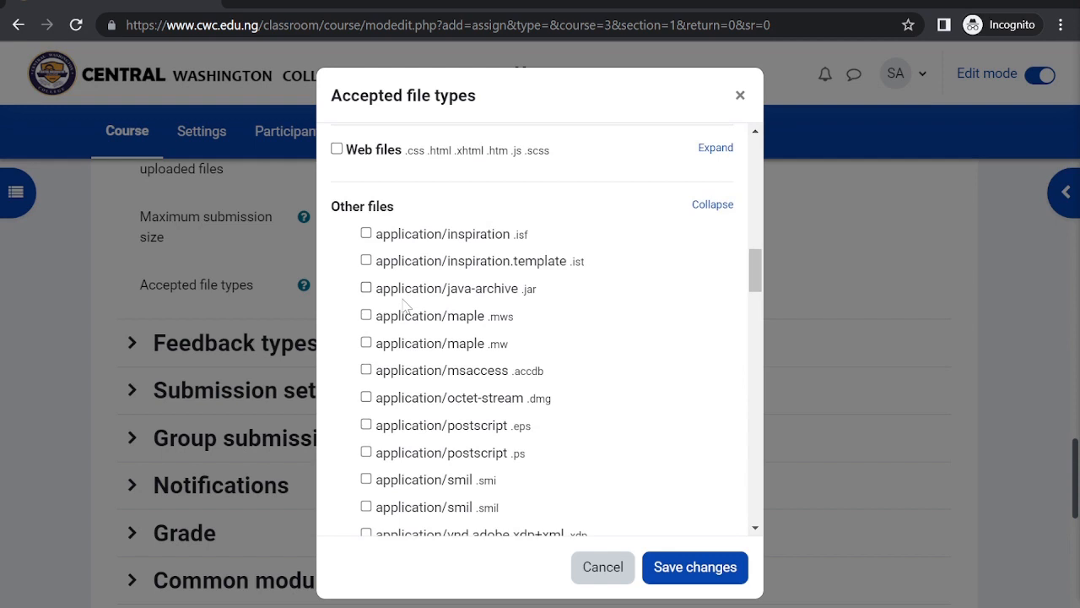
{"action": "scroll", "coordinate": [405, 305], "scroll_direction": "up", "scroll_amount": 3}
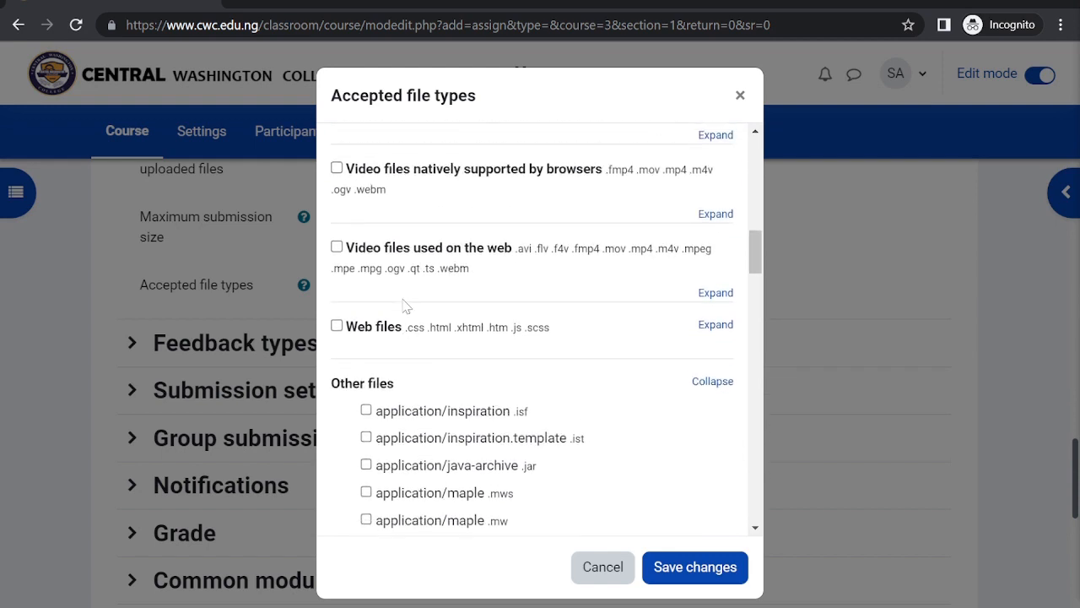
{"action": "scroll", "coordinate": [405, 306], "scroll_direction": "up", "scroll_amount": 4}
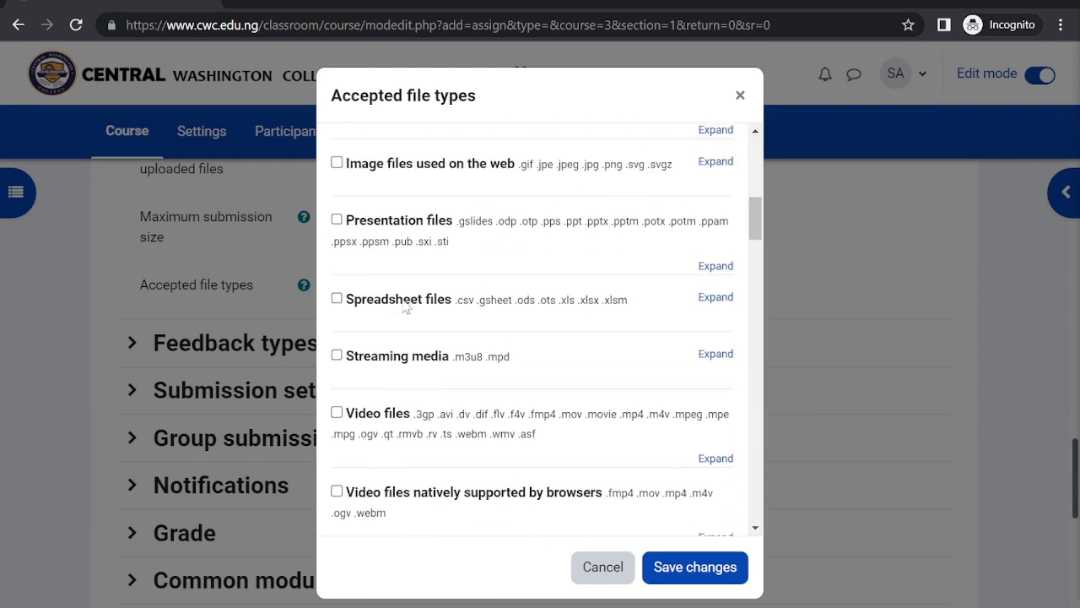
{"action": "scroll", "coordinate": [406, 307], "scroll_direction": "up", "scroll_amount": 3}
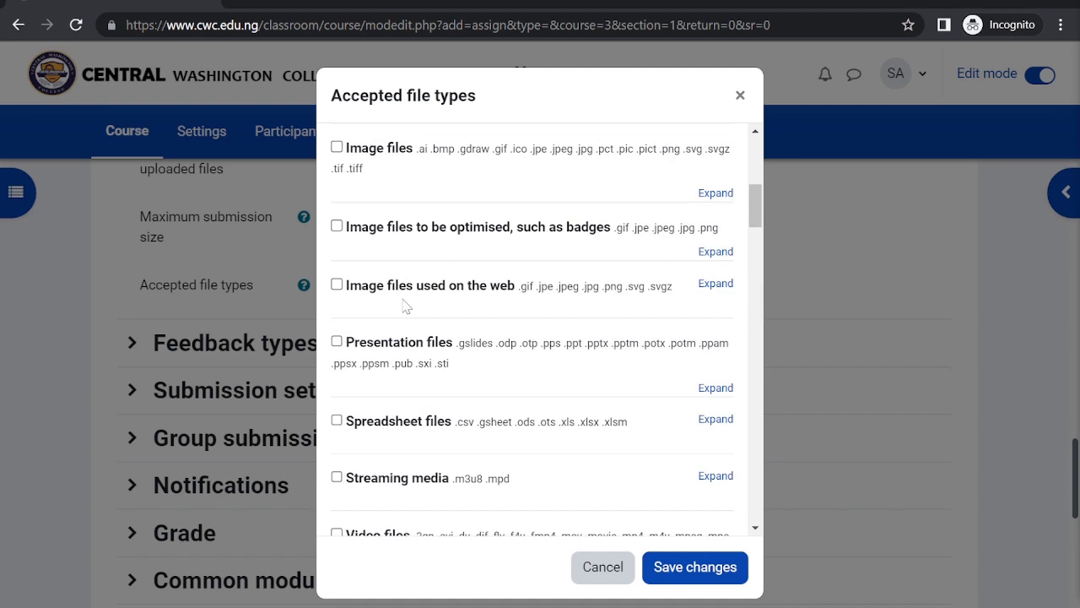
Step: Tick Presentation files, optimised GIF and .jpeg images, and Document files as accepted types
{"action": "left_click", "coordinate": [337, 346]}
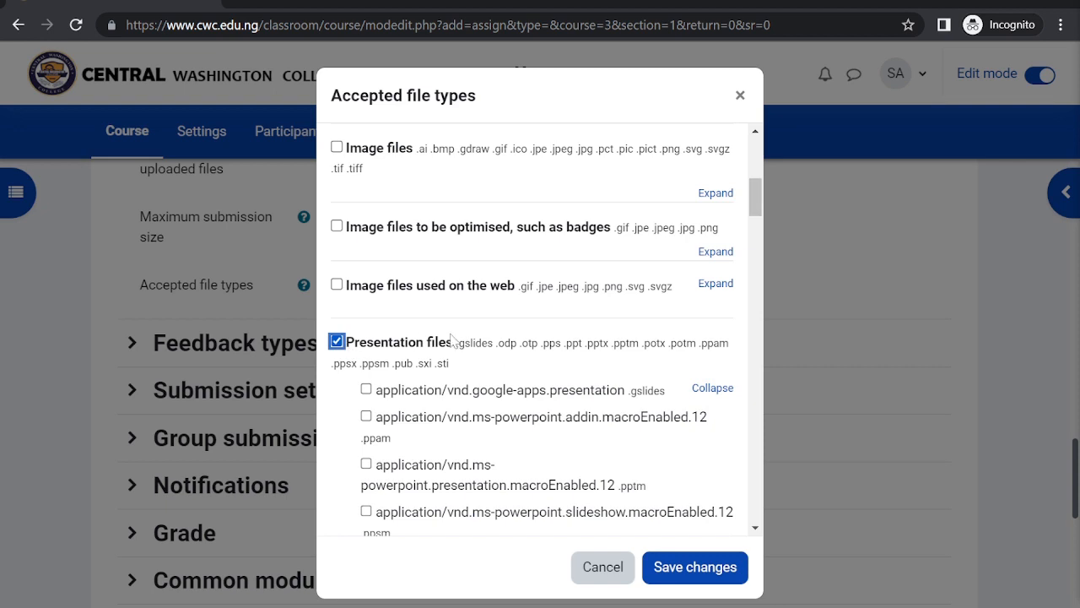
{"action": "scroll", "coordinate": [453, 339], "scroll_direction": "up", "scroll_amount": 1}
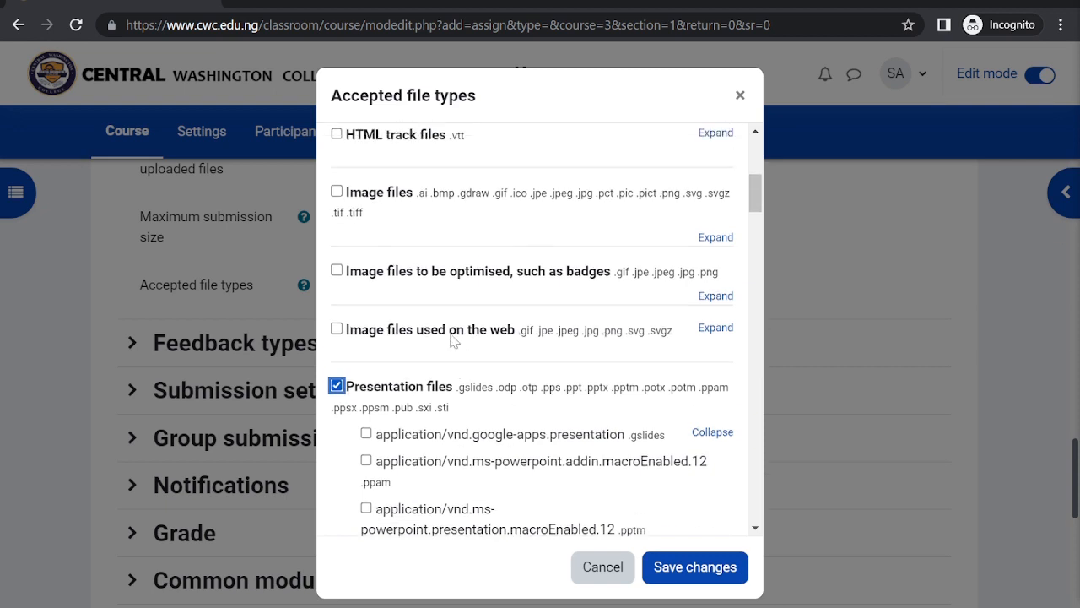
{"action": "left_click", "coordinate": [337, 271]}
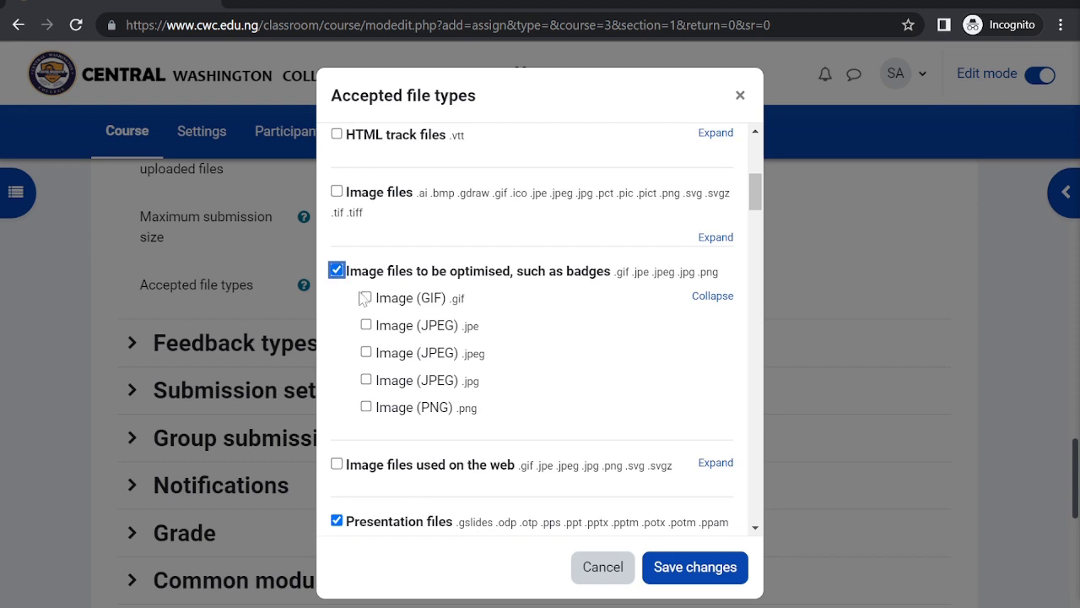
{"action": "left_click", "coordinate": [366, 298]}
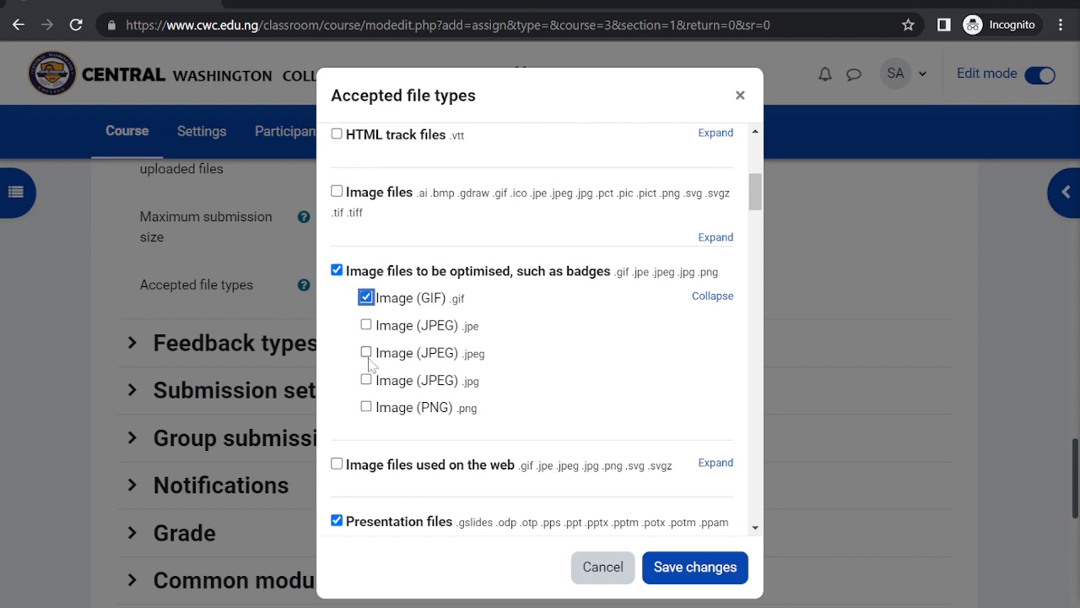
{"action": "left_click", "coordinate": [366, 352]}
{"action": "scroll", "coordinate": [368, 362], "scroll_direction": "up", "scroll_amount": 2}
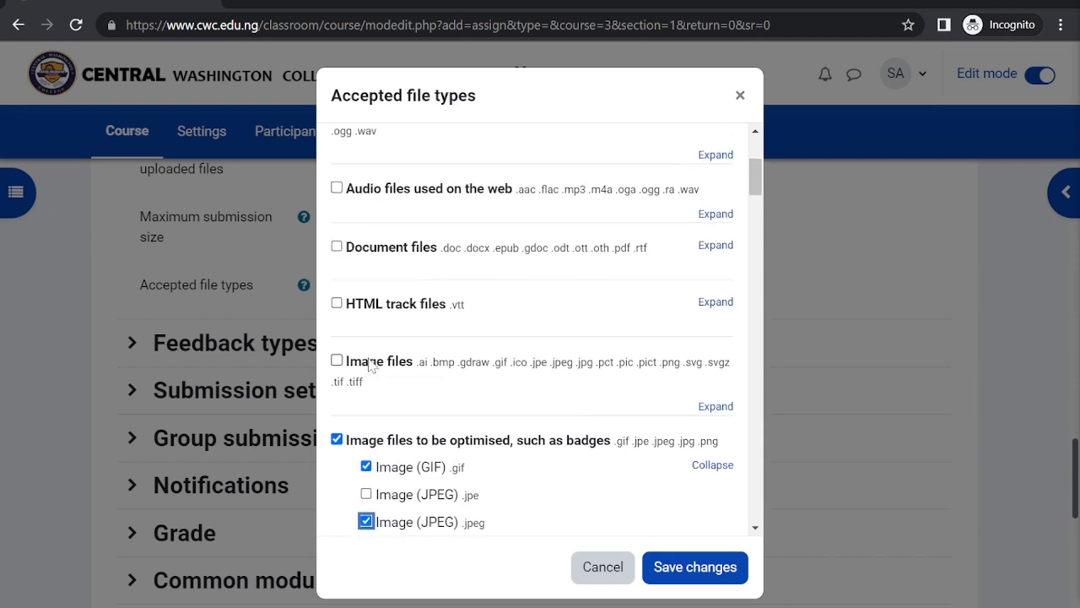
{"action": "scroll", "coordinate": [368, 361], "scroll_direction": "up", "scroll_amount": 1}
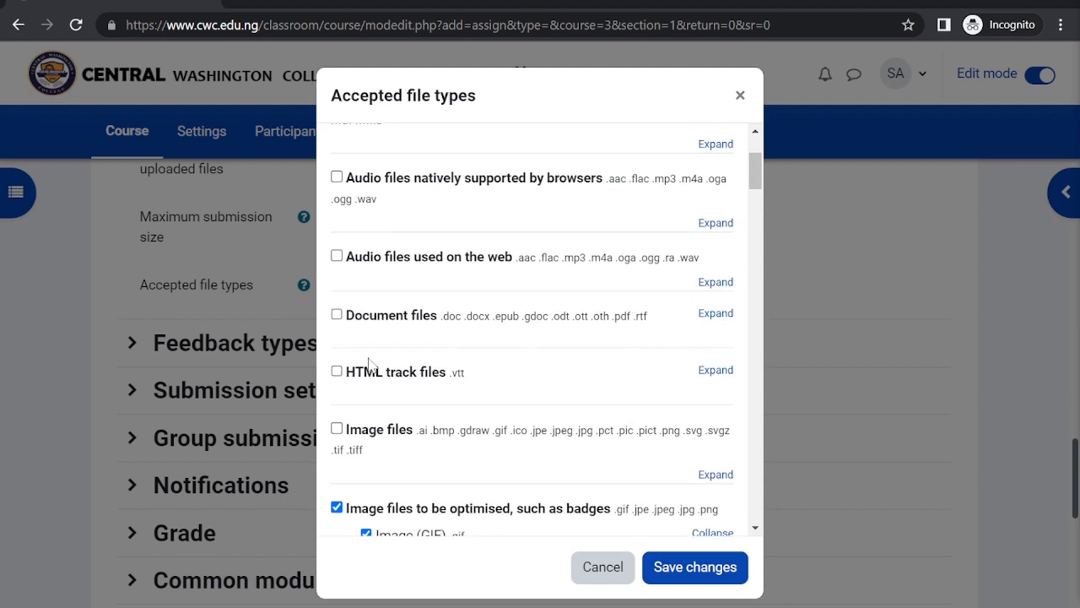
{"action": "left_click", "coordinate": [337, 316]}
{"action": "scroll", "coordinate": [599, 330], "scroll_direction": "up", "scroll_amount": 1}
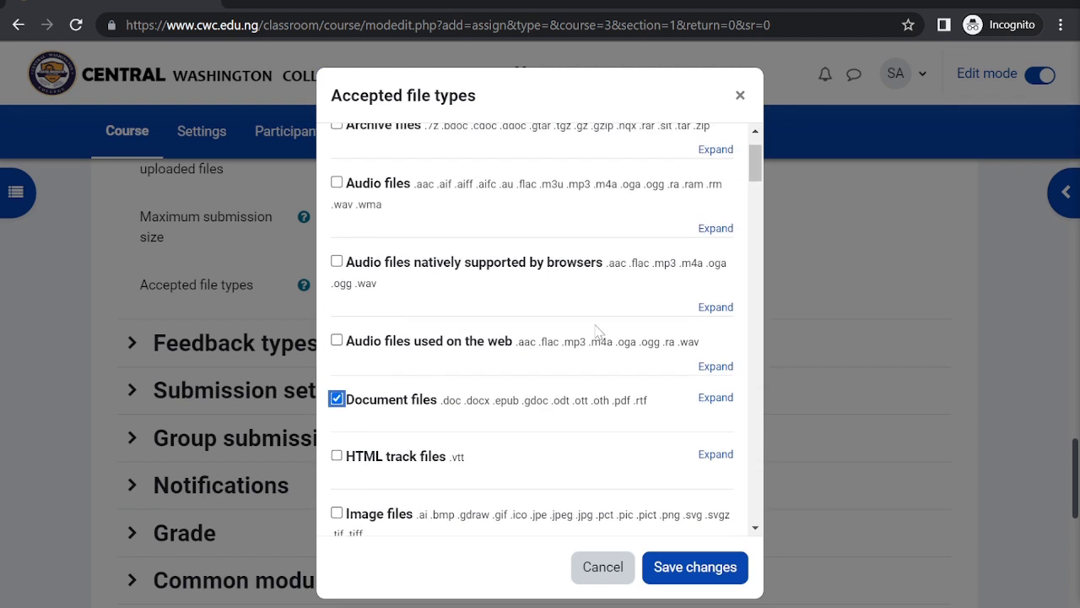
{"action": "scroll", "coordinate": [595, 329], "scroll_direction": "down", "scroll_amount": 3}
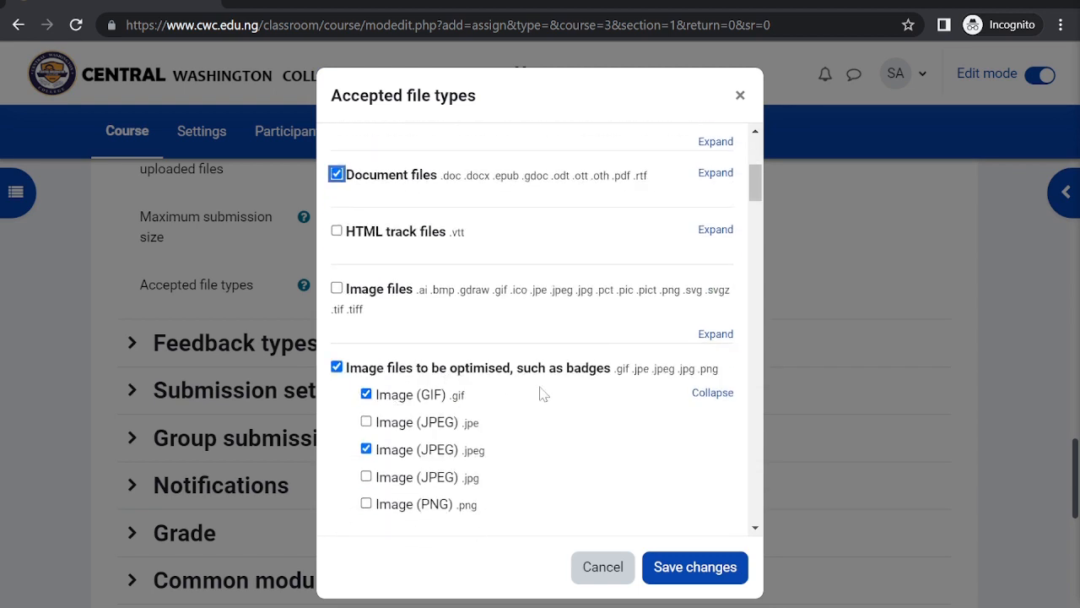
{"action": "scroll", "coordinate": [557, 456], "scroll_direction": "up", "scroll_amount": 3}
Step: Save the chosen accepted file types into the assignment form
{"action": "left_click", "coordinate": [684, 574]}
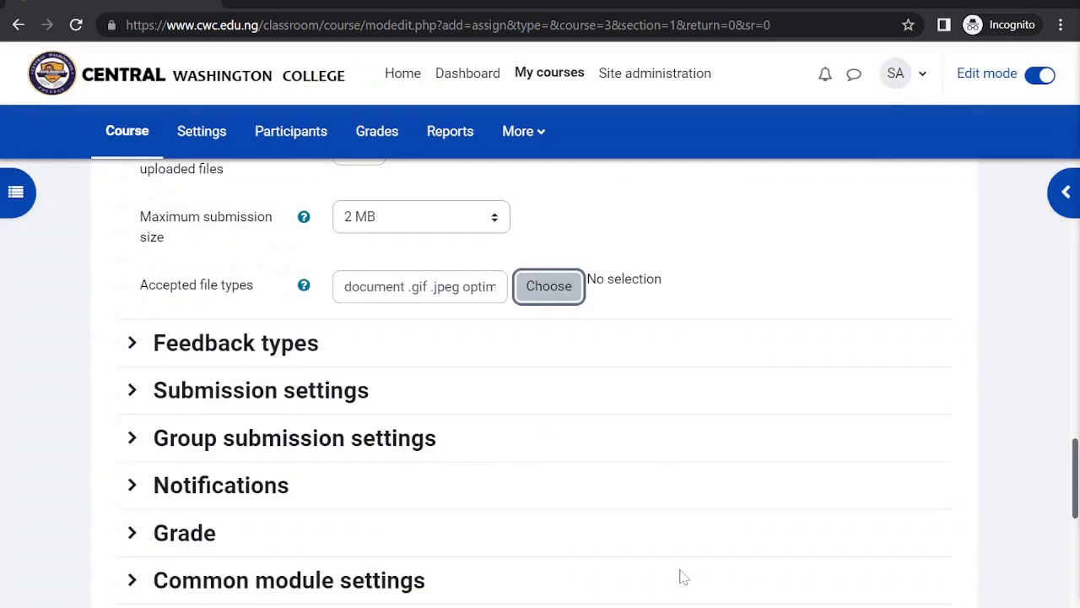
{"action": "left_click_drag", "start_coordinate": [468, 460], "coordinate": [319, 336]}
{"action": "left_click", "coordinate": [461, 374]}
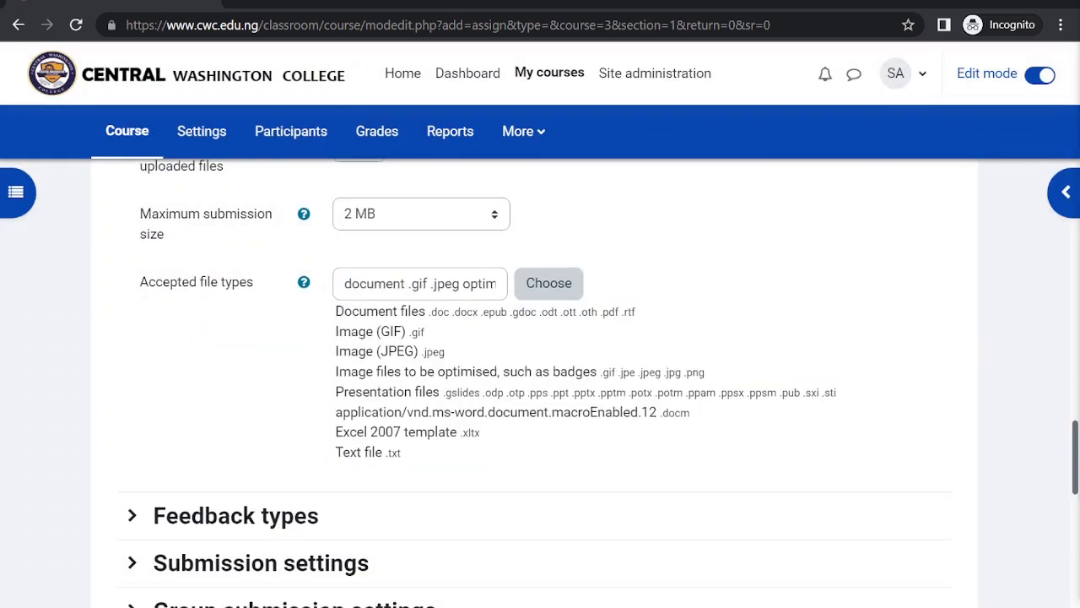
{"action": "scroll", "coordinate": [462, 376], "scroll_direction": "down", "scroll_amount": 4}
{"action": "scroll", "coordinate": [463, 375], "scroll_direction": "up", "scroll_amount": 2}
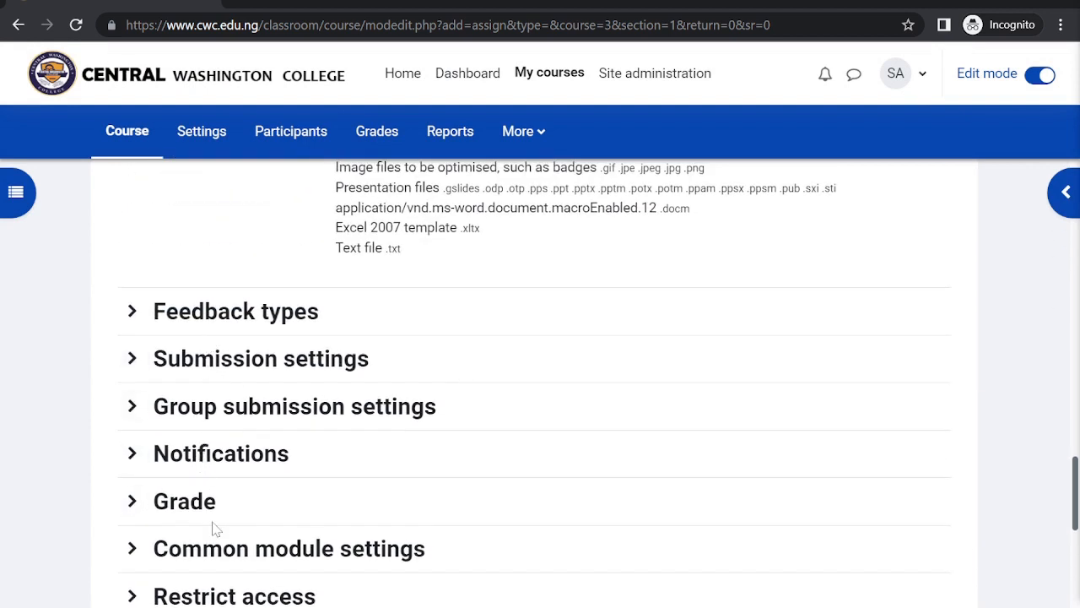
Step: Save First assignment and return to the Introduction to CWC College course page
{"action": "left_click", "coordinate": [133, 359]}
{"action": "scroll", "coordinate": [311, 422], "scroll_direction": "down", "scroll_amount": 1}
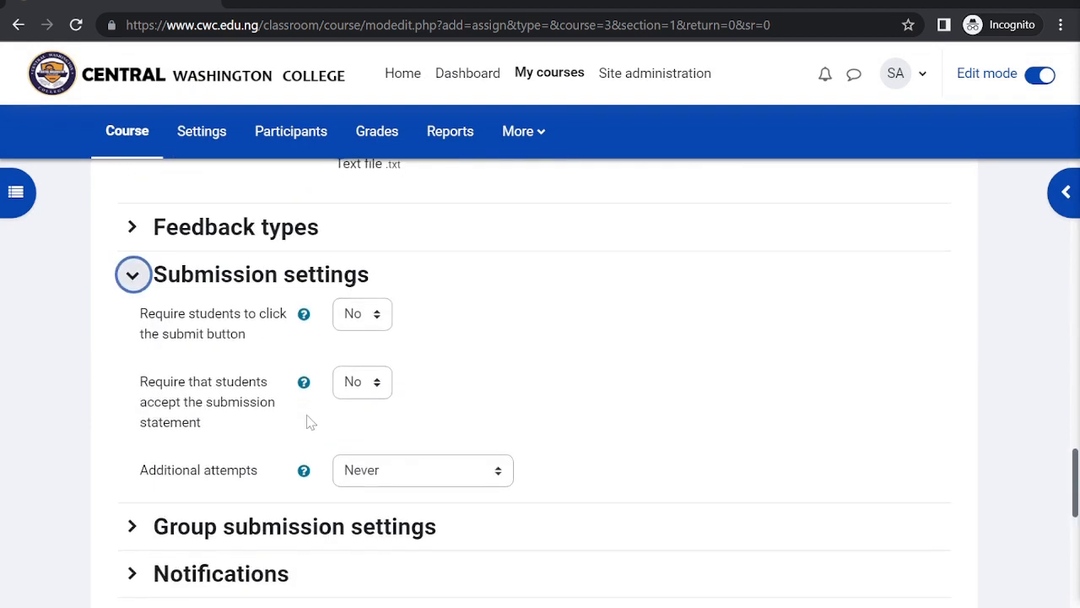
{"action": "scroll", "coordinate": [388, 506], "scroll_direction": "down", "scroll_amount": 5}
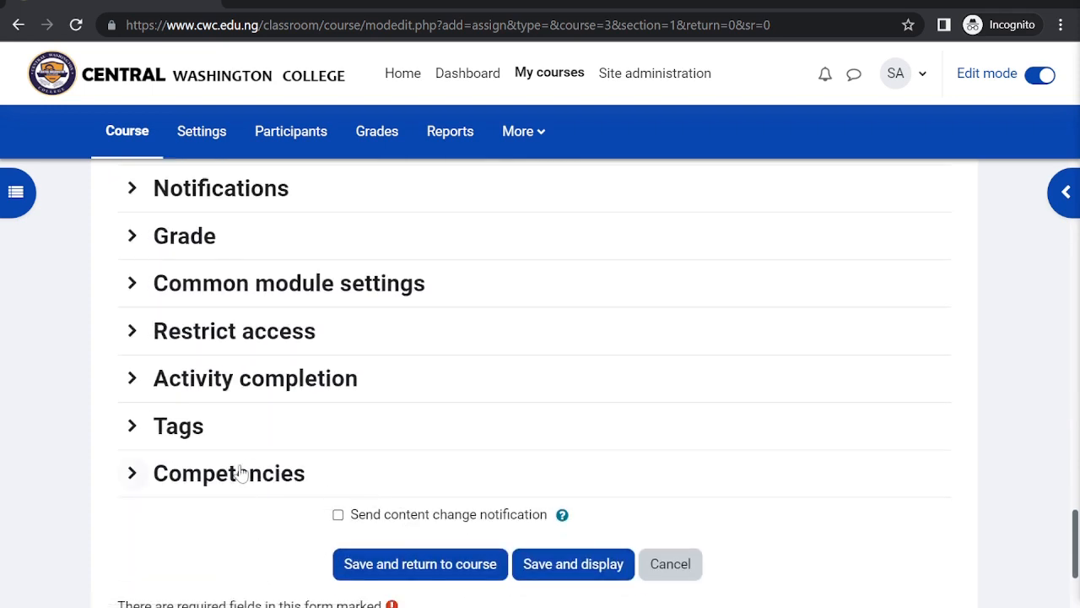
{"action": "scroll", "coordinate": [430, 491], "scroll_direction": "down", "scroll_amount": 3}
{"action": "left_click", "coordinate": [417, 295]}
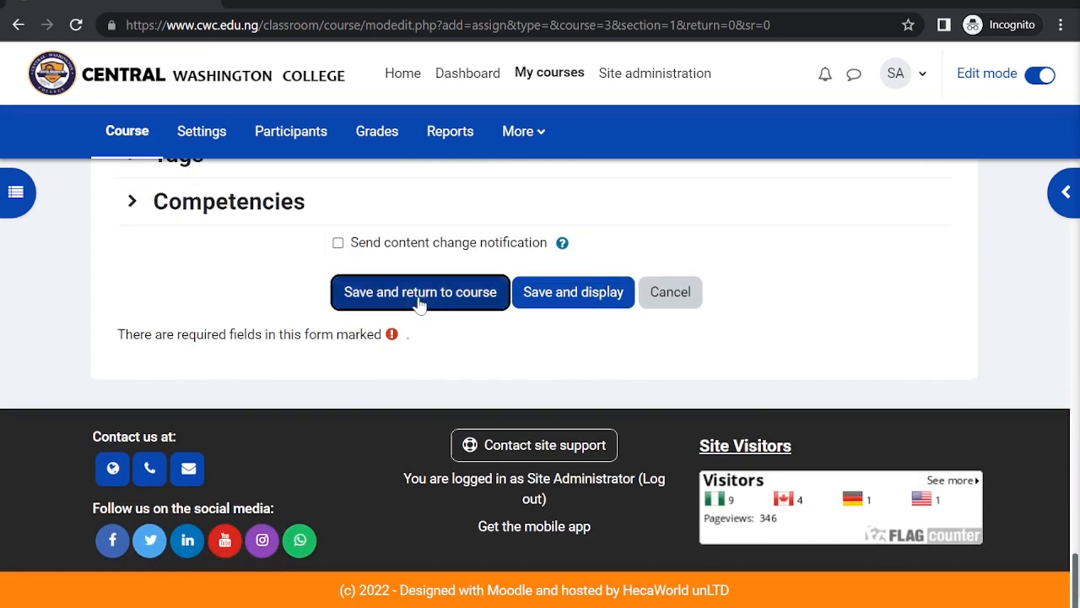
{"action": "scroll", "coordinate": [398, 427], "scroll_direction": "down", "scroll_amount": 2}
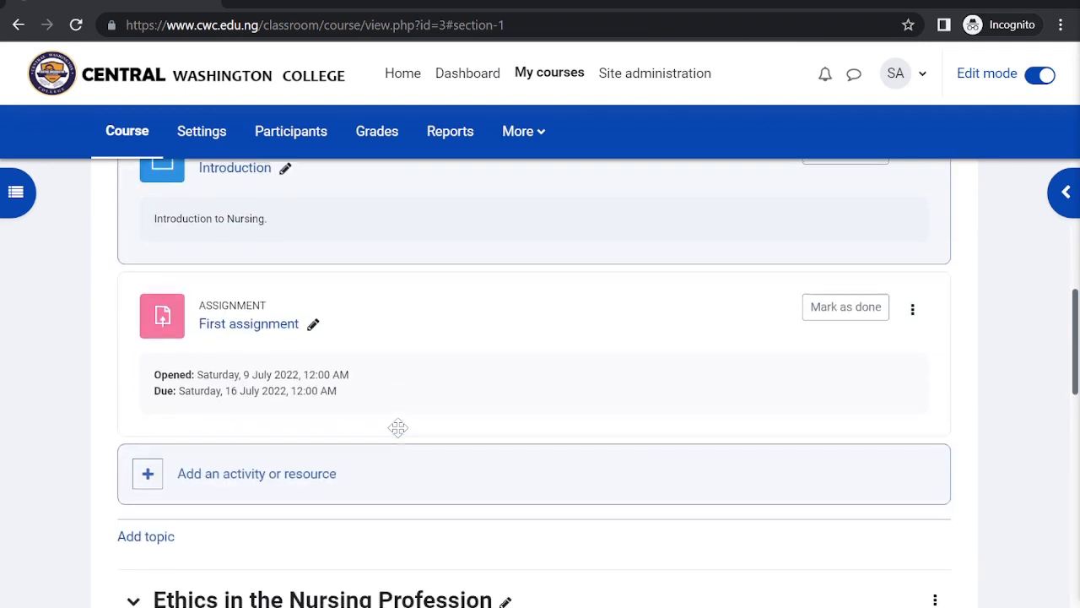
Step: Edit First assignment's settings, enable Send content change notification, and save back to the course
{"action": "left_click", "coordinate": [314, 320]}
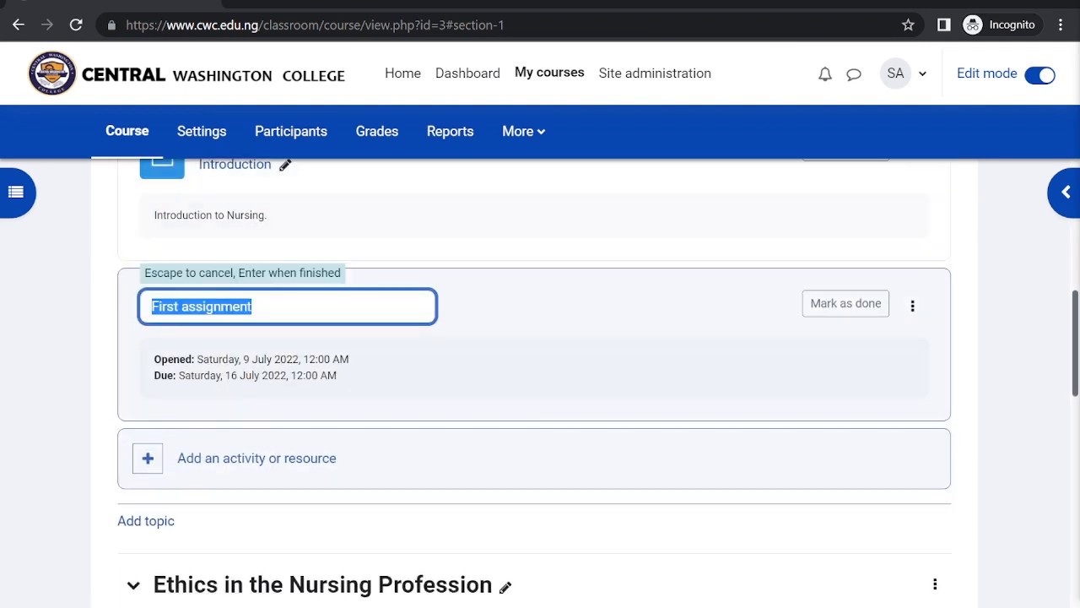
{"action": "left_click", "coordinate": [552, 309]}
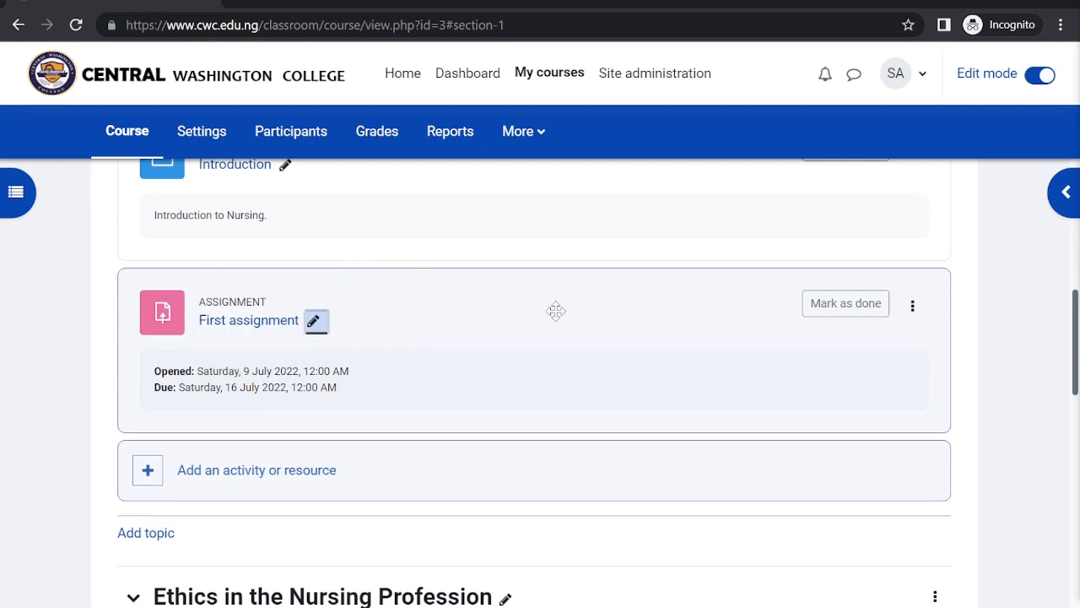
{"action": "left_click", "coordinate": [913, 306]}
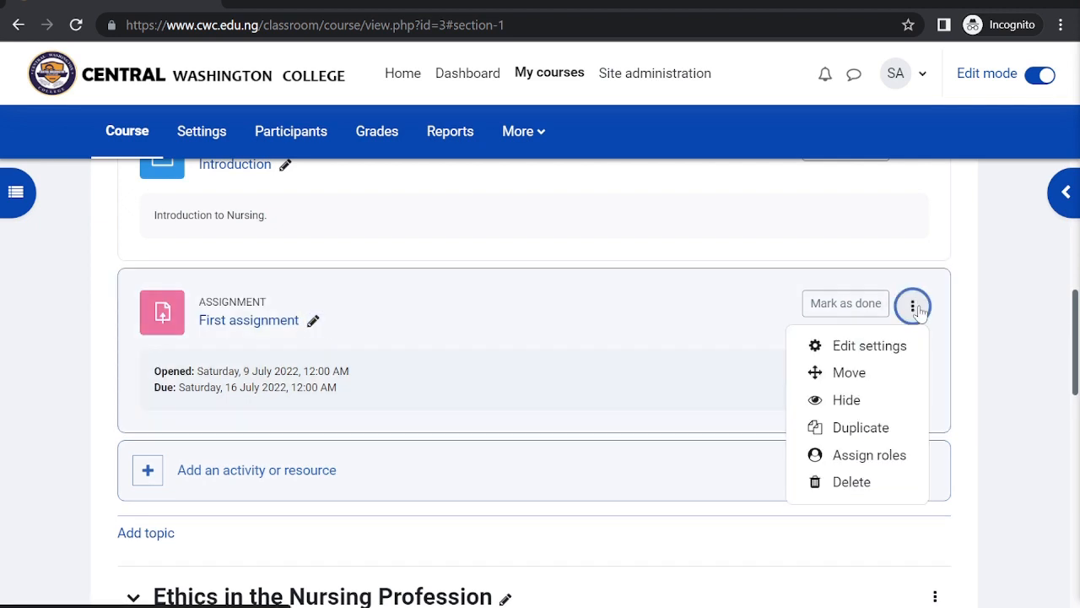
{"action": "left_click", "coordinate": [872, 349]}
{"action": "scroll", "coordinate": [560, 340], "scroll_direction": "down", "scroll_amount": 20}
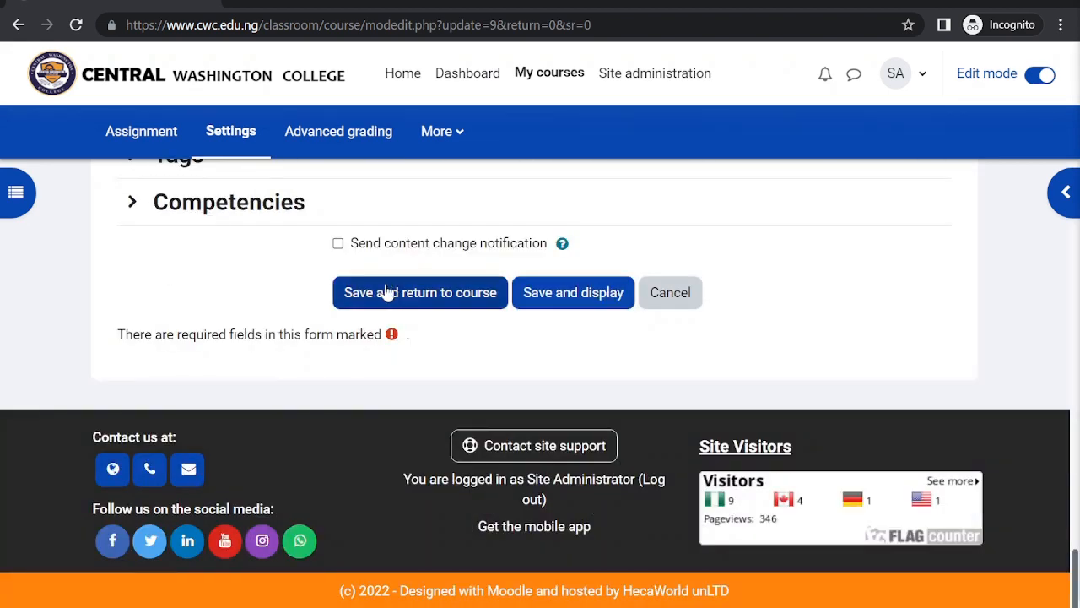
{"action": "left_click", "coordinate": [337, 243]}
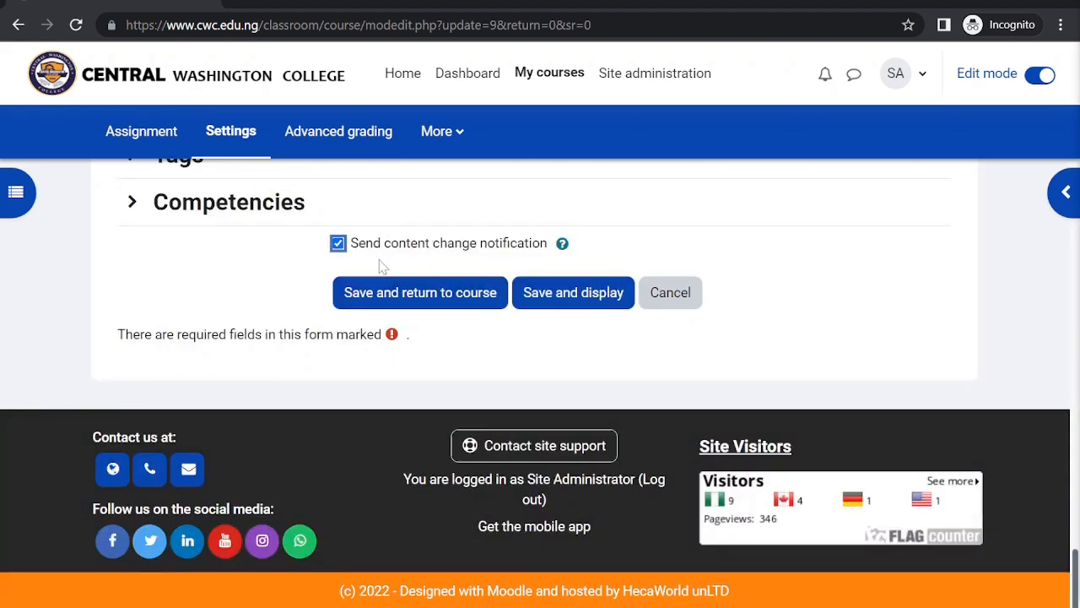
{"action": "left_click", "coordinate": [381, 289]}
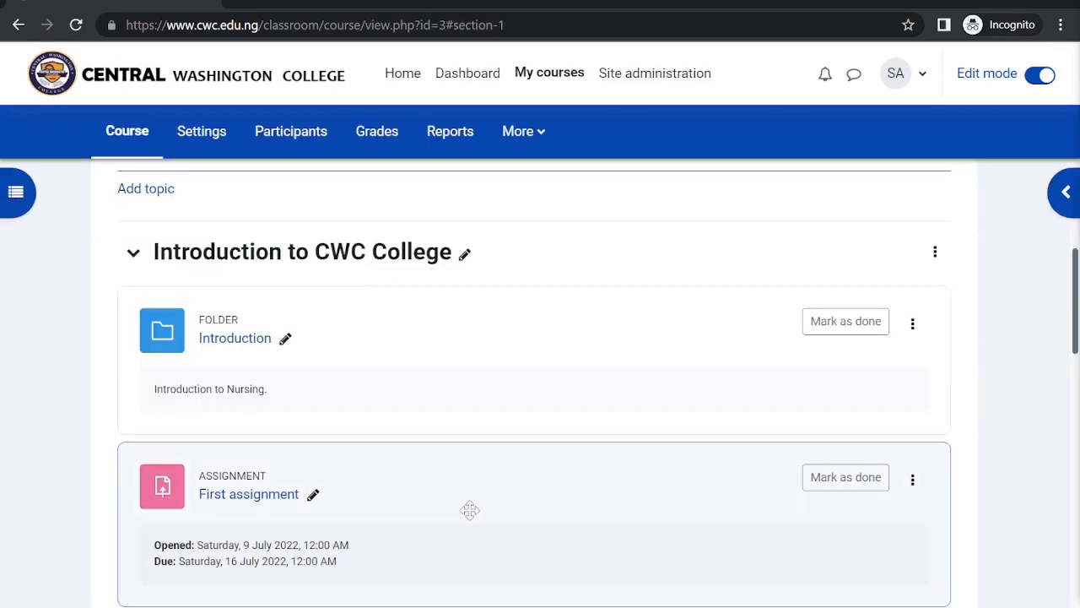
Step: Turn off edit mode on the CWC Teachers Administration course page
{"action": "scroll", "coordinate": [470, 510], "scroll_direction": "down", "scroll_amount": 13}
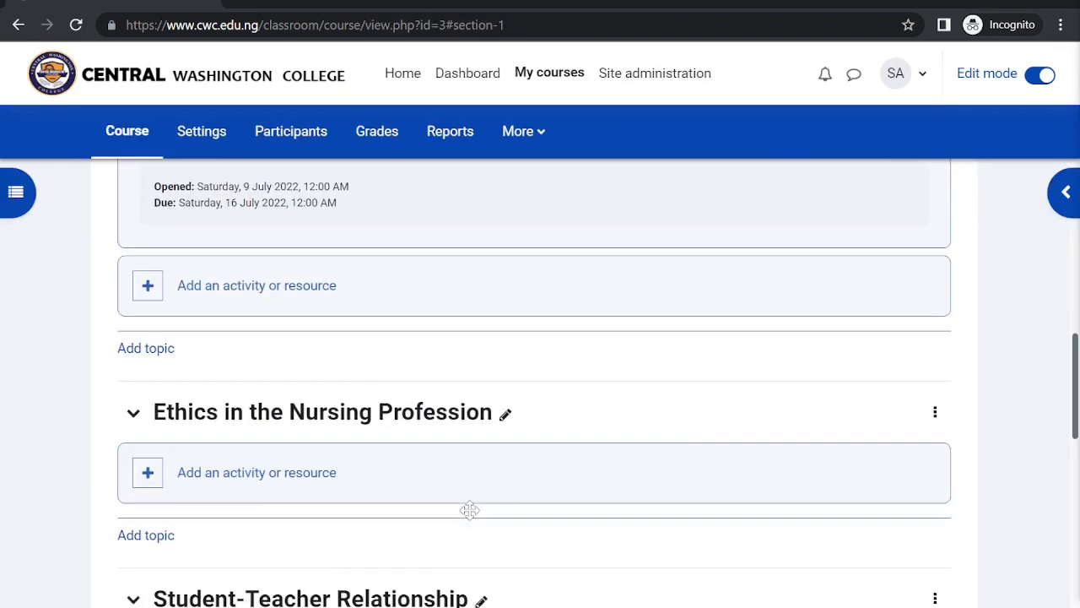
{"action": "scroll", "coordinate": [472, 519], "scroll_direction": "up", "scroll_amount": 13}
{"action": "scroll", "coordinate": [473, 518], "scroll_direction": "up", "scroll_amount": 5}
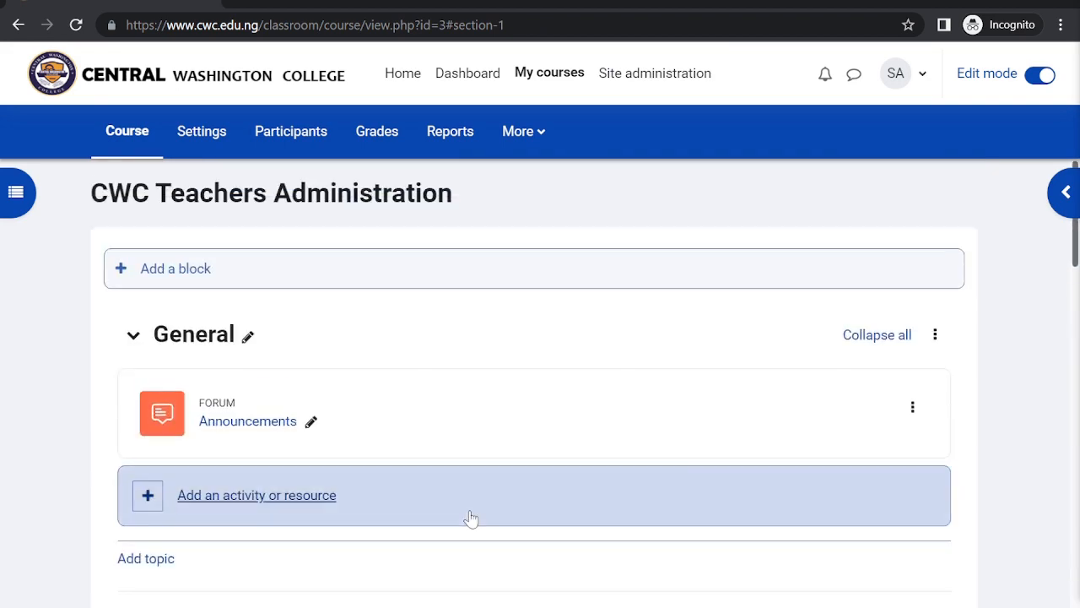
{"action": "left_click", "coordinate": [1044, 76]}
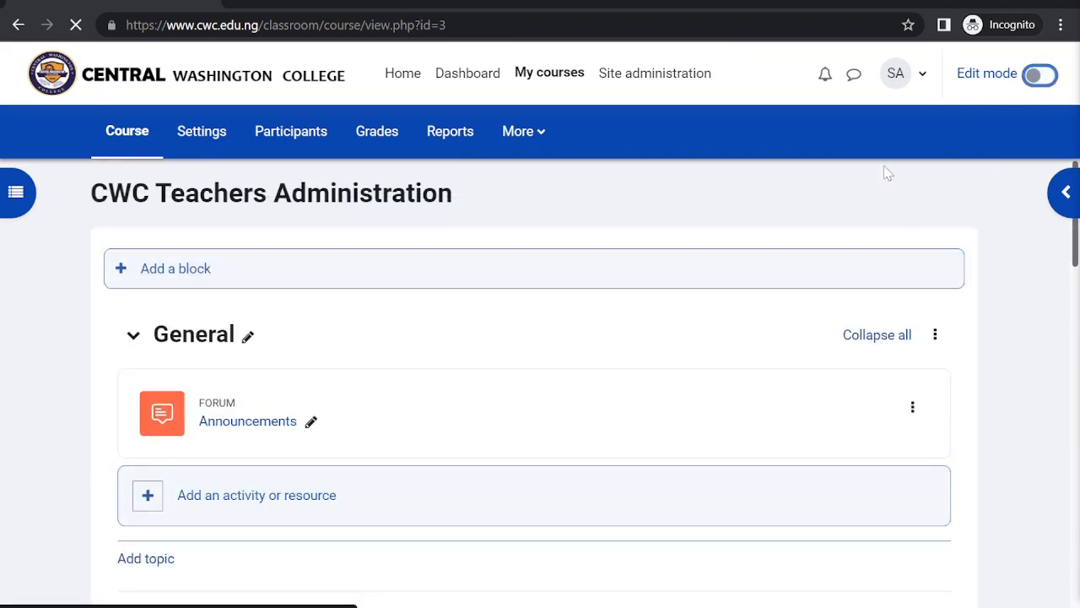
Step: Open the Introduction folder containing the handbook PDF
{"action": "scroll", "coordinate": [723, 436], "scroll_direction": "down", "scroll_amount": 3}
{"action": "scroll", "coordinate": [725, 436], "scroll_direction": "up", "scroll_amount": 3}
{"action": "scroll", "coordinate": [726, 436], "scroll_direction": "down", "scroll_amount": 3}
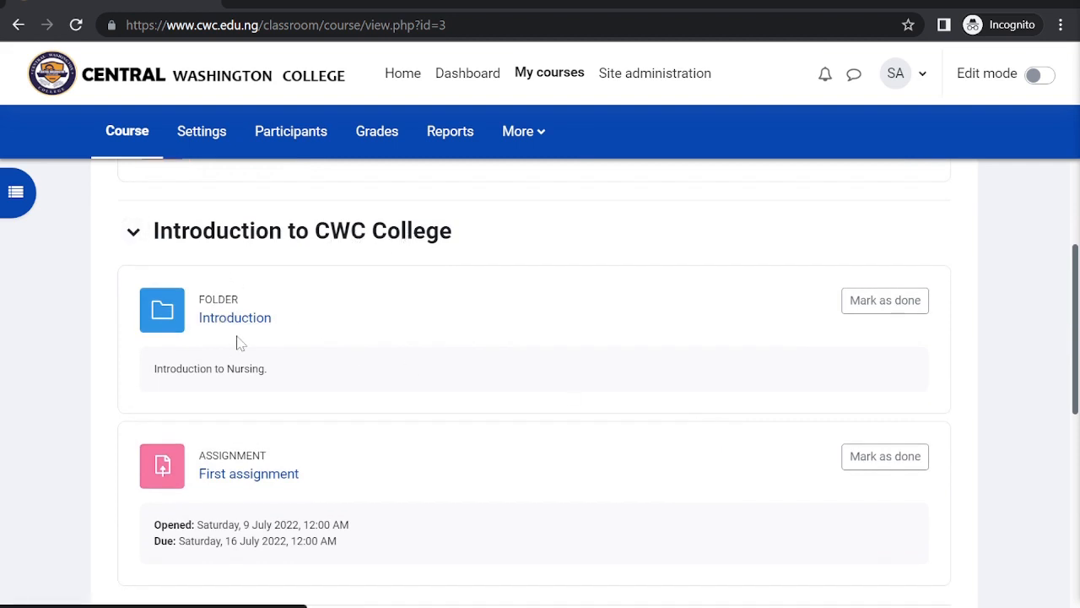
{"action": "scroll", "coordinate": [285, 378], "scroll_direction": "down", "scroll_amount": 2}
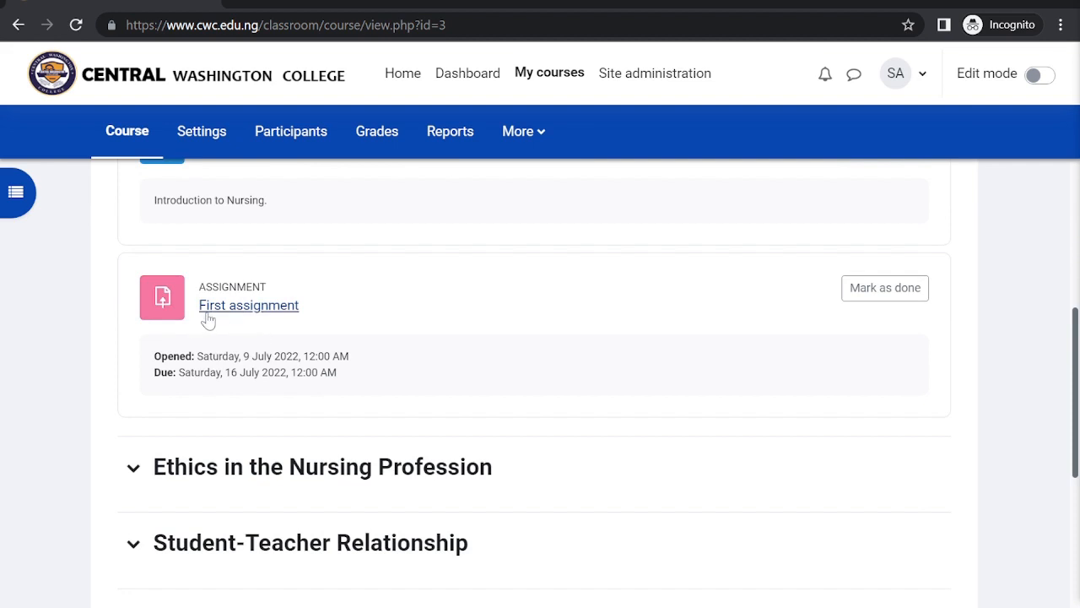
{"action": "scroll", "coordinate": [262, 327], "scroll_direction": "up", "scroll_amount": 1}
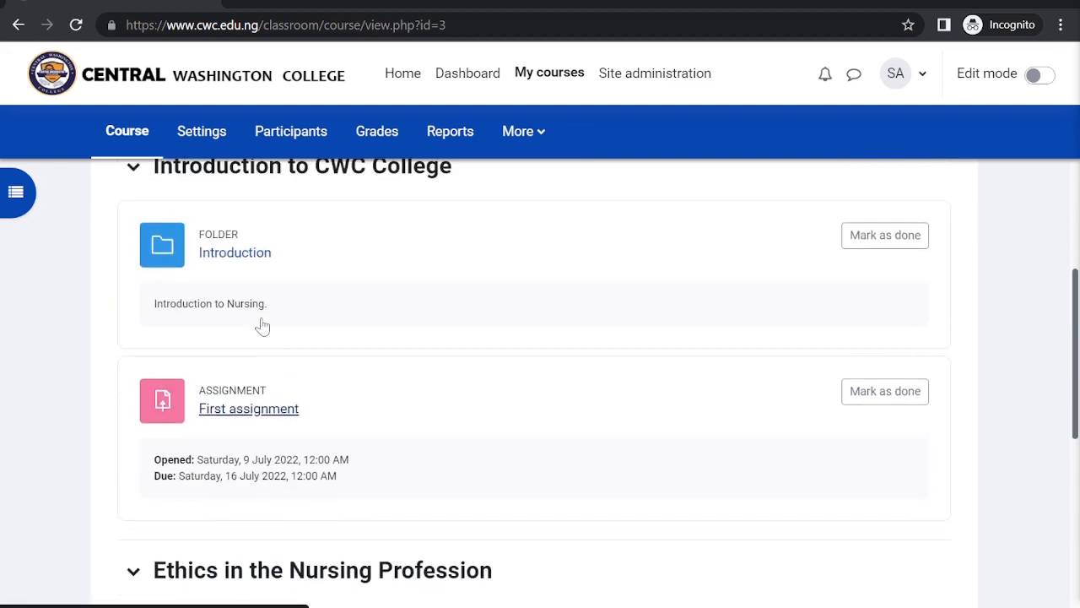
{"action": "double_click", "coordinate": [238, 267]}
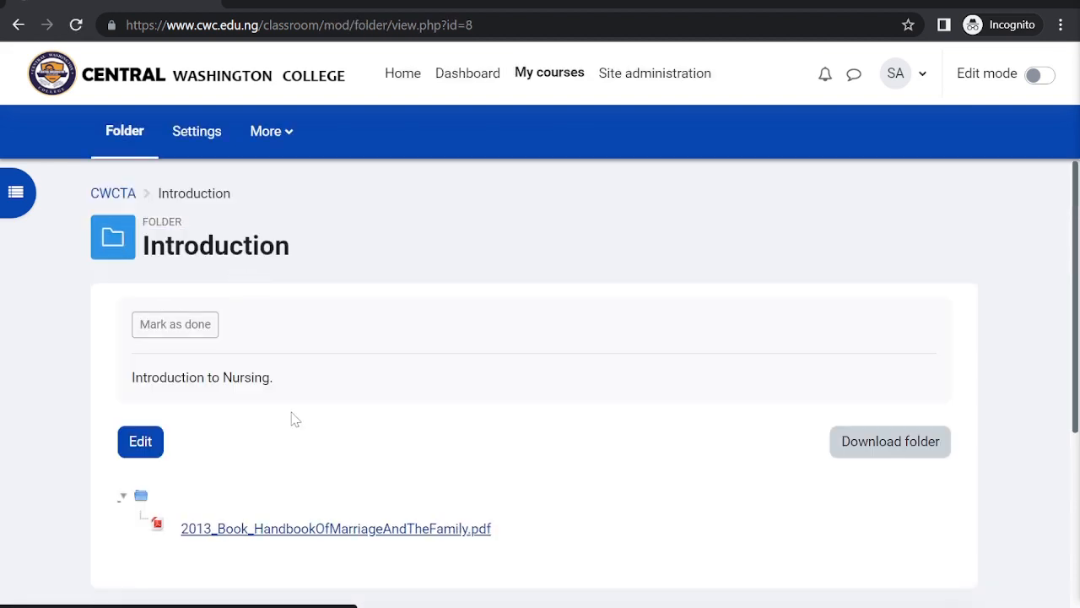
{"action": "scroll", "coordinate": [292, 417], "scroll_direction": "down", "scroll_amount": 3}
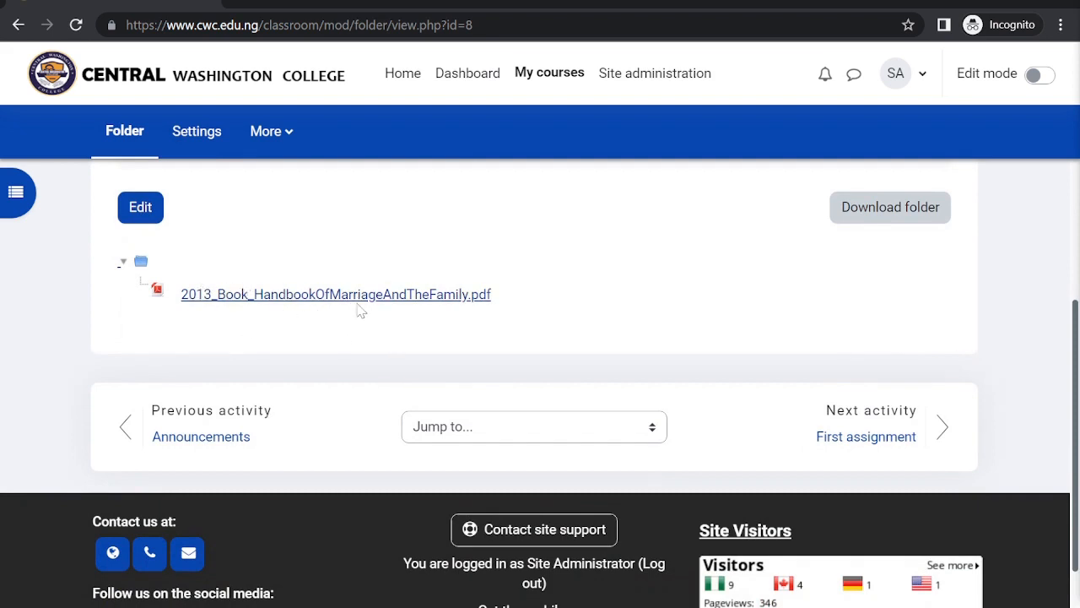
{"action": "scroll", "coordinate": [382, 340], "scroll_direction": "up", "scroll_amount": 3}
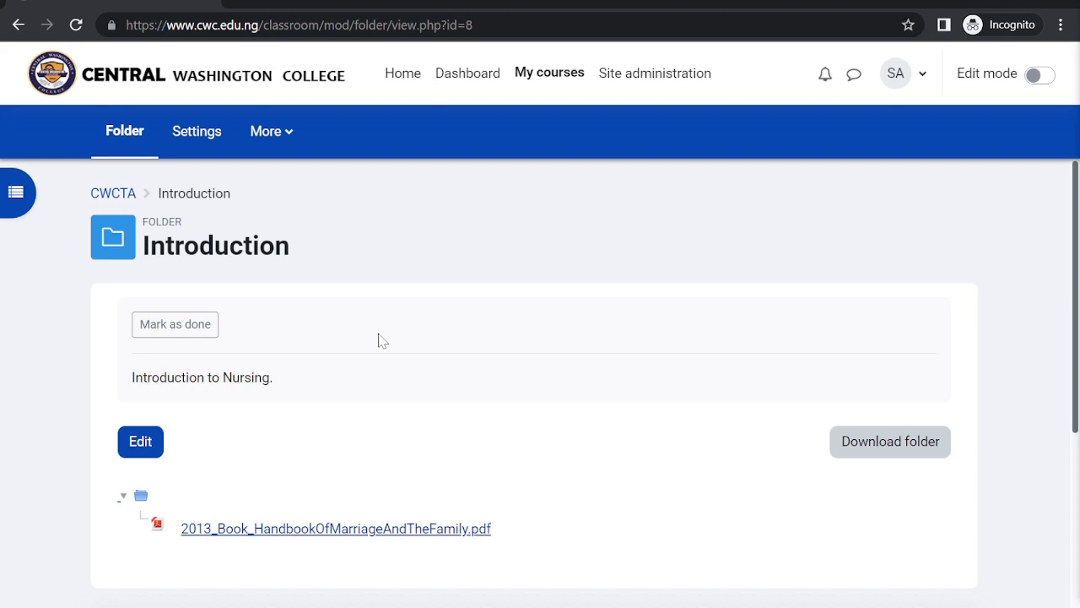
Step: Log out of the administrator account and sign back in as the teacher
{"action": "left_click", "coordinate": [924, 74]}
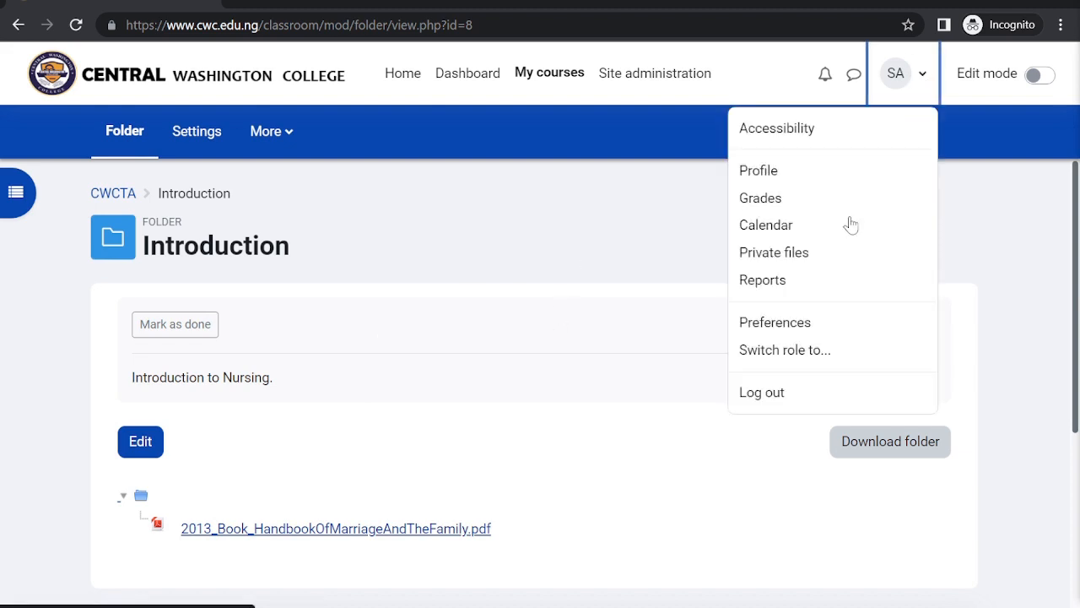
{"action": "left_click", "coordinate": [806, 405]}
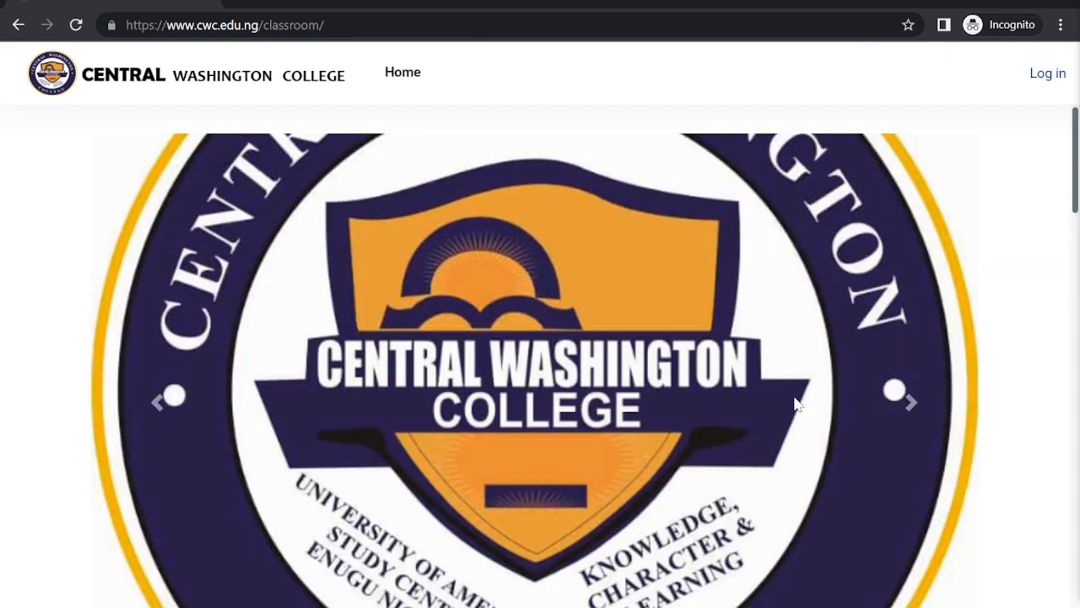
{"action": "left_click", "coordinate": [1047, 73]}
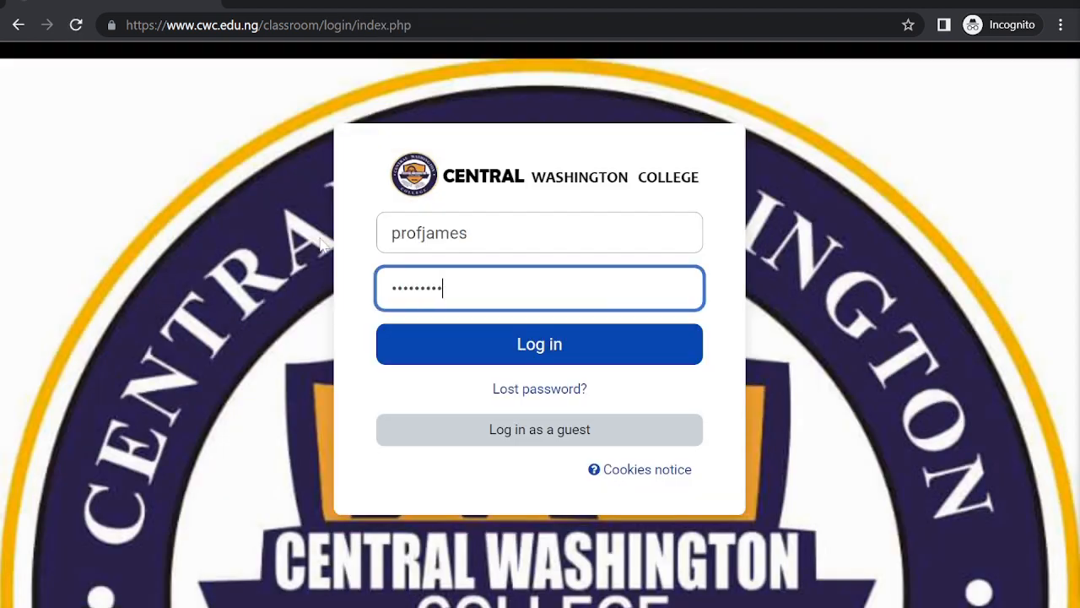
{"action": "key", "text": "Return"}
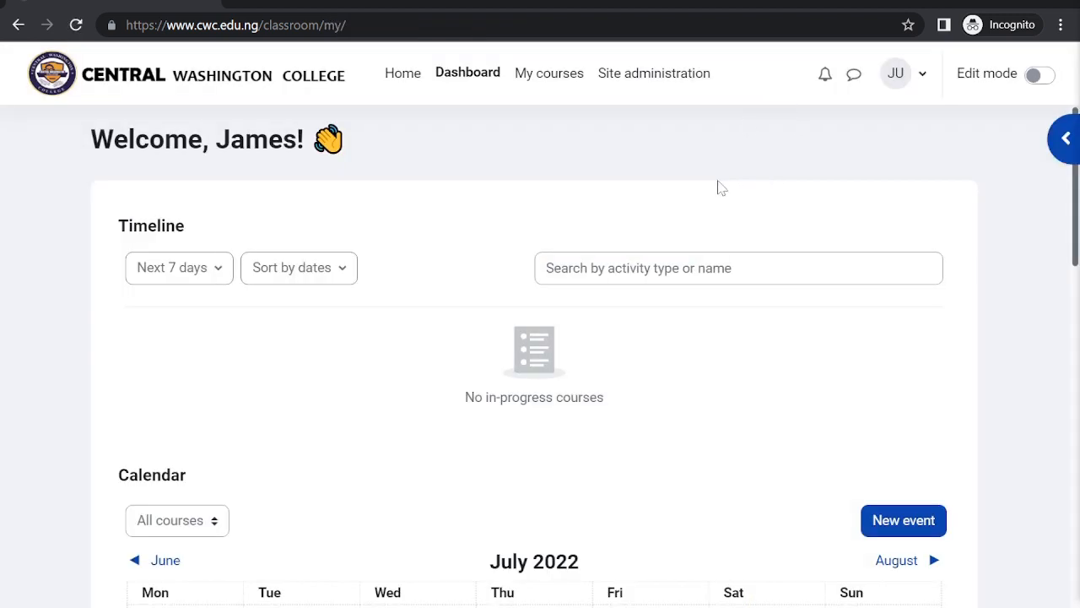
Step: From My courses, dismiss the tour and start adding a new course
{"action": "left_click", "coordinate": [552, 80]}
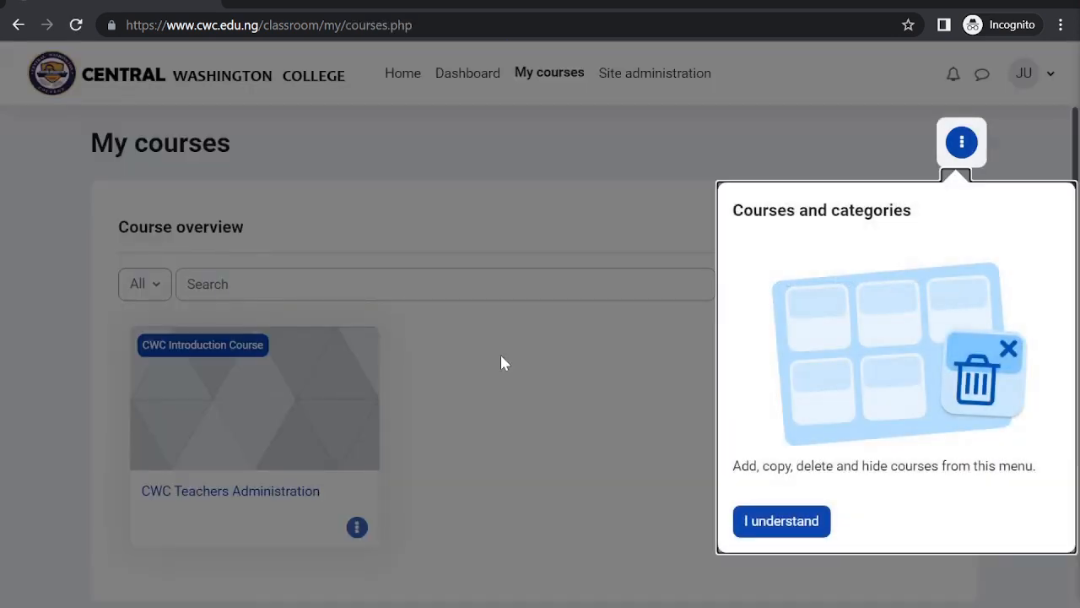
{"action": "left_click", "coordinate": [964, 144]}
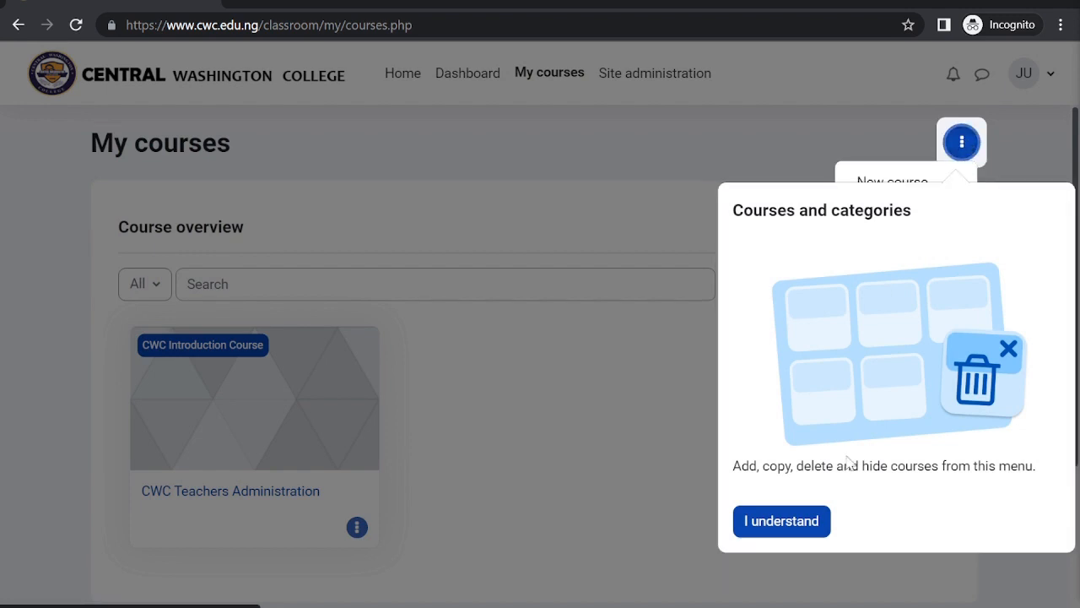
{"action": "left_click", "coordinate": [791, 530]}
{"action": "left_click", "coordinate": [960, 142]}
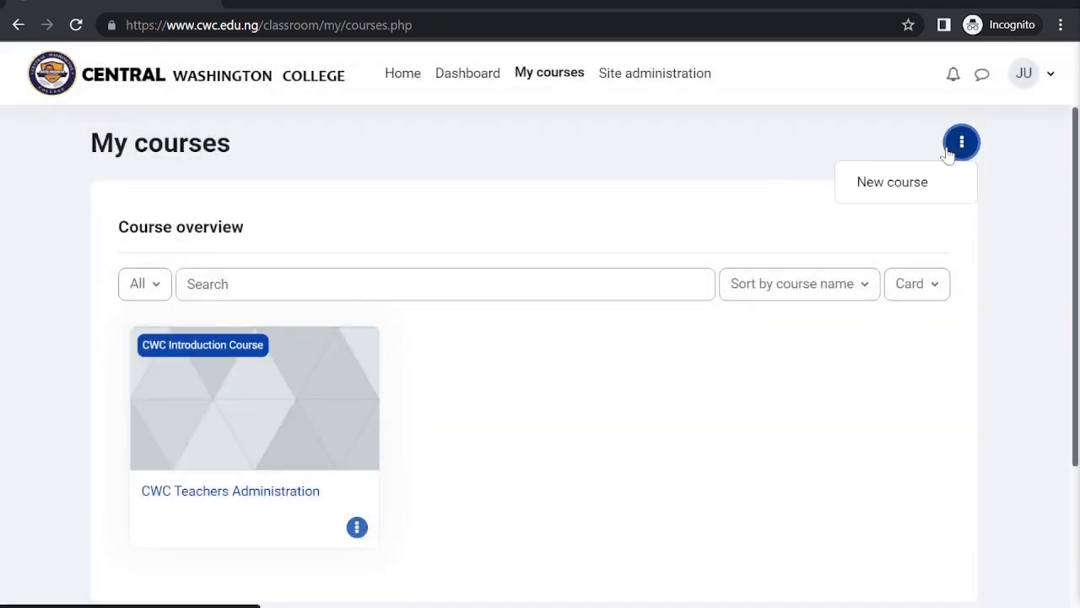
{"action": "left_click", "coordinate": [897, 184]}
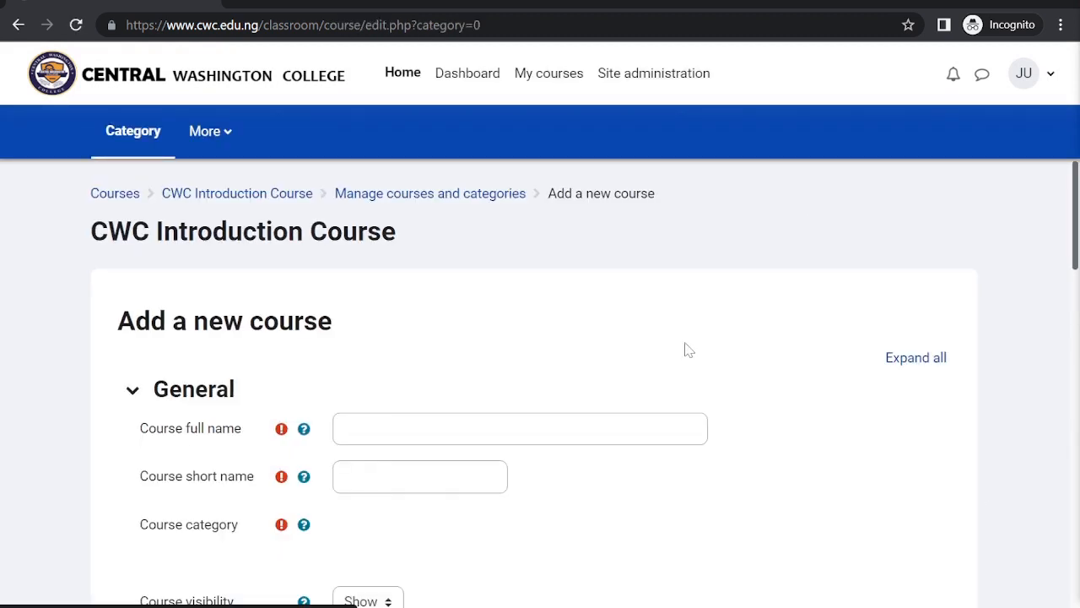
Step: Enter full name My first Course, short name MFC and ID number MFC101
{"action": "scroll", "coordinate": [700, 403], "scroll_direction": "down", "scroll_amount": 2}
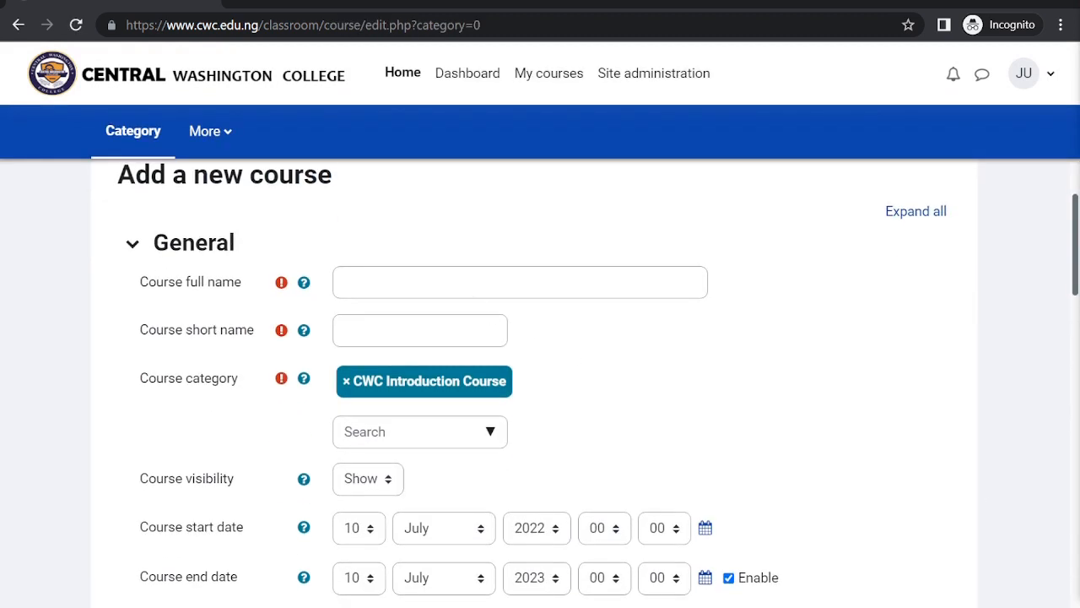
{"action": "left_click", "coordinate": [520, 283]}
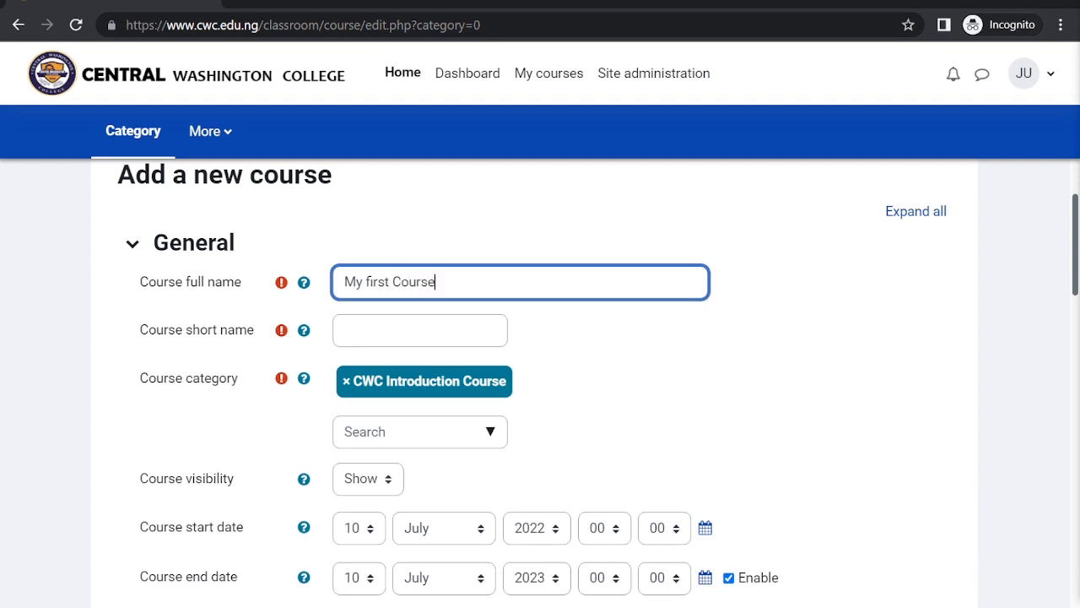
{"action": "left_click", "coordinate": [408, 325]}
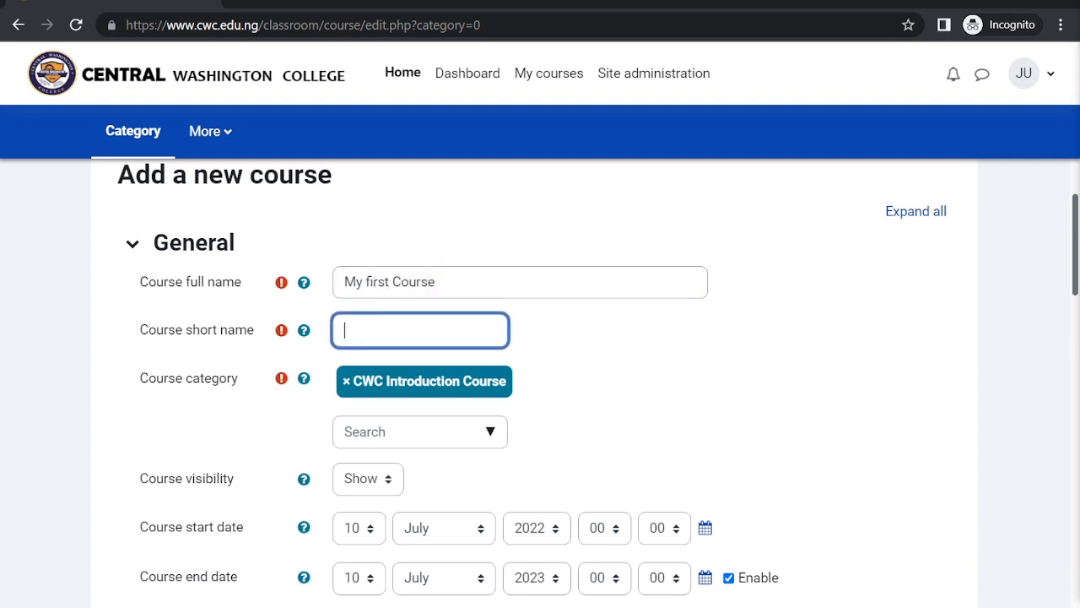
{"action": "type", "text": "MFC"}
{"action": "scroll", "coordinate": [398, 330], "scroll_direction": "down", "scroll_amount": 5}
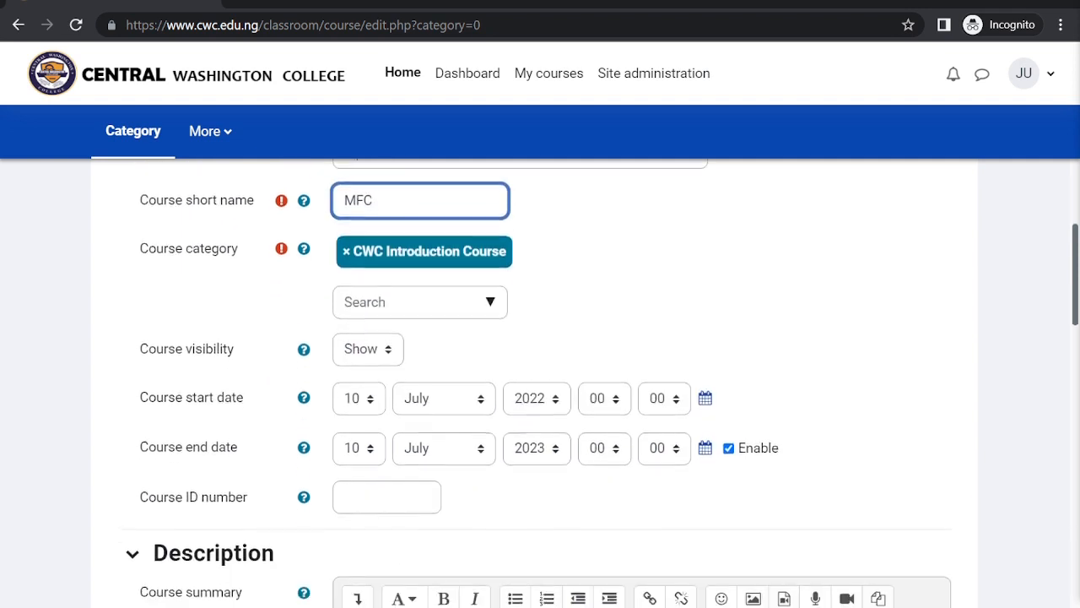
{"action": "left_click", "coordinate": [386, 234]}
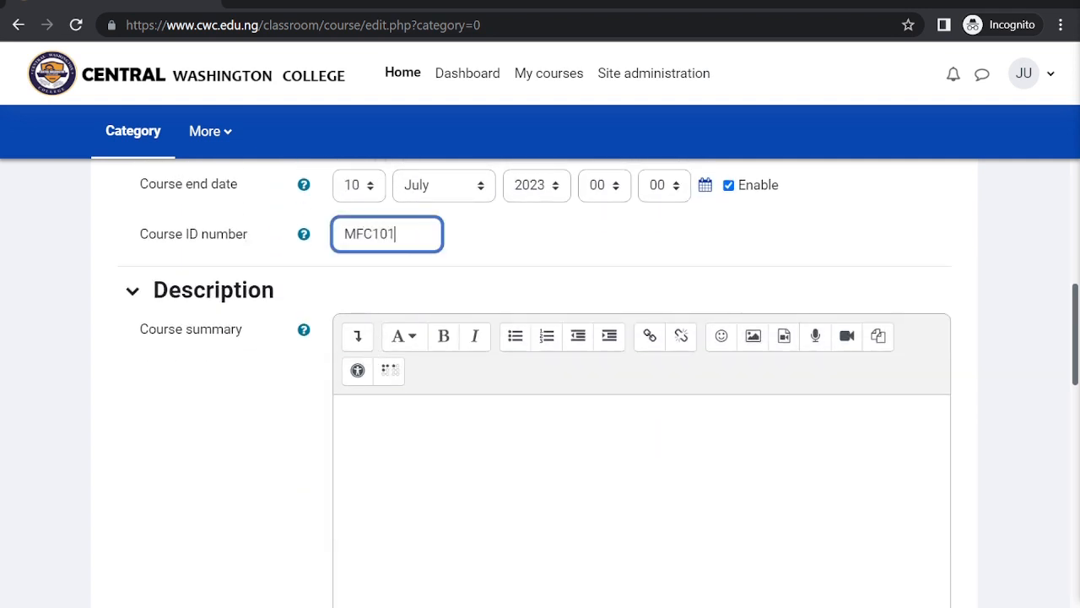
Step: Begin the course summary with 'Introducing myself to the'
{"action": "left_click", "coordinate": [338, 408]}
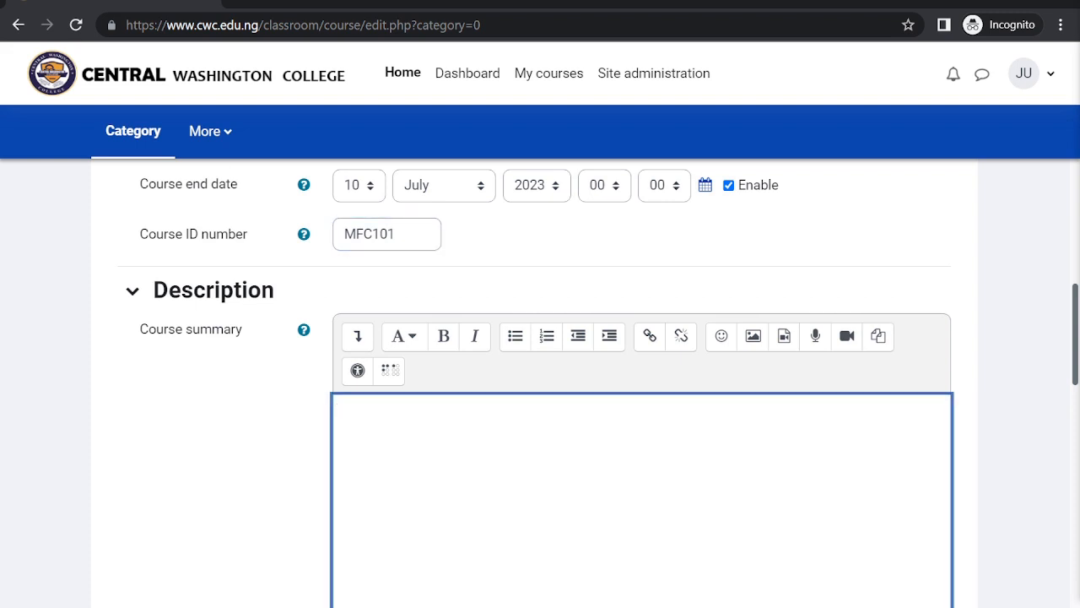
{"action": "type", "text": "Introducting my"}
{"action": "key", "text": "BackSpace"}
{"action": "key", "text": "BackSpace"}
{"action": "key", "text": "BackSpace"}
{"action": "key", "text": "BackSpace"}
{"action": "type", "text": "ing myself "}
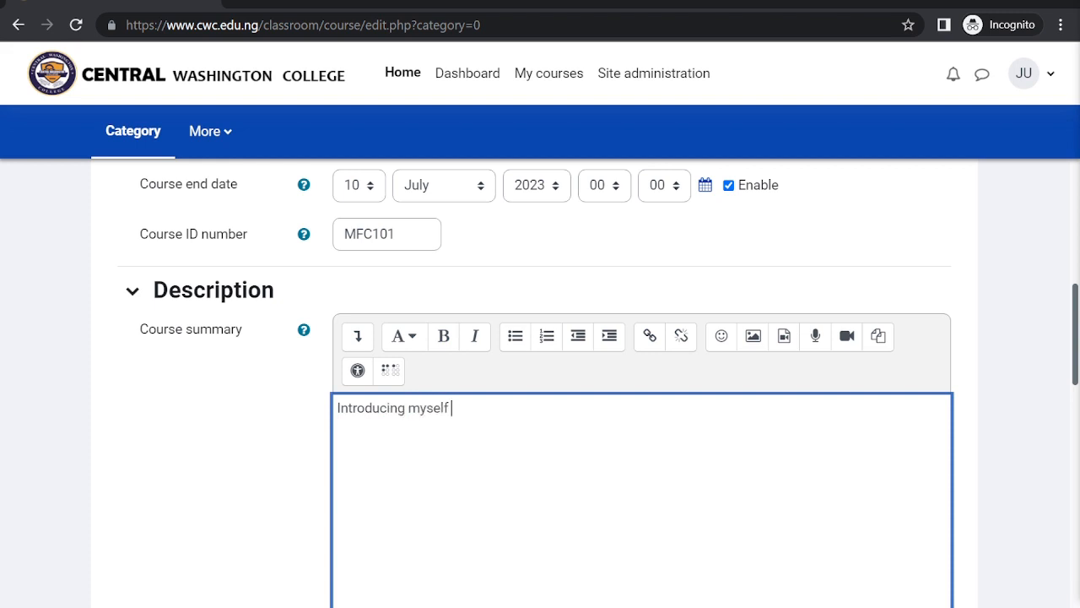
{"action": "type", "text": "to the students"}
{"action": "scroll", "coordinate": [540, 380], "scroll_direction": "down", "scroll_amount": 5}
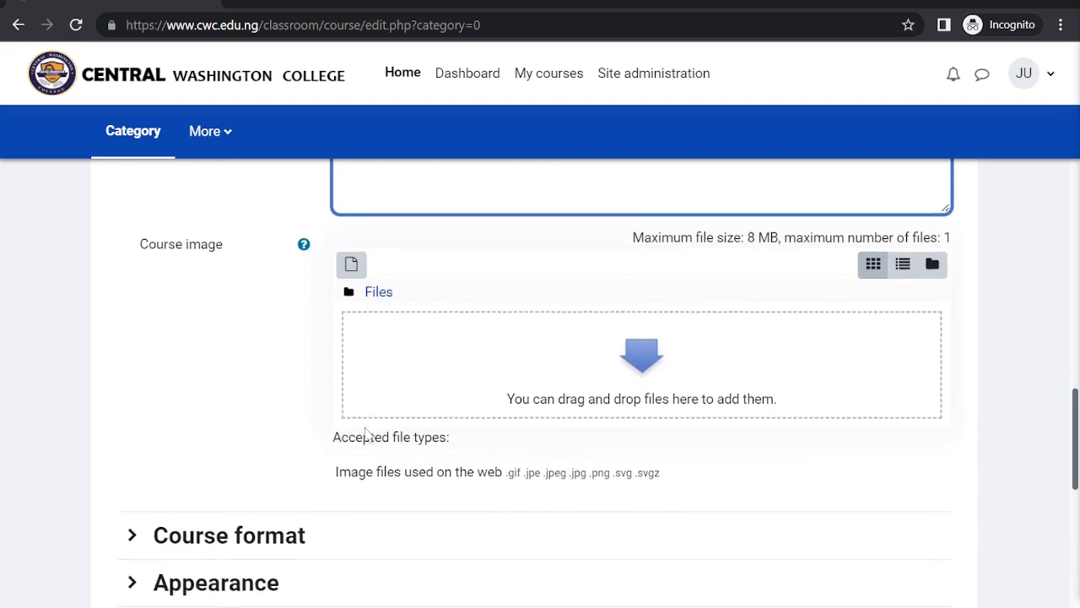
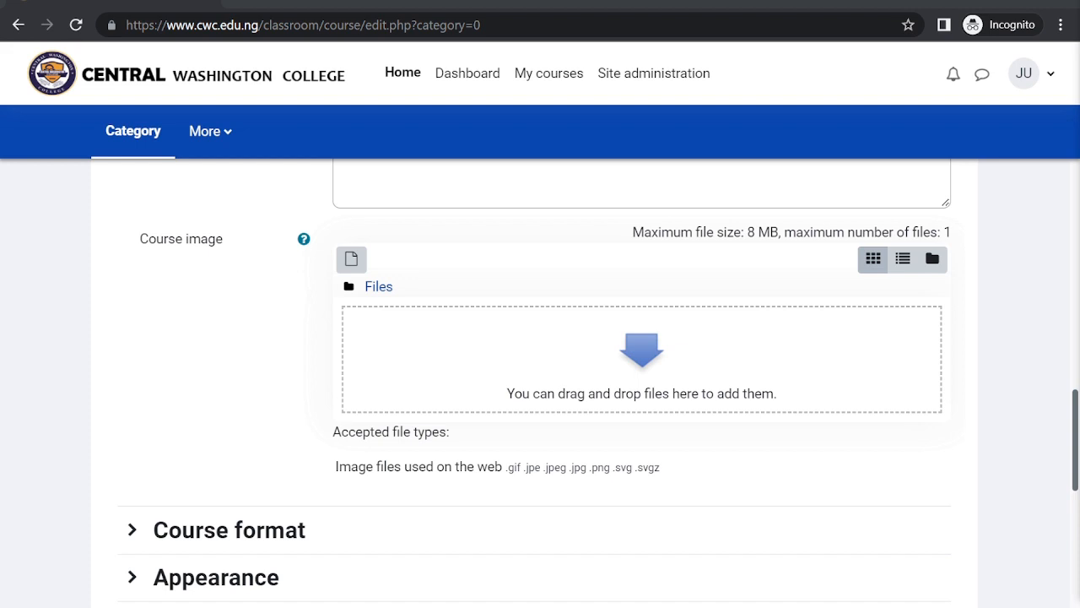
Step: Drop itz didee.png into the Course image area so it uploads as the course picture
{"action": "left_click_drag", "start_coordinate": [1079, 527], "coordinate": [545, 381]}
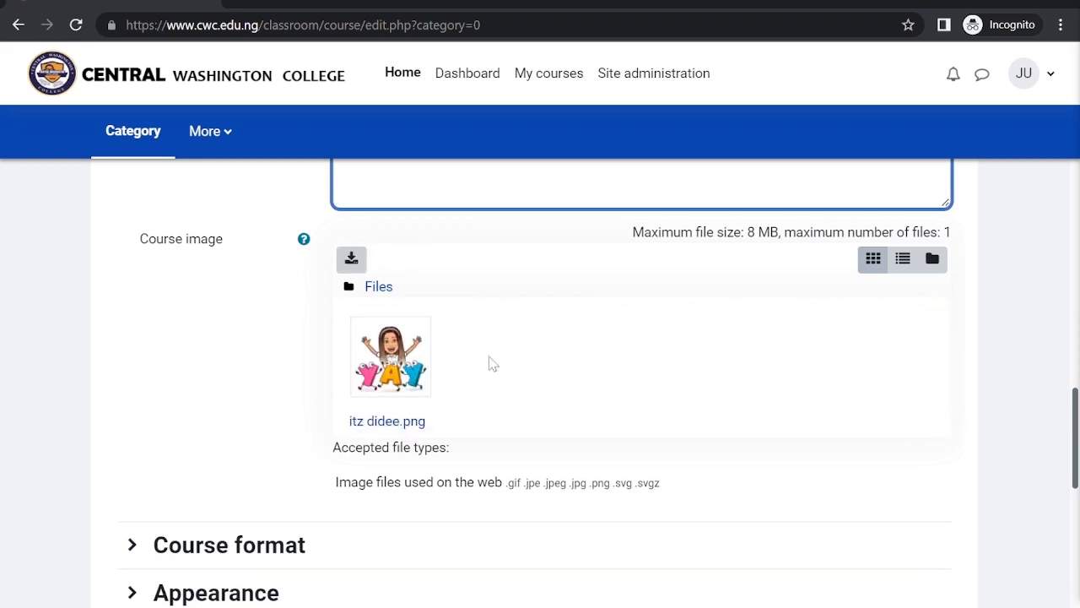
{"action": "scroll", "coordinate": [544, 407], "scroll_direction": "down", "scroll_amount": 1}
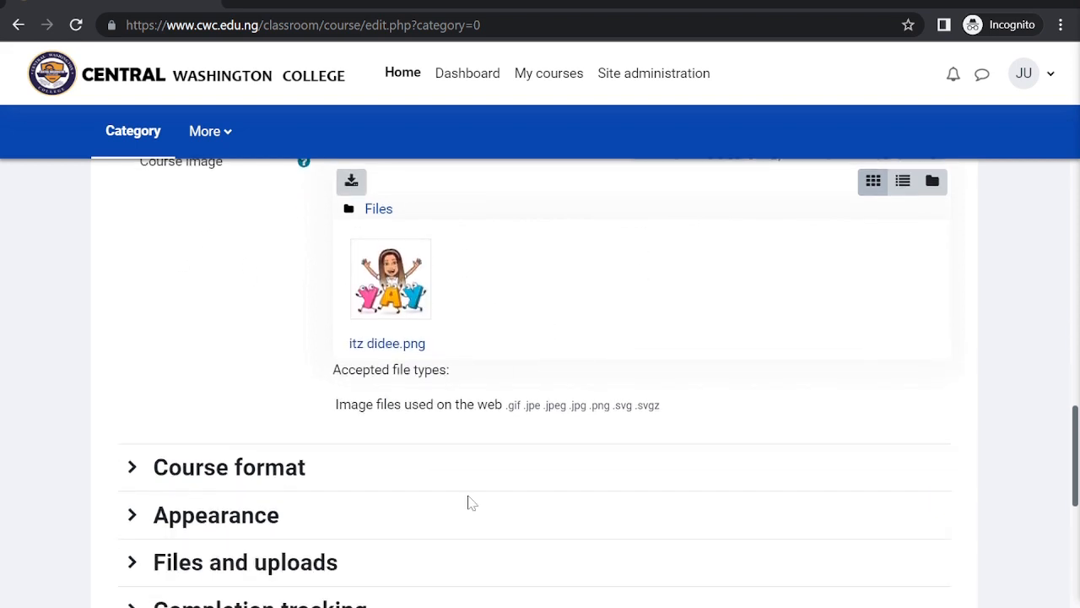
{"action": "scroll", "coordinate": [456, 486], "scroll_direction": "down", "scroll_amount": 2}
Step: In the Course format settings, switch the course format to Weekly format
{"action": "left_click", "coordinate": [241, 295]}
{"action": "scroll", "coordinate": [241, 293], "scroll_direction": "down", "scroll_amount": 1}
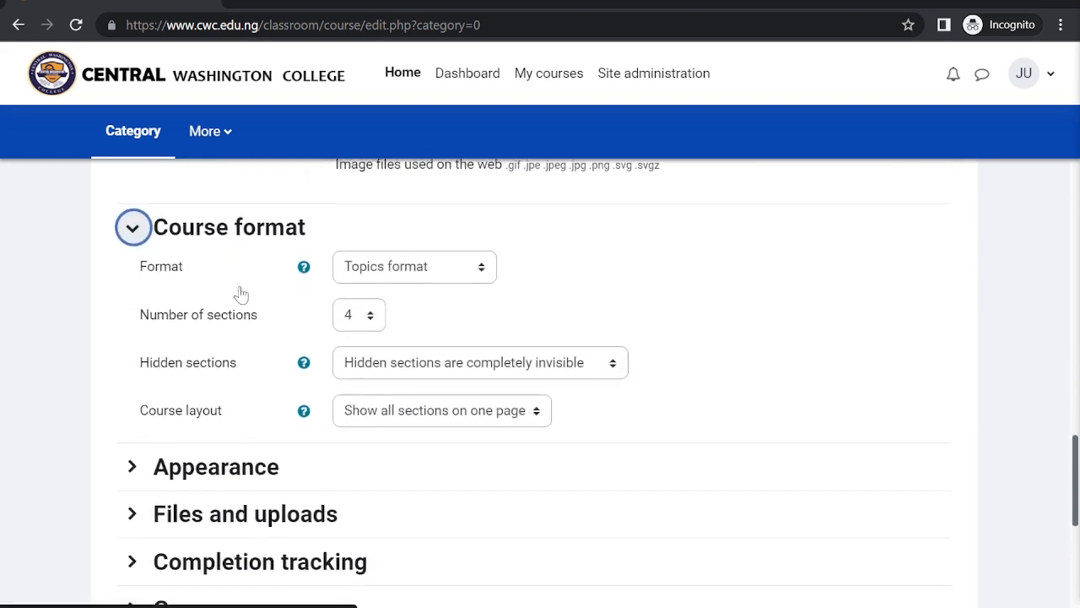
{"action": "scroll", "coordinate": [241, 293], "scroll_direction": "down", "scroll_amount": 1}
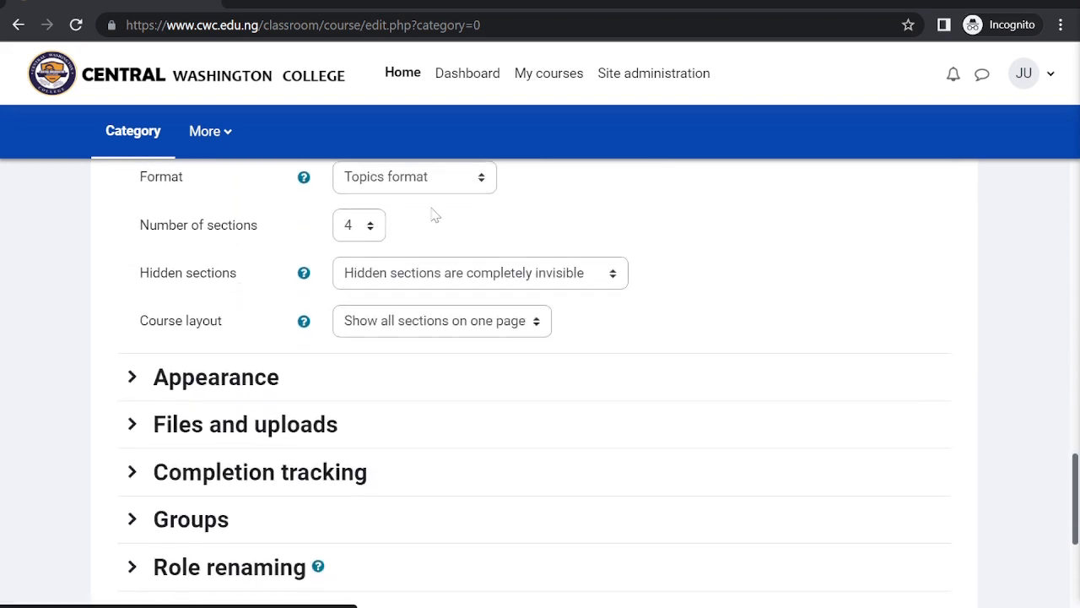
{"action": "left_click", "coordinate": [353, 235]}
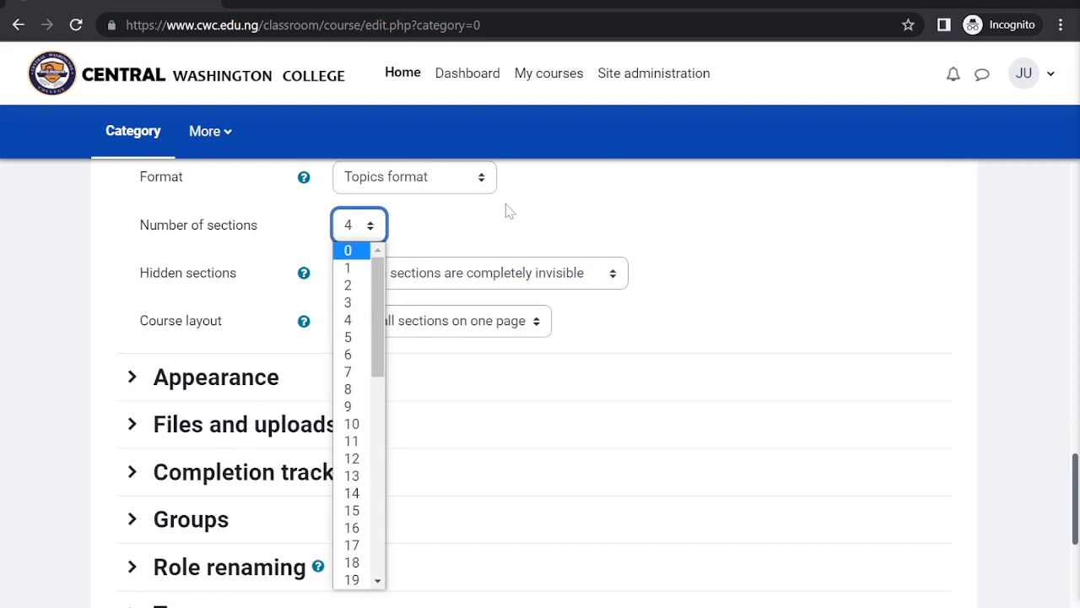
{"action": "scroll", "coordinate": [509, 210], "scroll_direction": "up", "scroll_amount": 1}
{"action": "left_click", "coordinate": [400, 245]}
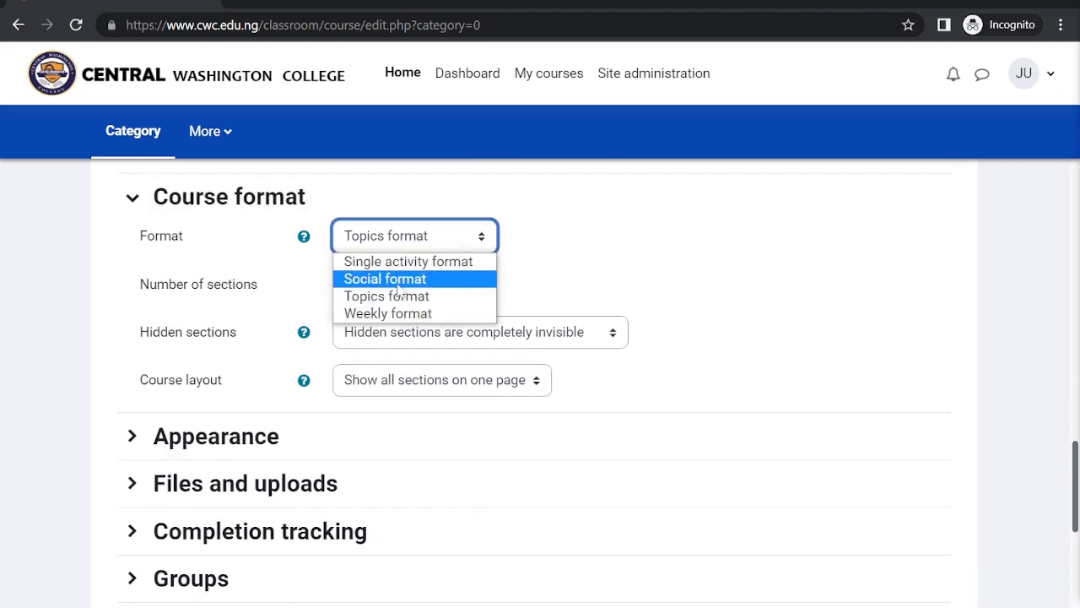
{"action": "scroll", "coordinate": [396, 283], "scroll_direction": "up", "scroll_amount": 1}
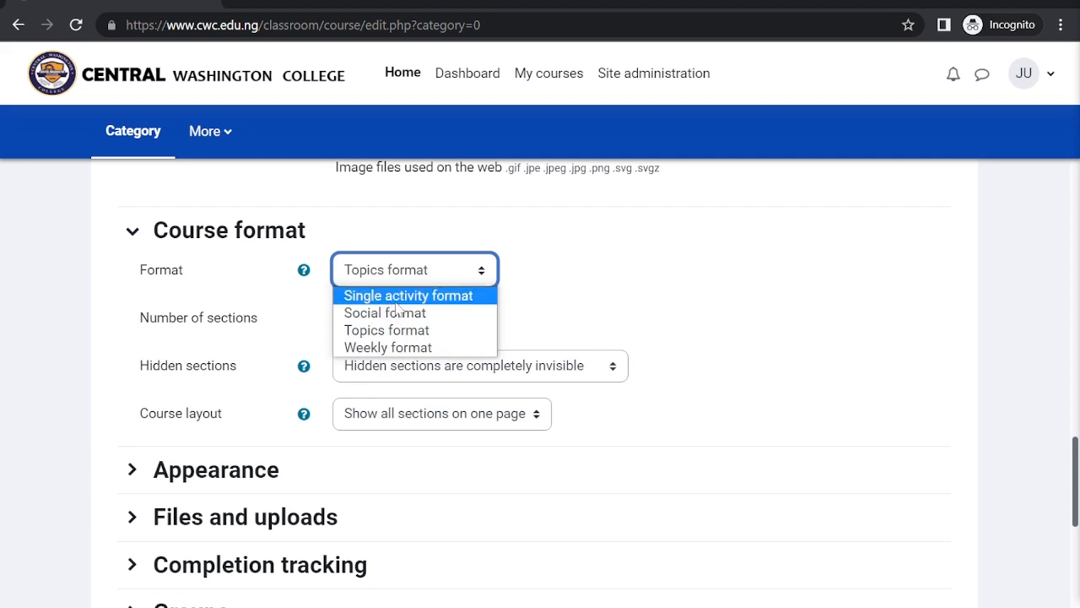
{"action": "scroll", "coordinate": [407, 304], "scroll_direction": "down", "scroll_amount": 1}
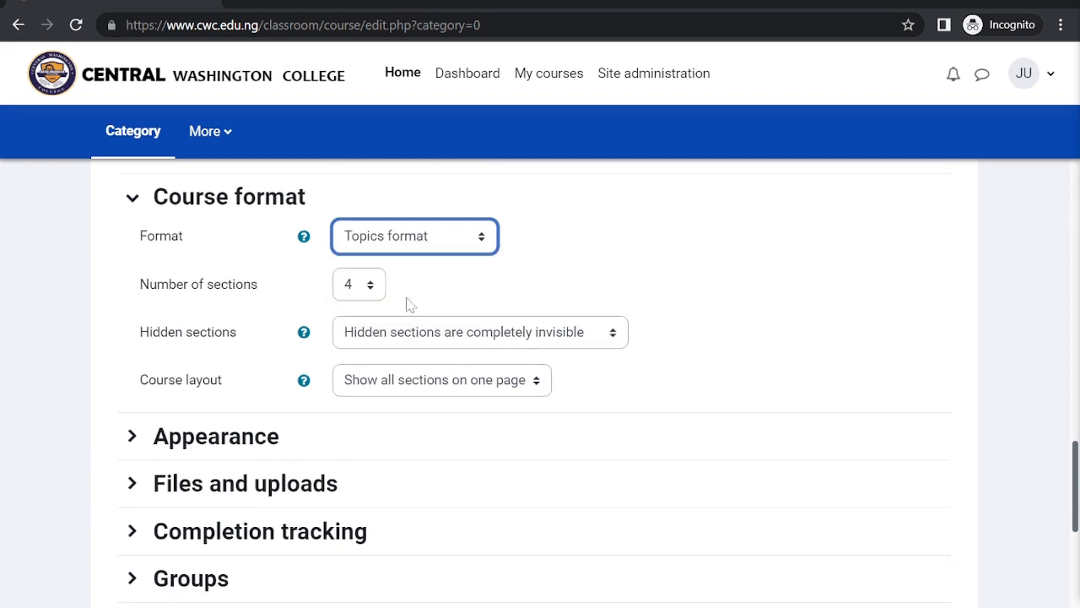
{"action": "left_click", "coordinate": [410, 248]}
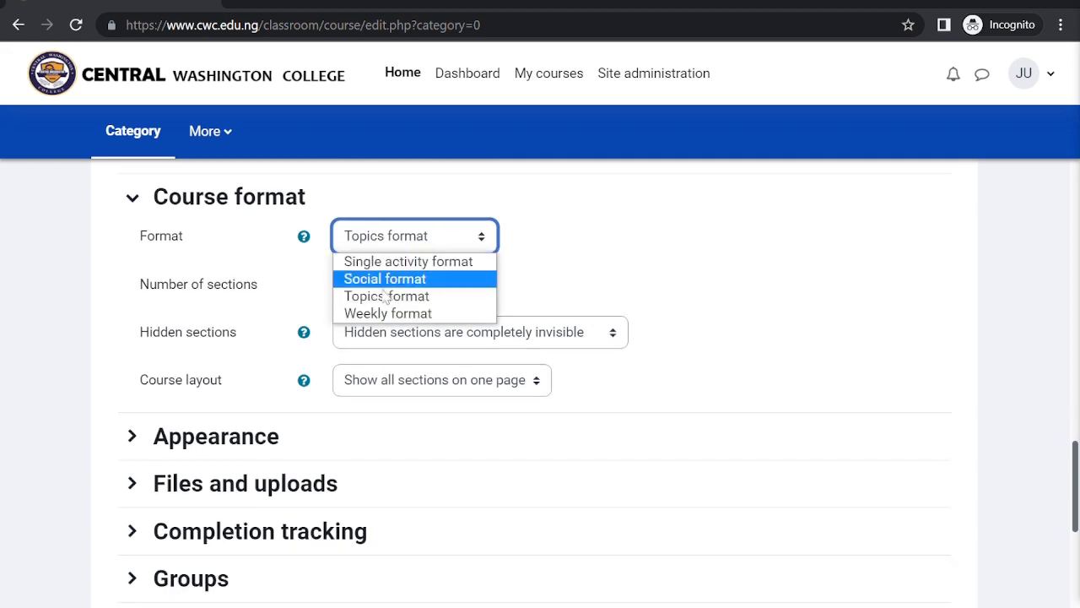
{"action": "left_click", "coordinate": [377, 314]}
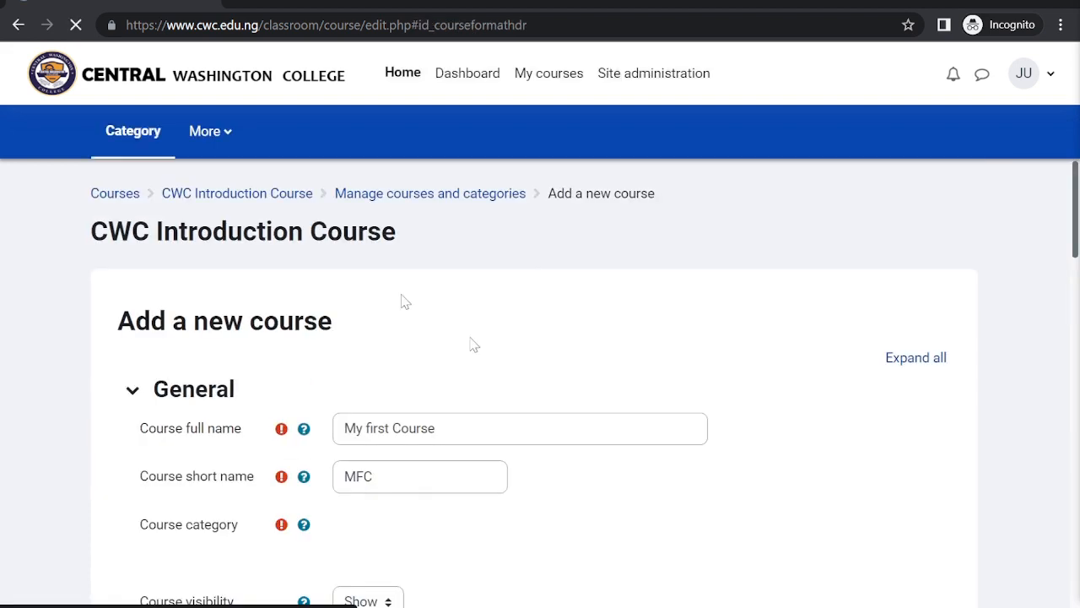
Step: Set the number of sections to 5 and expand the Appearance settings
{"action": "scroll", "coordinate": [530, 403], "scroll_direction": "down", "scroll_amount": 1}
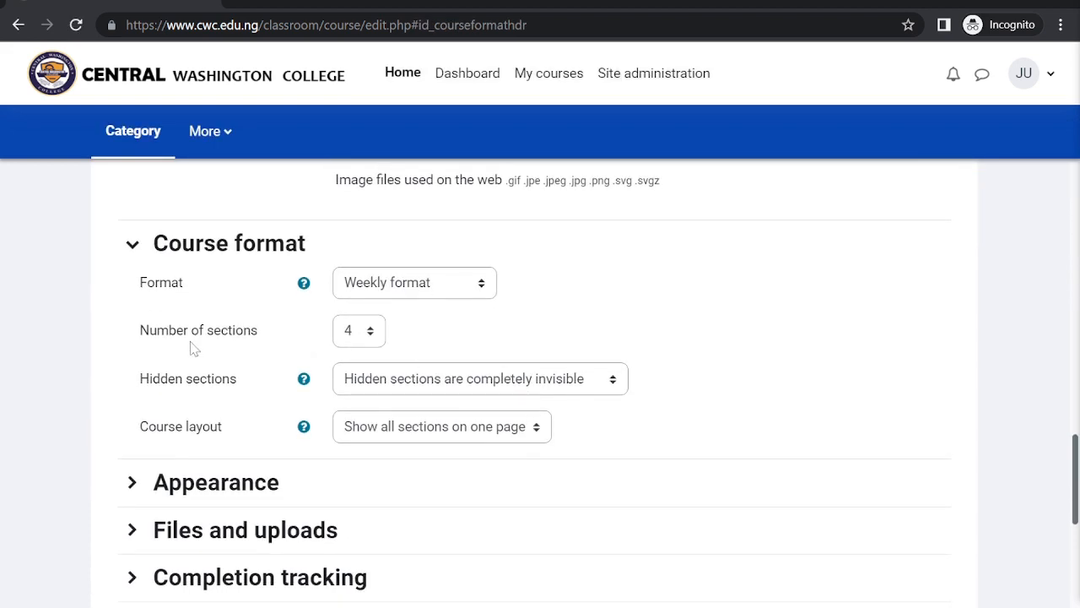
{"action": "left_click", "coordinate": [372, 335]}
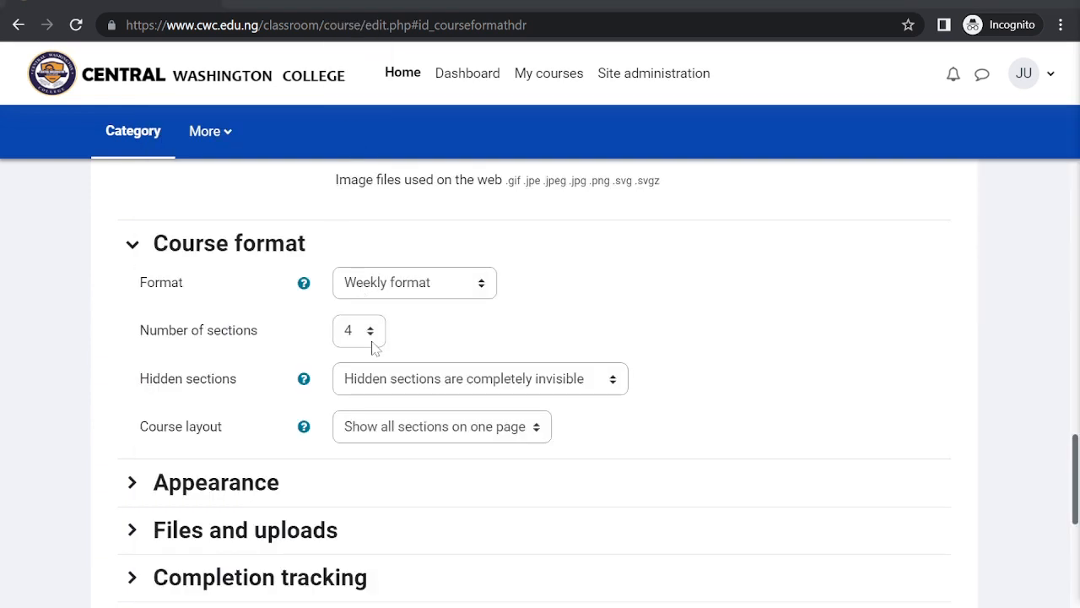
{"action": "left_click", "coordinate": [372, 341]}
{"action": "left_click", "coordinate": [352, 73]}
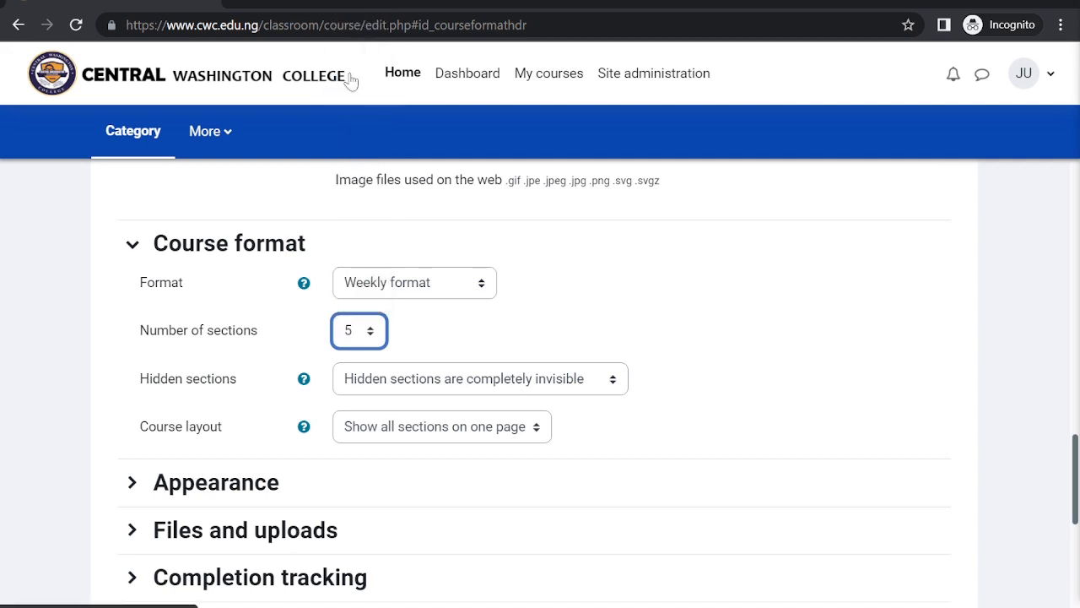
{"action": "left_click", "coordinate": [372, 341]}
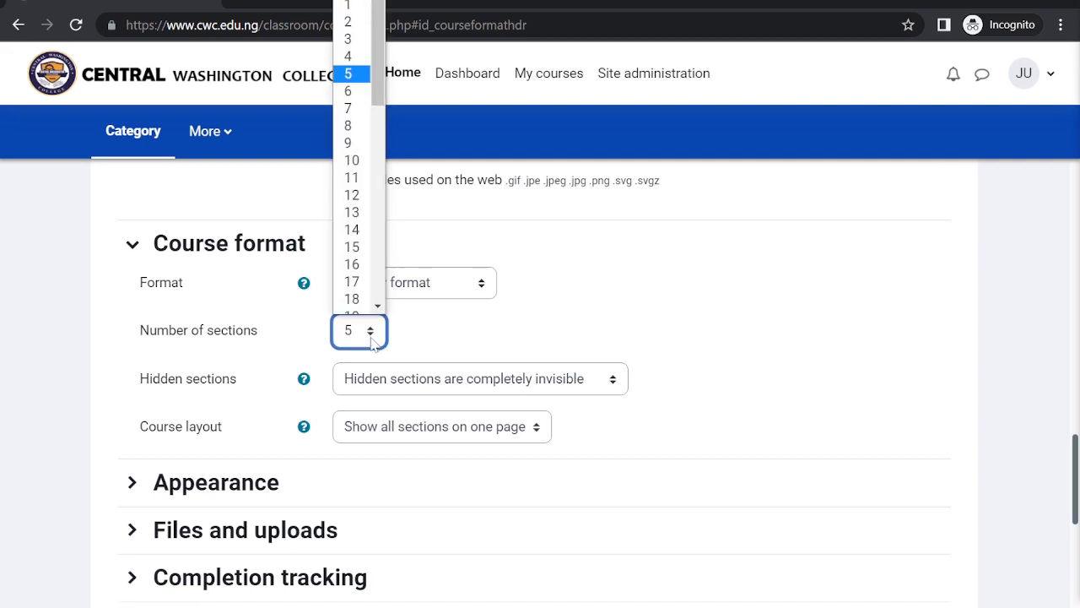
{"action": "left_click", "coordinate": [372, 341]}
{"action": "left_click", "coordinate": [374, 334]}
{"action": "left_click", "coordinate": [372, 335]}
{"action": "left_click", "coordinate": [372, 335]}
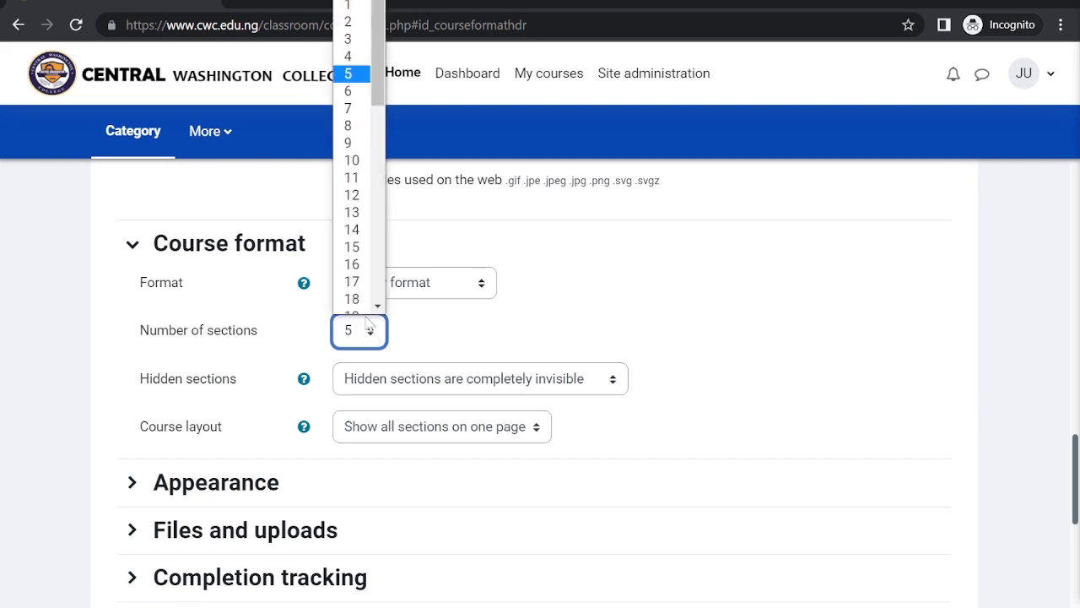
{"action": "left_click", "coordinate": [353, 82]}
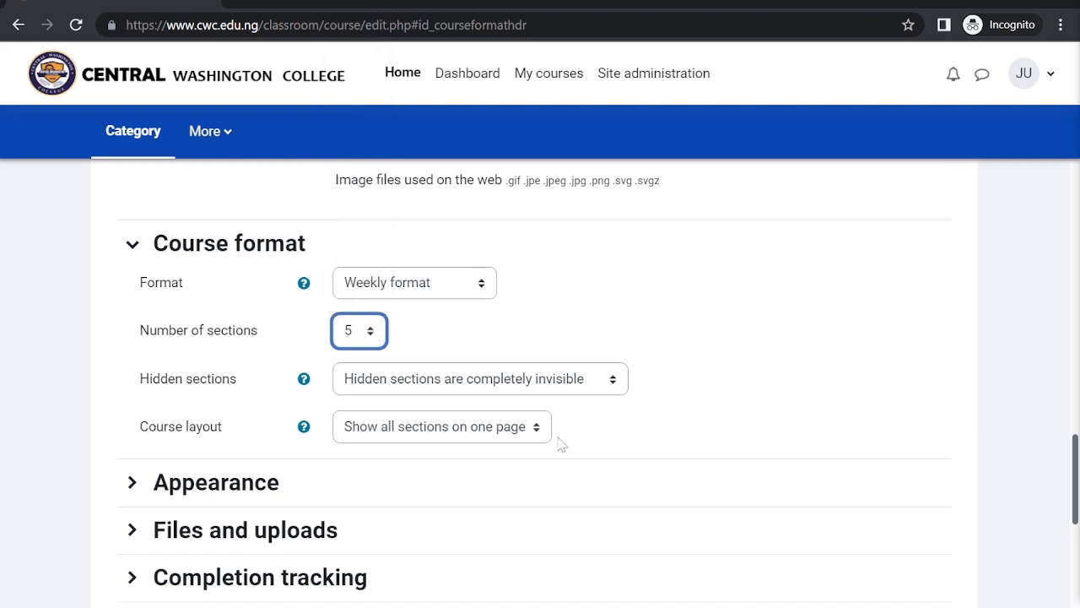
{"action": "scroll", "coordinate": [558, 441], "scroll_direction": "down", "scroll_amount": 2}
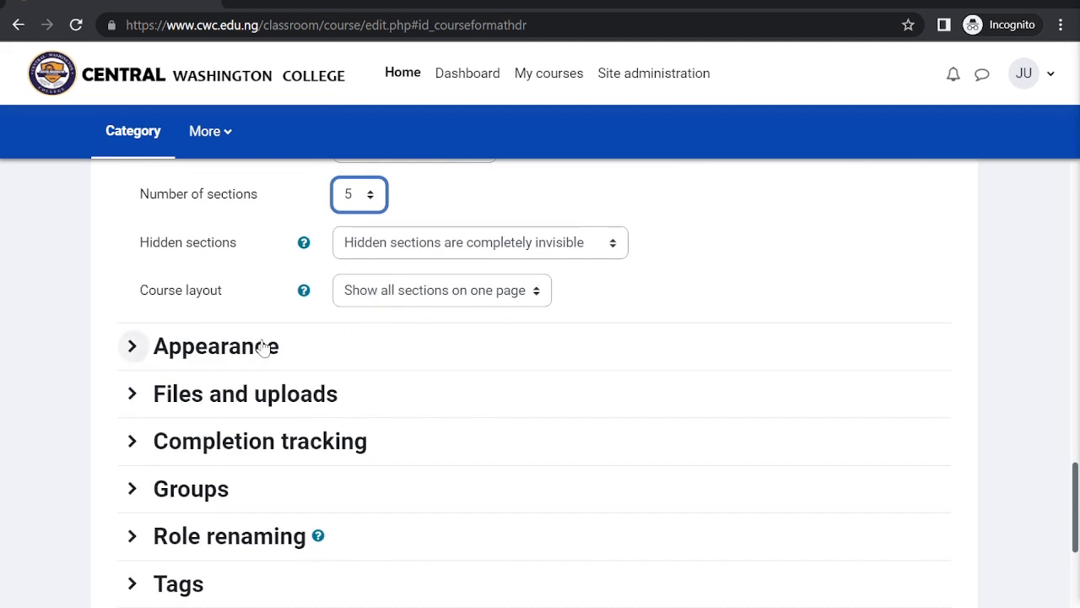
{"action": "left_click", "coordinate": [207, 353]}
{"action": "scroll", "coordinate": [211, 349], "scroll_direction": "down", "scroll_amount": 2}
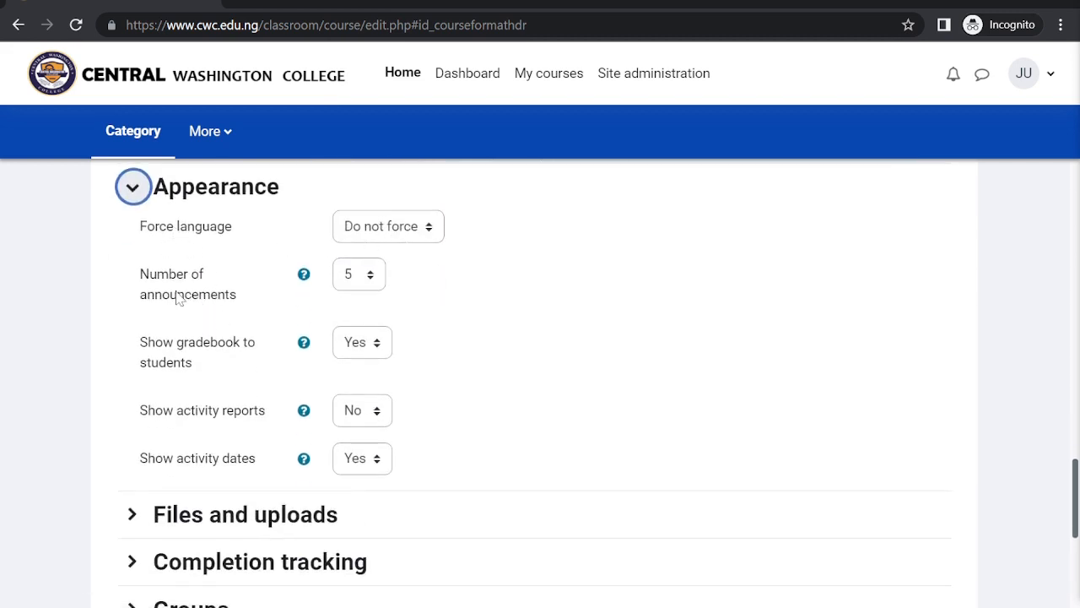
Step: Set Number of announcements to 2 and Show activity reports to Yes
{"action": "left_click", "coordinate": [369, 283]}
{"action": "left_click", "coordinate": [359, 335]}
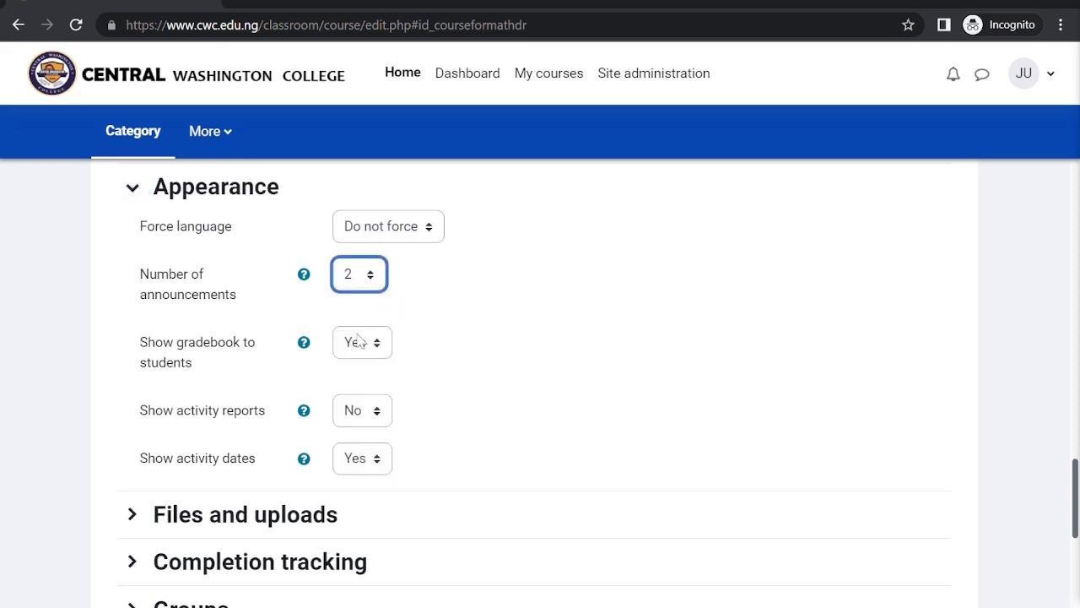
{"action": "scroll", "coordinate": [177, 378], "scroll_direction": "down", "scroll_amount": 1}
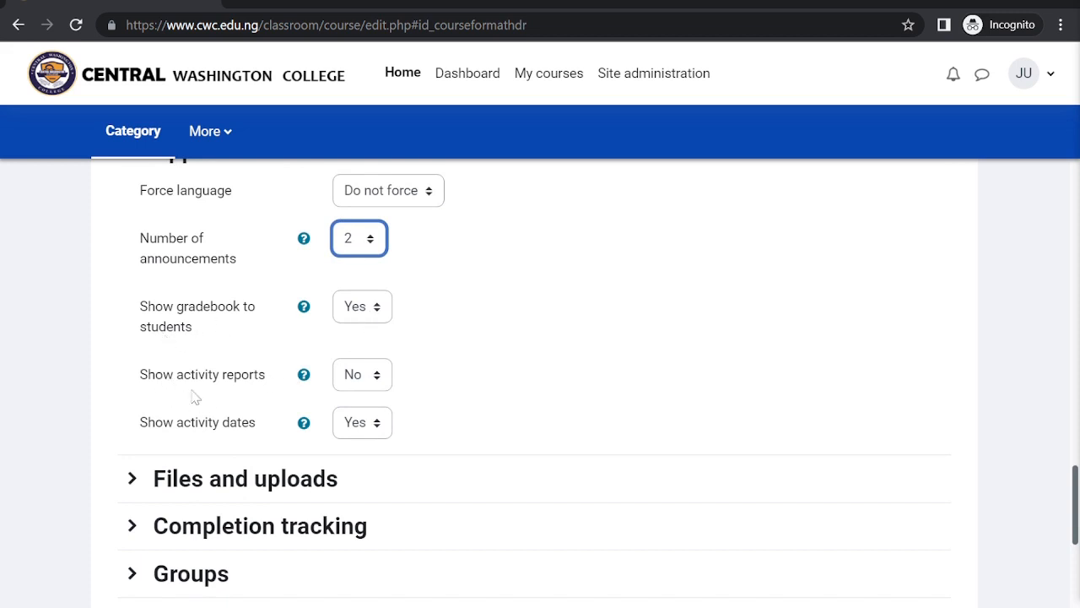
{"action": "left_click", "coordinate": [362, 385]}
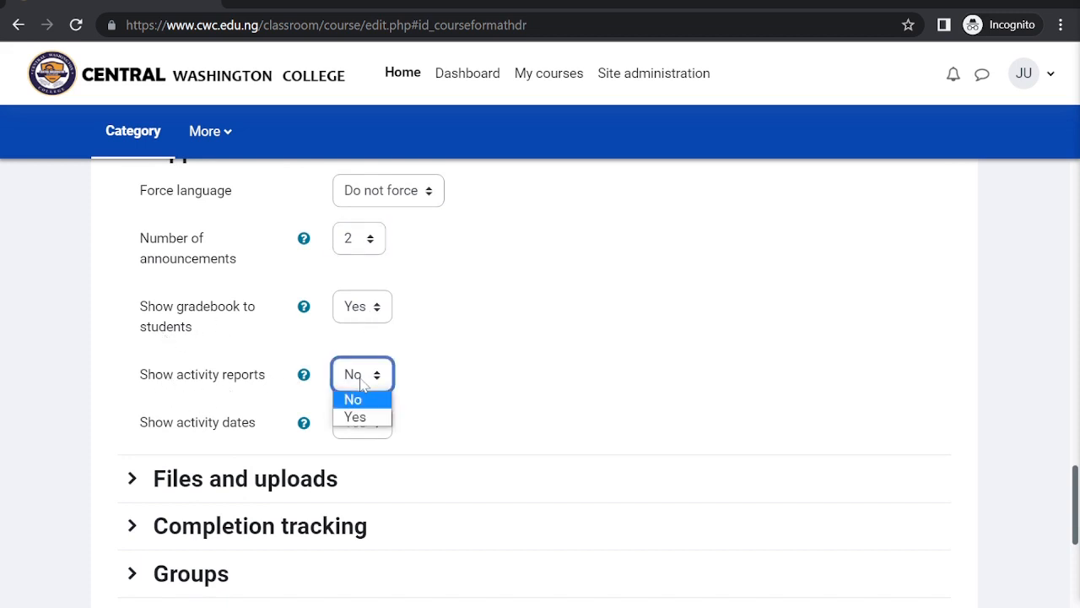
{"action": "left_click", "coordinate": [356, 416]}
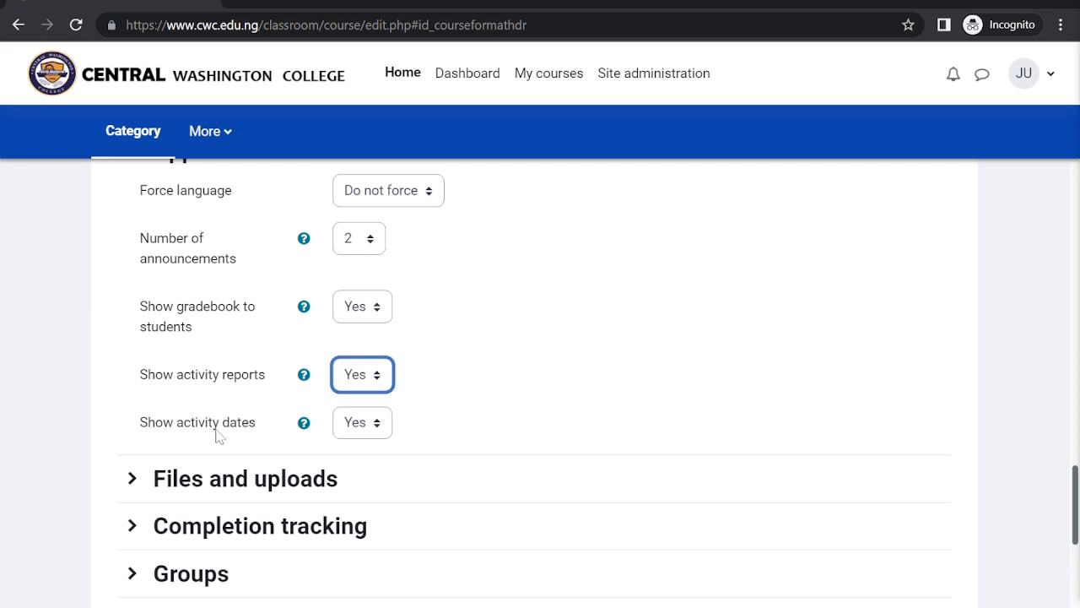
Step: Under Files and uploads, cap the maximum upload size at 1 MB
{"action": "scroll", "coordinate": [228, 437], "scroll_direction": "down", "scroll_amount": 1}
{"action": "scroll", "coordinate": [538, 367], "scroll_direction": "down", "scroll_amount": 3}
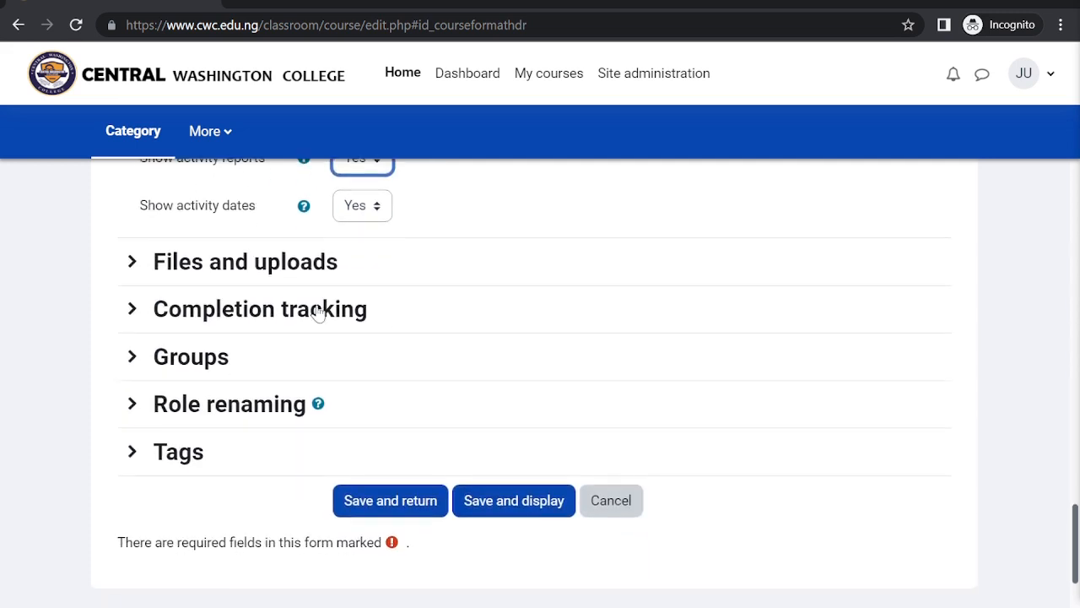
{"action": "left_click", "coordinate": [229, 270]}
{"action": "left_click", "coordinate": [467, 306]}
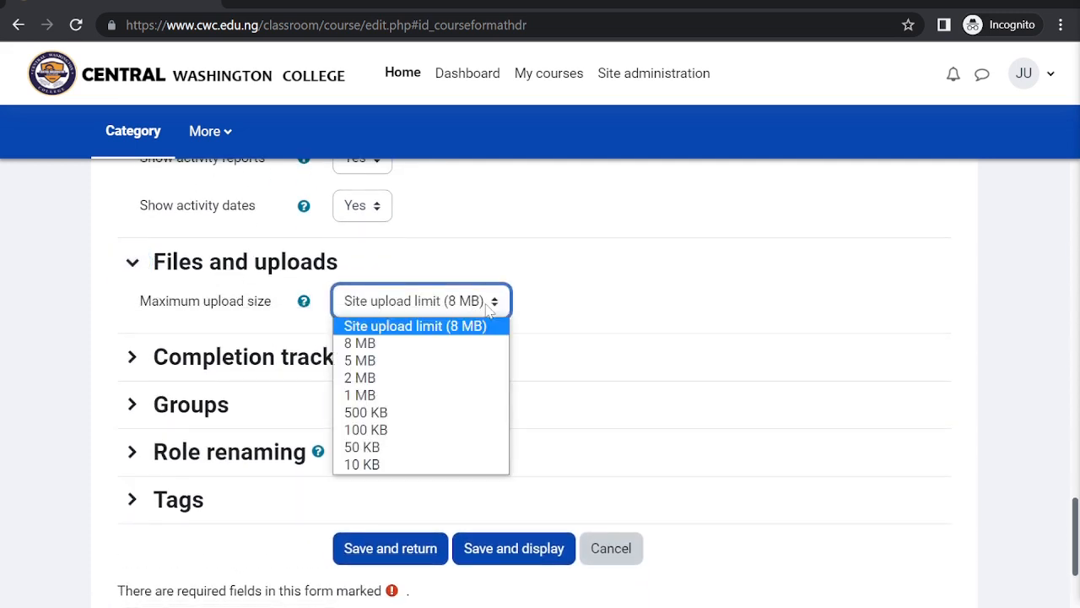
{"action": "left_click", "coordinate": [363, 394]}
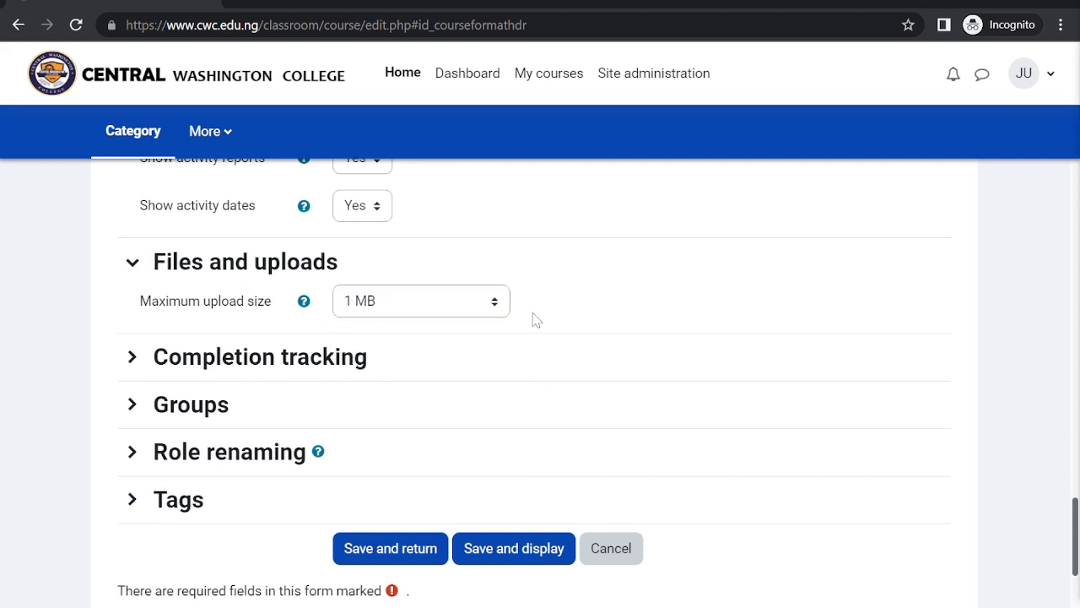
{"action": "scroll", "coordinate": [533, 319], "scroll_direction": "down", "scroll_amount": 3}
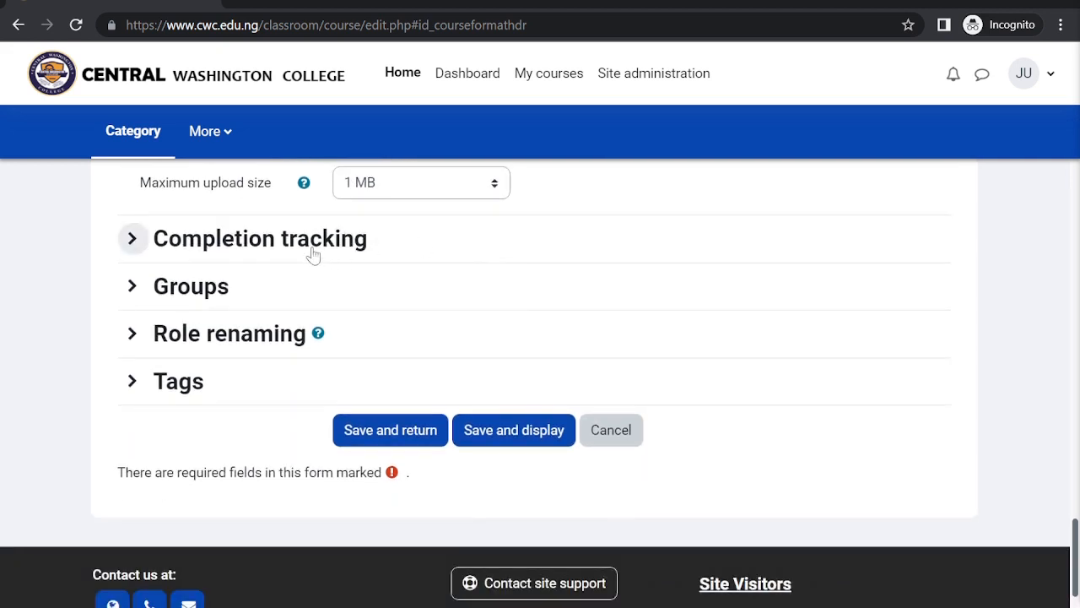
Step: Set Group mode to Separate groups and Force group mode to Yes
{"action": "left_click", "coordinate": [133, 239]}
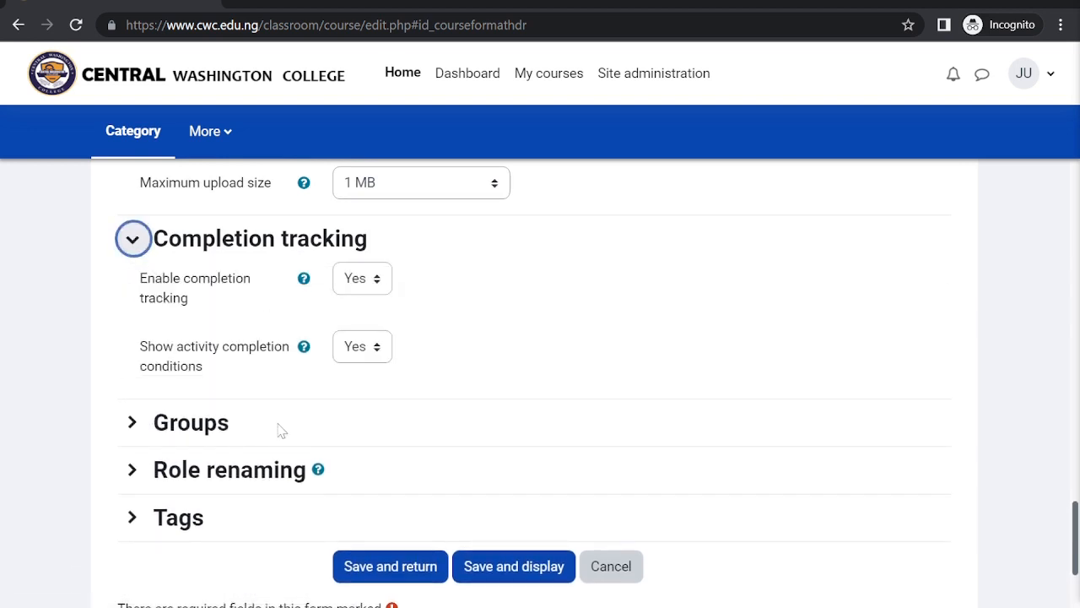
{"action": "scroll", "coordinate": [279, 427], "scroll_direction": "down", "scroll_amount": 3}
{"action": "left_click", "coordinate": [133, 304]}
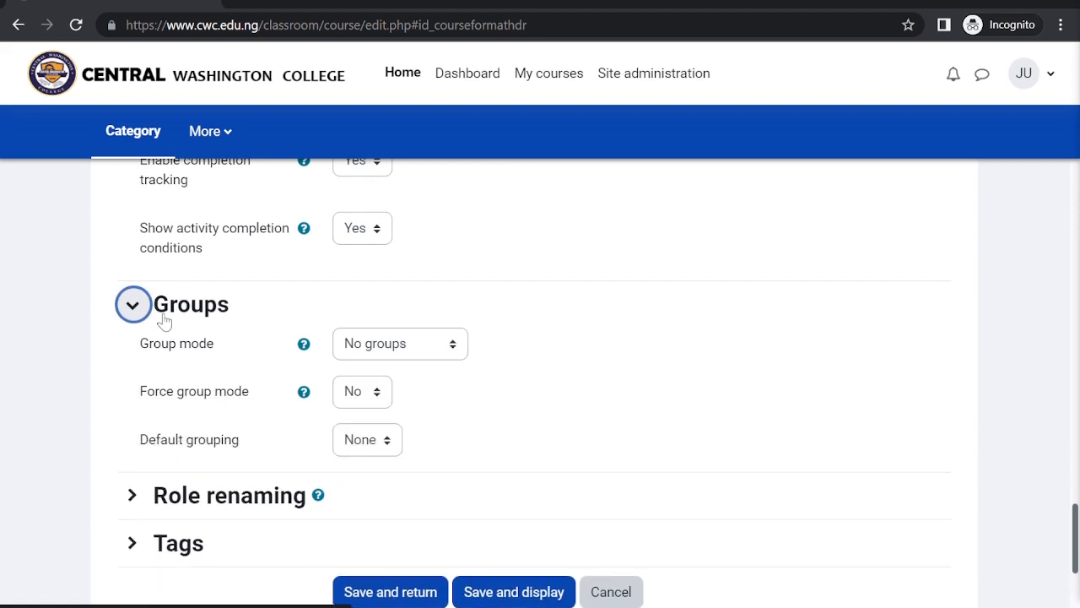
{"action": "left_click", "coordinate": [441, 348]}
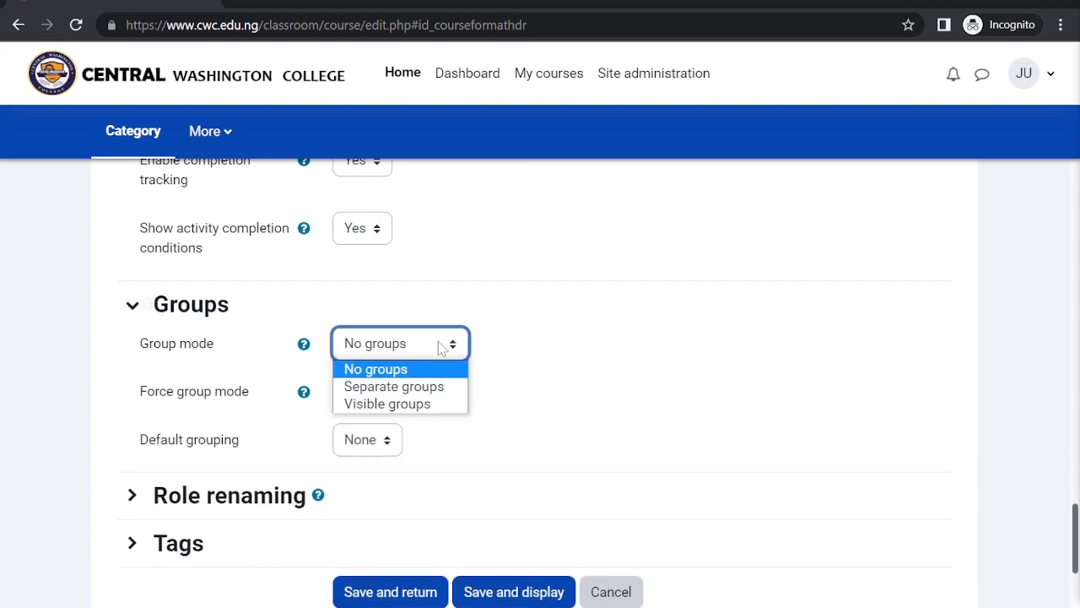
{"action": "left_click", "coordinate": [427, 390]}
{"action": "scroll", "coordinate": [430, 398], "scroll_direction": "down", "scroll_amount": 1}
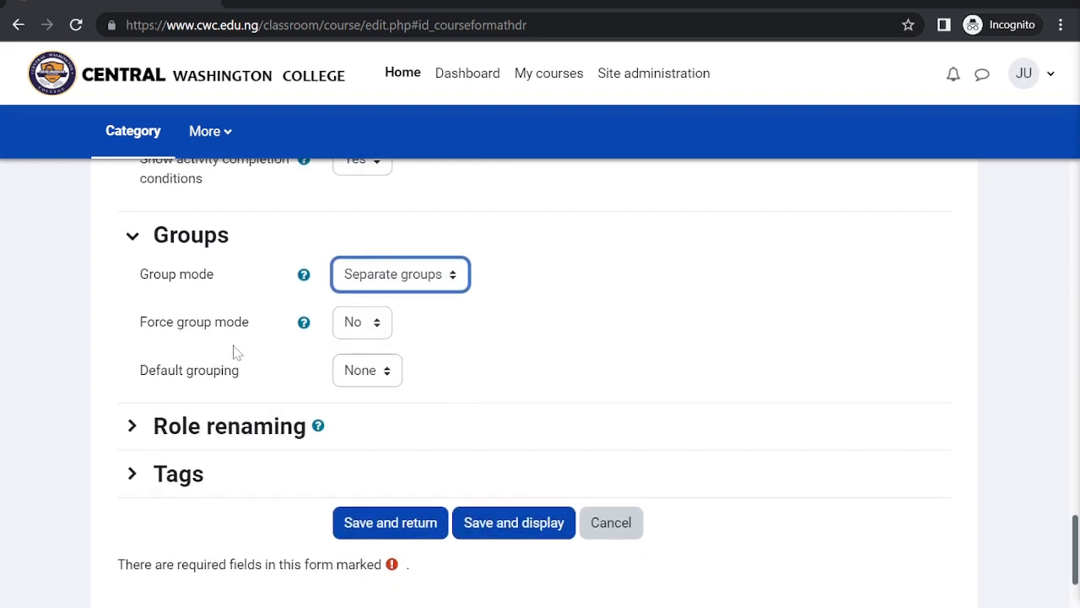
{"action": "left_click", "coordinate": [349, 323]}
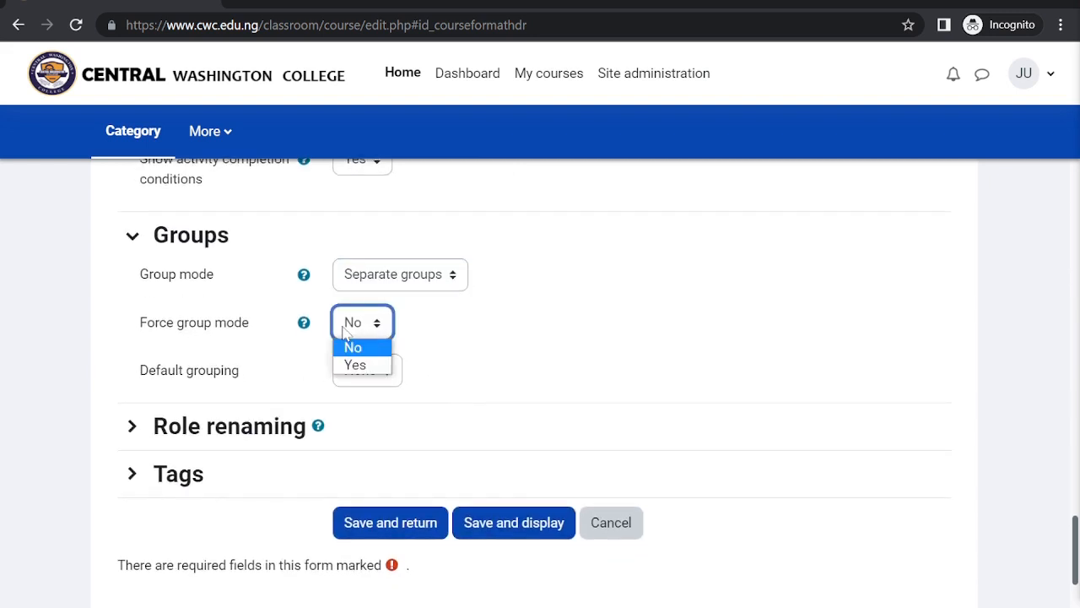
{"action": "left_click", "coordinate": [356, 365]}
Step: Keep None as default grouping, review Role renaming and Tags, then save and return
{"action": "scroll", "coordinate": [390, 256], "scroll_direction": "down", "scroll_amount": 3}
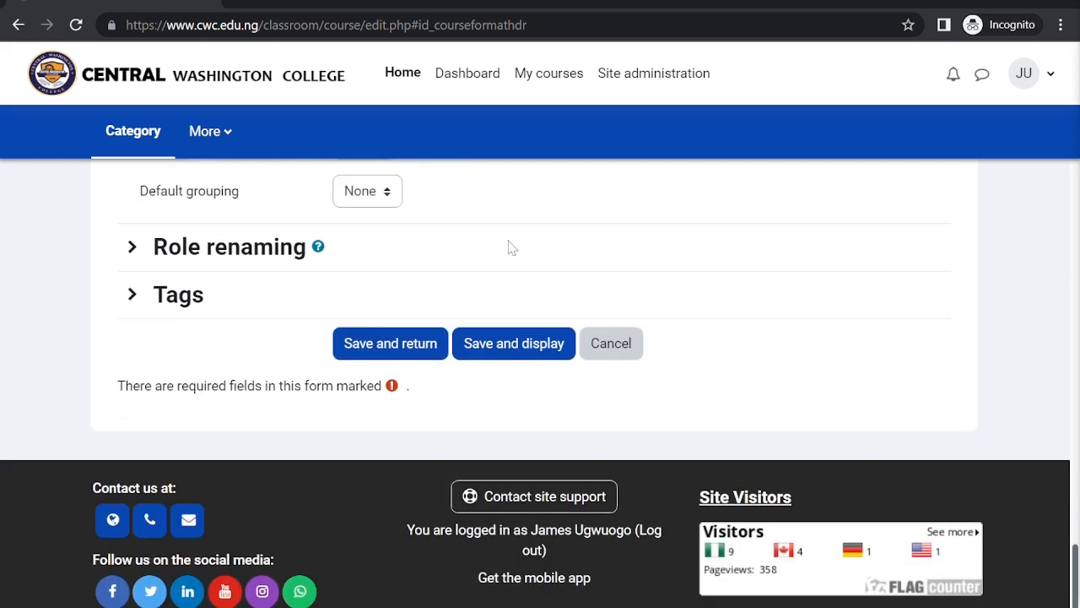
{"action": "scroll", "coordinate": [508, 248], "scroll_direction": "up", "scroll_amount": 2}
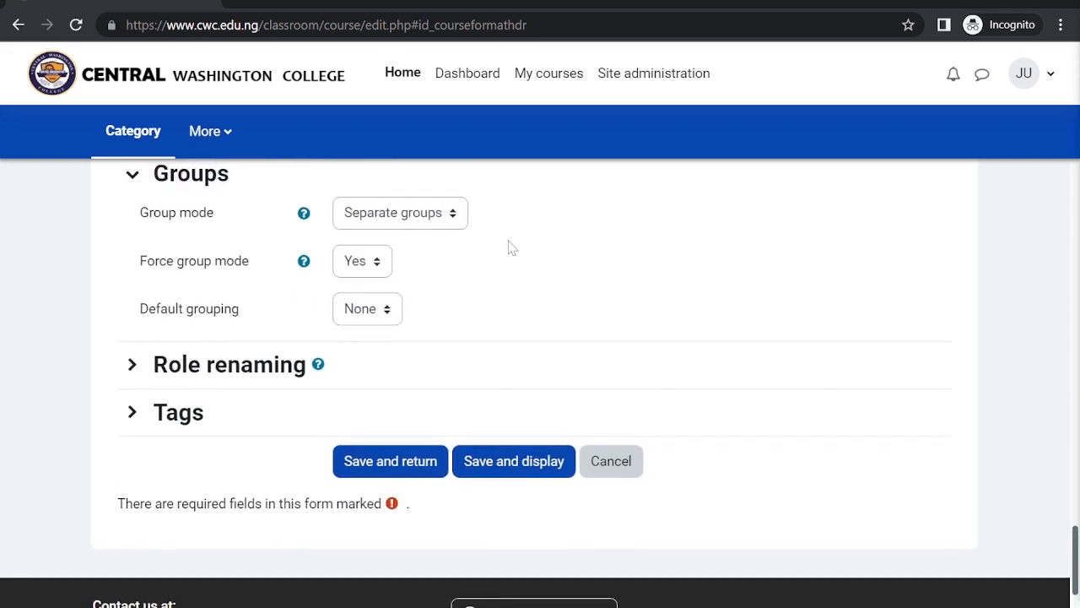
{"action": "left_click", "coordinate": [346, 323]}
{"action": "left_click", "coordinate": [357, 334]}
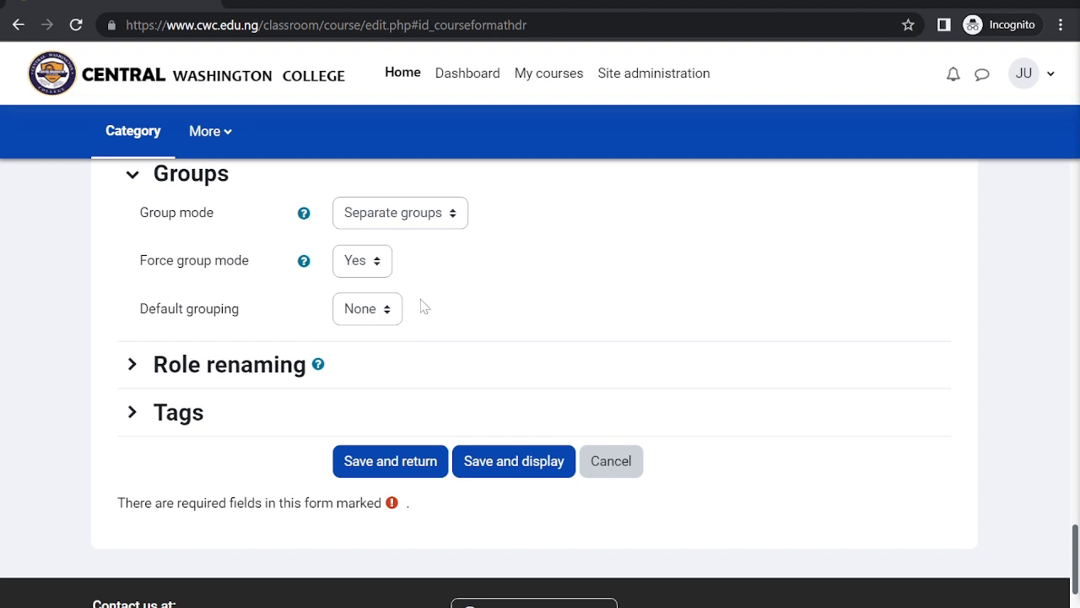
{"action": "left_click", "coordinate": [142, 374]}
{"action": "scroll", "coordinate": [140, 374], "scroll_direction": "down", "scroll_amount": 2}
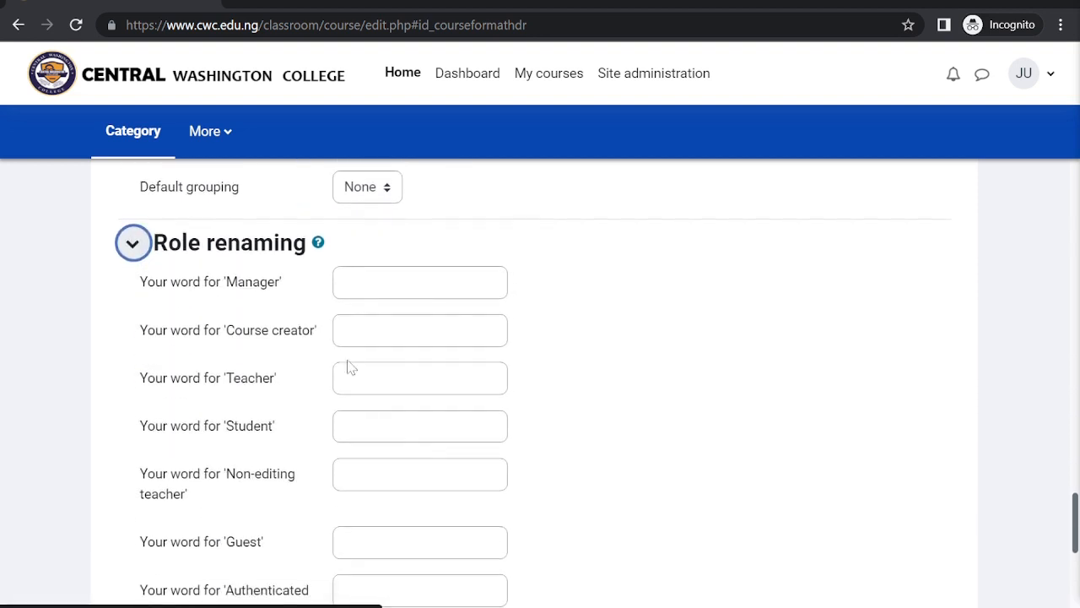
{"action": "left_click", "coordinate": [134, 243]}
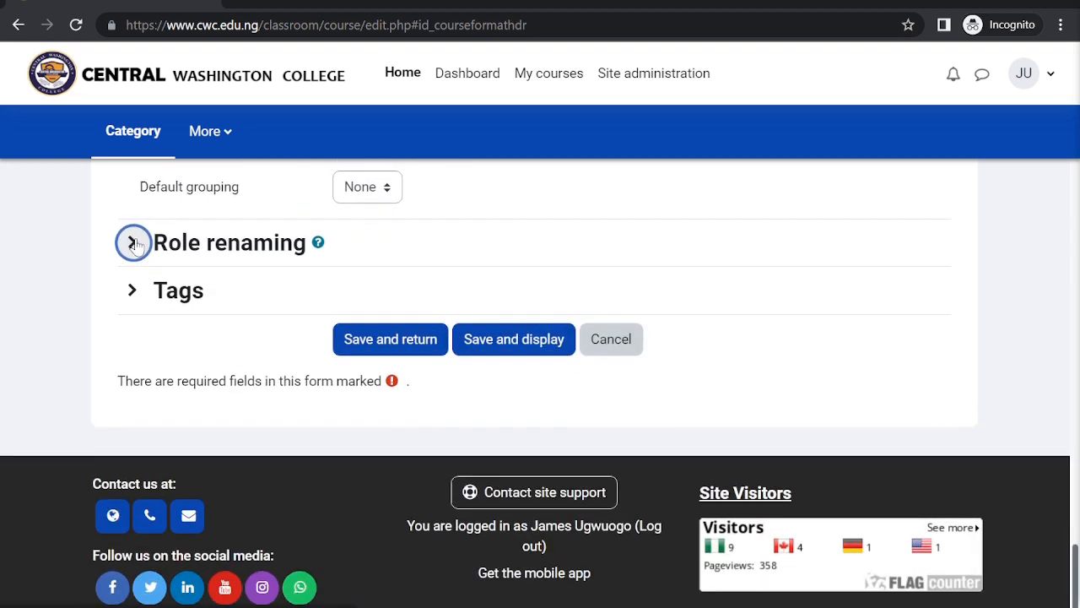
{"action": "left_click", "coordinate": [132, 291]}
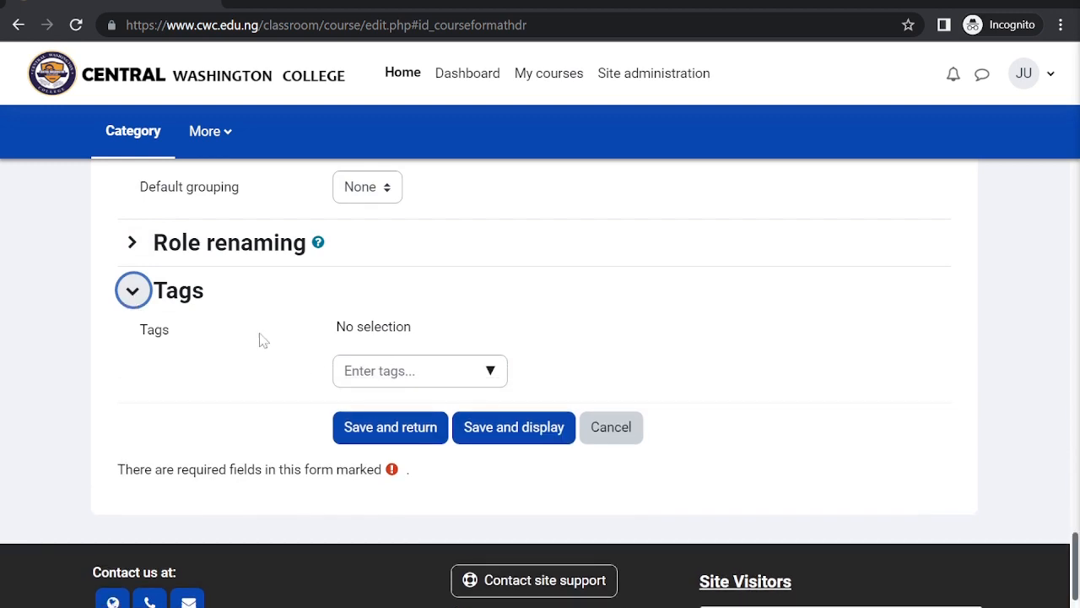
{"action": "left_click", "coordinate": [133, 295]}
{"action": "scroll", "coordinate": [478, 332], "scroll_direction": "up", "scroll_amount": 10}
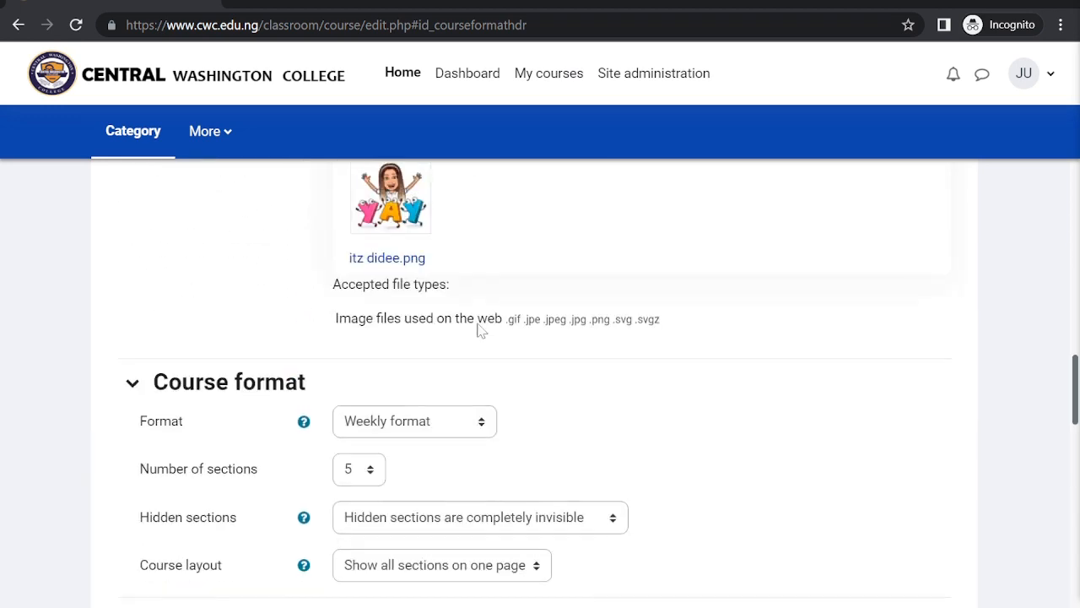
{"action": "scroll", "coordinate": [478, 332], "scroll_direction": "up", "scroll_amount": 2}
{"action": "scroll", "coordinate": [477, 333], "scroll_direction": "down", "scroll_amount": 12}
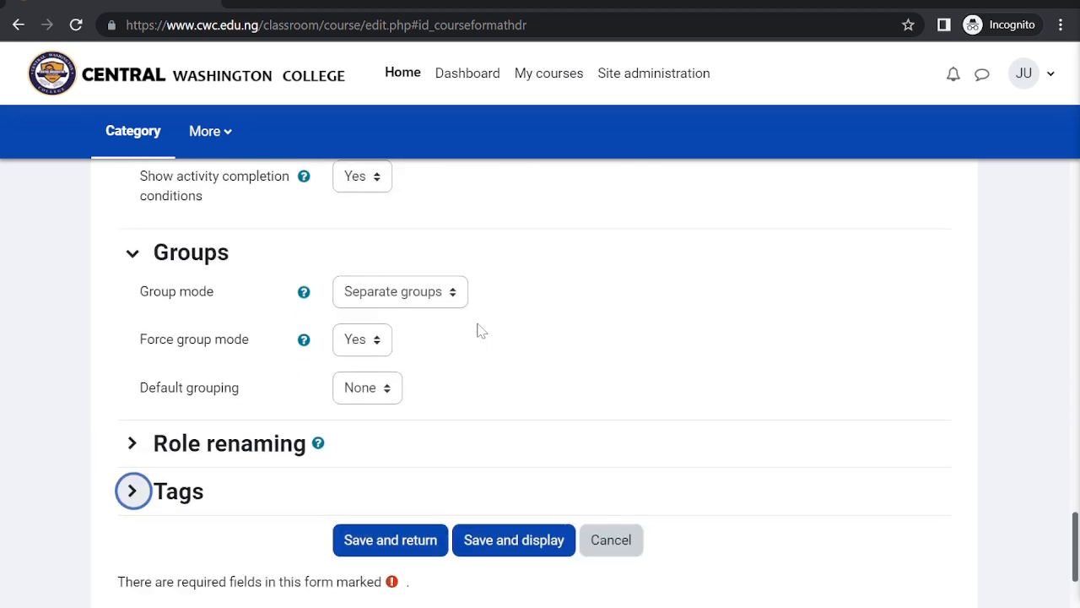
{"action": "left_click", "coordinate": [401, 520]}
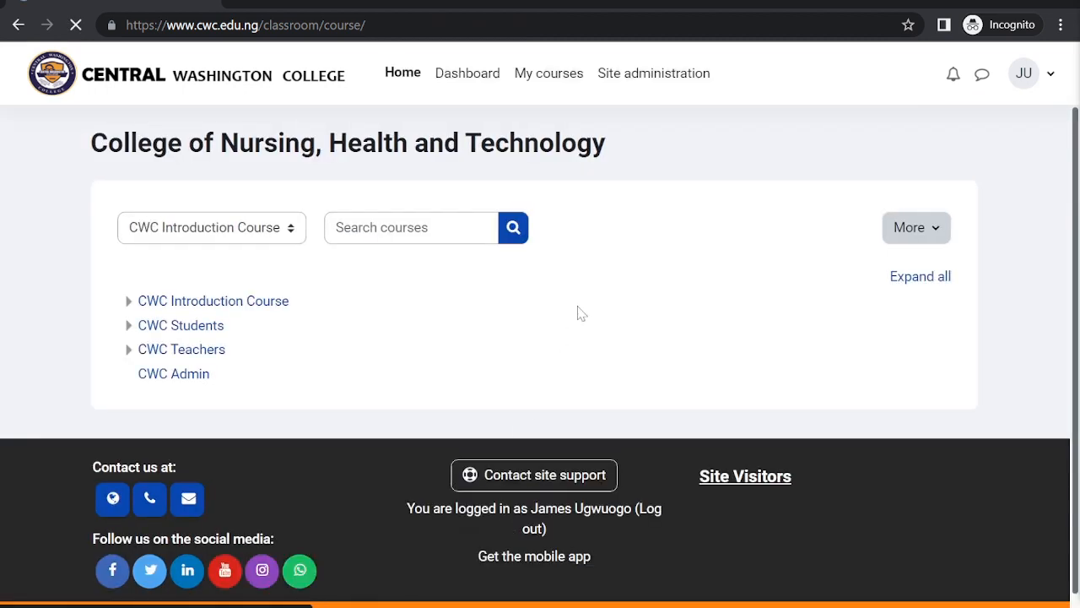
Step: Open the My first Course card from the My courses page
{"action": "left_click", "coordinate": [541, 81]}
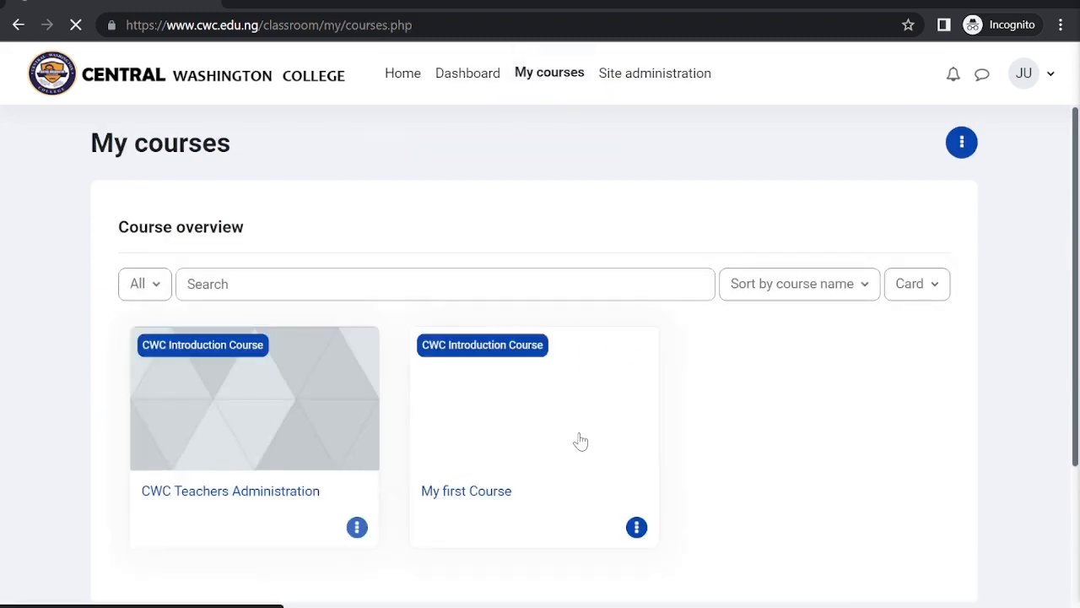
{"action": "scroll", "coordinate": [579, 441], "scroll_direction": "down", "scroll_amount": 1}
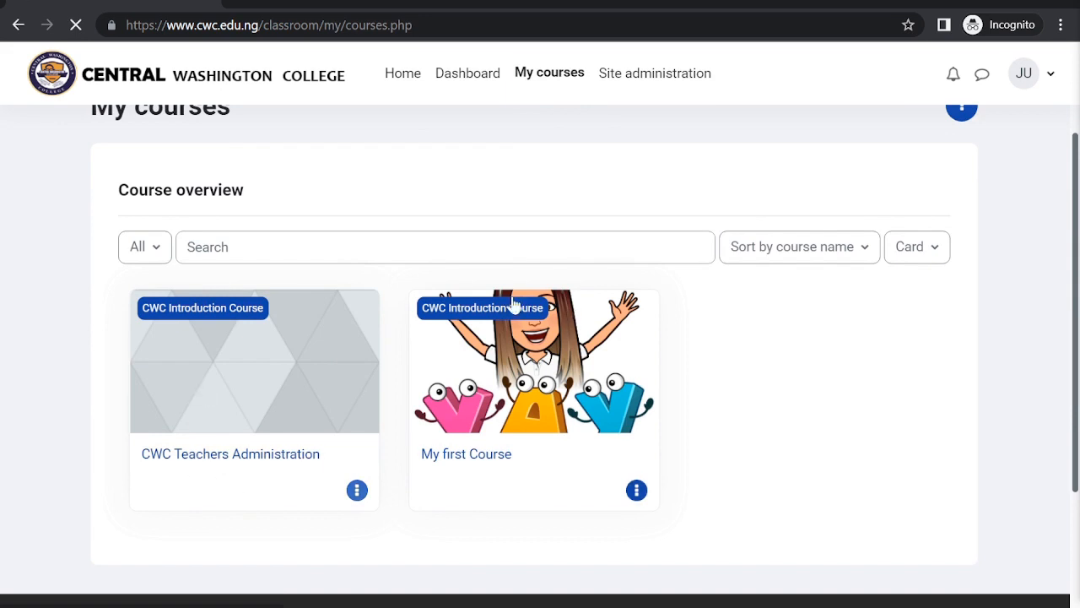
{"action": "left_click", "coordinate": [520, 359]}
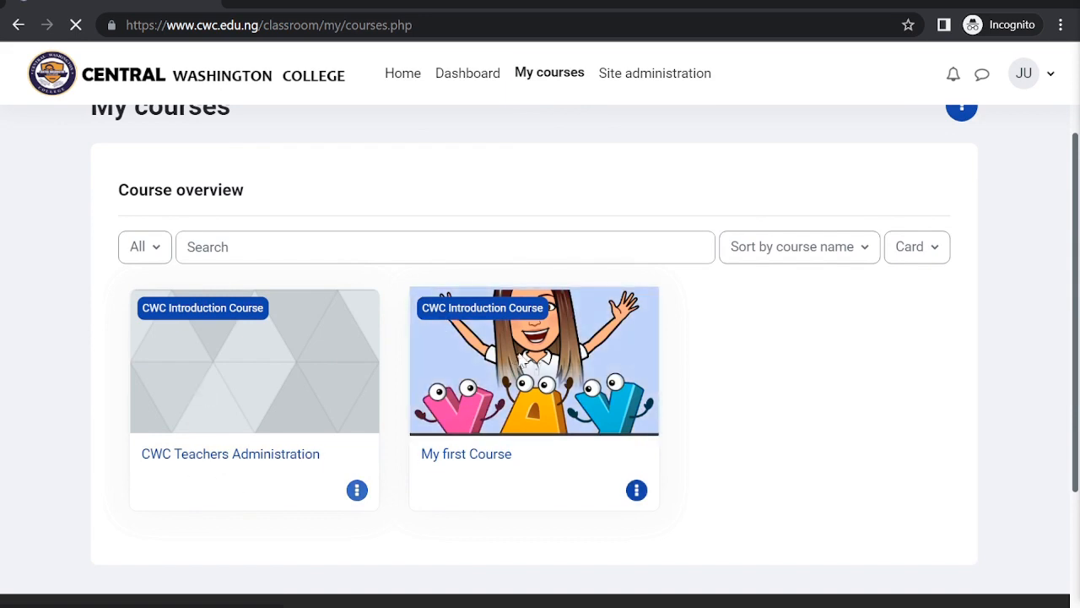
{"action": "scroll", "coordinate": [518, 359], "scroll_direction": "down", "scroll_amount": 3}
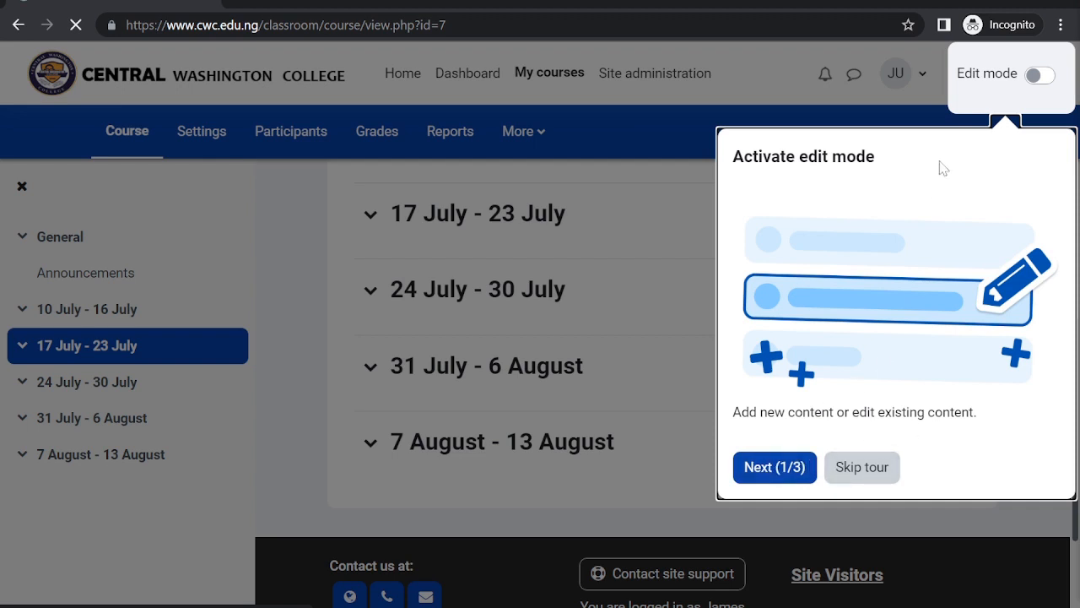
Step: Step through the three-part course tour and end it
{"action": "left_click", "coordinate": [780, 470]}
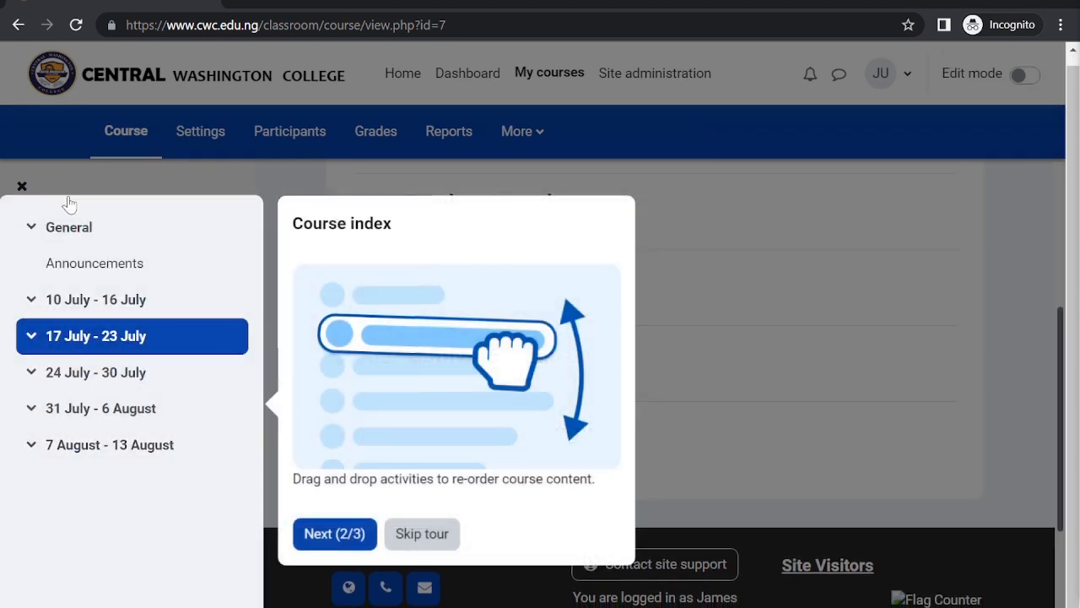
{"action": "left_click", "coordinate": [325, 532]}
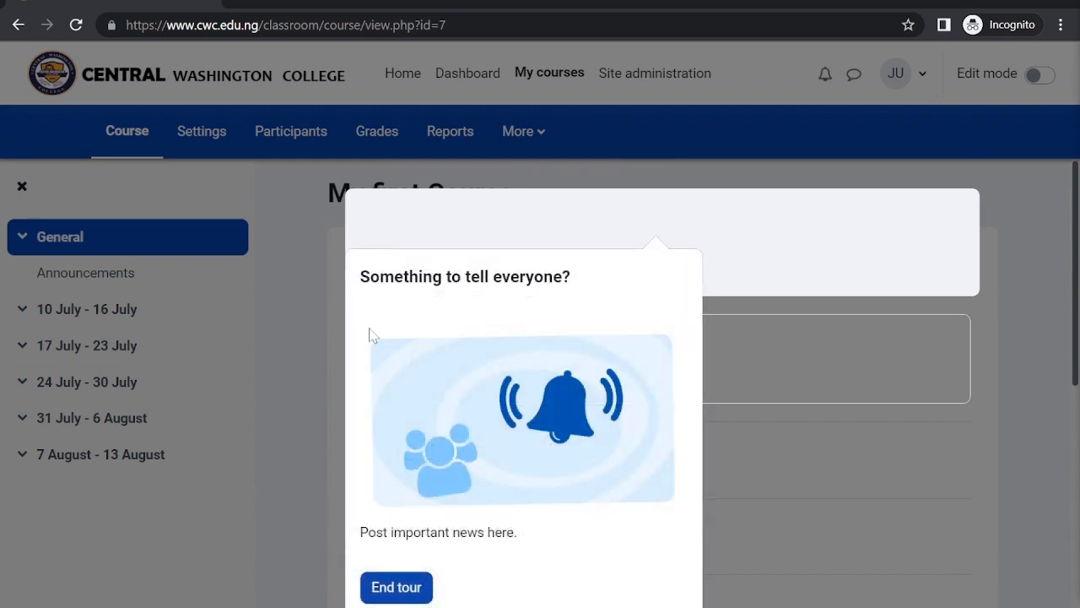
{"action": "left_click", "coordinate": [397, 588]}
Step: In Announcements, start a new discussion topic with the subject 'Welcome to the new semester'
{"action": "scroll", "coordinate": [695, 234], "scroll_direction": "down", "scroll_amount": 2}
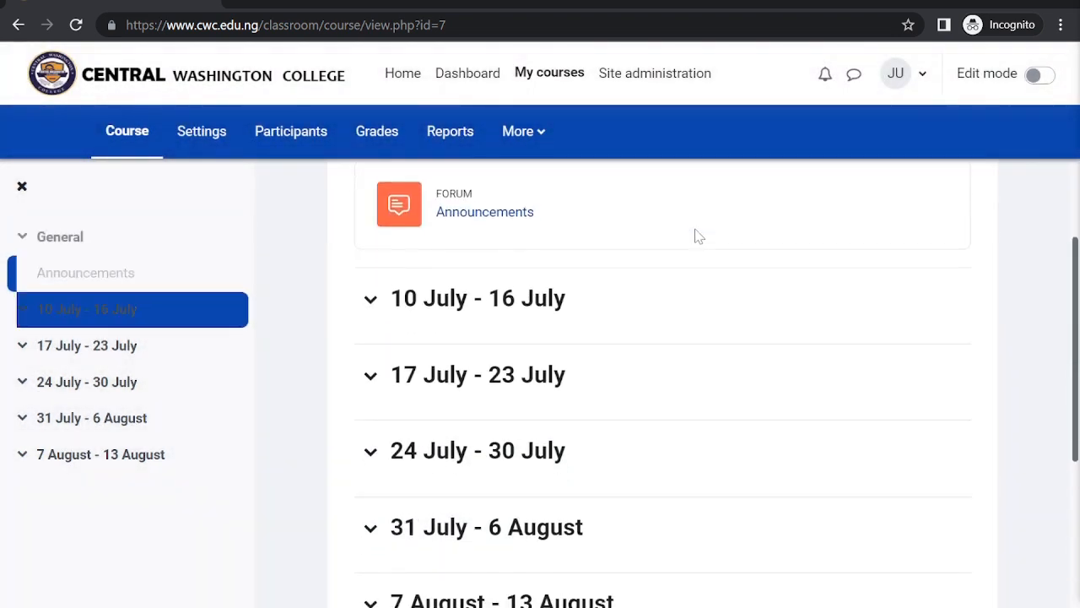
{"action": "left_click", "coordinate": [494, 207]}
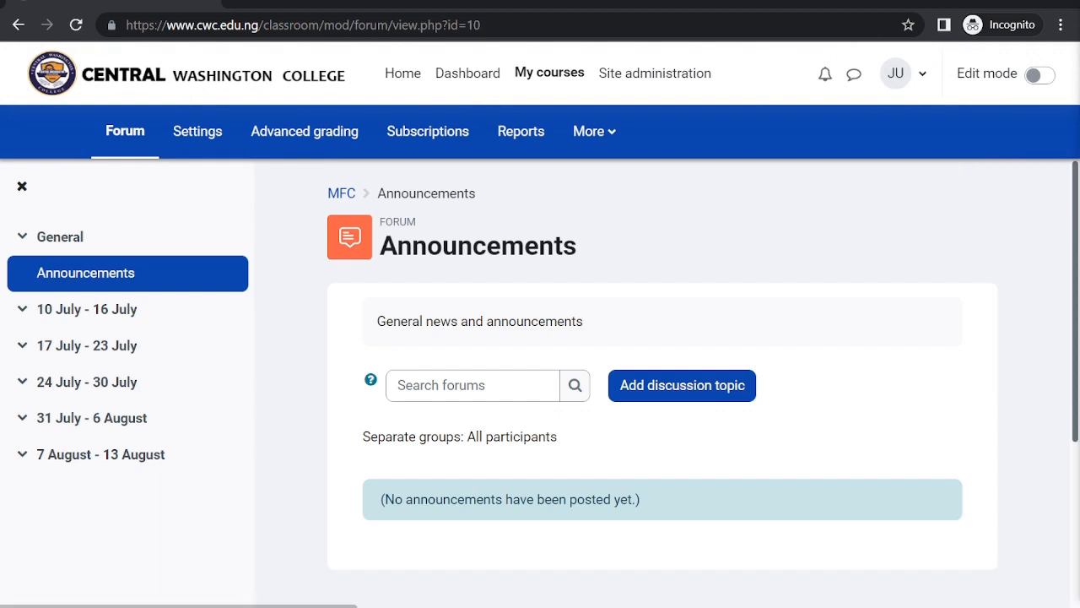
{"action": "left_click", "coordinate": [641, 386]}
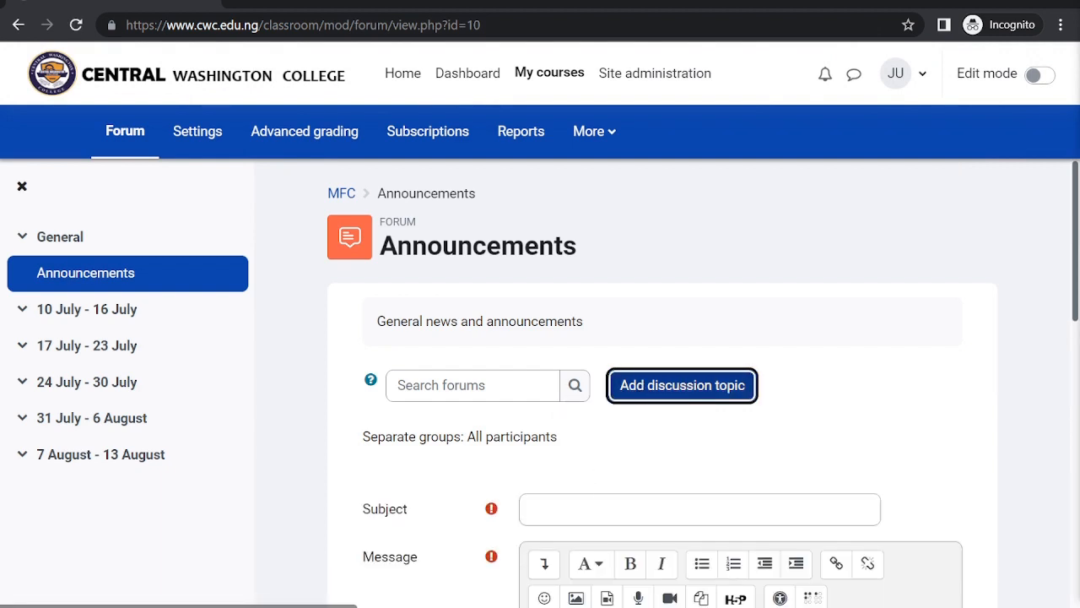
{"action": "left_click", "coordinate": [566, 509]}
{"action": "scroll", "coordinate": [600, 389], "scroll_direction": "down", "scroll_amount": 1}
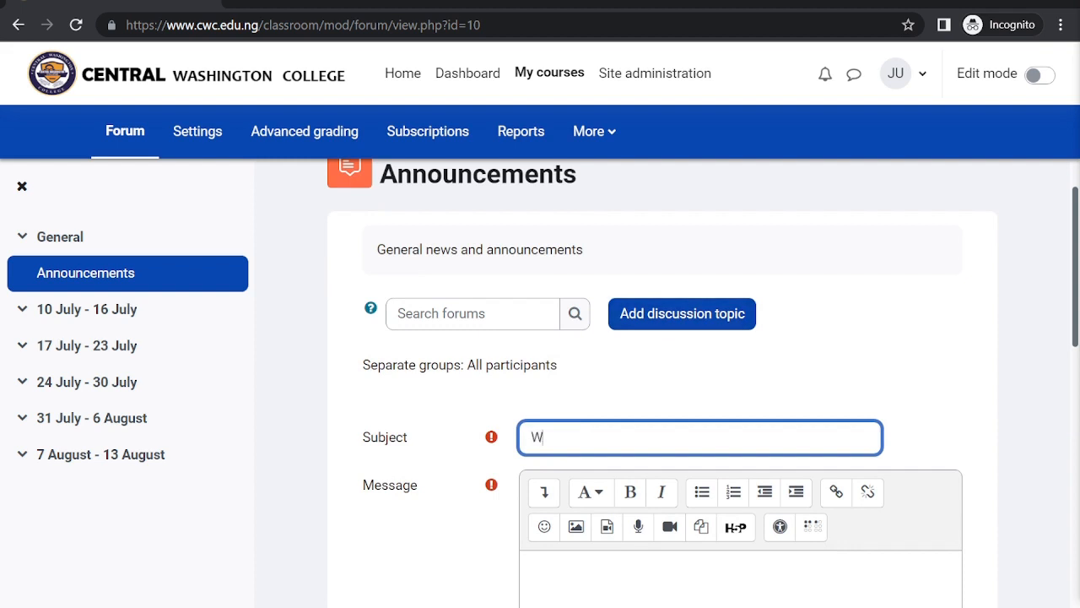
{"action": "type", "text": "Welcome to the new semester"}
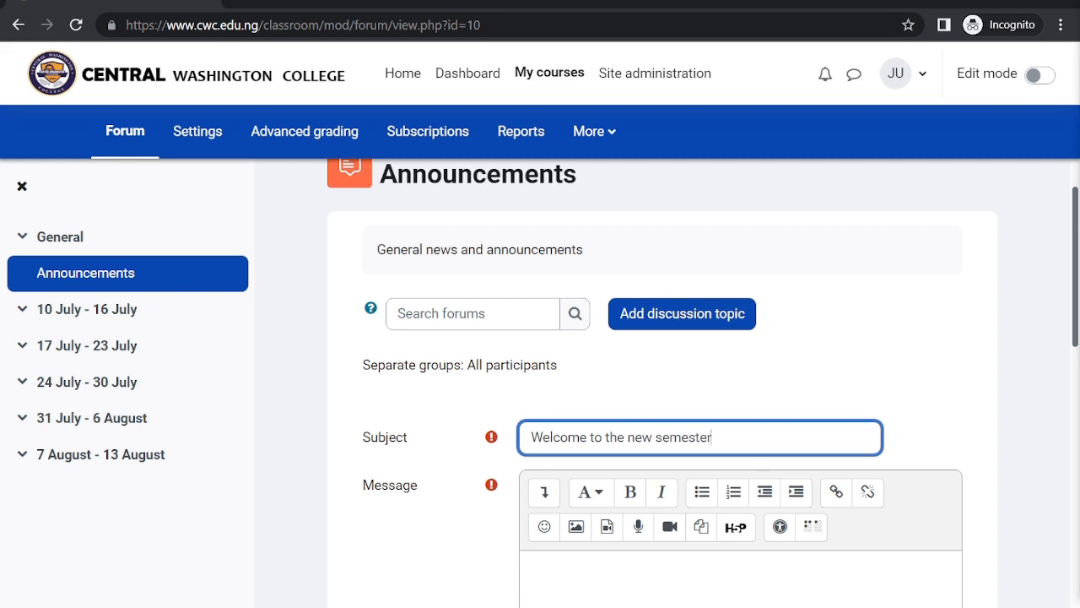
Step: Write a message thanking students for joining the introductory class and post it
{"action": "scroll", "coordinate": [663, 383], "scroll_direction": "down", "scroll_amount": 3}
{"action": "left_click", "coordinate": [525, 370]}
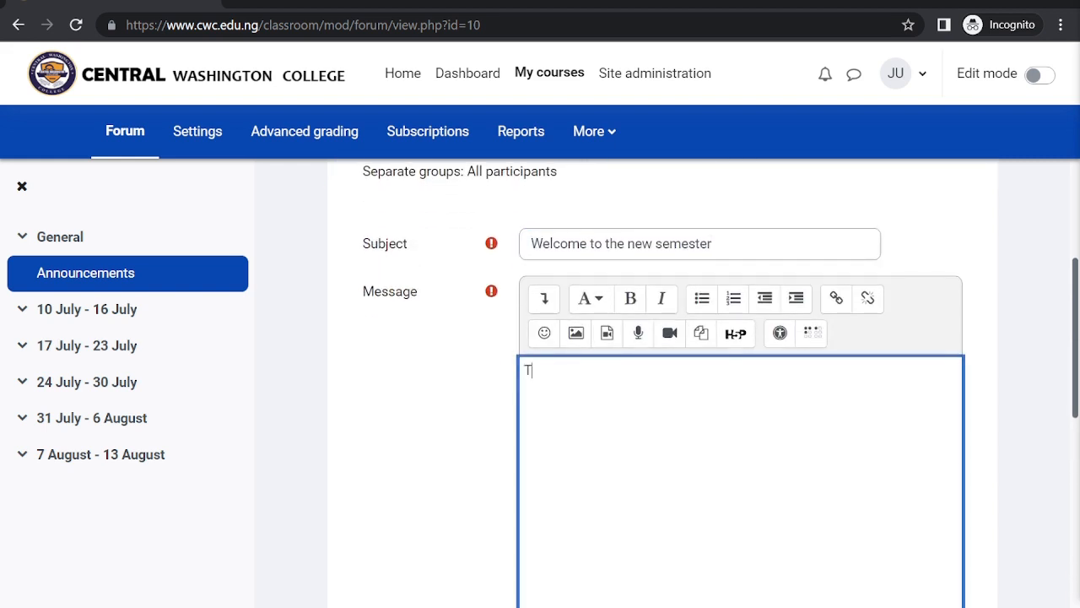
{"action": "type", "text": "Tahnks"}
{"action": "key", "text": "BackSpace"}
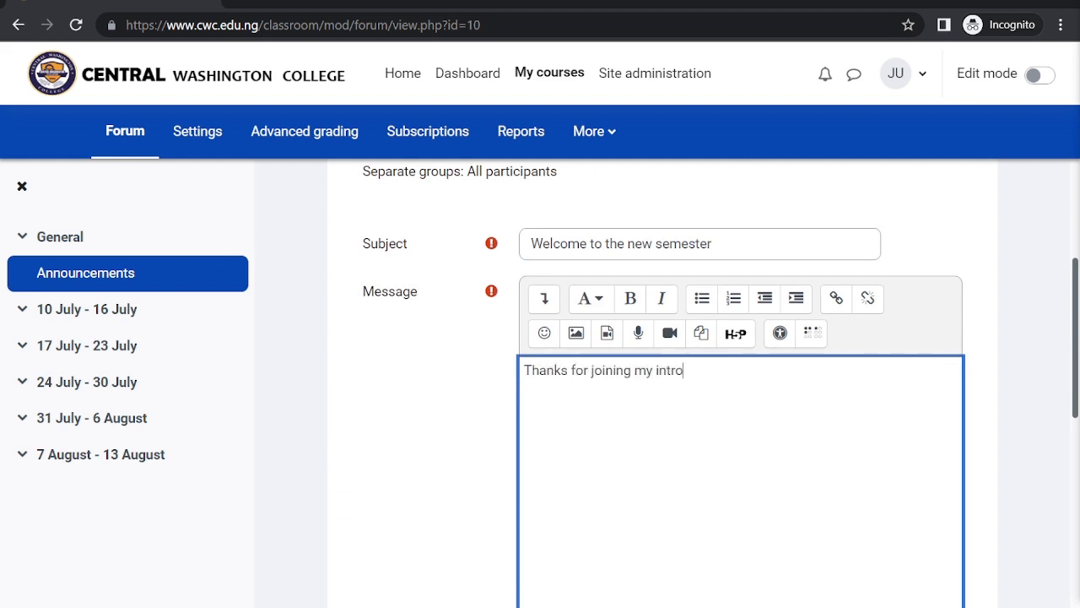
{"action": "type", "text": "dut"}
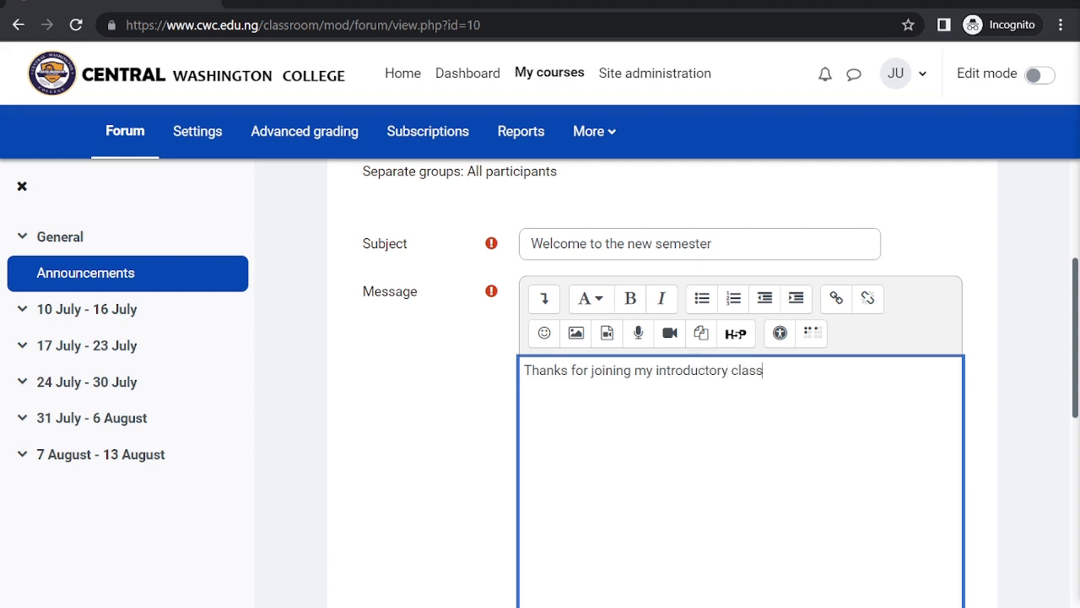
{"action": "scroll", "coordinate": [569, 398], "scroll_direction": "down", "scroll_amount": 5}
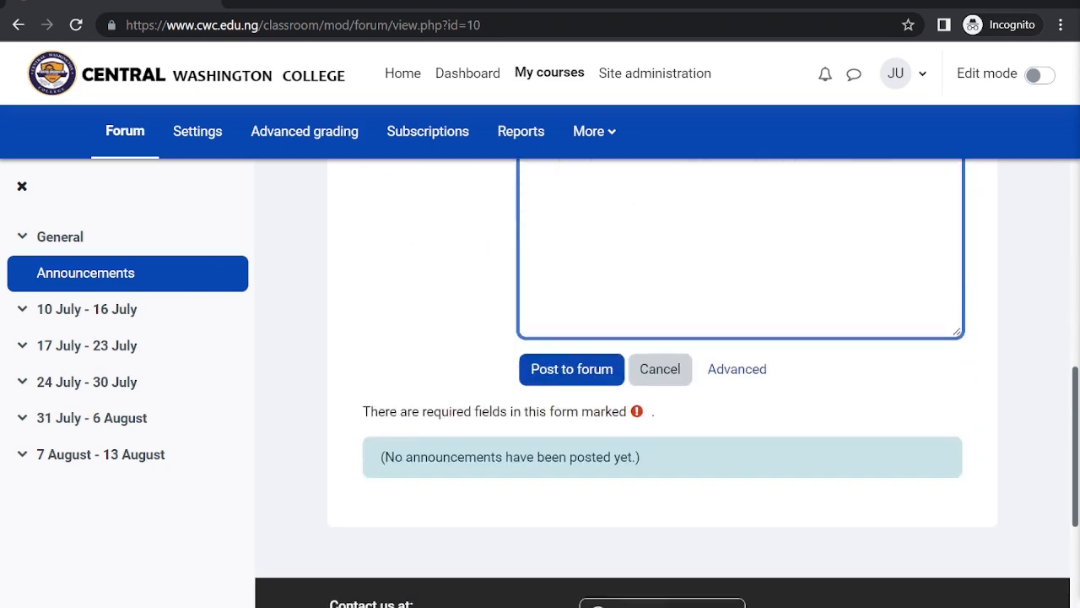
{"action": "scroll", "coordinate": [569, 397], "scroll_direction": "up", "scroll_amount": 9}
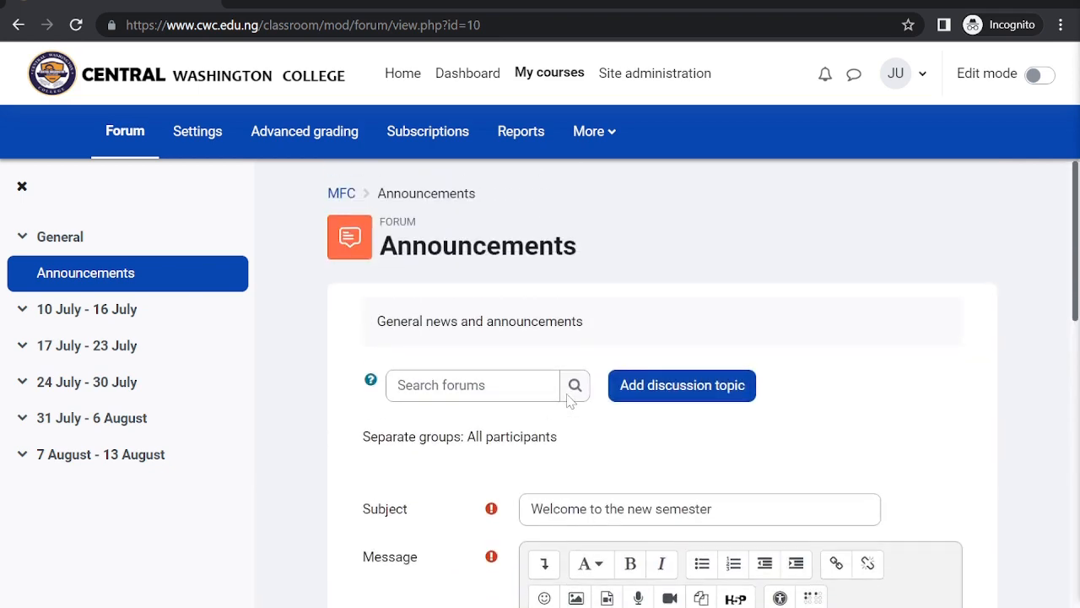
{"action": "scroll", "coordinate": [568, 401], "scroll_direction": "down", "scroll_amount": 5}
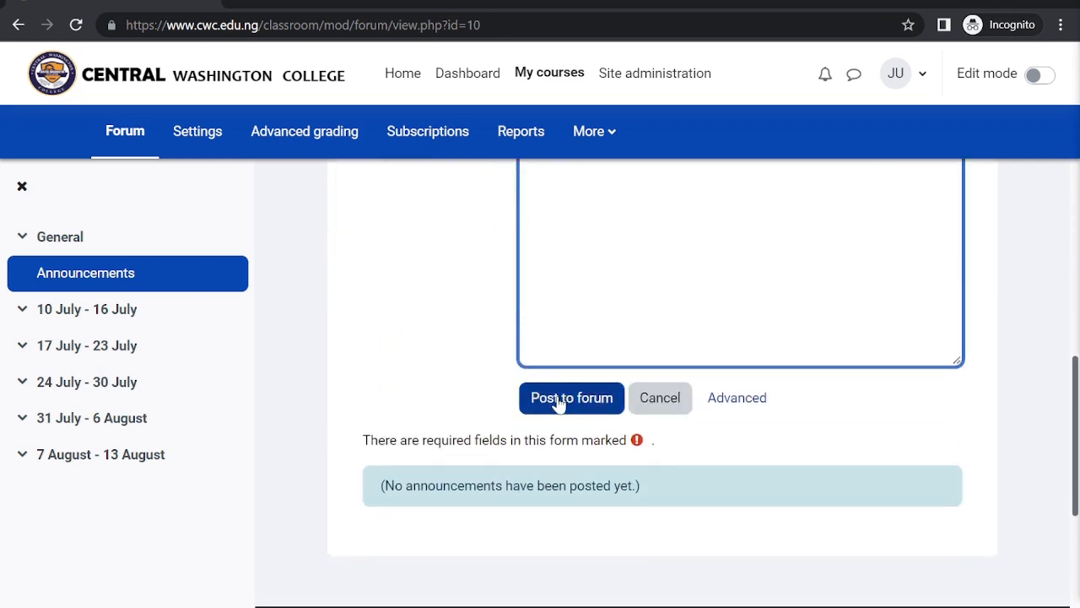
{"action": "left_click", "coordinate": [568, 399]}
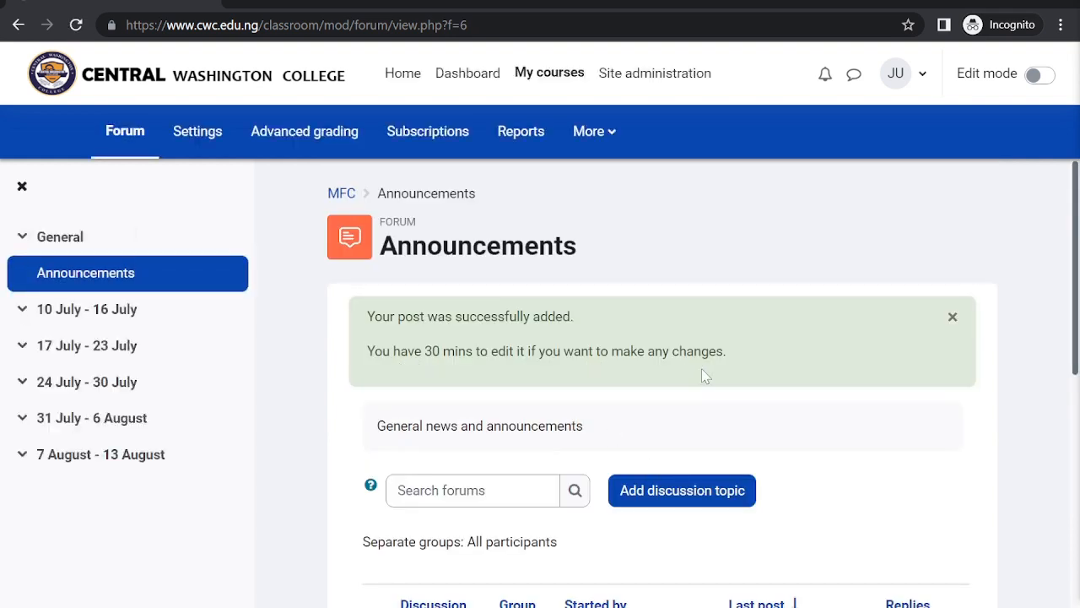
{"action": "scroll", "coordinate": [702, 373], "scroll_direction": "down", "scroll_amount": 4}
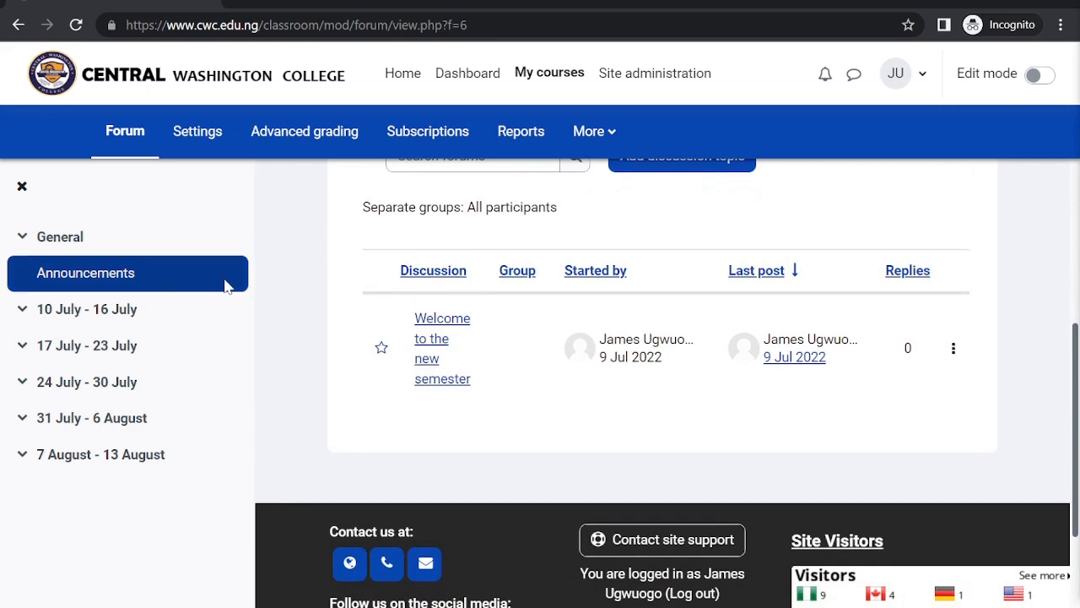
Step: Return to the course's 10 July - 16 July week and collapse or expand the weekly sections
{"action": "left_click", "coordinate": [108, 310]}
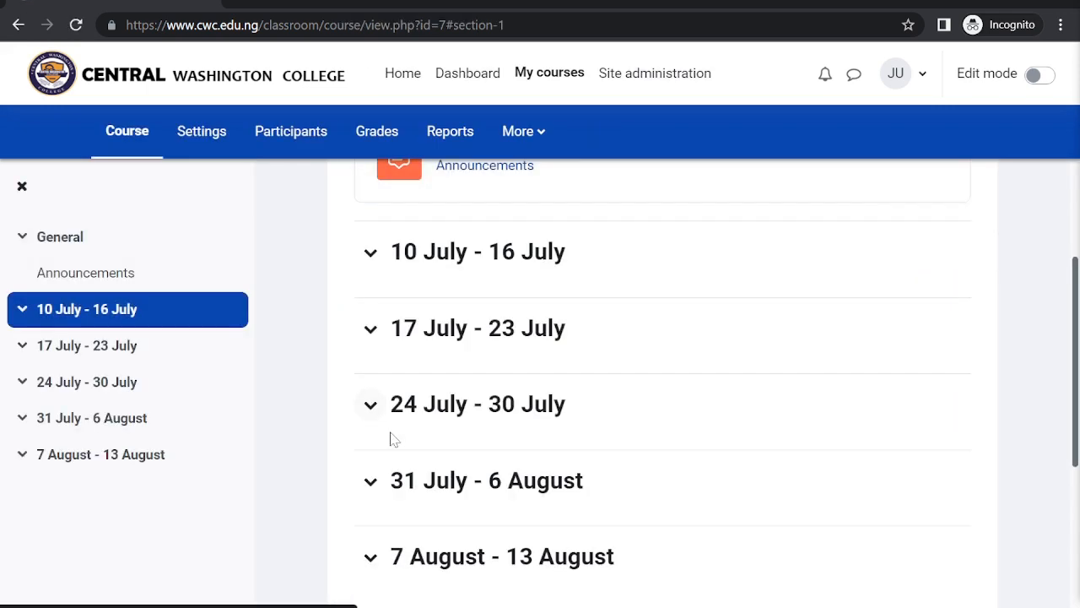
{"action": "scroll", "coordinate": [391, 439], "scroll_direction": "down", "scroll_amount": 2}
{"action": "scroll", "coordinate": [437, 410], "scroll_direction": "up", "scroll_amount": 2}
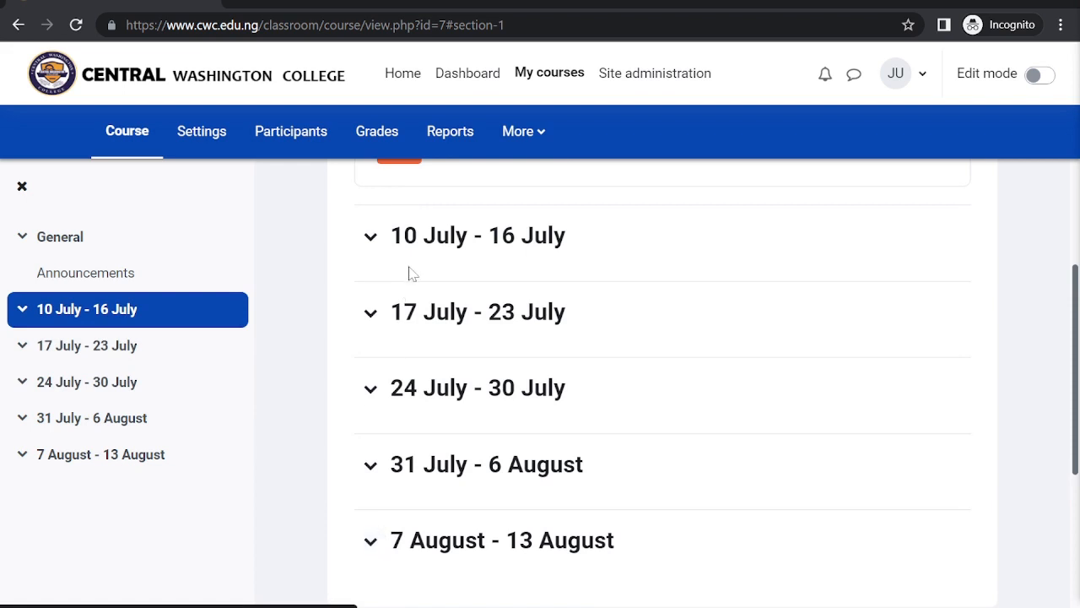
{"action": "left_click", "coordinate": [380, 252]}
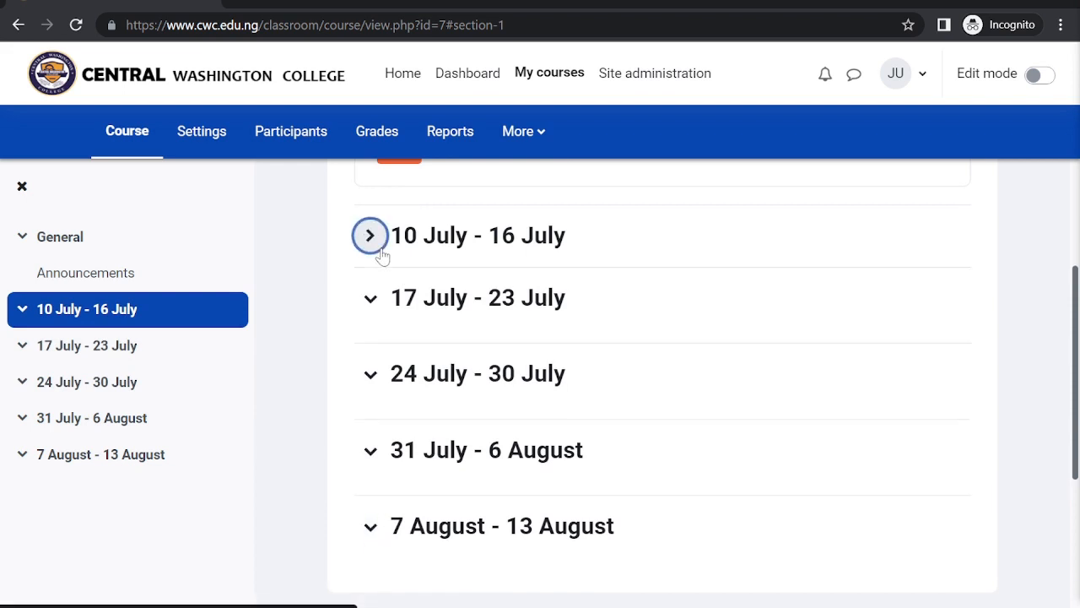
{"action": "left_click", "coordinate": [382, 255]}
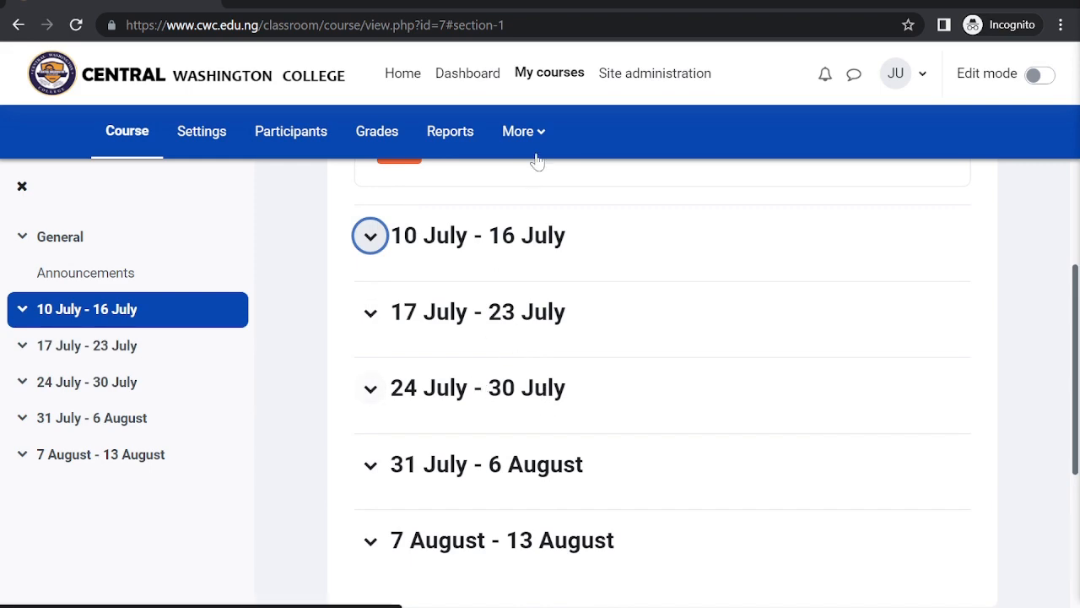
{"action": "left_click", "coordinate": [380, 482]}
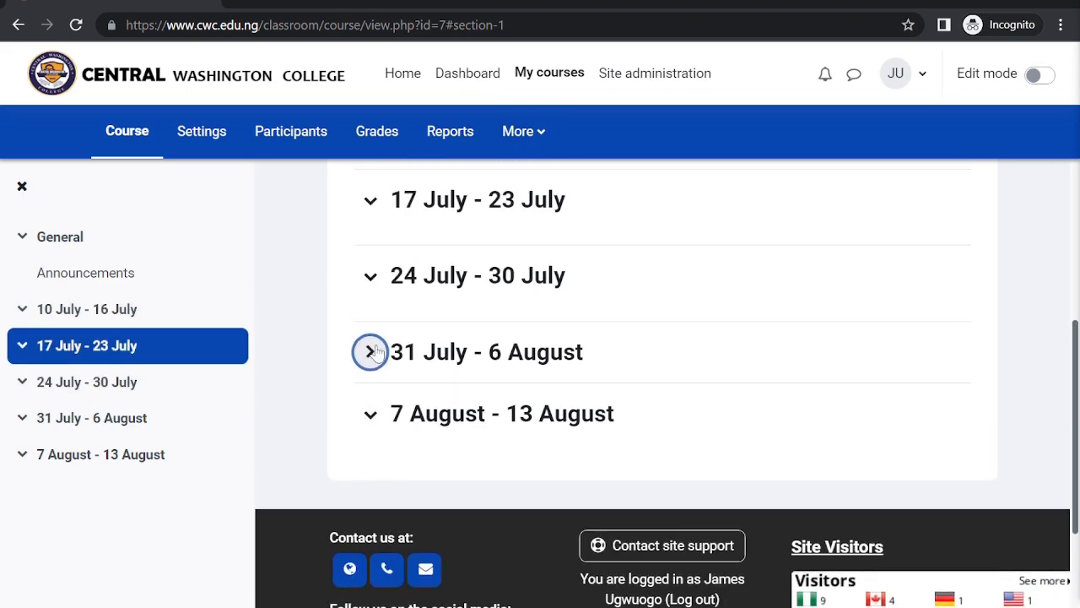
{"action": "scroll", "coordinate": [379, 352], "scroll_direction": "down", "scroll_amount": 2}
{"action": "scroll", "coordinate": [377, 350], "scroll_direction": "up", "scroll_amount": 6}
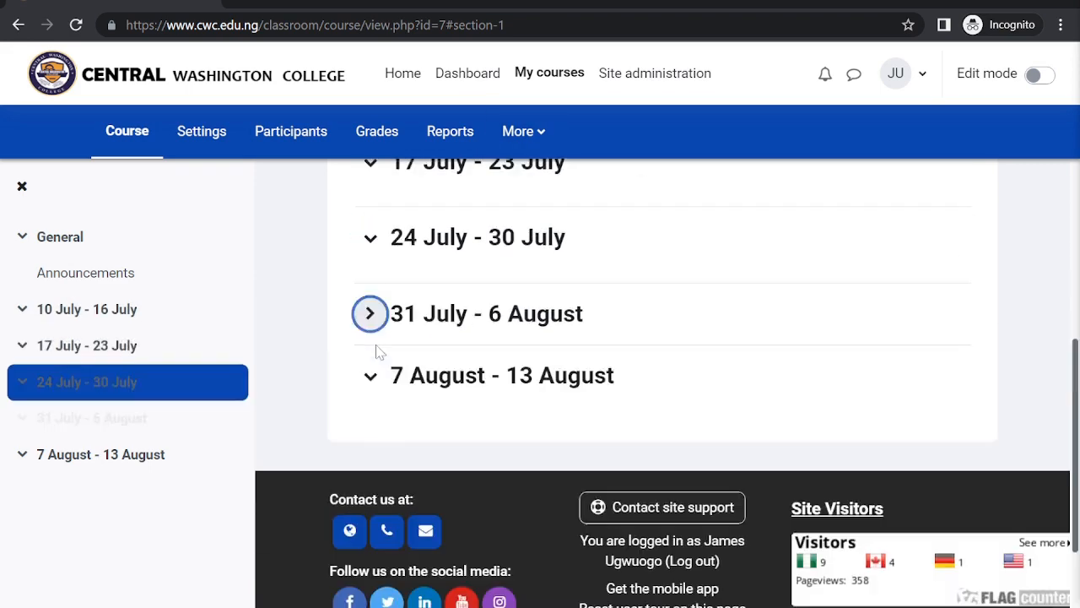
Step: Turn on Edit mode for My first Course and review the sections
{"action": "left_click", "coordinate": [1038, 76]}
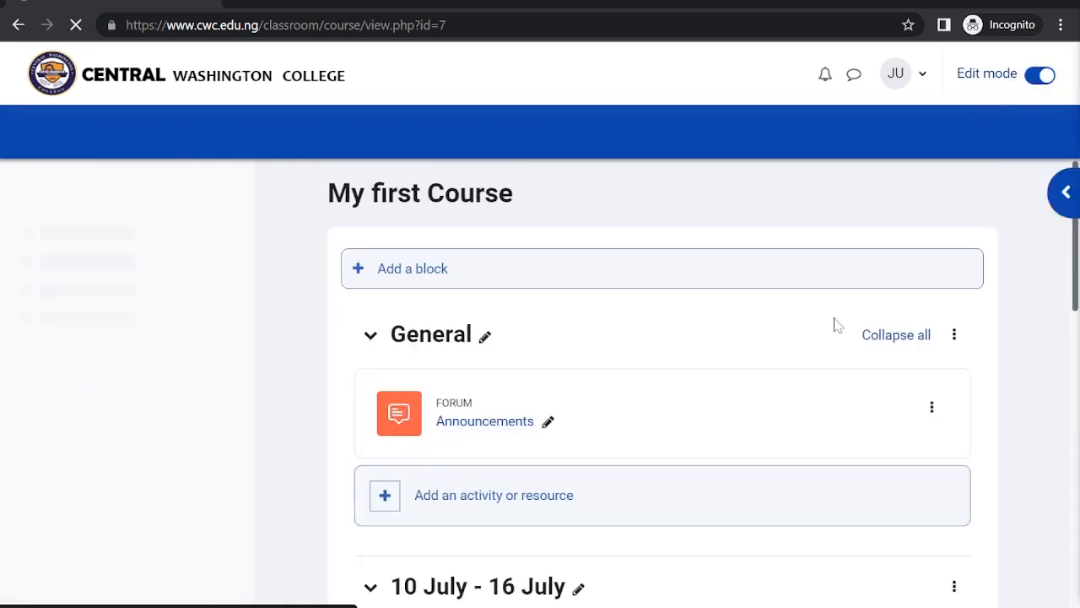
{"action": "scroll", "coordinate": [555, 380], "scroll_direction": "down", "scroll_amount": 2}
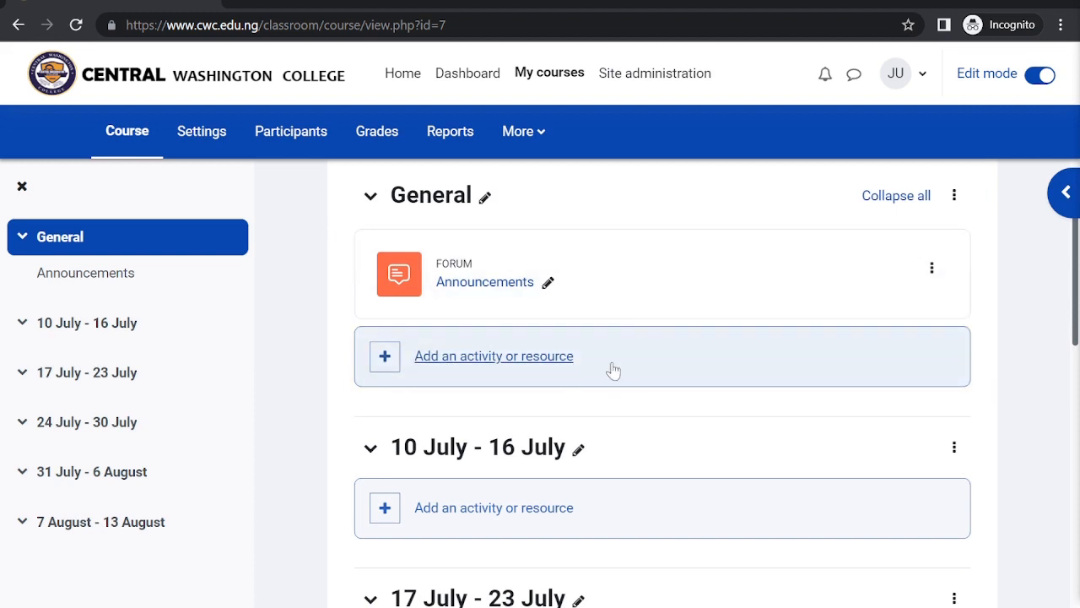
{"action": "scroll", "coordinate": [613, 371], "scroll_direction": "up", "scroll_amount": 1}
{"action": "scroll", "coordinate": [612, 371], "scroll_direction": "down", "scroll_amount": 3}
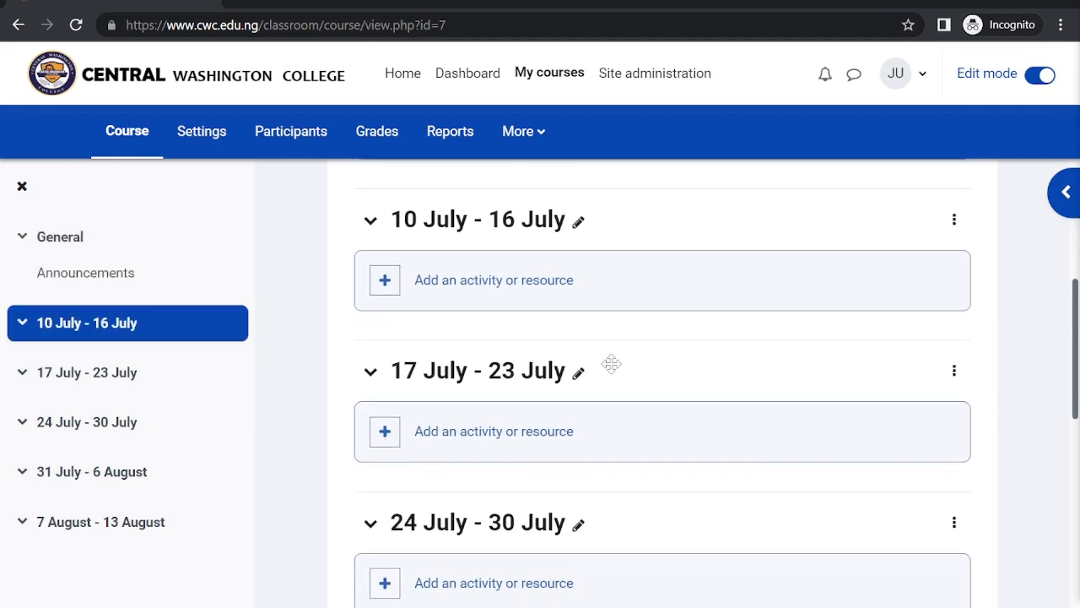
{"action": "scroll", "coordinate": [612, 364], "scroll_direction": "down", "scroll_amount": 4}
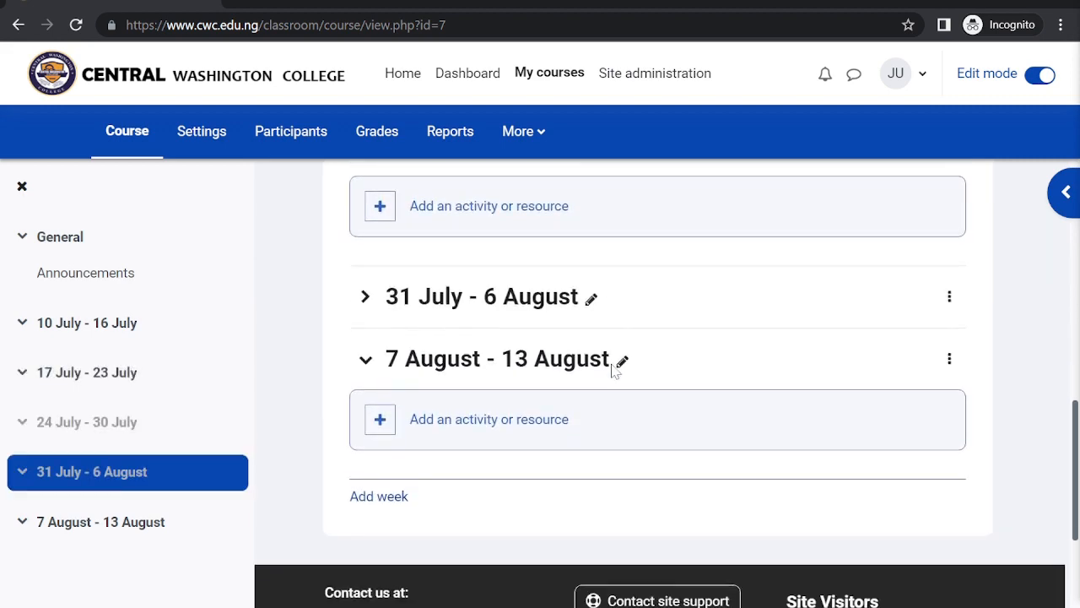
{"action": "scroll", "coordinate": [614, 371], "scroll_direction": "down", "scroll_amount": 1}
{"action": "scroll", "coordinate": [614, 372], "scroll_direction": "up", "scroll_amount": 7}
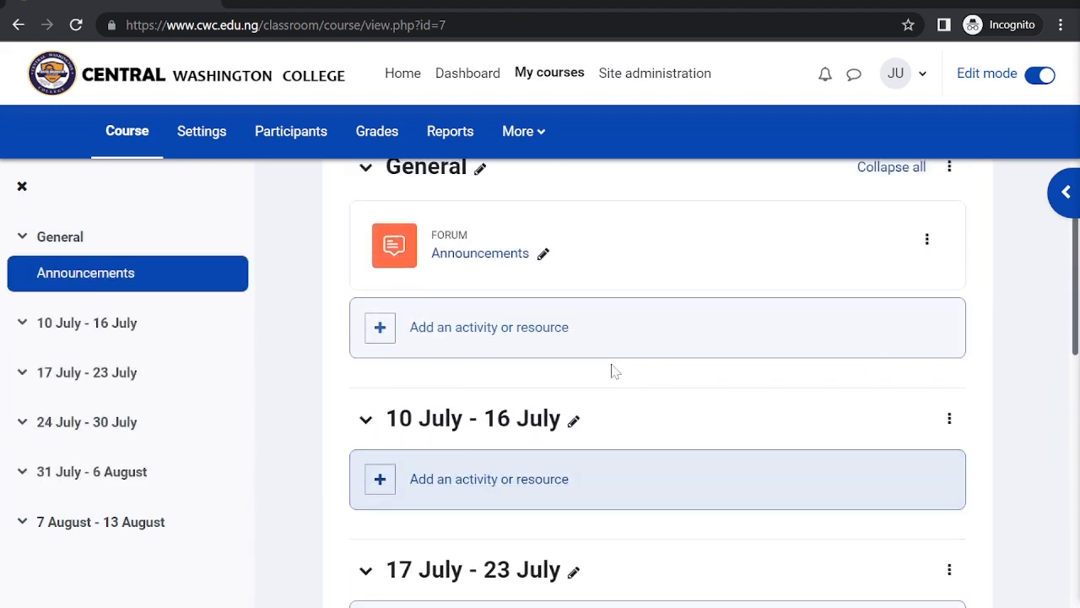
{"action": "scroll", "coordinate": [613, 371], "scroll_direction": "up", "scroll_amount": 1}
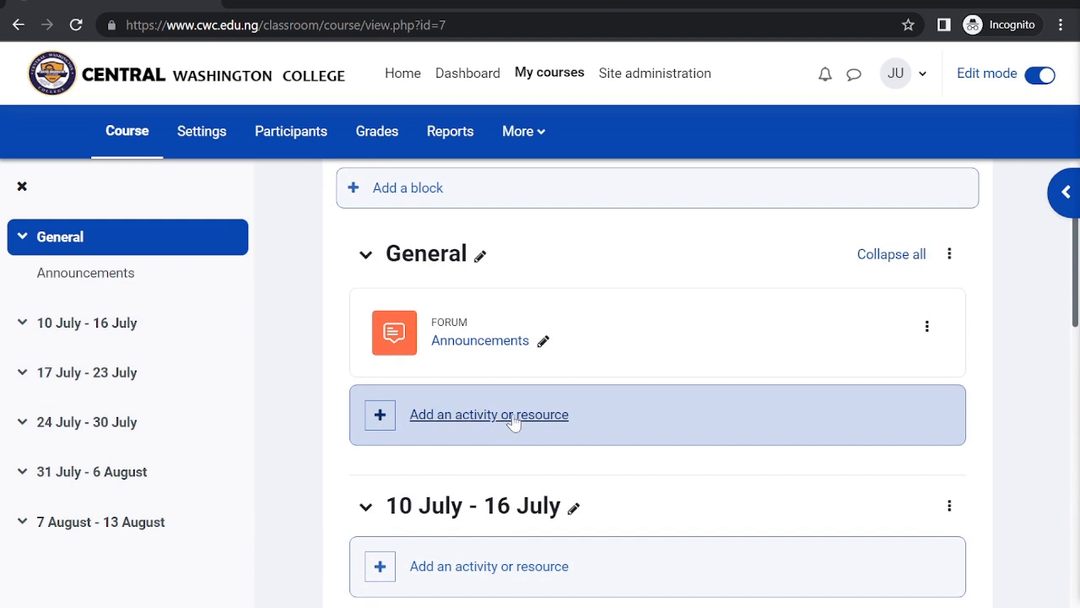
{"action": "scroll", "coordinate": [513, 422], "scroll_direction": "down", "scroll_amount": 1}
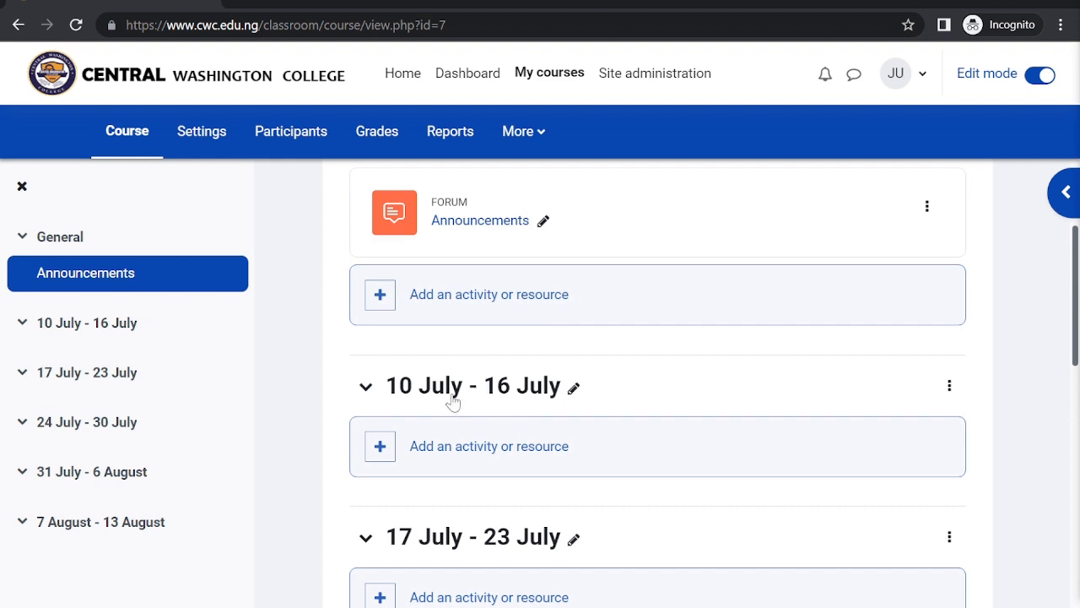
{"action": "scroll", "coordinate": [447, 402], "scroll_direction": "up", "scroll_amount": 2}
Step: Add a Book to the General section named Read Chapter 7
{"action": "left_click", "coordinate": [435, 461]}
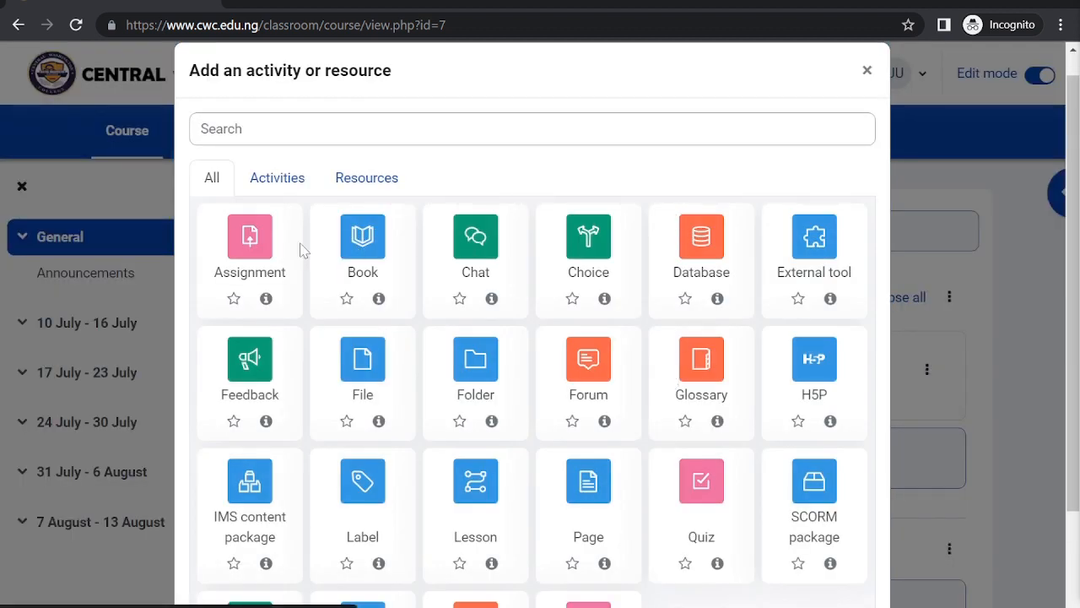
{"action": "left_click", "coordinate": [367, 244]}
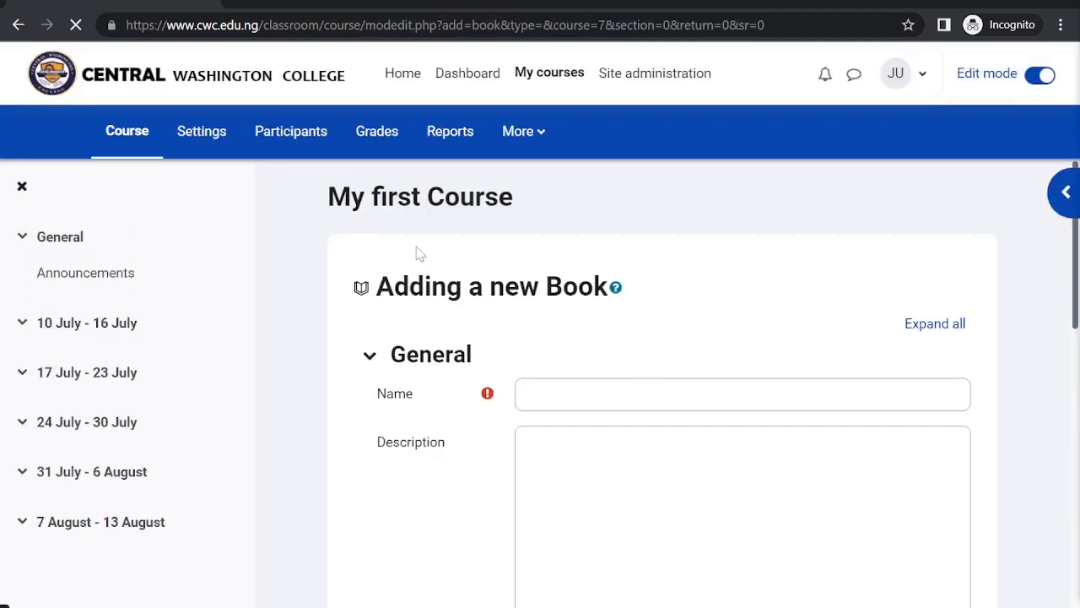
{"action": "left_click", "coordinate": [591, 394]}
{"action": "type", "text": "REad"}
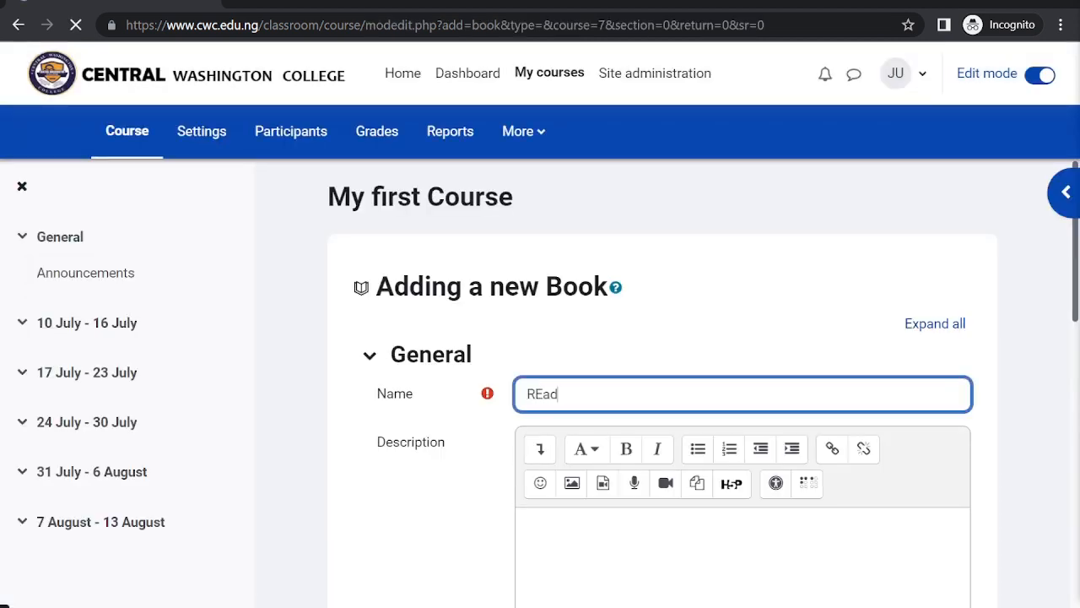
{"action": "type", "text": " Chapter 7"}
Step: Give the book the description 'Read and summarize.' and save and display it
{"action": "left_click", "coordinate": [521, 522]}
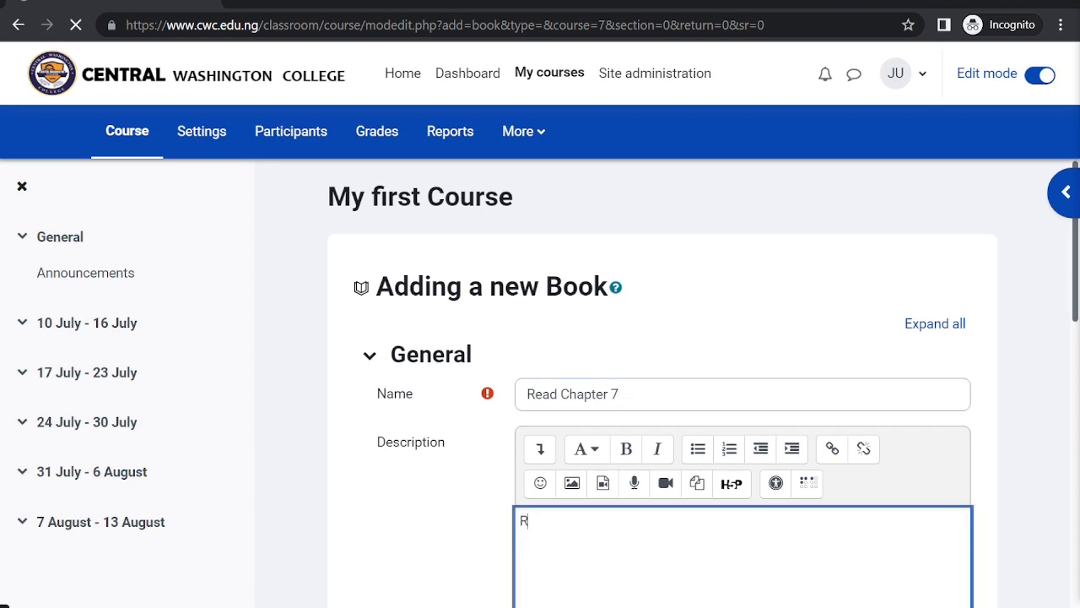
{"action": "type", "text": "Read and summarize."}
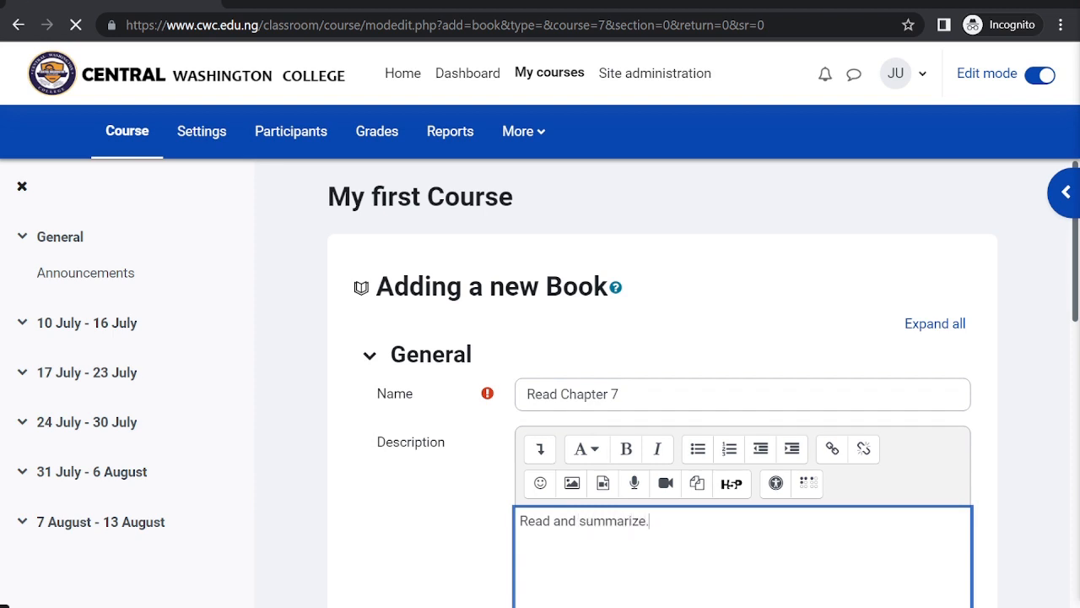
{"action": "scroll", "coordinate": [600, 584], "scroll_direction": "down", "scroll_amount": 5}
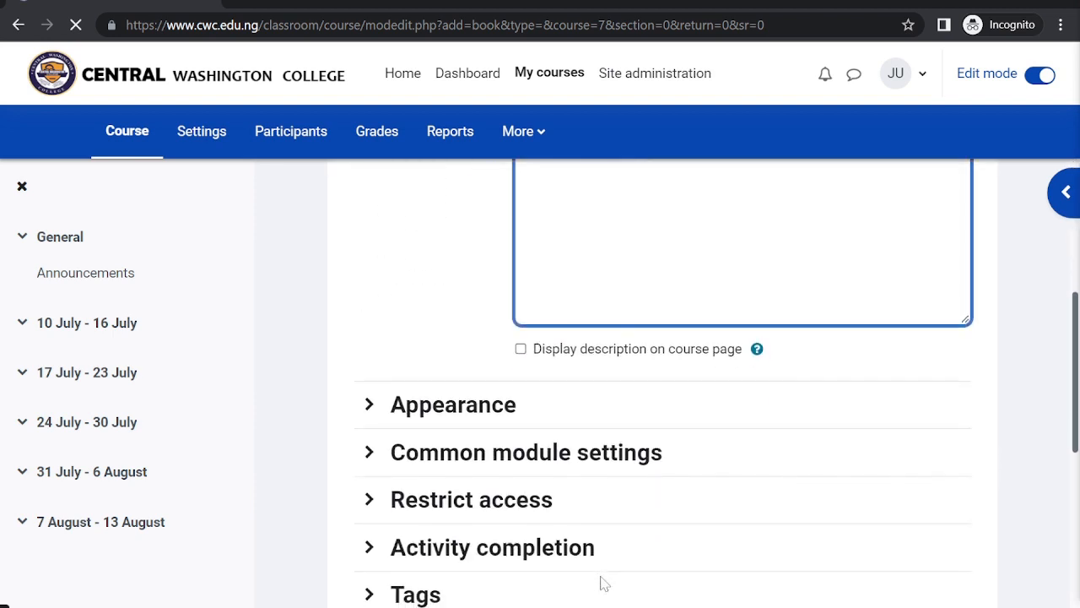
{"action": "scroll", "coordinate": [590, 474], "scroll_direction": "down", "scroll_amount": 2}
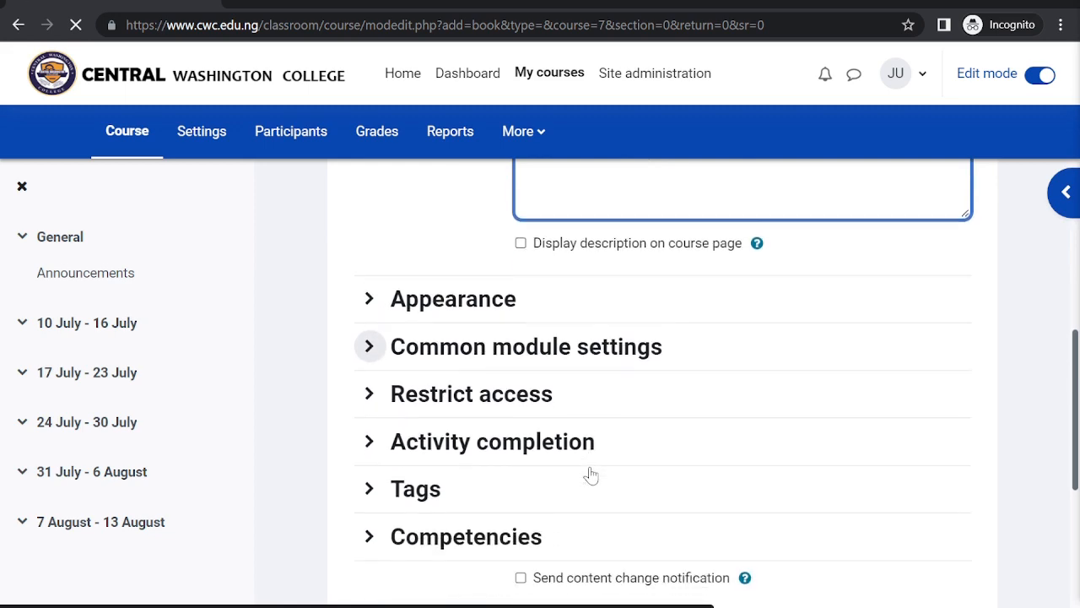
{"action": "scroll", "coordinate": [591, 475], "scroll_direction": "down", "scroll_amount": 3}
{"action": "scroll", "coordinate": [591, 474], "scroll_direction": "up", "scroll_amount": 5}
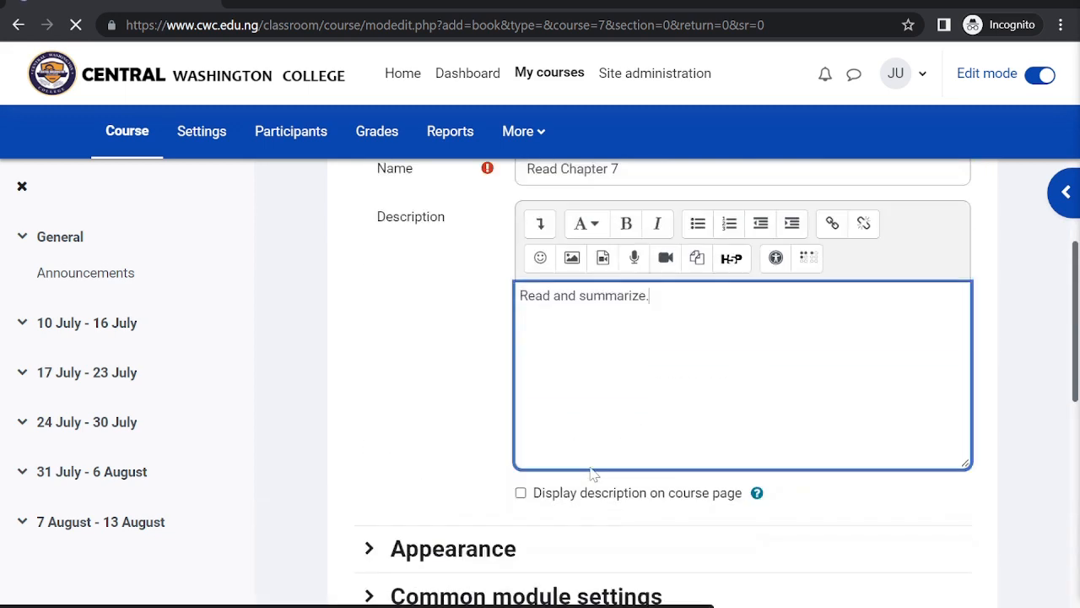
{"action": "scroll", "coordinate": [590, 474], "scroll_direction": "up", "scroll_amount": 3}
{"action": "scroll", "coordinate": [590, 474], "scroll_direction": "down", "scroll_amount": 8}
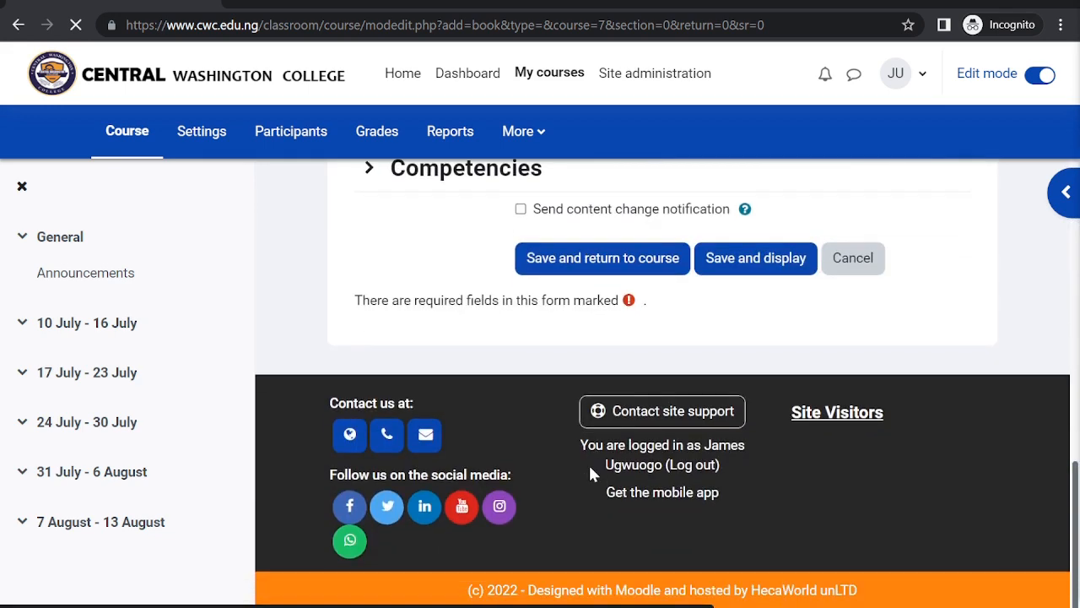
{"action": "scroll", "coordinate": [591, 474], "scroll_direction": "up", "scroll_amount": 3}
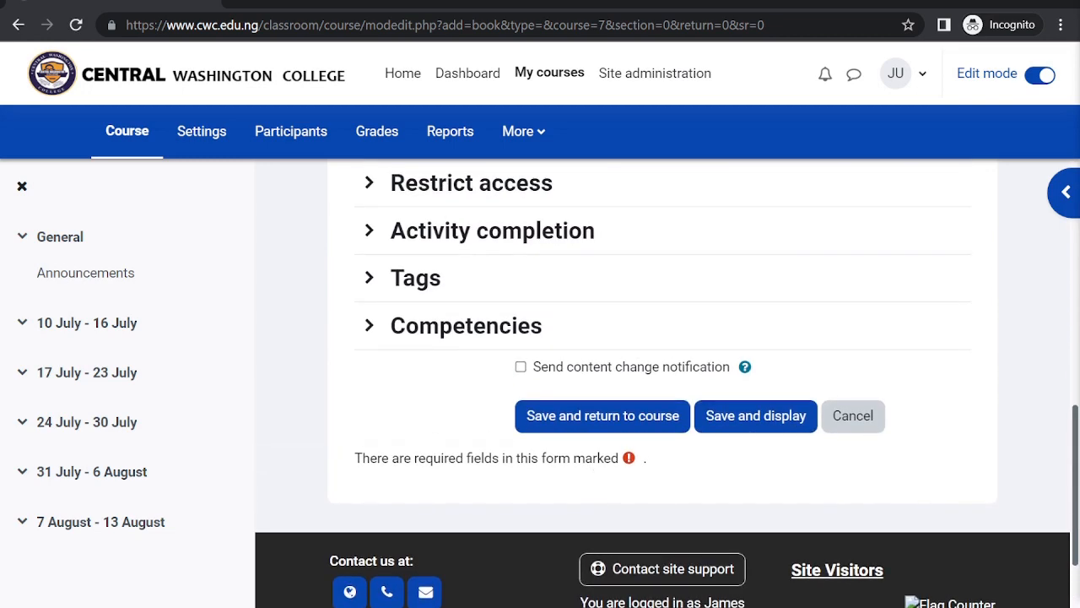
{"action": "left_click", "coordinate": [716, 417]}
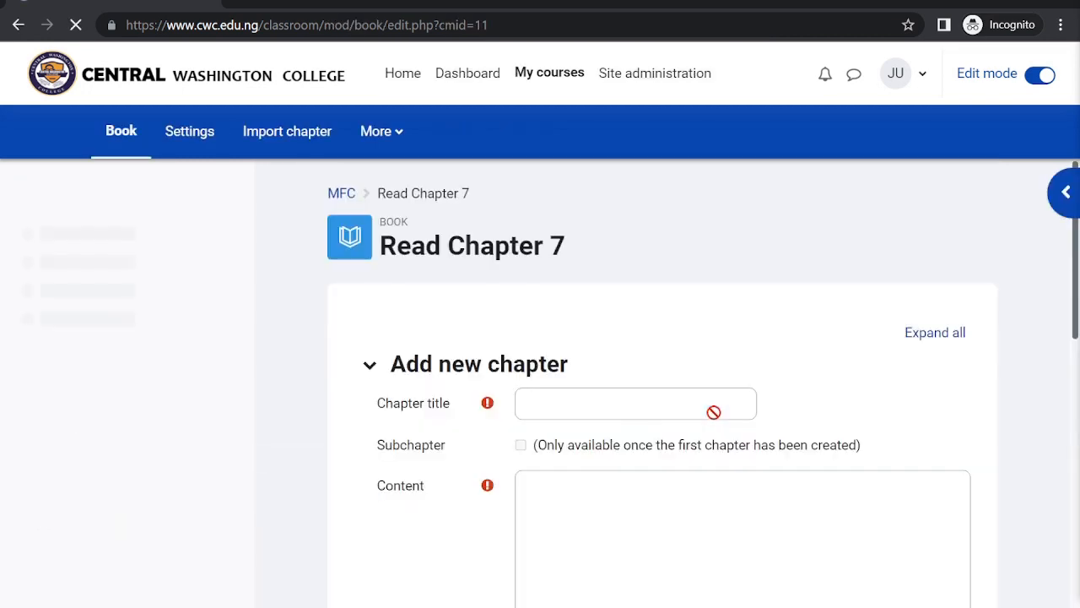
Step: Title the first chapter 'Chapter 7' with content 'The chapter ever.' and save it
{"action": "scroll", "coordinate": [713, 412], "scroll_direction": "down", "scroll_amount": 4}
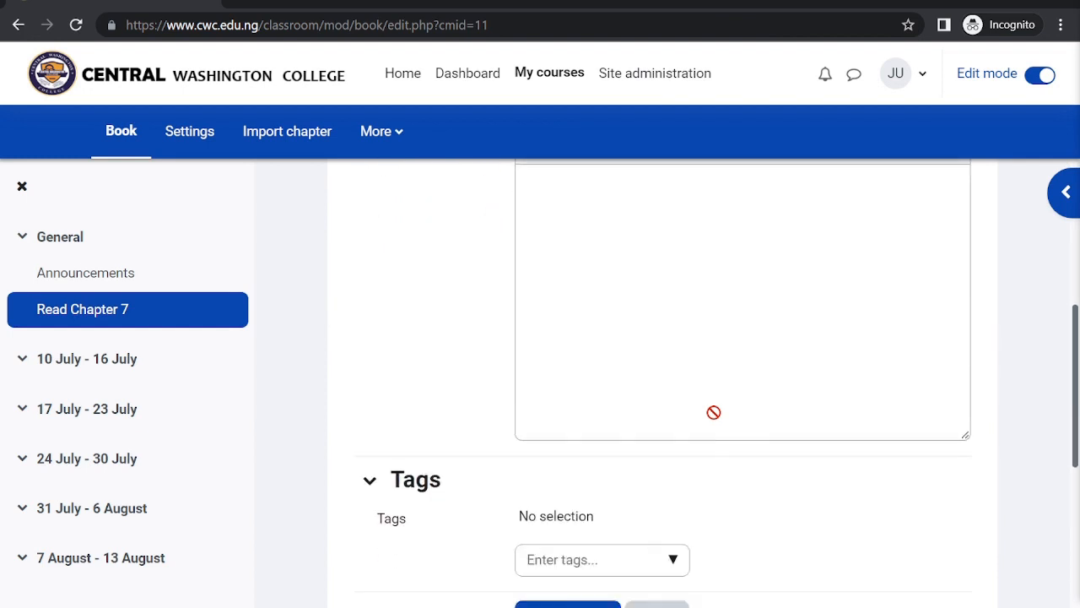
{"action": "scroll", "coordinate": [713, 412], "scroll_direction": "down", "scroll_amount": 4}
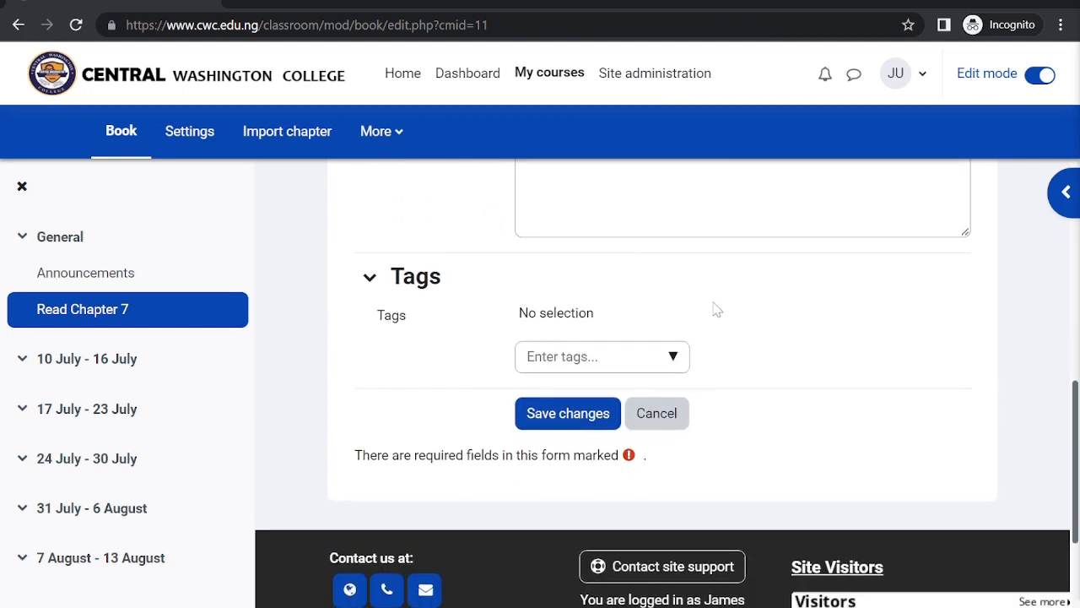
{"action": "scroll", "coordinate": [716, 308], "scroll_direction": "up", "scroll_amount": 8}
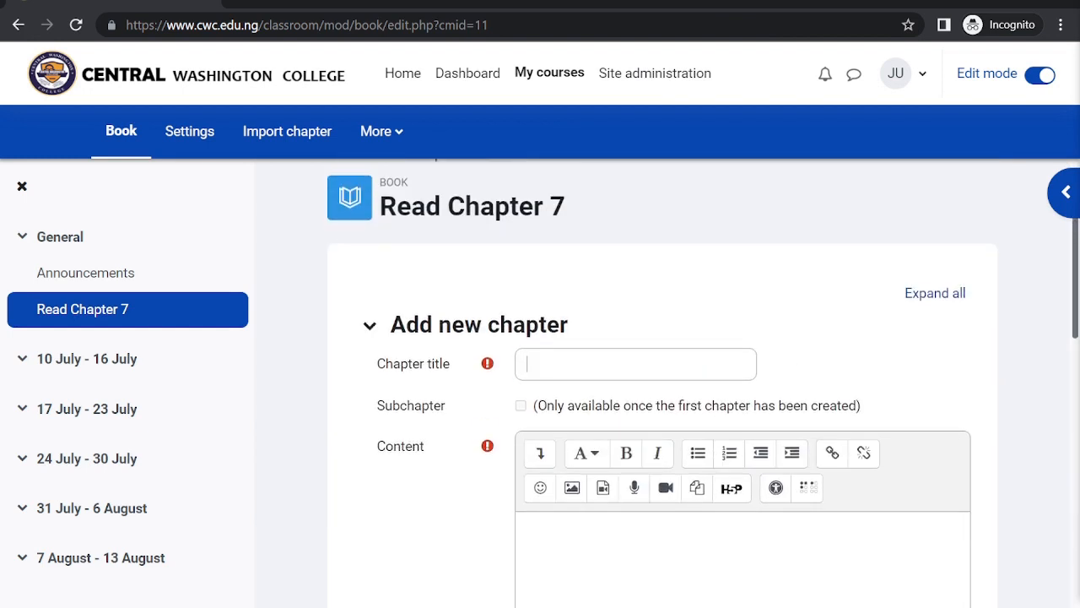
{"action": "left_click", "coordinate": [526, 363]}
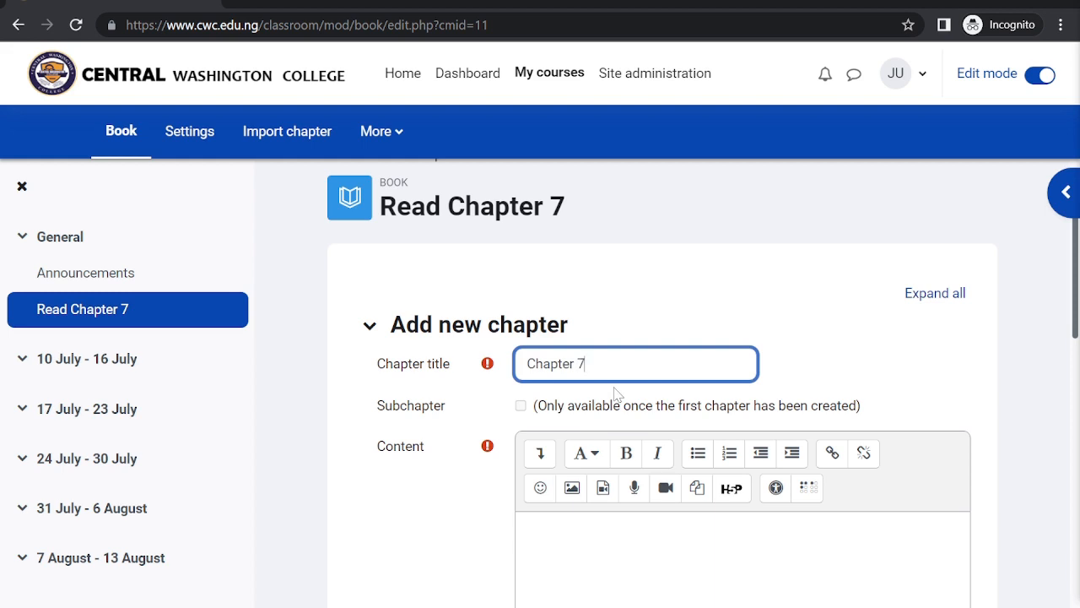
{"action": "left_click", "coordinate": [589, 544]}
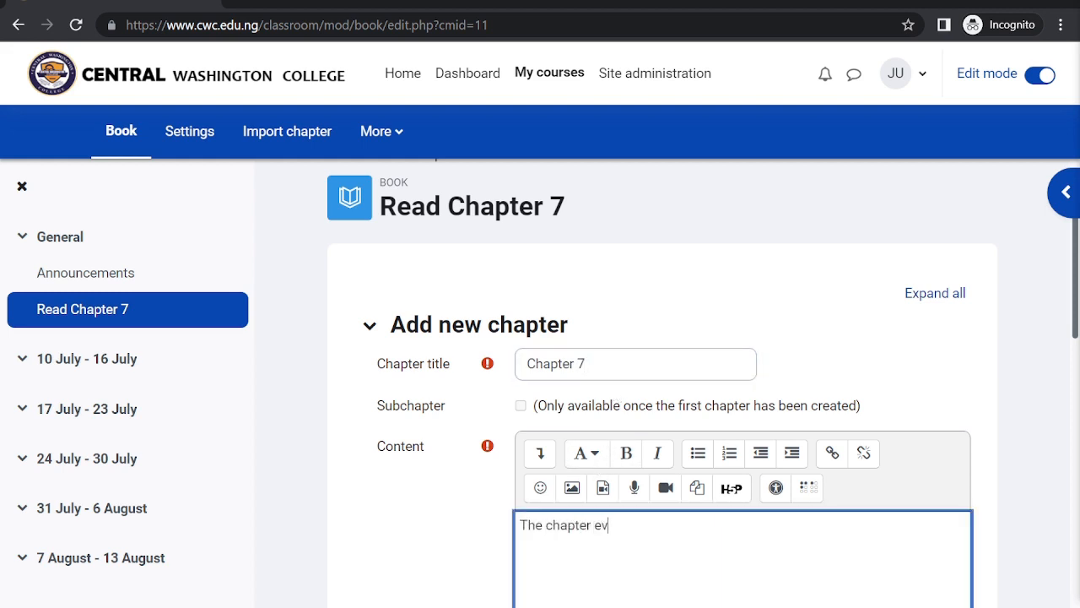
{"action": "scroll", "coordinate": [549, 443], "scroll_direction": "down", "scroll_amount": 6}
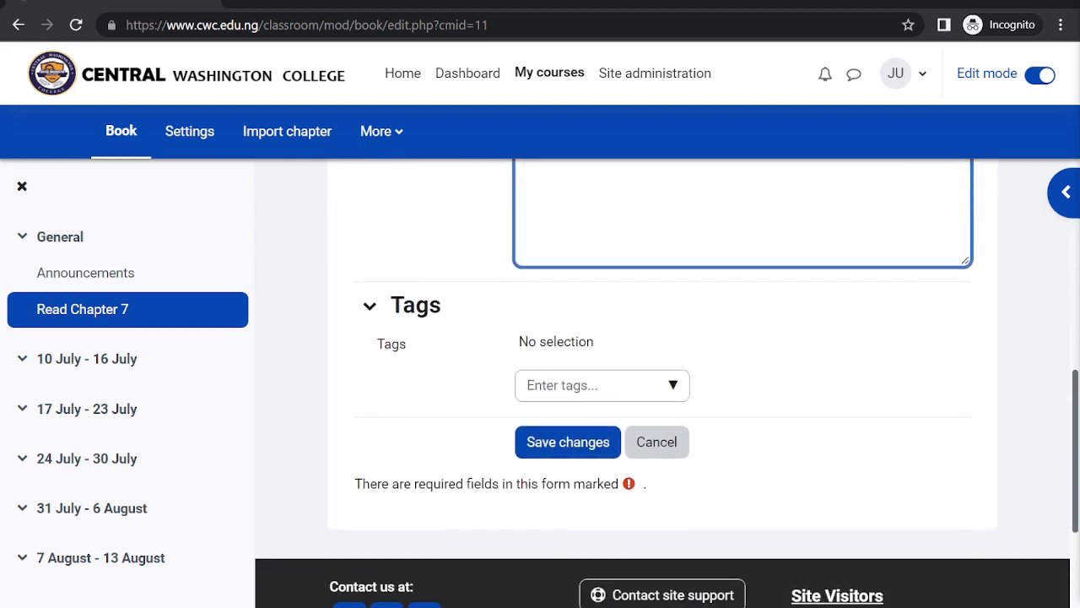
{"action": "left_click", "coordinate": [548, 443]}
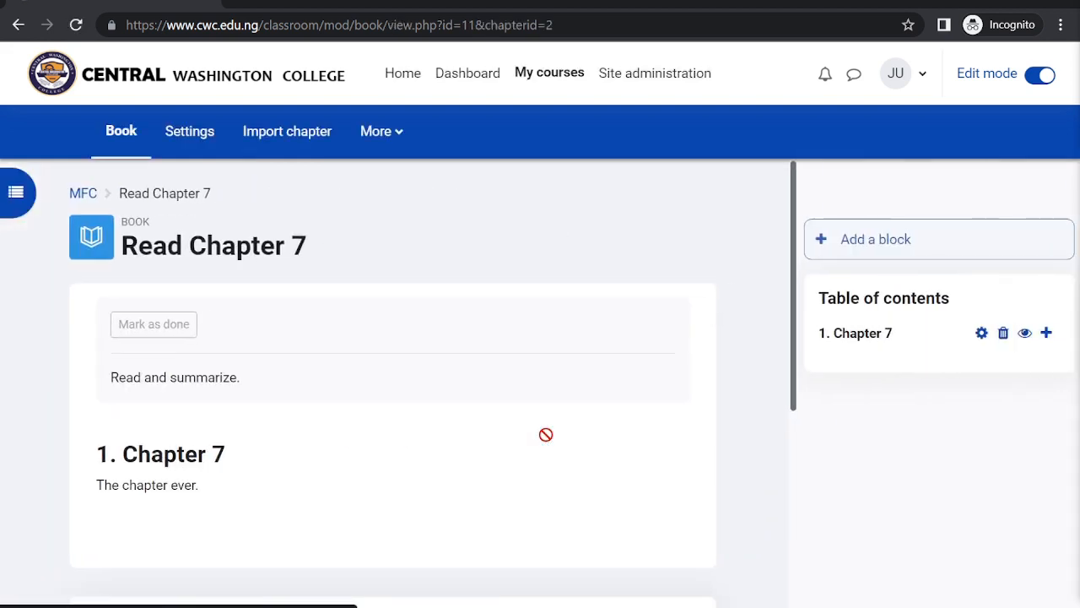
Step: Edit Chapter 7 so its text reads "The best chapter ever." and save the changes
{"action": "scroll", "coordinate": [545, 434], "scroll_direction": "down", "scroll_amount": 3}
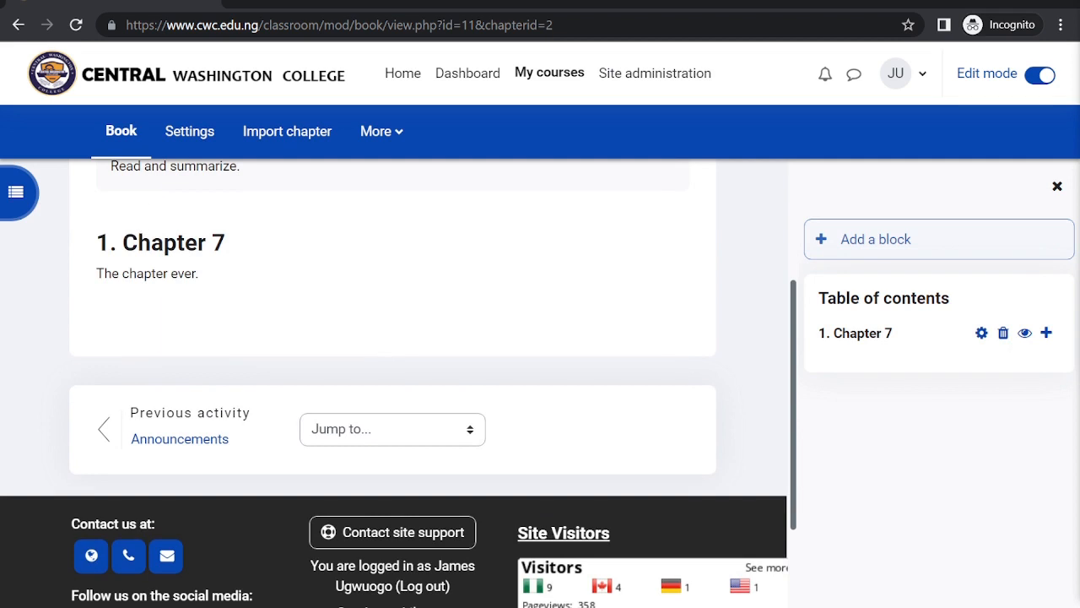
{"action": "left_click_drag", "start_coordinate": [103, 273], "coordinate": [196, 272]}
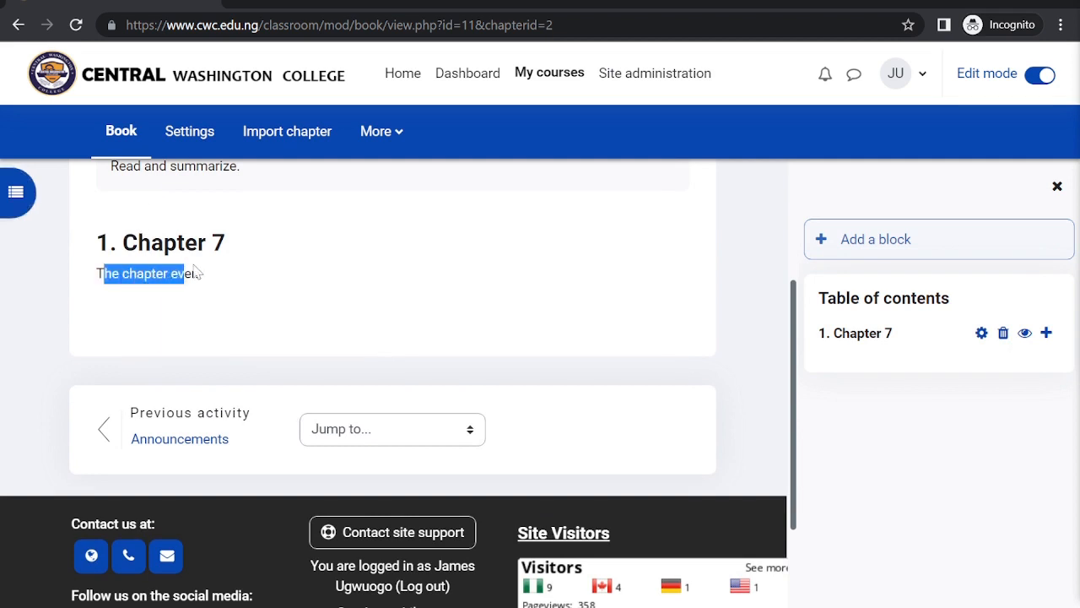
{"action": "left_click", "coordinate": [140, 289]}
{"action": "scroll", "coordinate": [143, 288], "scroll_direction": "up", "scroll_amount": 3}
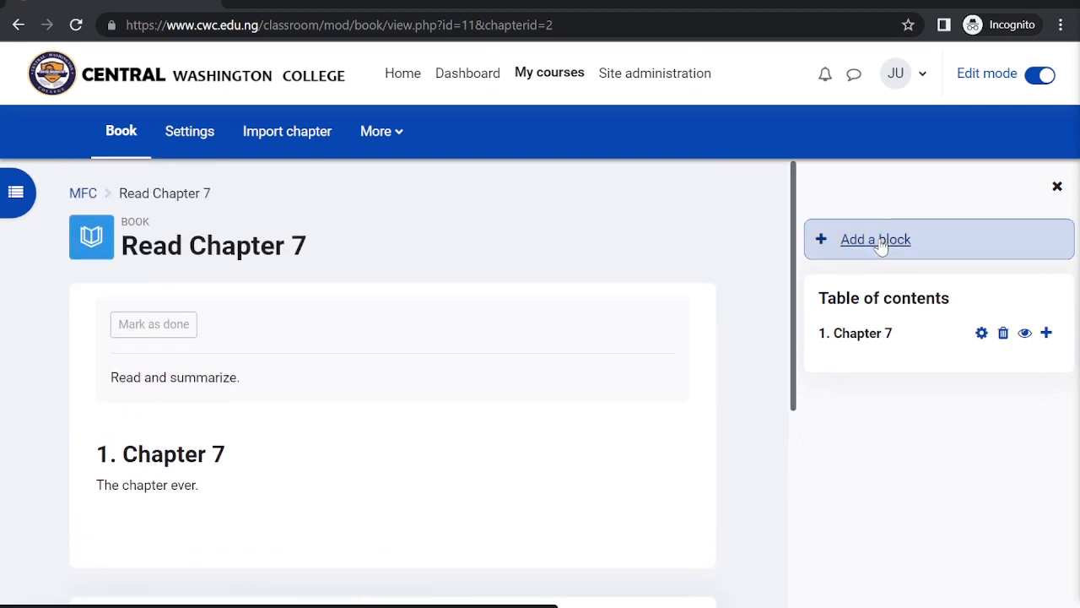
{"action": "left_click", "coordinate": [982, 333]}
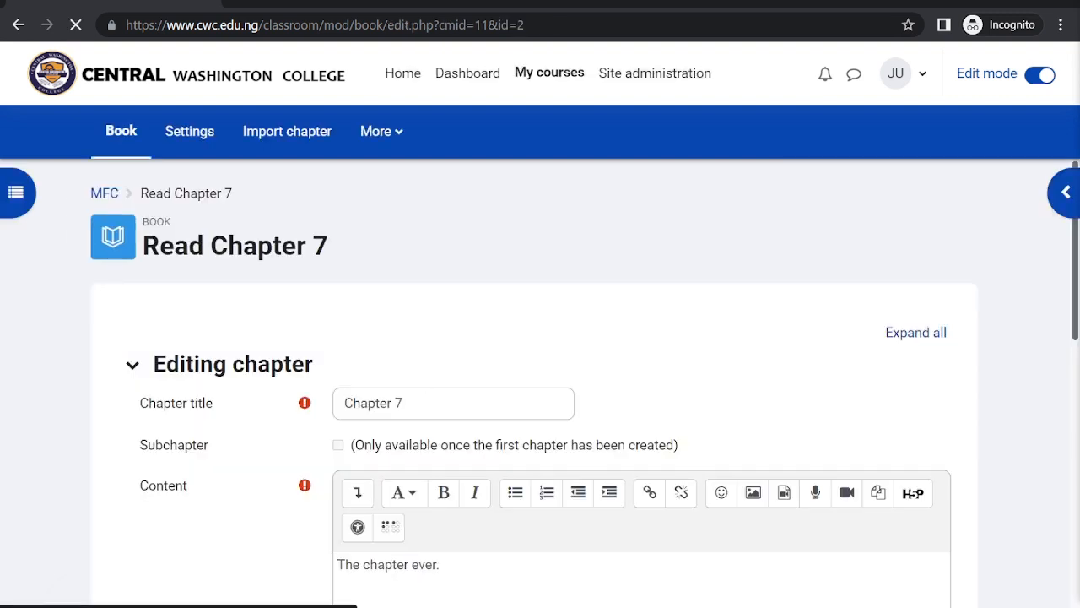
{"action": "left_click", "coordinate": [360, 565]}
{"action": "type", "text": "bet"}
{"action": "key", "text": "BackSpace"}
{"action": "type", "text": "s"}
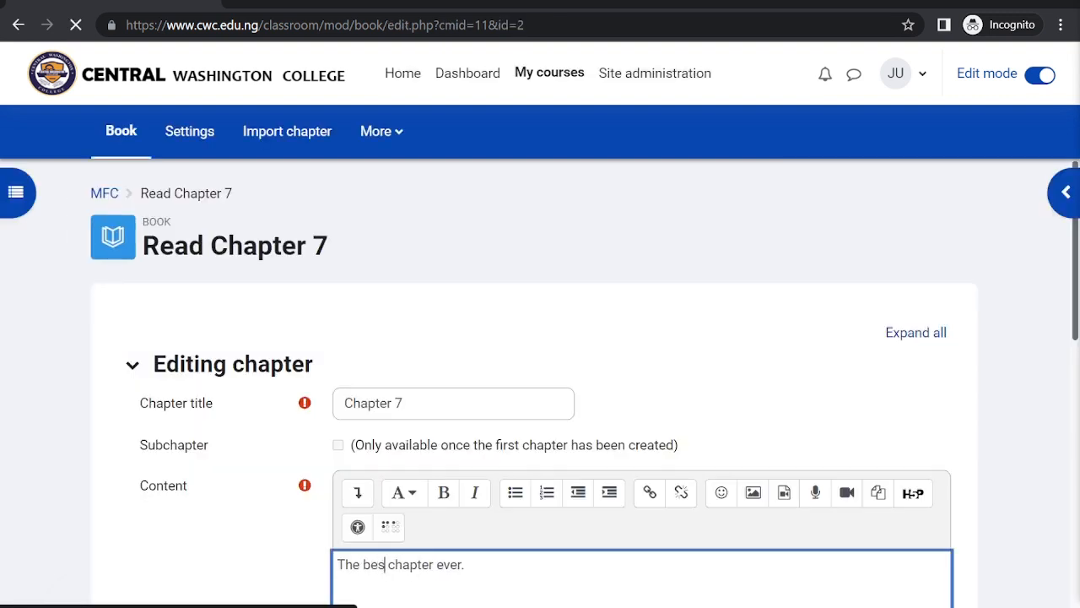
{"action": "type", "text": "t"}
{"action": "scroll", "coordinate": [540, 337], "scroll_direction": "down", "scroll_amount": 10}
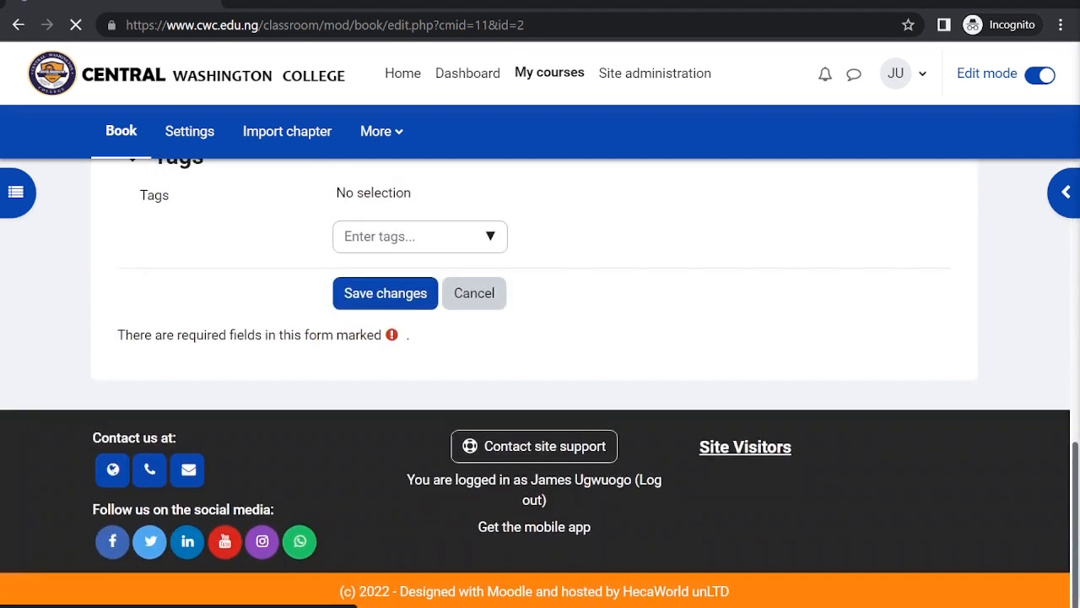
{"action": "left_click", "coordinate": [366, 293]}
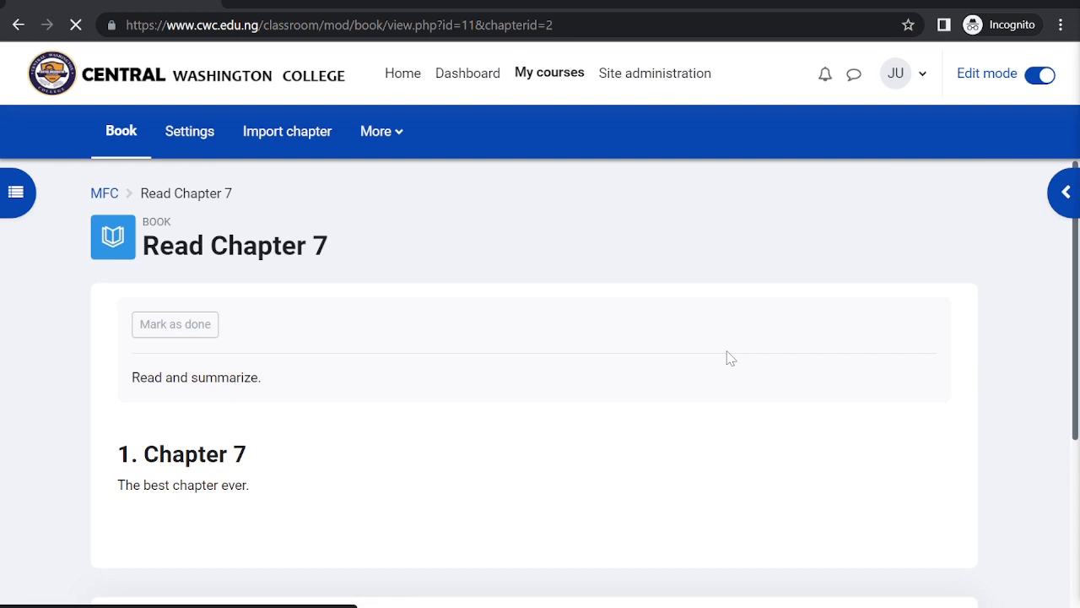
Step: Show the block drawer with the book's Table of contents beside Chapter 7
{"action": "scroll", "coordinate": [731, 358], "scroll_direction": "down", "scroll_amount": 3}
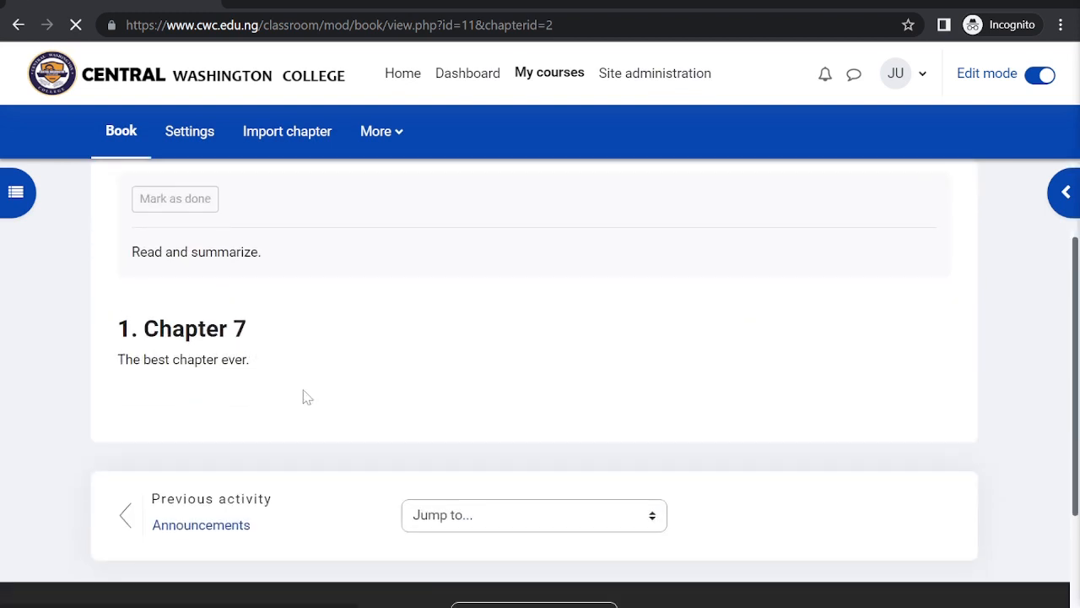
{"action": "scroll", "coordinate": [311, 398], "scroll_direction": "down", "scroll_amount": 2}
{"action": "scroll", "coordinate": [311, 398], "scroll_direction": "up", "scroll_amount": 4}
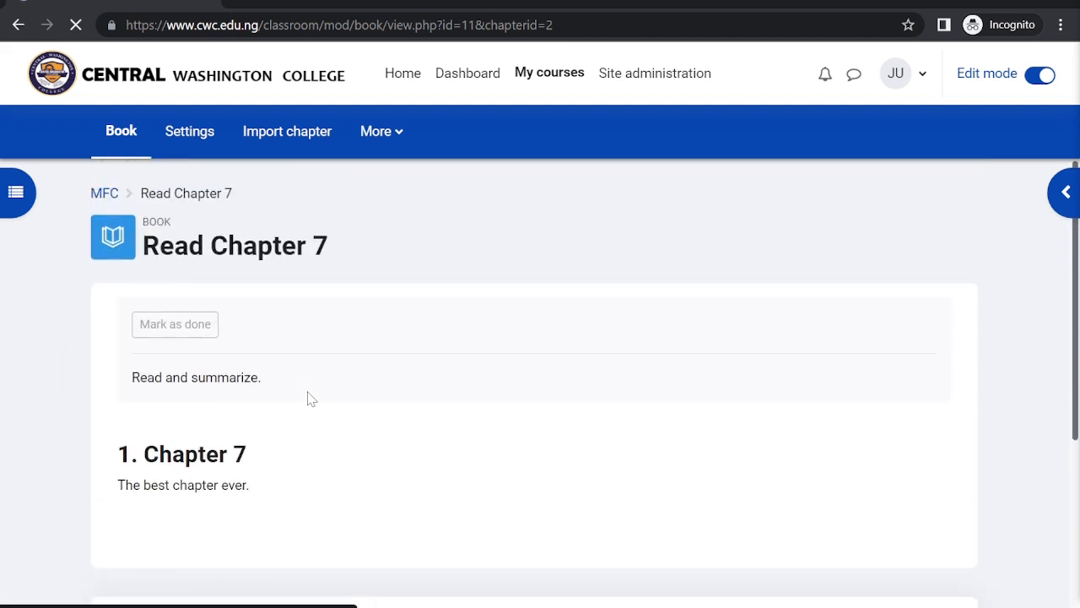
{"action": "left_click", "coordinate": [1065, 194]}
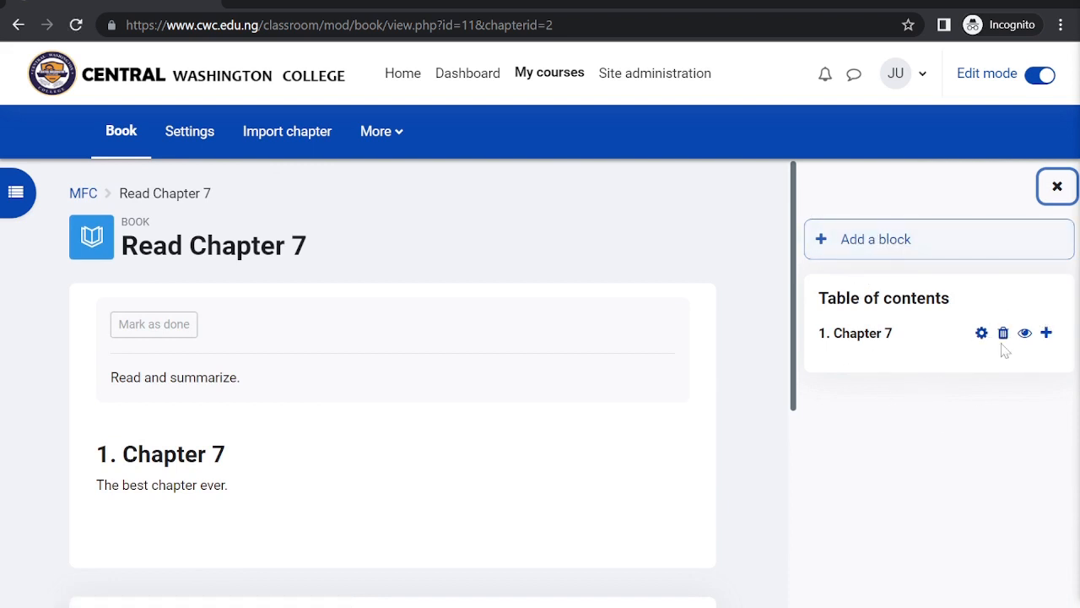
Step: Add the Logged in user block below the Table of contents
{"action": "left_click", "coordinate": [882, 239]}
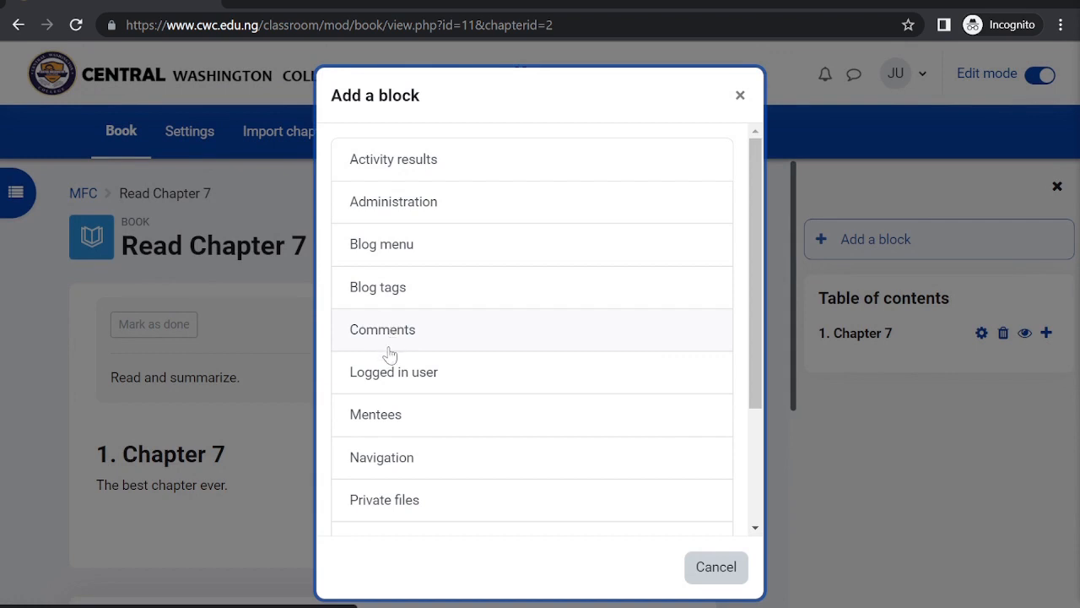
{"action": "left_click", "coordinate": [388, 382]}
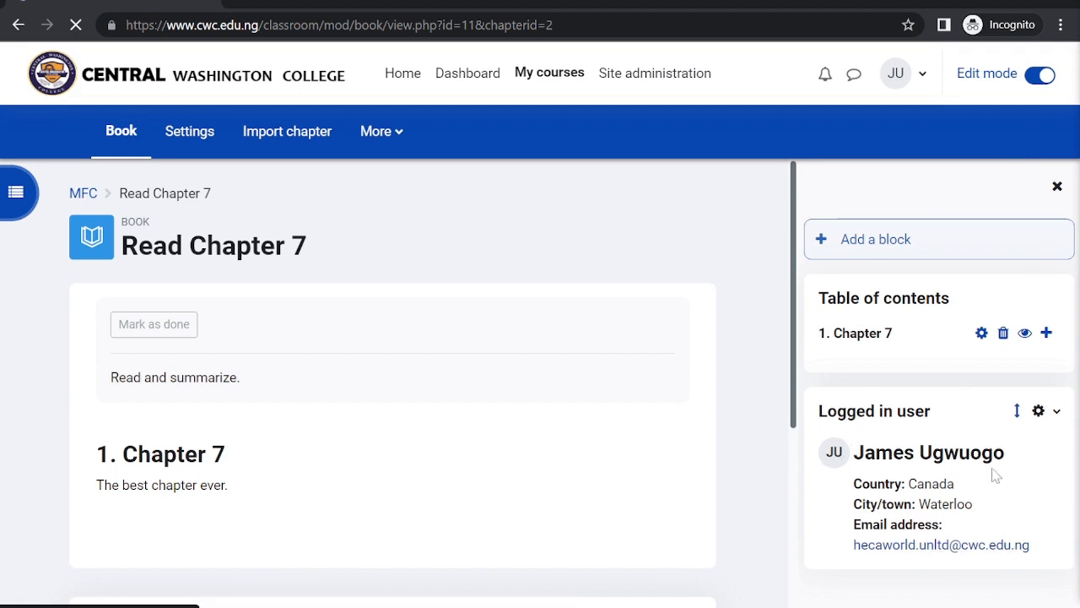
Step: Message the starred Course rep conversation about coming to class with a special scholarship announcement
{"action": "left_click", "coordinate": [853, 76]}
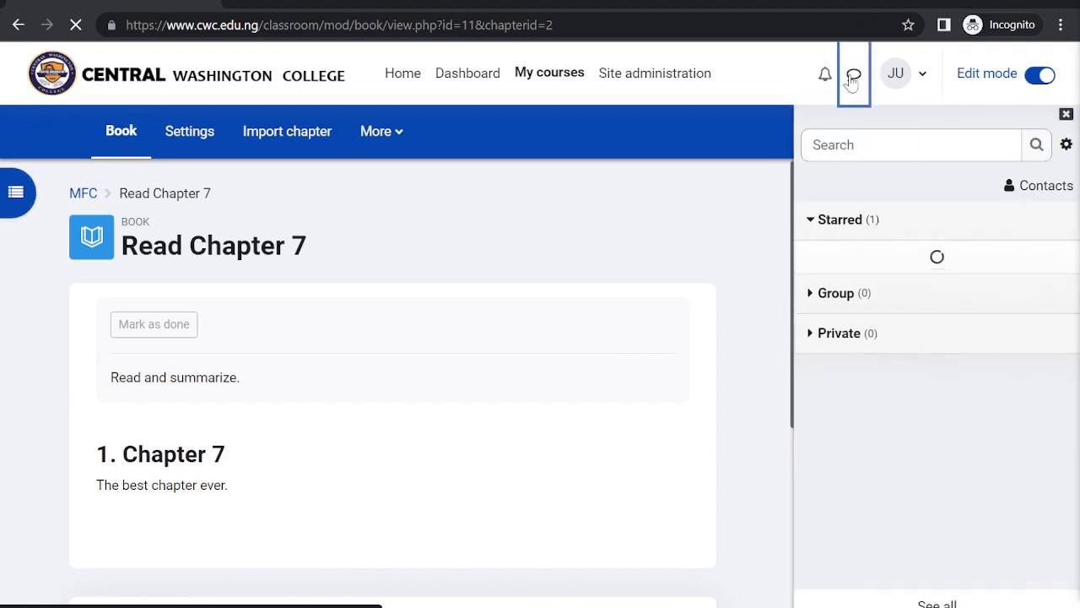
{"action": "left_click", "coordinate": [1062, 275]}
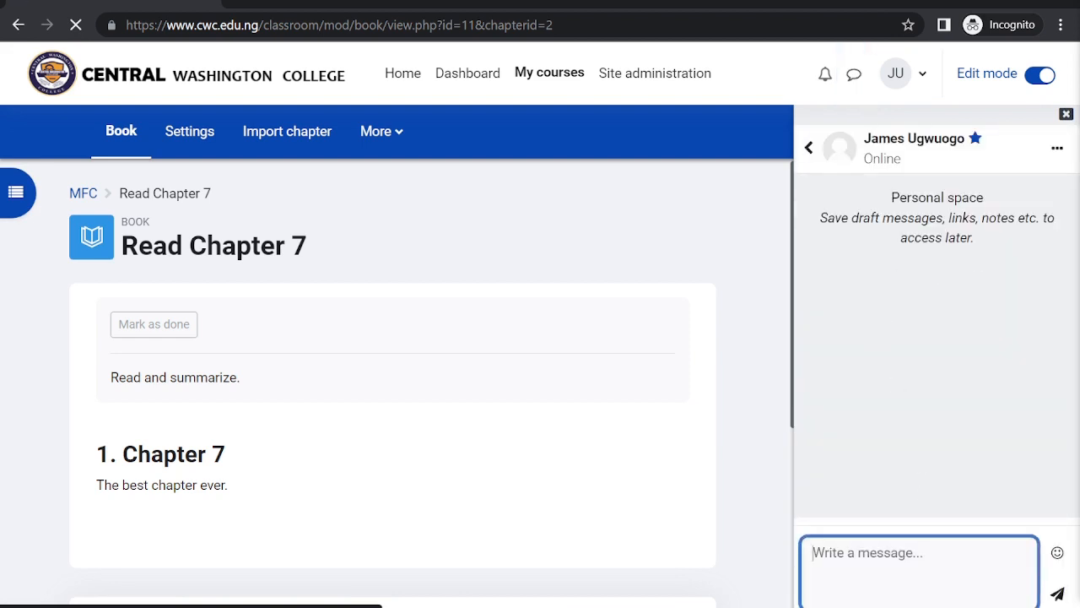
{"action": "type", "text": "Hey Cour"}
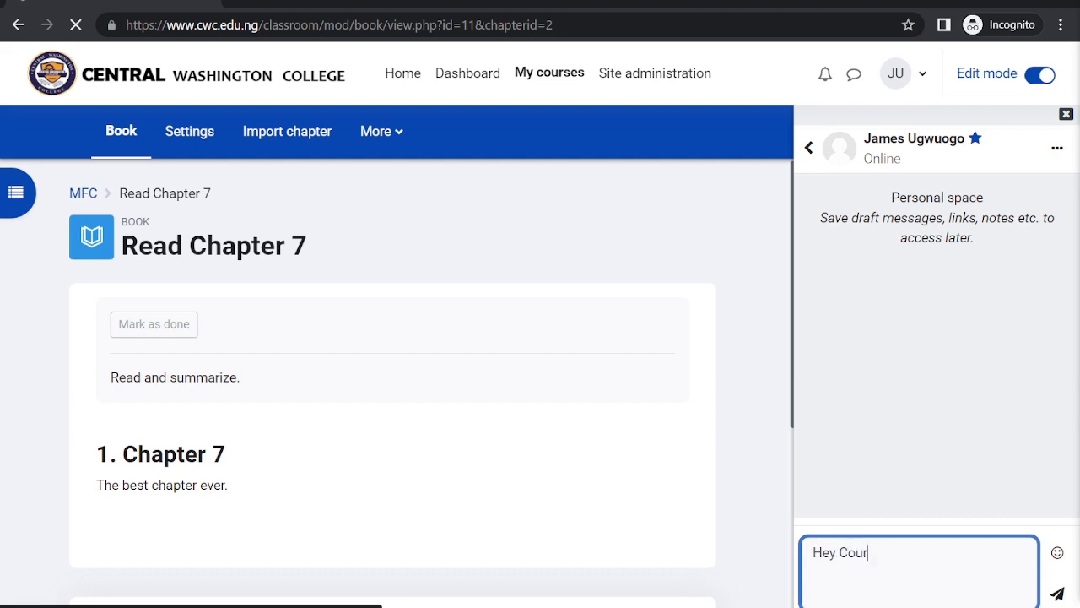
{"action": "type", "text": "se rep, I will be"}
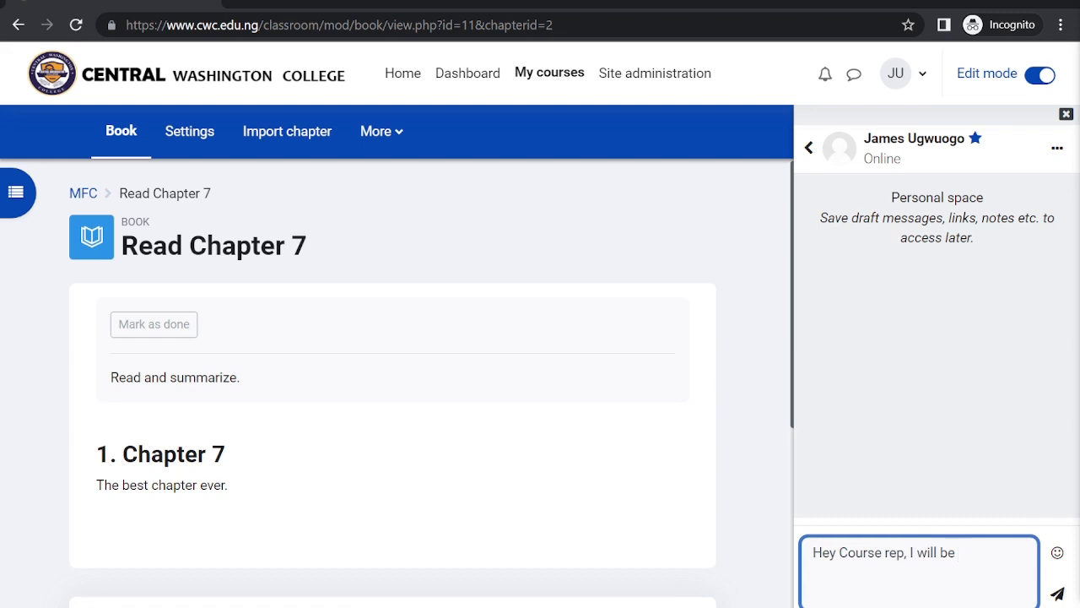
{"action": "type", "text": " coming to the class with a special scholarship anno"}
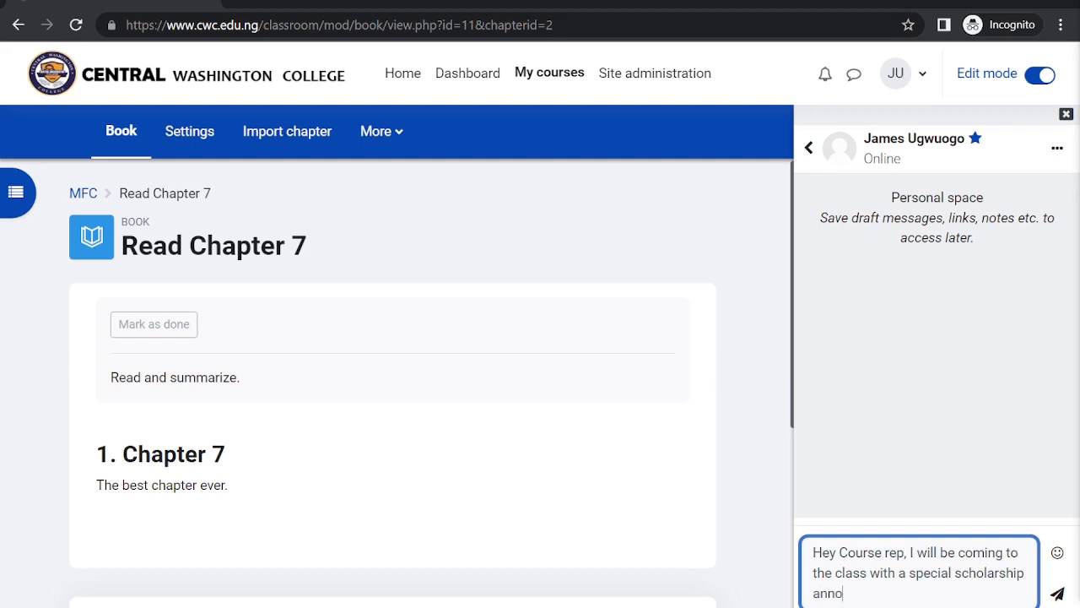
{"action": "type", "text": "ement."}
{"action": "key", "text": "Return"}
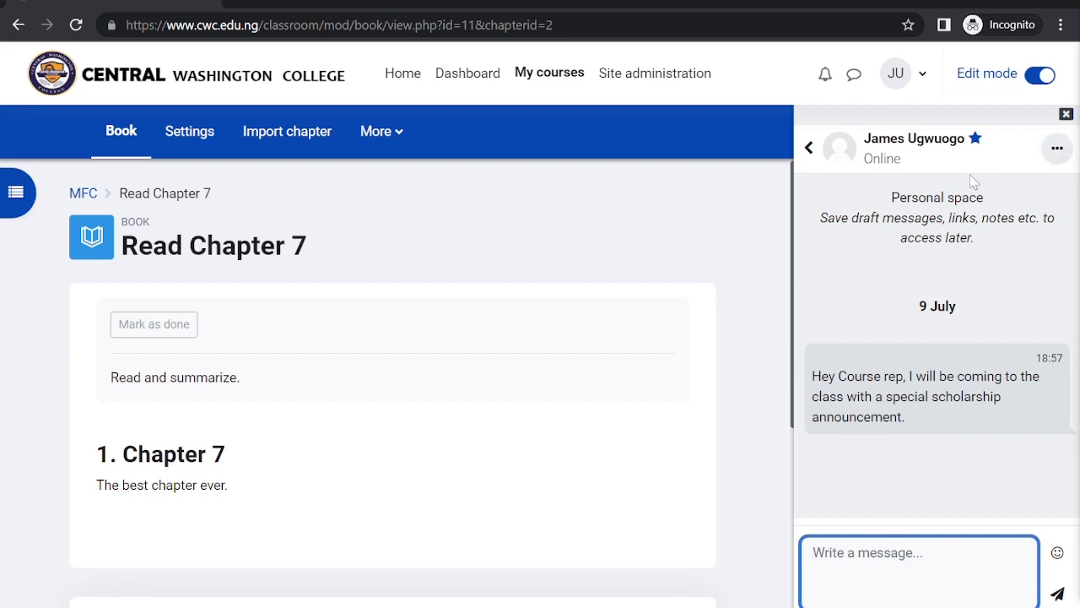
{"action": "left_click", "coordinate": [809, 148]}
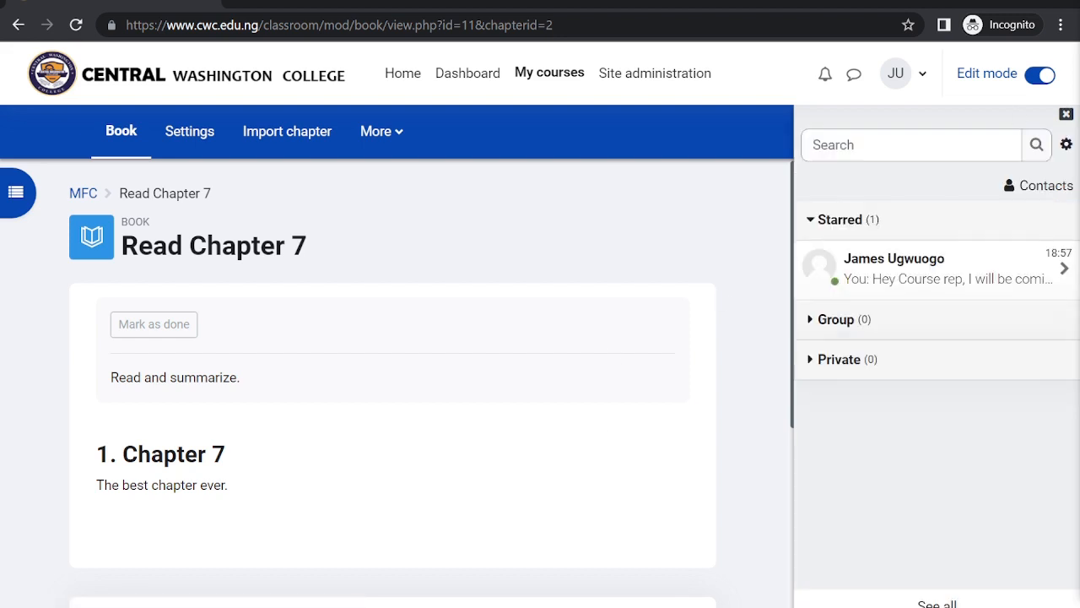
Step: Close the messaging and block drawers, switch Edit mode off, and reopen the messages panel
{"action": "left_click", "coordinate": [1066, 114]}
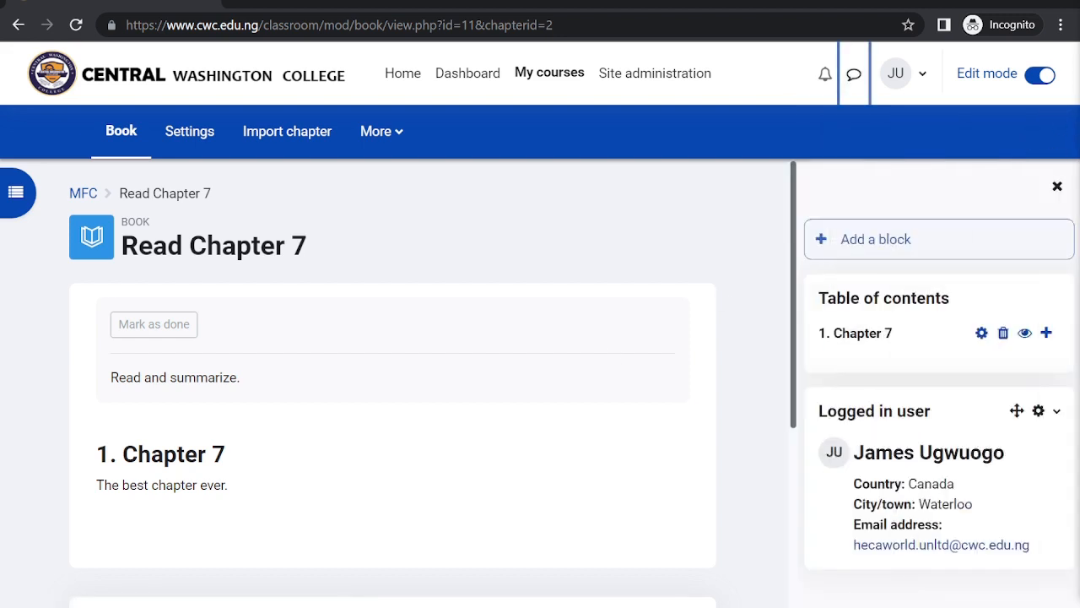
{"action": "left_click", "coordinate": [1055, 187]}
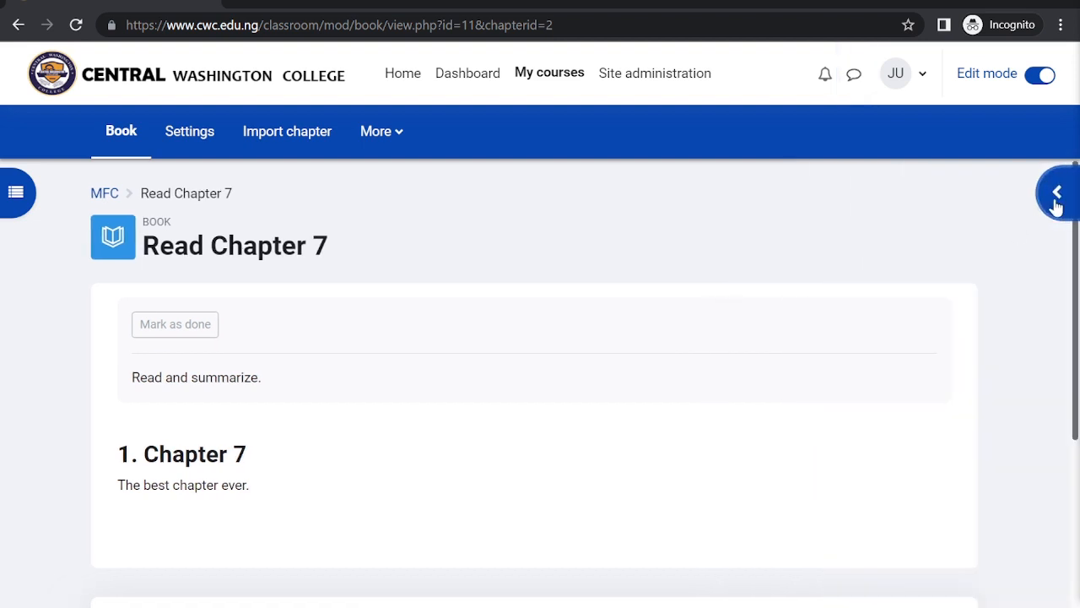
{"action": "left_click", "coordinate": [1055, 192]}
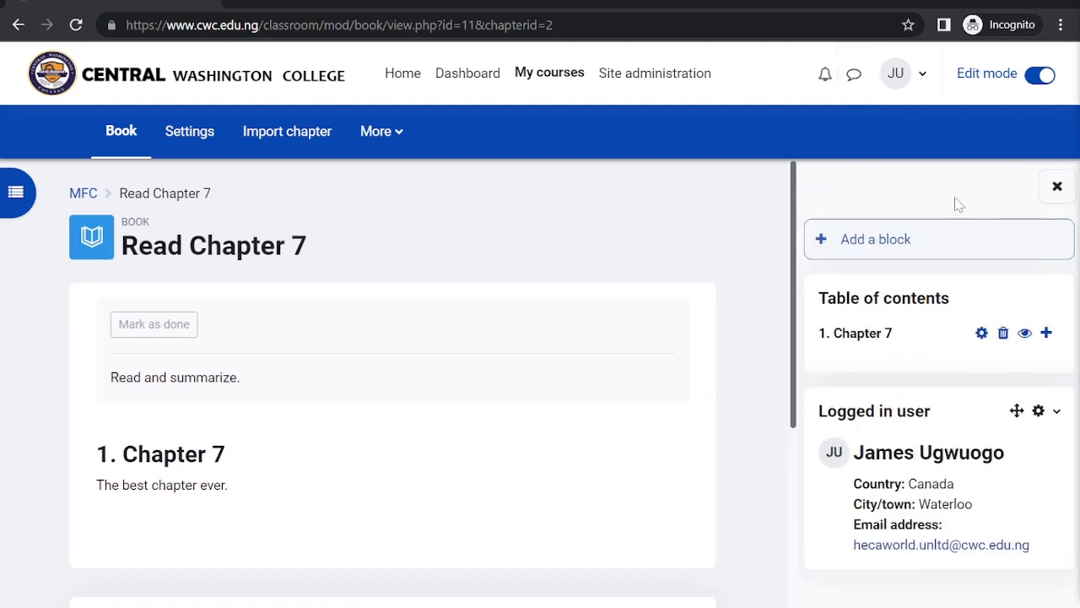
{"action": "left_click", "coordinate": [1055, 186]}
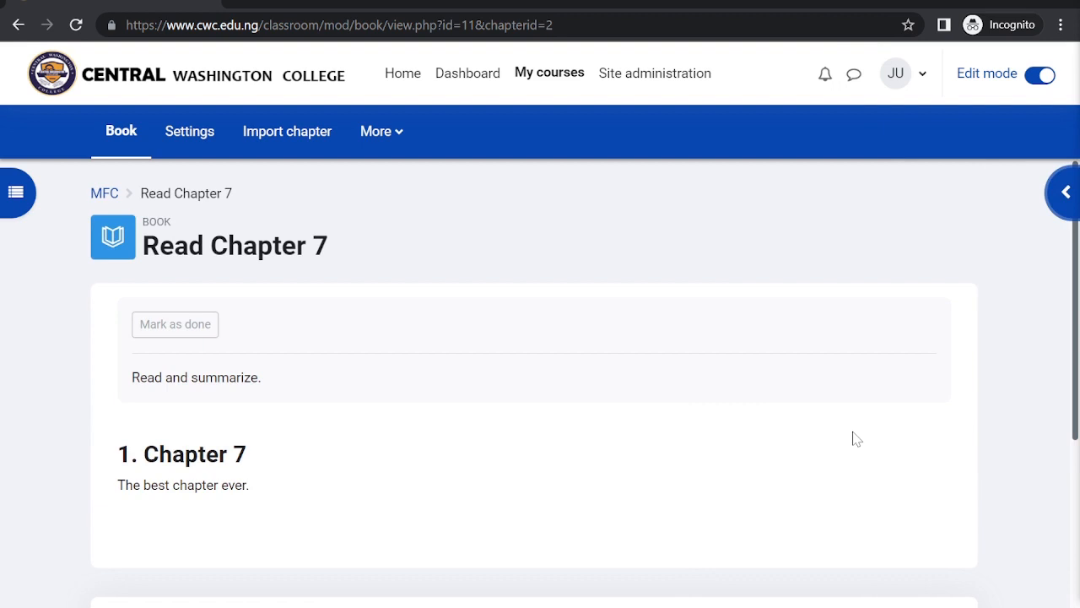
{"action": "scroll", "coordinate": [852, 439], "scroll_direction": "down", "scroll_amount": 2}
{"action": "scroll", "coordinate": [853, 437], "scroll_direction": "up", "scroll_amount": 1}
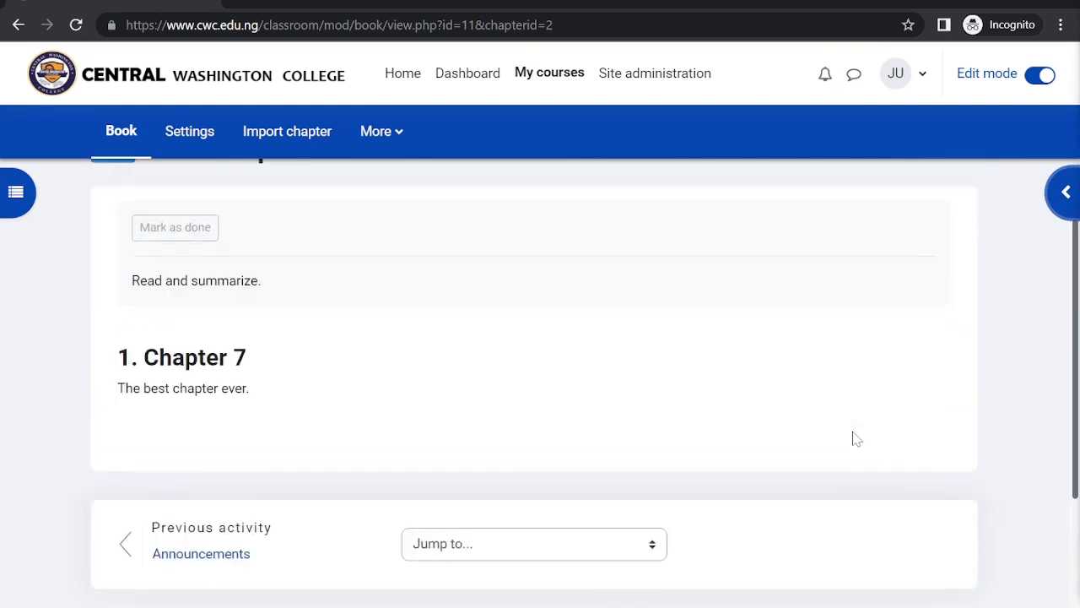
{"action": "left_click", "coordinate": [1043, 79]}
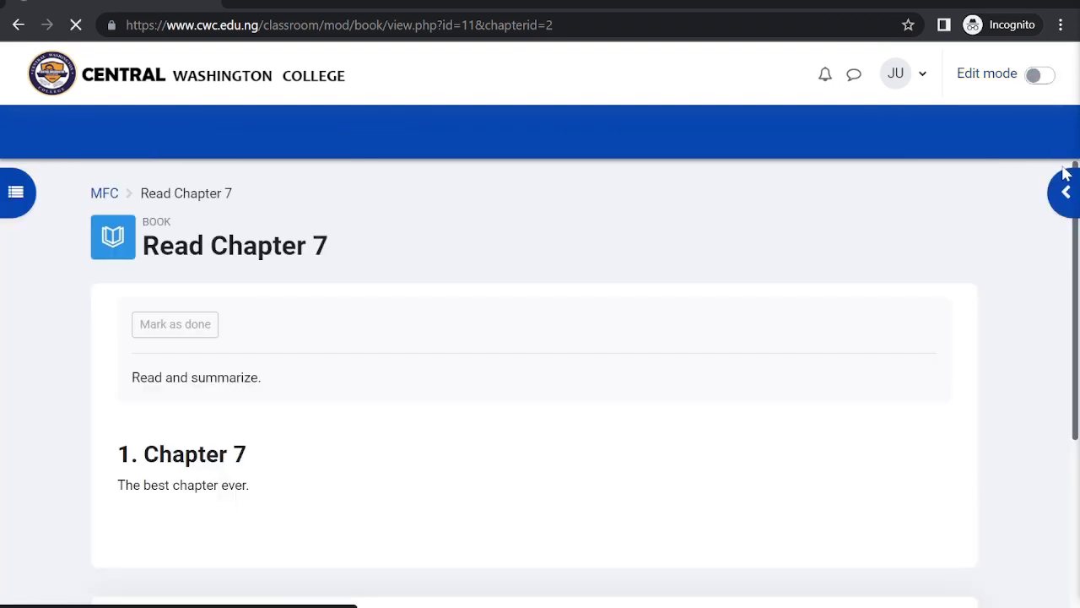
{"action": "left_click", "coordinate": [1062, 194]}
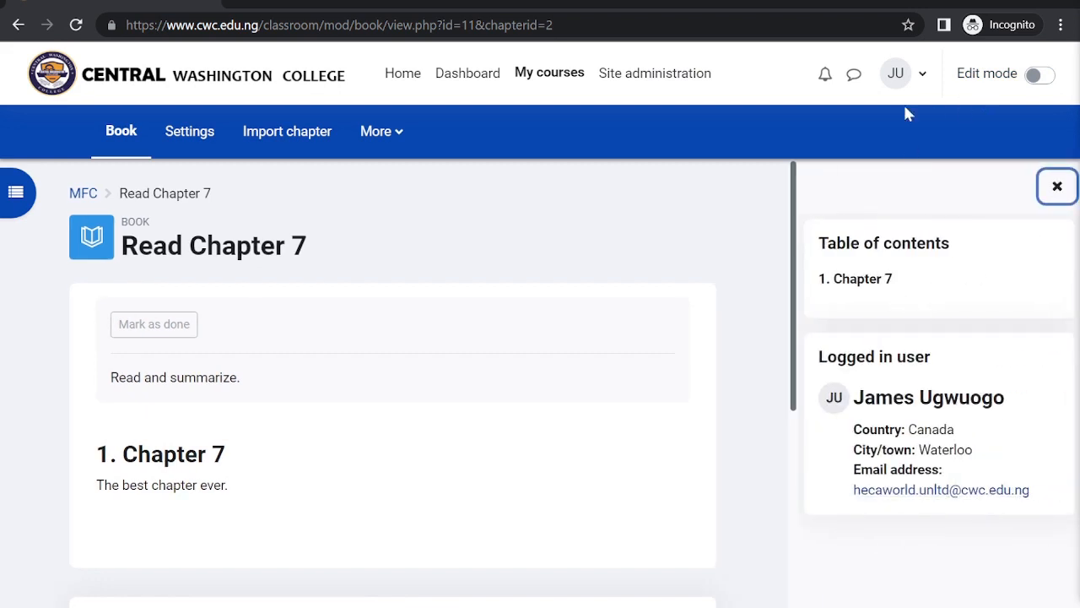
{"action": "left_click", "coordinate": [854, 76]}
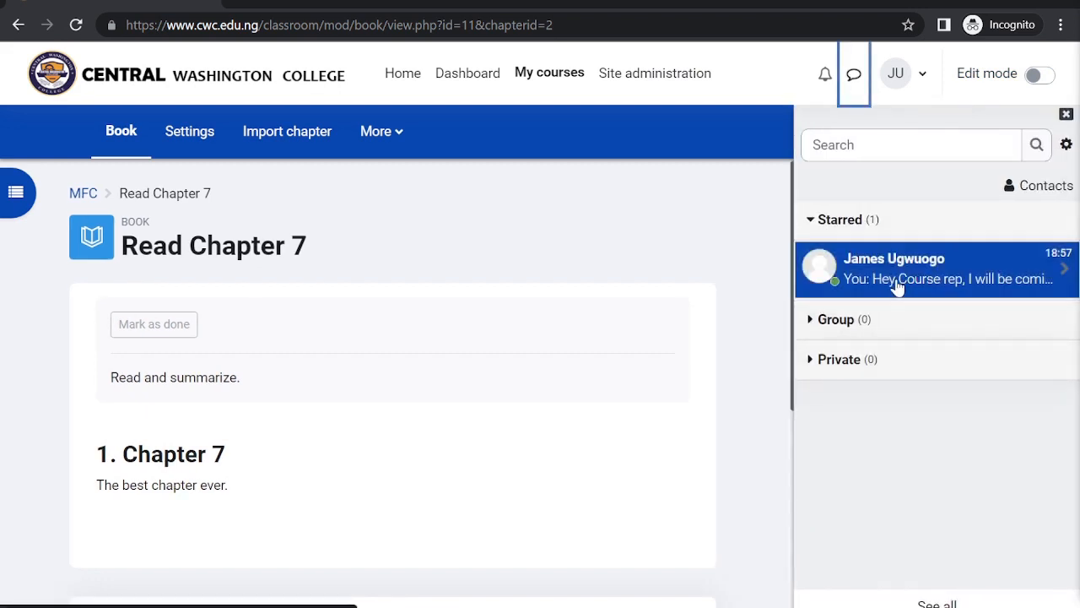
Step: Send the starred contact: the scholarship will be announced on the learning management system this afternoon
{"action": "left_click", "coordinate": [897, 287]}
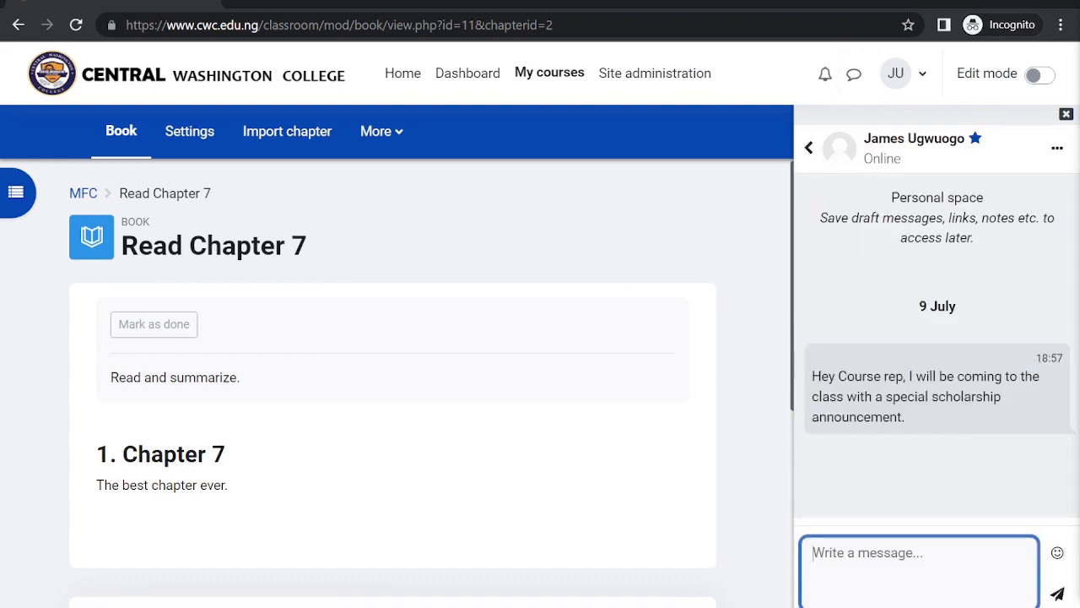
{"action": "type", "text": "The s"}
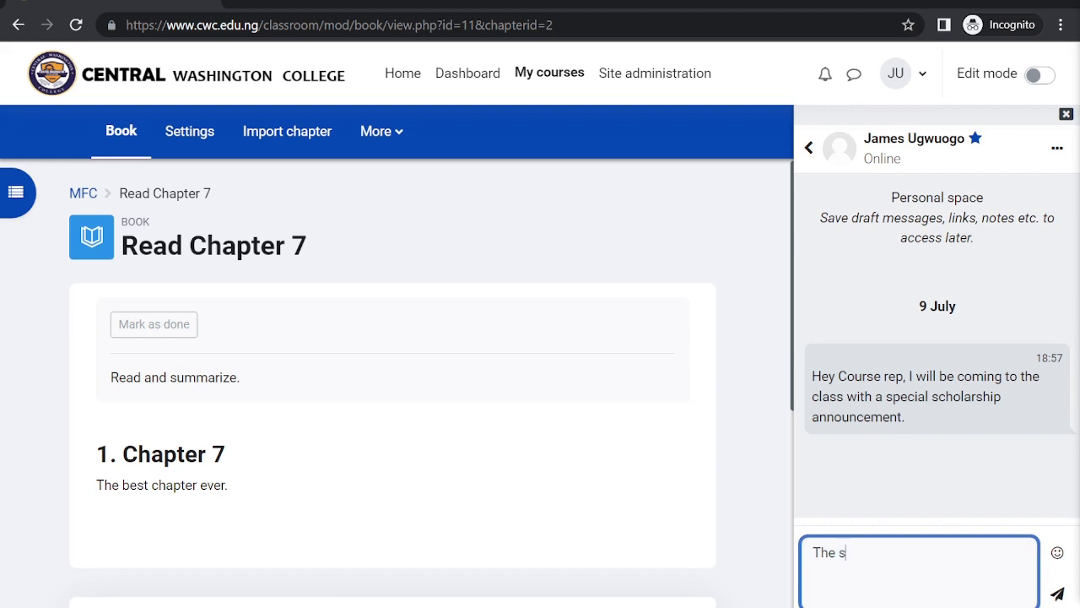
{"action": "type", "text": "cholarship will now"}
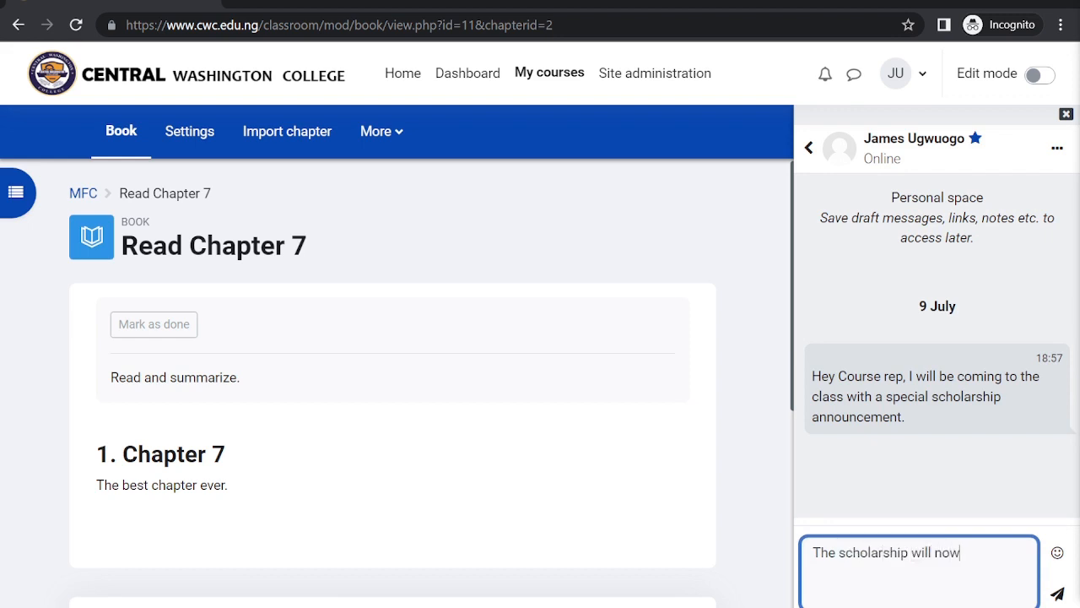
{"action": "type", "text": " be announced on the learning"}
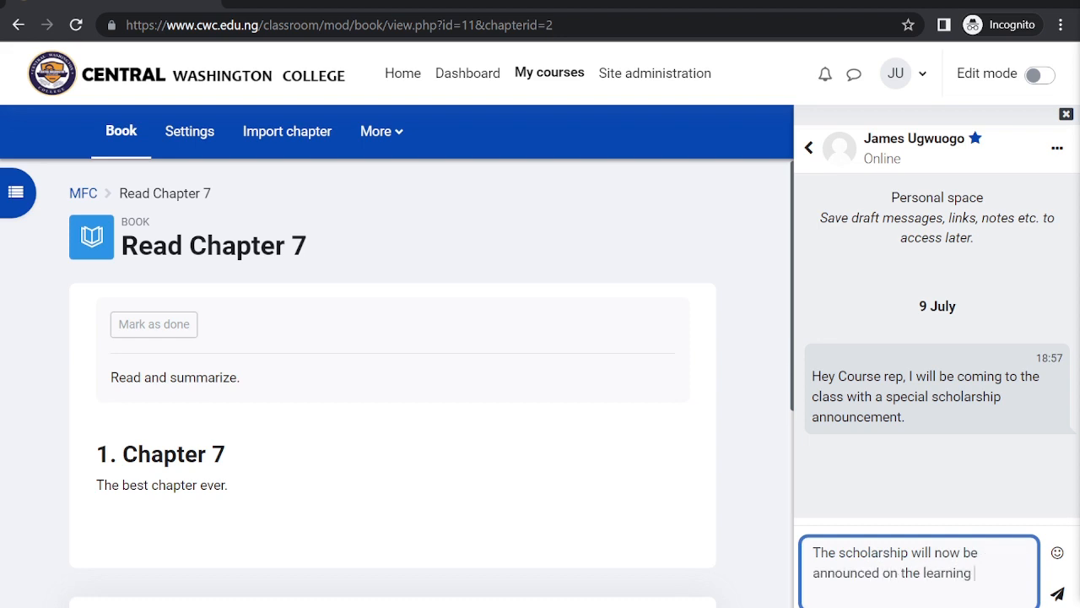
{"action": "type", "text": " management syste"}
{"action": "key", "text": "BackSpace"}
{"action": "key", "text": "BackSpace"}
{"action": "type", "text": "stem"}
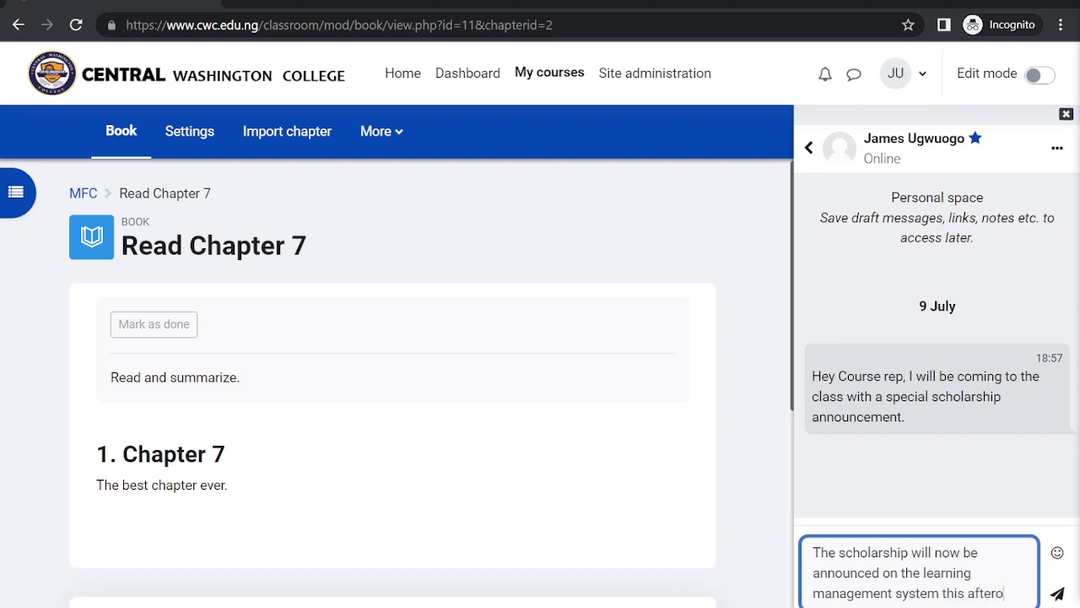
{"action": "type", "text": "this afternoon. Please, inform "}
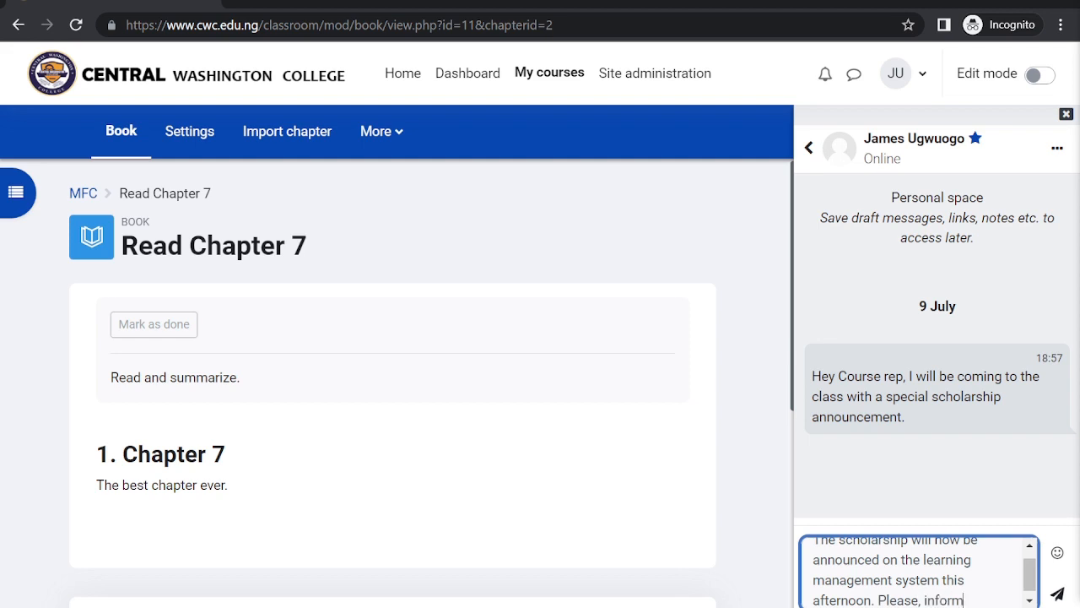
{"action": "type", "text": "your classmates to login and view."}
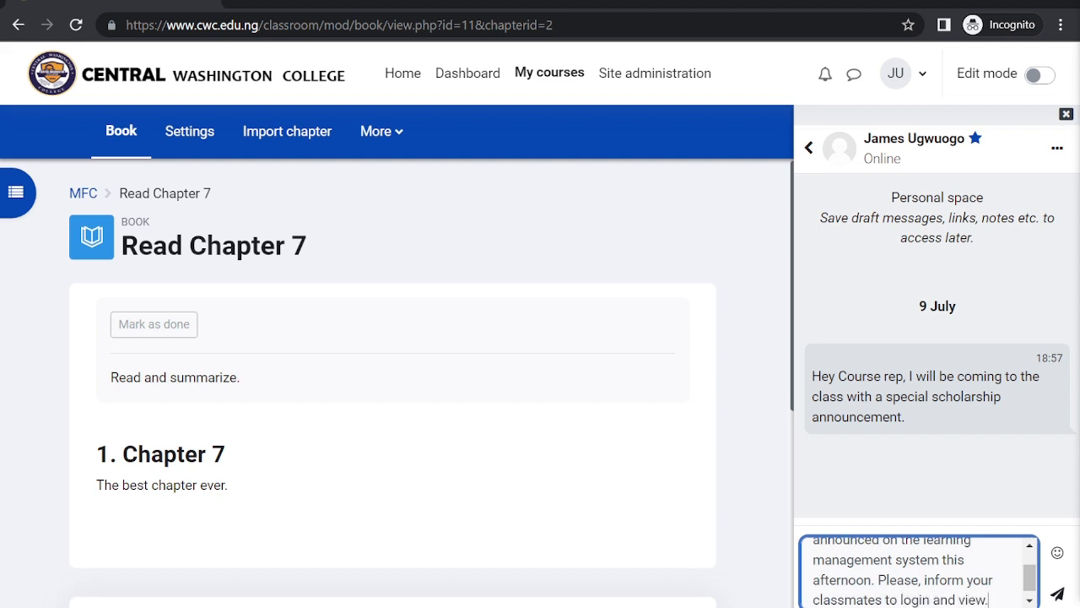
{"action": "key", "text": "Return"}
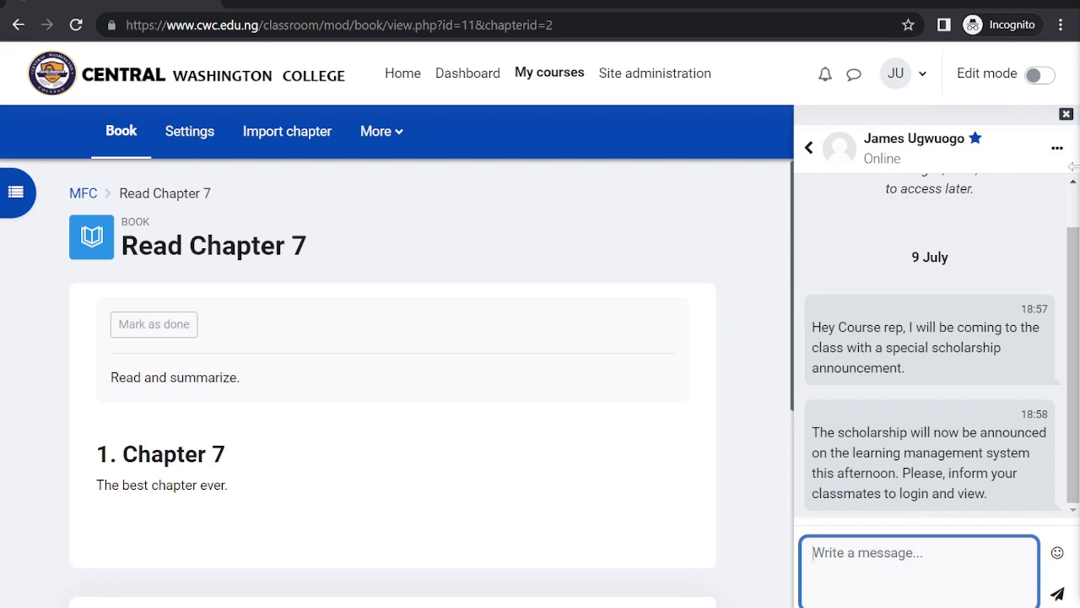
Step: Close the messaging drawer and return to the Read Chapter 7 book page
{"action": "left_click", "coordinate": [809, 148]}
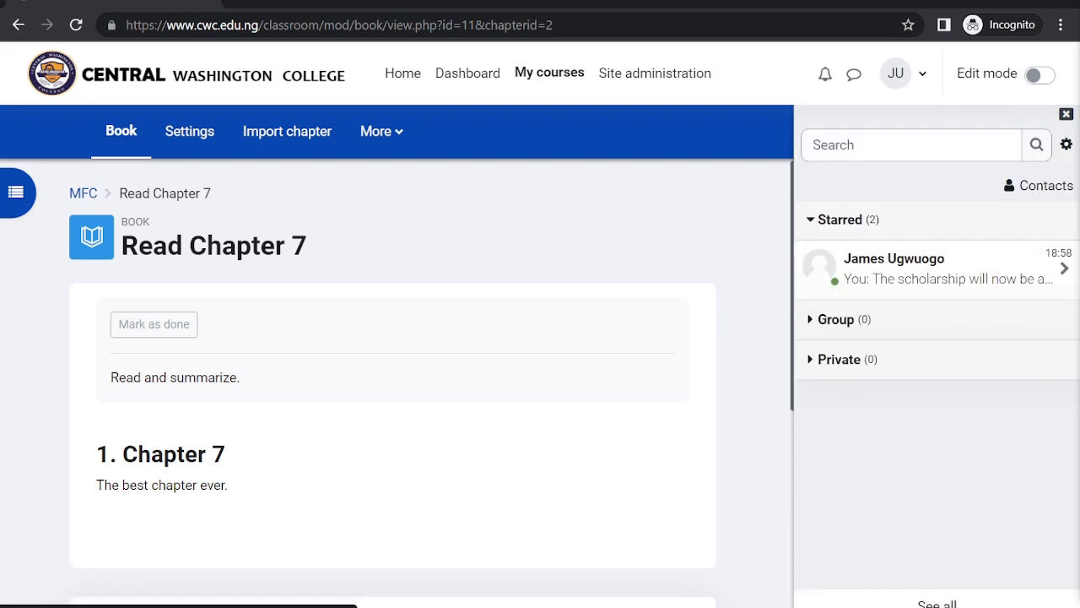
{"action": "left_click", "coordinate": [1066, 115]}
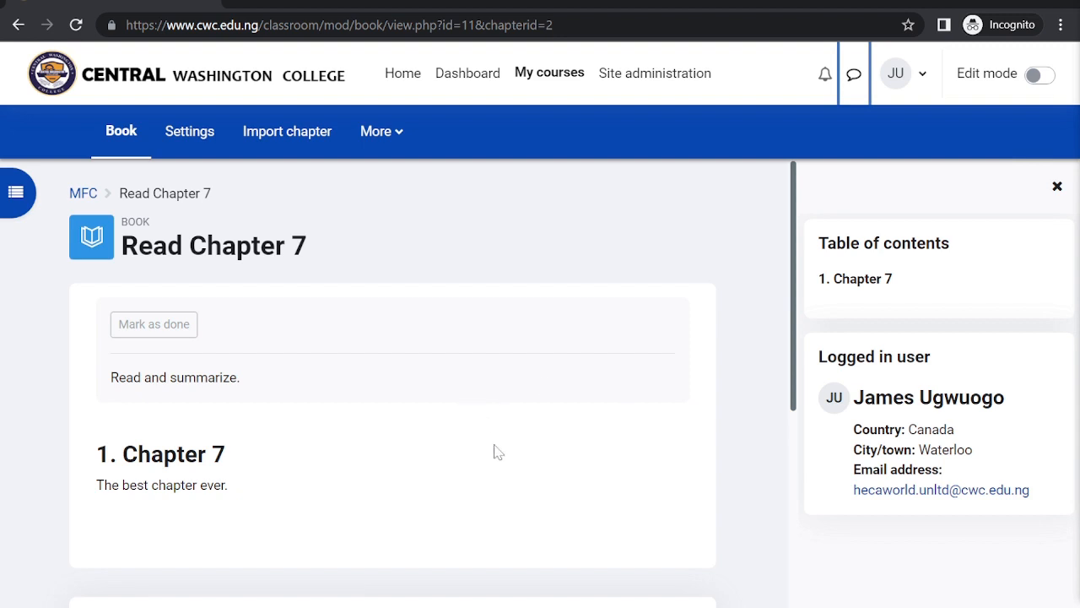
{"action": "left_click", "coordinate": [135, 129]}
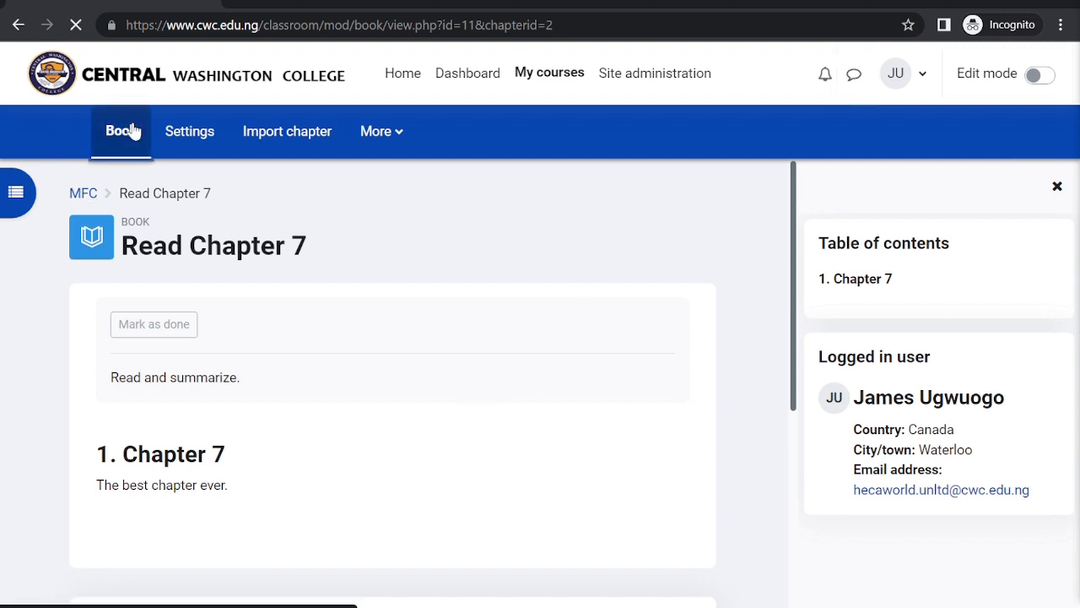
{"action": "scroll", "coordinate": [447, 444], "scroll_direction": "down", "scroll_amount": 3}
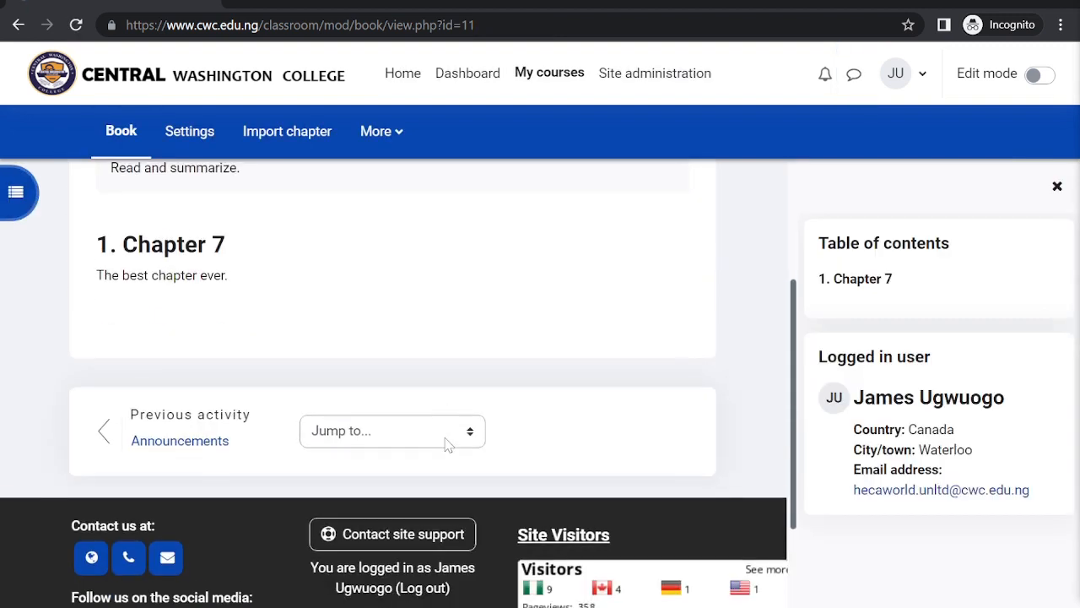
{"action": "scroll", "coordinate": [448, 444], "scroll_direction": "up", "scroll_amount": 3}
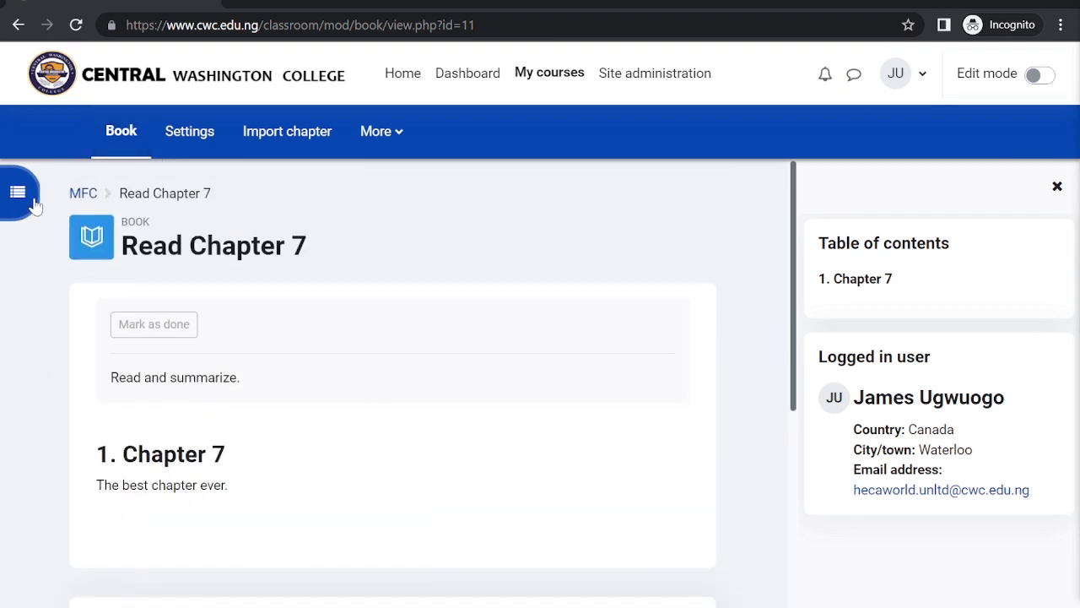
Step: Return to the MFC course page and switch Edit mode on
{"action": "left_click", "coordinate": [84, 193]}
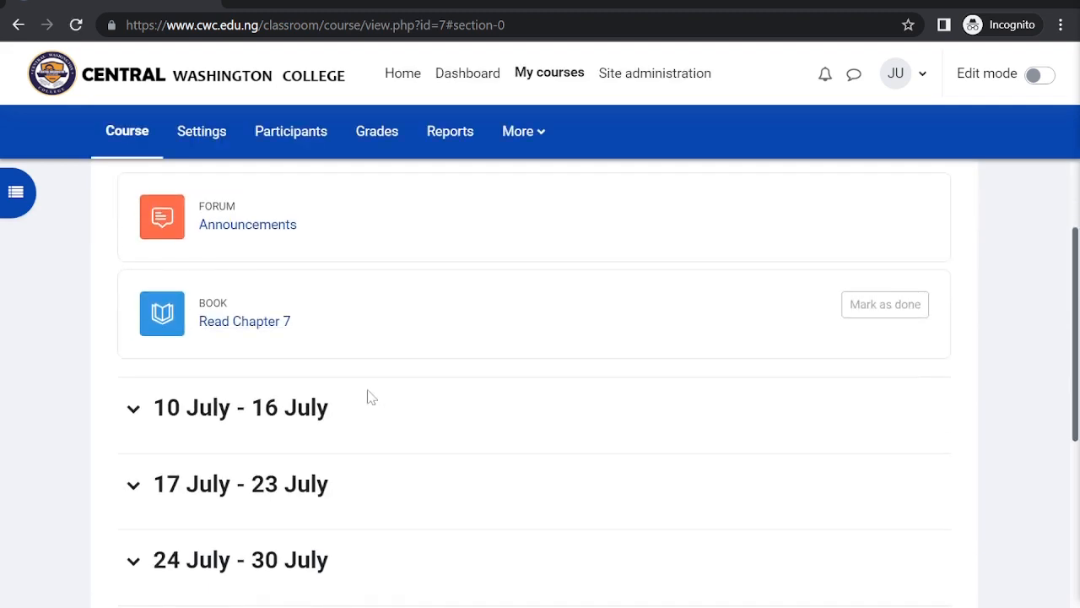
{"action": "scroll", "coordinate": [368, 392], "scroll_direction": "down", "scroll_amount": 2}
{"action": "scroll", "coordinate": [369, 392], "scroll_direction": "up", "scroll_amount": 3}
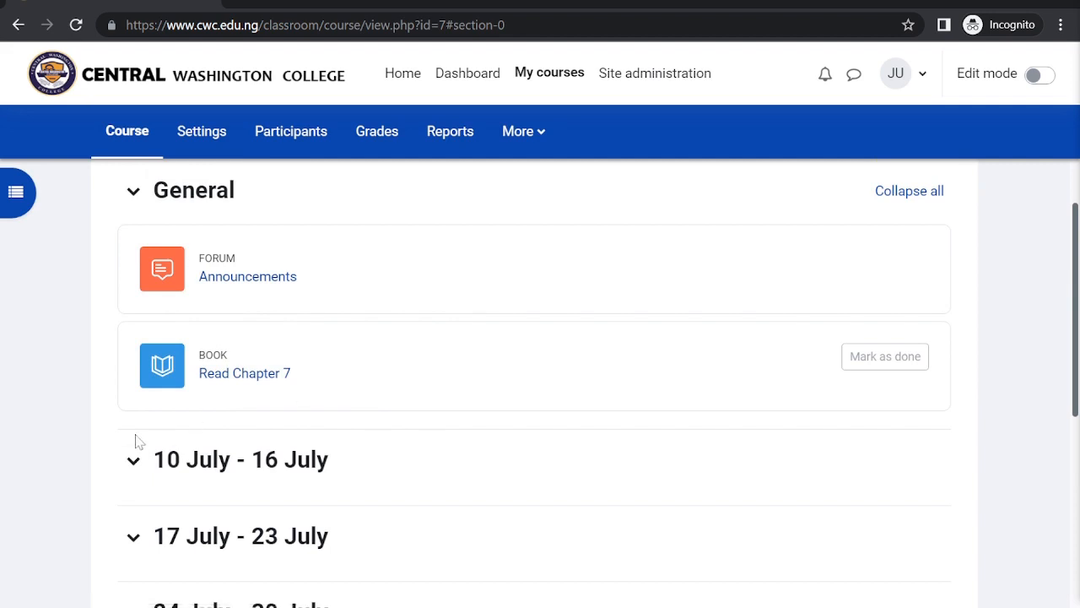
{"action": "left_click", "coordinate": [134, 460]}
{"action": "left_click", "coordinate": [127, 471]}
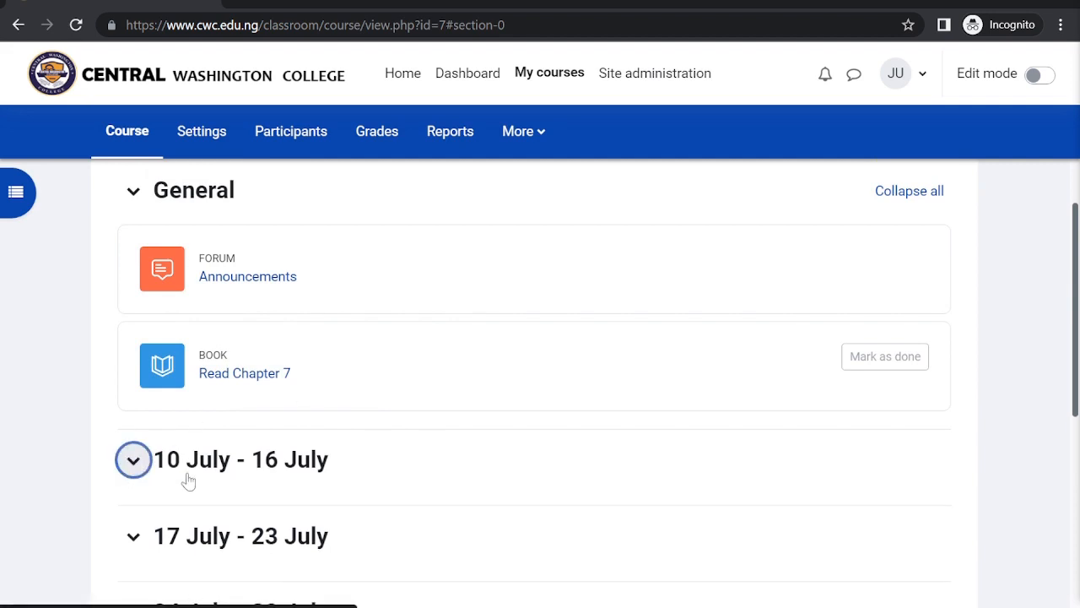
{"action": "left_click", "coordinate": [1044, 76]}
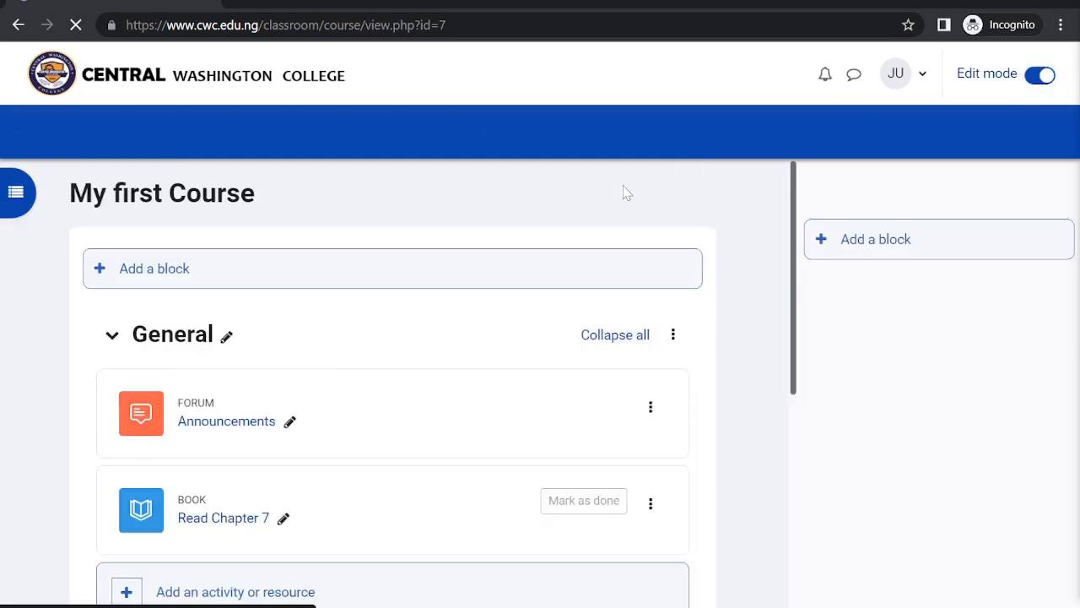
Step: Add a File resource to the 10 July - 16 July section
{"action": "scroll", "coordinate": [335, 374], "scroll_direction": "down", "scroll_amount": 5}
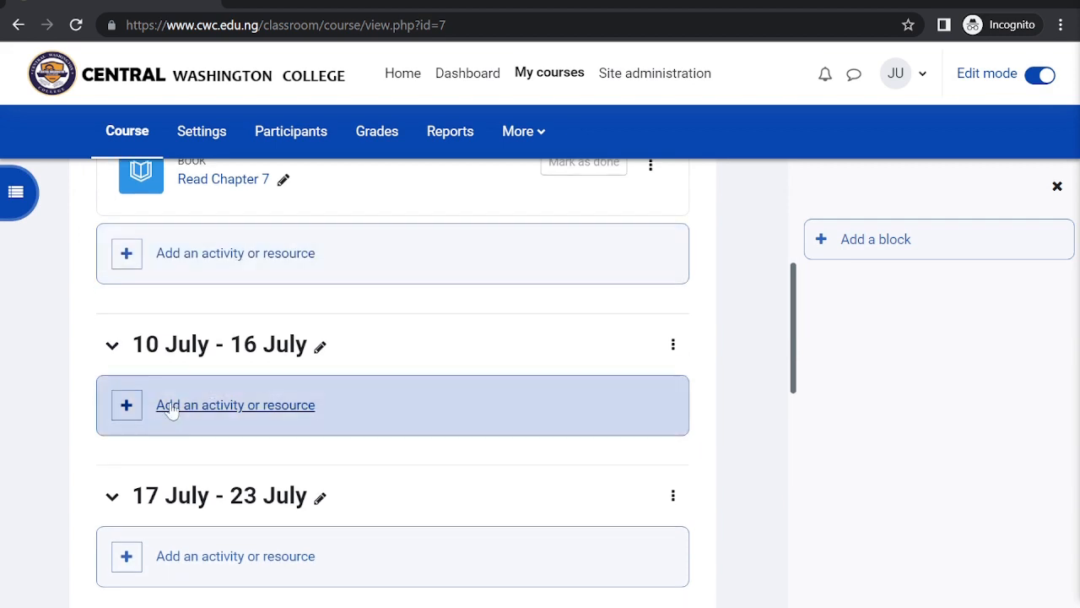
{"action": "left_click", "coordinate": [161, 405]}
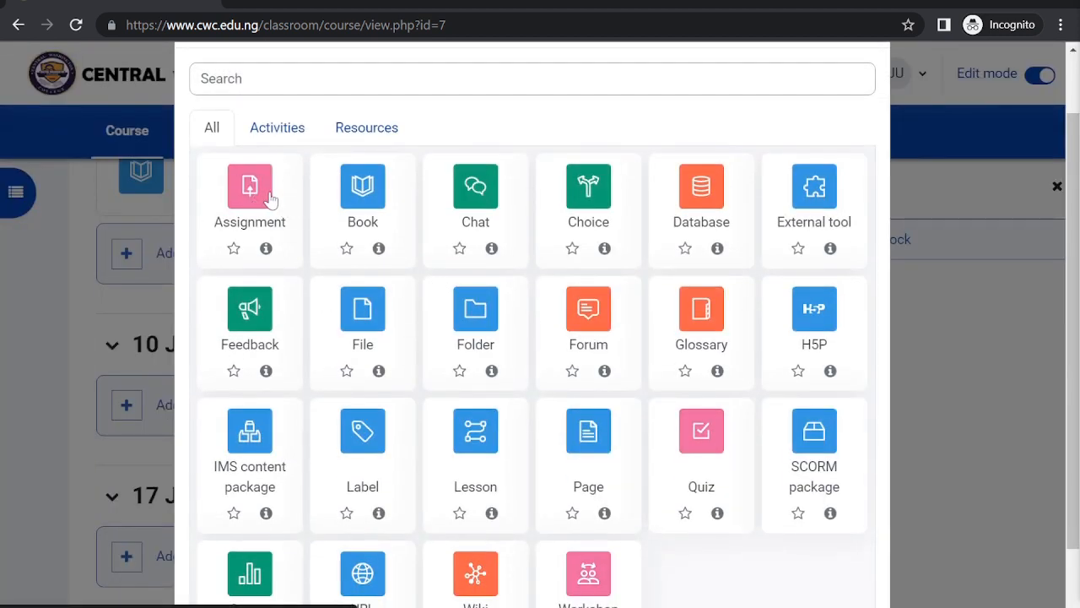
{"action": "scroll", "coordinate": [509, 450], "scroll_direction": "down", "scroll_amount": 1}
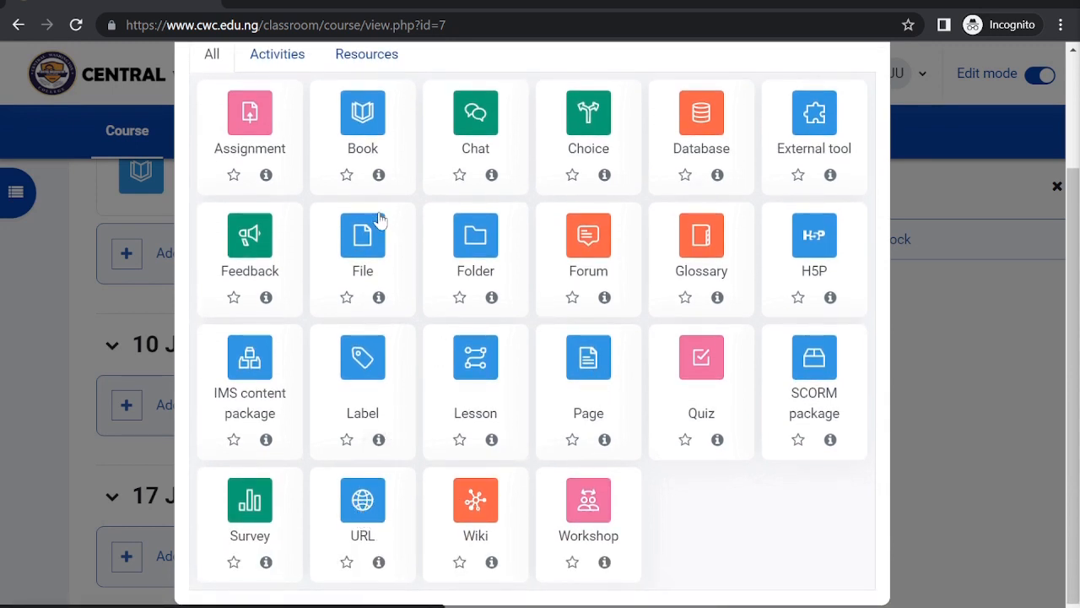
{"action": "left_click", "coordinate": [373, 239]}
{"action": "scroll", "coordinate": [373, 238], "scroll_direction": "down", "scroll_amount": 2}
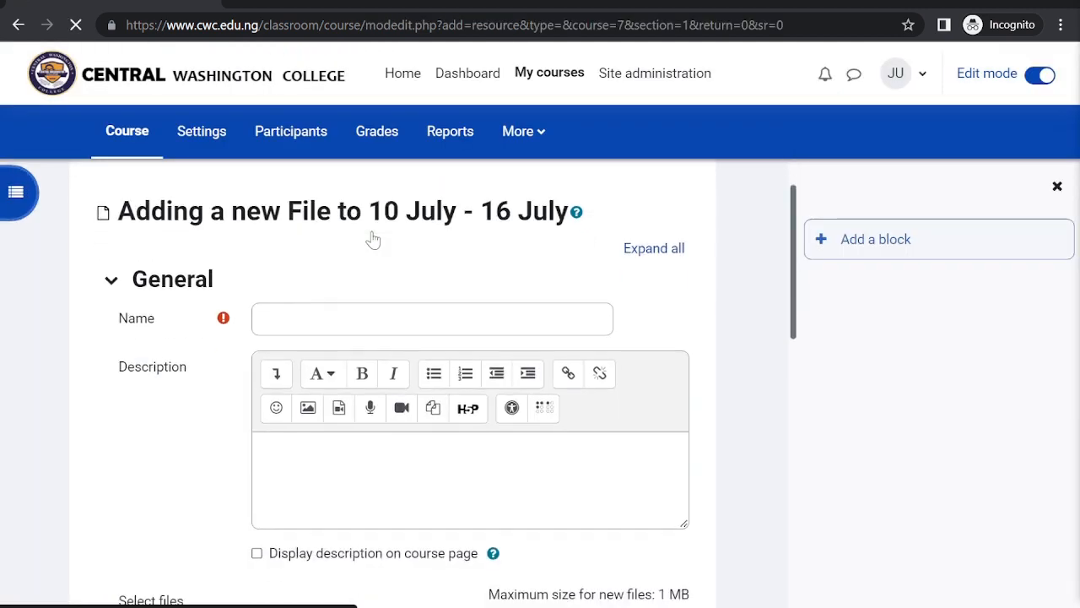
Step: Name the File resource 'Important file for Nursing Science' and give it the description 'Very important'
{"action": "left_click", "coordinate": [432, 217]}
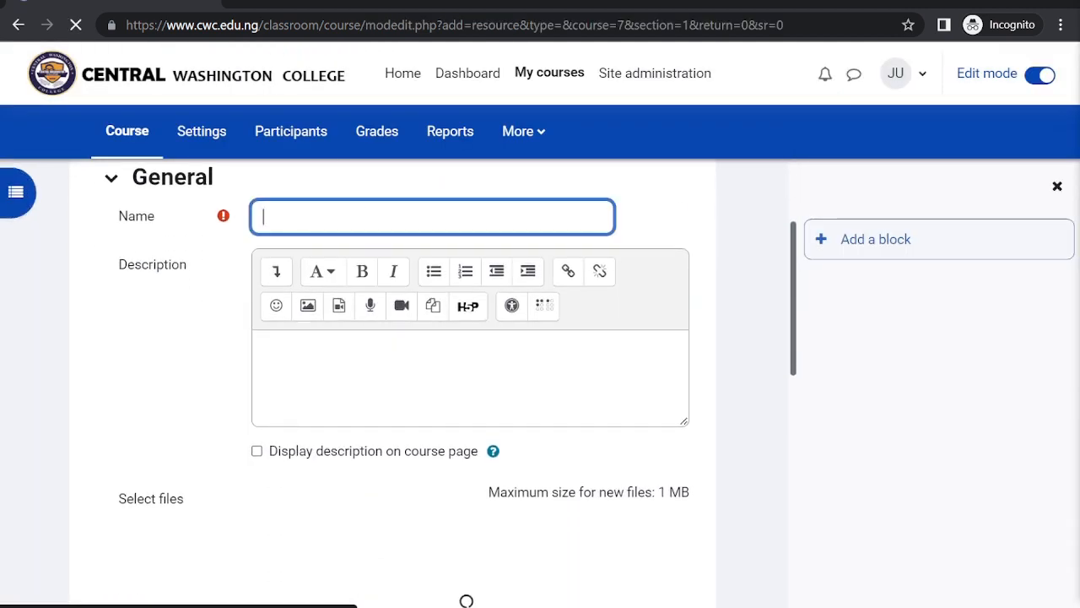
{"action": "type", "text": "Impo"}
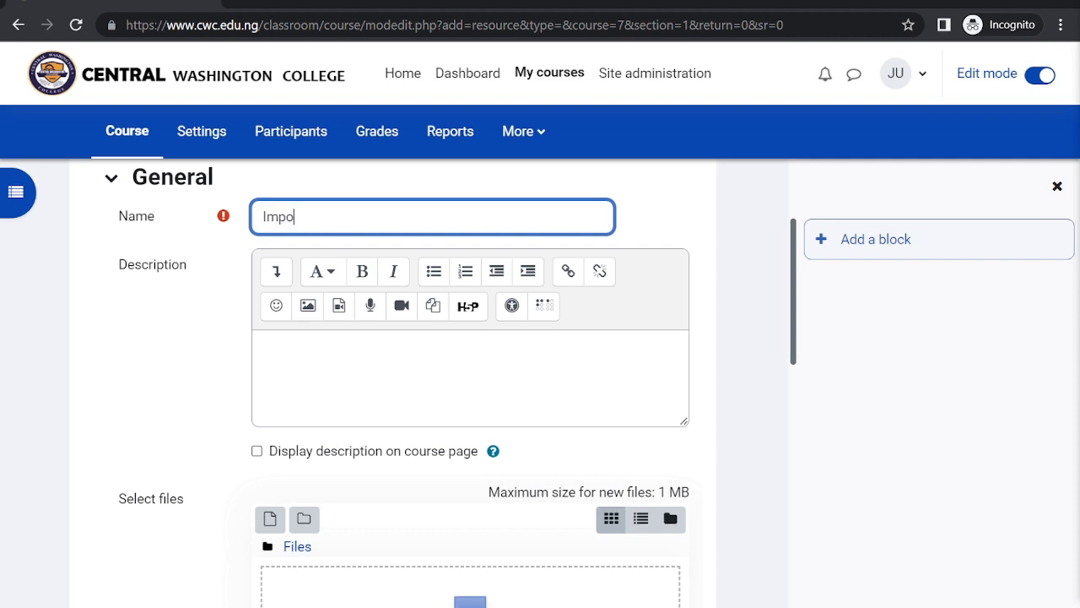
{"action": "type", "text": "rtant file for N"}
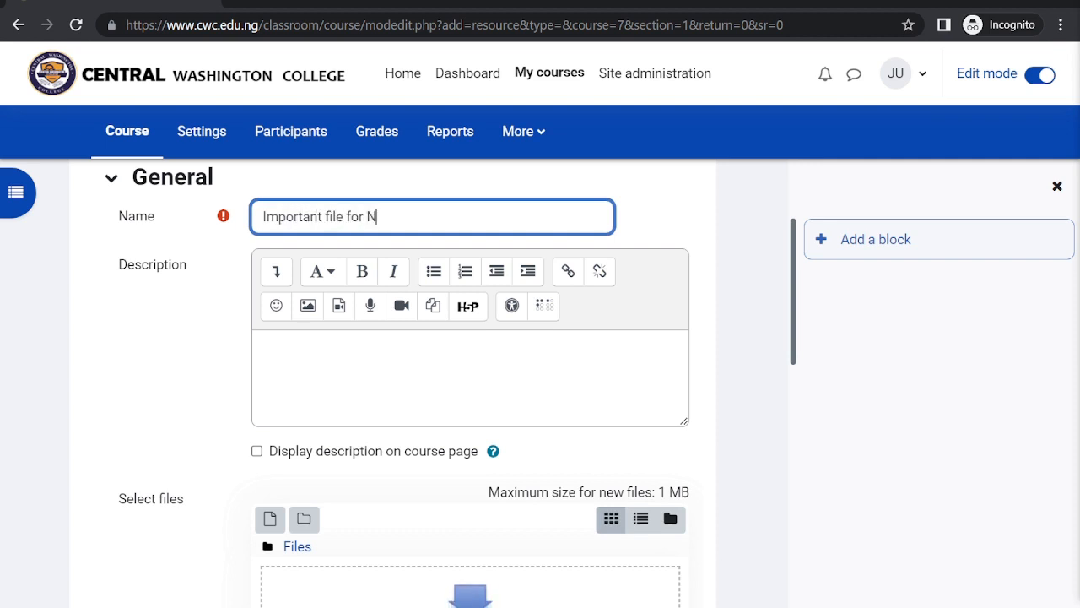
{"action": "key", "text": "BackSpace"}
{"action": "type", "text": "Scie c"}
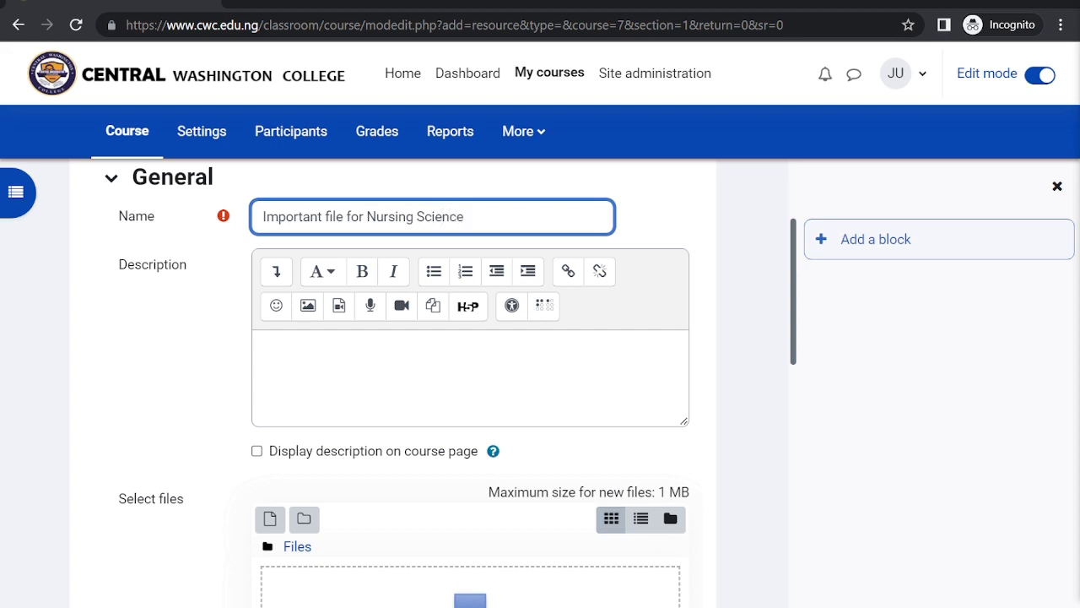
{"action": "left_click", "coordinate": [256, 344]}
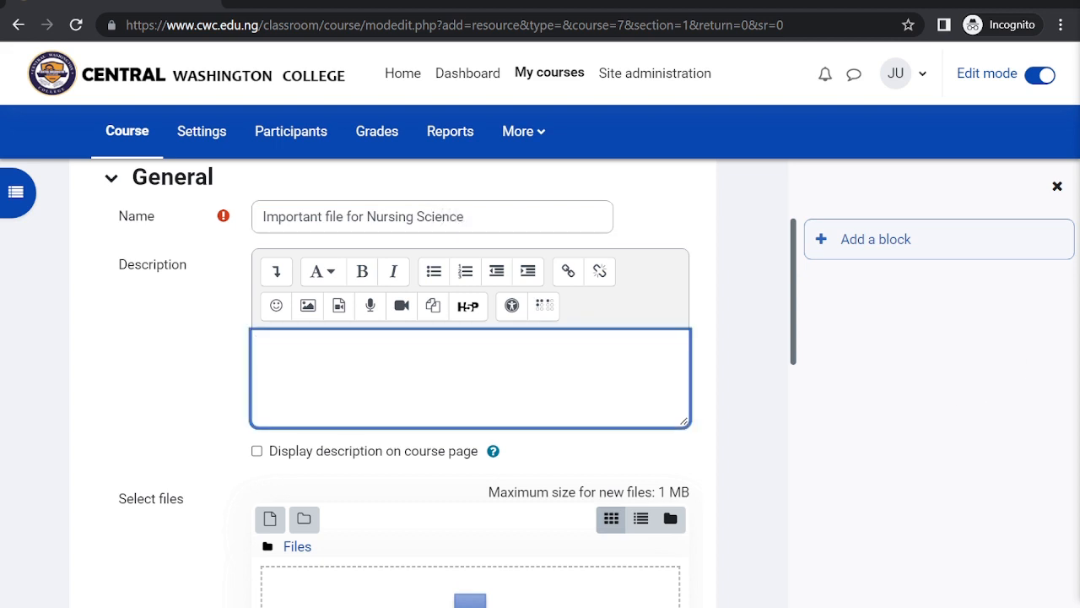
{"action": "type", "text": "Very important"}
{"action": "scroll", "coordinate": [402, 357], "scroll_direction": "down", "scroll_amount": 3}
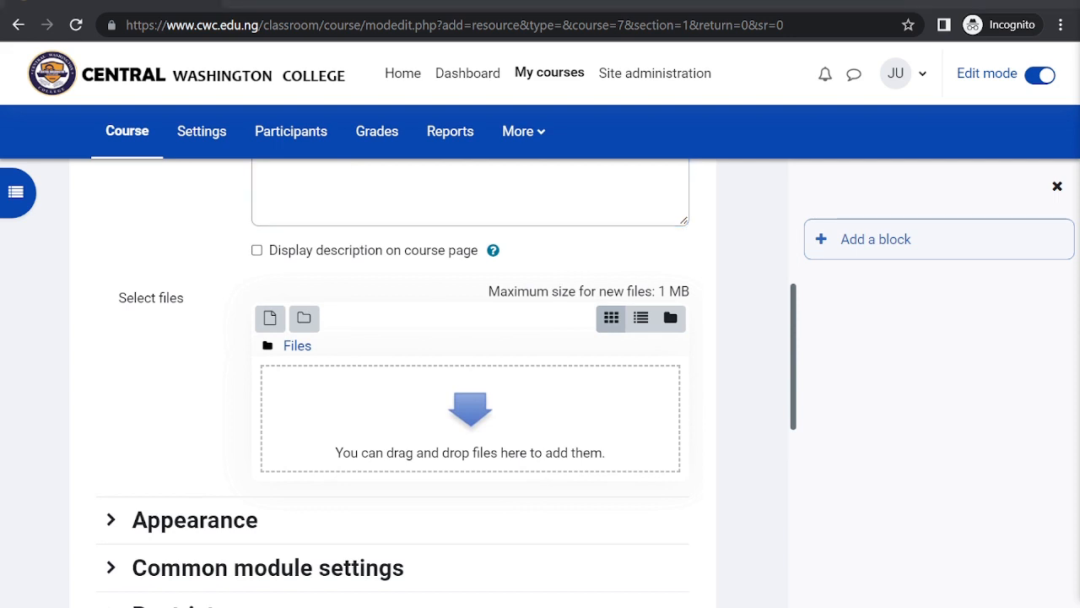
Step: Try uploading 2013_Book_HandbookOfMarriageAndTheFamily.pdf and dismiss the over-1MB file-too-large error
{"action": "left_click_drag", "start_coordinate": [1079, 405], "coordinate": [1079, 245]}
{"action": "left_click_drag", "start_coordinate": [1079, 244], "coordinate": [852, 0]}
{"action": "left_click_drag", "start_coordinate": [1079, 399], "coordinate": [830, 347]}
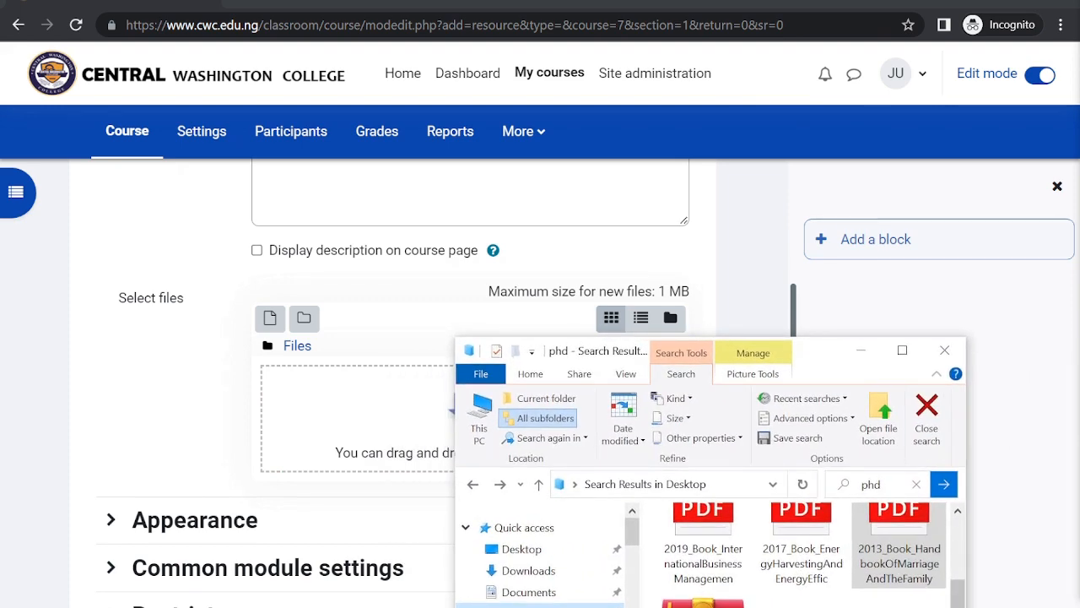
{"action": "left_click", "coordinate": [888, 549]}
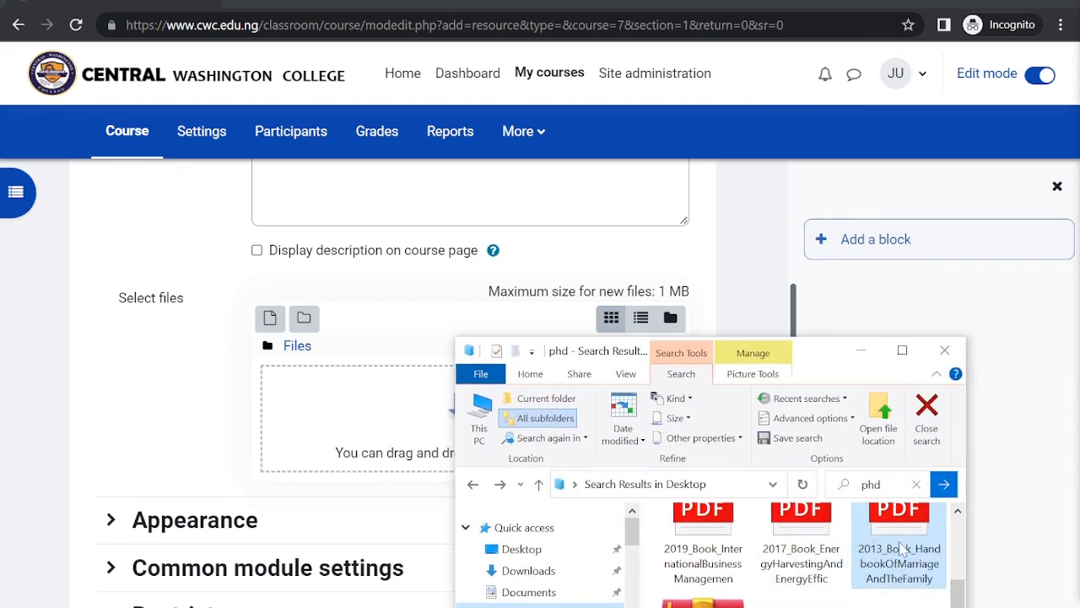
{"action": "left_click_drag", "start_coordinate": [901, 548], "coordinate": [394, 464]}
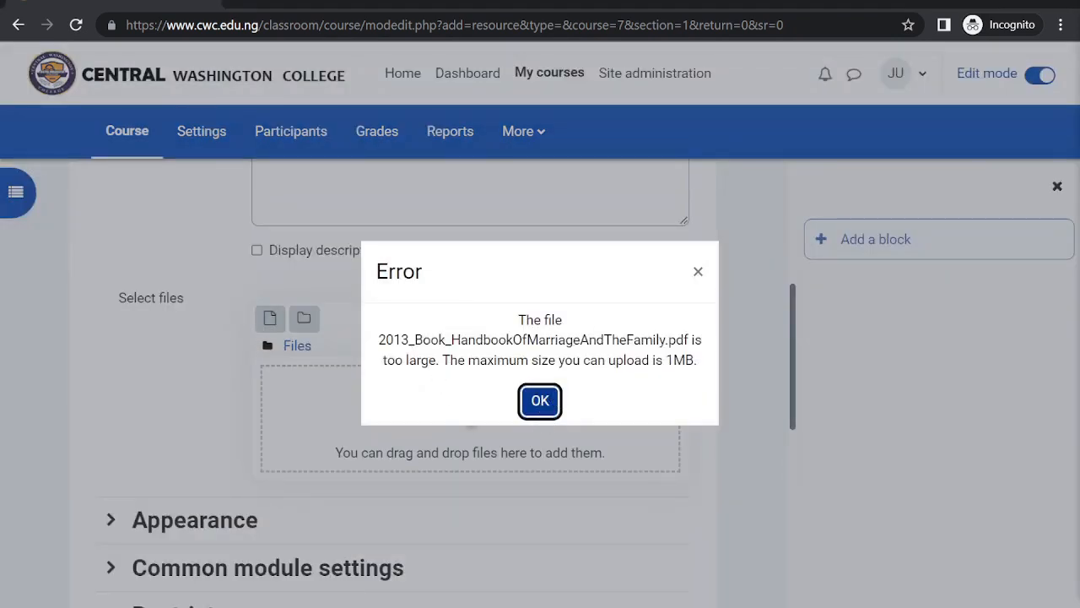
{"action": "left_click", "coordinate": [533, 404]}
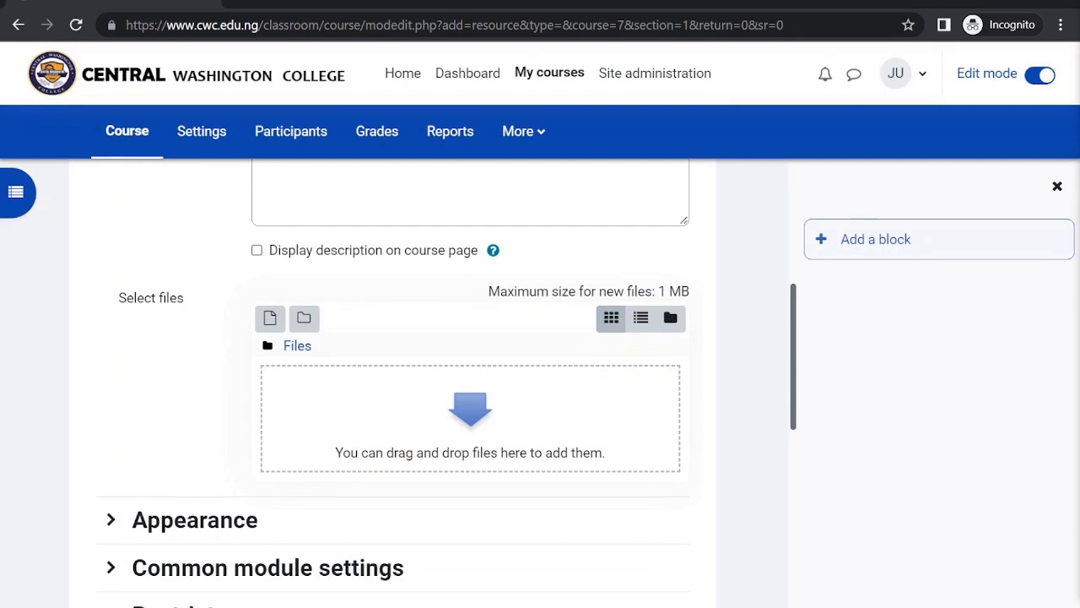
Step: Drag RECOMMENDATION LETTER_Blank.pdf from the file browser into the resource's file area
{"action": "key", "text": "alt+Tab"}
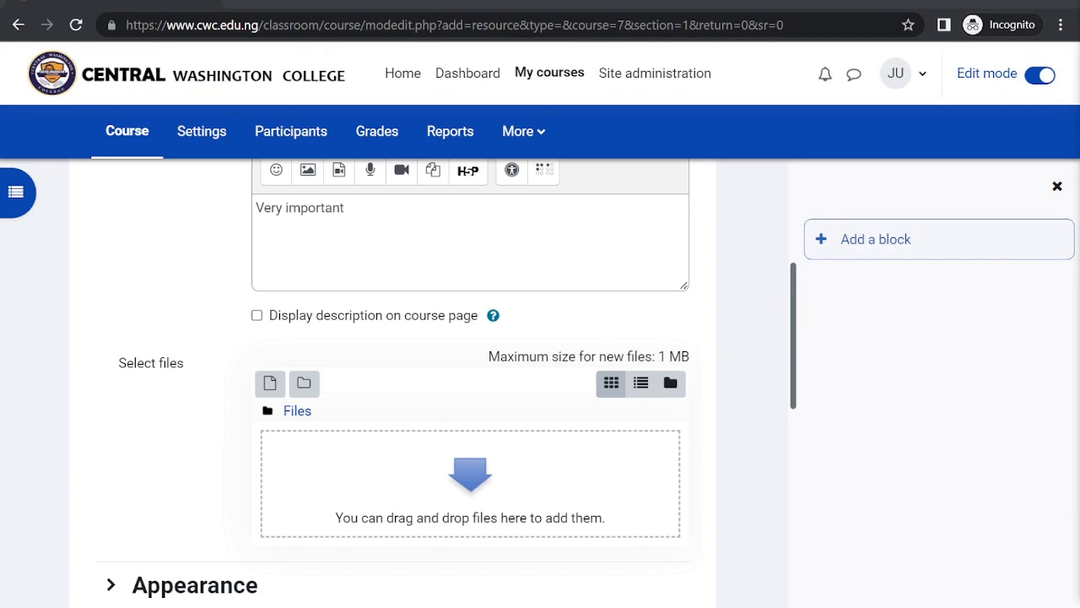
{"action": "key", "text": "alt+Tab"}
{"action": "left_click_drag", "start_coordinate": [651, 297], "coordinate": [928, 200]}
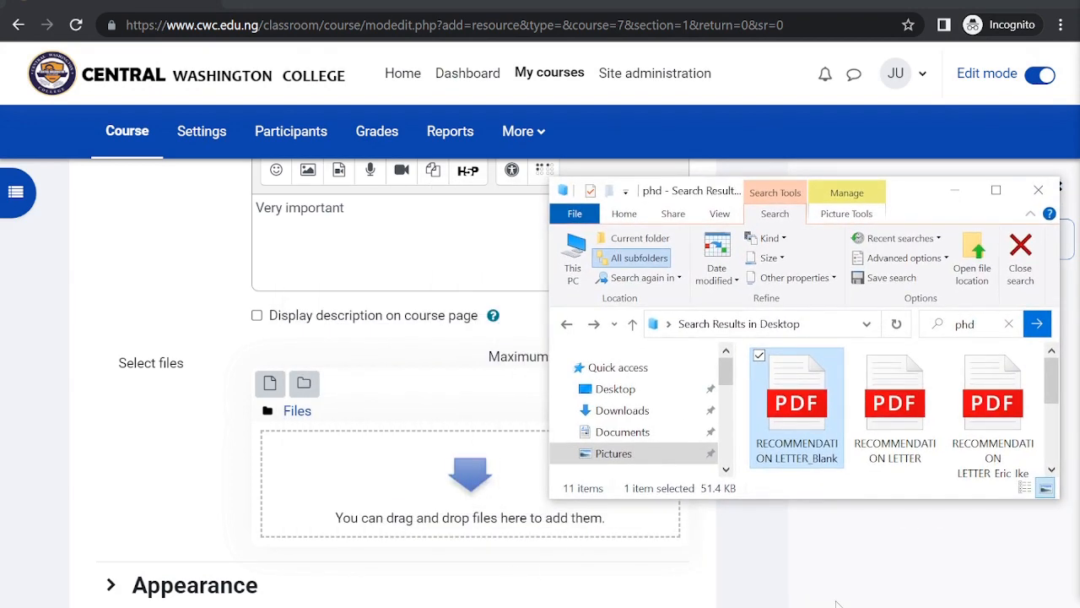
{"action": "left_click_drag", "start_coordinate": [805, 417], "coordinate": [373, 523]}
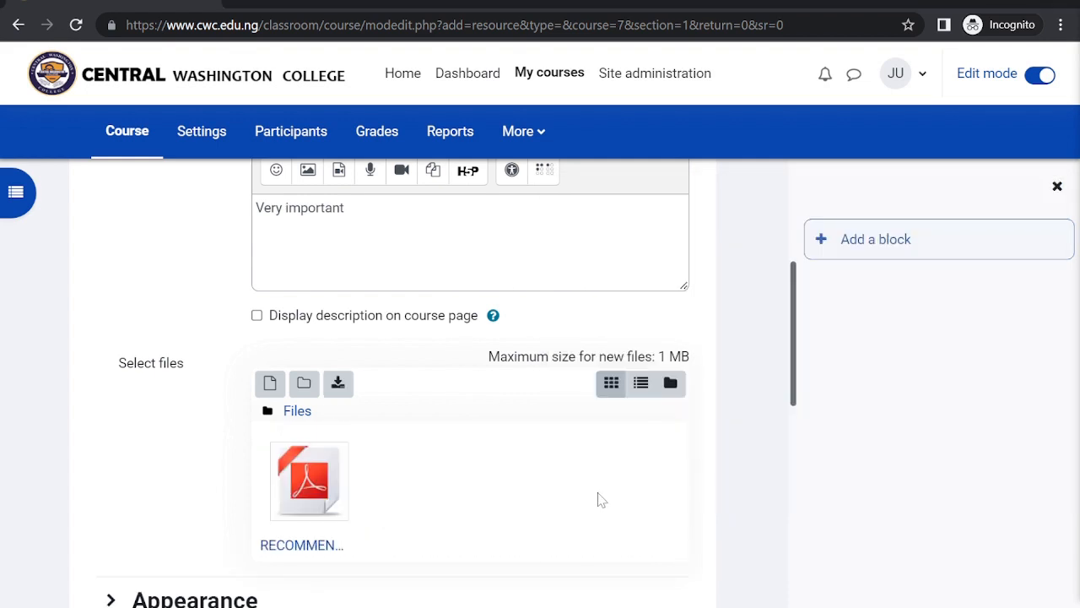
Step: Save the File resource with Save and display
{"action": "scroll", "coordinate": [478, 507], "scroll_direction": "down", "scroll_amount": 3}
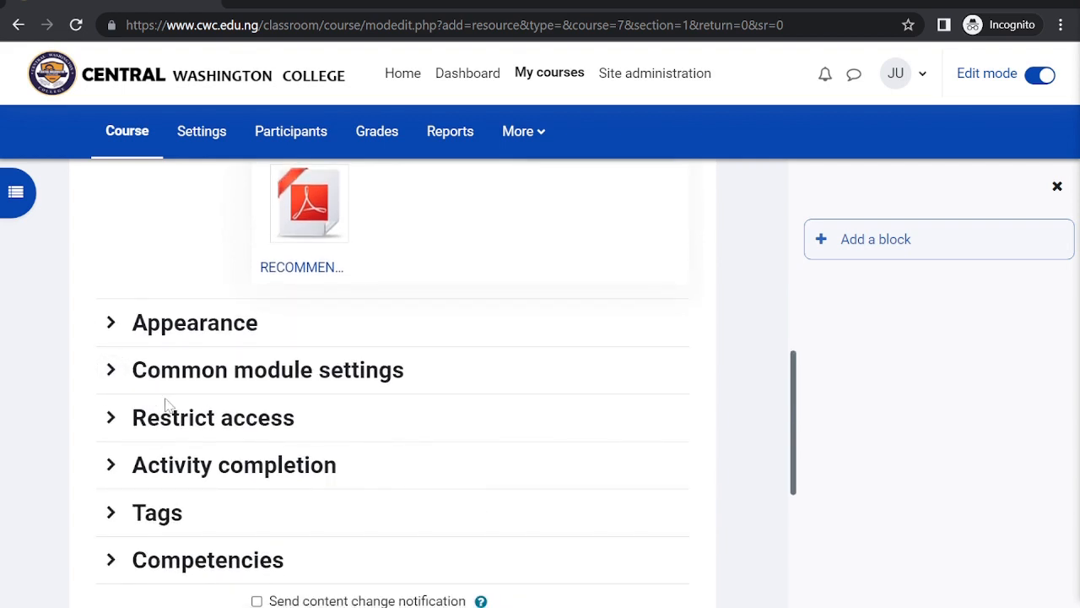
{"action": "scroll", "coordinate": [166, 406], "scroll_direction": "down", "scroll_amount": 1}
{"action": "scroll", "coordinate": [167, 406], "scroll_direction": "down", "scroll_amount": 1}
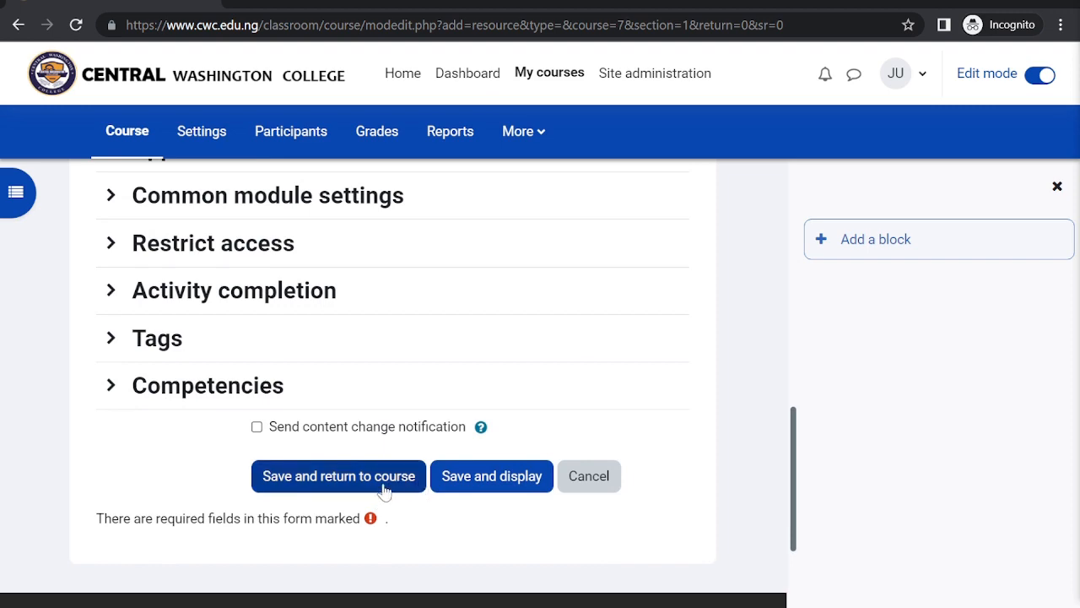
{"action": "left_click", "coordinate": [512, 492]}
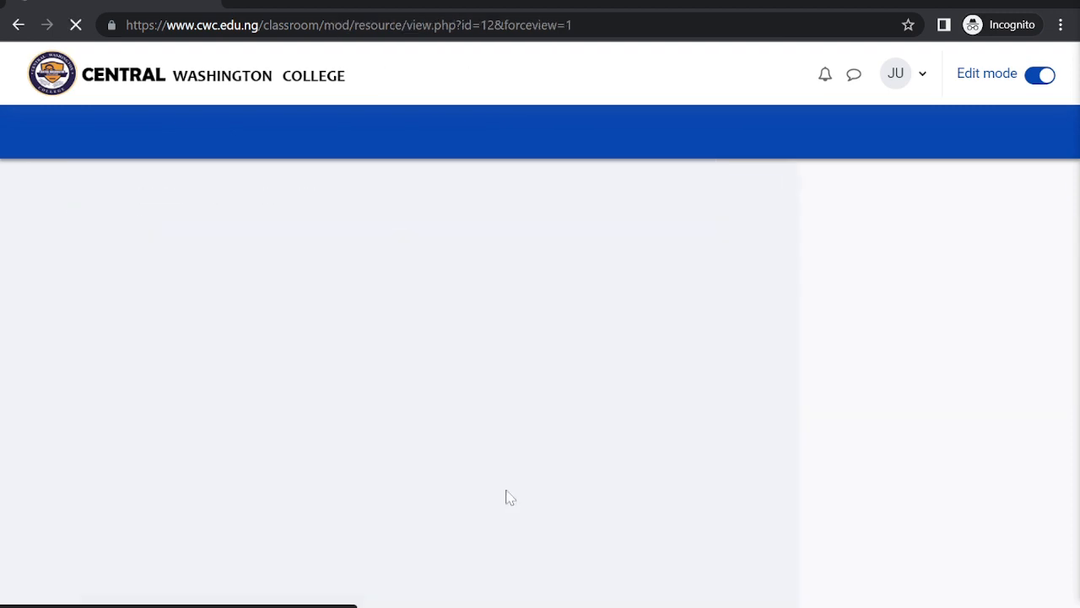
Step: Go back to the MFC course page from the file resource
{"action": "scroll", "coordinate": [524, 416], "scroll_direction": "down", "scroll_amount": 3}
{"action": "scroll", "coordinate": [523, 415], "scroll_direction": "up", "scroll_amount": 3}
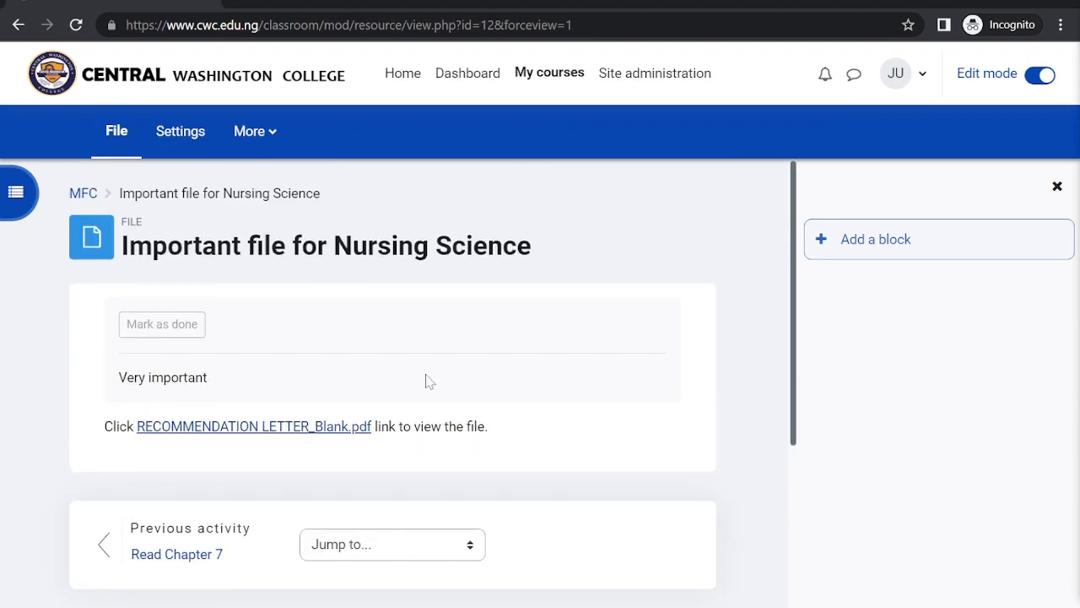
{"action": "left_click", "coordinate": [79, 193]}
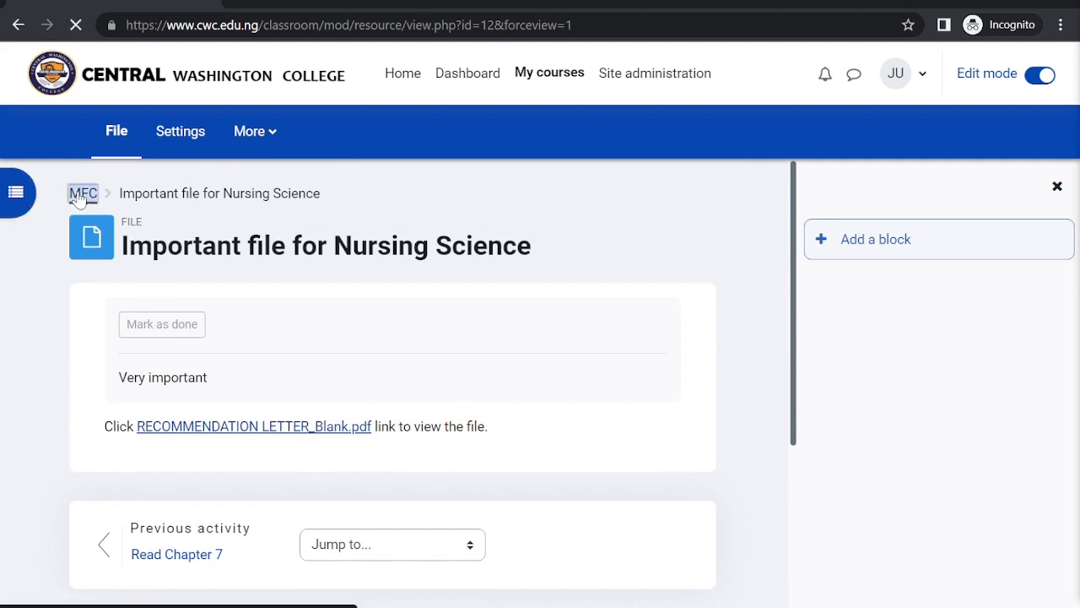
{"action": "scroll", "coordinate": [390, 411], "scroll_direction": "down", "scroll_amount": 2}
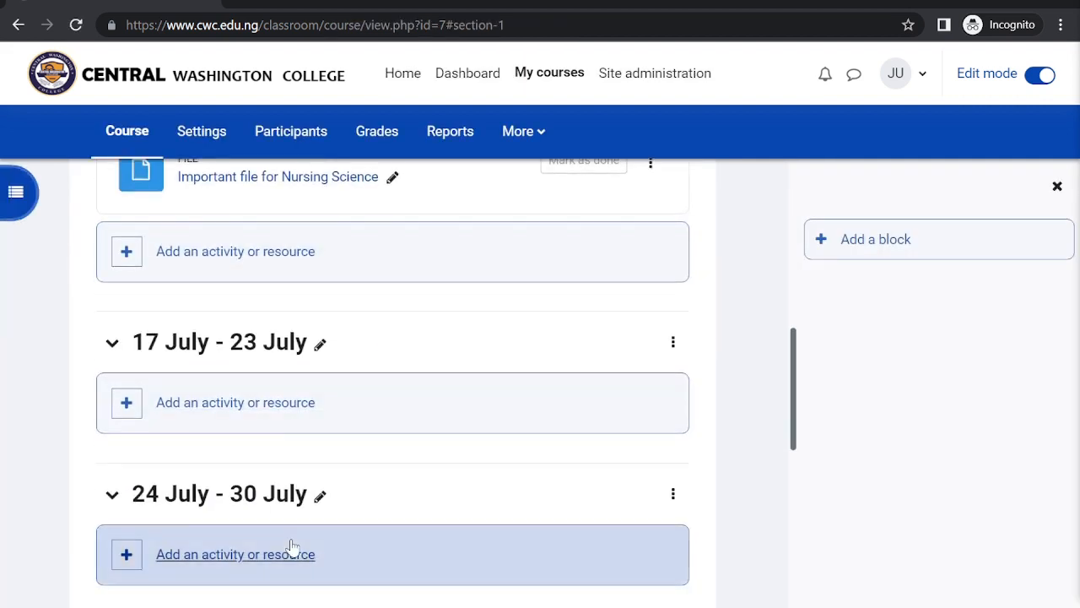
{"action": "scroll", "coordinate": [279, 543], "scroll_direction": "up", "scroll_amount": 2}
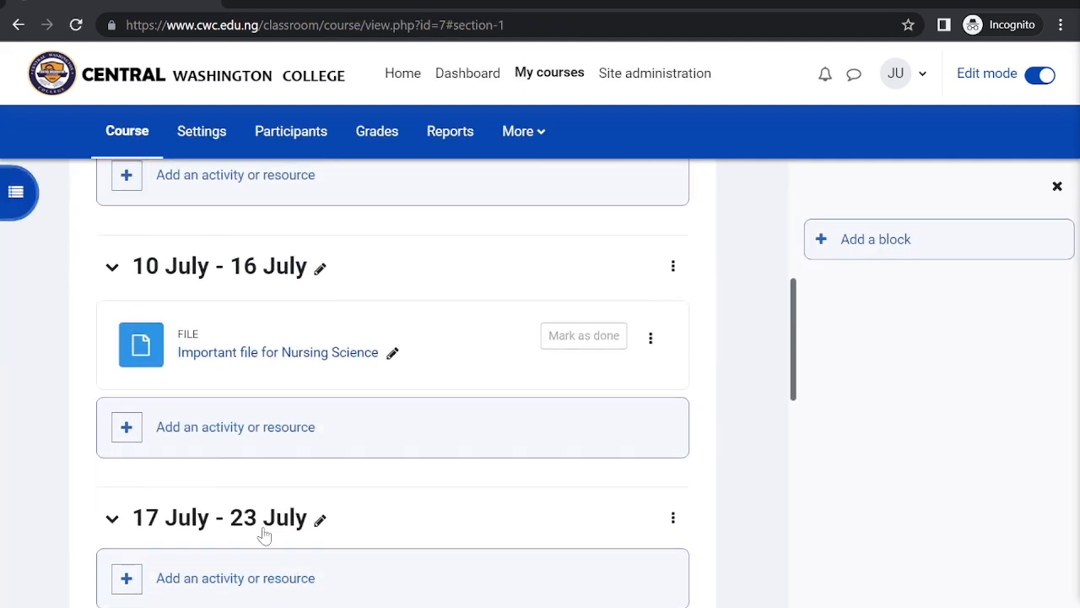
Step: Turn Edit mode off and find Important file for Nursing Science under 10 July - 16 July
{"action": "left_click", "coordinate": [1039, 75]}
{"action": "scroll", "coordinate": [344, 496], "scroll_direction": "down", "scroll_amount": 1}
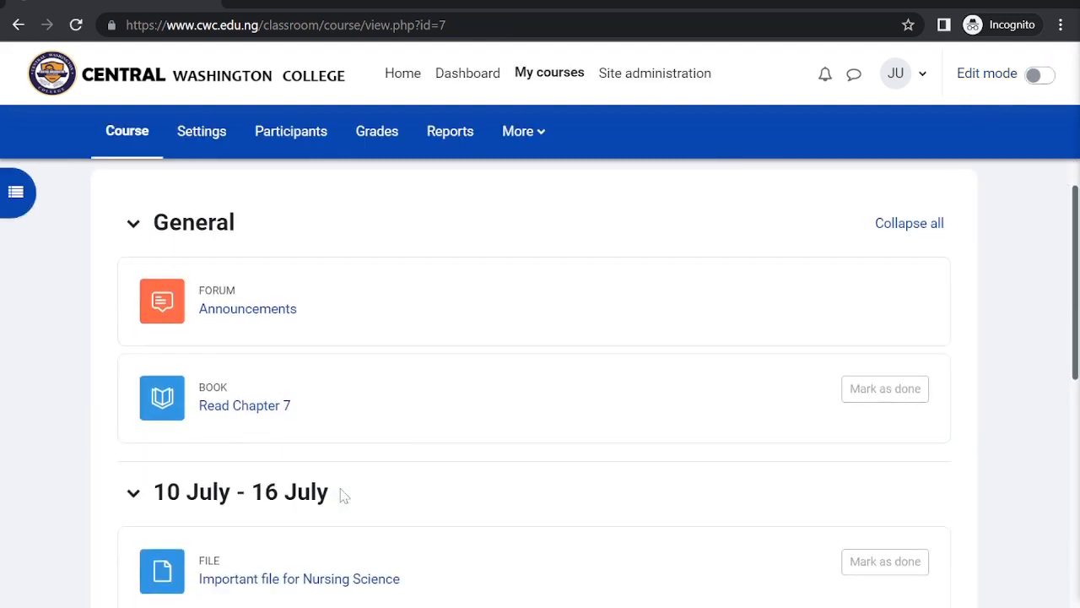
{"action": "scroll", "coordinate": [367, 370], "scroll_direction": "down", "scroll_amount": 1}
{"action": "scroll", "coordinate": [368, 370], "scroll_direction": "down", "scroll_amount": 1}
{"action": "scroll", "coordinate": [366, 368], "scroll_direction": "up", "scroll_amount": 2}
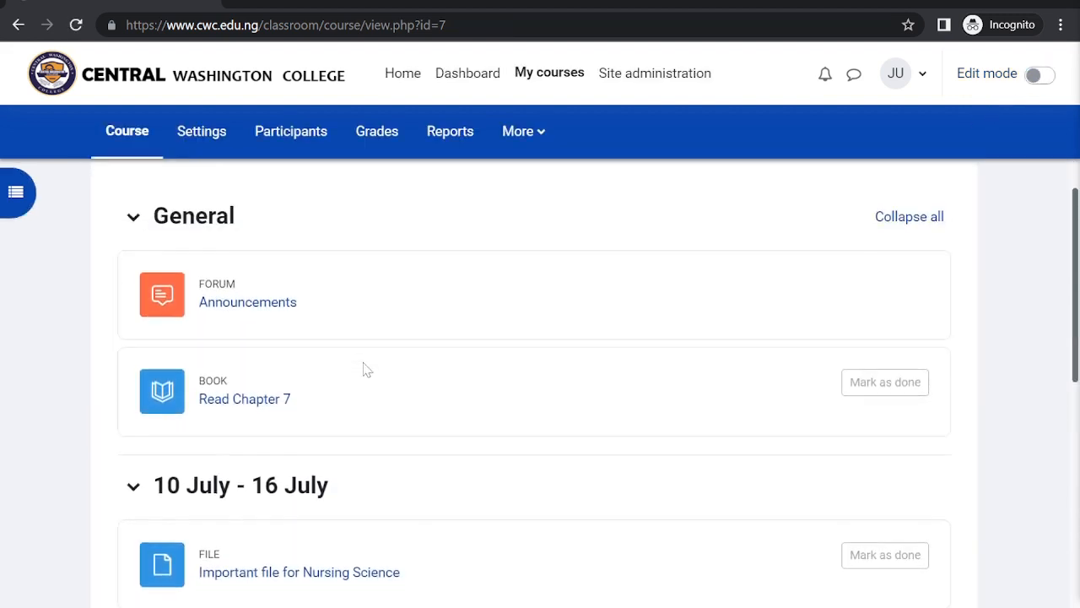
{"action": "scroll", "coordinate": [277, 501], "scroll_direction": "down", "scroll_amount": 3}
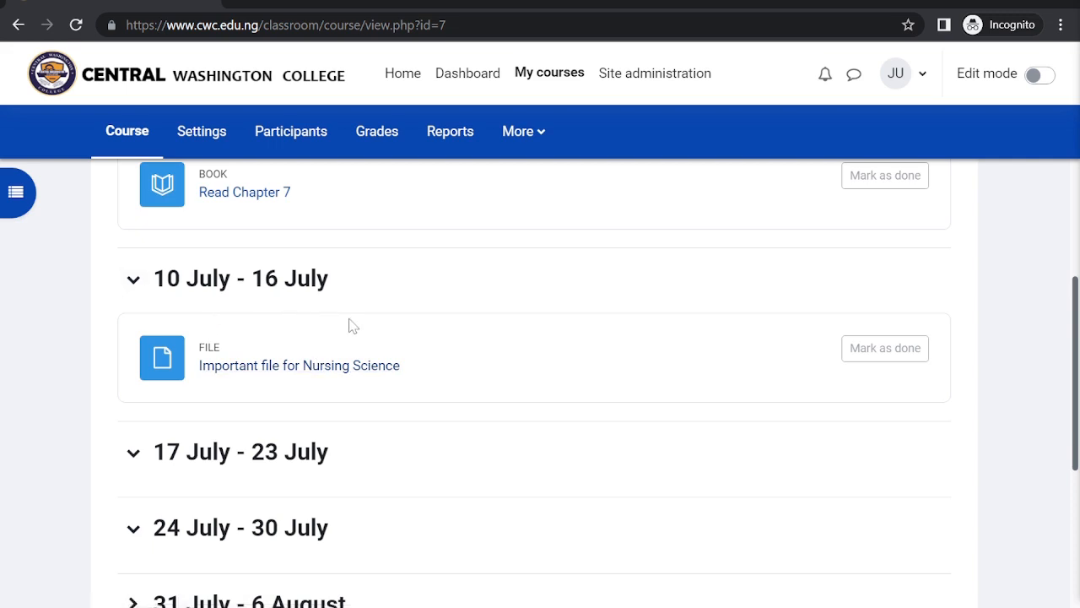
{"action": "scroll", "coordinate": [348, 324], "scroll_direction": "up", "scroll_amount": 2}
{"action": "scroll", "coordinate": [282, 507], "scroll_direction": "down", "scroll_amount": 3}
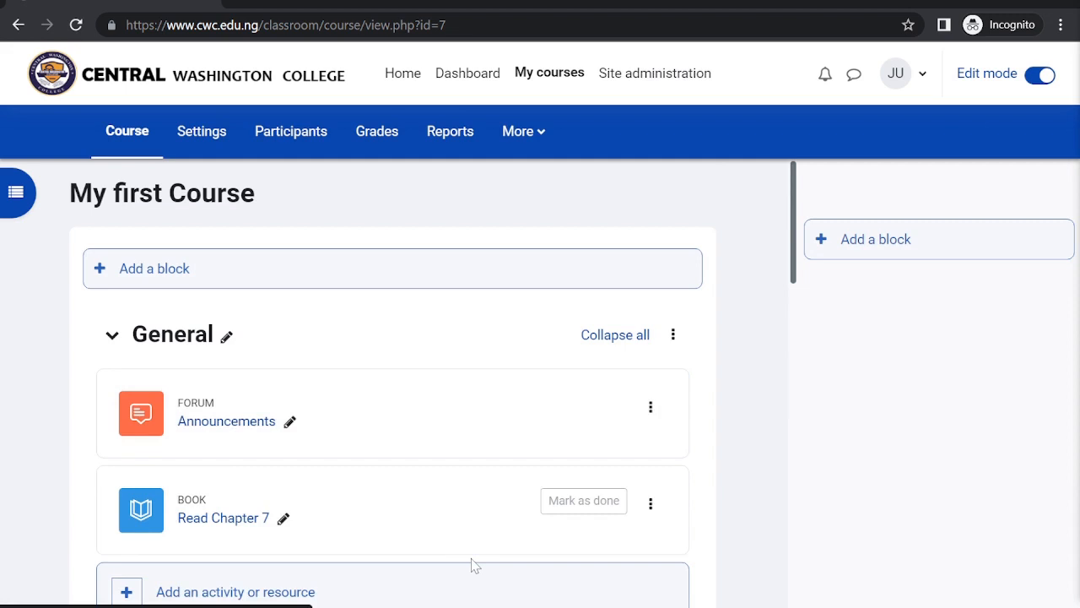
{"action": "scroll", "coordinate": [474, 565], "scroll_direction": "down", "scroll_amount": 3}
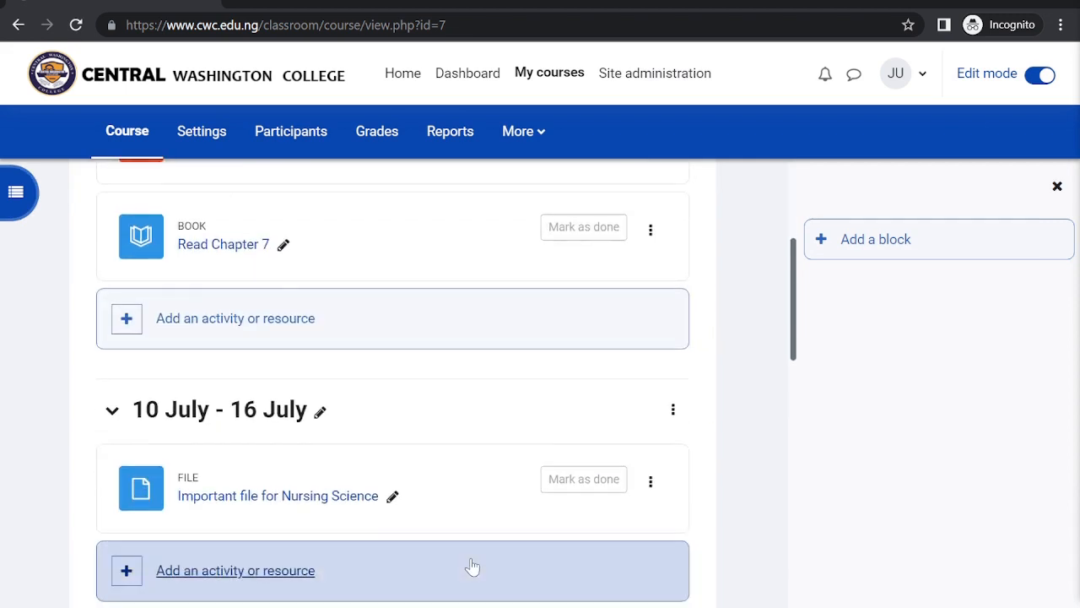
Step: Scroll down the course page and expand the 31 July - 6 August week
{"action": "scroll", "coordinate": [473, 566], "scroll_direction": "down", "scroll_amount": 3}
{"action": "left_click", "coordinate": [214, 466]}
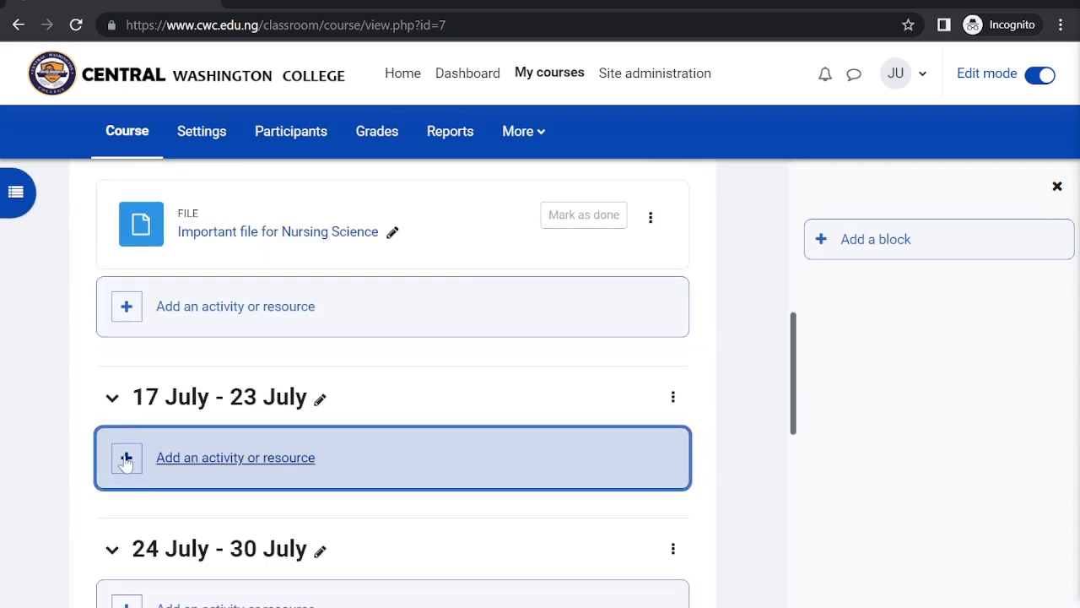
{"action": "scroll", "coordinate": [125, 463], "scroll_direction": "down", "scroll_amount": 2}
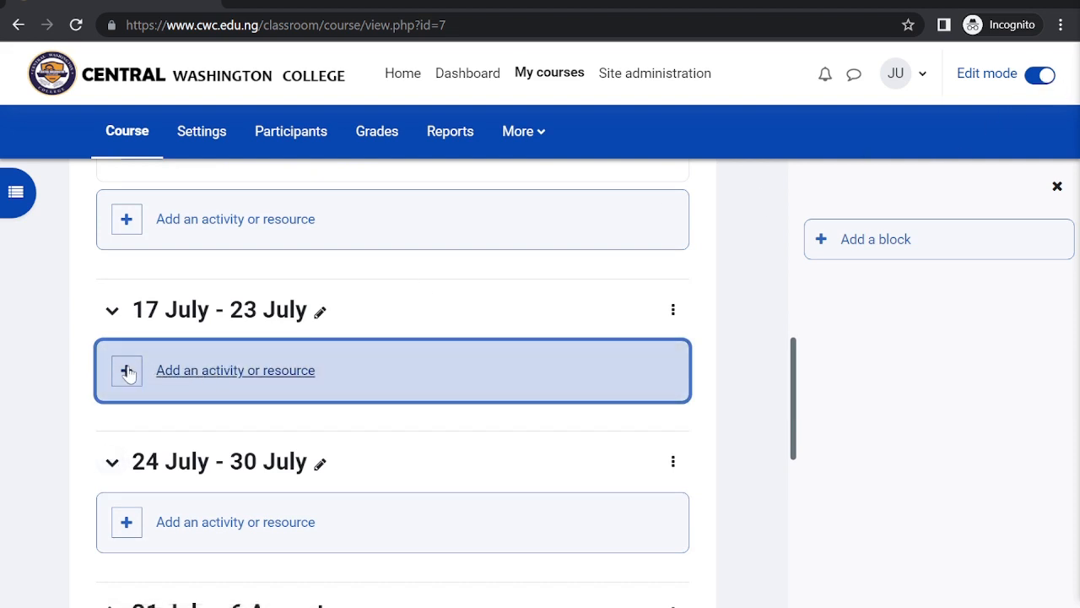
{"action": "scroll", "coordinate": [382, 434], "scroll_direction": "down", "scroll_amount": 1}
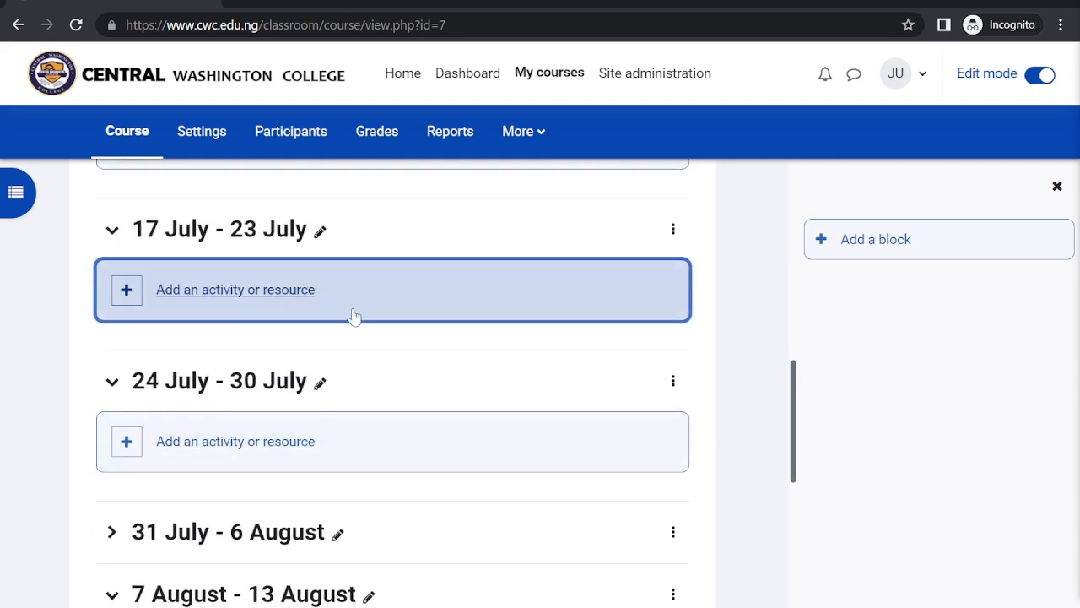
{"action": "scroll", "coordinate": [355, 315], "scroll_direction": "up", "scroll_amount": 3}
{"action": "scroll", "coordinate": [363, 437], "scroll_direction": "down", "scroll_amount": 2}
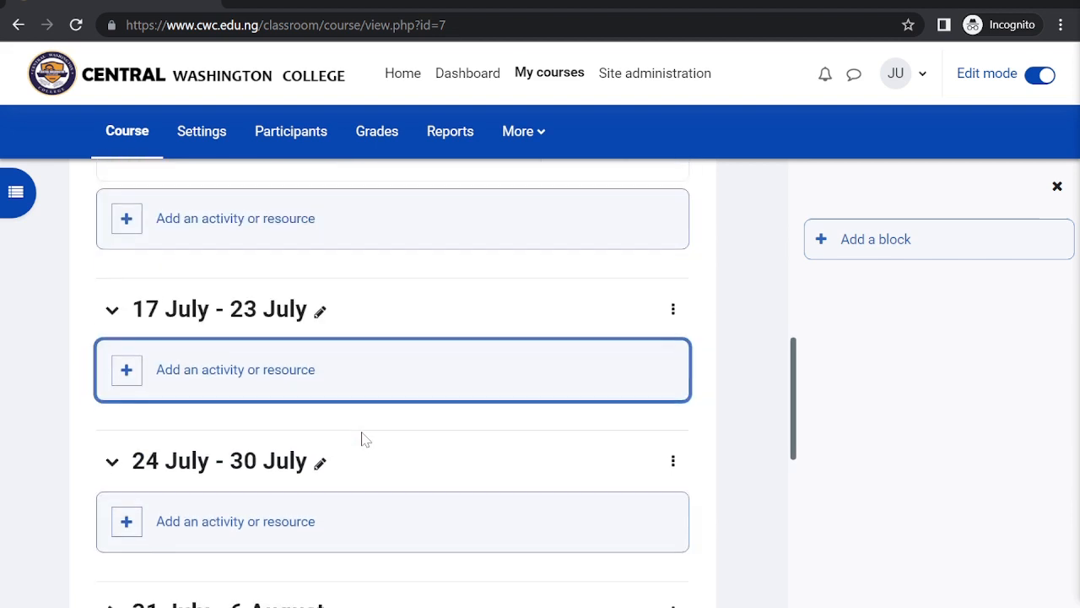
{"action": "left_click", "coordinate": [224, 503]}
{"action": "scroll", "coordinate": [222, 505], "scroll_direction": "down", "scroll_amount": 2}
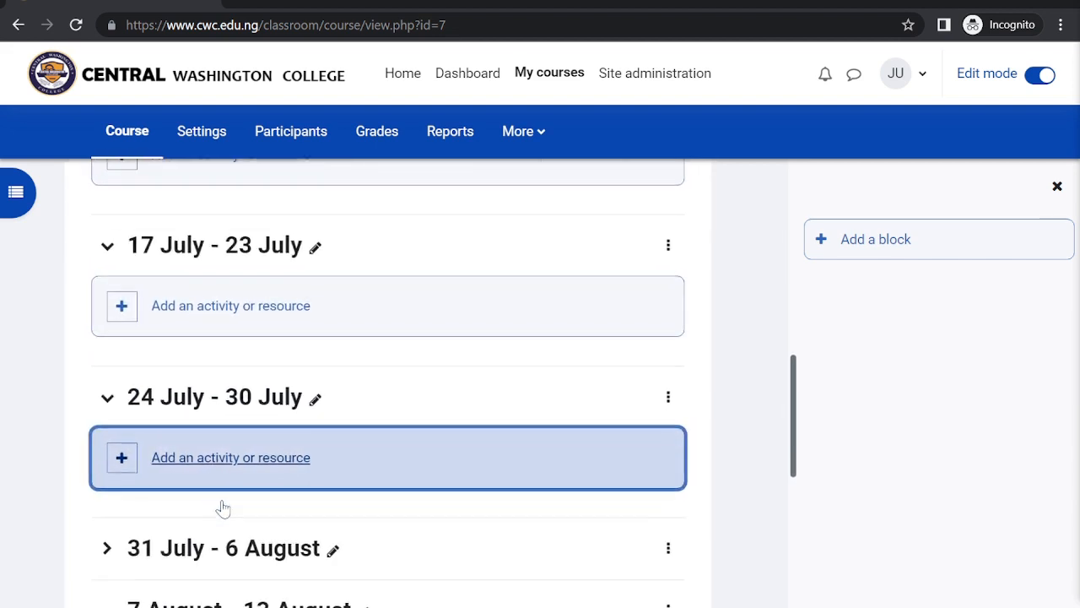
{"action": "left_click", "coordinate": [100, 456]}
{"action": "scroll", "coordinate": [98, 463], "scroll_direction": "down", "scroll_amount": 2}
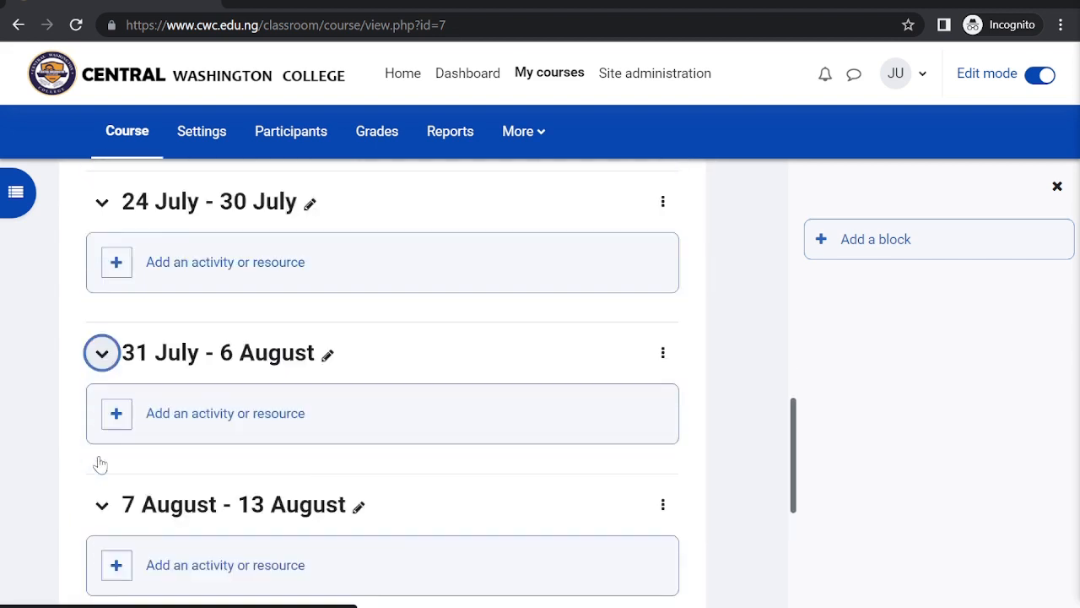
{"action": "scroll", "coordinate": [135, 524], "scroll_direction": "down", "scroll_amount": 2}
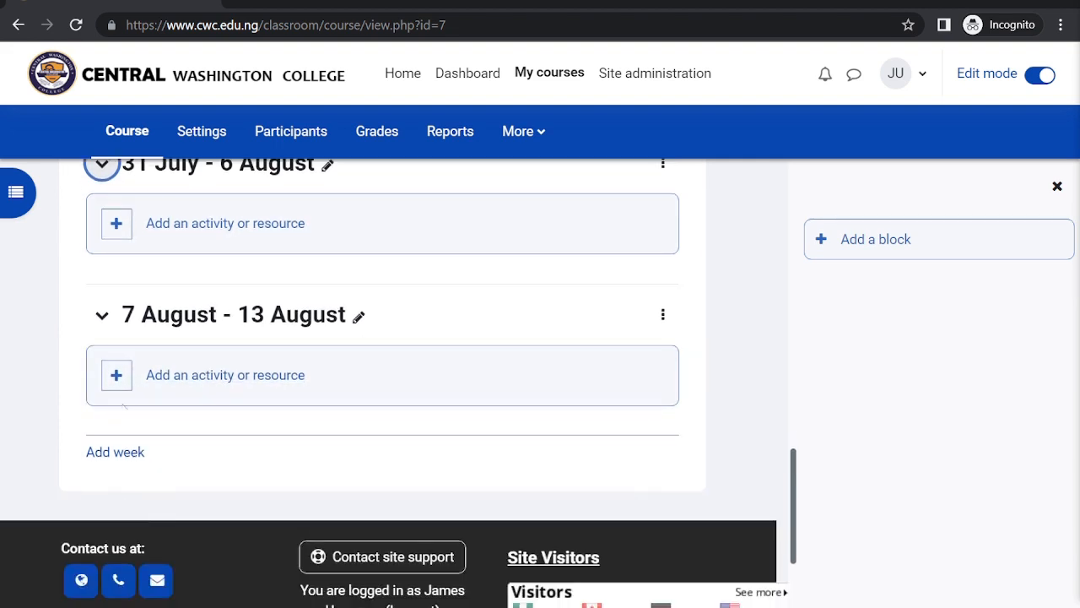
Step: Add a new week to the end of the course
{"action": "left_click", "coordinate": [115, 452]}
{"action": "scroll", "coordinate": [118, 450], "scroll_direction": "down", "scroll_amount": 1}
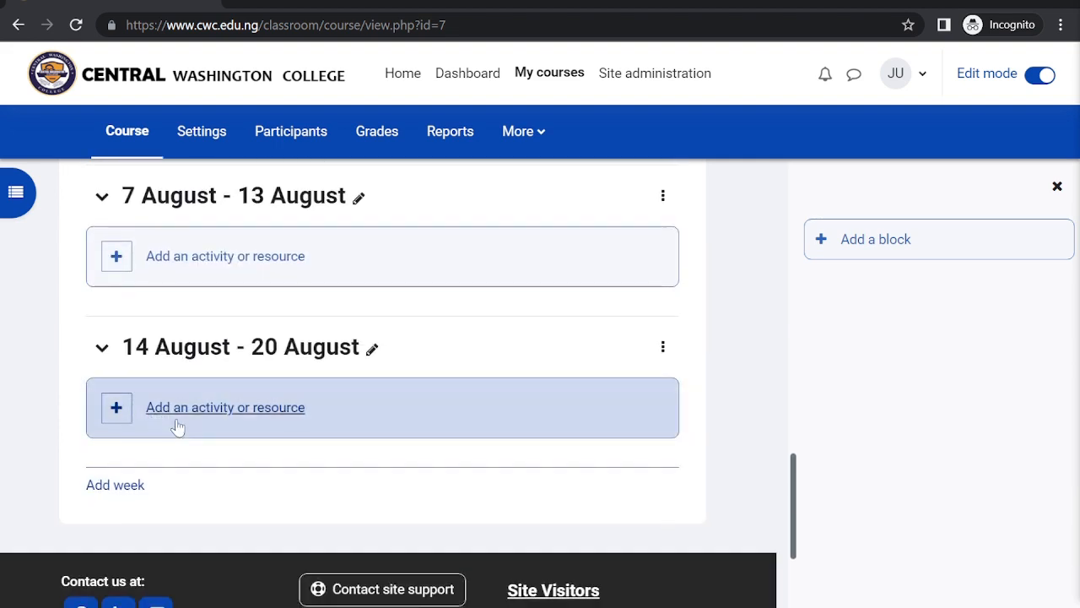
{"action": "left_click", "coordinate": [216, 414]}
{"action": "scroll", "coordinate": [216, 414], "scroll_direction": "up", "scroll_amount": 1}
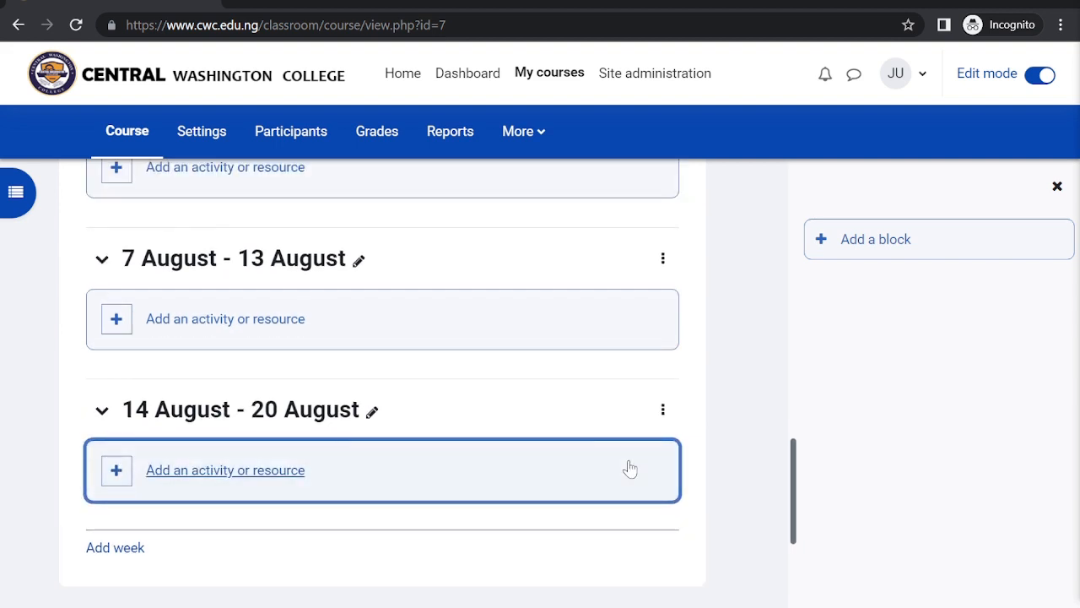
Step: Delete the 14 August - 20 August week from its options menu
{"action": "left_click", "coordinate": [663, 410]}
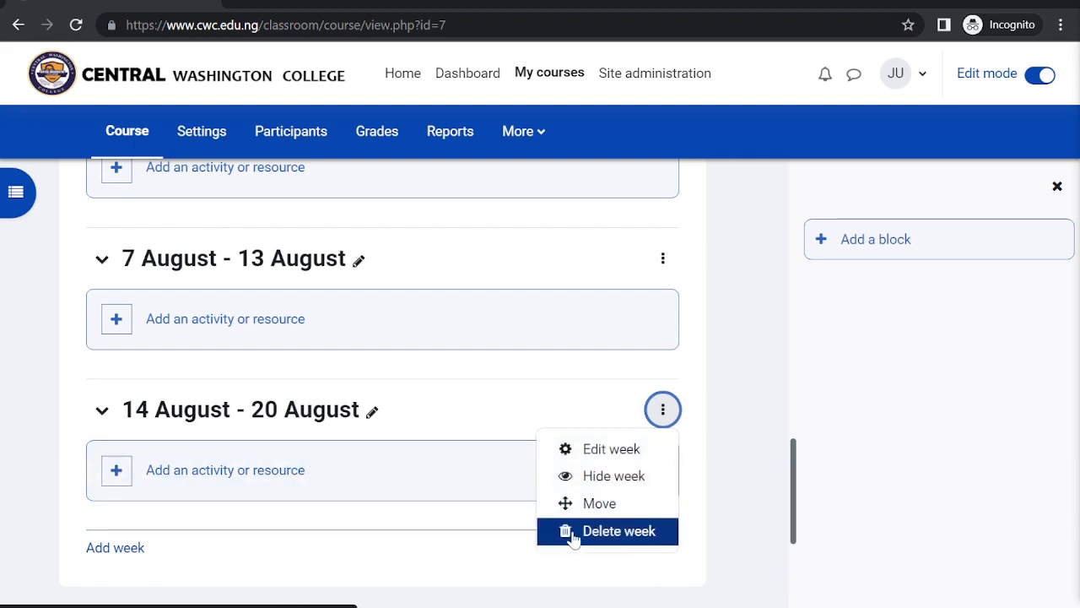
{"action": "left_click", "coordinate": [627, 534]}
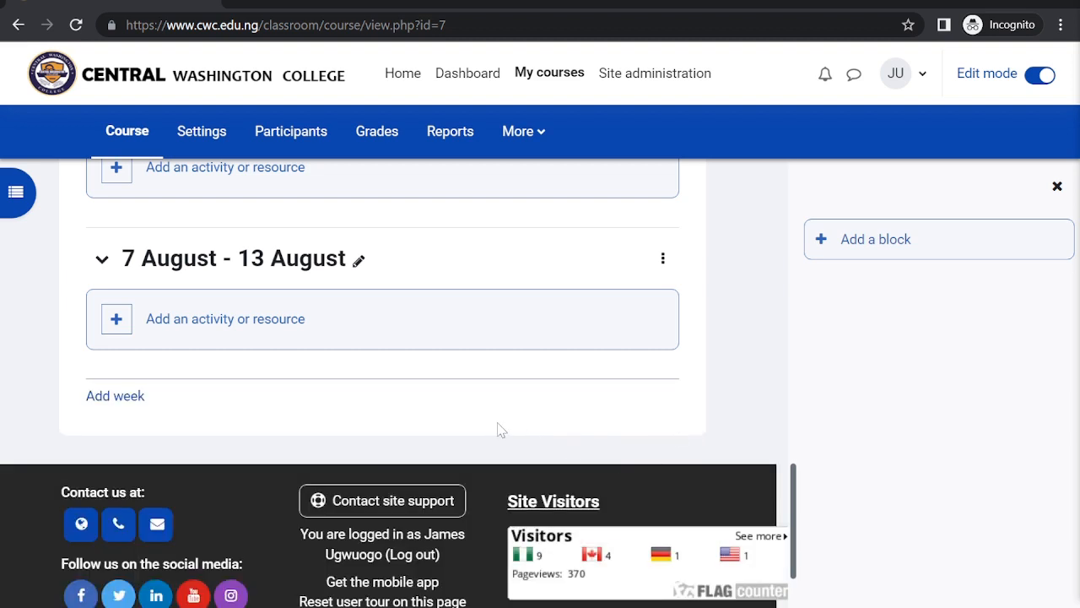
{"action": "scroll", "coordinate": [498, 430], "scroll_direction": "up", "scroll_amount": 5}
{"action": "scroll", "coordinate": [498, 431], "scroll_direction": "down", "scroll_amount": 2}
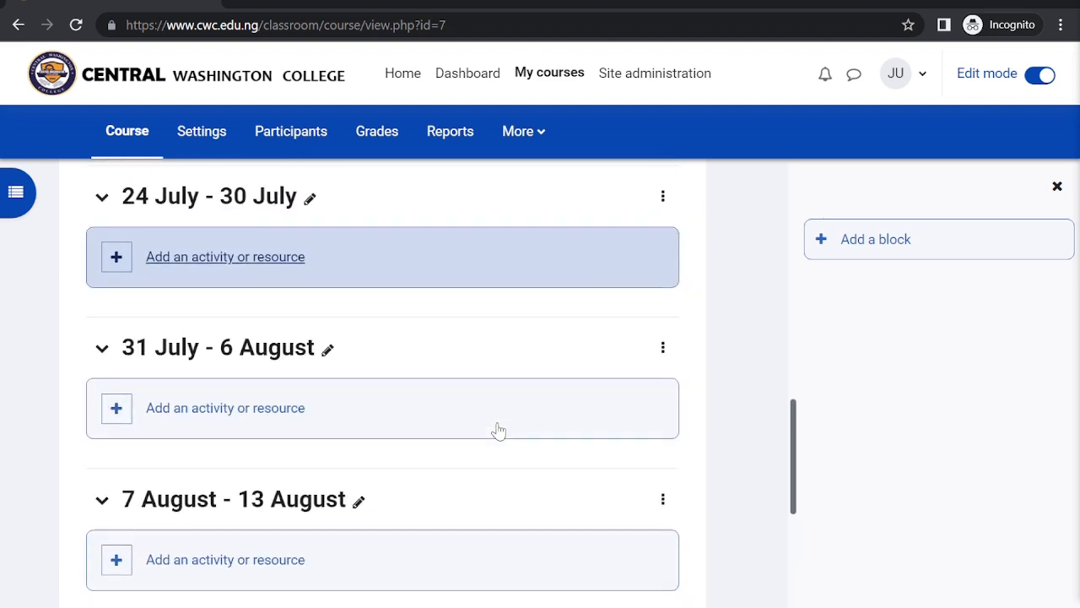
{"action": "scroll", "coordinate": [497, 430], "scroll_direction": "down", "scroll_amount": 2}
Step: Delete the 7 August - 13 August week and scroll back through the course
{"action": "left_click", "coordinate": [662, 332]}
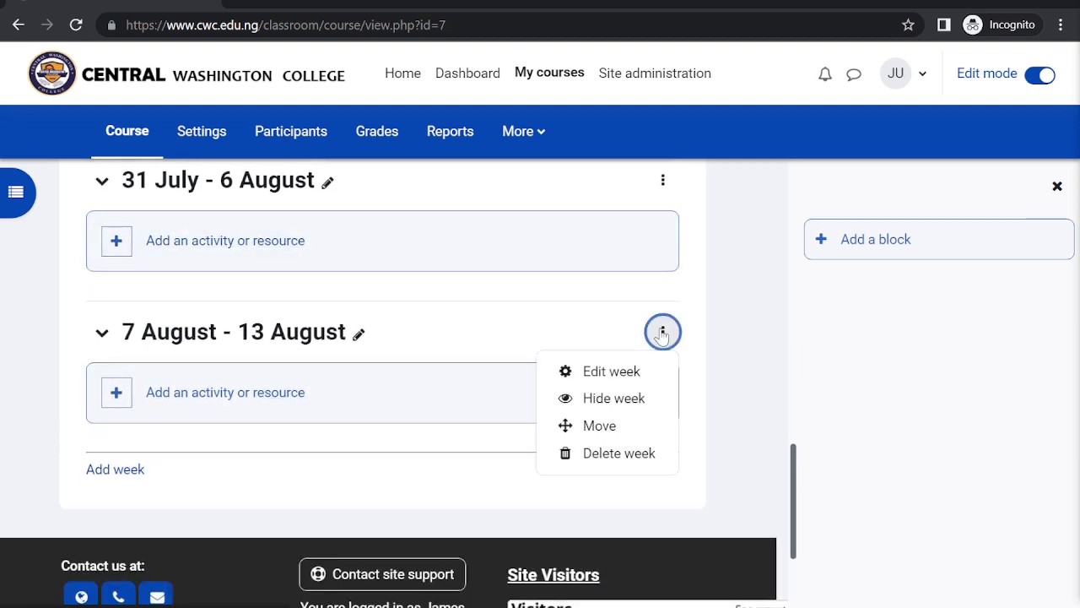
{"action": "left_click", "coordinate": [613, 452]}
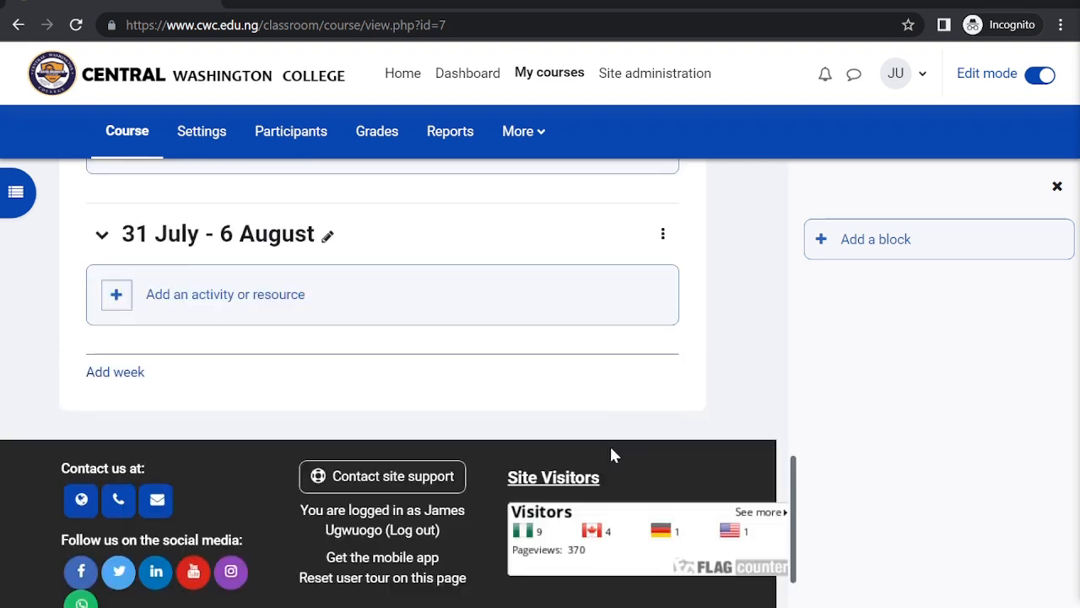
{"action": "scroll", "coordinate": [611, 454], "scroll_direction": "up", "scroll_amount": 3}
{"action": "scroll", "coordinate": [356, 426], "scroll_direction": "up", "scroll_amount": 2}
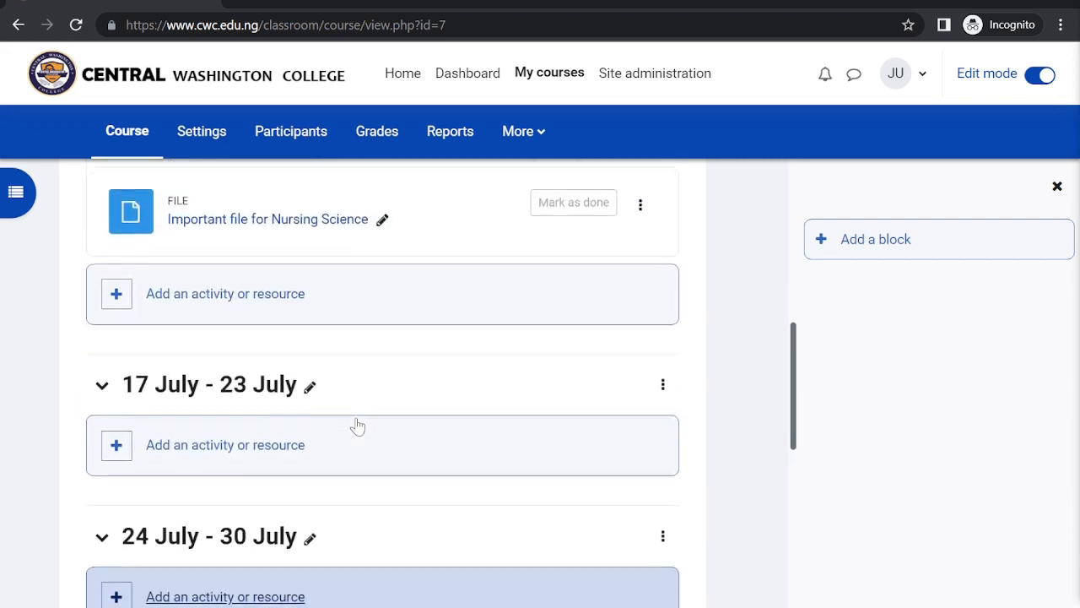
{"action": "scroll", "coordinate": [260, 473], "scroll_direction": "up", "scroll_amount": 2}
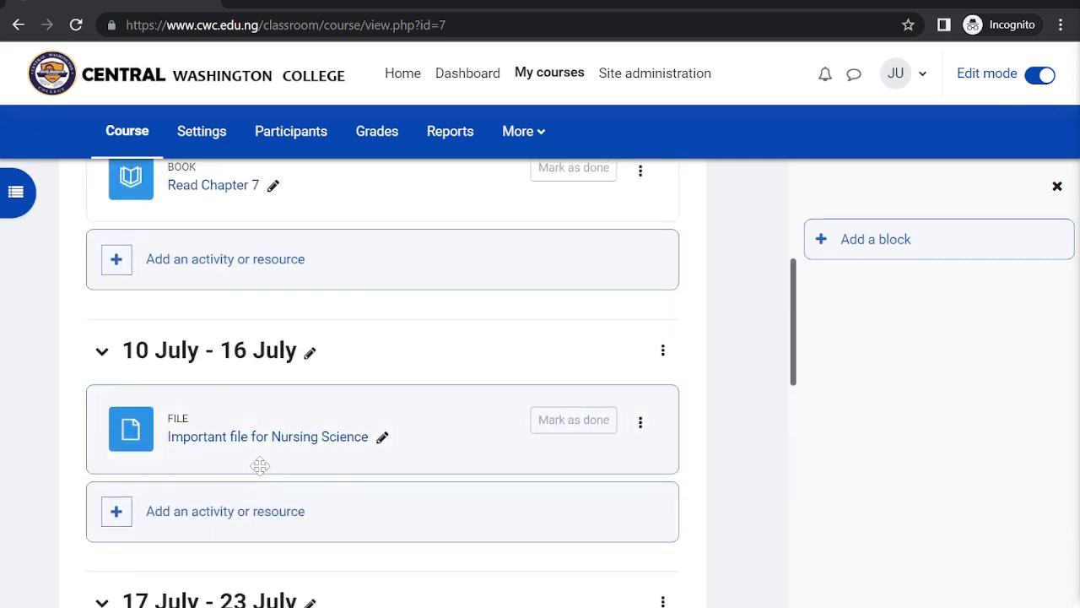
{"action": "scroll", "coordinate": [259, 466], "scroll_direction": "up", "scroll_amount": 4}
{"action": "scroll", "coordinate": [261, 468], "scroll_direction": "down", "scroll_amount": 5}
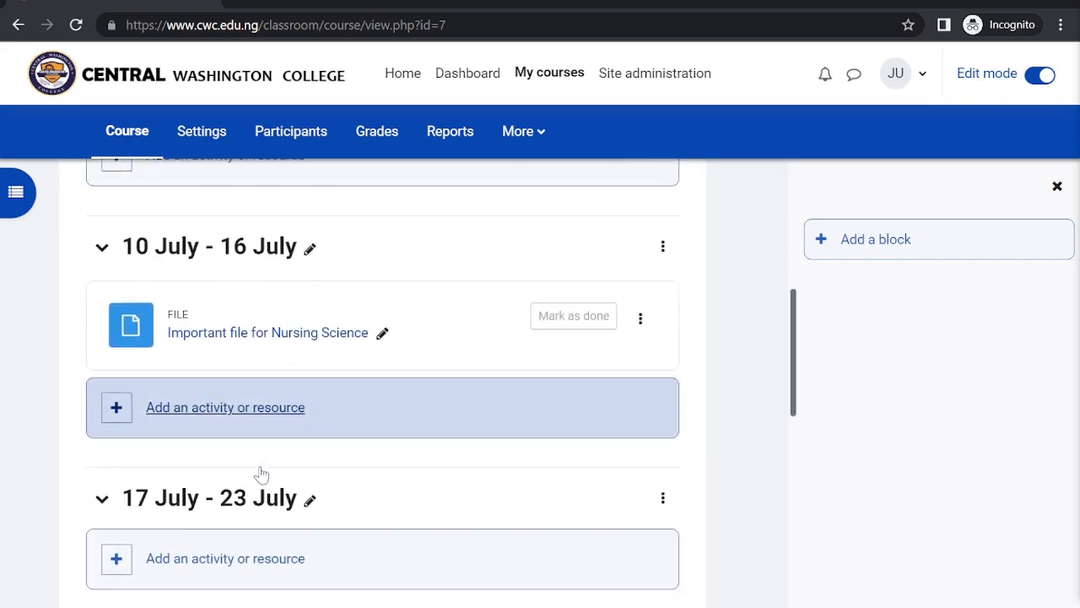
{"action": "scroll", "coordinate": [374, 440], "scroll_direction": "down", "scroll_amount": 2}
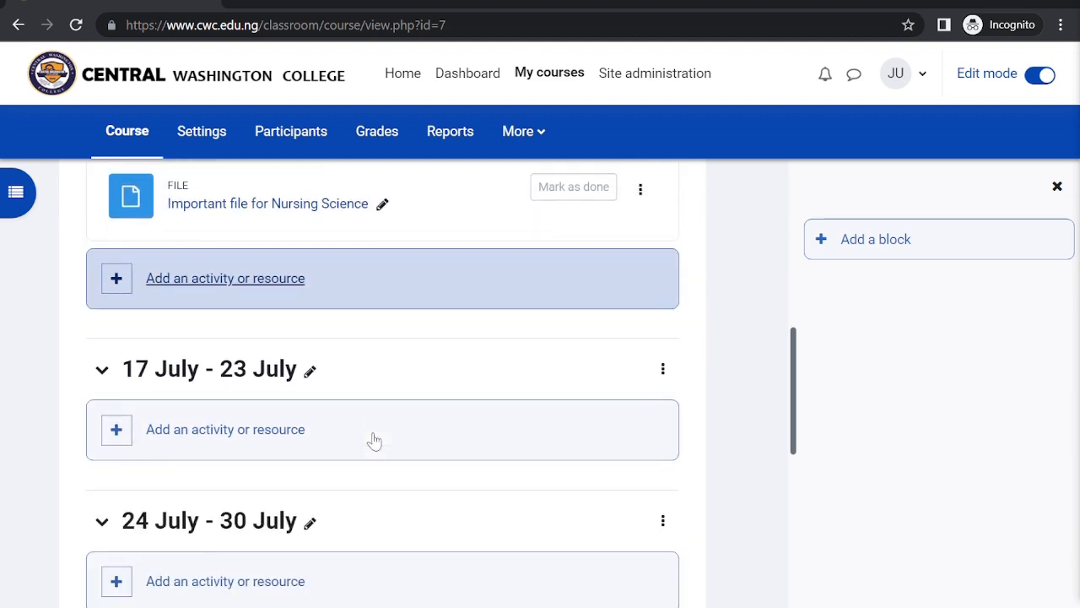
{"action": "scroll", "coordinate": [374, 440], "scroll_direction": "down", "scroll_amount": 2}
Step: Start renaming the 17 July - 23 July week but cancel, keeping its original title
{"action": "left_click", "coordinate": [309, 253]}
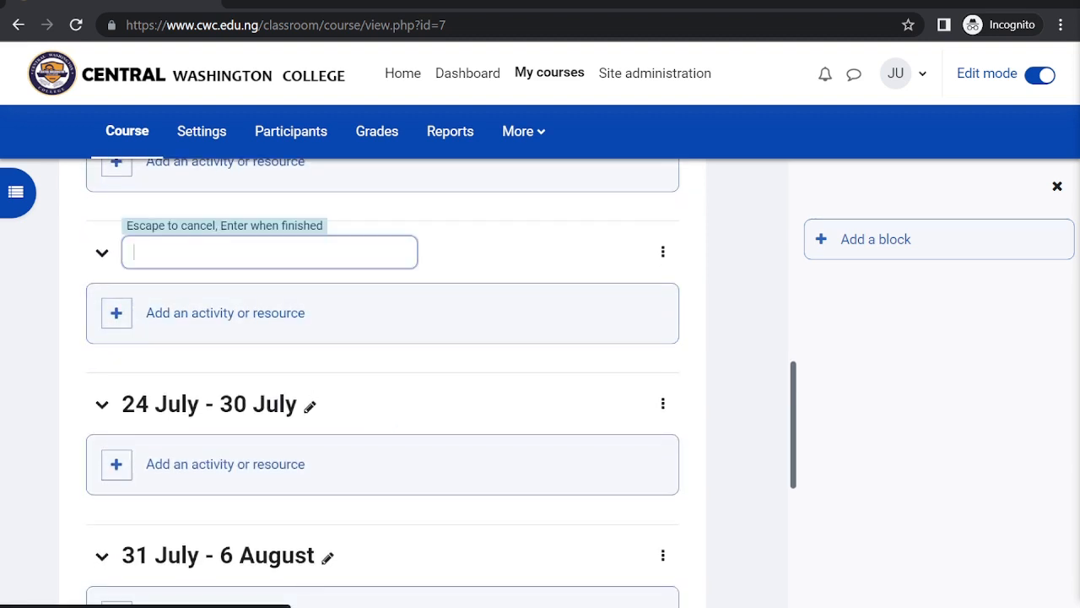
{"action": "key", "text": "Return"}
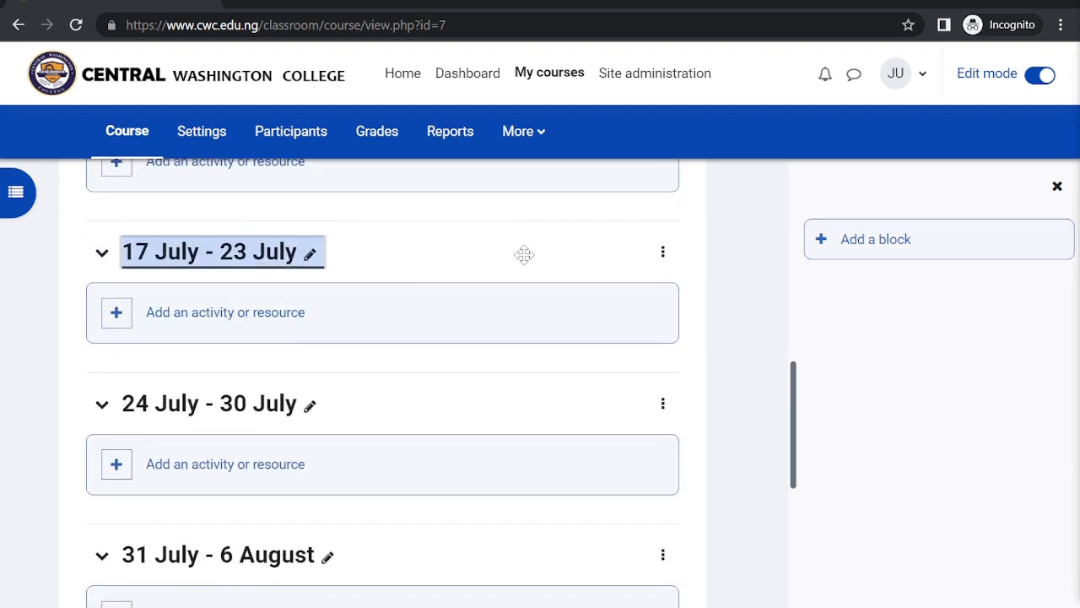
{"action": "left_click", "coordinate": [309, 254]}
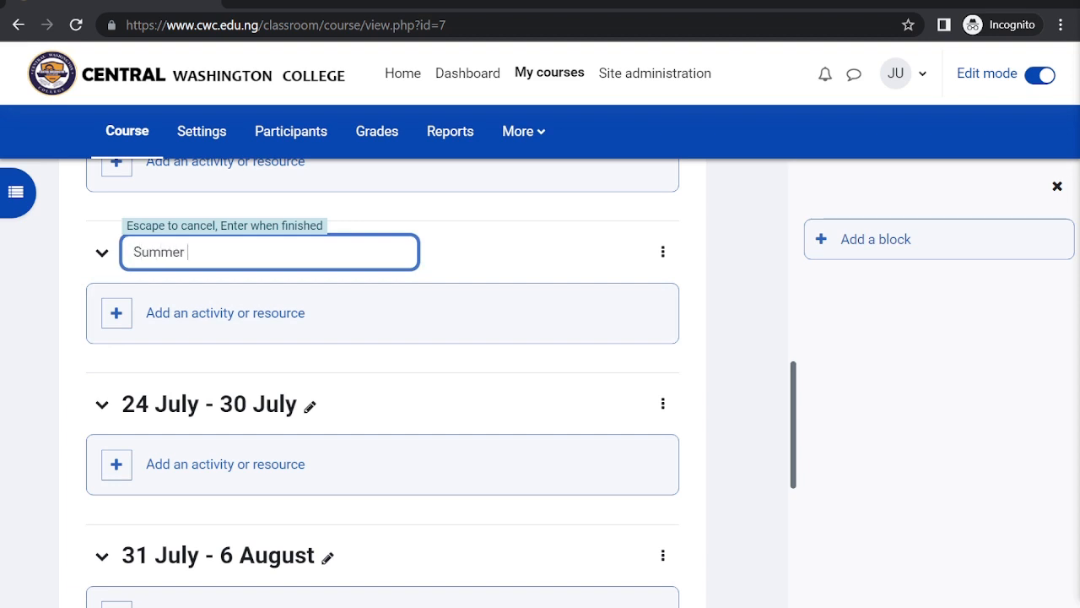
{"action": "key", "text": "BackSpace"}
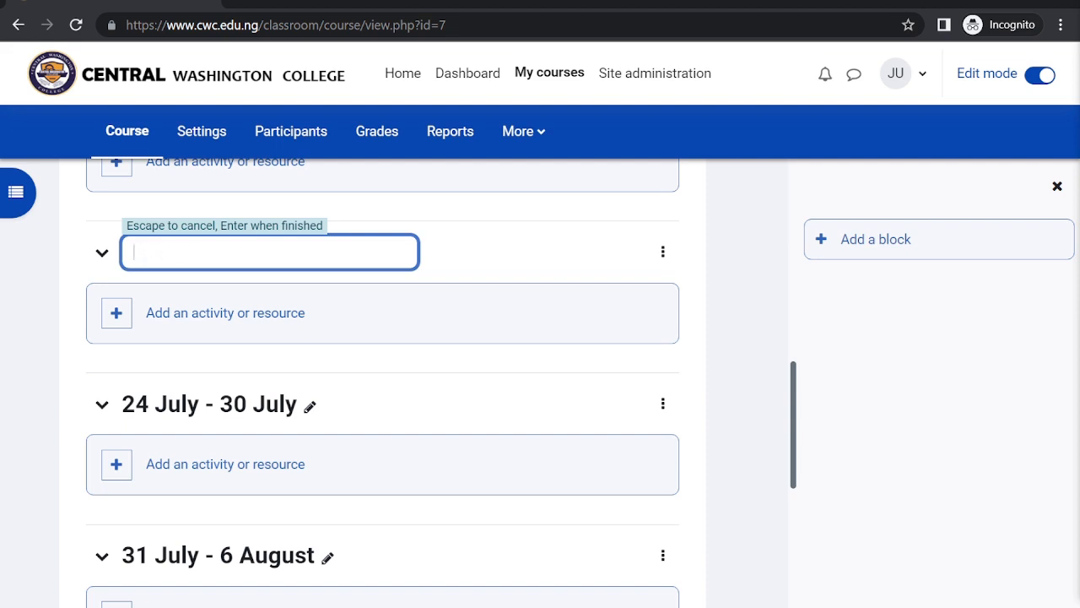
{"action": "key", "text": "Return"}
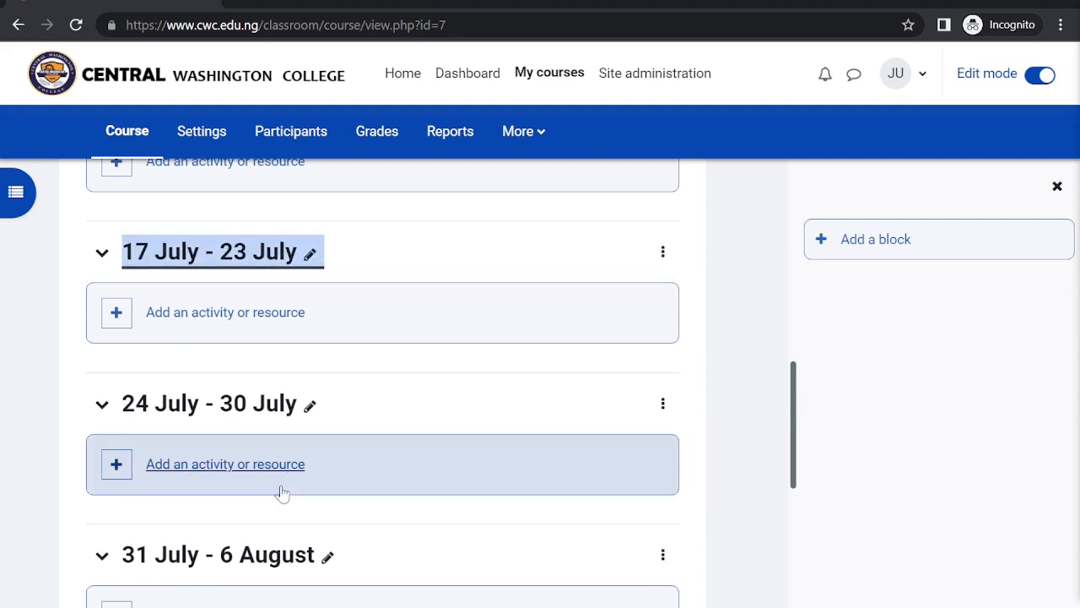
{"action": "scroll", "coordinate": [278, 548], "scroll_direction": "down", "scroll_amount": 2}
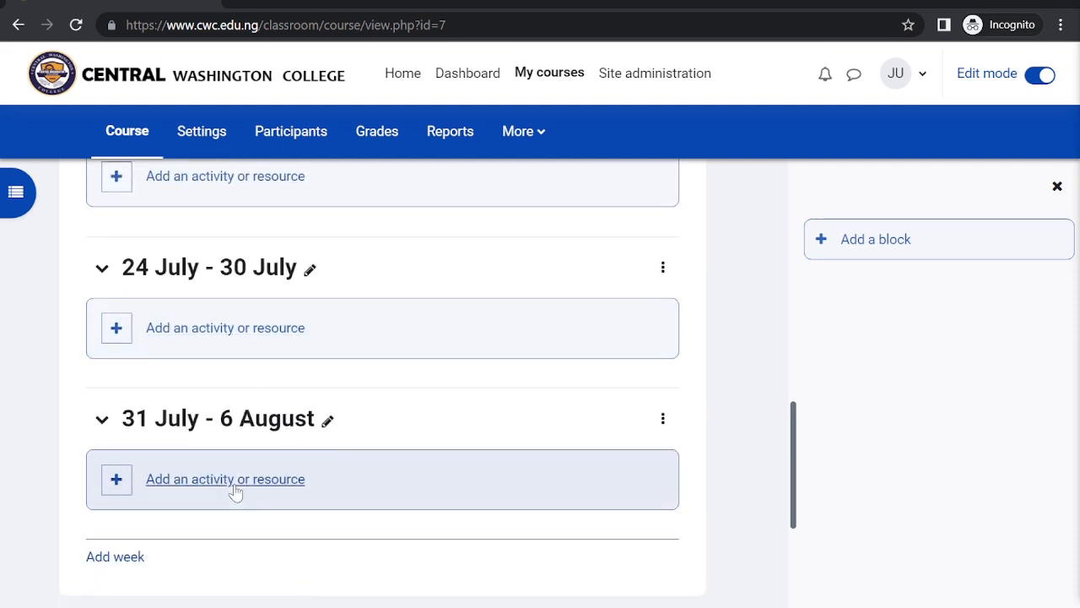
Step: Add a new 7 August week at the end and rename it 'August Break'
{"action": "left_click", "coordinate": [113, 559]}
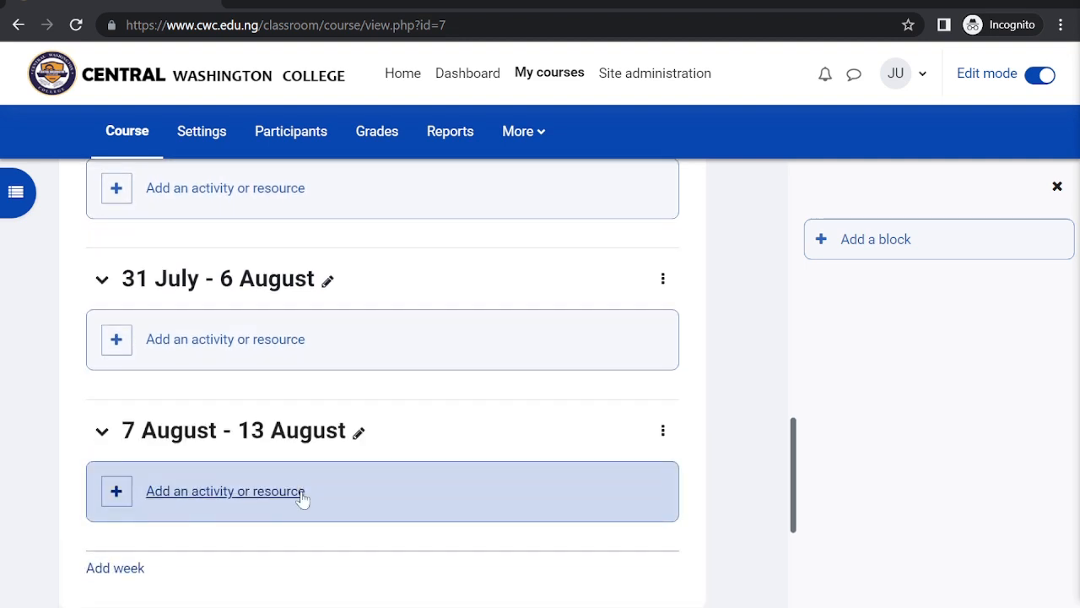
{"action": "left_click", "coordinate": [357, 432]}
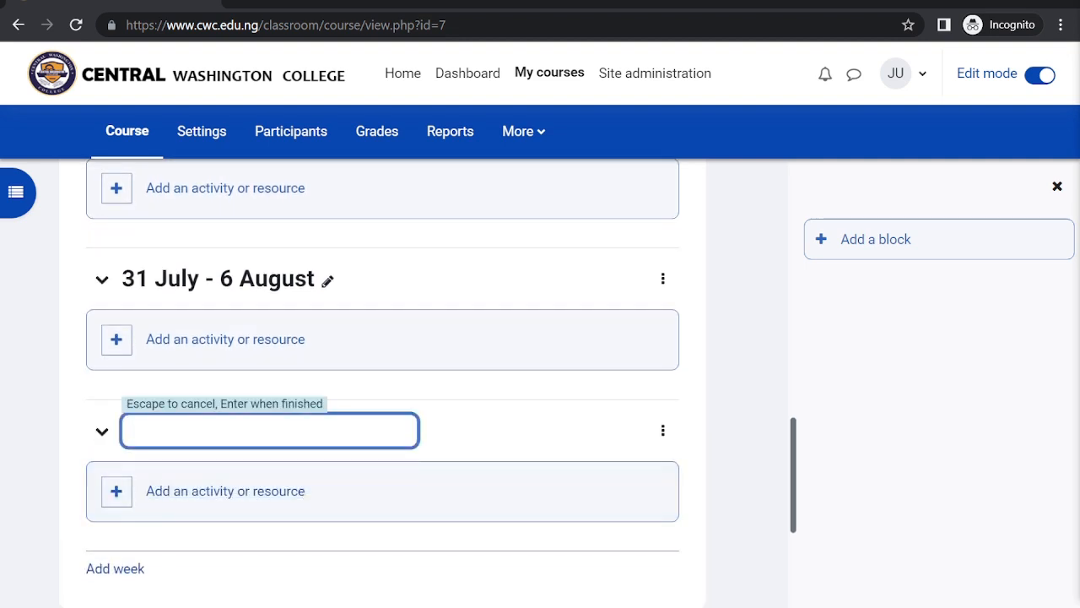
{"action": "type", "text": "August"}
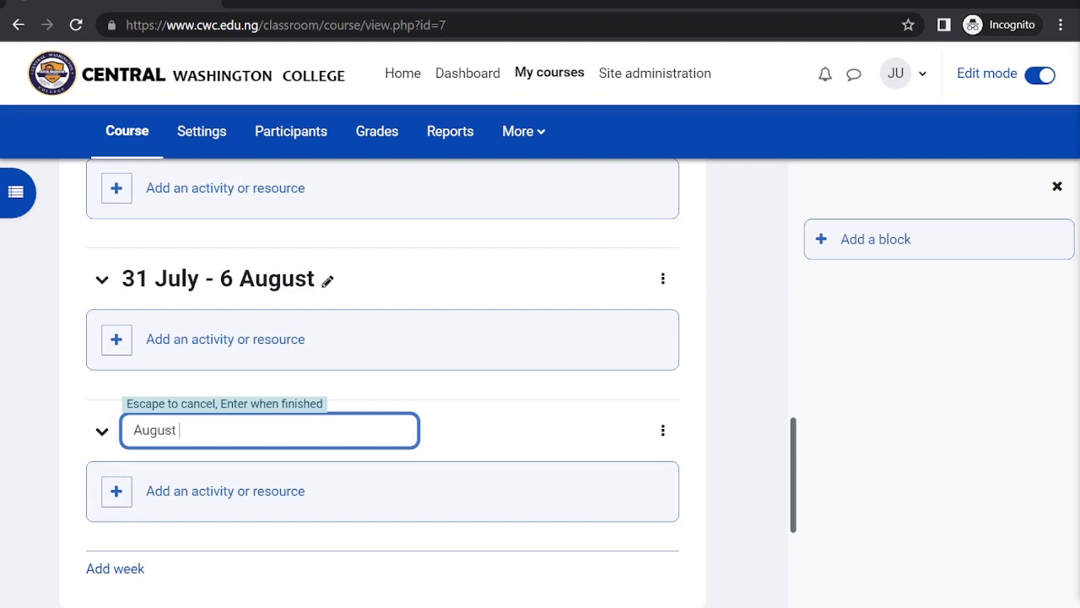
{"action": "type", "text": " Brea"}
{"action": "key", "text": "Escape"}
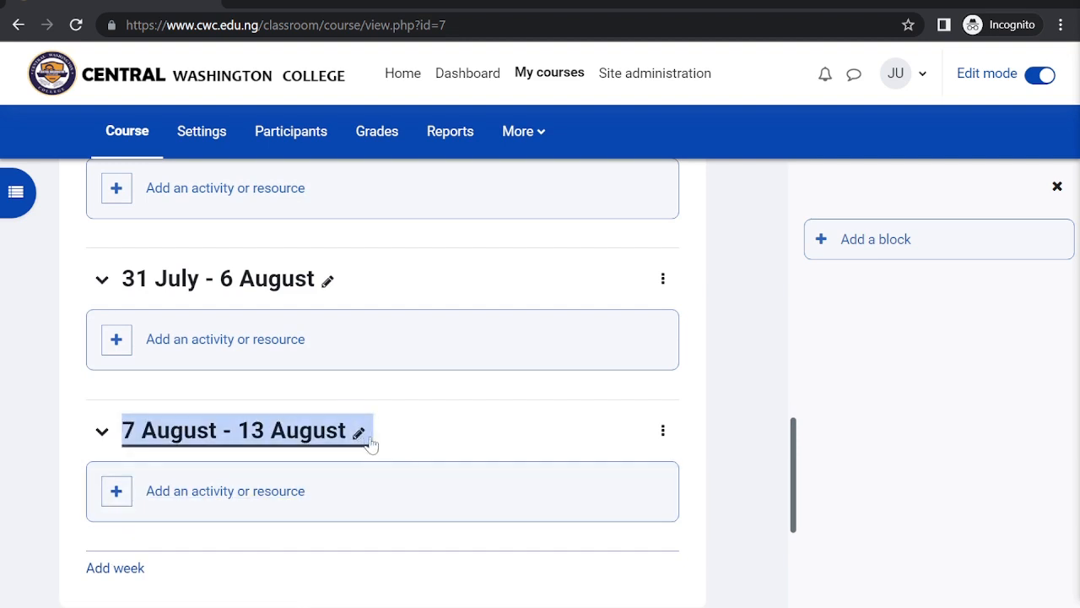
{"action": "left_click", "coordinate": [359, 434]}
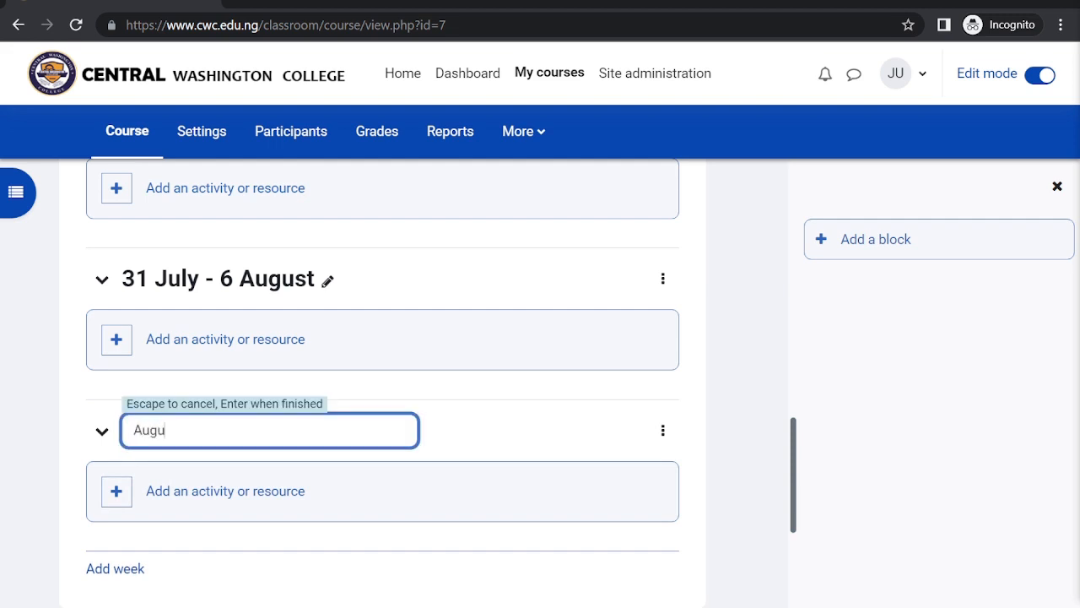
{"action": "type", "text": "August Break"}
{"action": "key", "text": "Return"}
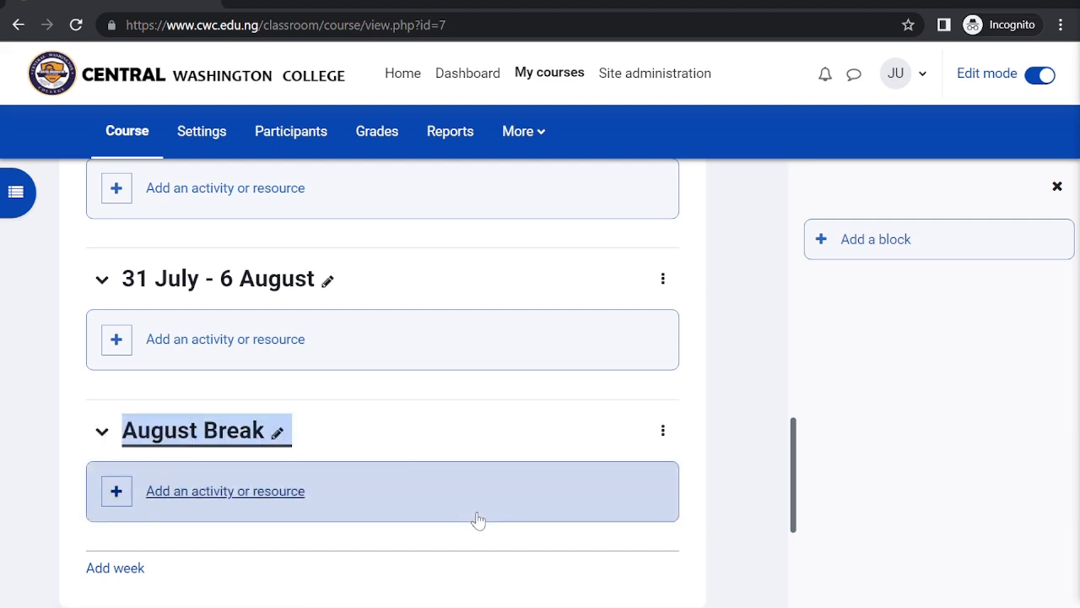
{"action": "scroll", "coordinate": [387, 478], "scroll_direction": "down", "scroll_amount": 3}
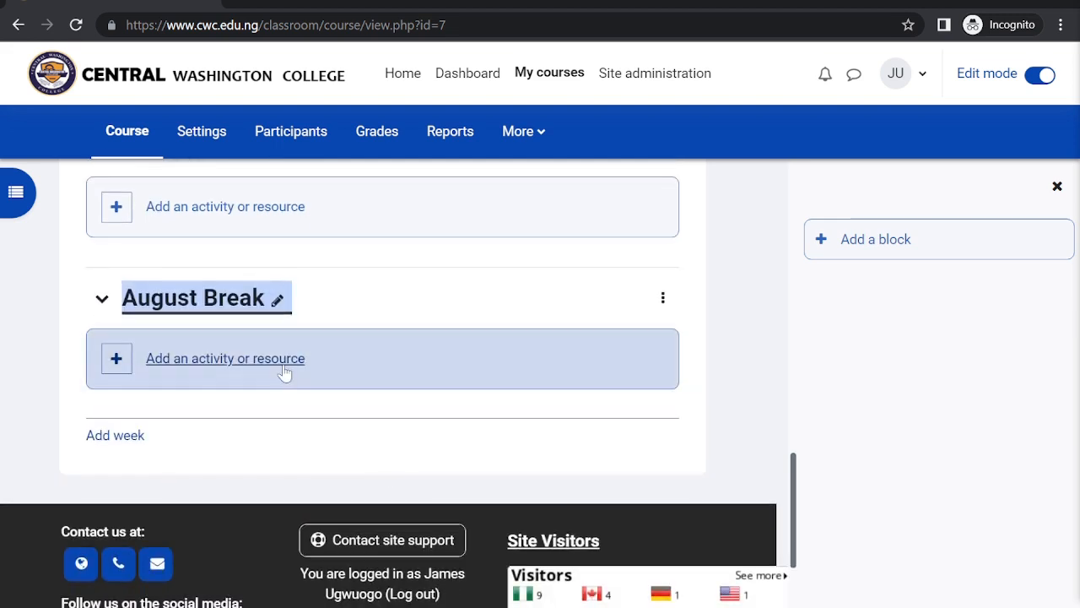
{"action": "left_click", "coordinate": [214, 364]}
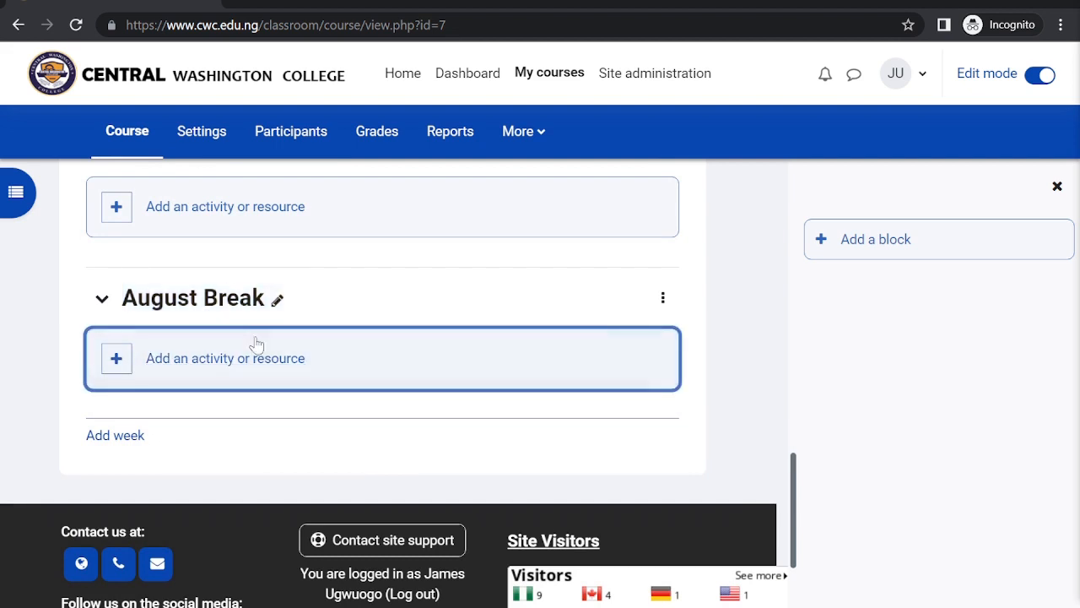
{"action": "scroll", "coordinate": [255, 346], "scroll_direction": "up", "scroll_amount": 3}
{"action": "scroll", "coordinate": [256, 349], "scroll_direction": "up", "scroll_amount": 10}
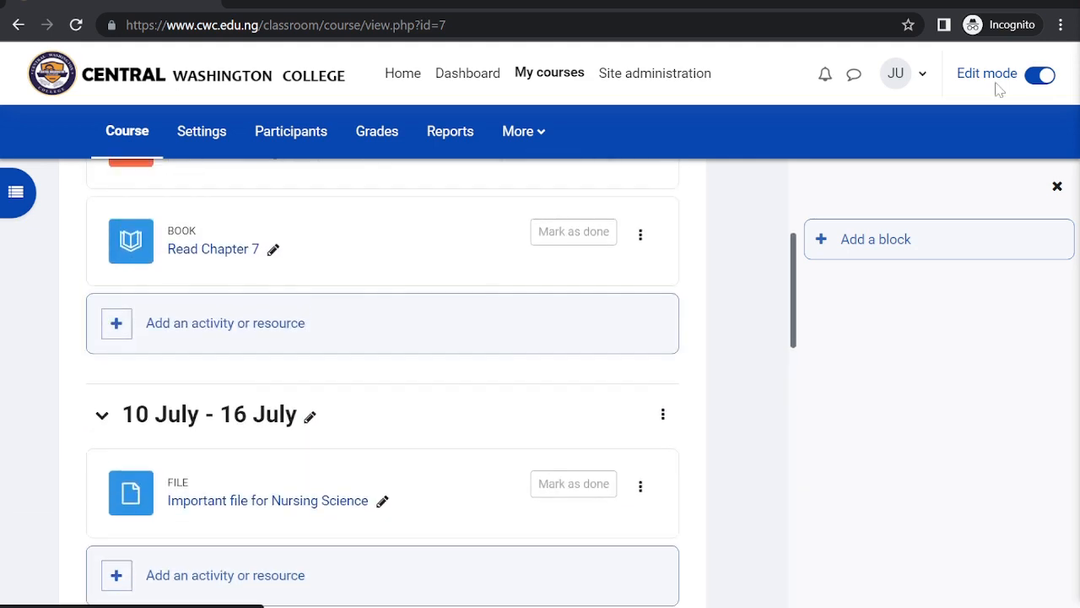
Step: Turn editing off and choose Survey from the Activities tab for the August Break week
{"action": "left_click", "coordinate": [1045, 76]}
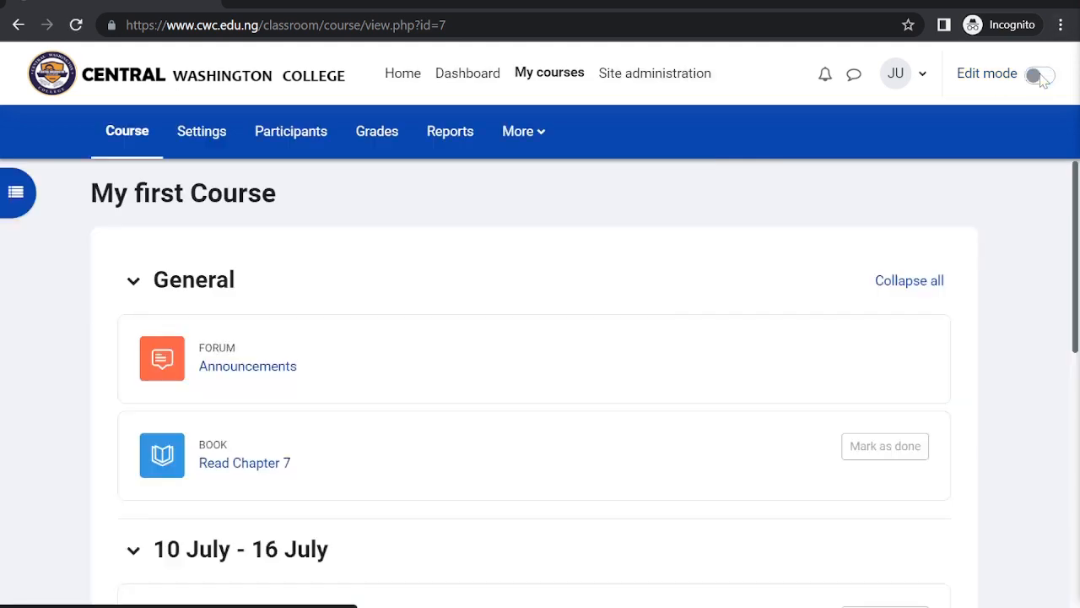
{"action": "scroll", "coordinate": [523, 374], "scroll_direction": "down", "scroll_amount": 10}
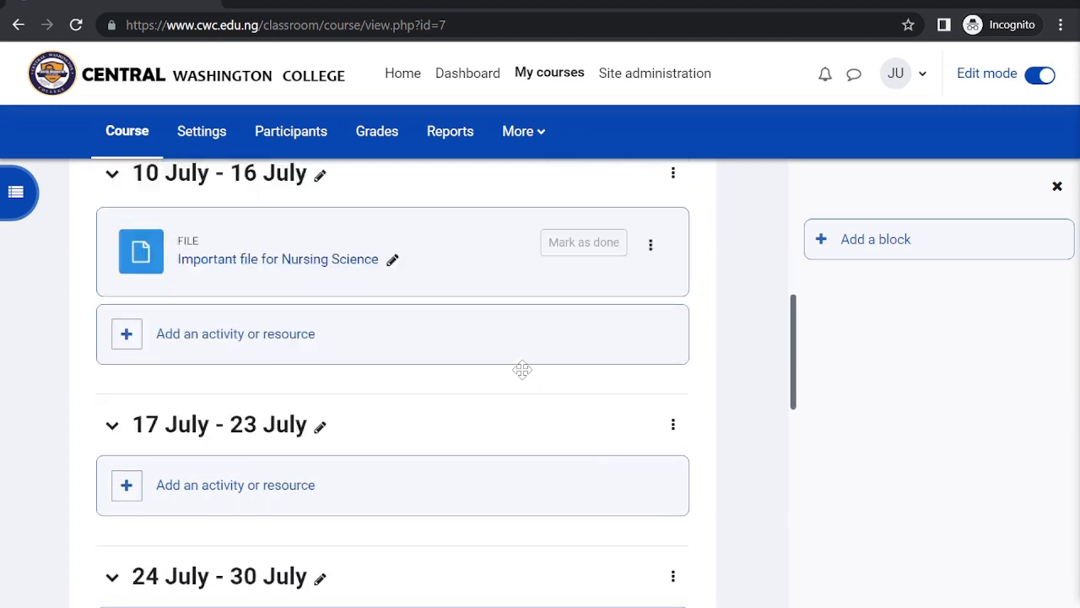
{"action": "scroll", "coordinate": [523, 374], "scroll_direction": "down", "scroll_amount": 5}
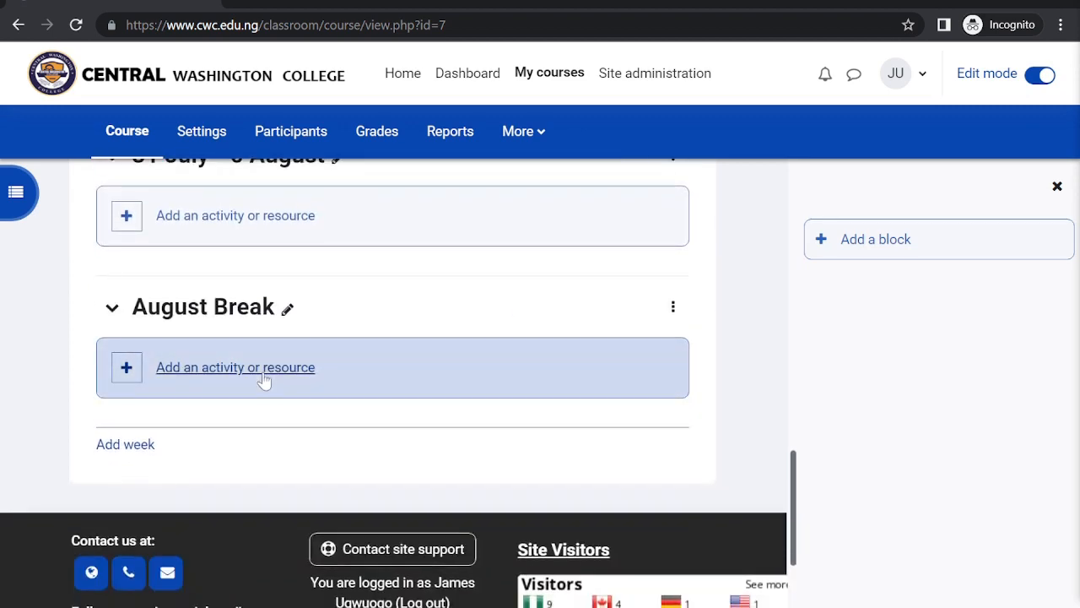
{"action": "left_click", "coordinate": [263, 379]}
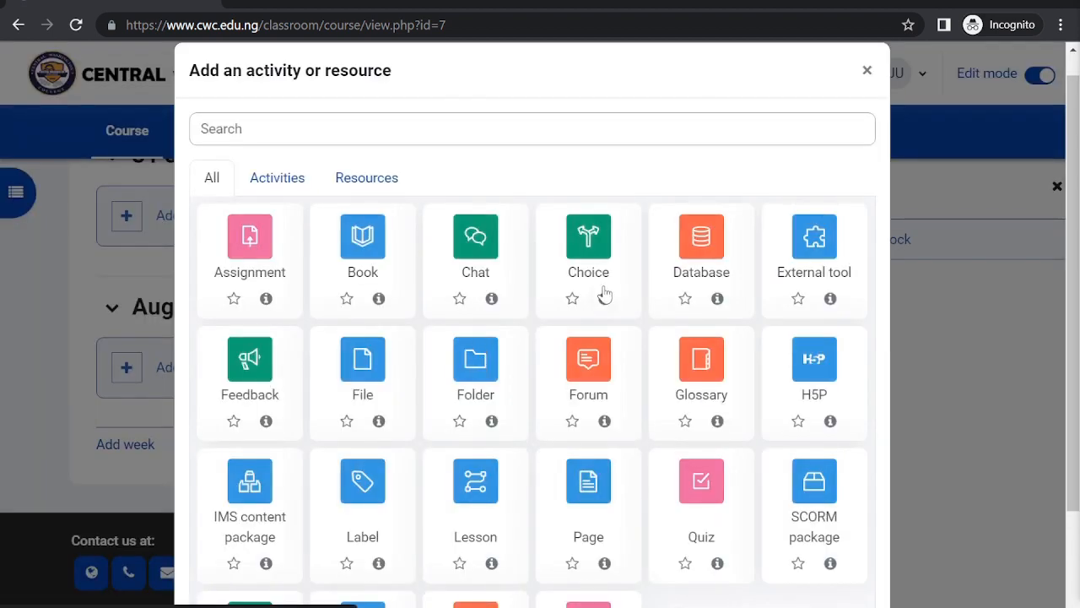
{"action": "left_click", "coordinate": [368, 127]}
{"action": "left_click", "coordinate": [281, 179]}
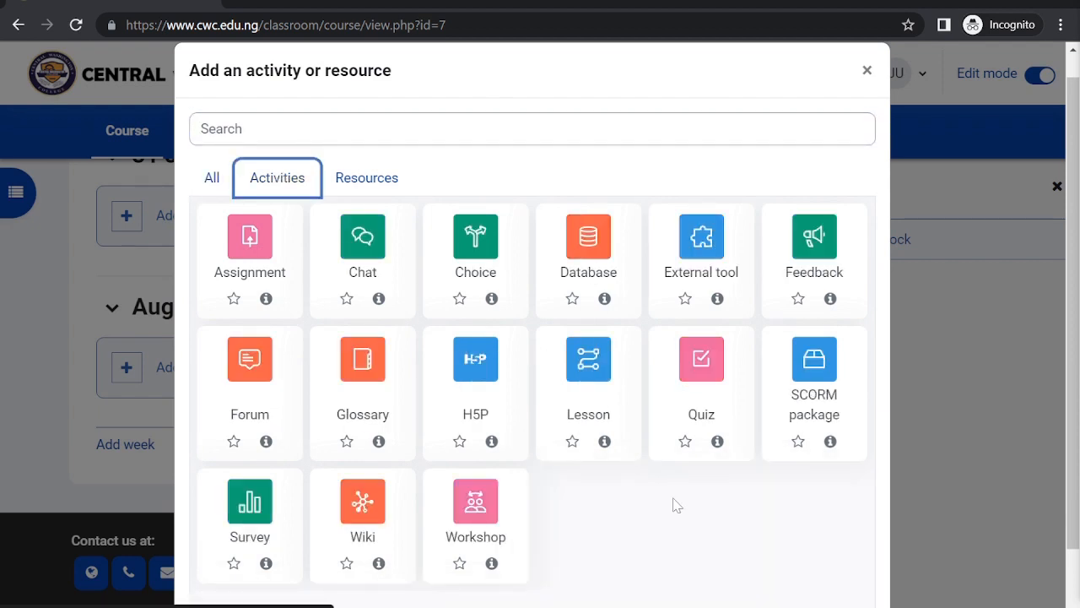
{"action": "scroll", "coordinate": [675, 505], "scroll_direction": "down", "scroll_amount": 1}
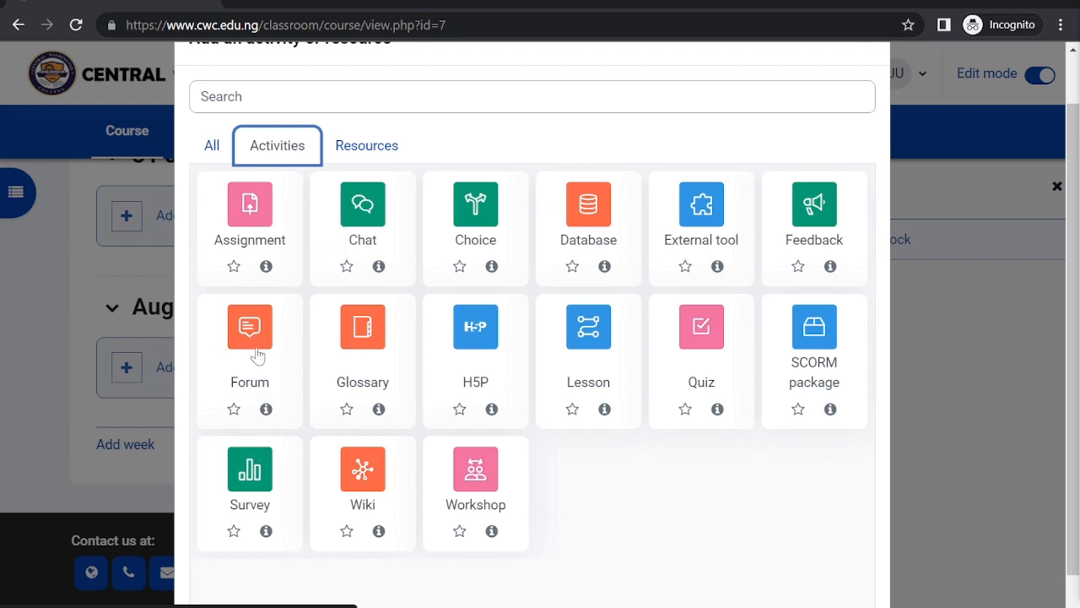
{"action": "left_click", "coordinate": [260, 502]}
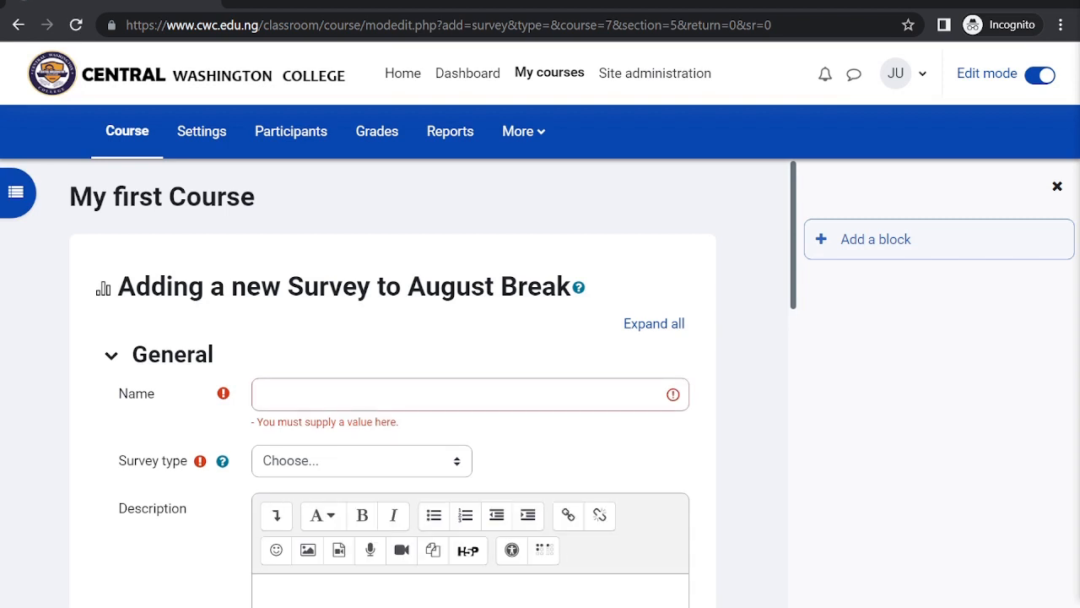
Step: Set the survey type to ATTLS (20 item version)
{"action": "left_click", "coordinate": [354, 395]}
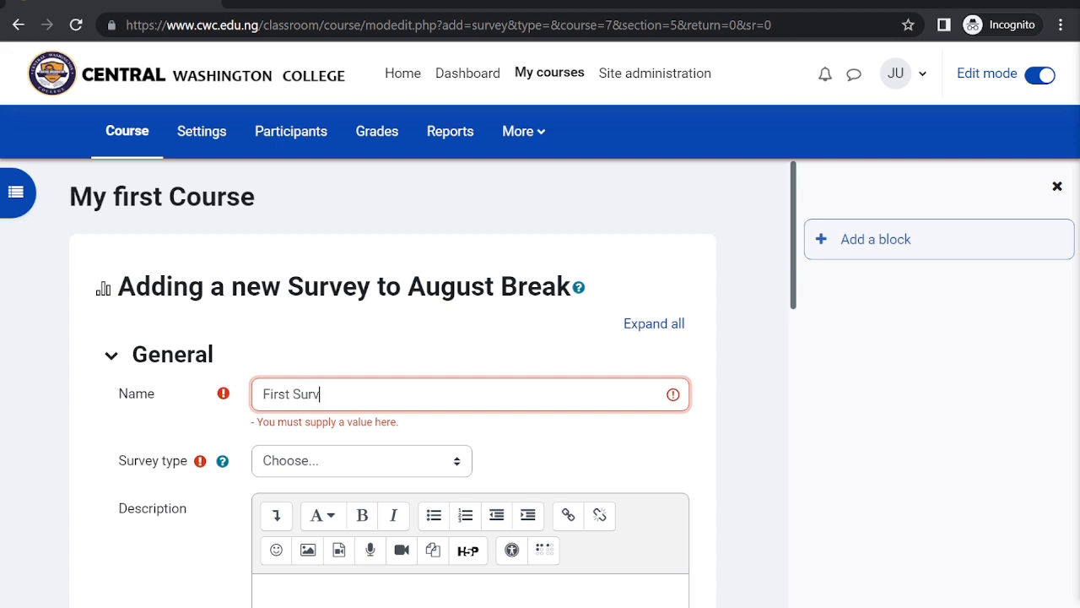
{"action": "left_click", "coordinate": [335, 468]}
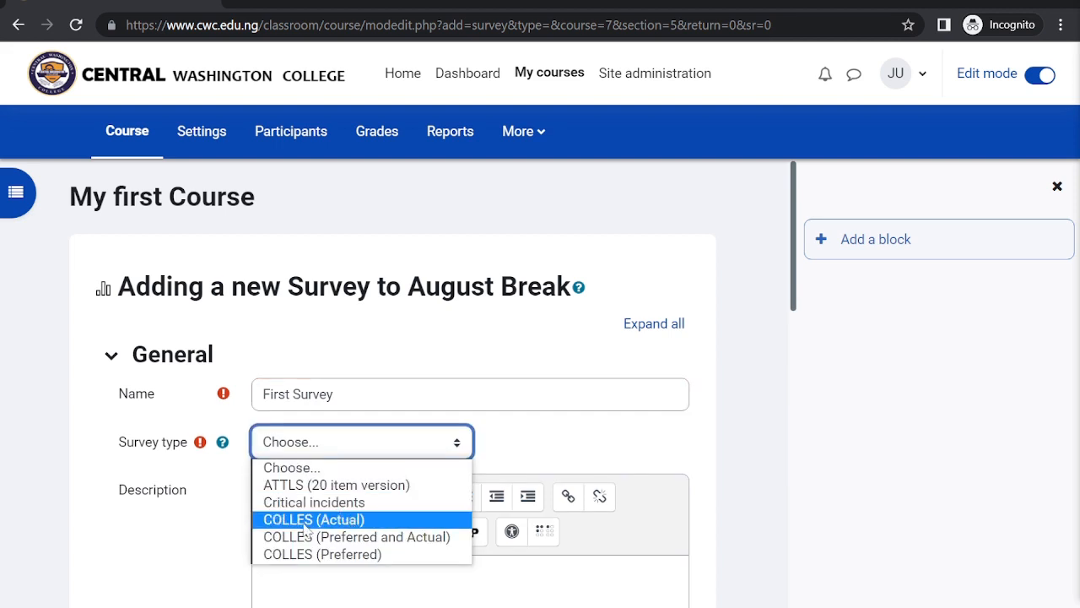
{"action": "left_click", "coordinate": [308, 485]}
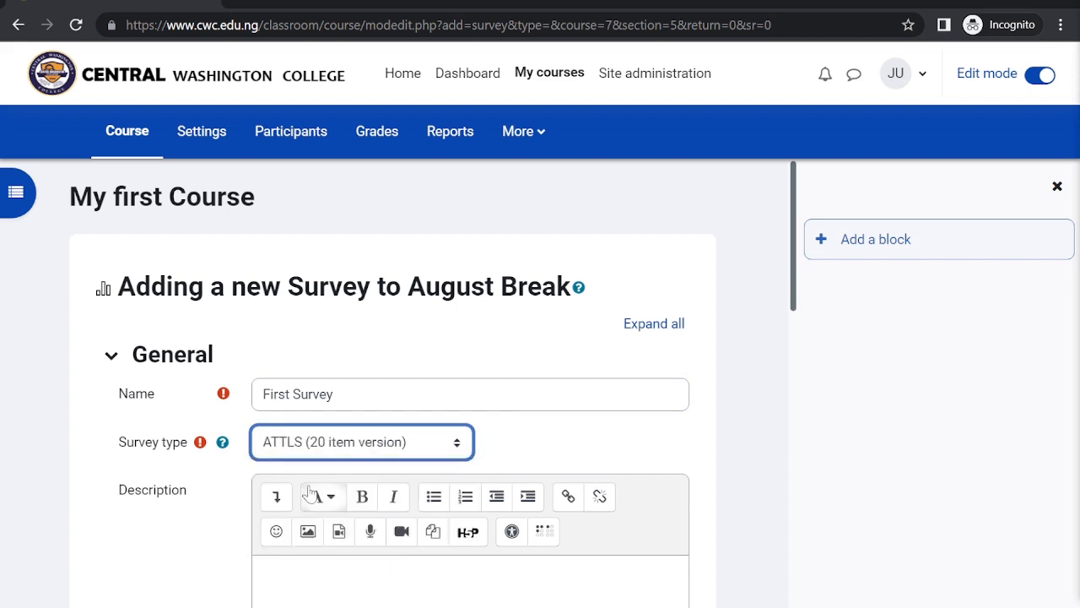
{"action": "scroll", "coordinate": [307, 493], "scroll_direction": "down", "scroll_amount": 5}
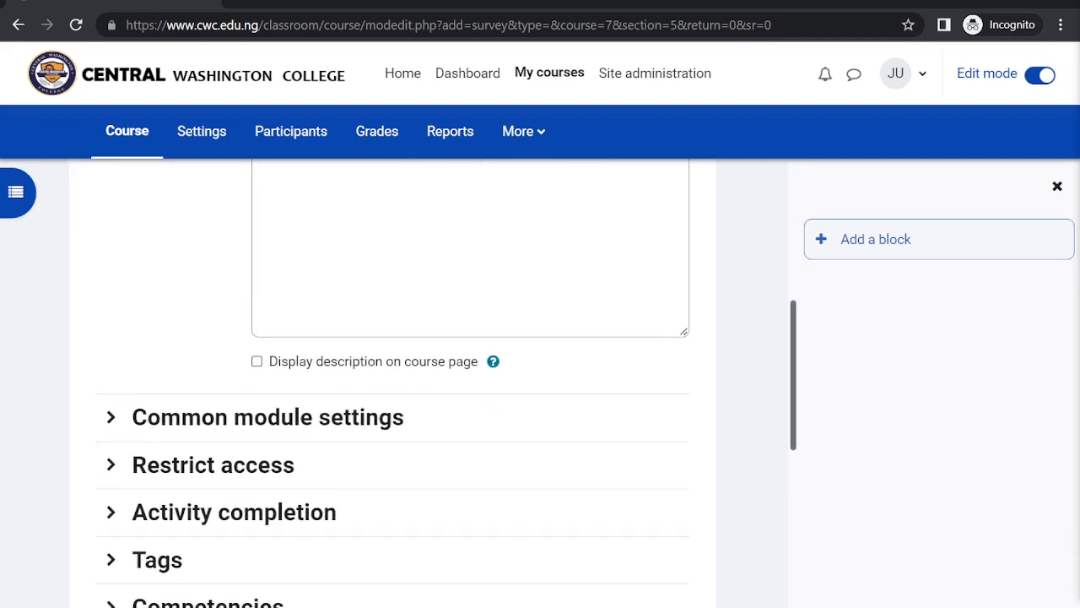
Step: Describe it as 'How was your August break? What did you do?', enable change notification, and save
{"action": "left_click", "coordinate": [371, 236]}
{"action": "type", "text": "How"}
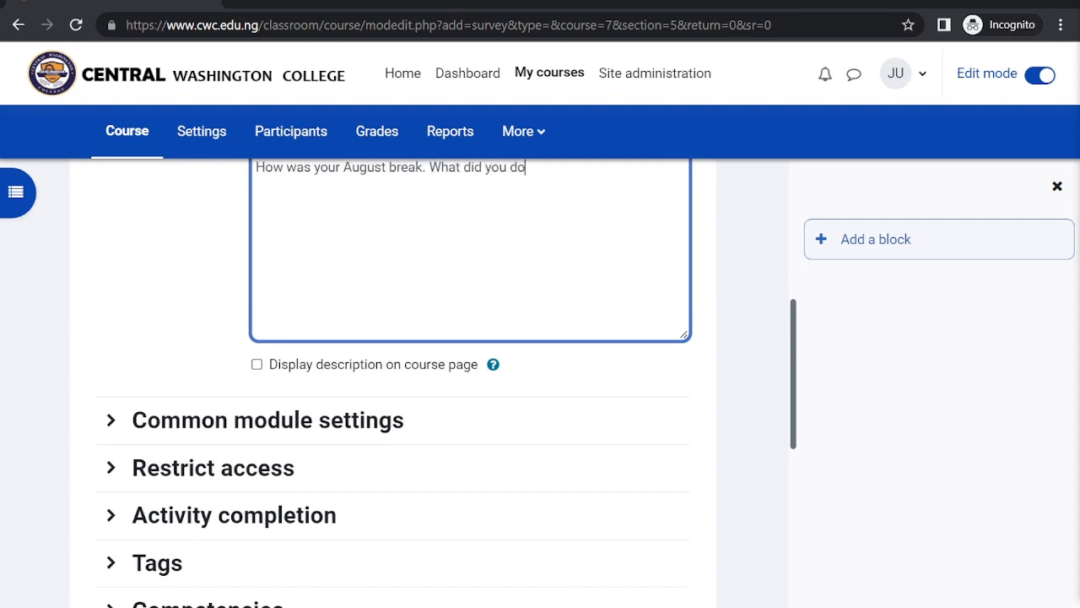
{"action": "left_click", "coordinate": [428, 167]}
{"action": "key", "text": "BackSpace"}
{"action": "key", "text": "BackSpace"}
{"action": "type", "text": "?"}
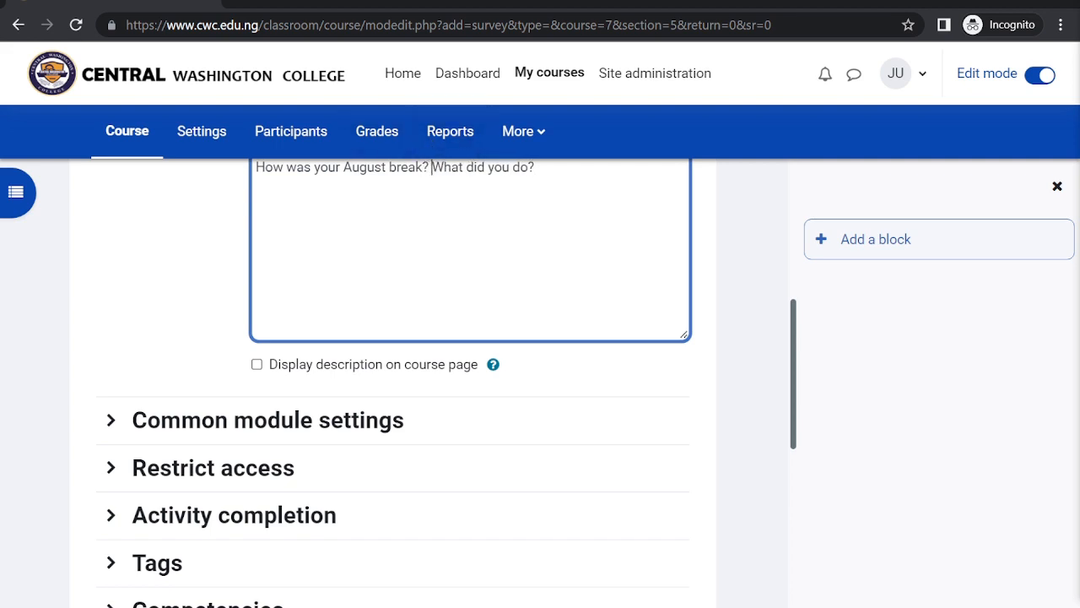
{"action": "scroll", "coordinate": [388, 175], "scroll_direction": "down", "scroll_amount": 2}
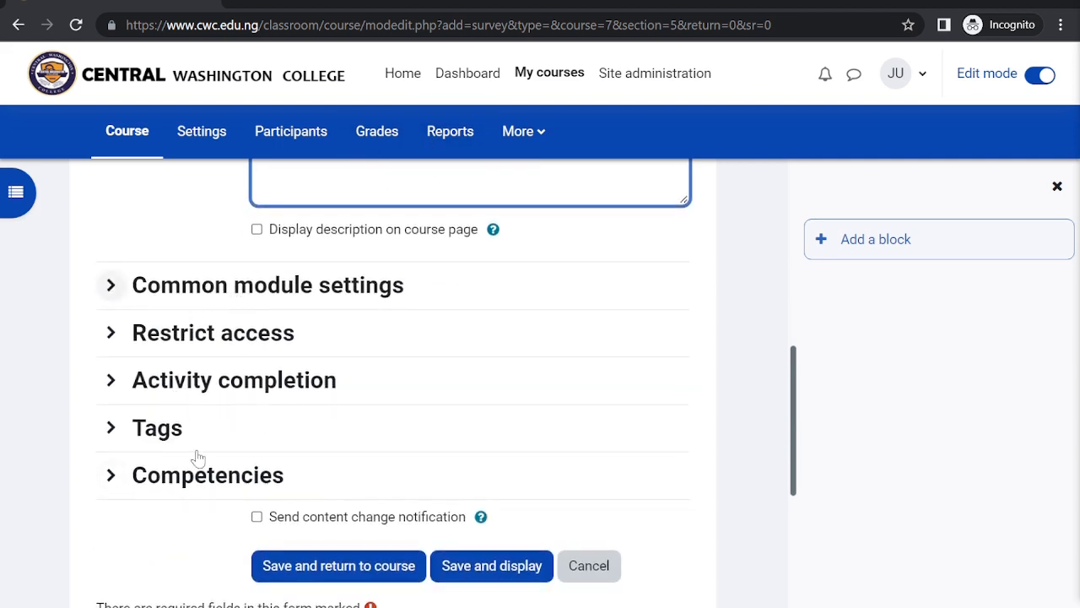
{"action": "left_click", "coordinate": [287, 521]}
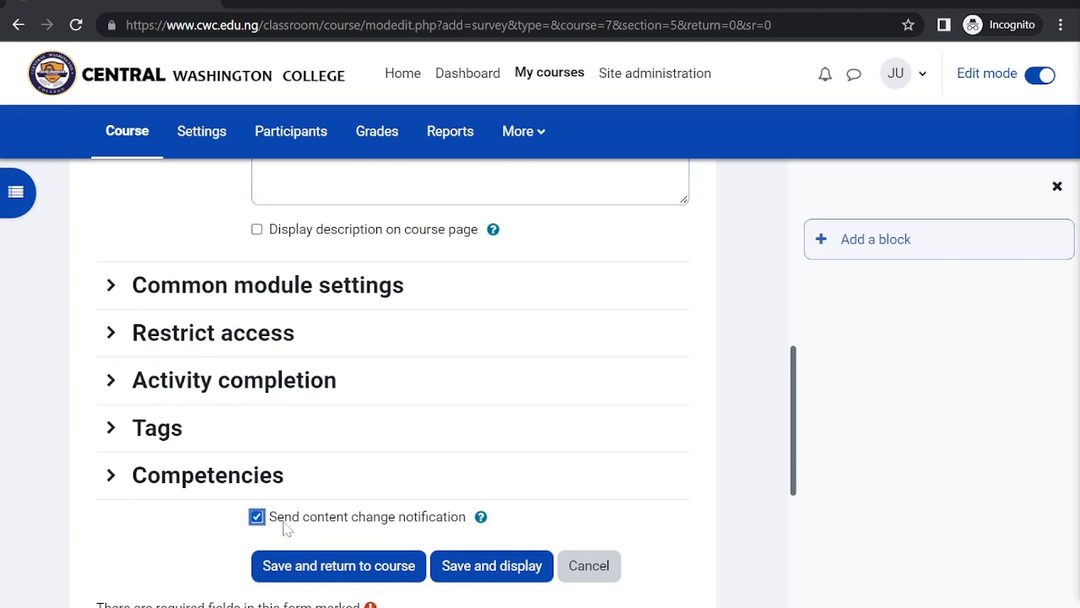
{"action": "left_click", "coordinate": [373, 573]}
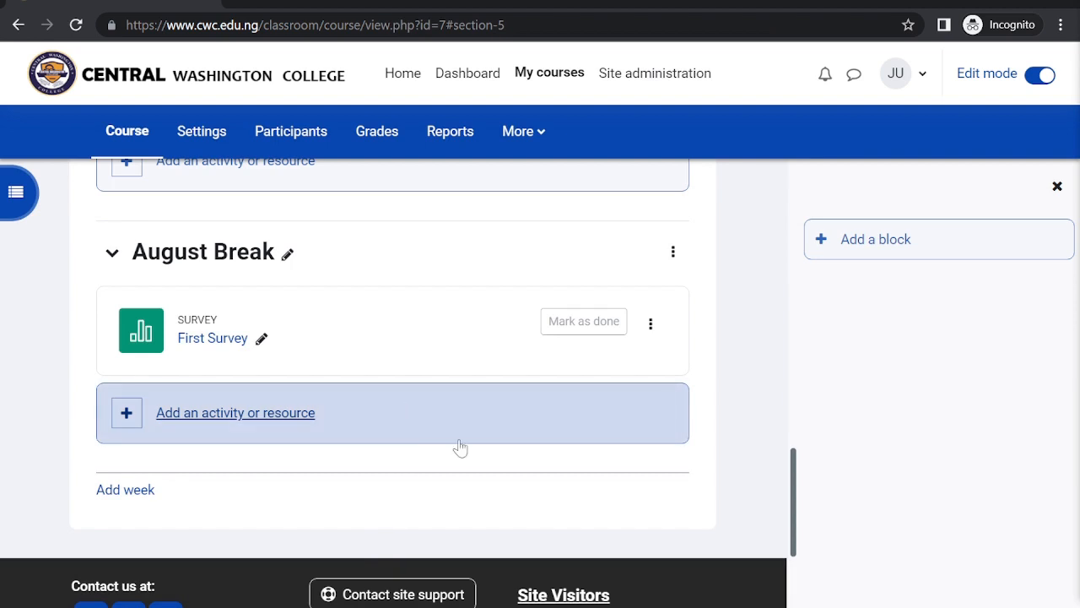
Step: Add the 14 August - 20 August week after August Break
{"action": "scroll", "coordinate": [458, 441], "scroll_direction": "up", "scroll_amount": 1}
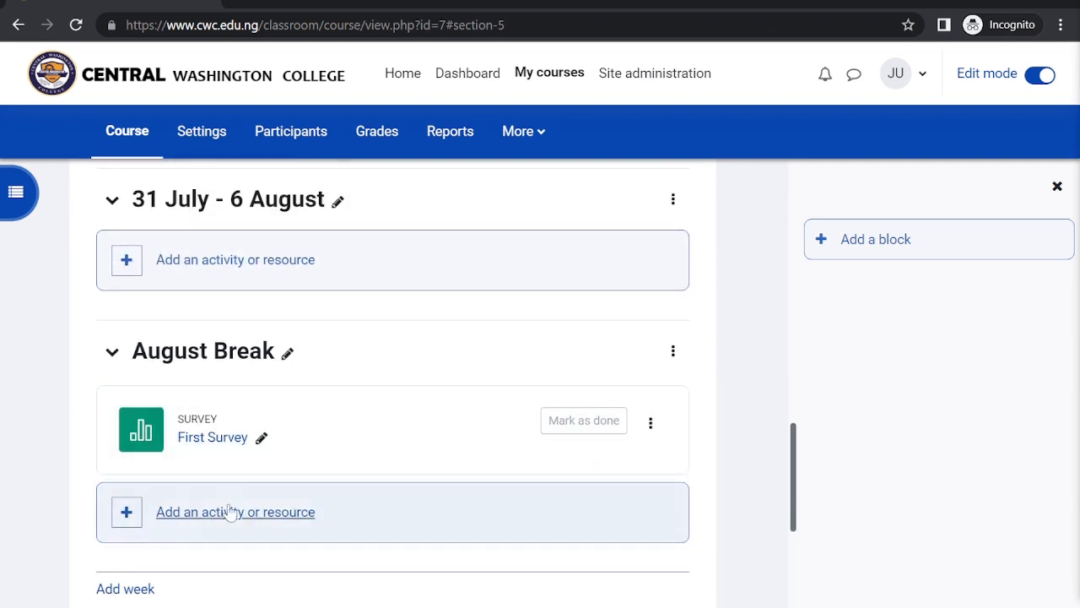
{"action": "scroll", "coordinate": [381, 389], "scroll_direction": "down", "scroll_amount": 3}
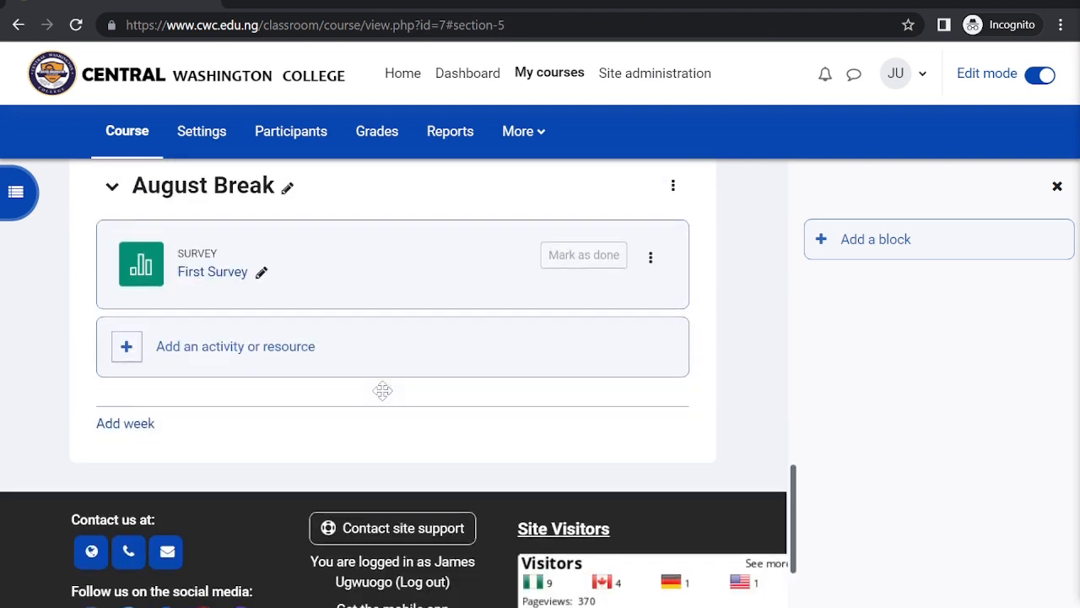
{"action": "left_click", "coordinate": [137, 374]}
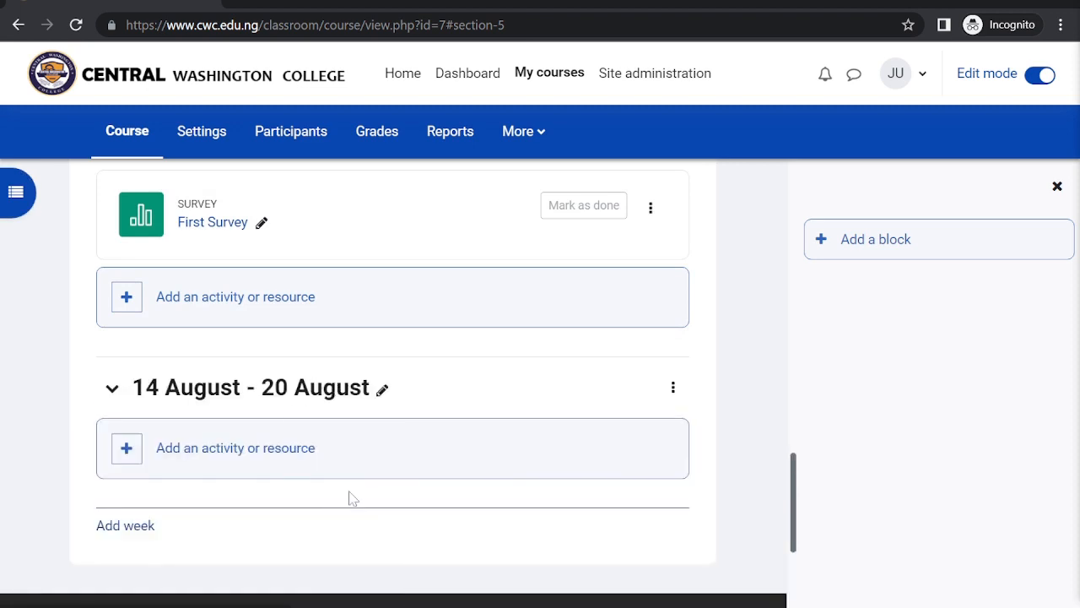
{"action": "scroll", "coordinate": [351, 496], "scroll_direction": "up", "scroll_amount": 4}
{"action": "scroll", "coordinate": [350, 492], "scroll_direction": "down", "scroll_amount": 4}
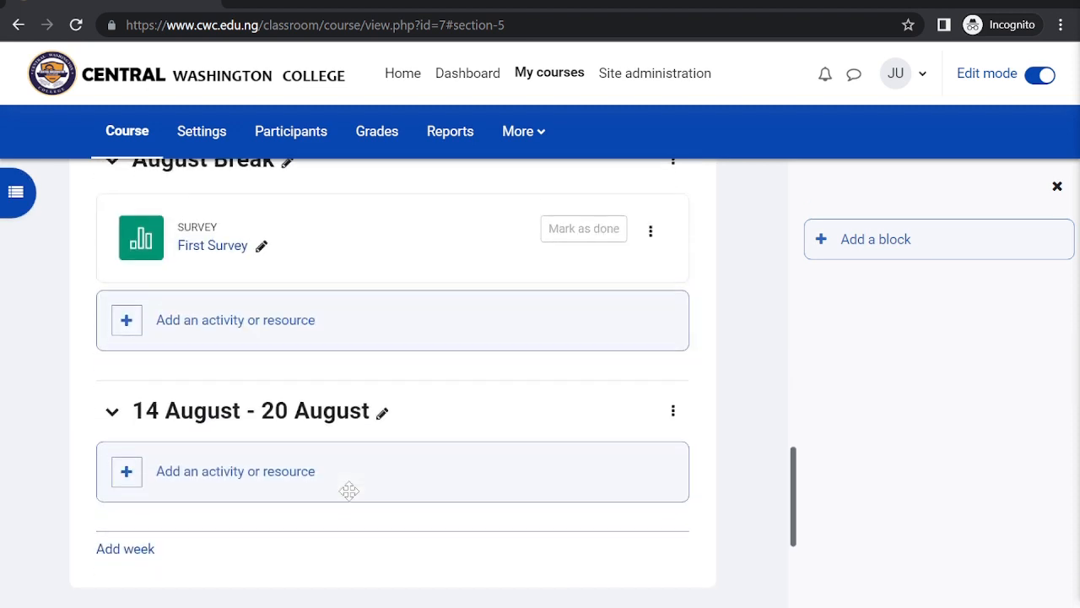
{"action": "scroll", "coordinate": [349, 494], "scroll_direction": "up", "scroll_amount": 10}
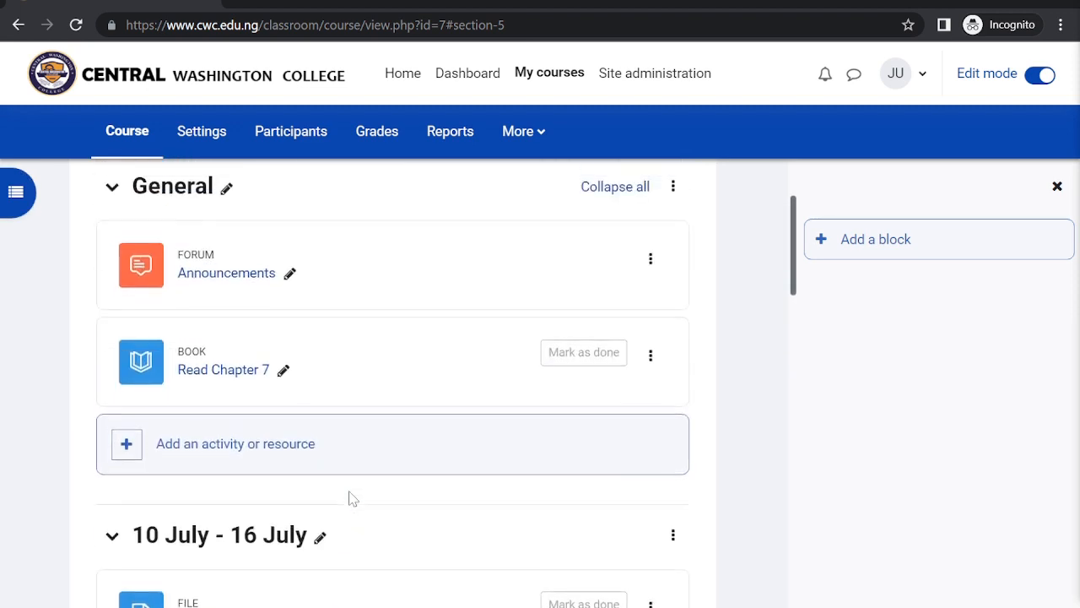
Step: Choose File from the Resources tab of the 17 July - 23 July week's activity chooser
{"action": "scroll", "coordinate": [345, 499], "scroll_direction": "up", "scroll_amount": 2}
{"action": "scroll", "coordinate": [436, 579], "scroll_direction": "down", "scroll_amount": 5}
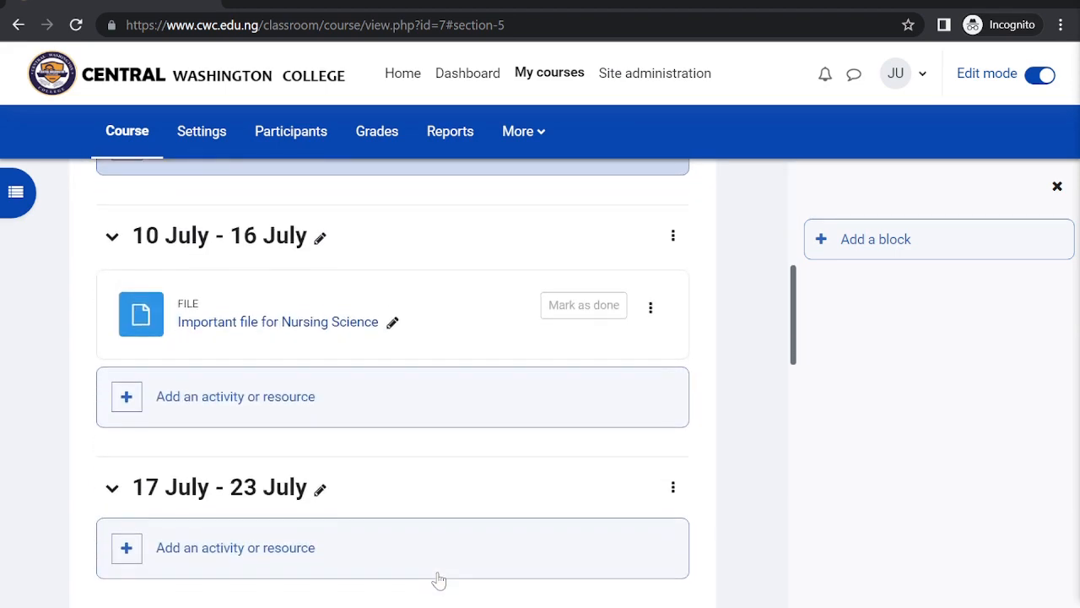
{"action": "scroll", "coordinate": [438, 580], "scroll_direction": "down", "scroll_amount": 3}
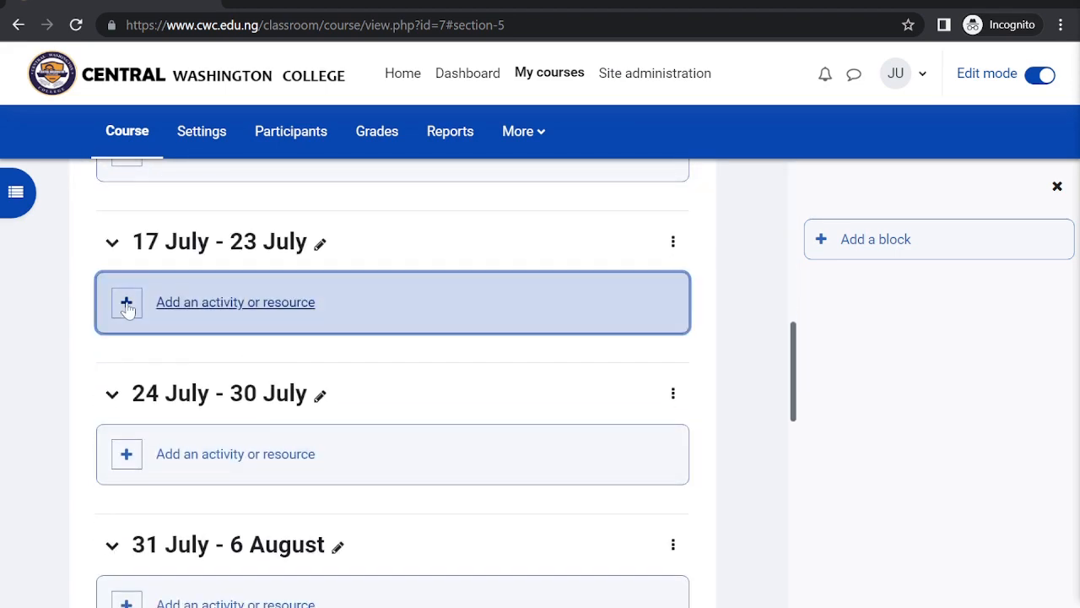
{"action": "left_click", "coordinate": [126, 306]}
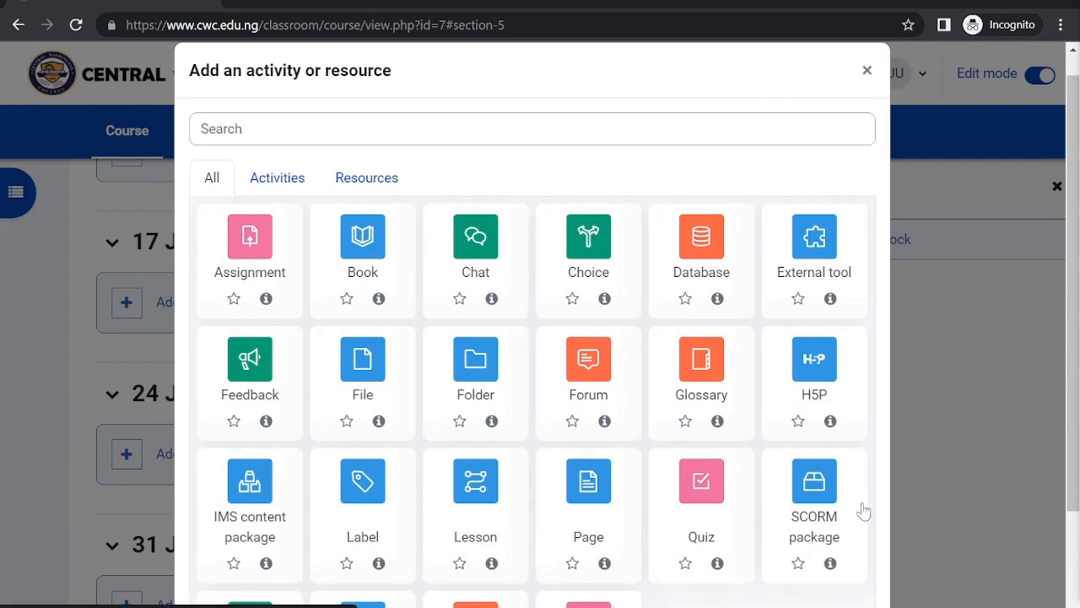
{"action": "left_click", "coordinate": [390, 130]}
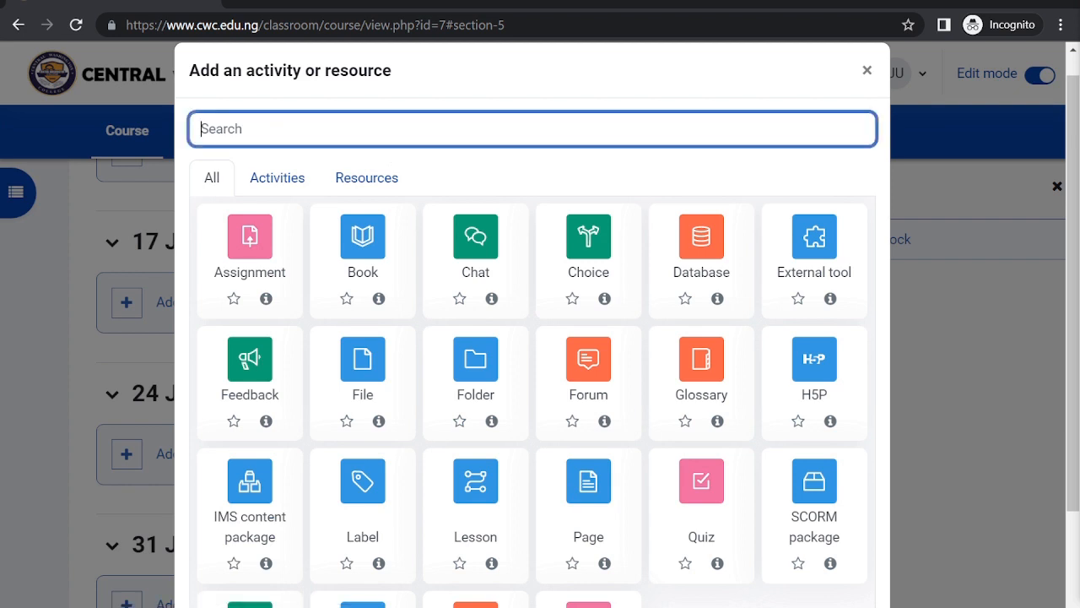
{"action": "left_click", "coordinate": [381, 187]}
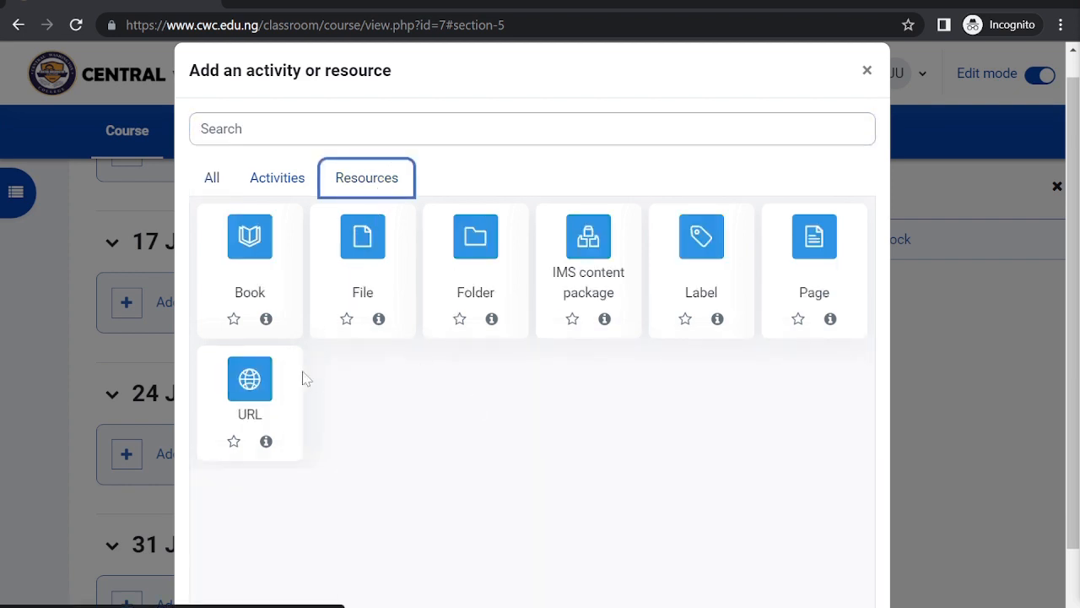
{"action": "left_click", "coordinate": [366, 265]}
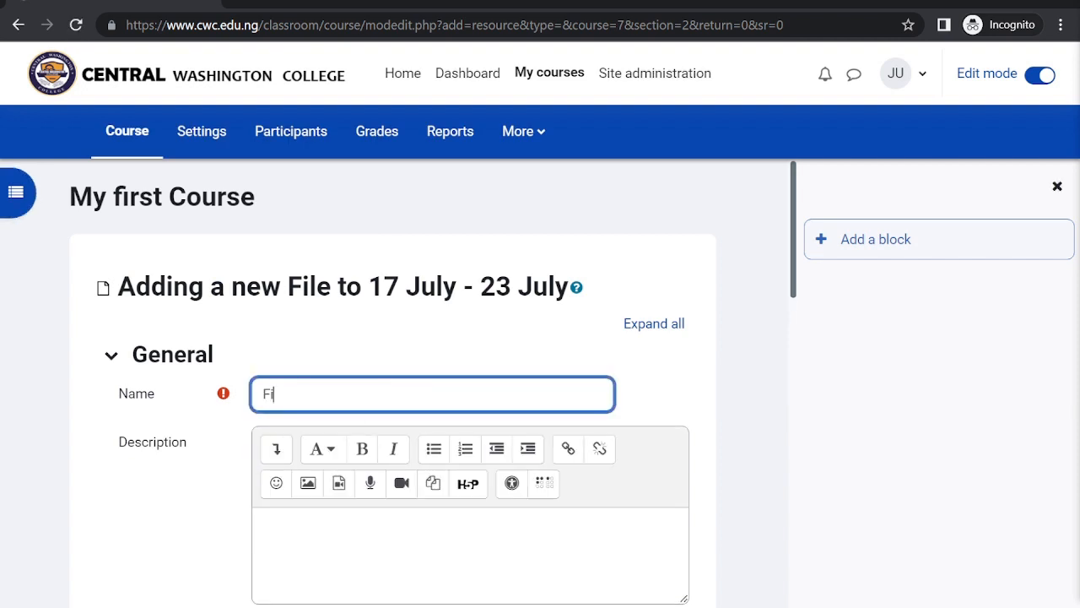
Step: Submit the File form named 'File name' without an upload, leaving the file flagged Required
{"action": "scroll", "coordinate": [435, 299], "scroll_direction": "down", "scroll_amount": 8}
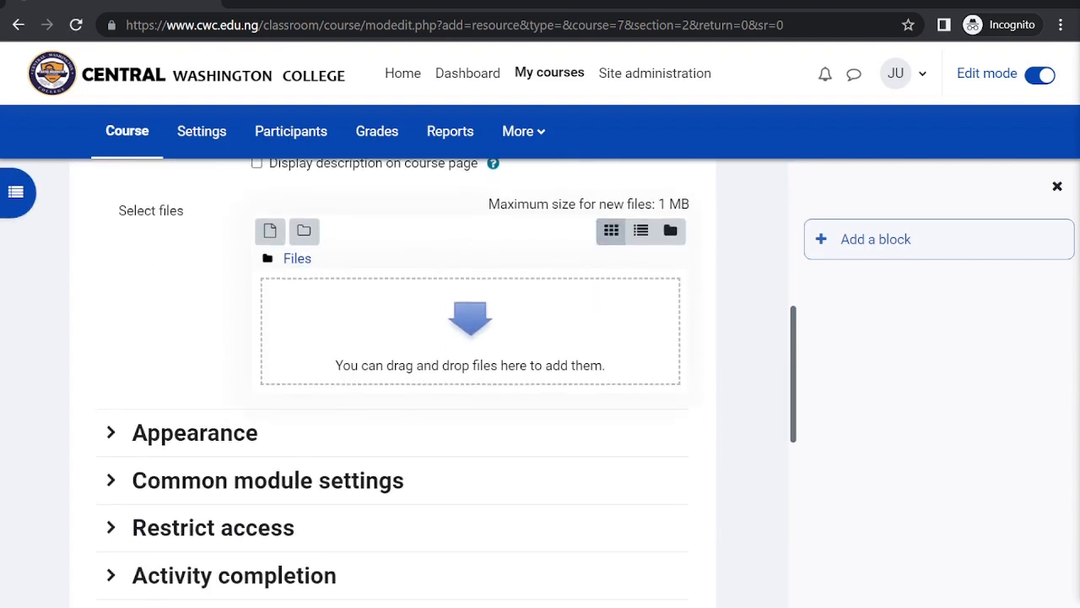
{"action": "scroll", "coordinate": [434, 299], "scroll_direction": "up", "scroll_amount": 2}
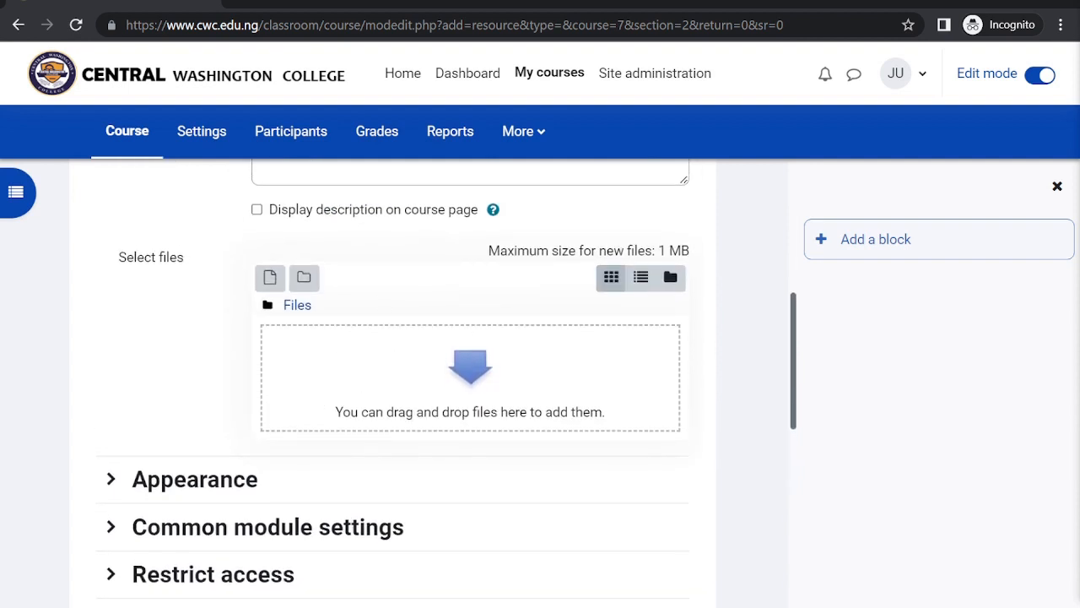
{"action": "scroll", "coordinate": [607, 554], "scroll_direction": "down", "scroll_amount": 3}
{"action": "scroll", "coordinate": [608, 555], "scroll_direction": "down", "scroll_amount": 2}
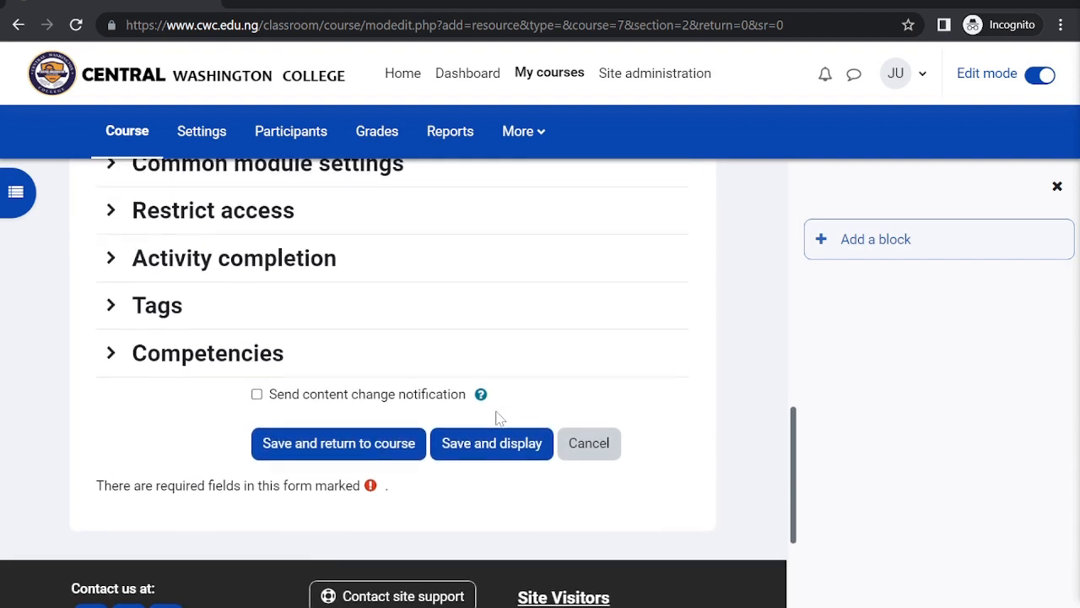
{"action": "left_click", "coordinate": [338, 439]}
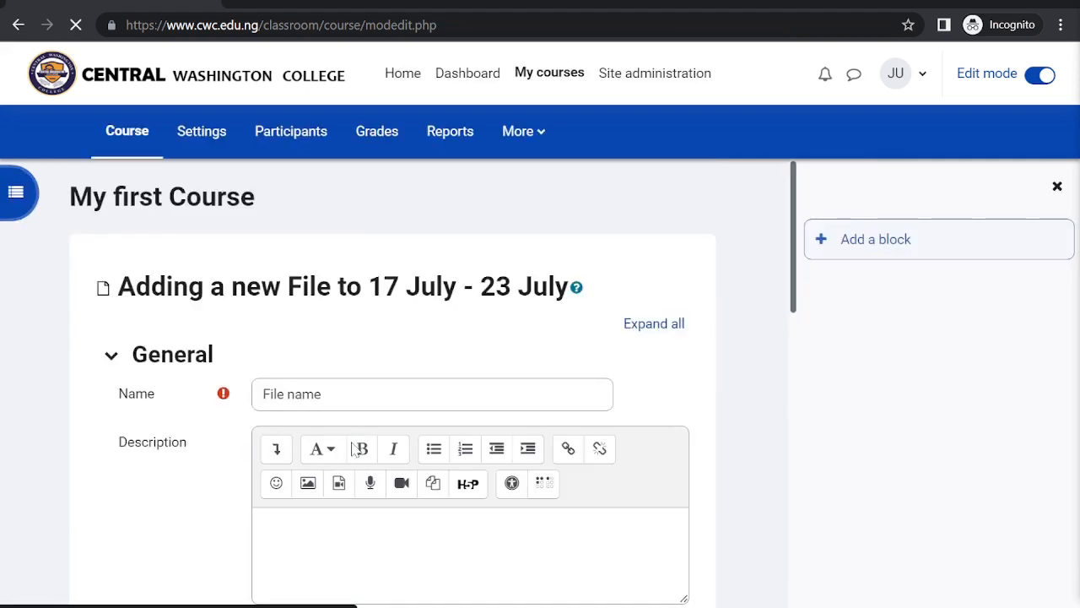
{"action": "scroll", "coordinate": [431, 420], "scroll_direction": "down", "scroll_amount": 5}
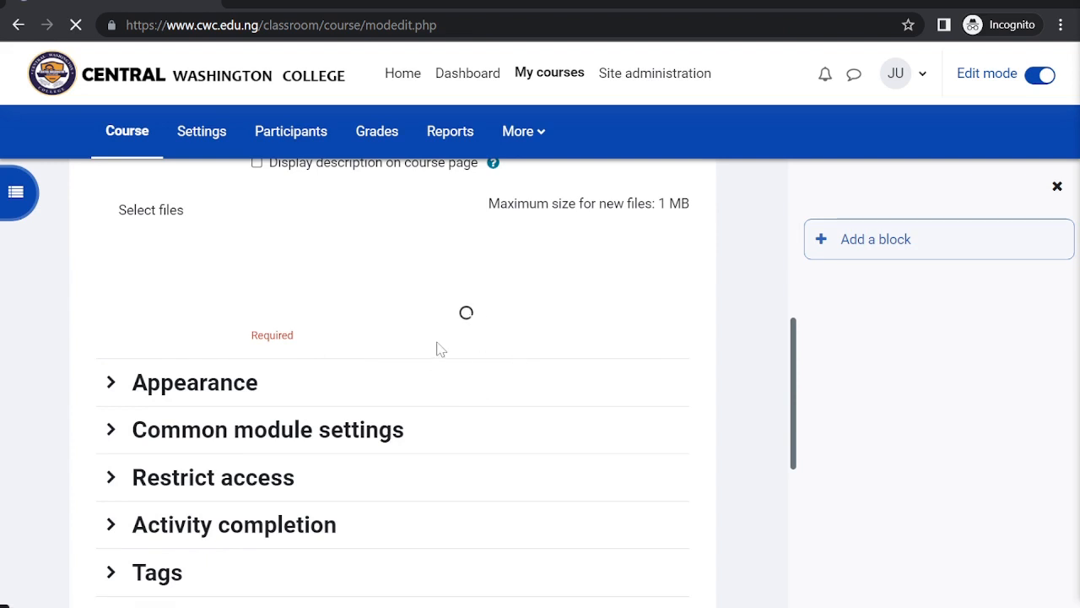
{"action": "scroll", "coordinate": [437, 342], "scroll_direction": "up", "scroll_amount": 6}
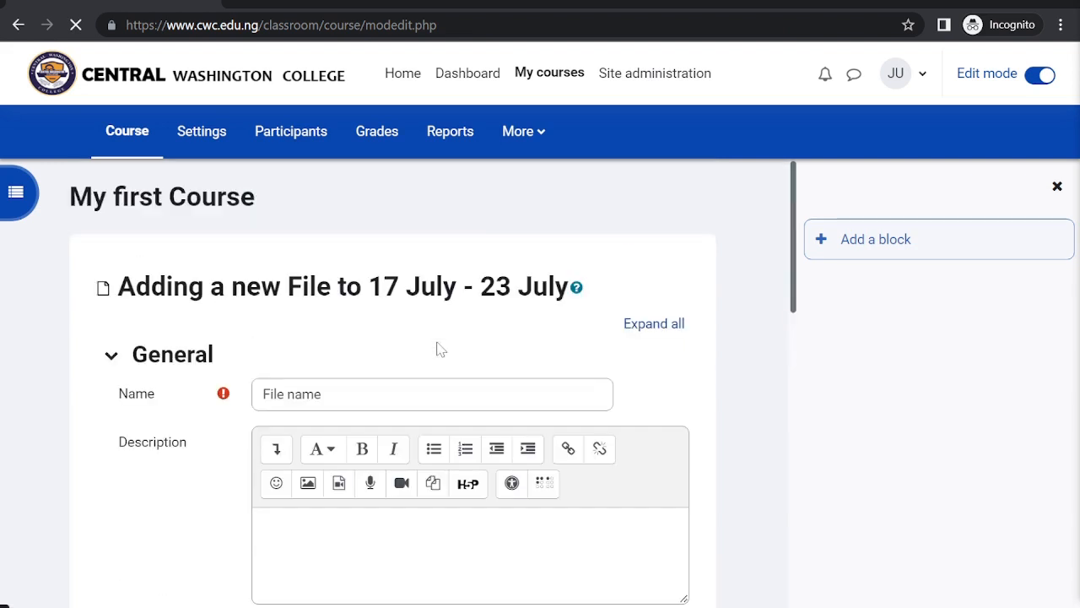
Step: Turn editing off and reopen My first Course from the My courses list
{"action": "left_click", "coordinate": [1043, 75]}
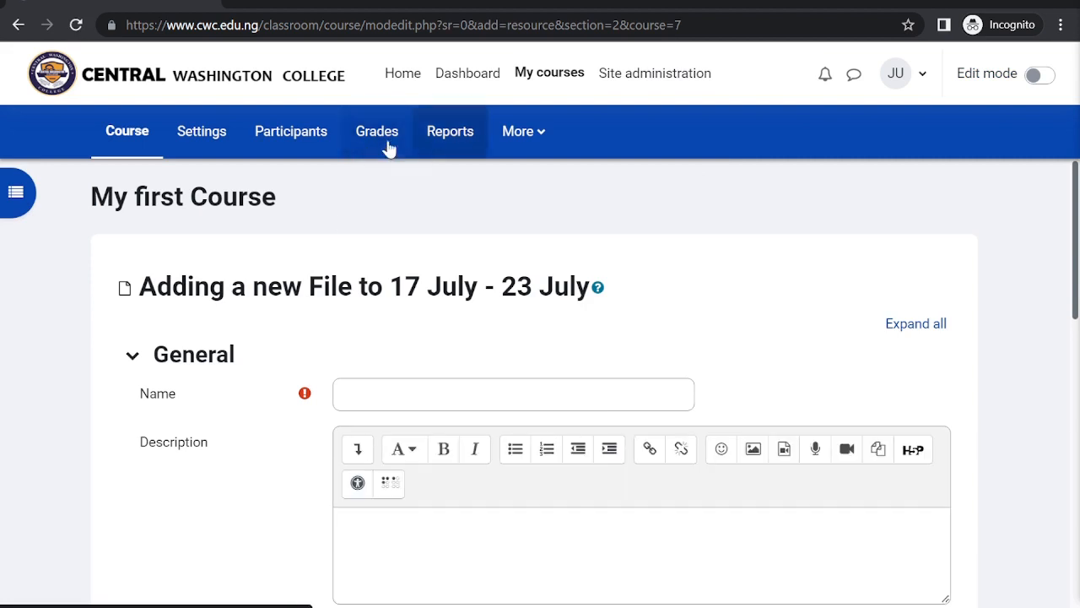
{"action": "left_click", "coordinate": [536, 82]}
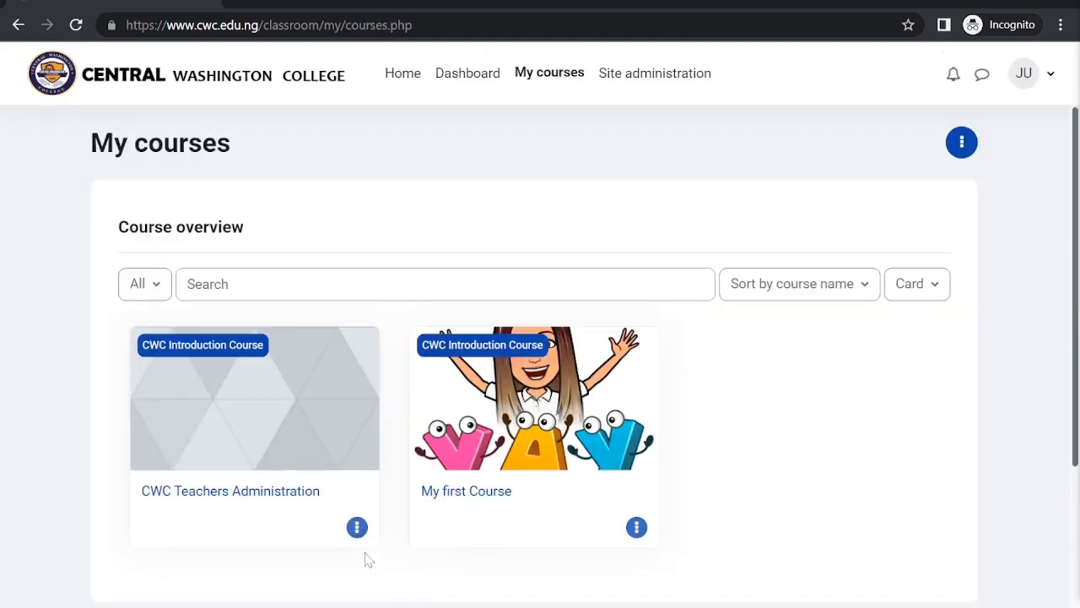
{"action": "scroll", "coordinate": [365, 553], "scroll_direction": "down", "scroll_amount": 2}
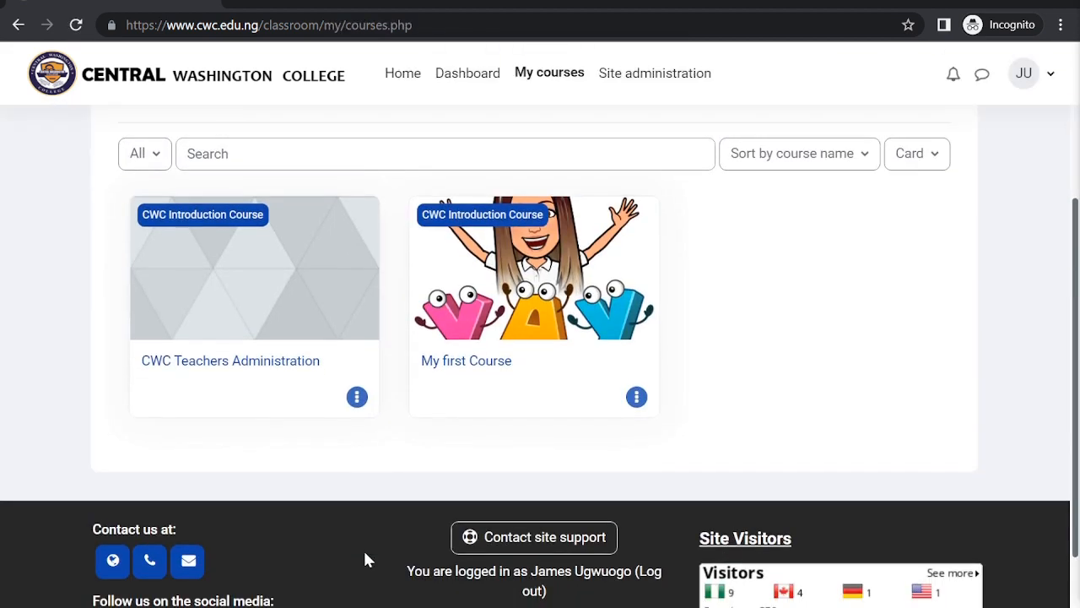
{"action": "left_click", "coordinate": [540, 287]}
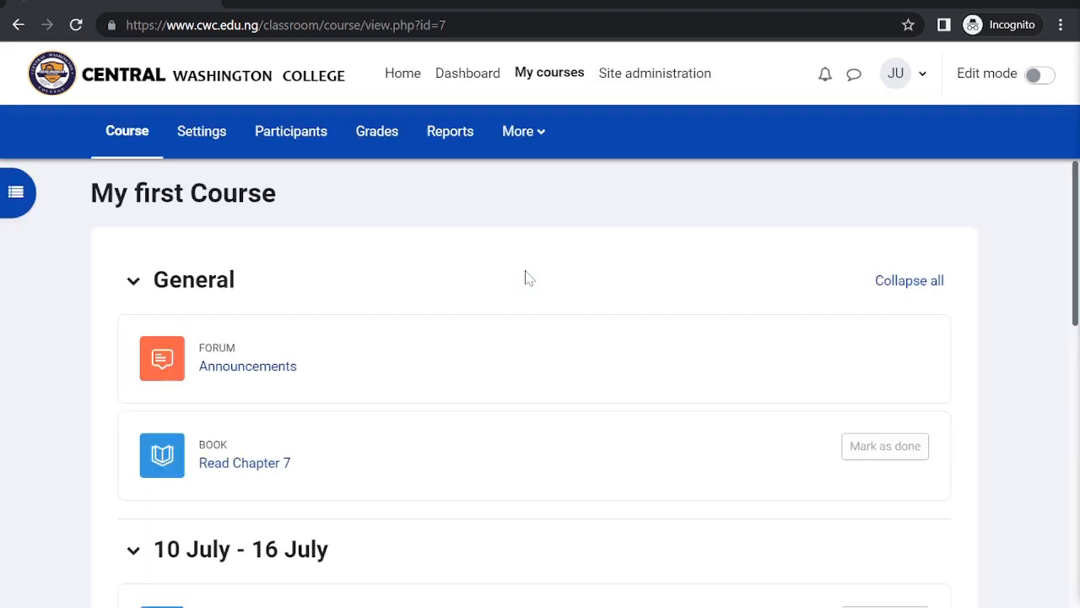
{"action": "scroll", "coordinate": [314, 312], "scroll_direction": "down", "scroll_amount": 1}
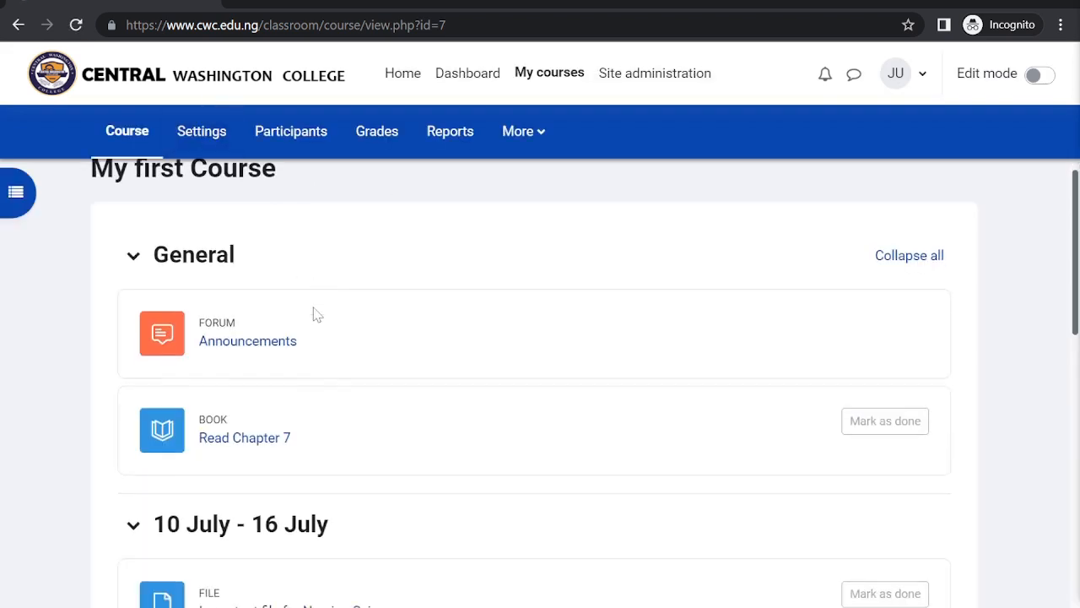
{"action": "left_click", "coordinate": [273, 342]}
{"action": "scroll", "coordinate": [272, 346], "scroll_direction": "down", "scroll_amount": 2}
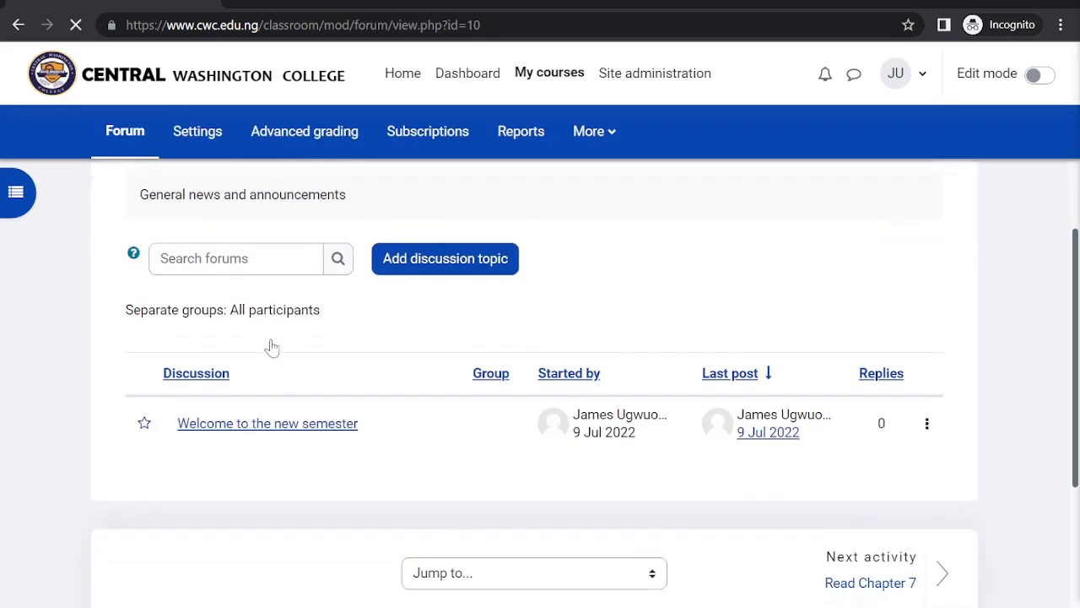
{"action": "scroll", "coordinate": [272, 346], "scroll_direction": "down", "scroll_amount": 2}
{"action": "left_click", "coordinate": [274, 301]}
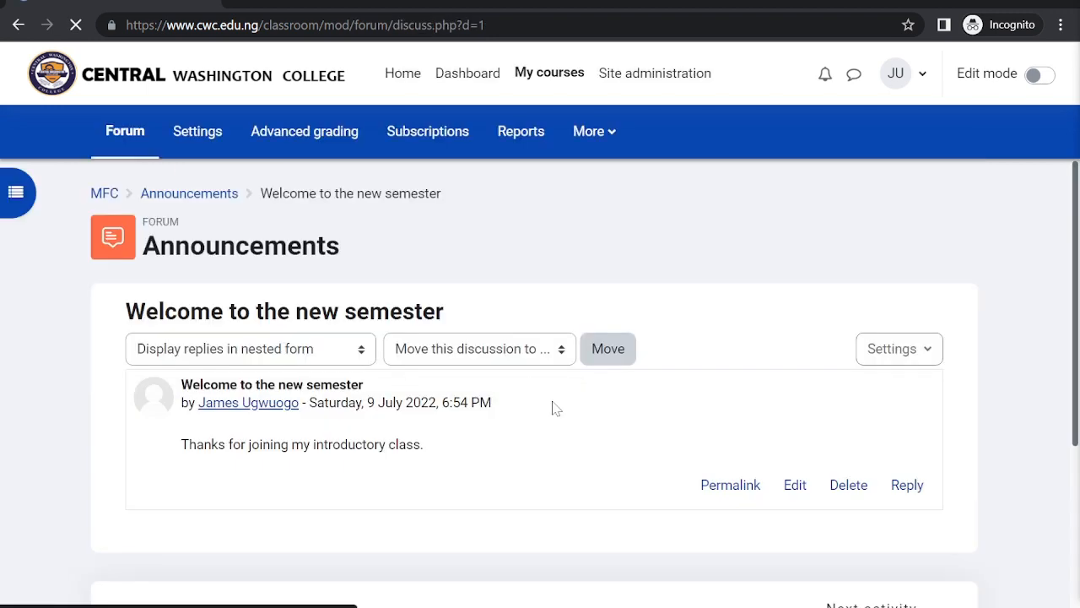
{"action": "scroll", "coordinate": [552, 407], "scroll_direction": "down", "scroll_amount": 2}
{"action": "scroll", "coordinate": [447, 318], "scroll_direction": "up", "scroll_amount": 2}
{"action": "left_click", "coordinate": [572, 74]}
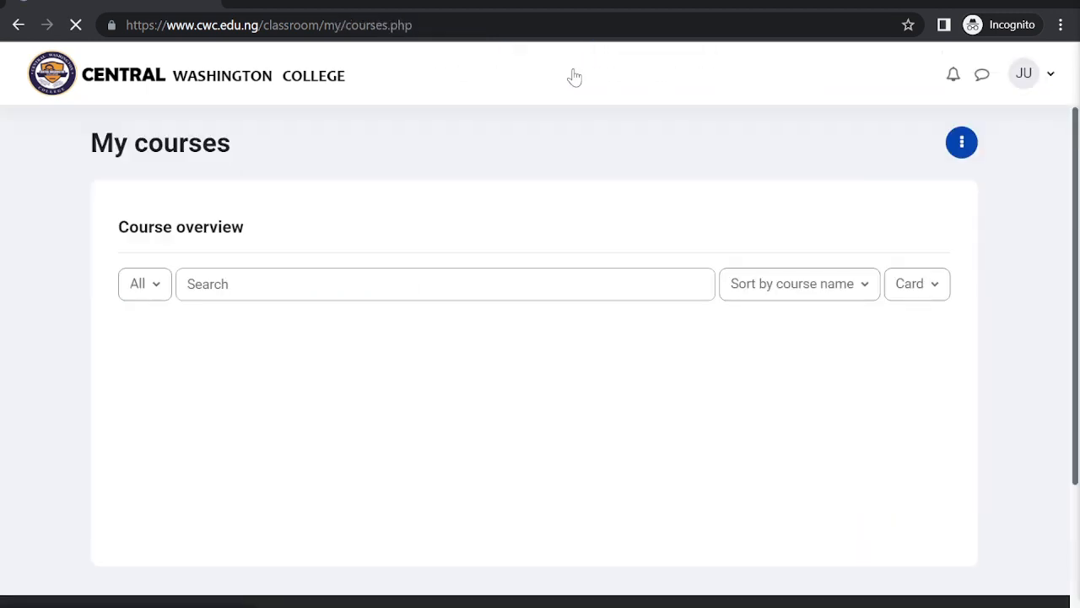
{"action": "scroll", "coordinate": [357, 419], "scroll_direction": "down", "scroll_amount": 3}
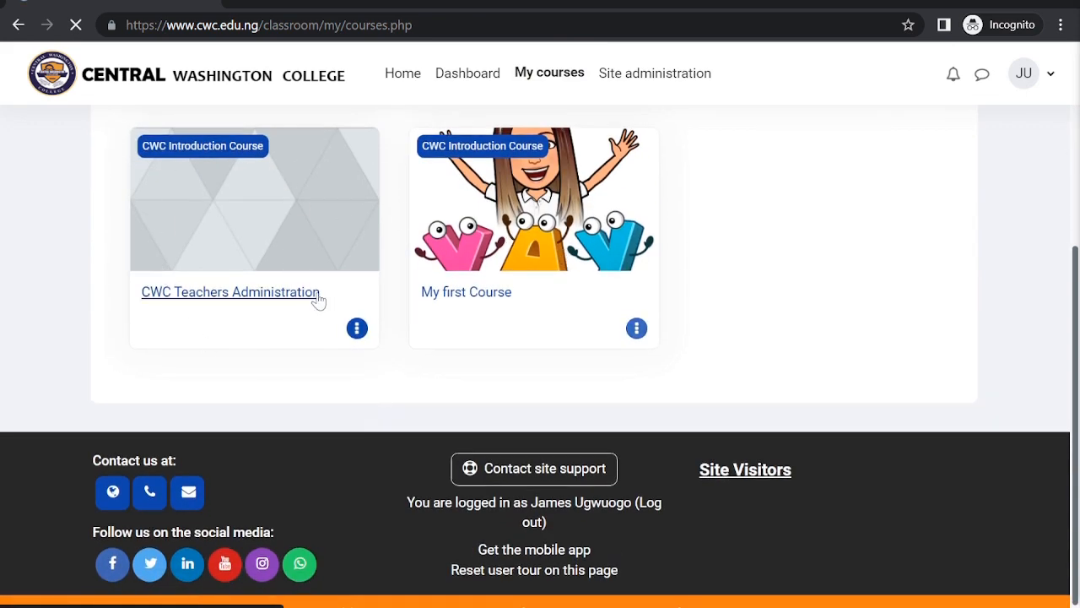
{"action": "left_click", "coordinate": [536, 205]}
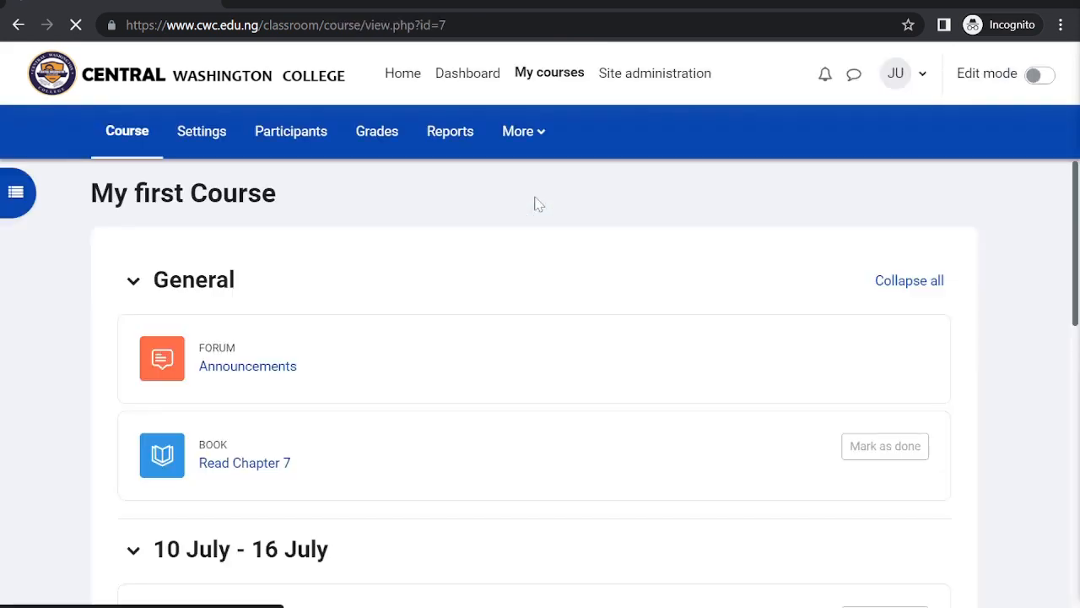
{"action": "scroll", "coordinate": [537, 205], "scroll_direction": "down", "scroll_amount": 8}
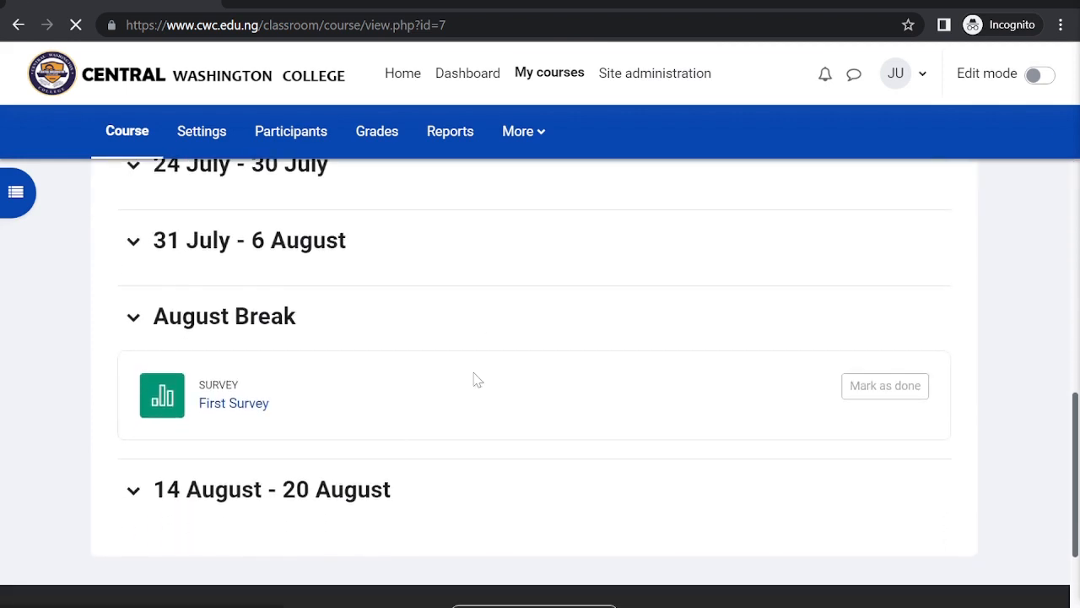
{"action": "scroll", "coordinate": [497, 472], "scroll_direction": "up", "scroll_amount": 8}
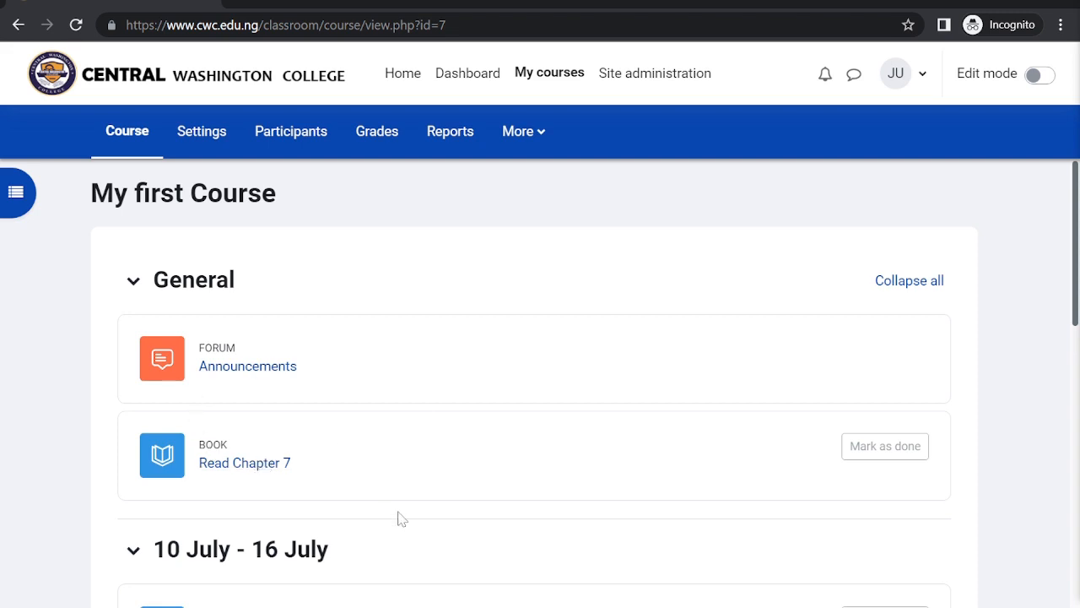
{"action": "scroll", "coordinate": [402, 518], "scroll_direction": "down", "scroll_amount": 3}
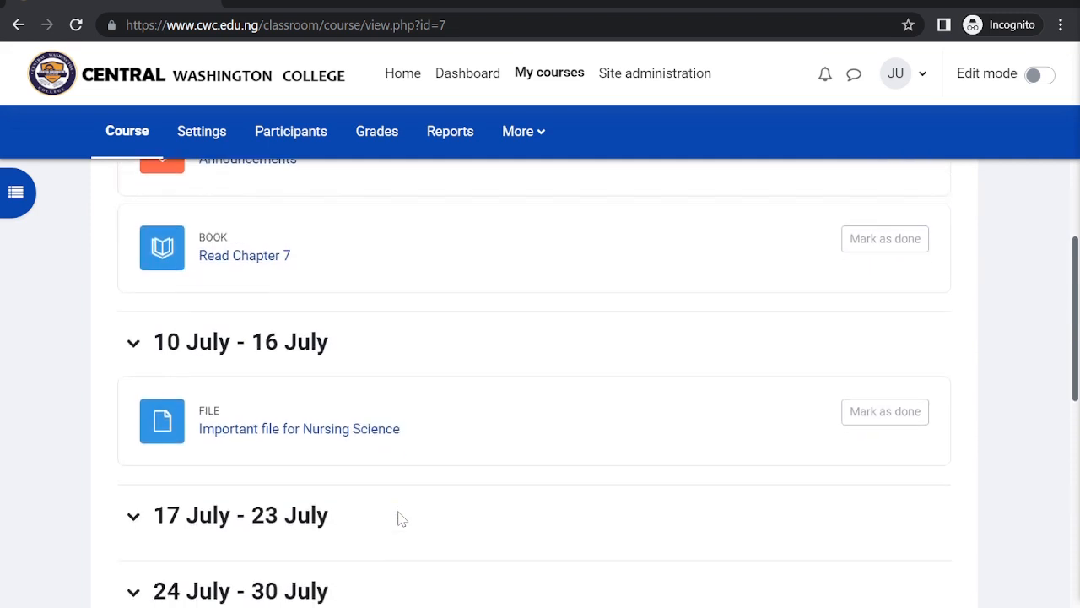
{"action": "scroll", "coordinate": [402, 518], "scroll_direction": "down", "scroll_amount": 2}
{"action": "scroll", "coordinate": [397, 506], "scroll_direction": "down", "scroll_amount": 3}
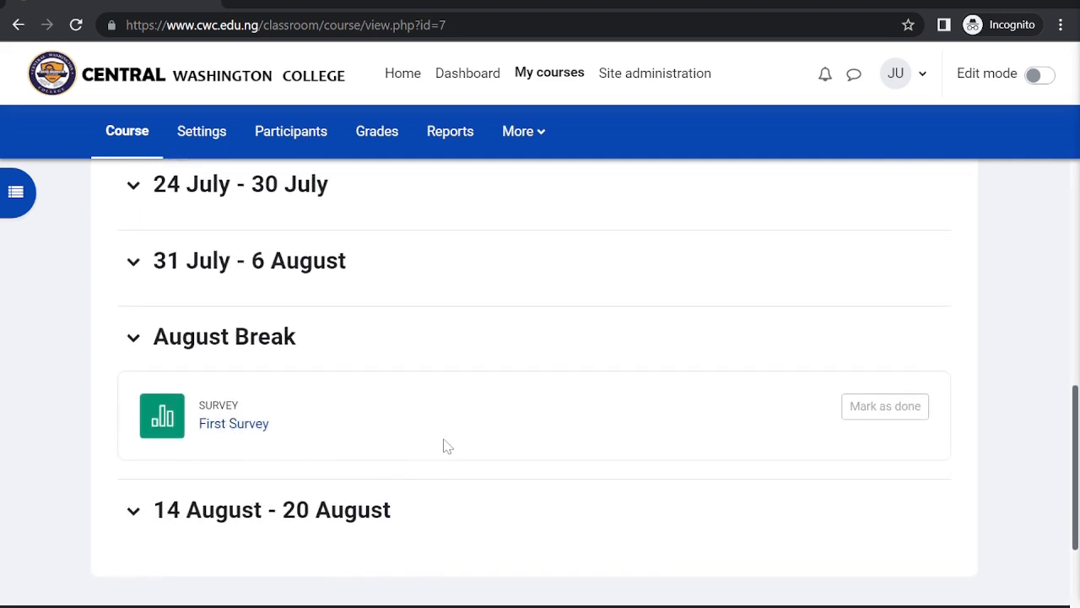
{"action": "scroll", "coordinate": [447, 445], "scroll_direction": "up", "scroll_amount": 7}
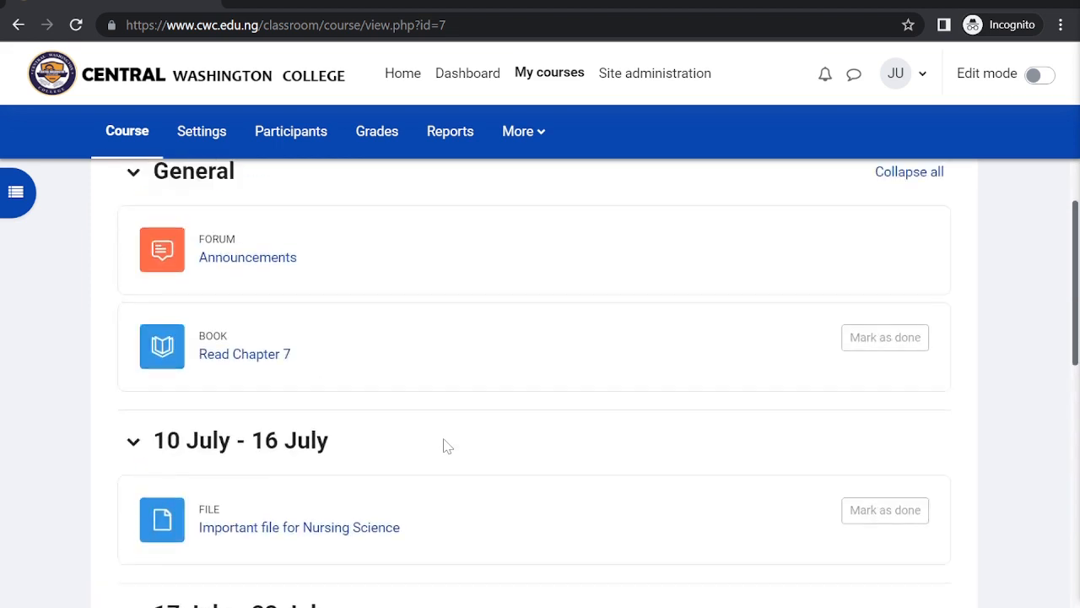
{"action": "scroll", "coordinate": [448, 445], "scroll_direction": "down", "scroll_amount": 2}
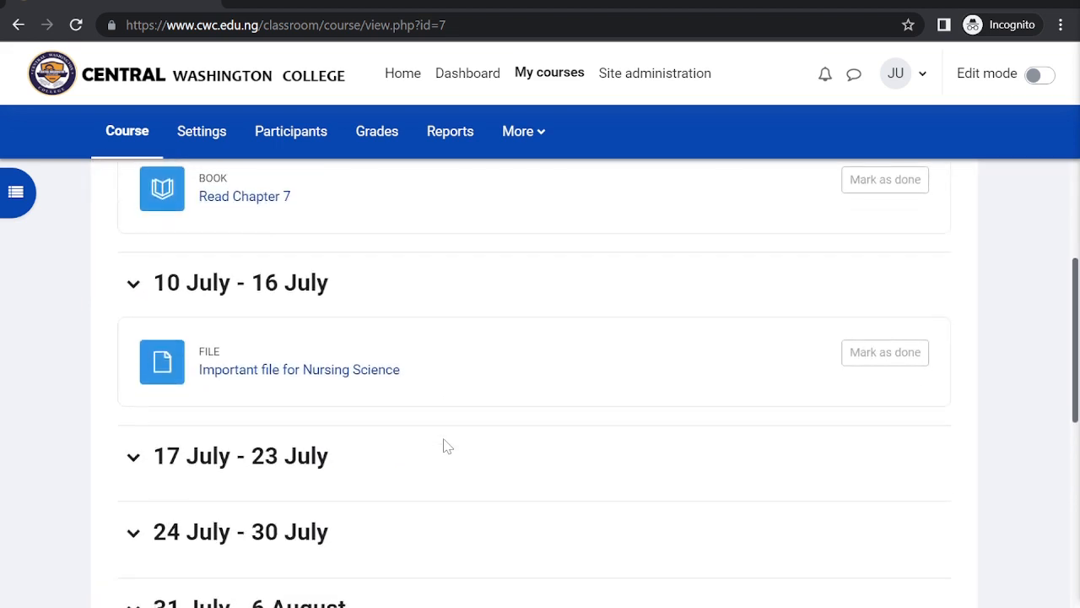
{"action": "scroll", "coordinate": [447, 446], "scroll_direction": "down", "scroll_amount": 2}
{"action": "scroll", "coordinate": [443, 444], "scroll_direction": "up", "scroll_amount": 5}
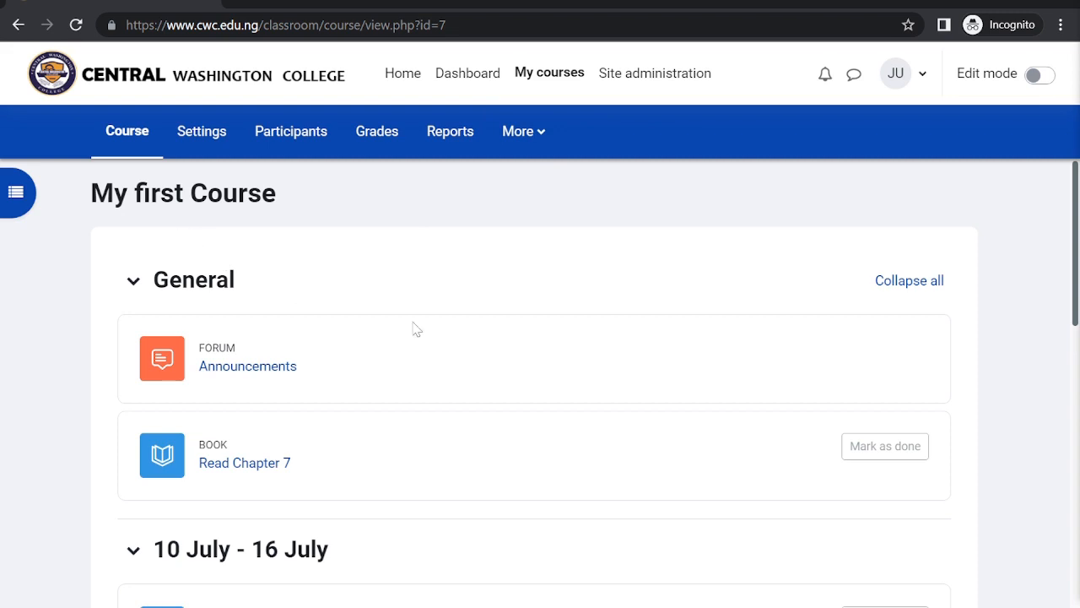
{"action": "scroll", "coordinate": [471, 374], "scroll_direction": "down", "scroll_amount": 3}
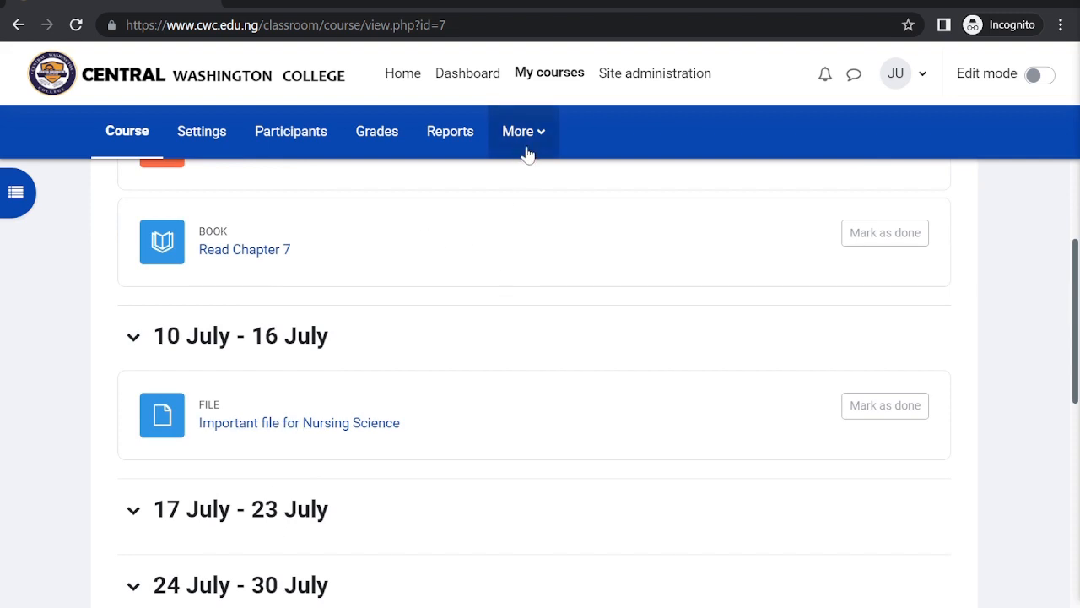
Step: Reach the Add a new course form in CWC Introduction Course via Site administration's course management
{"action": "left_click", "coordinate": [665, 73]}
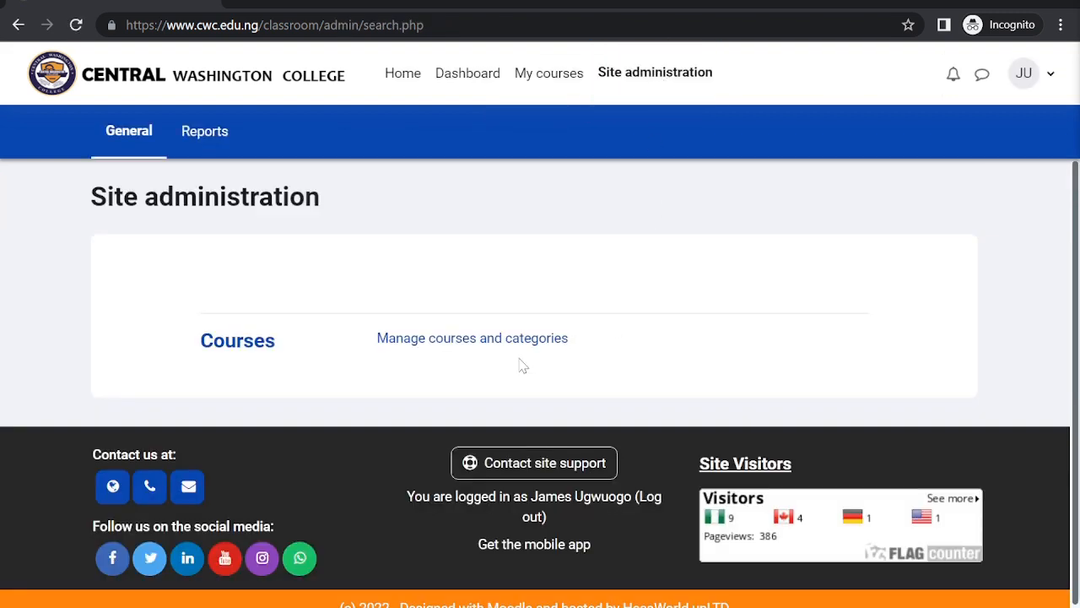
{"action": "left_click", "coordinate": [505, 339]}
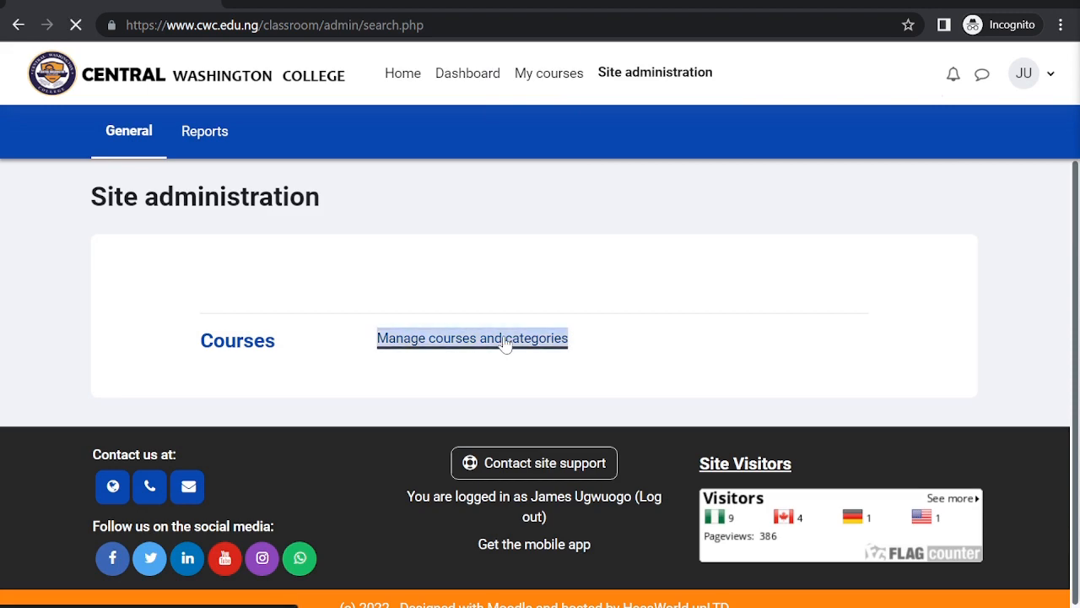
{"action": "scroll", "coordinate": [505, 342], "scroll_direction": "down", "scroll_amount": 1}
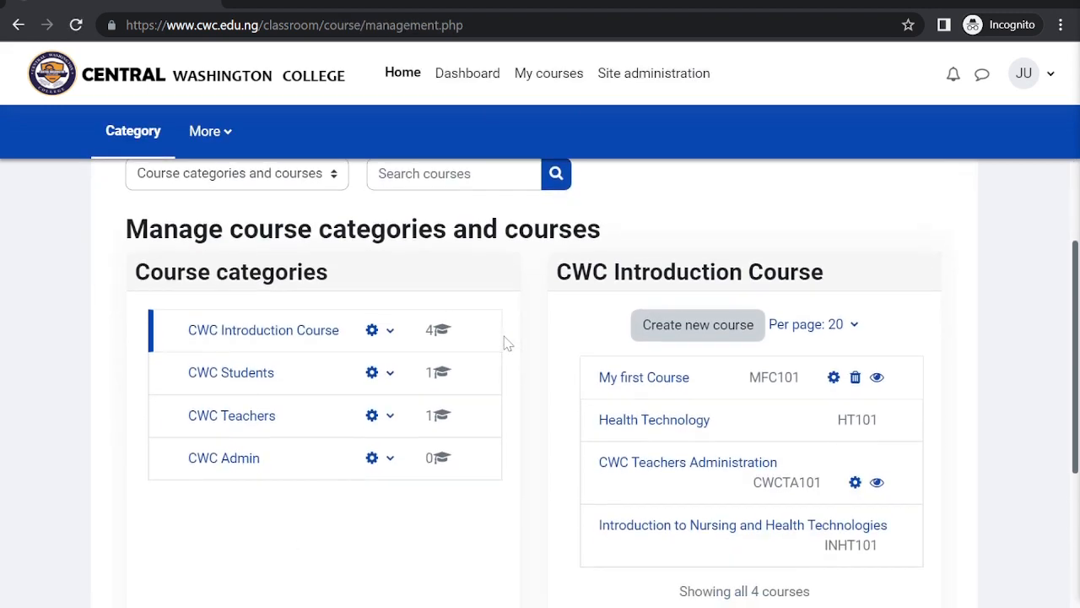
{"action": "left_click", "coordinate": [703, 328]}
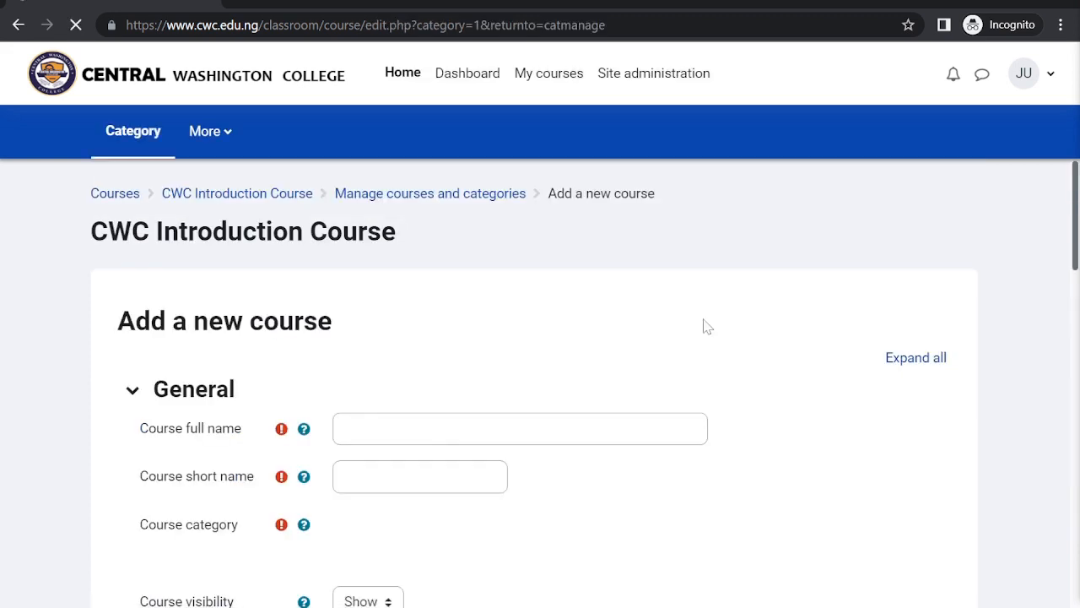
Step: Choose CWC Students as the new course's category in the Add a new course form
{"action": "scroll", "coordinate": [553, 479], "scroll_direction": "down", "scroll_amount": 2}
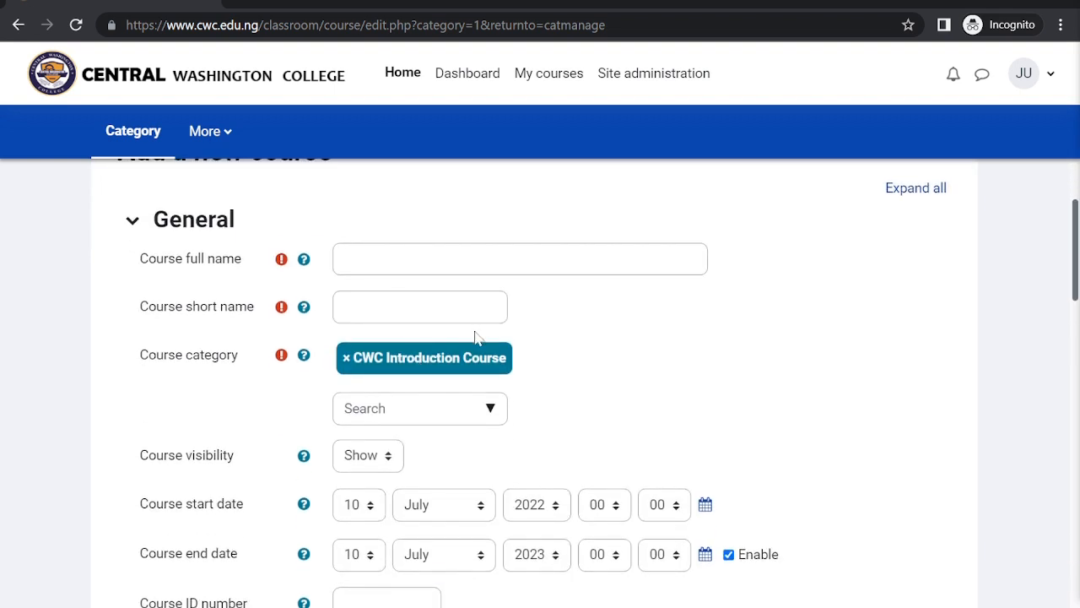
{"action": "left_click", "coordinate": [493, 411]}
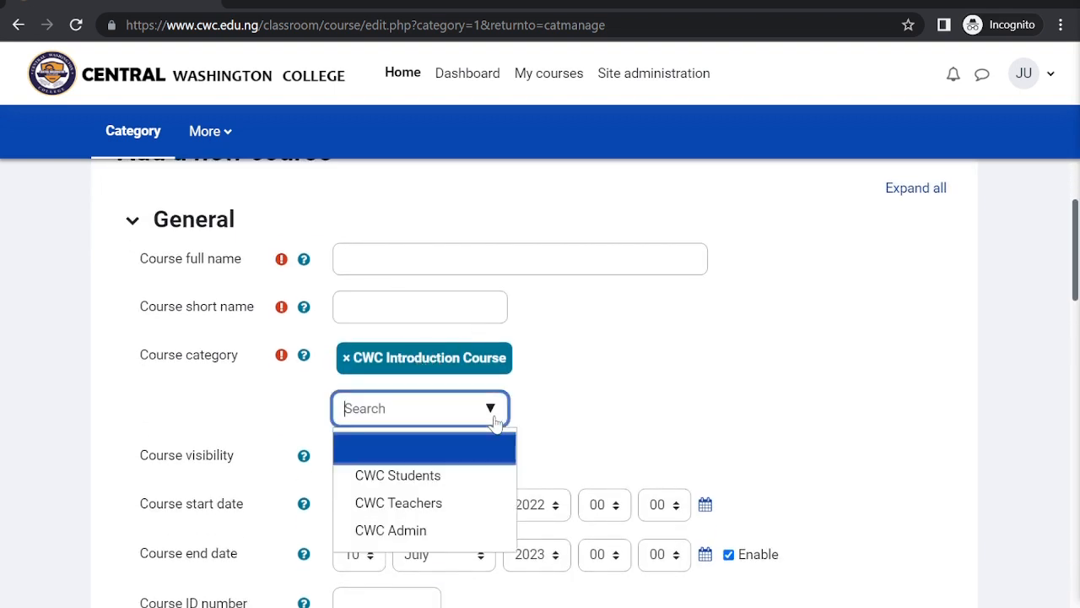
{"action": "left_click", "coordinate": [399, 475]}
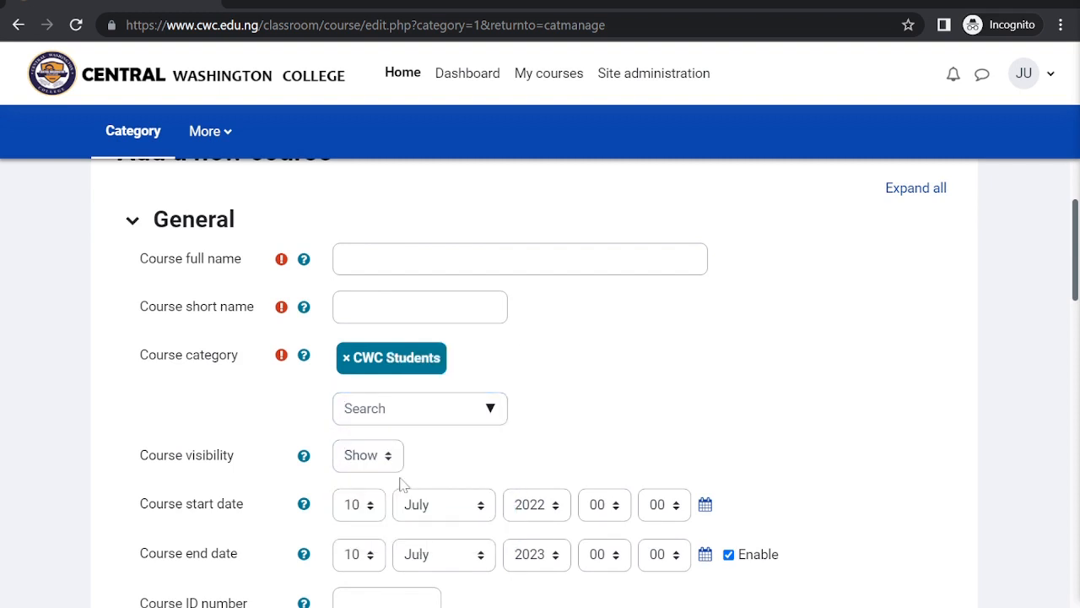
{"action": "left_click", "coordinate": [493, 409]}
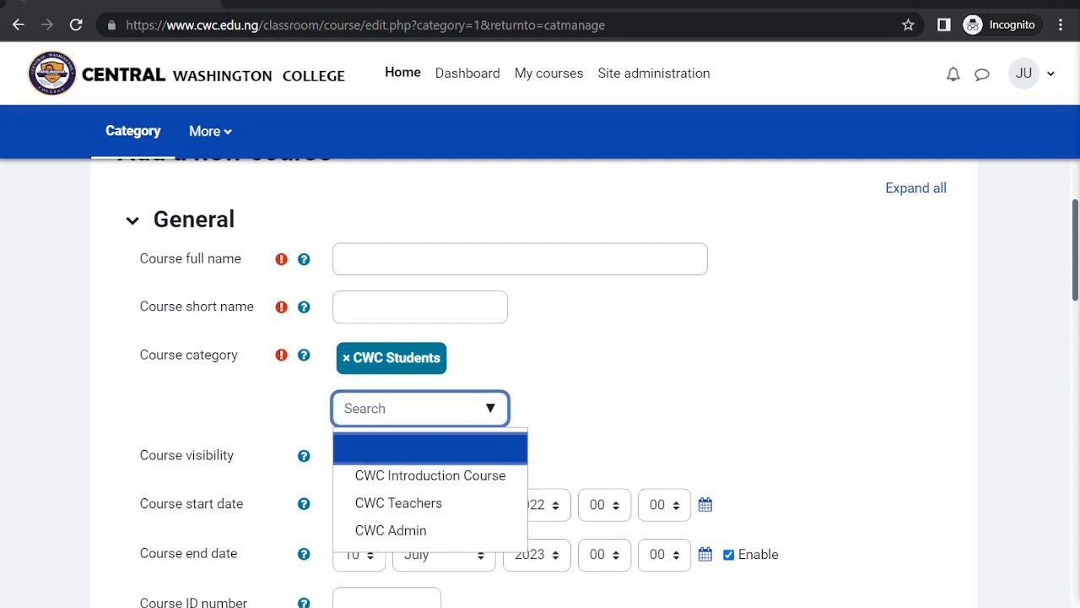
{"action": "left_click", "coordinate": [574, 349]}
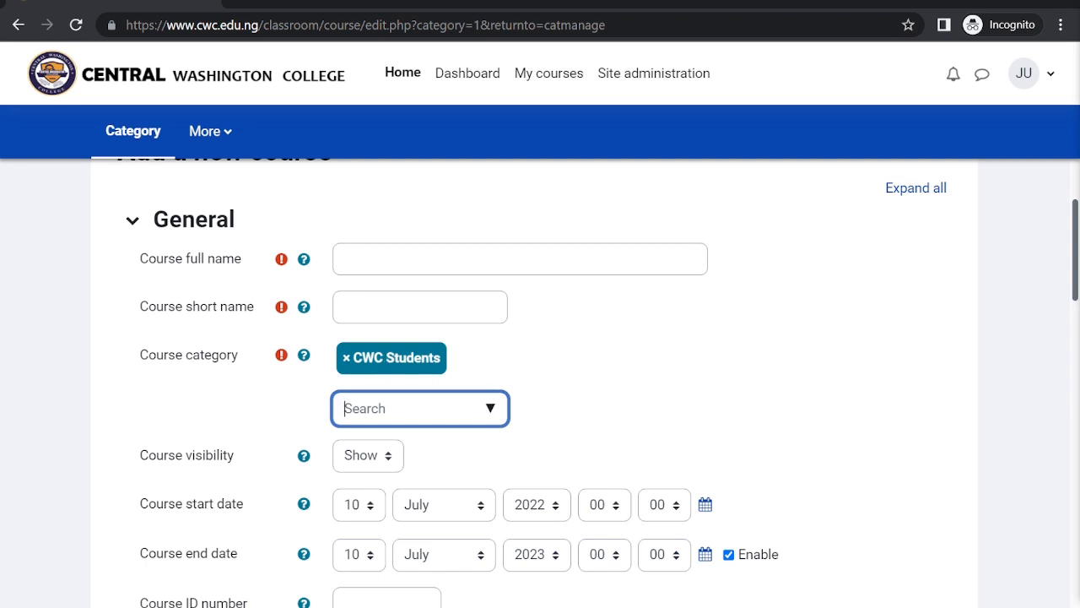
{"action": "scroll", "coordinate": [492, 432], "scroll_direction": "down", "scroll_amount": 3}
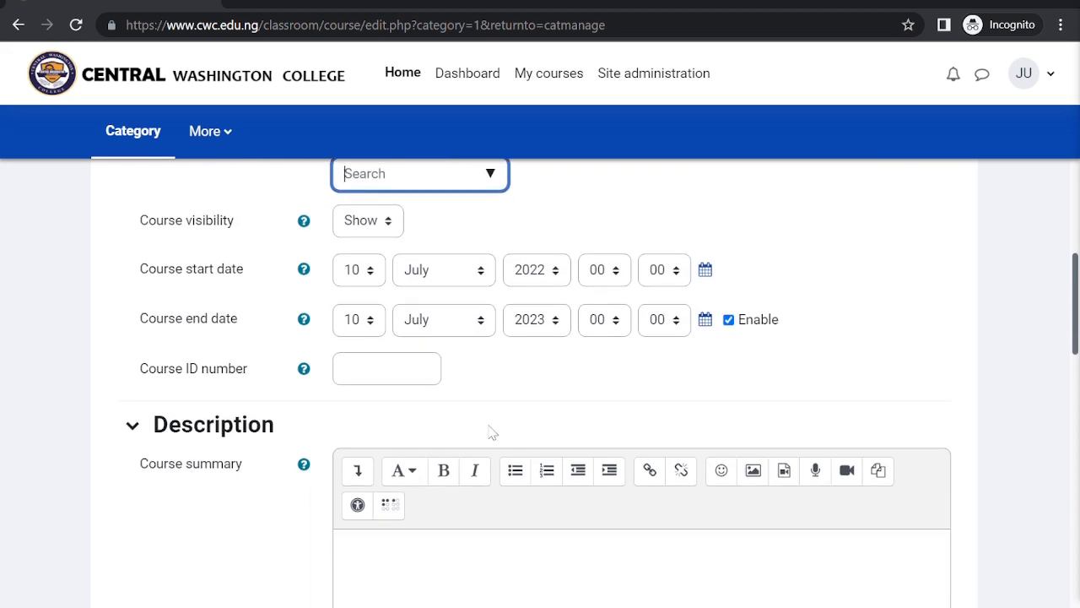
{"action": "scroll", "coordinate": [493, 432], "scroll_direction": "down", "scroll_amount": 2}
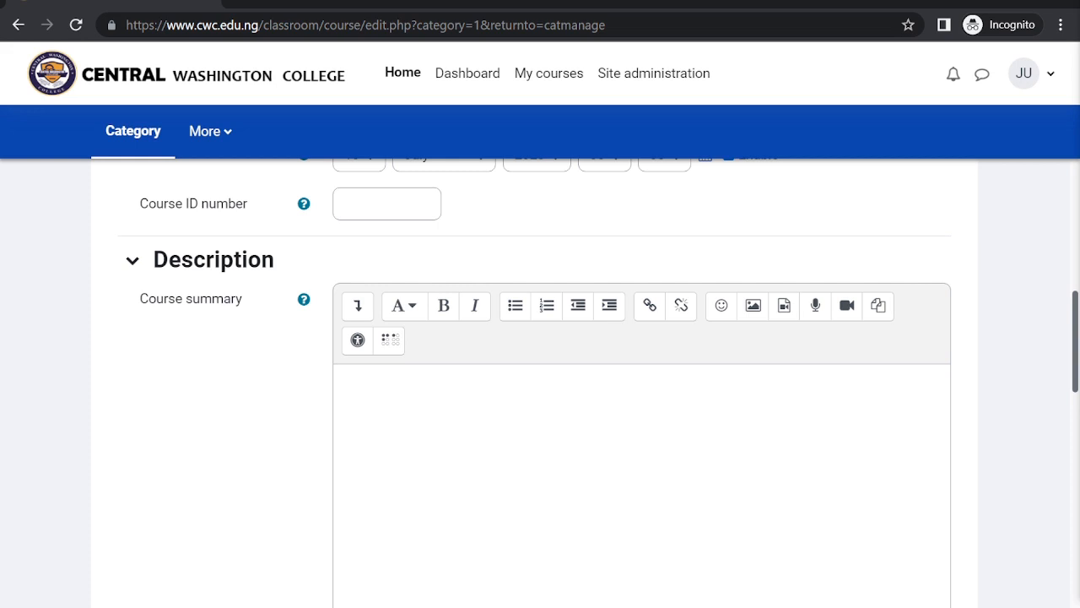
Step: Move through the full name, short name and ID number fields of the new course form
{"action": "scroll", "coordinate": [489, 431], "scroll_direction": "down", "scroll_amount": 10}
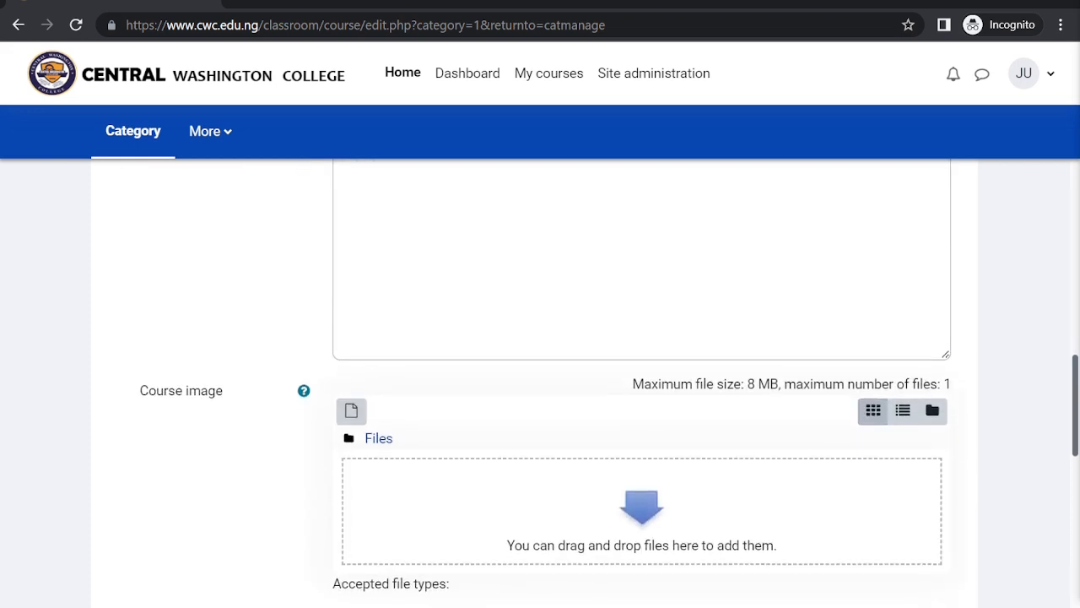
{"action": "scroll", "coordinate": [492, 432], "scroll_direction": "up", "scroll_amount": 15}
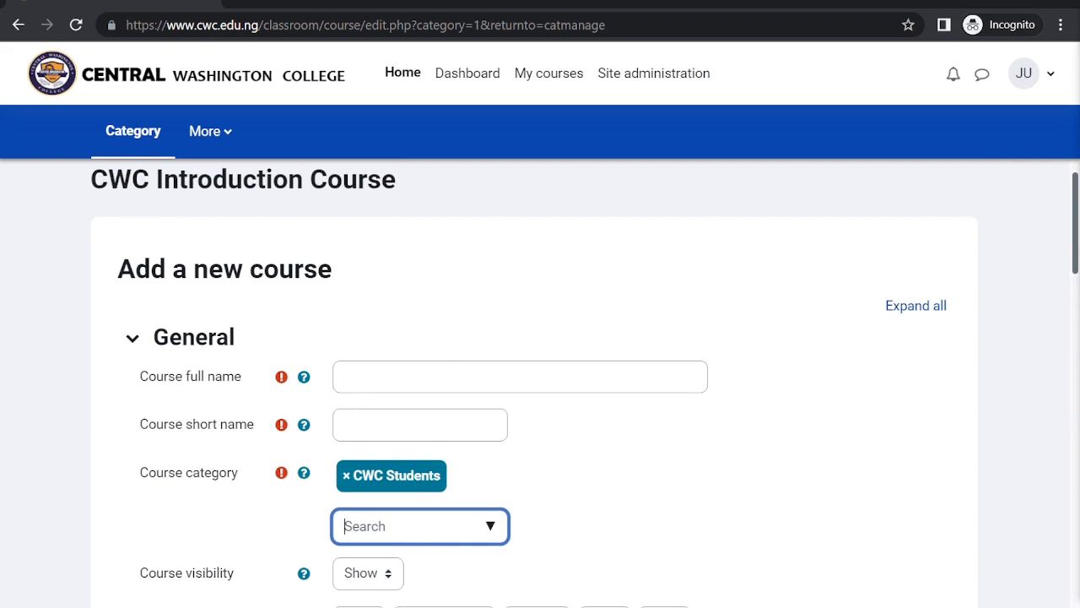
{"action": "left_click", "coordinate": [364, 377]}
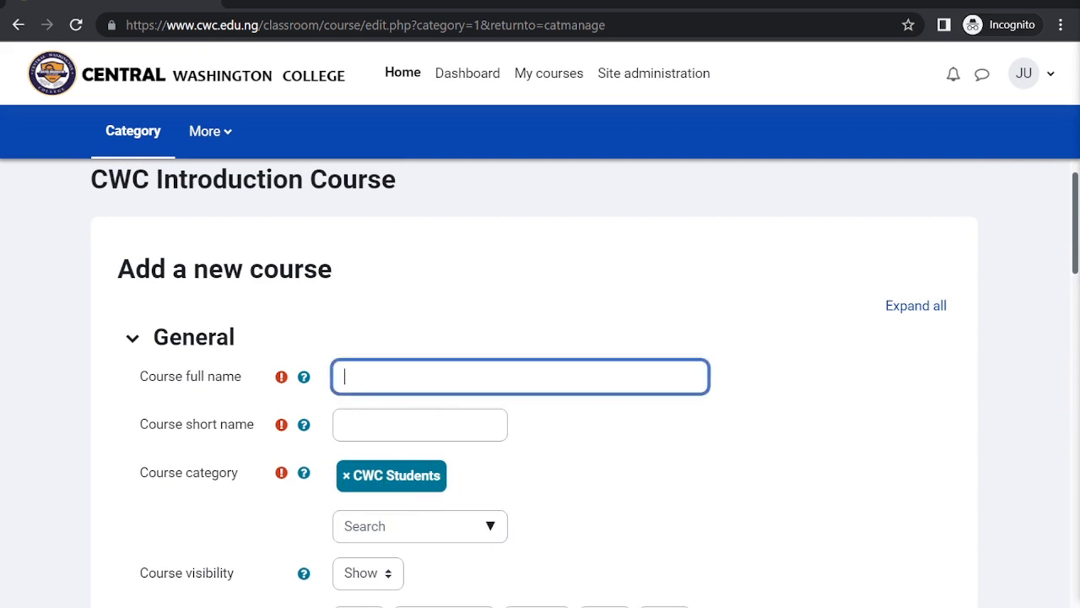
{"action": "key", "text": "Tab"}
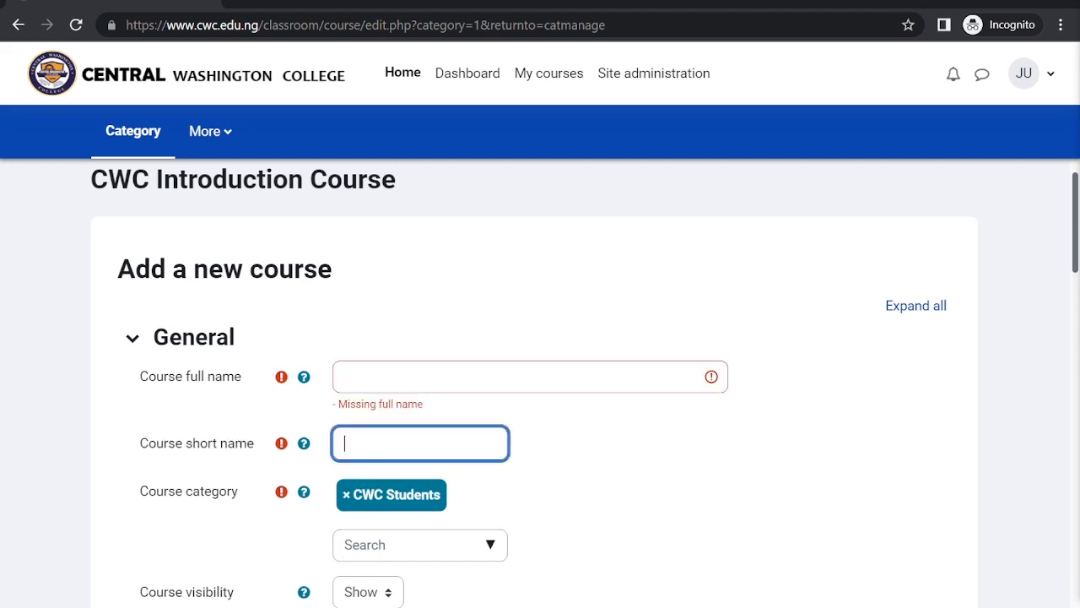
{"action": "scroll", "coordinate": [540, 379], "scroll_direction": "down", "scroll_amount": 7}
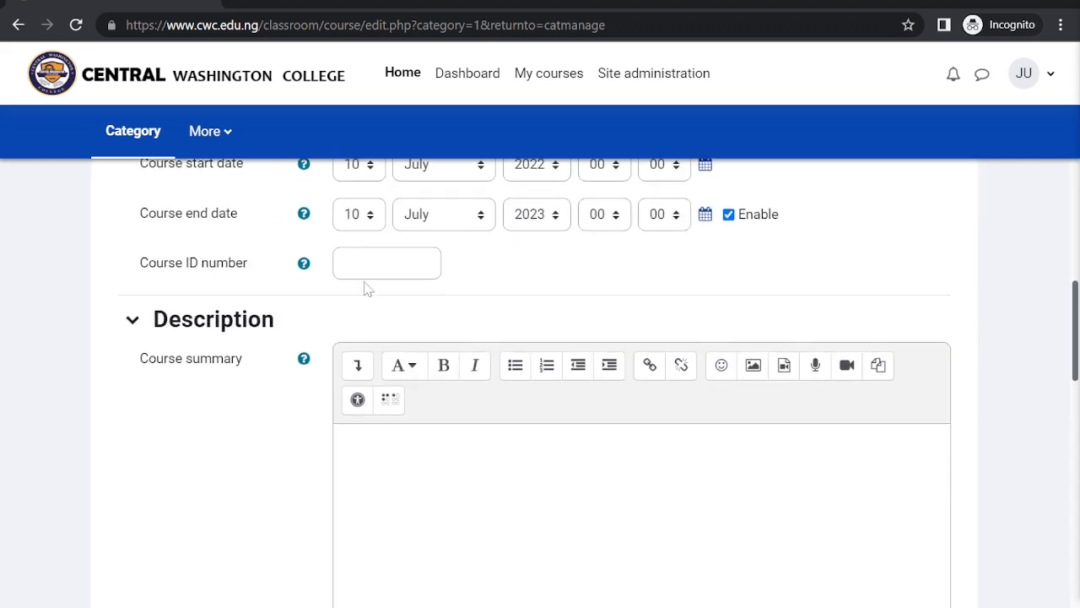
{"action": "left_click", "coordinate": [371, 268]}
Step: Change the course format to Social format, which sets 10 discussions
{"action": "scroll", "coordinate": [365, 278], "scroll_direction": "down", "scroll_amount": 7}
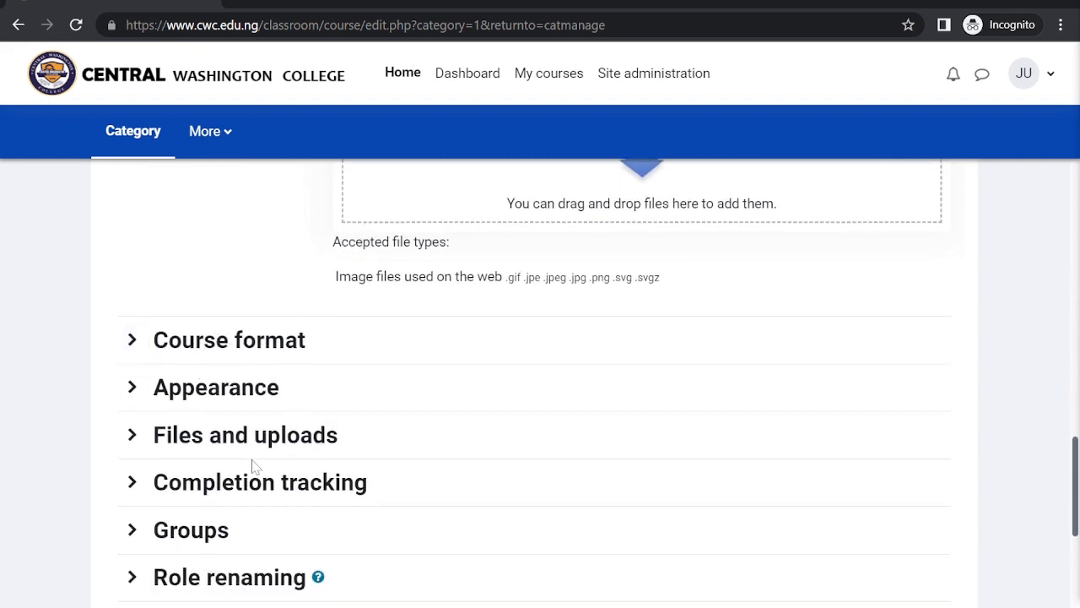
{"action": "scroll", "coordinate": [252, 466], "scroll_direction": "down", "scroll_amount": 1}
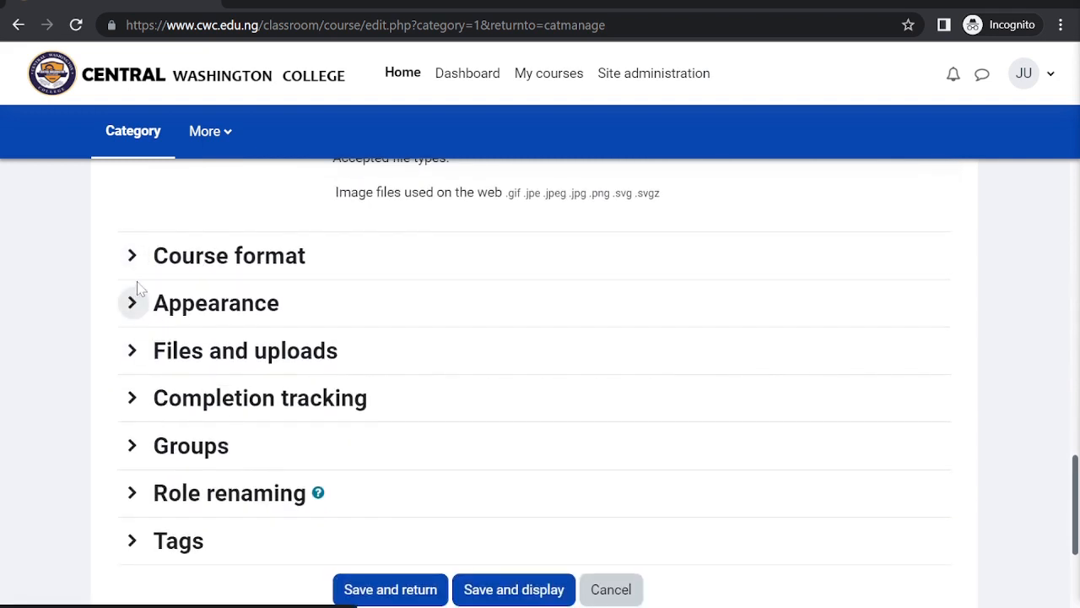
{"action": "left_click", "coordinate": [132, 256]}
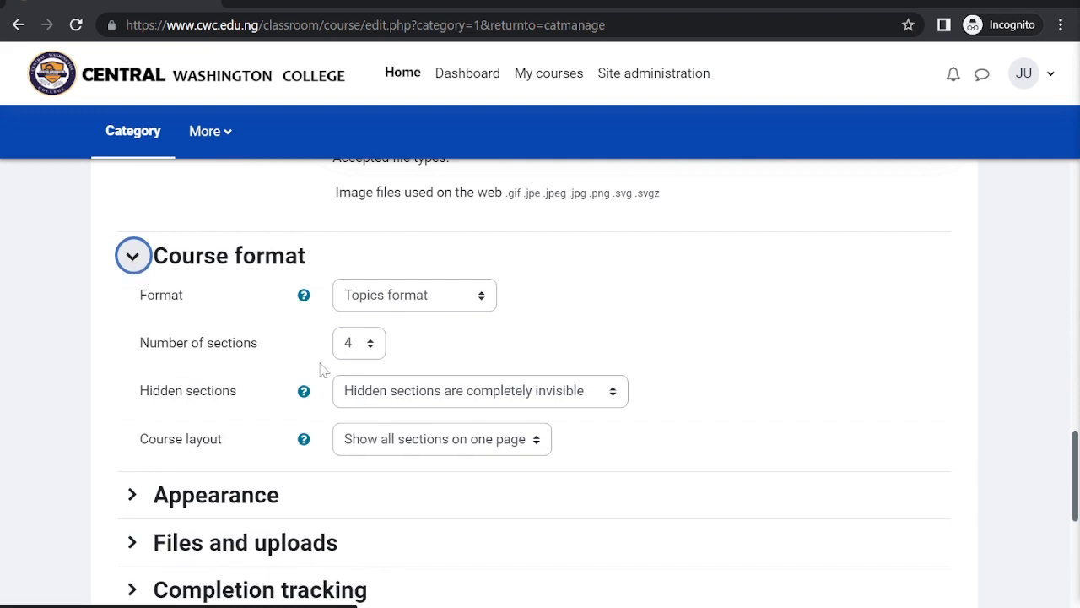
{"action": "left_click", "coordinate": [411, 304]}
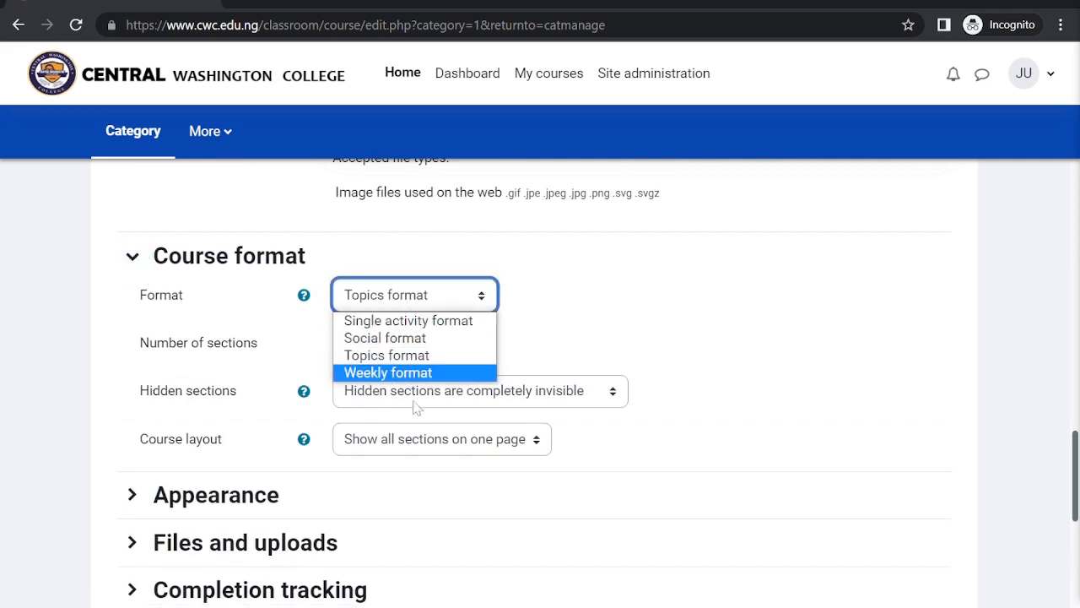
{"action": "left_click", "coordinate": [410, 352]}
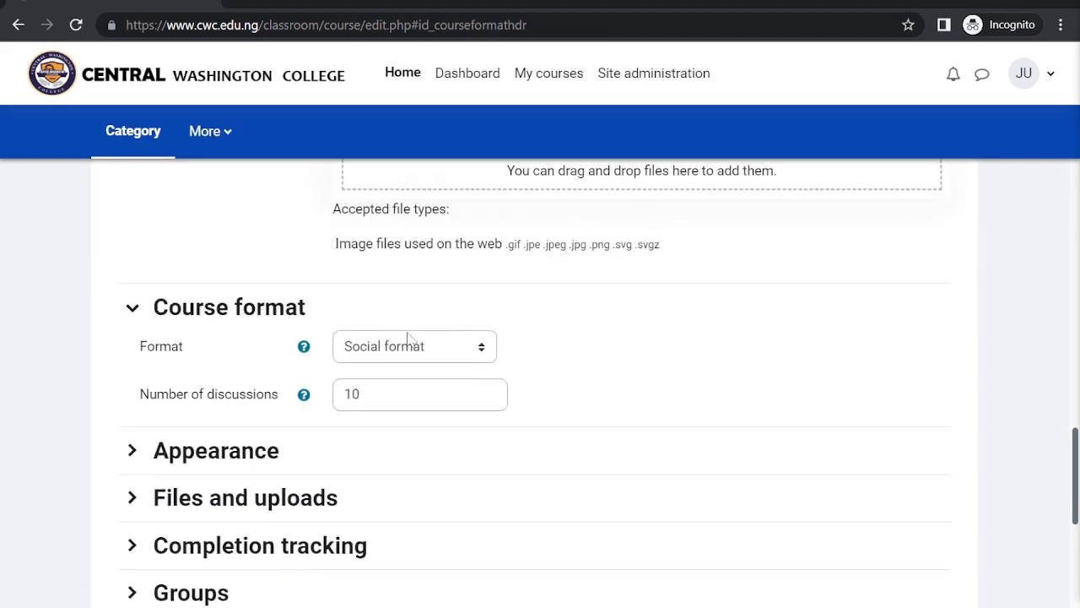
{"action": "scroll", "coordinate": [438, 372], "scroll_direction": "up", "scroll_amount": 15}
Step: Name the course Social Format Course, with short name SFC and ID number SFC101
{"action": "left_click", "coordinate": [410, 428]}
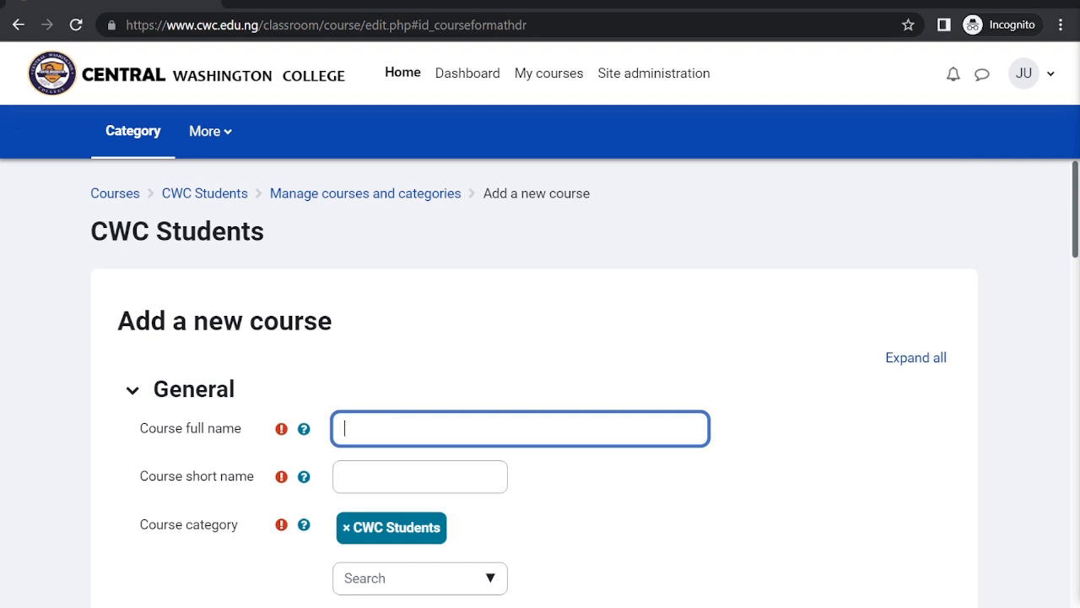
{"action": "type", "text": "Social Format Course"}
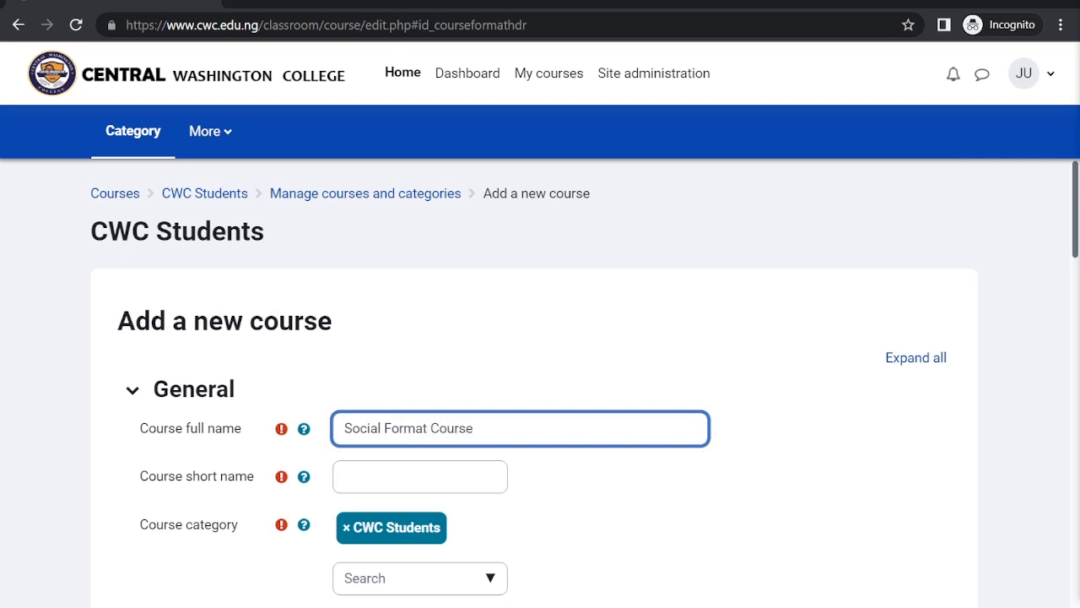
{"action": "left_click", "coordinate": [420, 477]}
{"action": "type", "text": "SFC"}
{"action": "scroll", "coordinate": [534, 383], "scroll_direction": "down", "scroll_amount": 1}
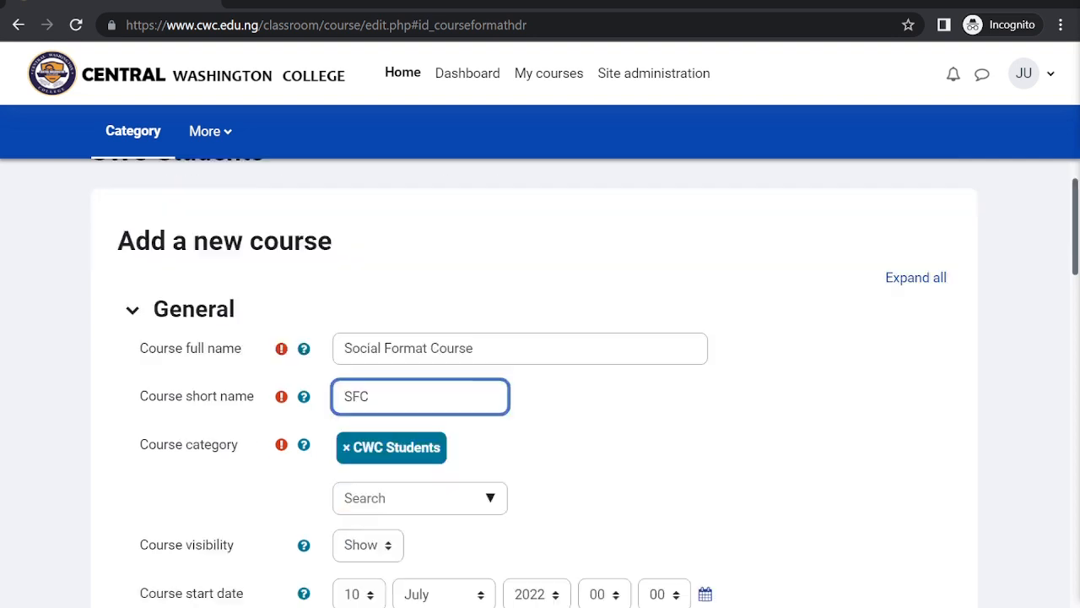
{"action": "scroll", "coordinate": [364, 461], "scroll_direction": "down", "scroll_amount": 1}
{"action": "left_click", "coordinate": [380, 587]}
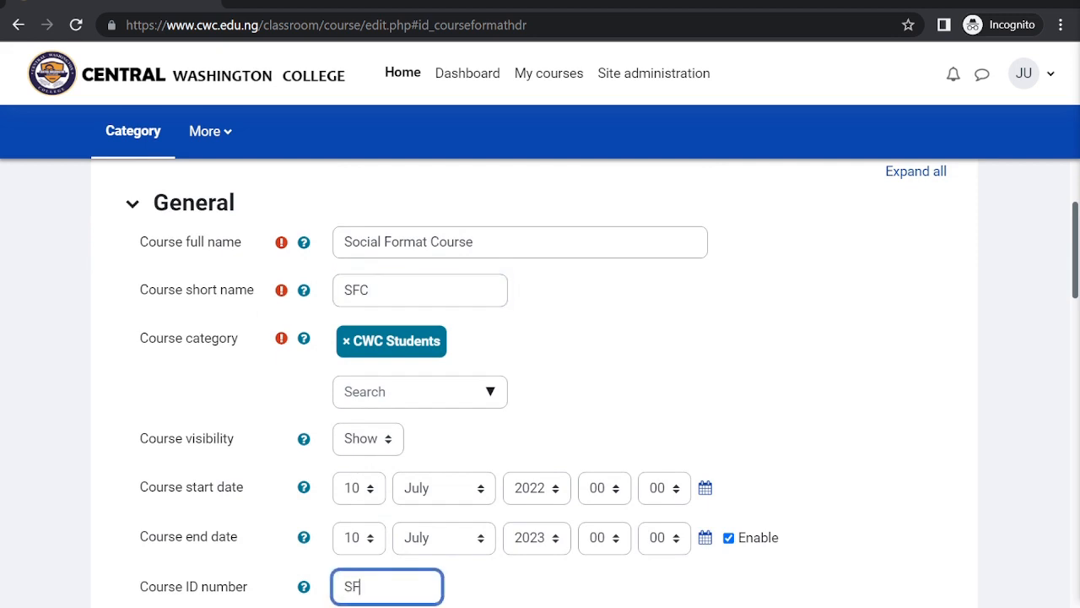
{"action": "type", "text": "101"}
Step: Keep the course end date enabled and begin the summary with 'Social is the pla'
{"action": "scroll", "coordinate": [292, 465], "scroll_direction": "down", "scroll_amount": 2}
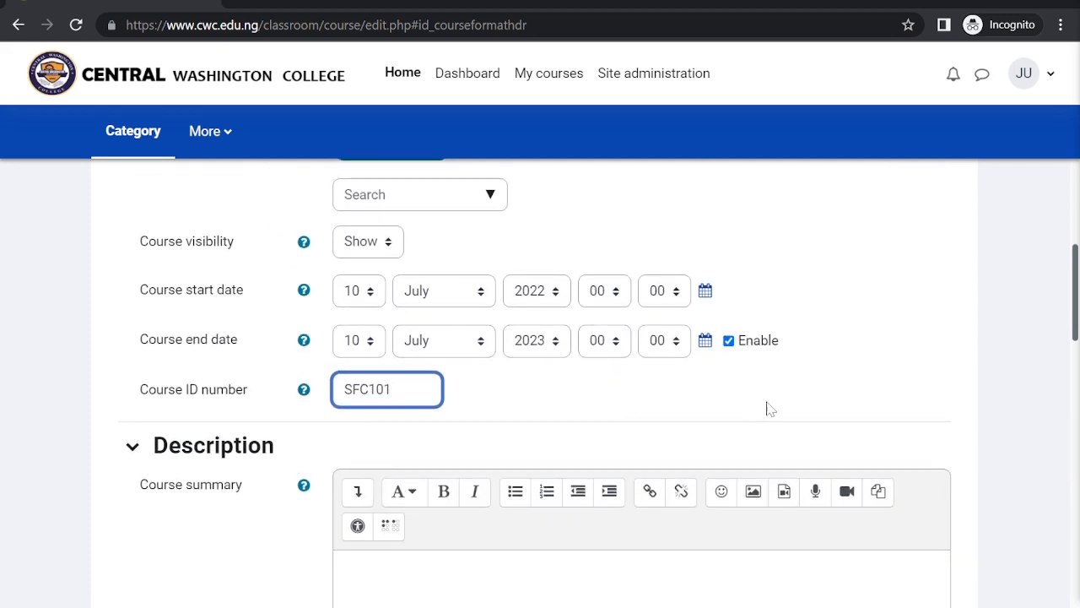
{"action": "left_click", "coordinate": [729, 343]}
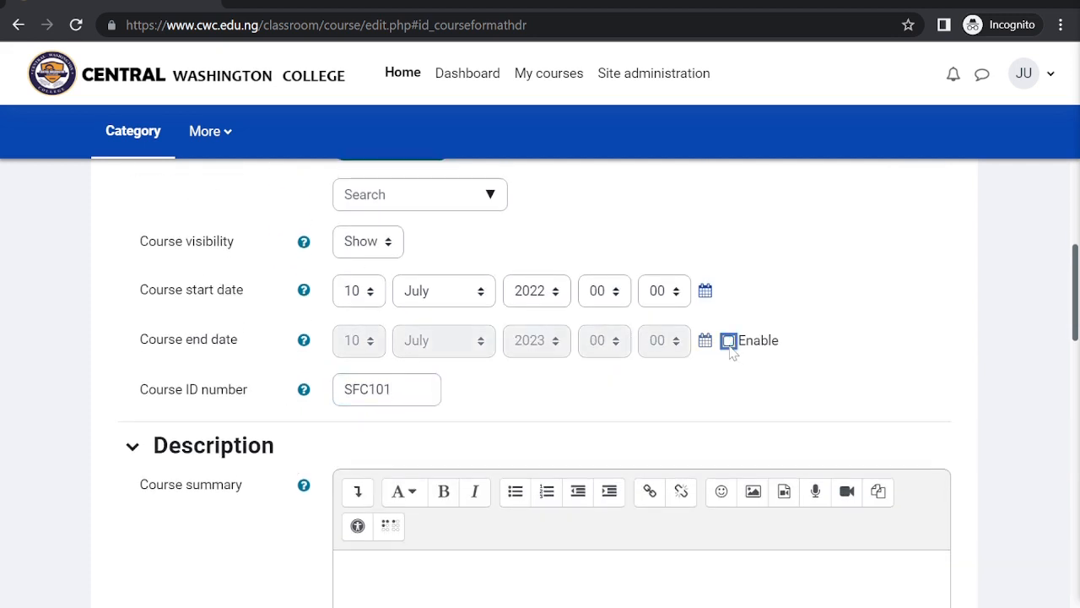
{"action": "left_click", "coordinate": [729, 341]}
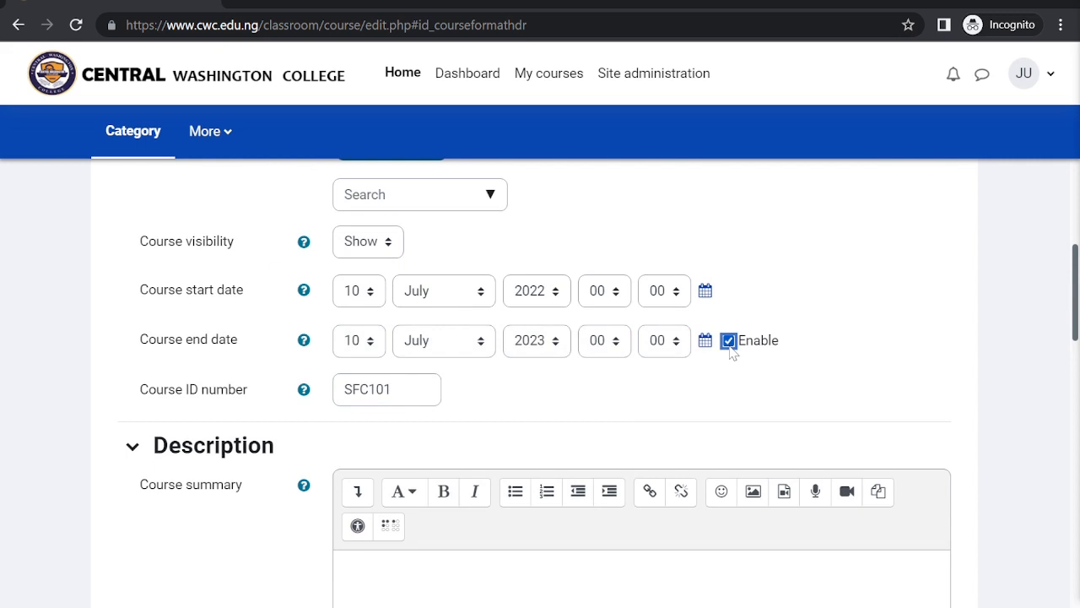
{"action": "scroll", "coordinate": [617, 427], "scroll_direction": "down", "scroll_amount": 2}
{"action": "left_click", "coordinate": [617, 427]}
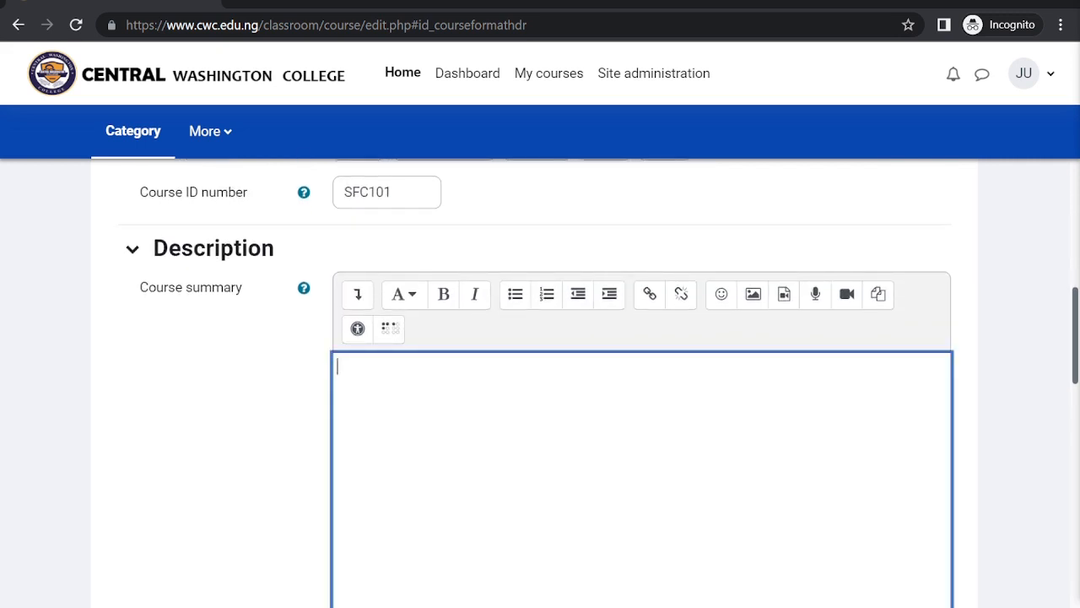
{"action": "type", "text": "Social is the place"}
Step: Drag the YAY picture from the Pictures folder into Course image, adding luaaul.png
{"action": "scroll", "coordinate": [641, 380], "scroll_direction": "down", "scroll_amount": 4}
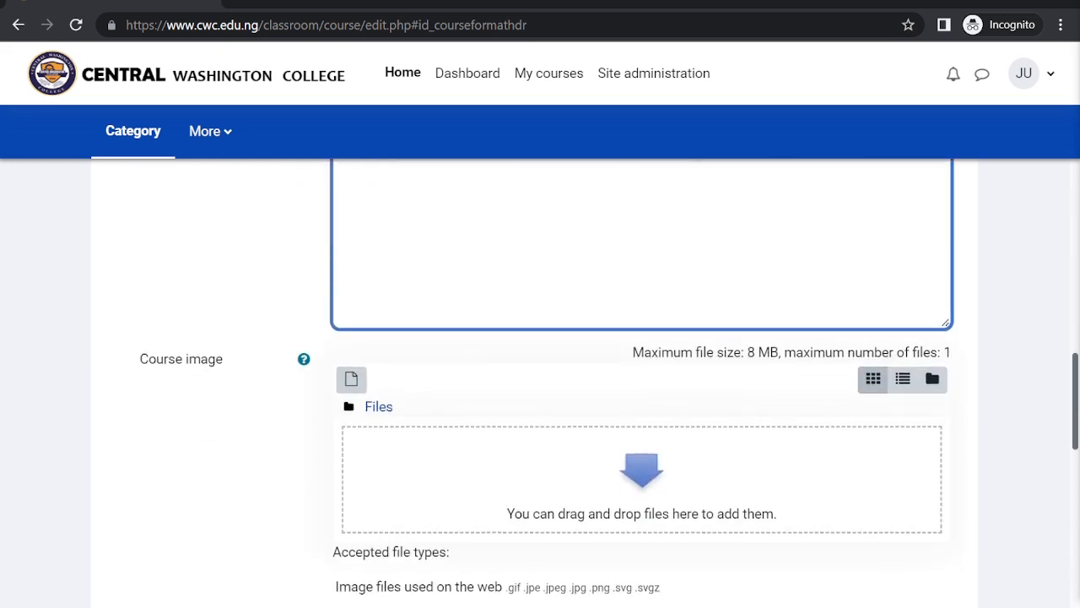
{"action": "scroll", "coordinate": [641, 380], "scroll_direction": "up", "scroll_amount": 1}
{"action": "scroll", "coordinate": [642, 380], "scroll_direction": "down", "scroll_amount": 2}
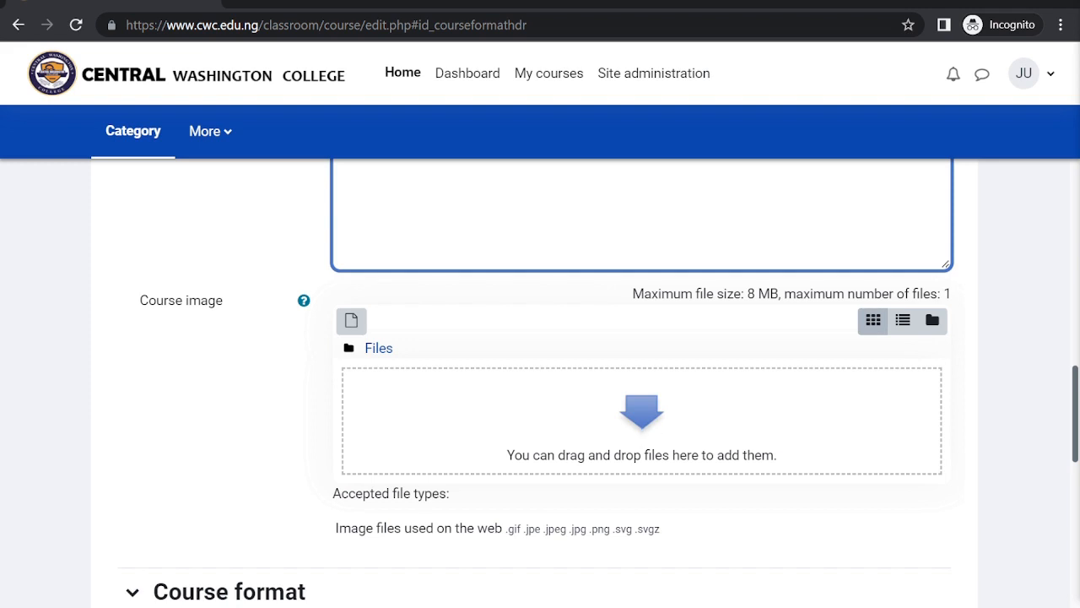
{"action": "key", "text": "alt+Tab"}
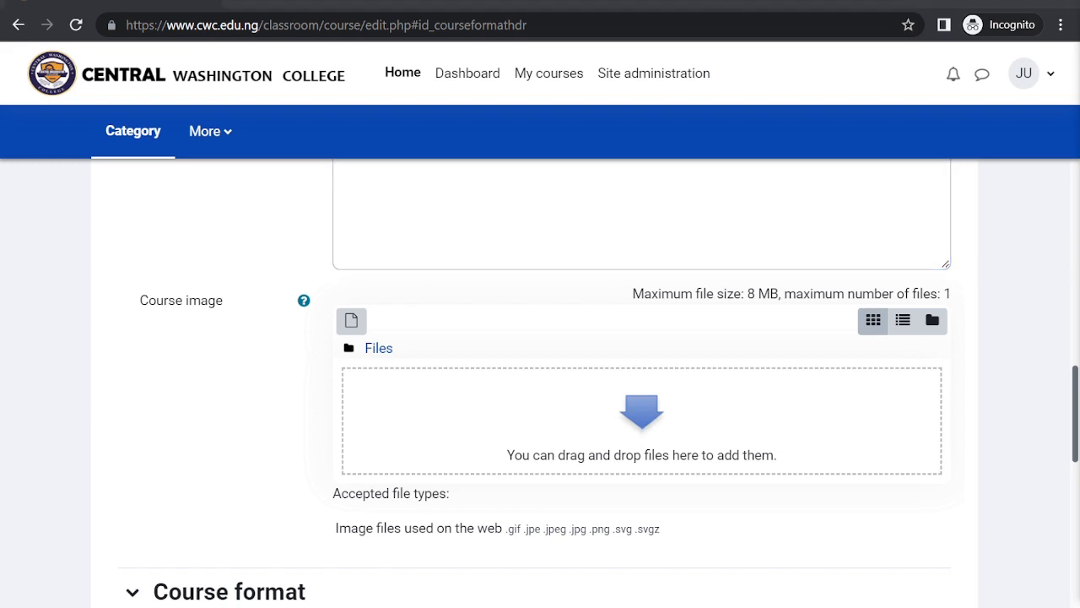
{"action": "key", "text": "alt+Tab"}
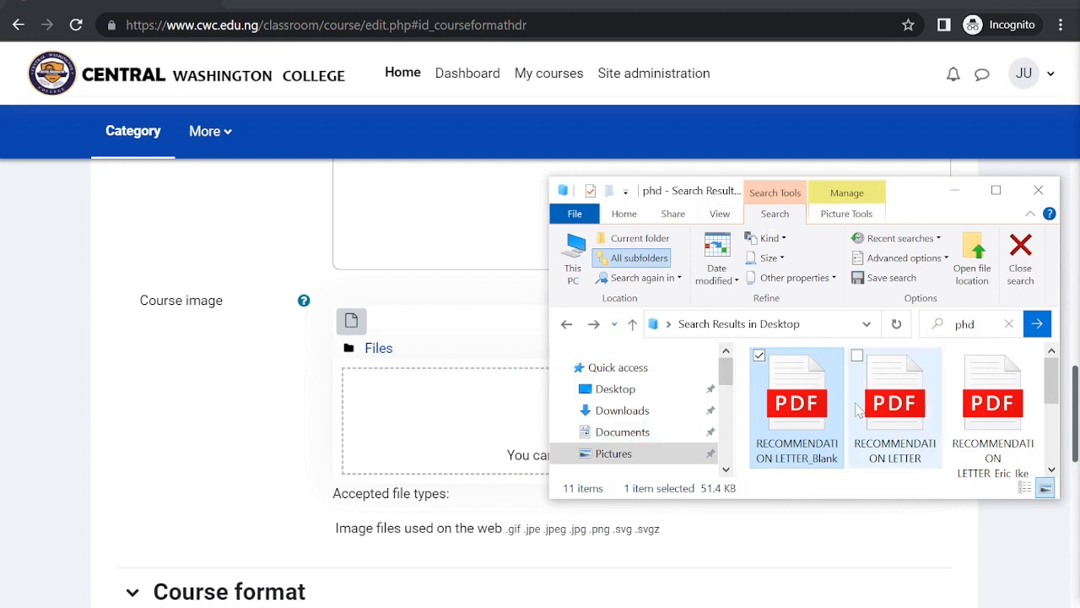
{"action": "scroll", "coordinate": [858, 410], "scroll_direction": "down", "scroll_amount": 5}
{"action": "scroll", "coordinate": [858, 410], "scroll_direction": "up", "scroll_amount": 5}
{"action": "left_click", "coordinate": [954, 190]}
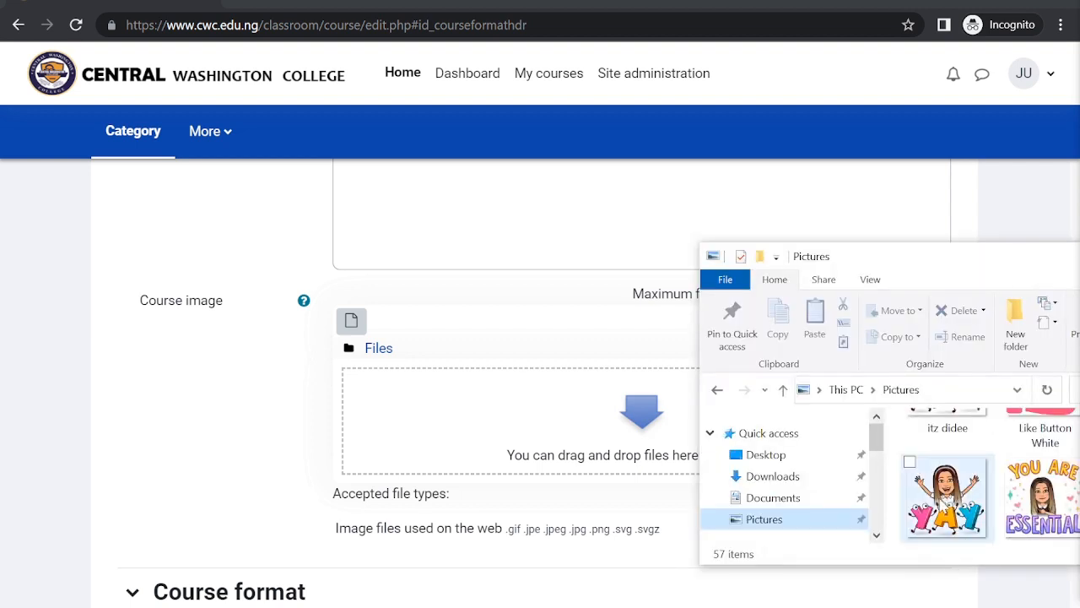
{"action": "left_click_drag", "start_coordinate": [942, 493], "coordinate": [480, 463]}
{"action": "left_click_drag", "start_coordinate": [943, 495], "coordinate": [478, 463]}
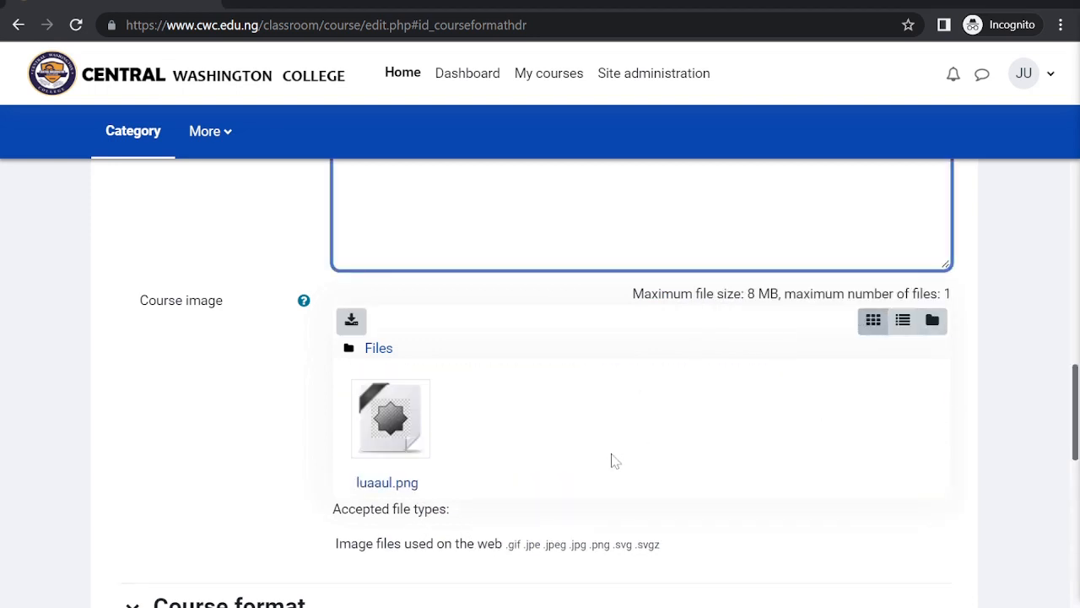
{"action": "scroll", "coordinate": [614, 461], "scroll_direction": "down", "scroll_amount": 4}
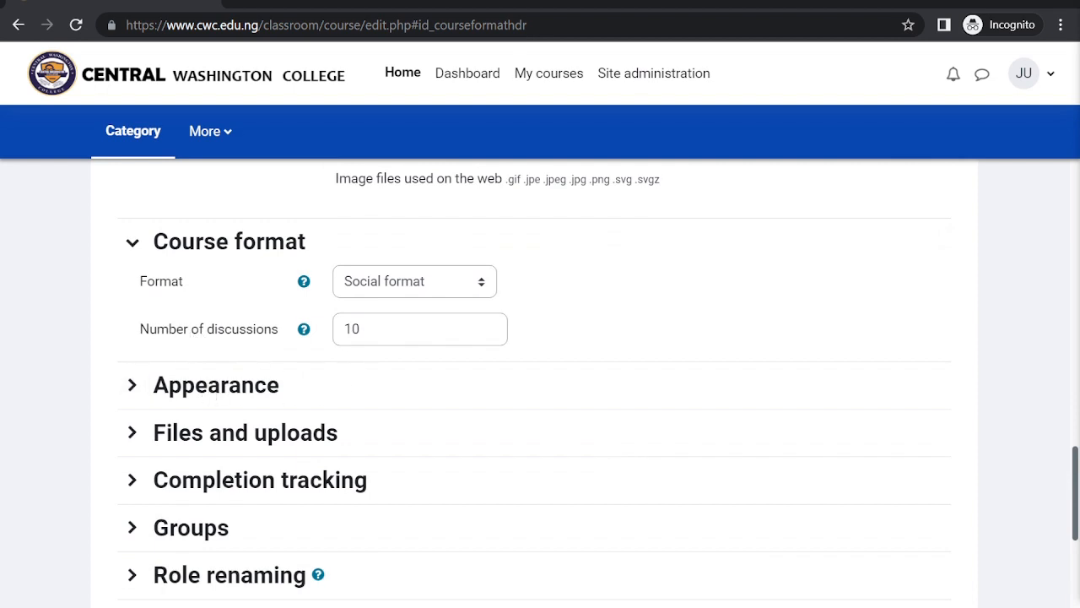
Step: Change the number of discussions to 5
{"action": "scroll", "coordinate": [342, 412], "scroll_direction": "down", "scroll_amount": 1}
{"action": "left_click", "coordinate": [412, 269]}
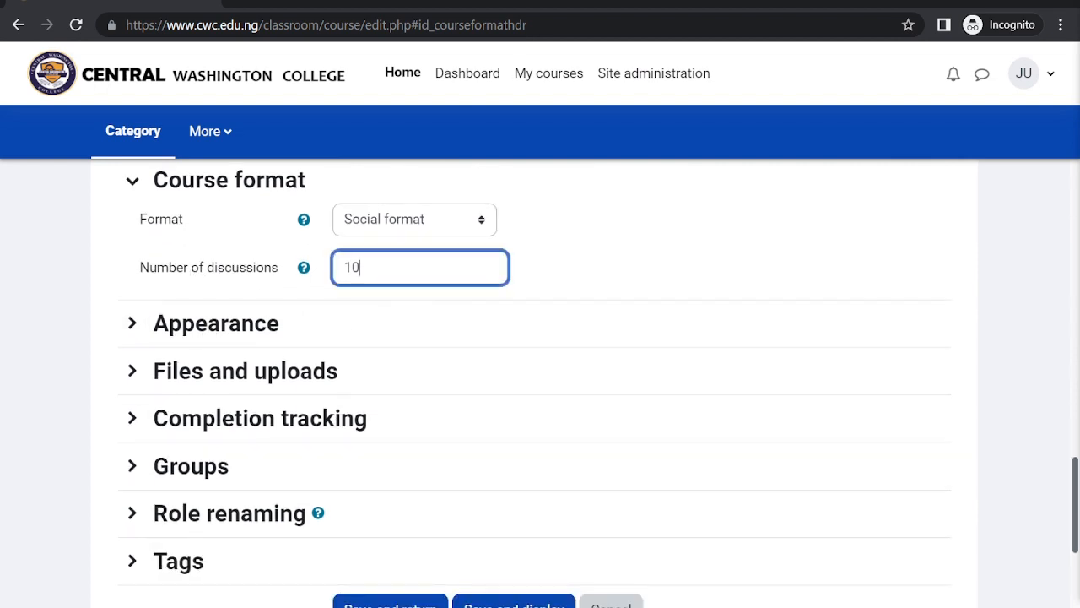
{"action": "type", "text": "5"}
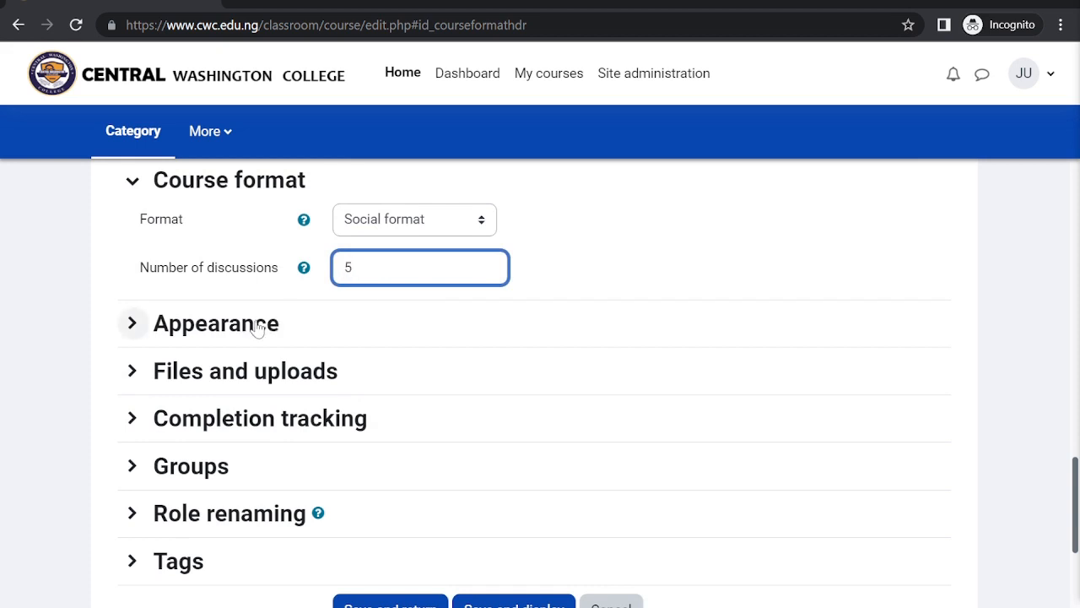
{"action": "left_click", "coordinate": [225, 322]}
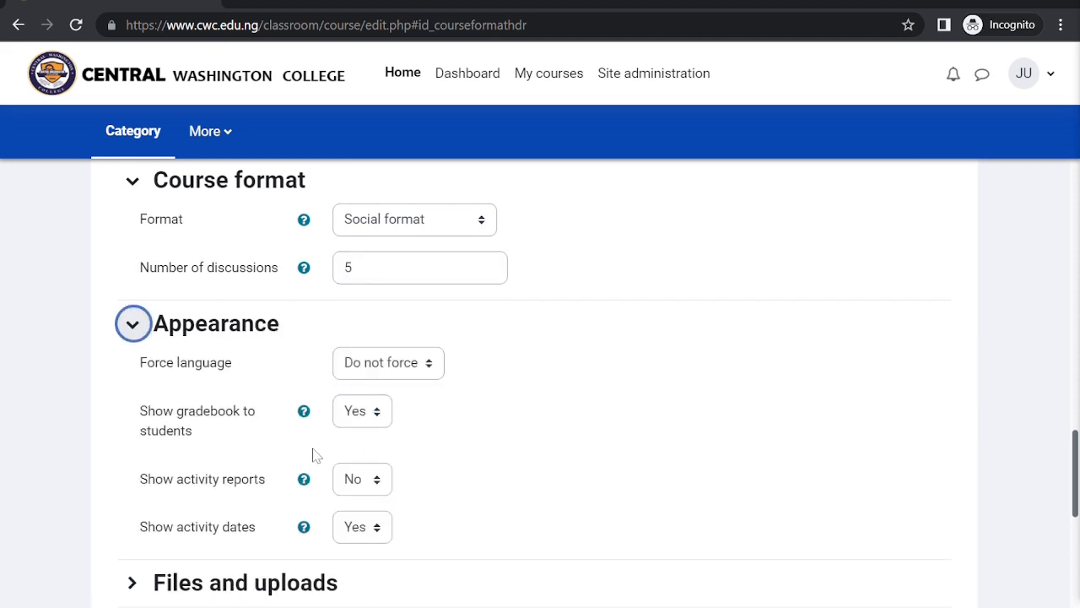
{"action": "scroll", "coordinate": [308, 500], "scroll_direction": "down", "scroll_amount": 3}
Step: Set the maximum upload size to 2 MB and save the course settings
{"action": "left_click", "coordinate": [242, 407]}
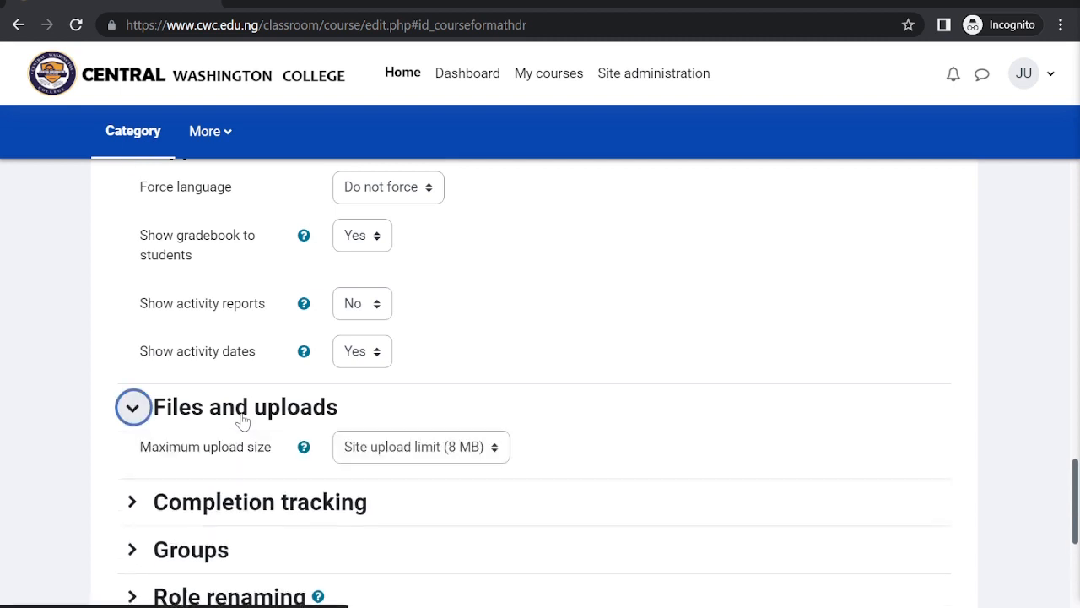
{"action": "scroll", "coordinate": [243, 422], "scroll_direction": "down", "scroll_amount": 1}
{"action": "left_click", "coordinate": [405, 386]}
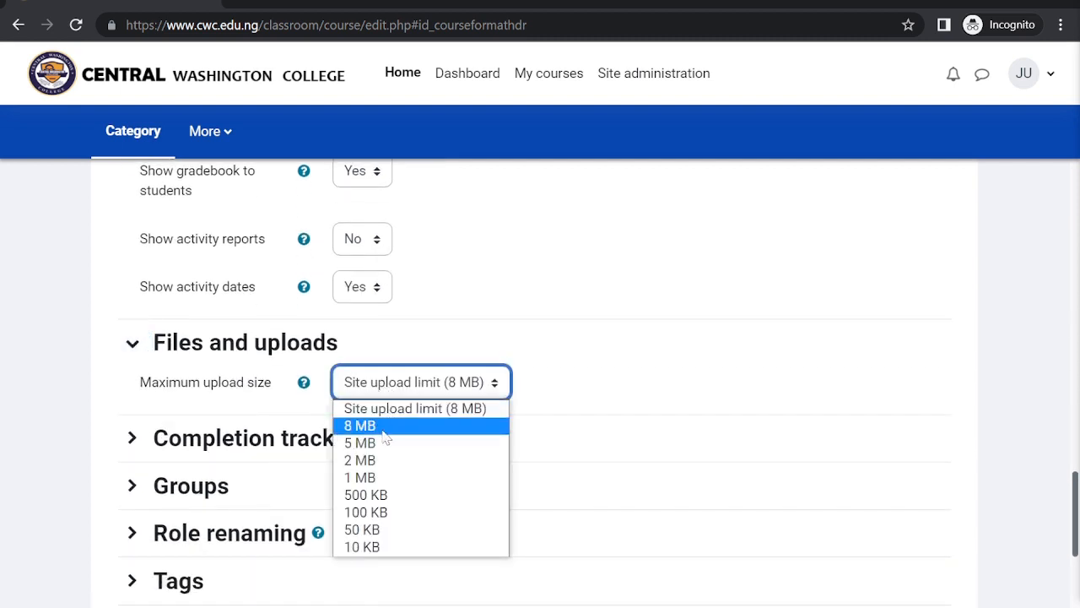
{"action": "left_click", "coordinate": [419, 382]}
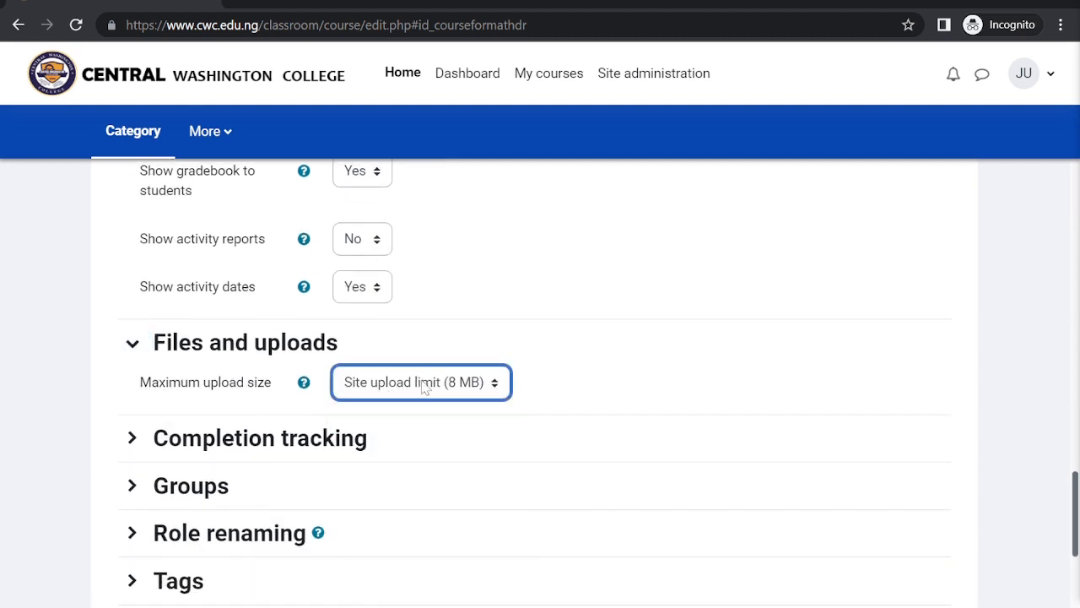
{"action": "left_click", "coordinate": [425, 387]}
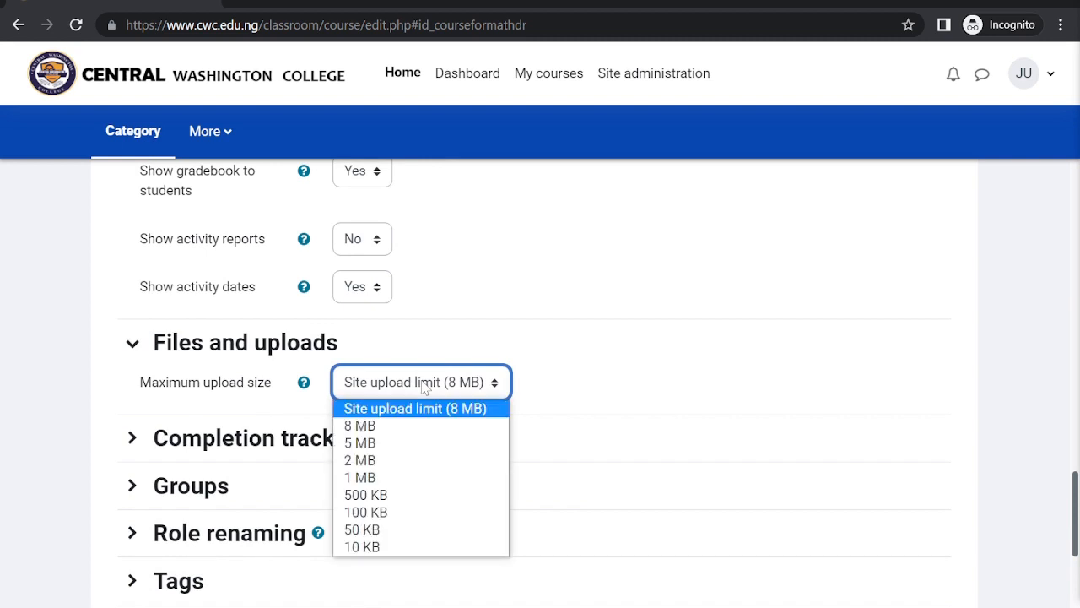
{"action": "left_click", "coordinate": [360, 464]}
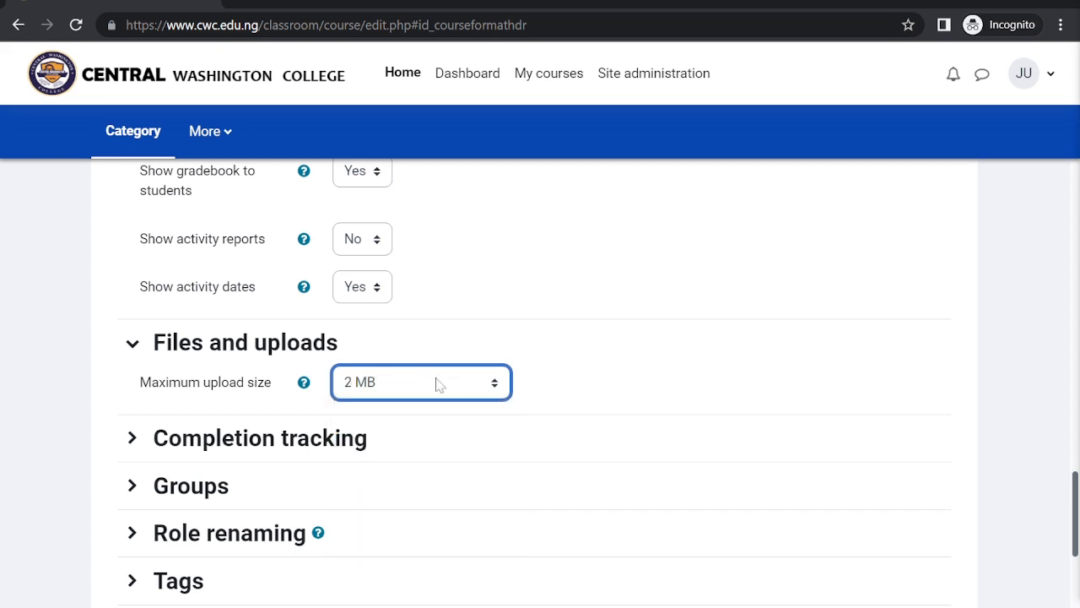
{"action": "left_click", "coordinate": [445, 384]}
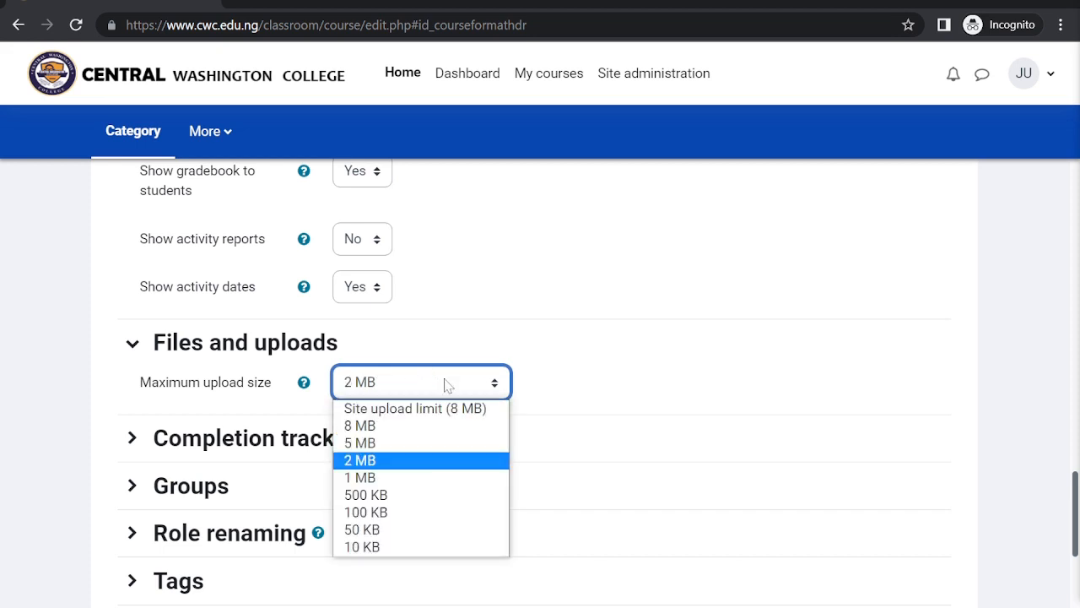
{"action": "left_click", "coordinate": [368, 460]}
{"action": "scroll", "coordinate": [371, 460], "scroll_direction": "down", "scroll_amount": 3}
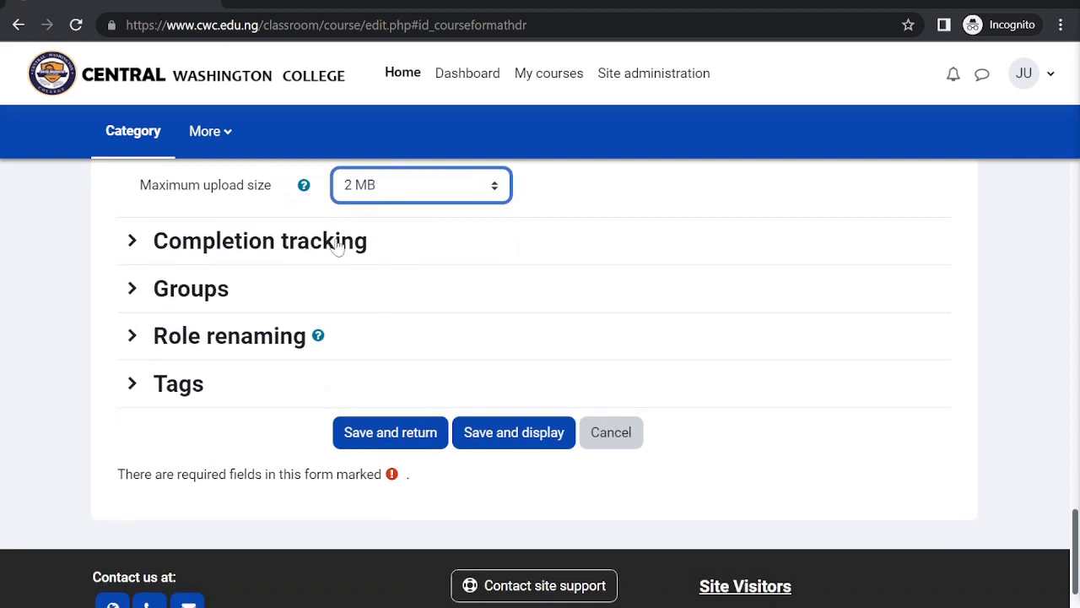
{"action": "left_click", "coordinate": [414, 440]}
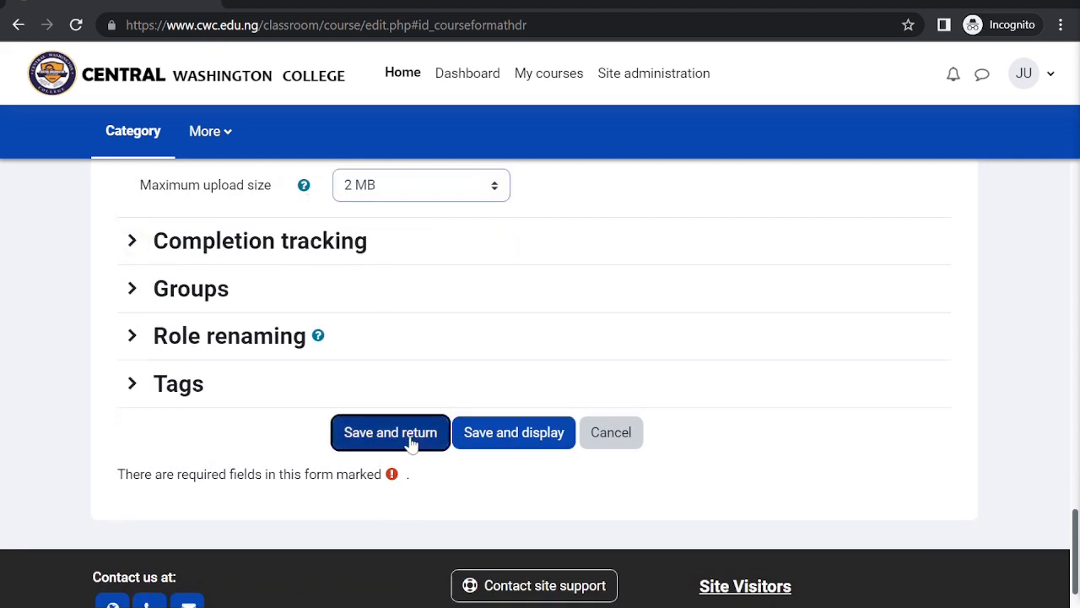
Step: Open Social Format Course from the My courses list
{"action": "scroll", "coordinate": [409, 435], "scroll_direction": "down", "scroll_amount": 2}
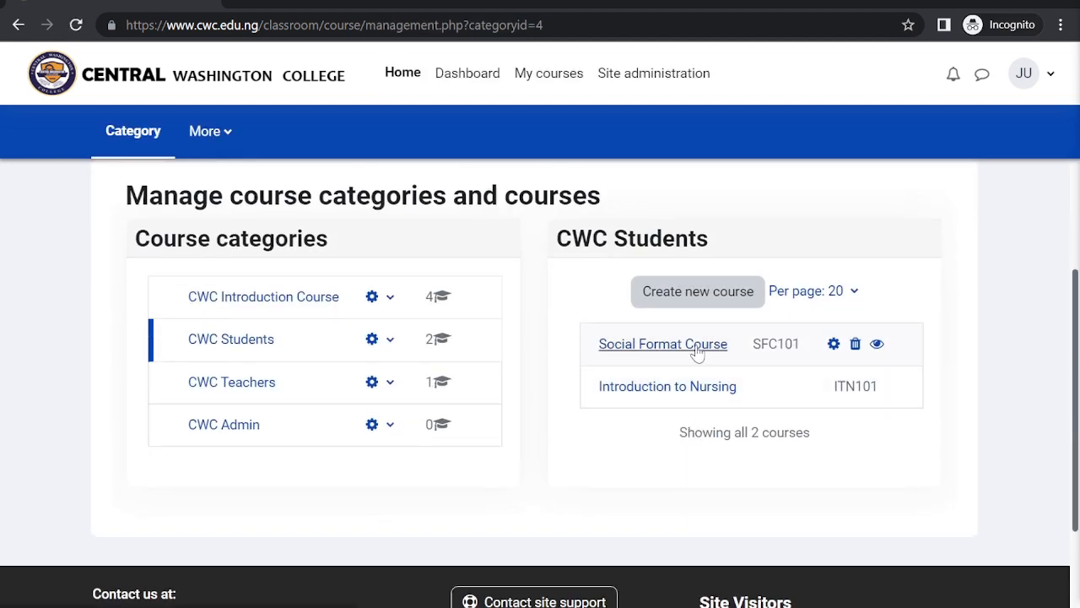
{"action": "left_click", "coordinate": [544, 76]}
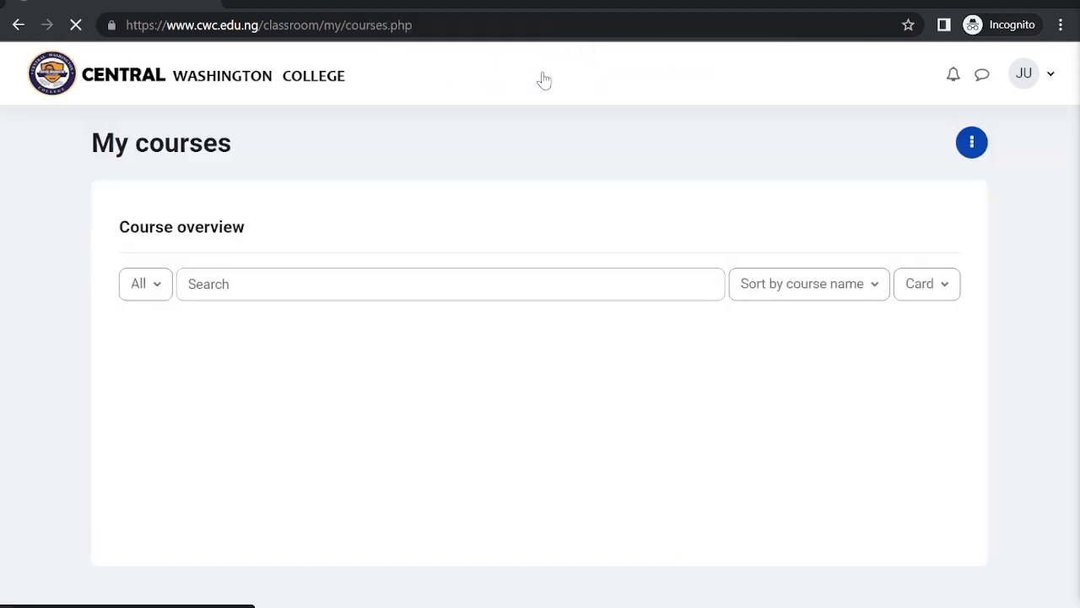
{"action": "scroll", "coordinate": [465, 352], "scroll_direction": "down", "scroll_amount": 2}
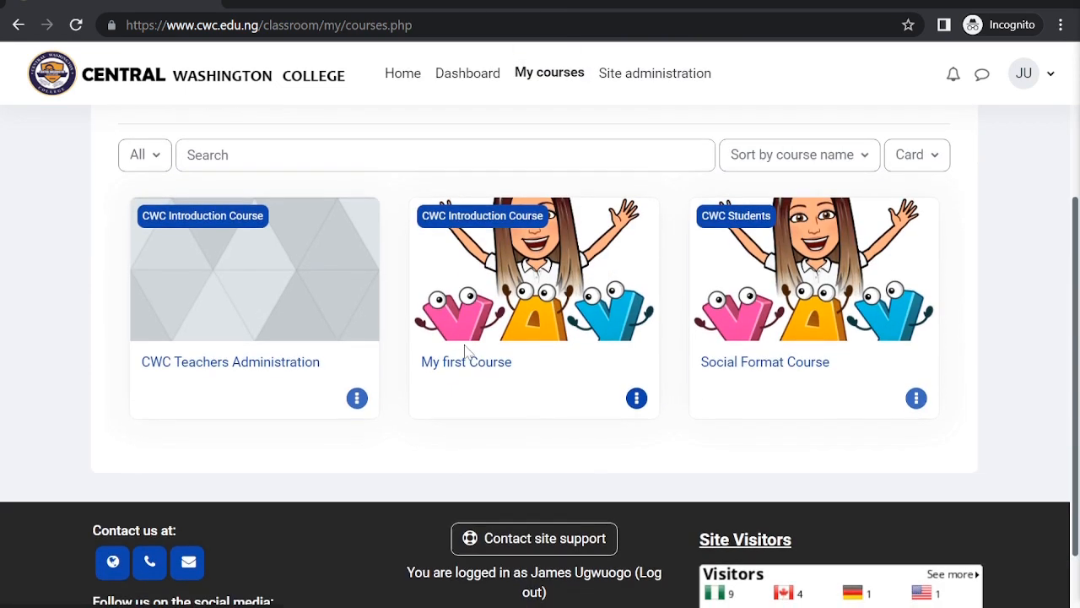
{"action": "left_click", "coordinate": [783, 364]}
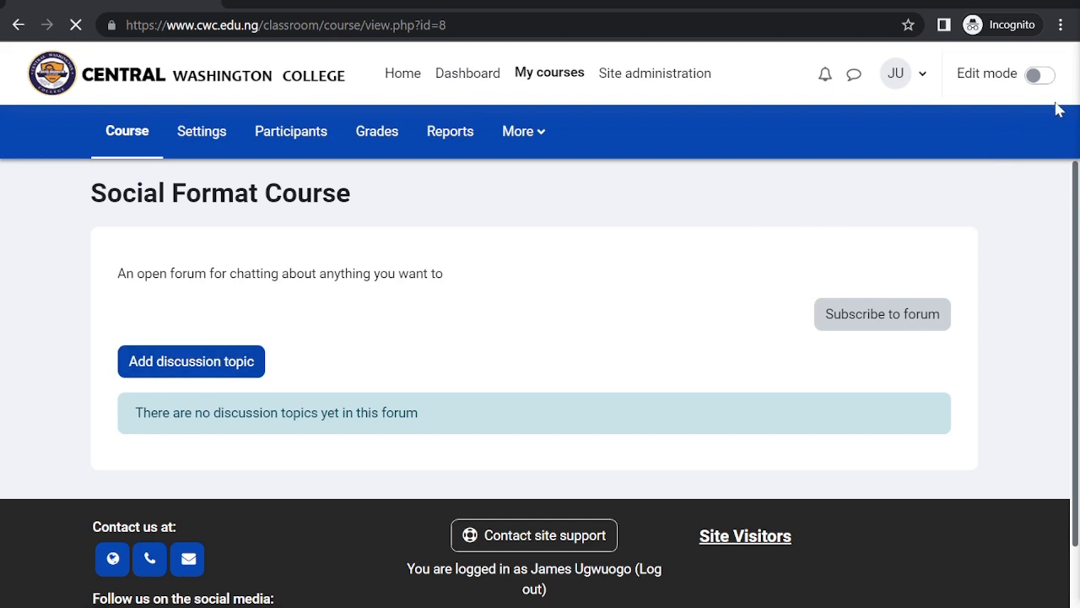
Step: Turn editing on and start a discussion with subject 'What is your view on Subsidy'
{"action": "left_click", "coordinate": [1039, 76]}
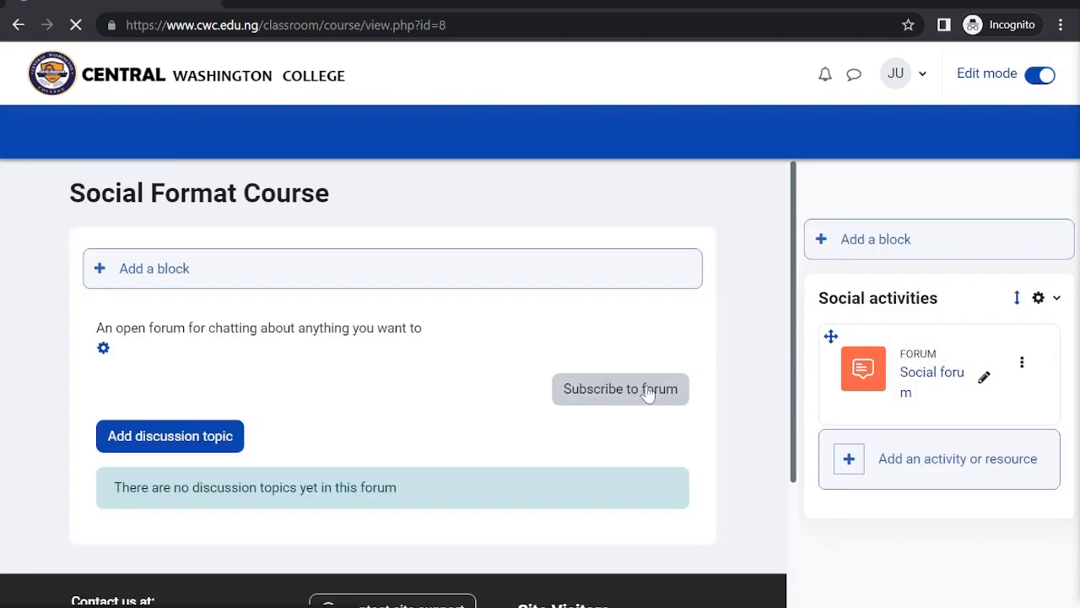
{"action": "scroll", "coordinate": [462, 382], "scroll_direction": "down", "scroll_amount": 1}
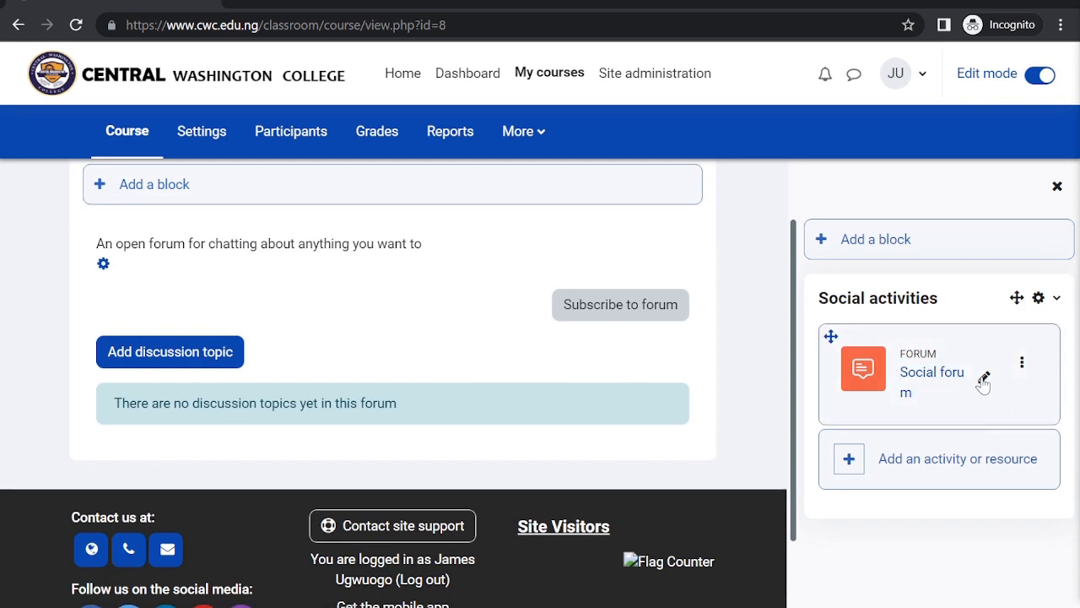
{"action": "scroll", "coordinate": [332, 384], "scroll_direction": "up", "scroll_amount": 1}
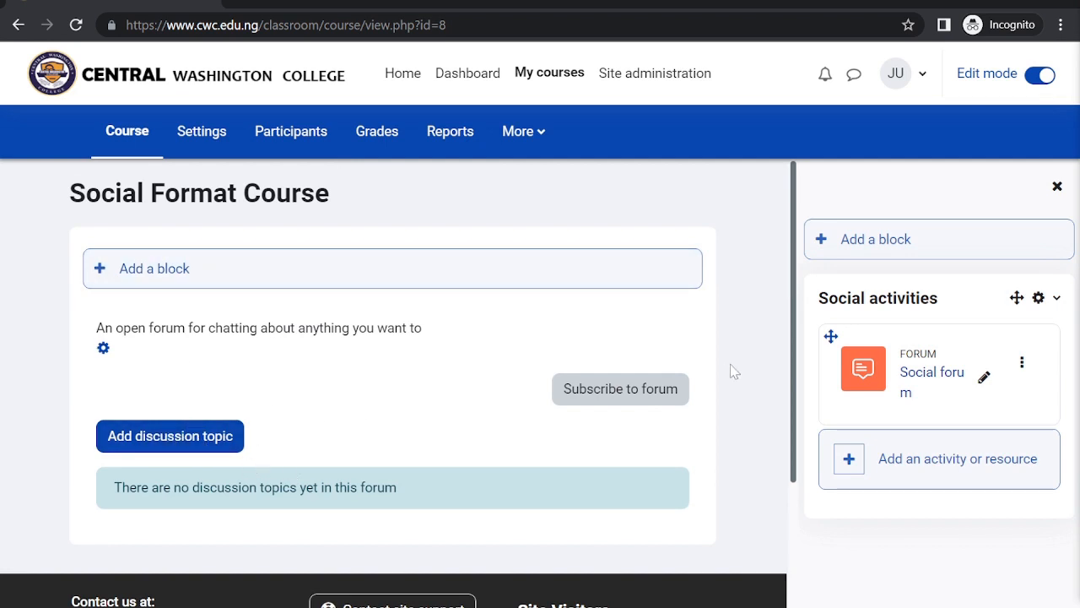
{"action": "left_click", "coordinate": [224, 435]}
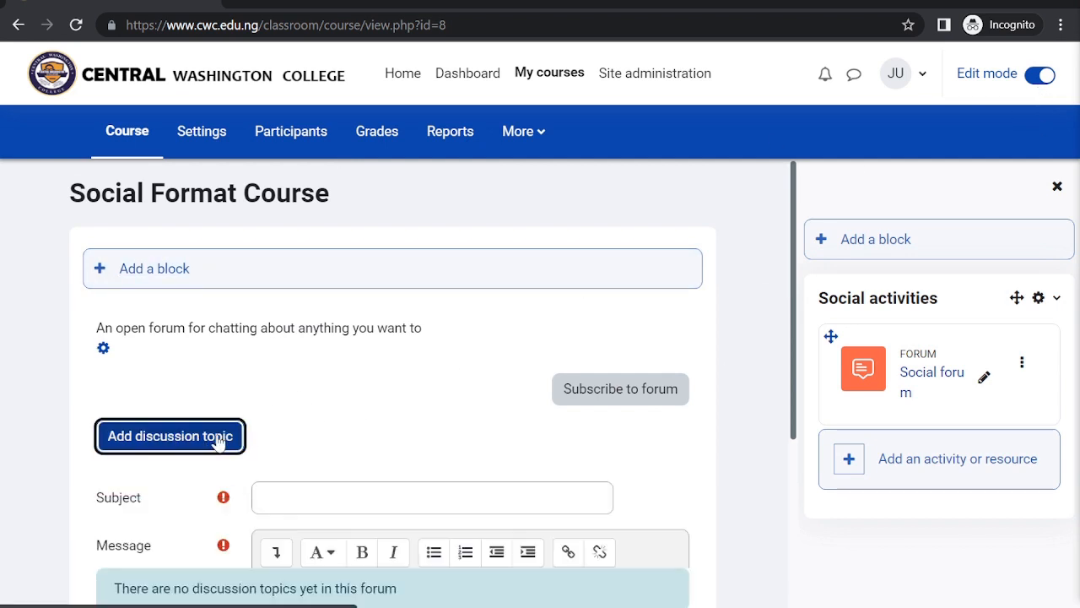
{"action": "left_click", "coordinate": [339, 502]}
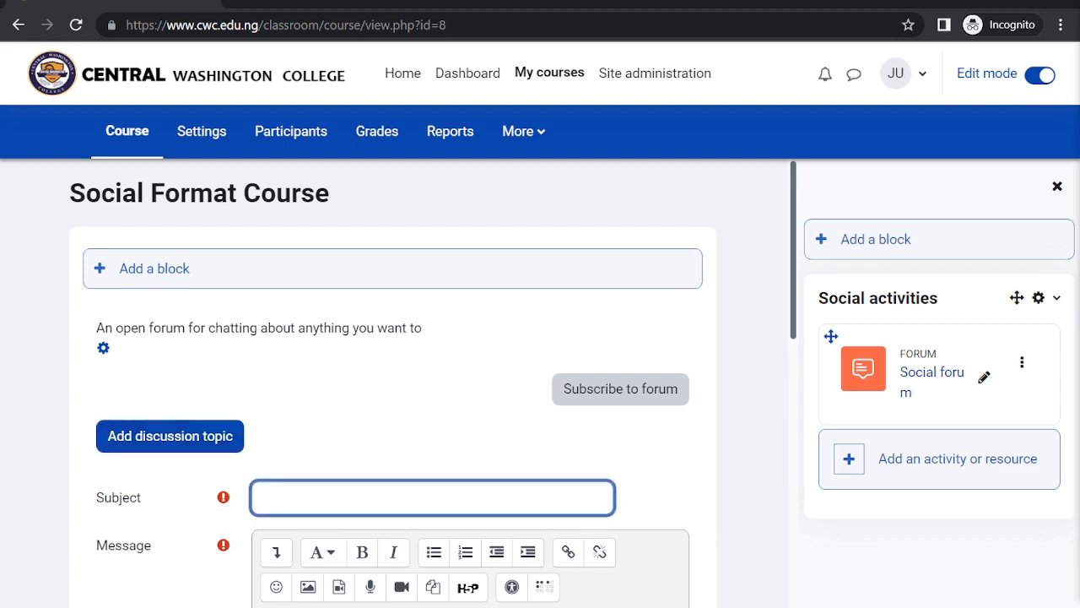
{"action": "scroll", "coordinate": [326, 494], "scroll_direction": "down", "scroll_amount": 2}
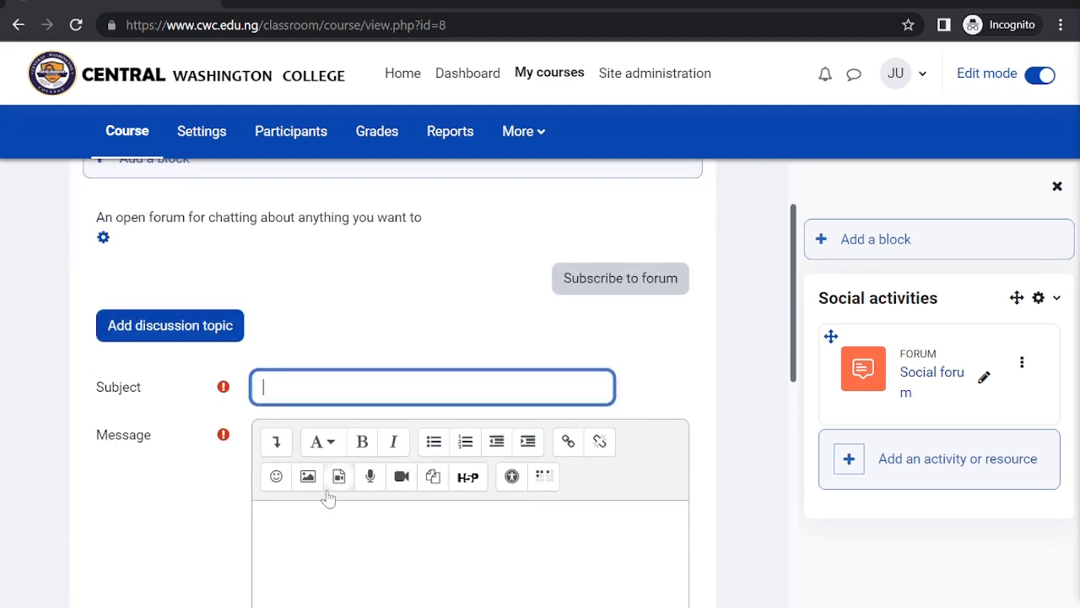
{"action": "type", "text": "What "}
{"action": "type", "text": "is "}
{"action": "type", "text": "youf "}
{"action": "type", "text": "v"}
{"action": "key", "text": "BackSpace"}
{"action": "key", "text": "BackSpace"}
{"action": "key", "text": "BackSpace"}
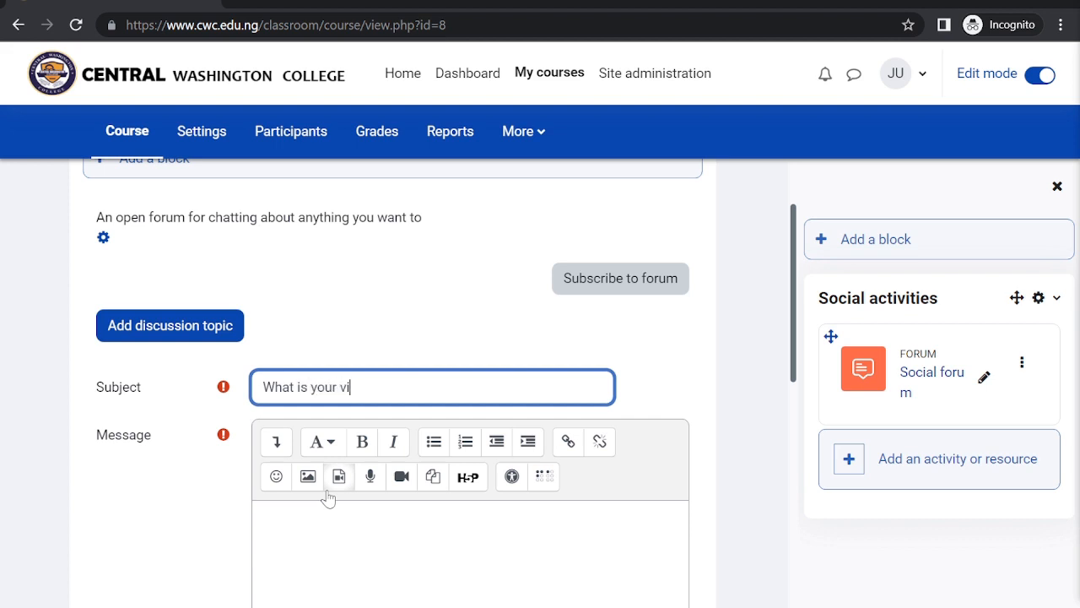
{"action": "type", "text": "r vio"}
{"action": "key", "text": "BackSpace"}
{"action": "type", "text": "ew on Subsidy"}
Step: Write the message 'As I was saying before I was courteously interrupted...' and post it
{"action": "key", "text": "Tab"}
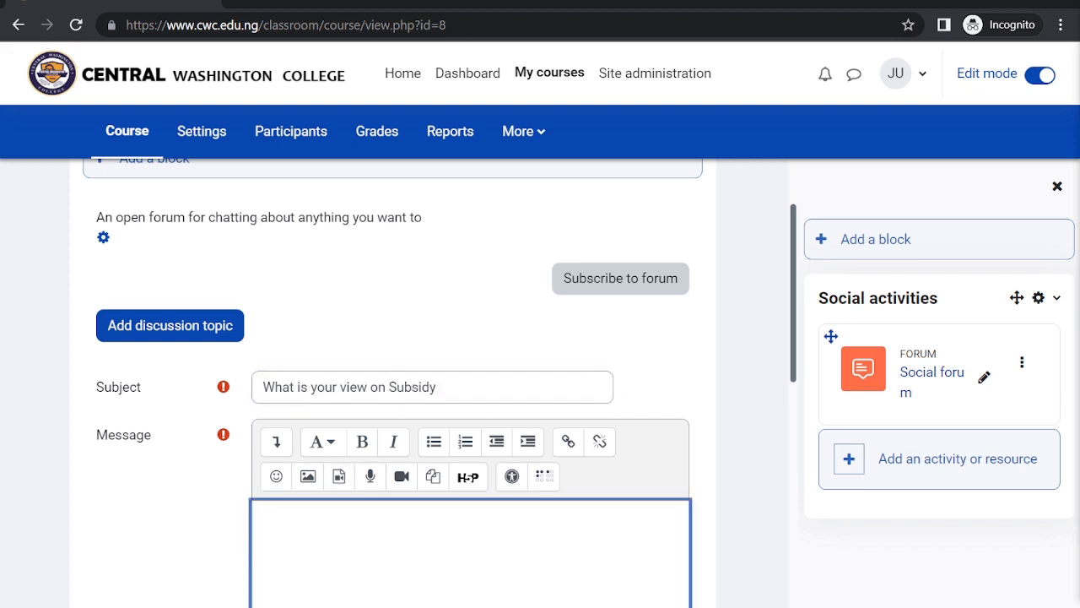
{"action": "scroll", "coordinate": [329, 499], "scroll_direction": "down", "scroll_amount": 1}
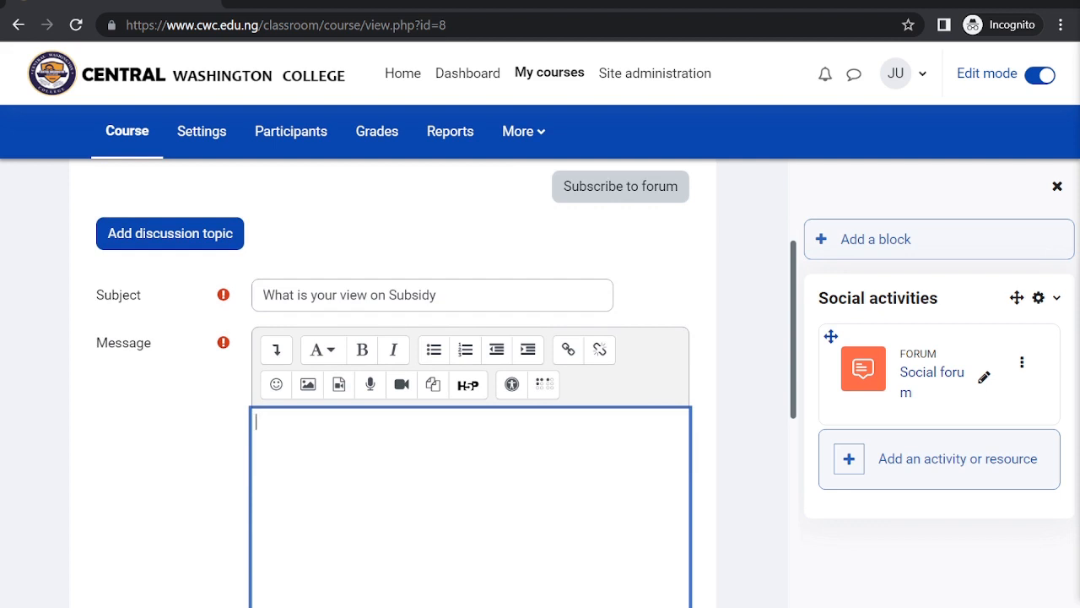
{"action": "type", "text": "As I wasa s"}
{"action": "key", "text": "BackSpace"}
{"action": "key", "text": "BackSpace"}
{"action": "key", "text": "BackSpace"}
{"action": "key", "text": "BackSpace"}
{"action": "key", "text": "BackSpace"}
{"action": "type", "text": "s saying be"}
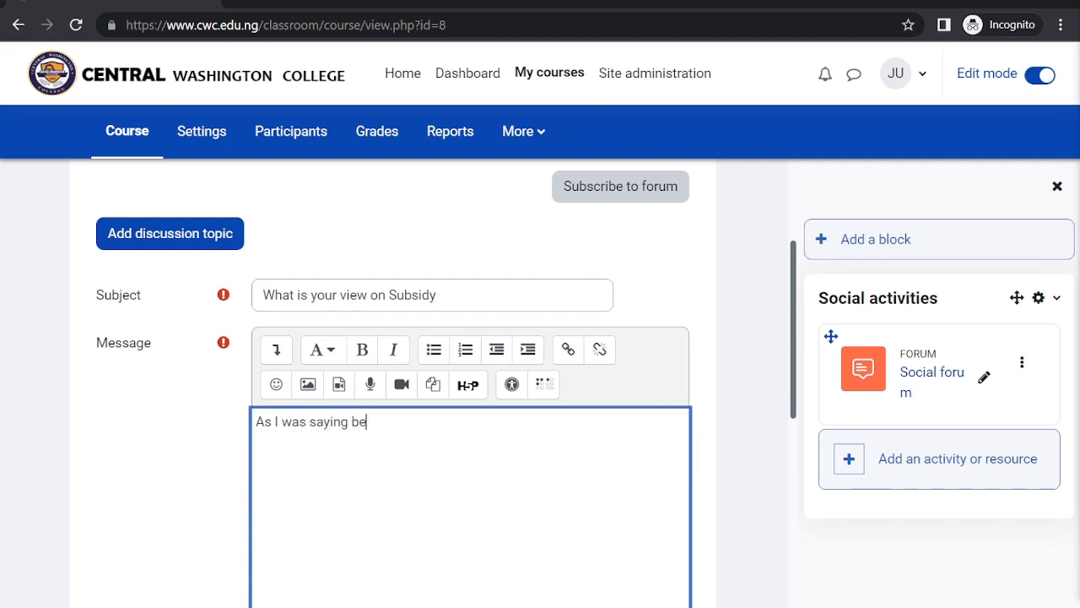
{"action": "type", "text": "fore I was courte"}
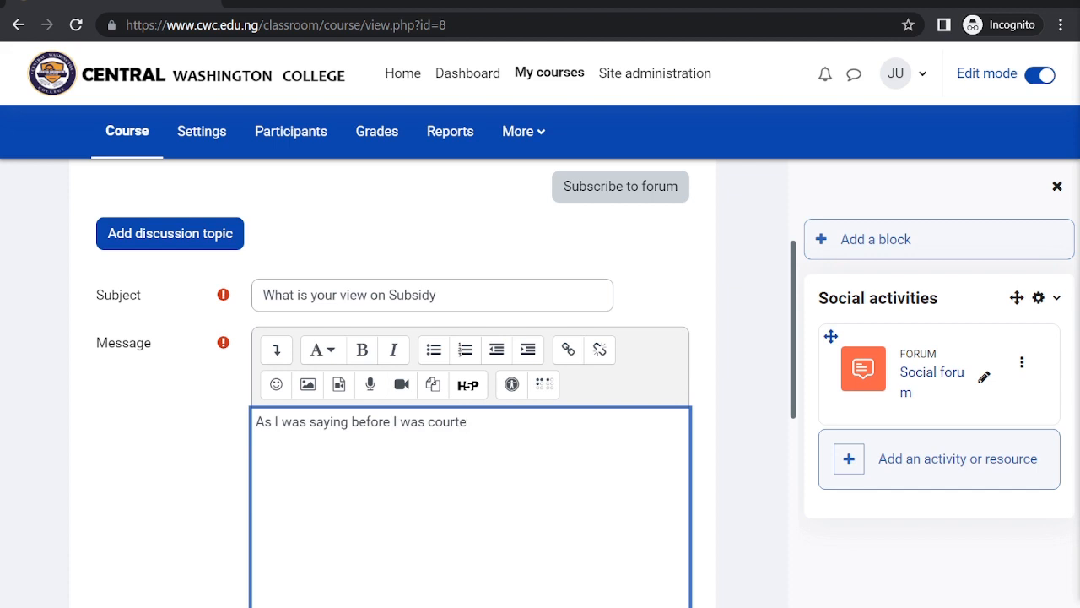
{"action": "type", "text": "ously interrupted"}
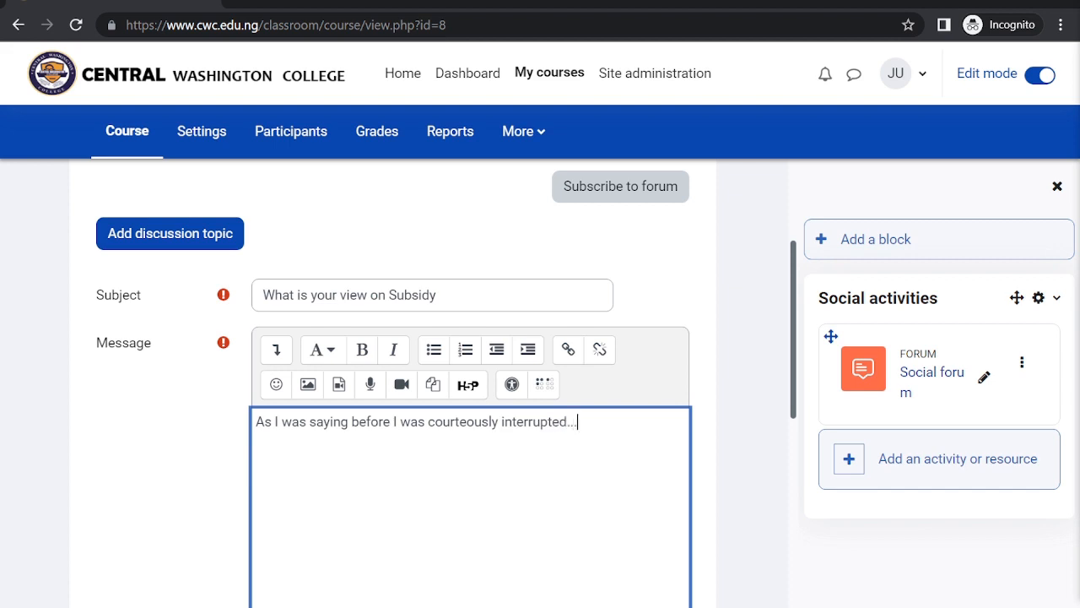
{"action": "type", "text": "..."}
{"action": "scroll", "coordinate": [422, 380], "scroll_direction": "down", "scroll_amount": 3}
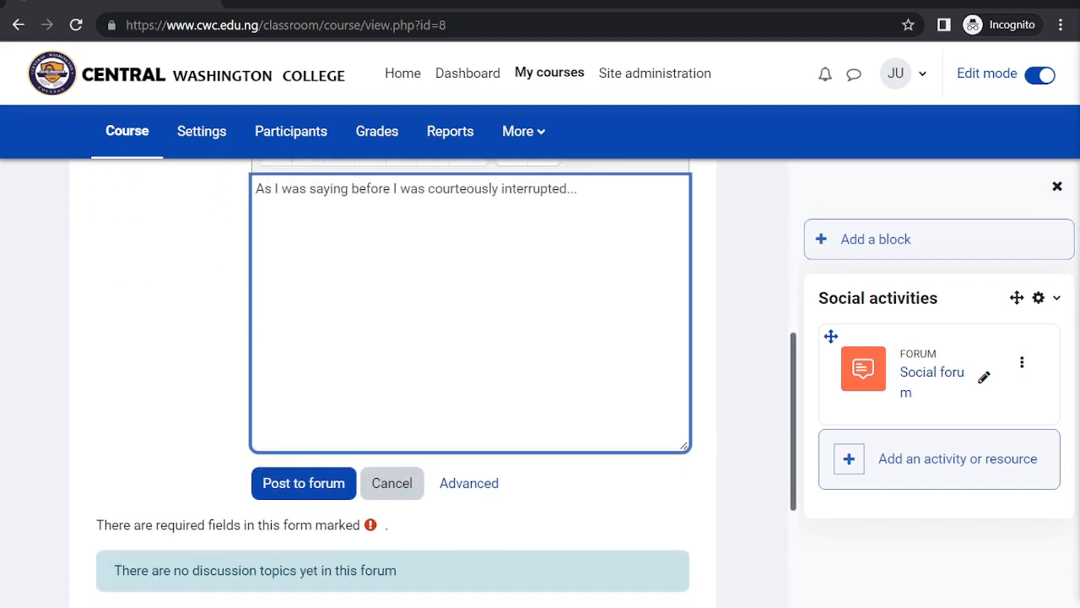
{"action": "left_click", "coordinate": [302, 480]}
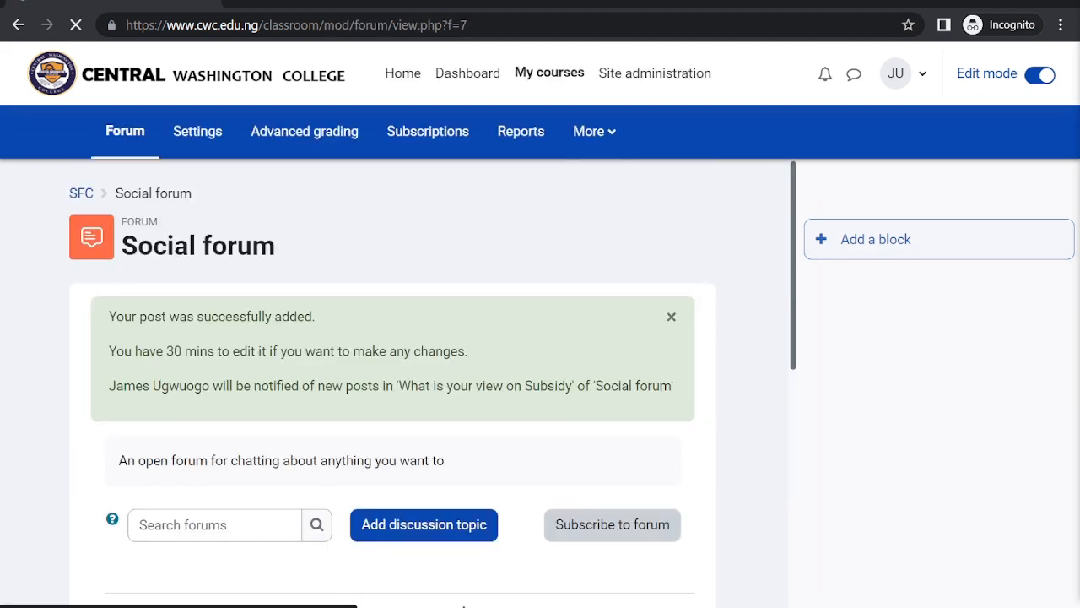
Step: Turn editing off and start a second topic titled 'Is the pen mightier than the sword?'
{"action": "scroll", "coordinate": [397, 379], "scroll_direction": "down", "scroll_amount": 3}
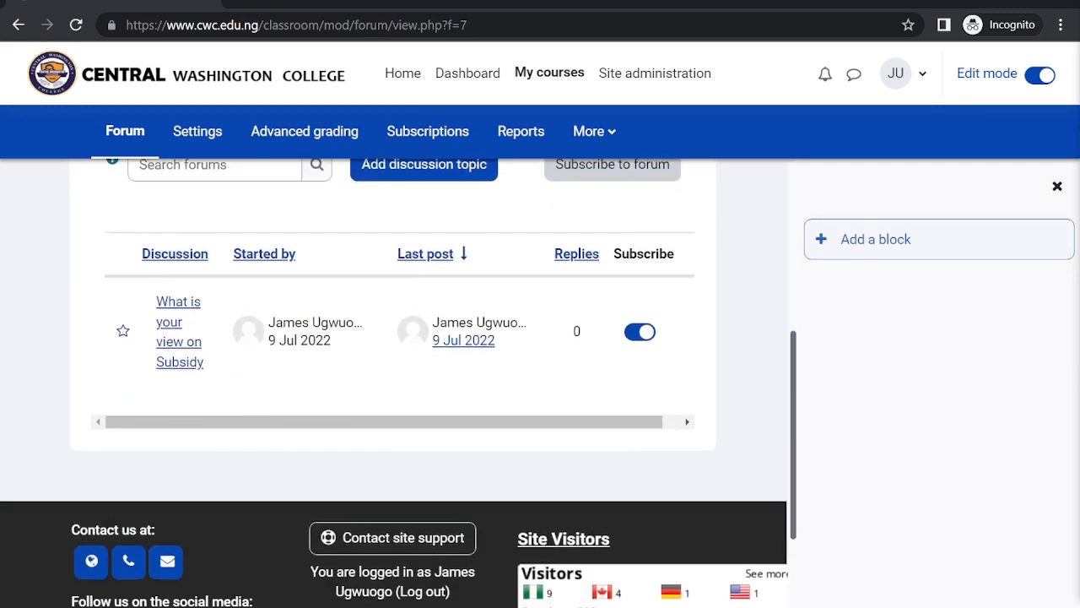
{"action": "scroll", "coordinate": [396, 380], "scroll_direction": "up", "scroll_amount": 1}
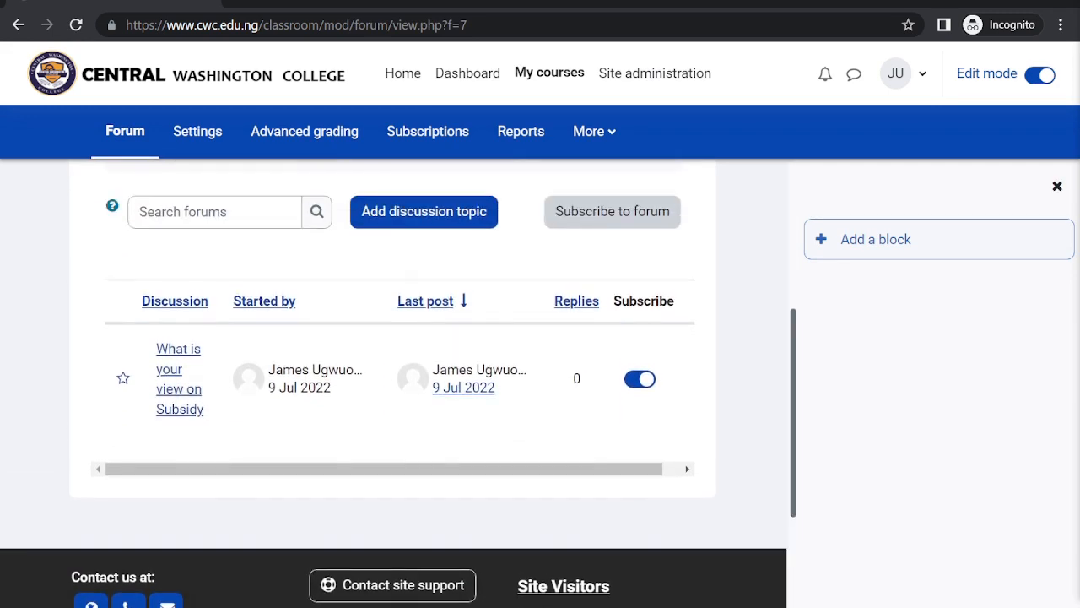
{"action": "scroll", "coordinate": [396, 380], "scroll_direction": "up", "scroll_amount": 3}
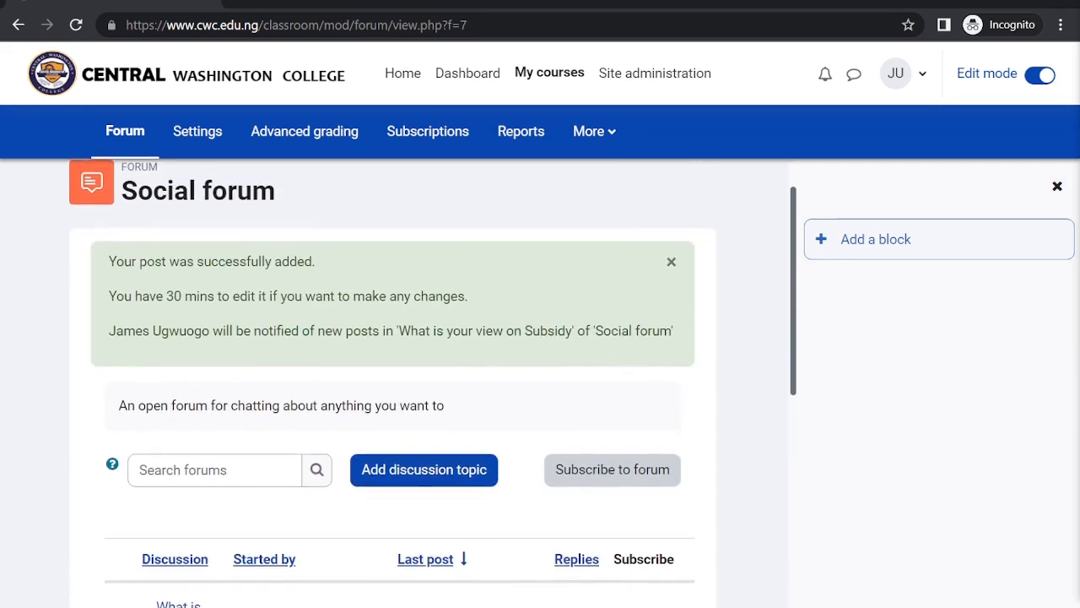
{"action": "left_click", "coordinate": [1039, 75]}
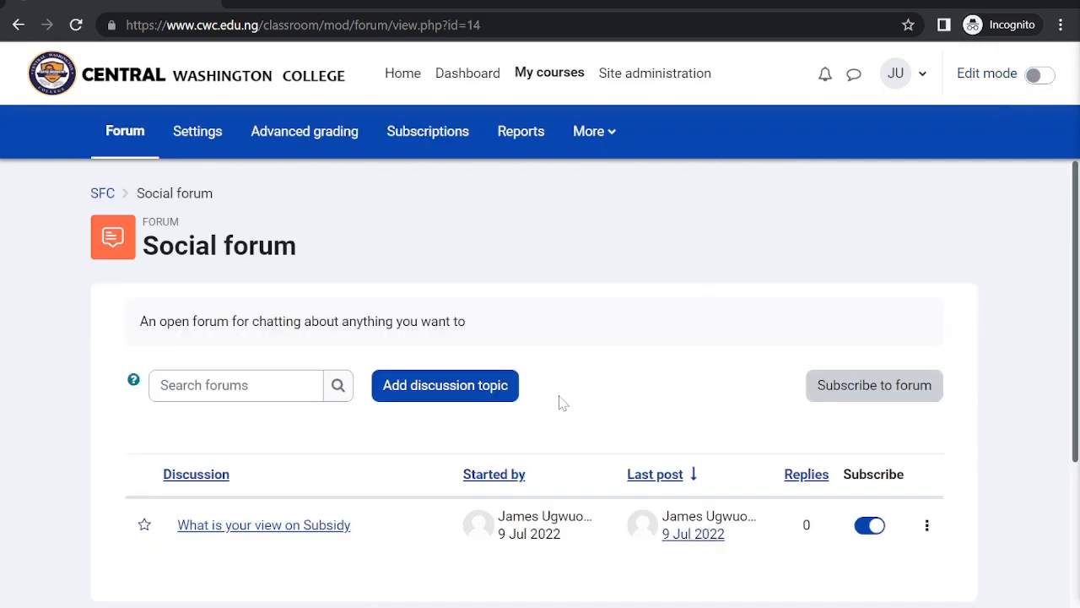
{"action": "scroll", "coordinate": [552, 401], "scroll_direction": "down", "scroll_amount": 1}
{"action": "left_click", "coordinate": [427, 361]}
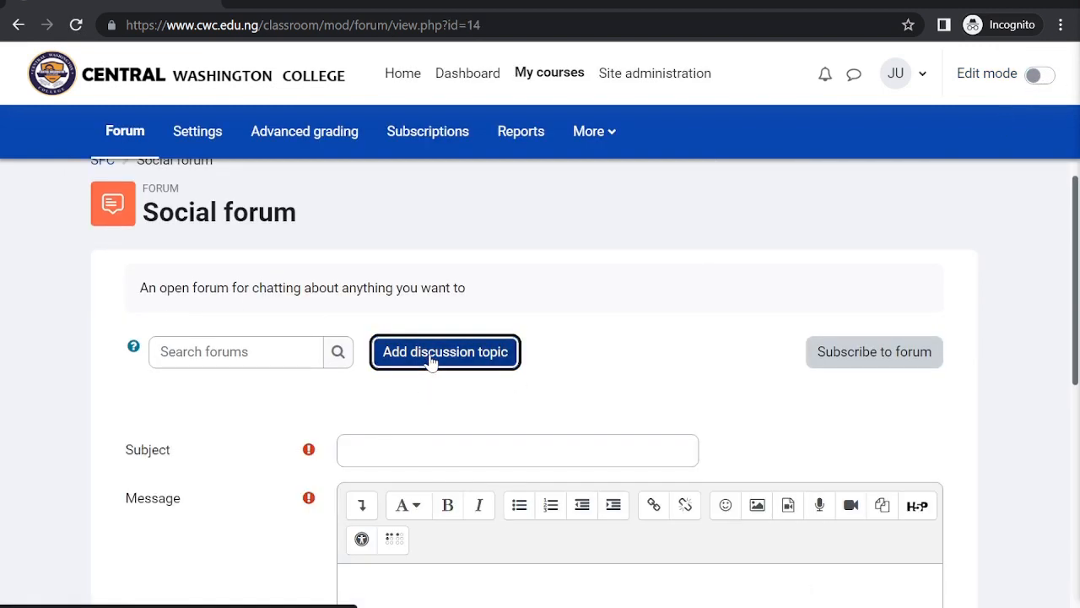
{"action": "left_click", "coordinate": [408, 438]}
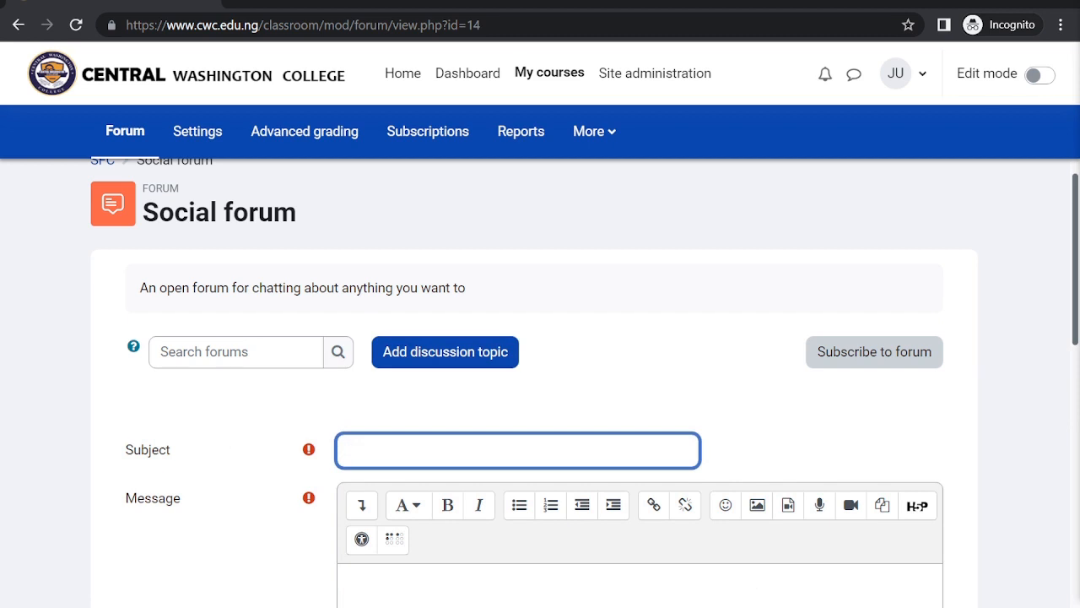
{"action": "type", "text": "Should"}
{"action": "key", "text": "BackSpace"}
{"action": "key", "text": "BackSpace"}
{"action": "key", "text": "BackSpace"}
{"action": "key", "text": "BackSpace"}
{"action": "type", "text": "Is the pen"}
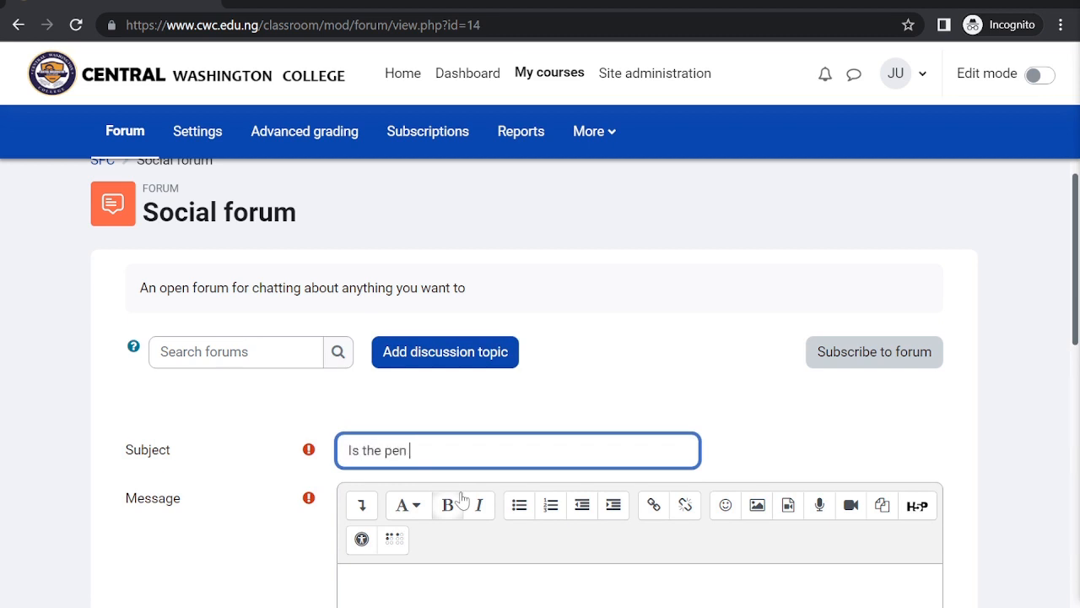
{"action": "type", "text": " mightier than the "}
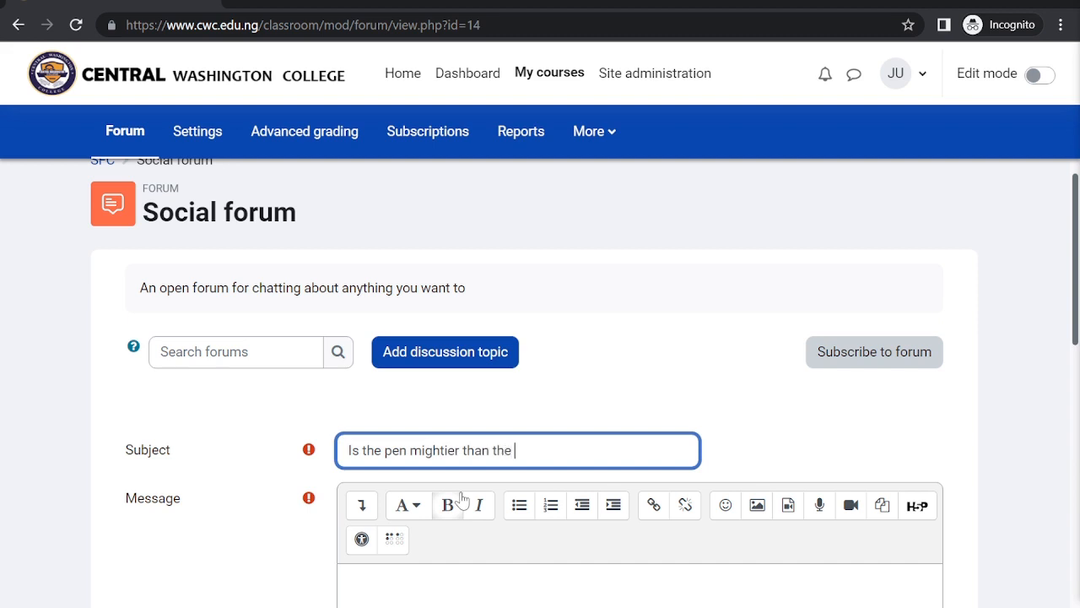
{"action": "type", "text": "swa"}
Step: Add the message 'What's your take?', post the discussion, and open a new browser tab
{"action": "scroll", "coordinate": [460, 500], "scroll_direction": "down", "scroll_amount": 2}
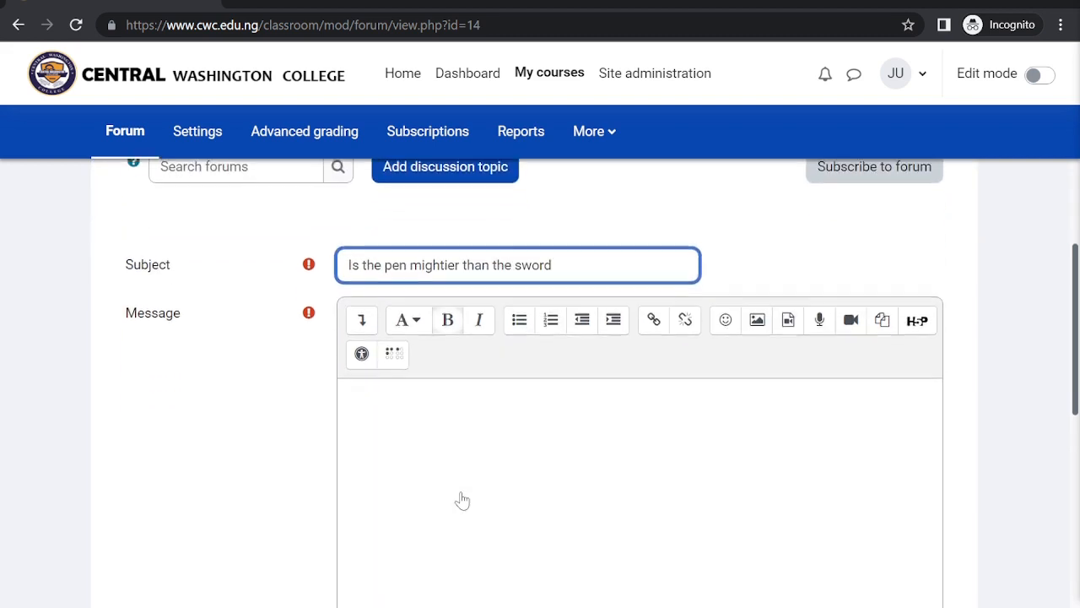
{"action": "left_click", "coordinate": [667, 379]}
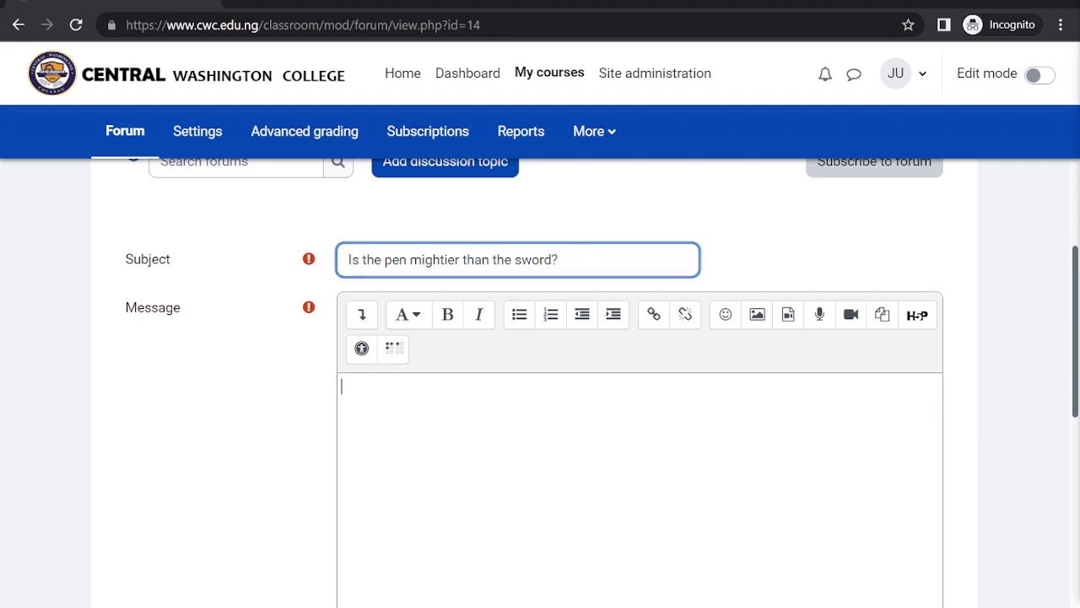
{"action": "type", "text": "Waht"}
{"action": "key", "text": "BackSpace"}
{"action": "type", "text": "hat"}
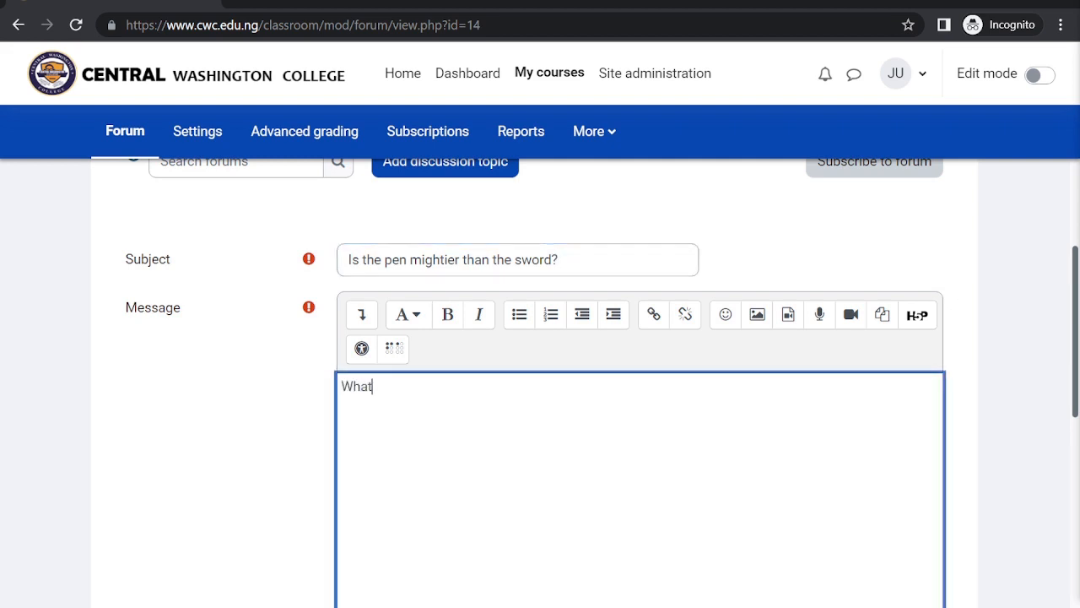
{"action": "type", "text": "'s your take?"}
{"action": "scroll", "coordinate": [434, 413], "scroll_direction": "down", "scroll_amount": 5}
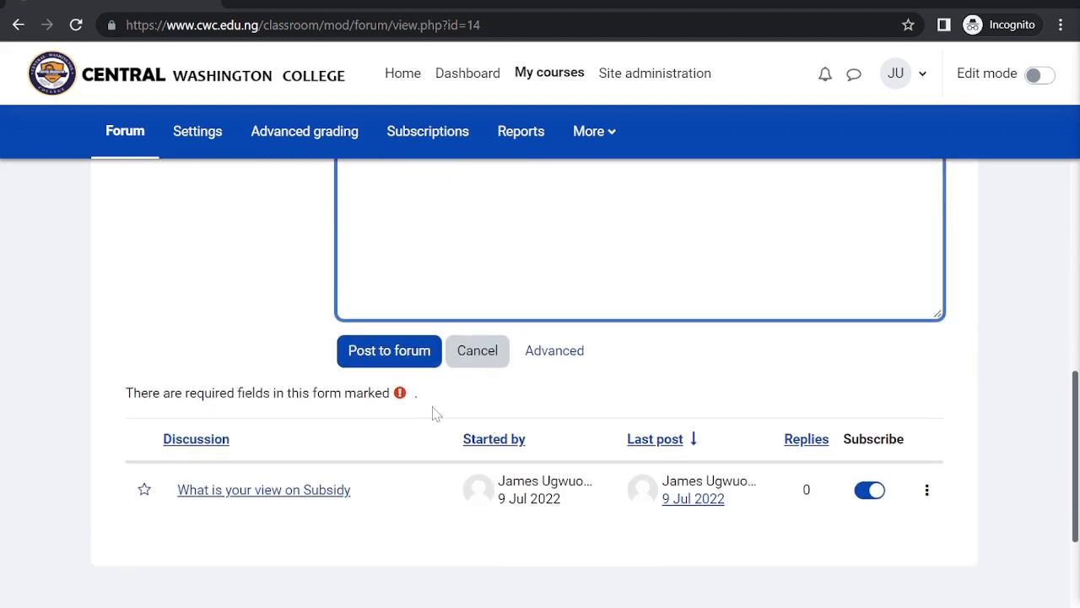
{"action": "left_click", "coordinate": [380, 369]}
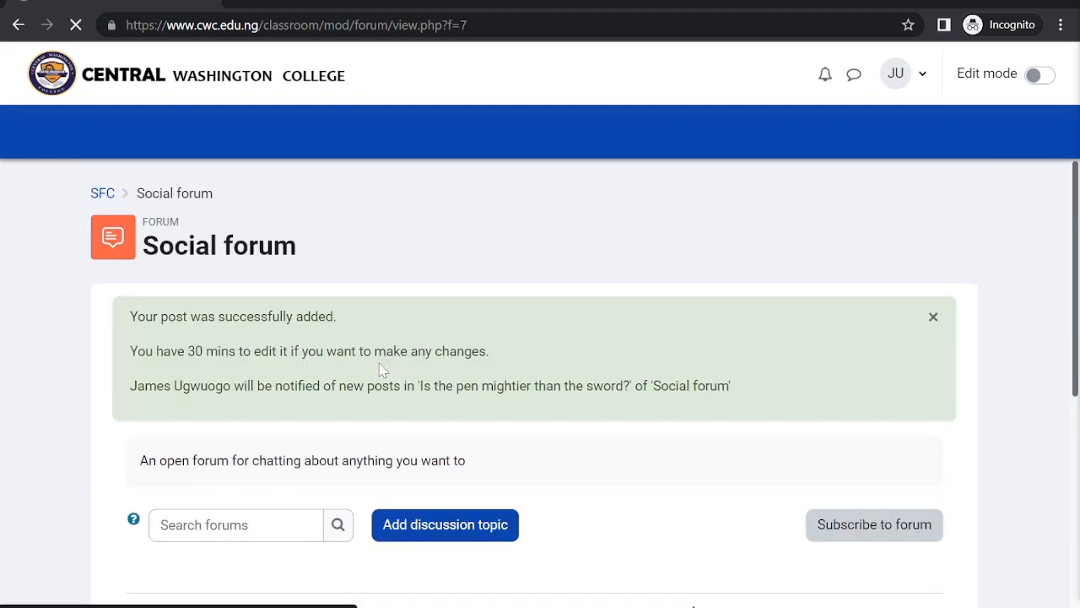
{"action": "scroll", "coordinate": [379, 366], "scroll_direction": "down", "scroll_amount": 4}
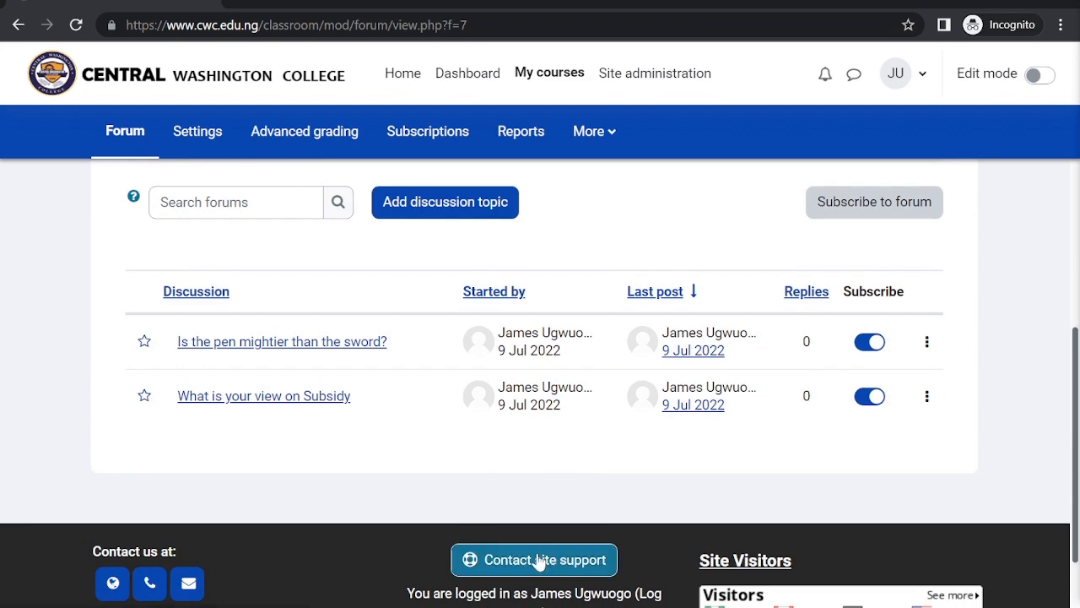
{"action": "scroll", "coordinate": [596, 446], "scroll_direction": "up", "scroll_amount": 4}
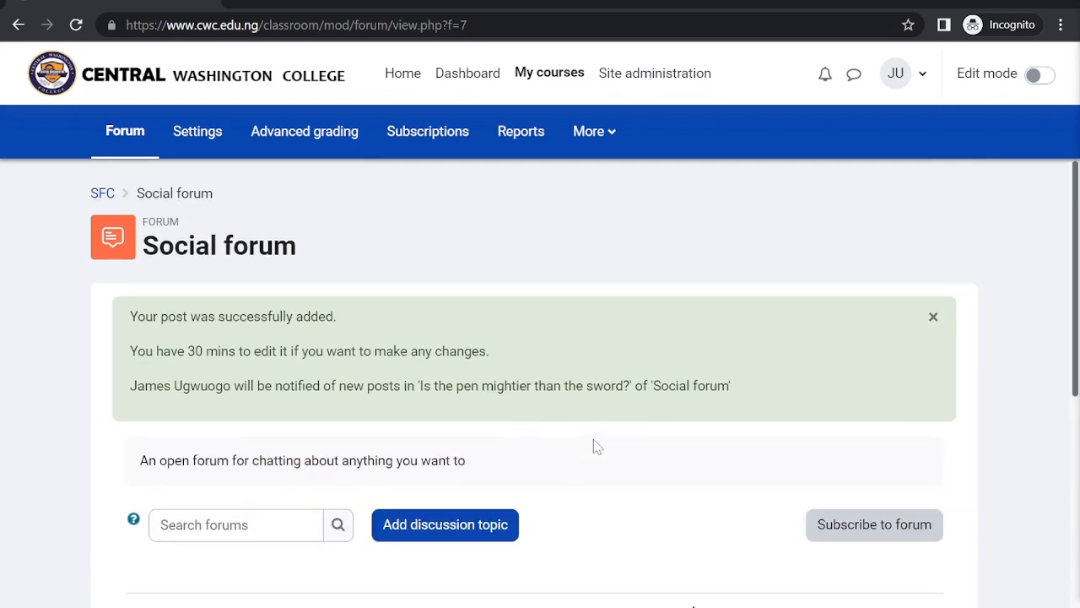
{"action": "scroll", "coordinate": [595, 445], "scroll_direction": "down", "scroll_amount": 1}
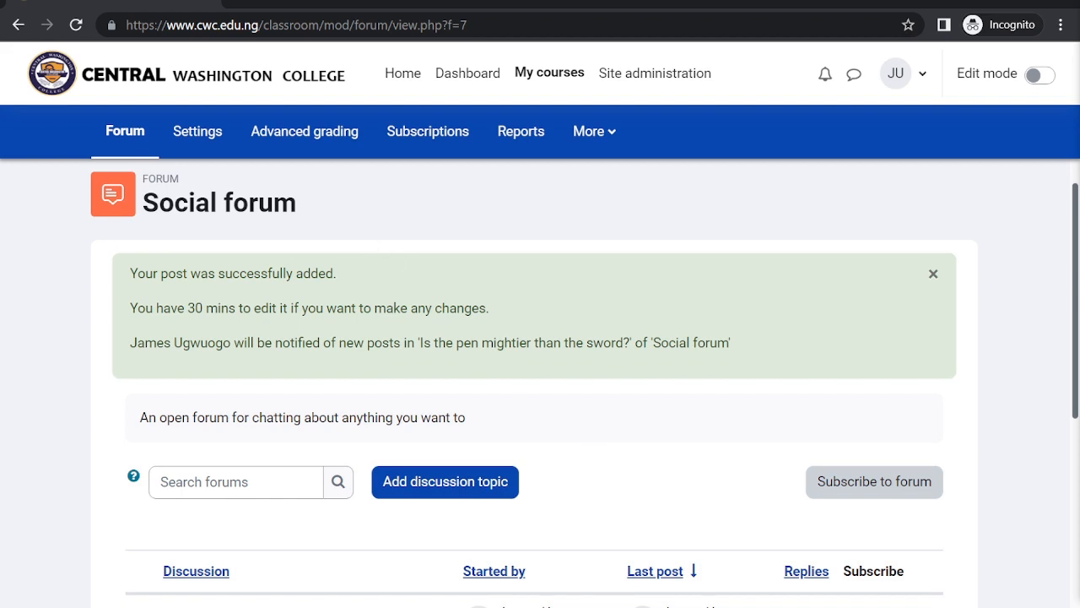
{"action": "scroll", "coordinate": [250, 213], "scroll_direction": "up", "scroll_amount": 1}
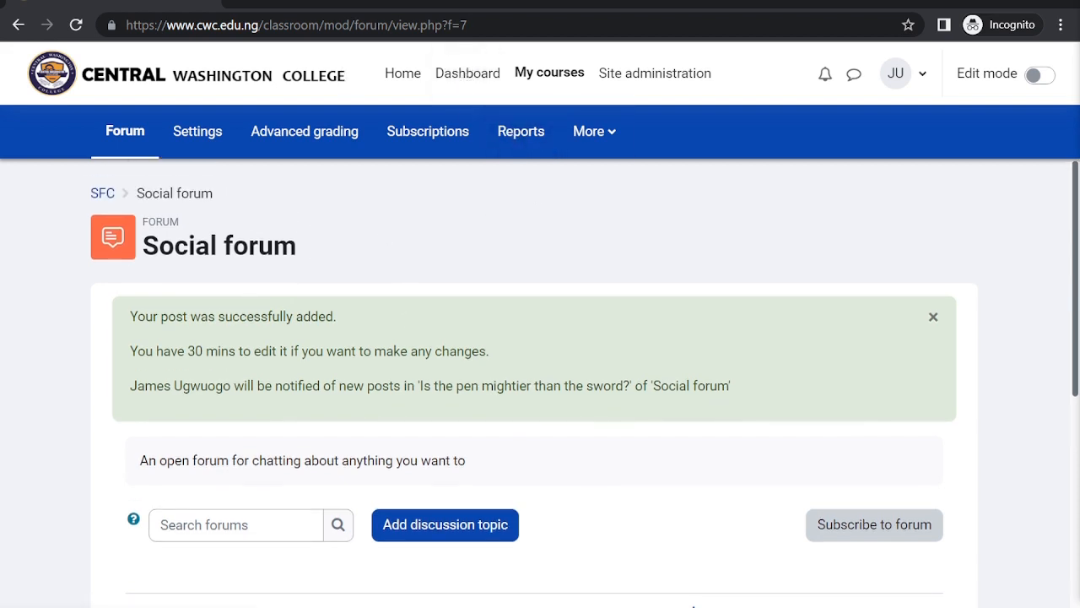
{"action": "left_click", "coordinate": [254, 1]}
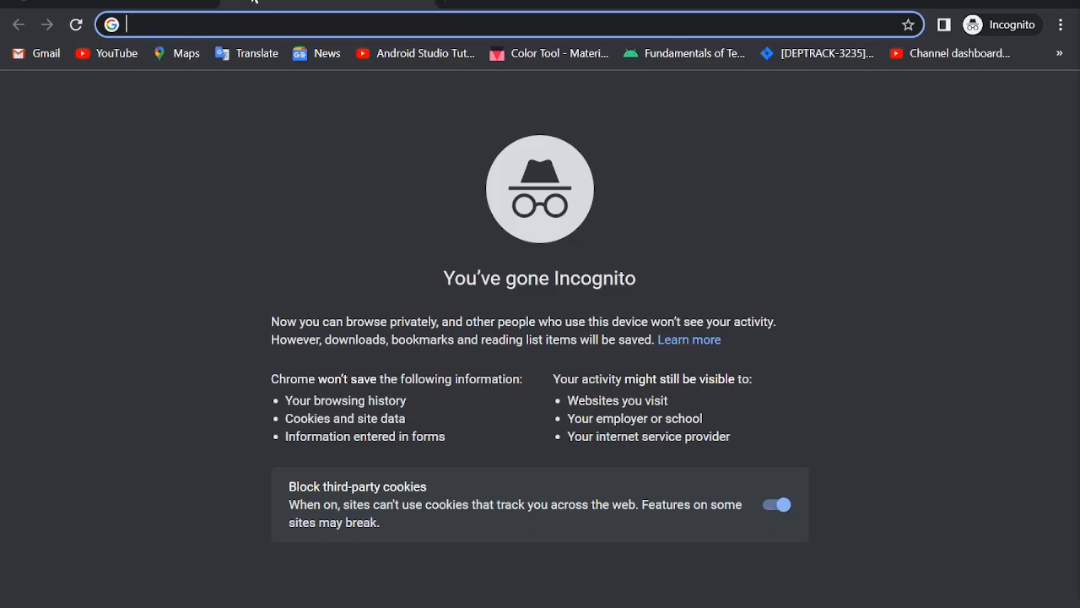
Step: In a new incognito window, go from cwc.edu.ng to Classroom and open My courses
{"action": "key", "text": "ctrl+shift+m"}
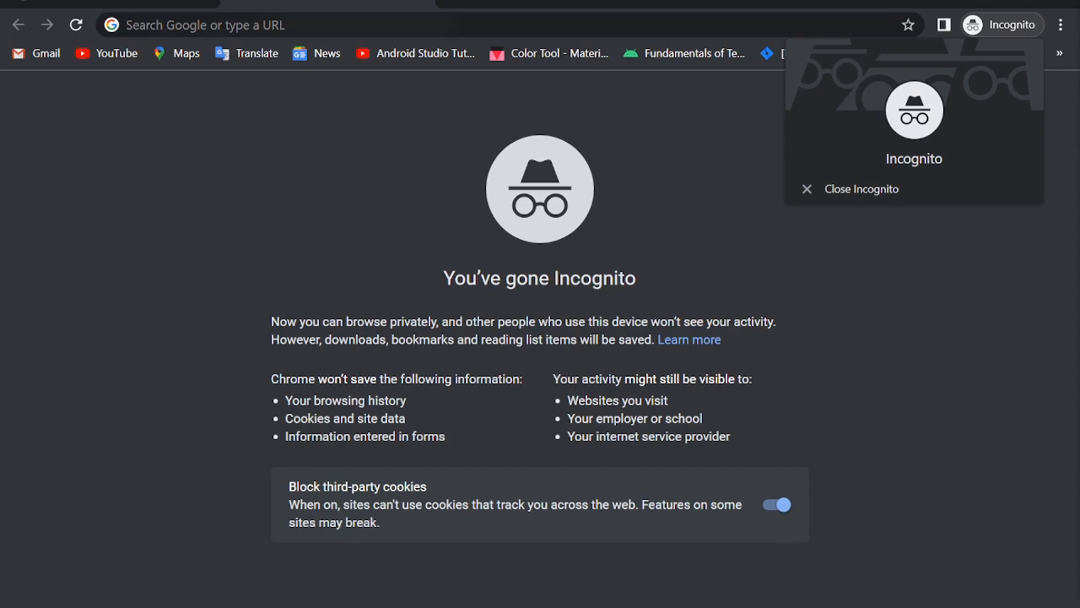
{"action": "key", "text": "ctrl+shift+n"}
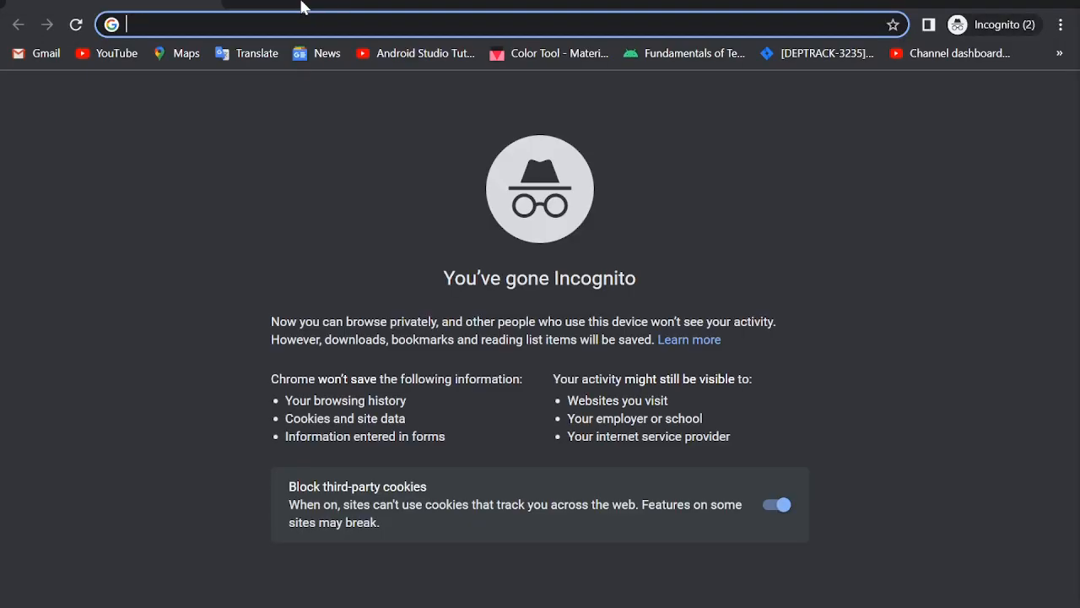
{"action": "type", "text": "cwc.edu.ng"}
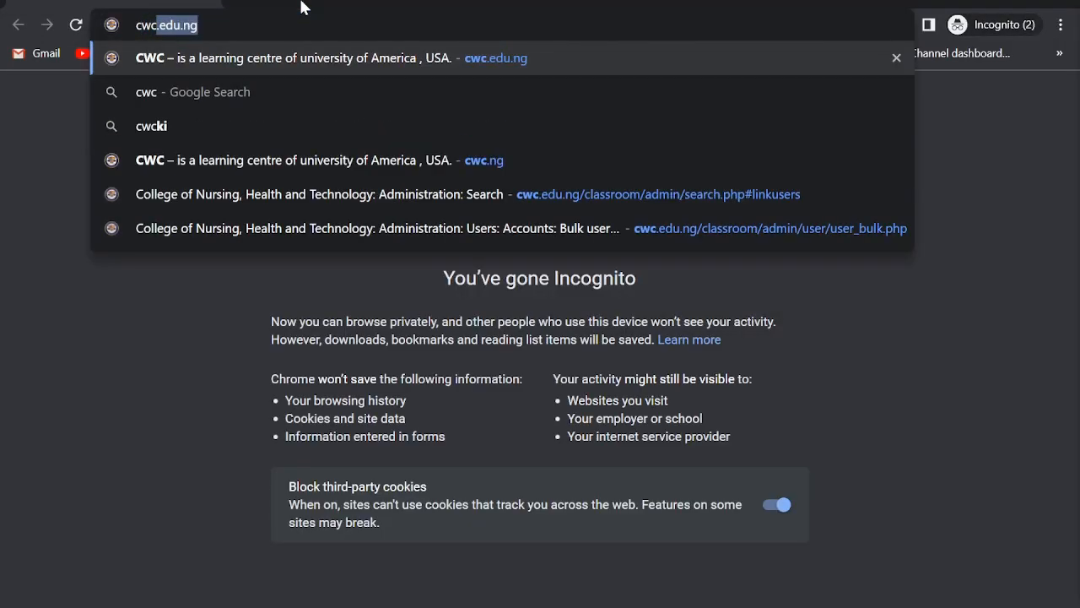
{"action": "key", "text": "Return"}
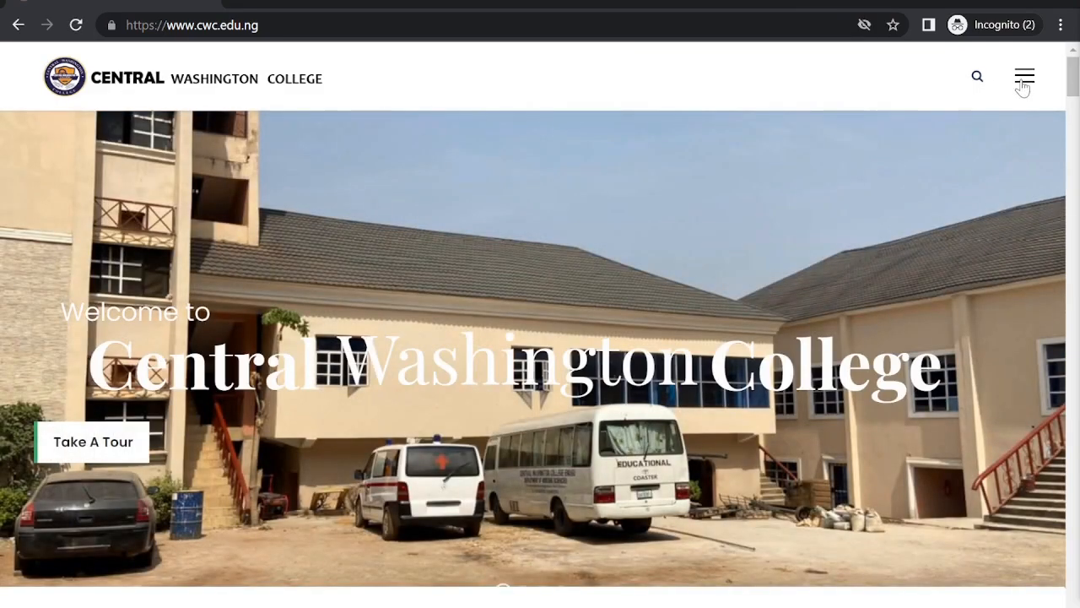
{"action": "left_click", "coordinate": [1023, 88]}
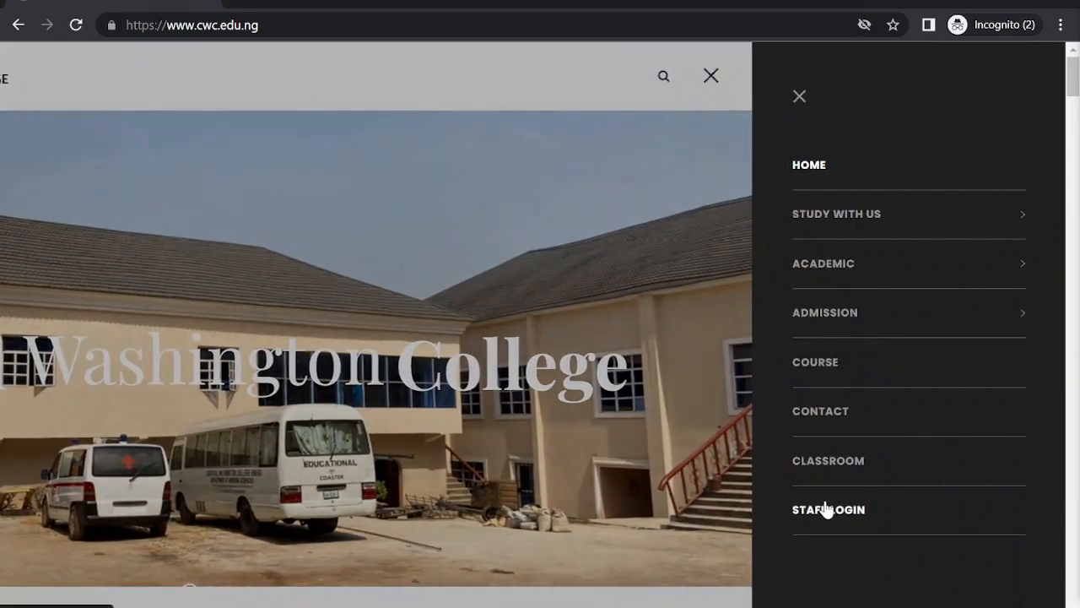
{"action": "left_click", "coordinate": [848, 460]}
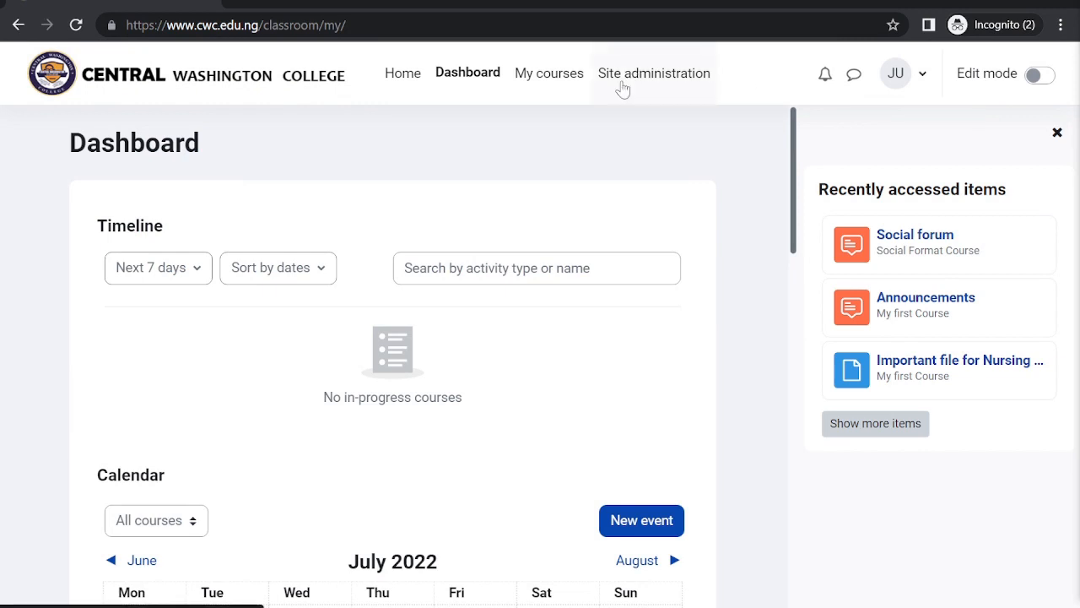
{"action": "left_click", "coordinate": [551, 88]}
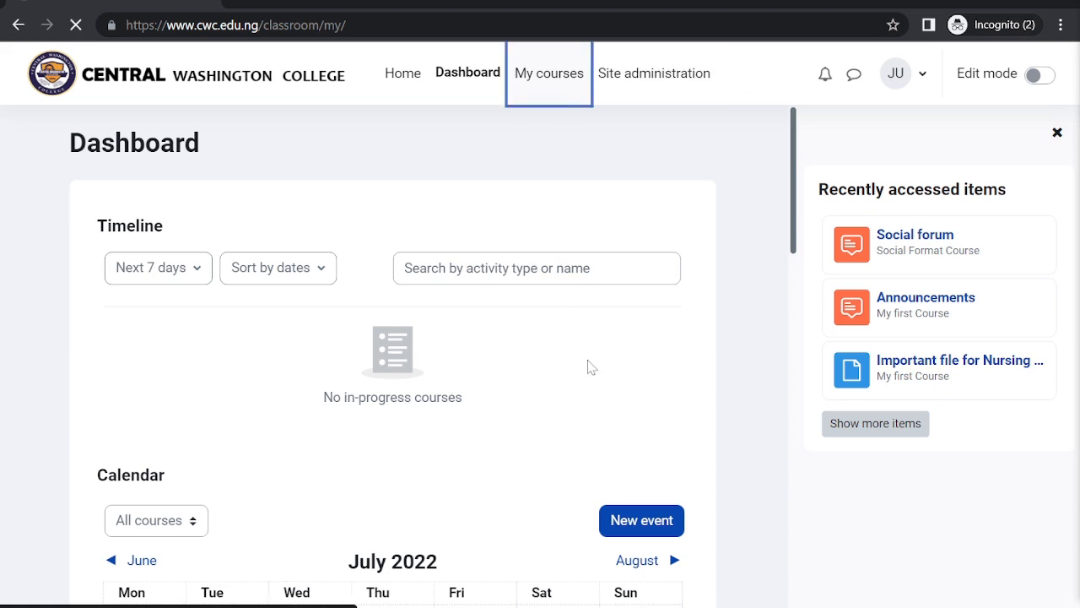
{"action": "scroll", "coordinate": [582, 320], "scroll_direction": "down", "scroll_amount": 2}
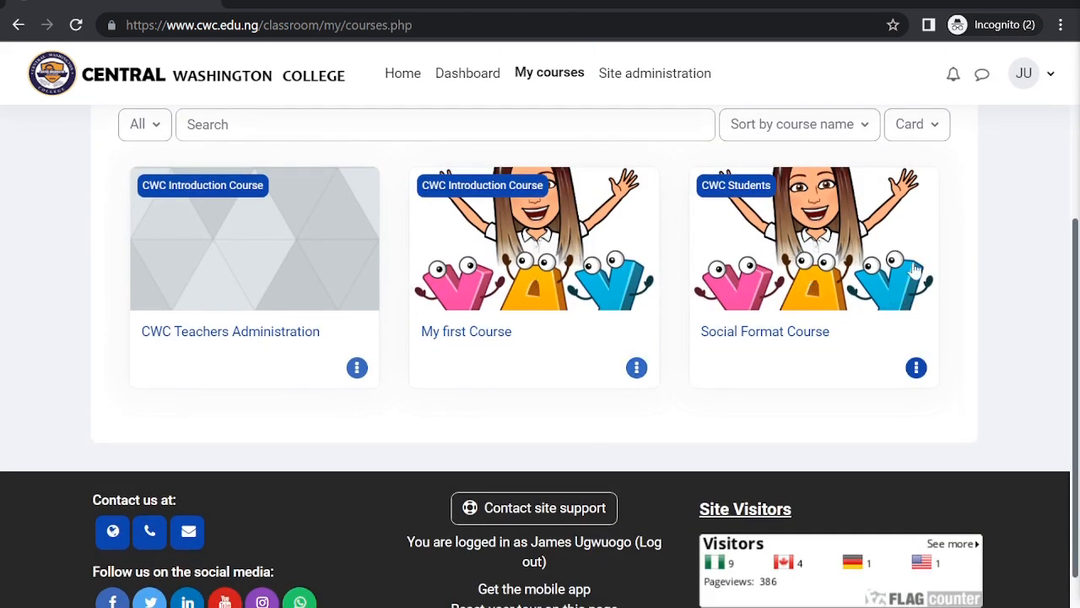
{"action": "left_click", "coordinate": [916, 368]}
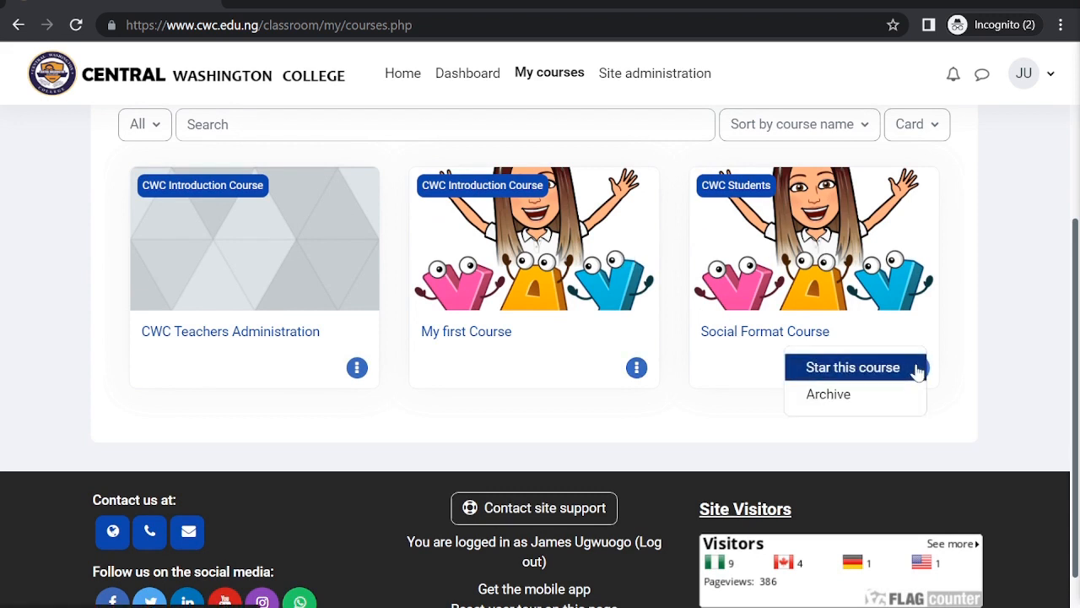
{"action": "left_click", "coordinate": [993, 237]}
{"action": "scroll", "coordinate": [992, 239], "scroll_direction": "up", "scroll_amount": 3}
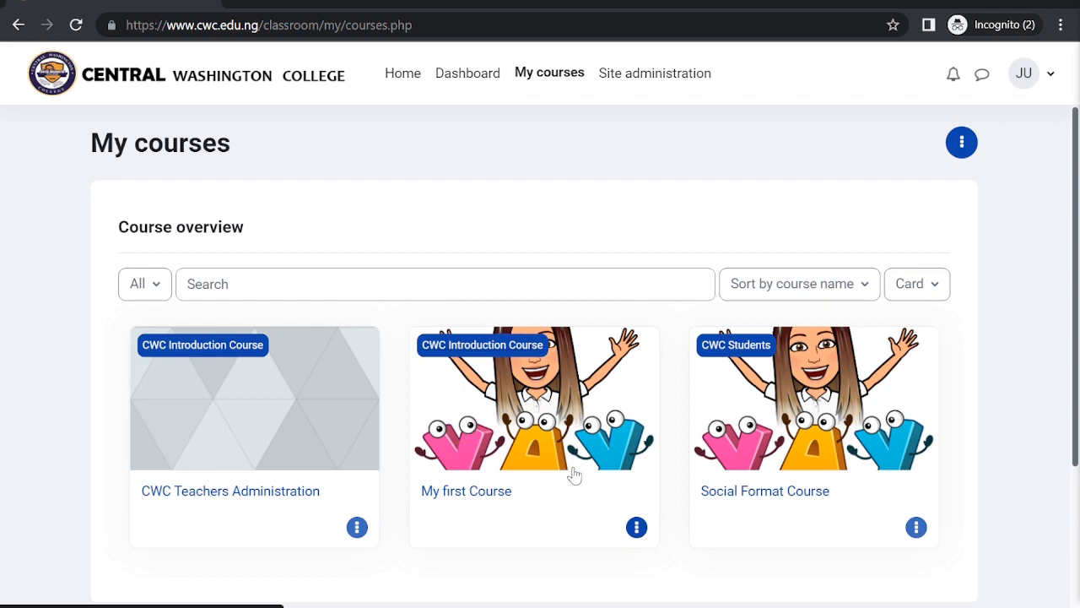
{"action": "left_click", "coordinate": [808, 416]}
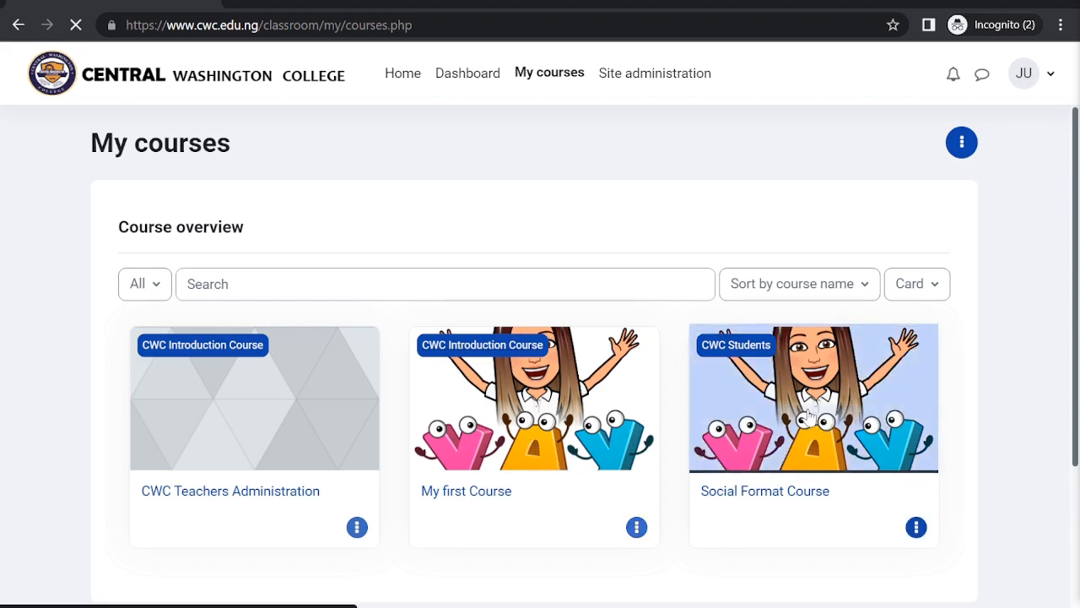
{"action": "scroll", "coordinate": [512, 438], "scroll_direction": "down", "scroll_amount": 3}
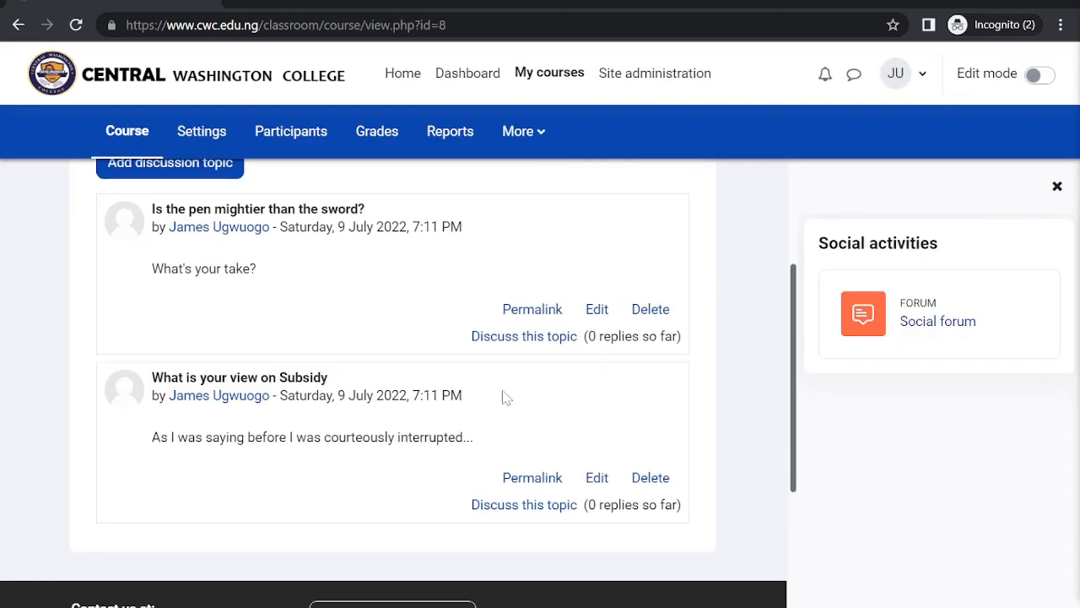
{"action": "scroll", "coordinate": [504, 387], "scroll_direction": "up", "scroll_amount": 2}
{"action": "scroll", "coordinate": [504, 386], "scroll_direction": "up", "scroll_amount": 1}
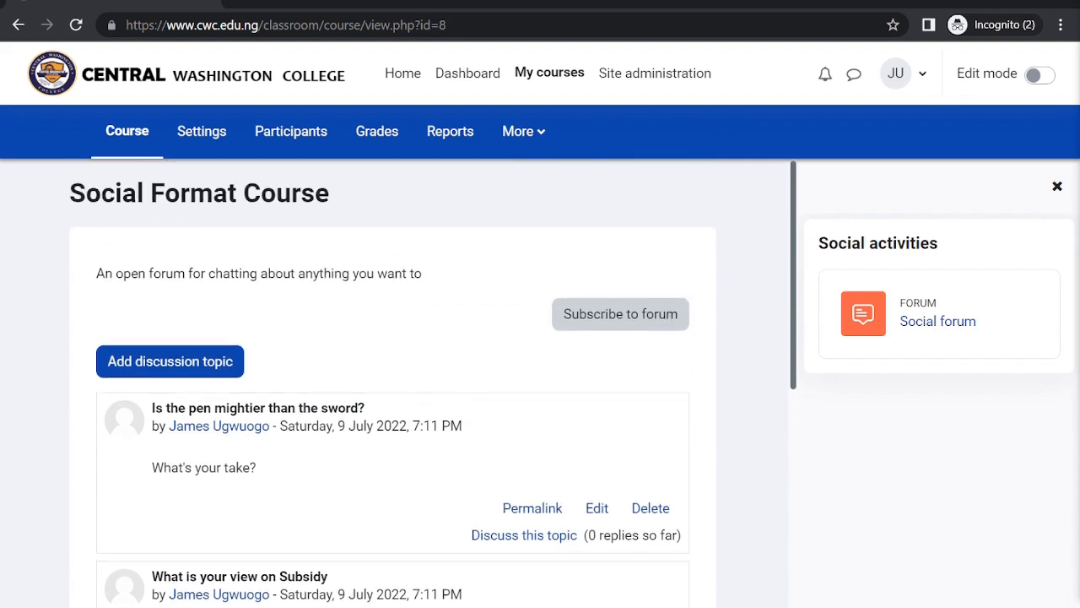
{"action": "left_click", "coordinate": [548, 74]}
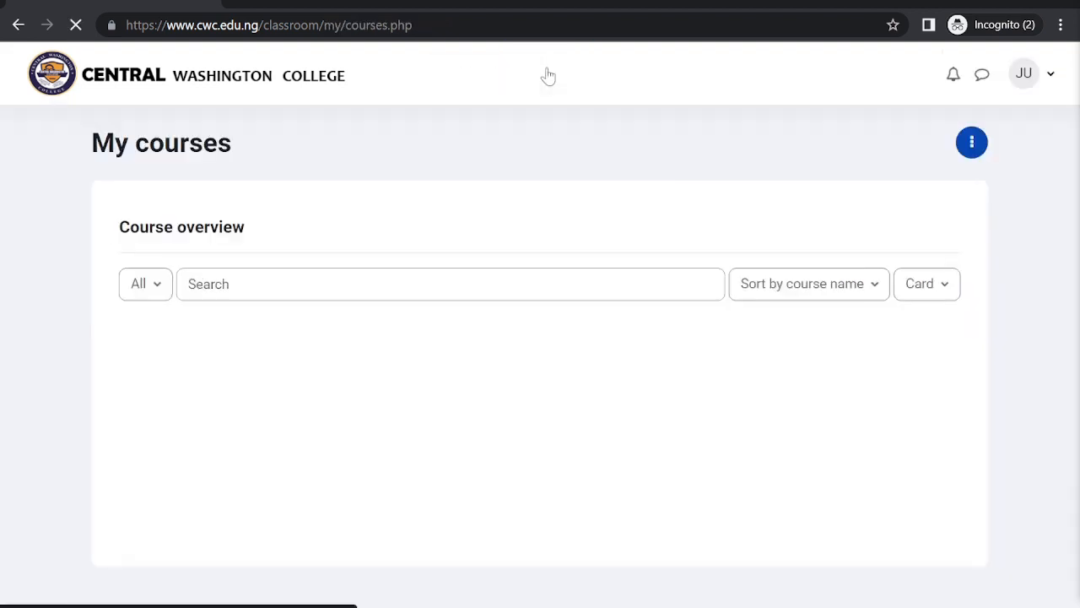
{"action": "left_click", "coordinate": [566, 423]}
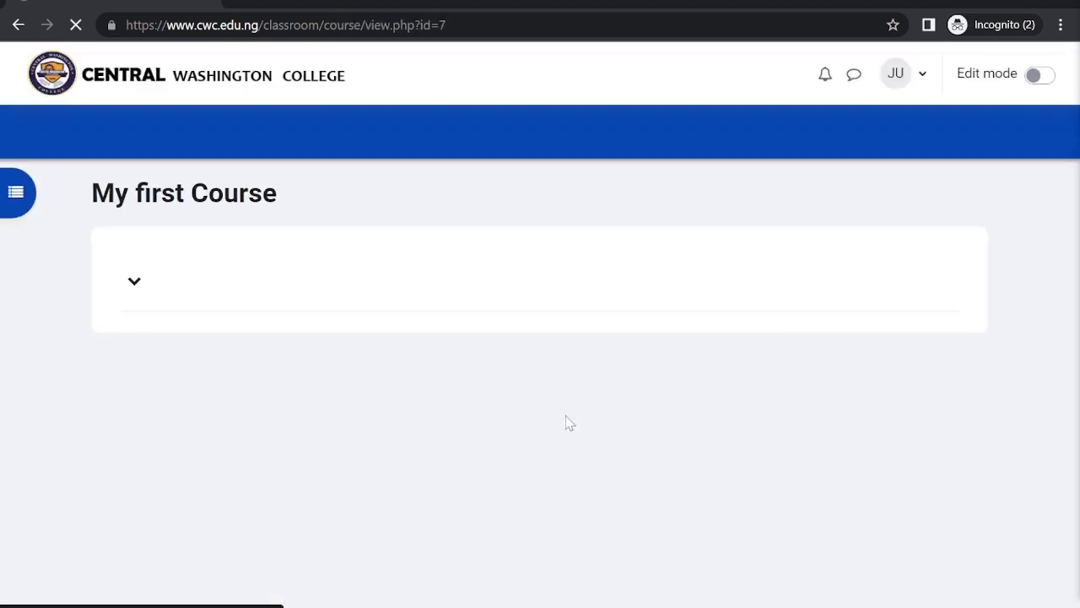
{"action": "scroll", "coordinate": [567, 422], "scroll_direction": "down", "scroll_amount": 5}
{"action": "scroll", "coordinate": [568, 423], "scroll_direction": "down", "scroll_amount": 4}
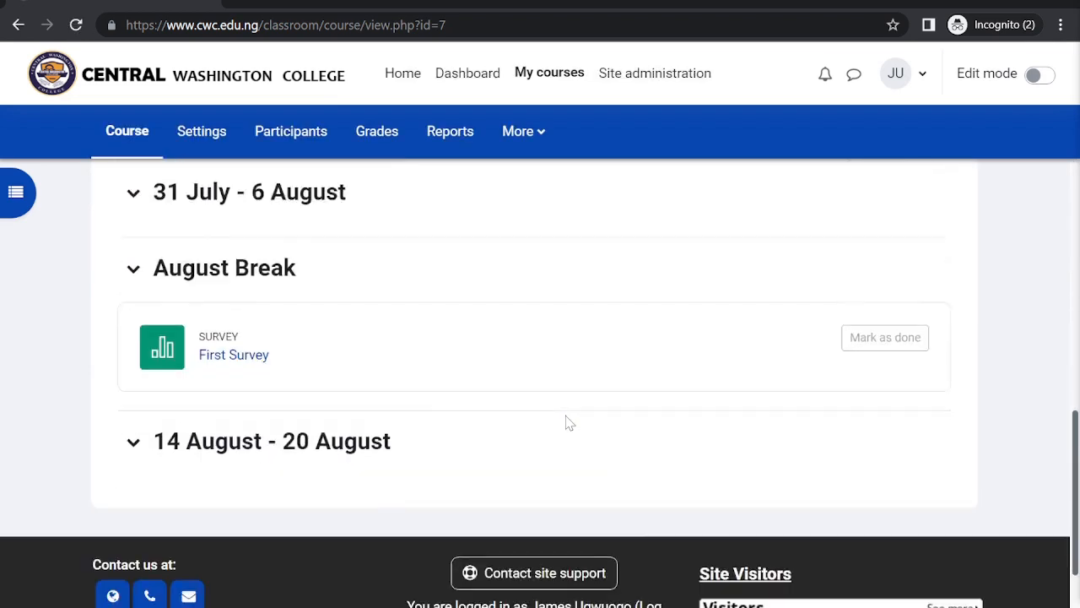
{"action": "scroll", "coordinate": [427, 276], "scroll_direction": "up", "scroll_amount": 10}
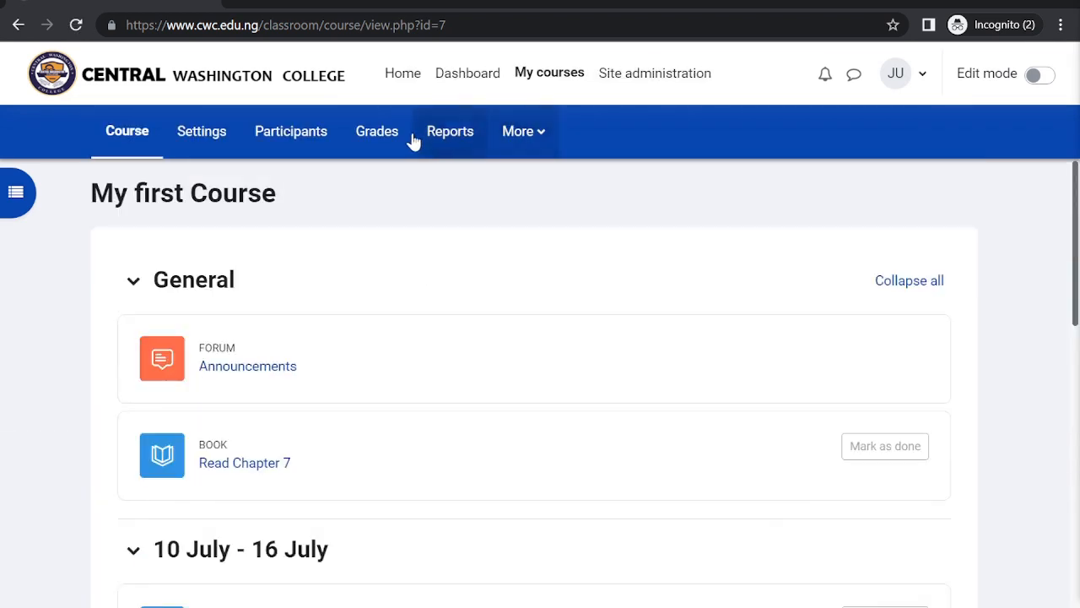
{"action": "left_click", "coordinate": [525, 80]}
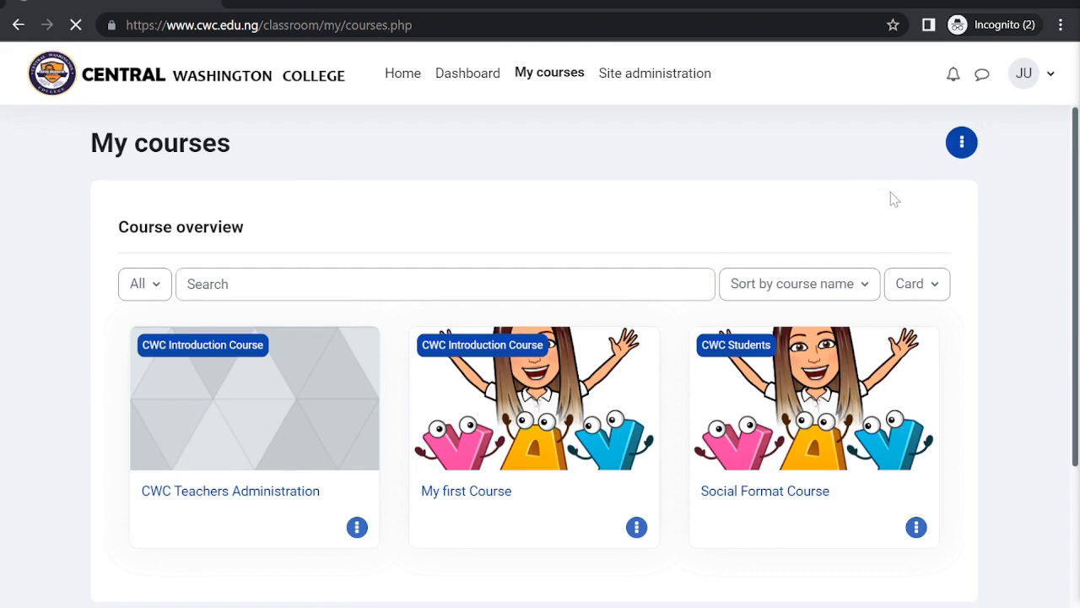
{"action": "scroll", "coordinate": [890, 192], "scroll_direction": "down", "scroll_amount": 2}
{"action": "scroll", "coordinate": [890, 192], "scroll_direction": "up", "scroll_amount": 2}
Step: Open My first Course with editing on and show its More menu of additional pages
{"action": "left_click", "coordinate": [625, 363]}
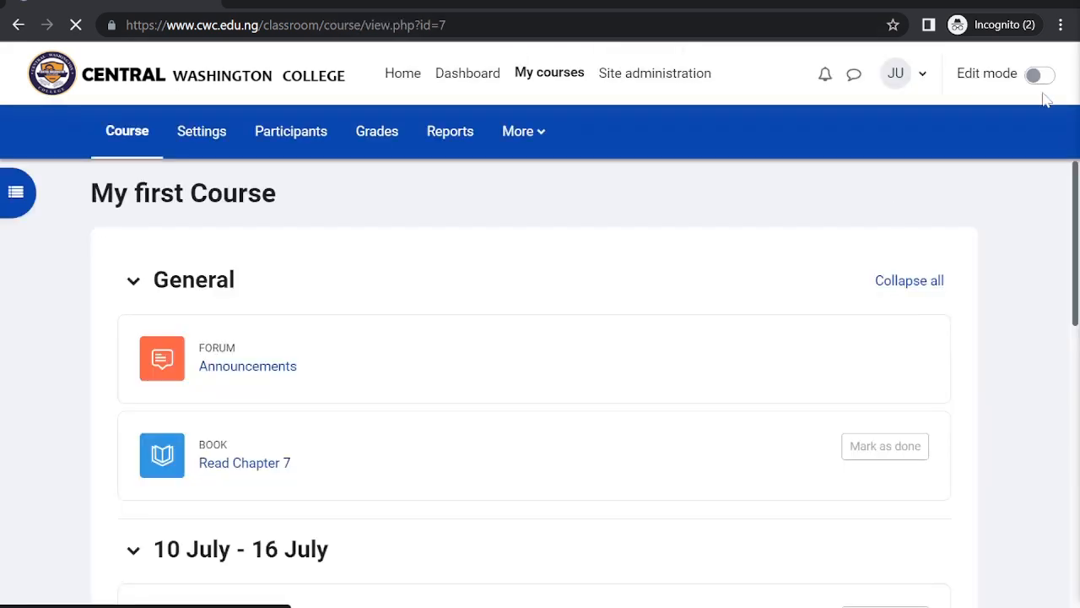
{"action": "left_click", "coordinate": [1037, 77]}
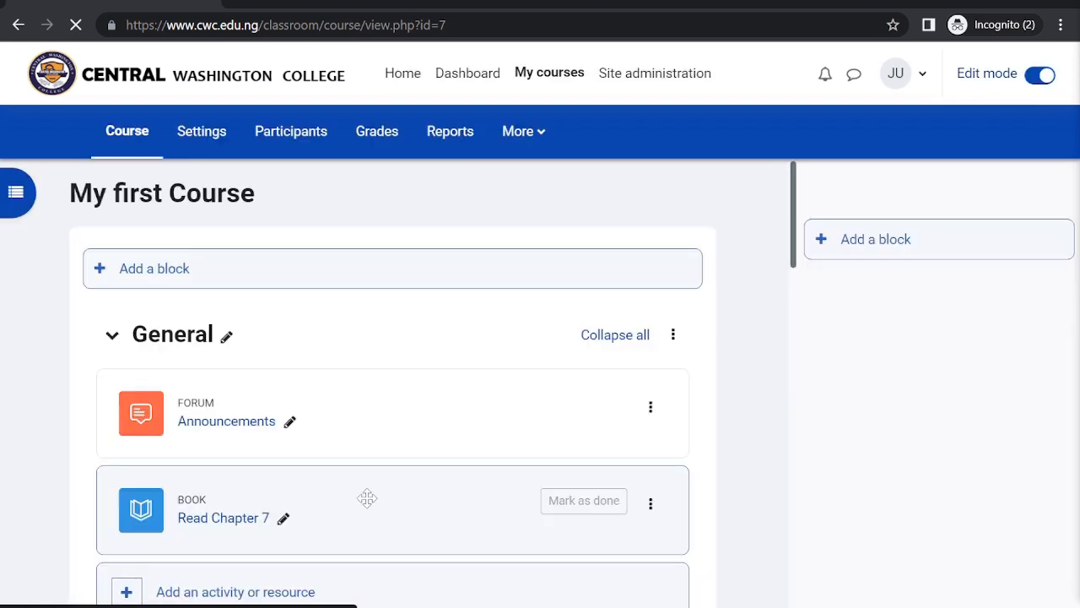
{"action": "scroll", "coordinate": [366, 497], "scroll_direction": "down", "scroll_amount": 3}
{"action": "scroll", "coordinate": [367, 497], "scroll_direction": "down", "scroll_amount": 5}
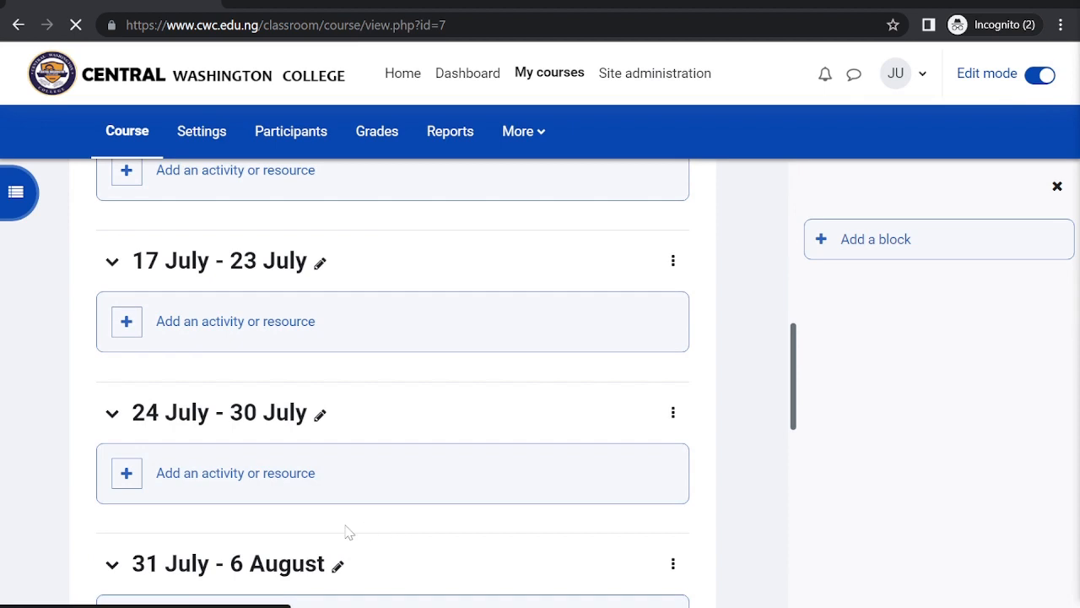
{"action": "scroll", "coordinate": [345, 531], "scroll_direction": "down", "scroll_amount": 4}
{"action": "scroll", "coordinate": [346, 531], "scroll_direction": "up", "scroll_amount": 12}
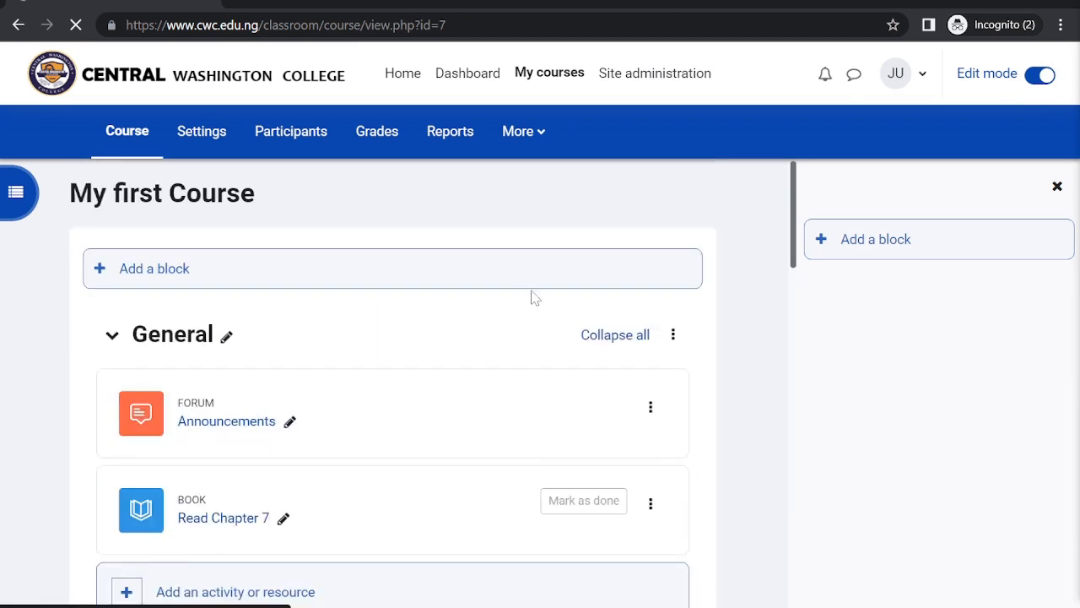
{"action": "left_click", "coordinate": [543, 147]}
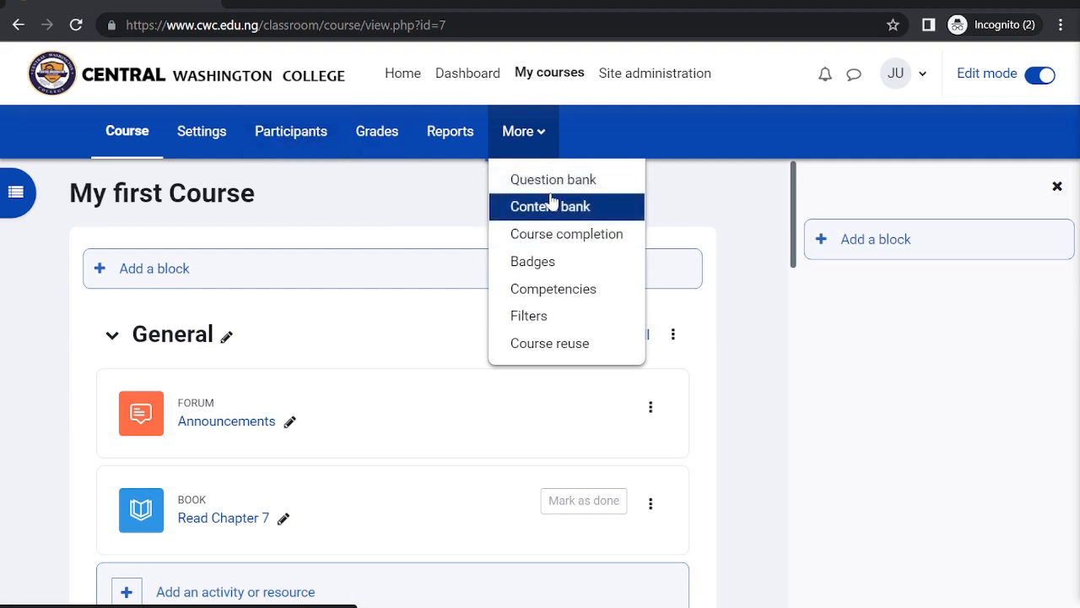
Step: Enrol two users as Students through Participants, then return to My courses
{"action": "left_click", "coordinate": [291, 133]}
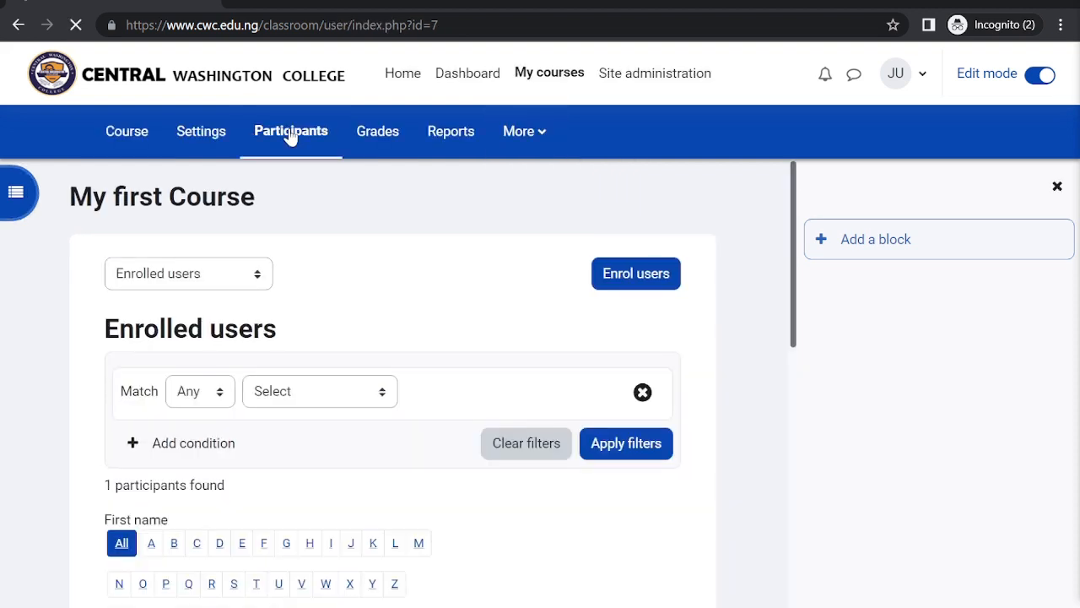
{"action": "scroll", "coordinate": [442, 559], "scroll_direction": "down", "scroll_amount": 5}
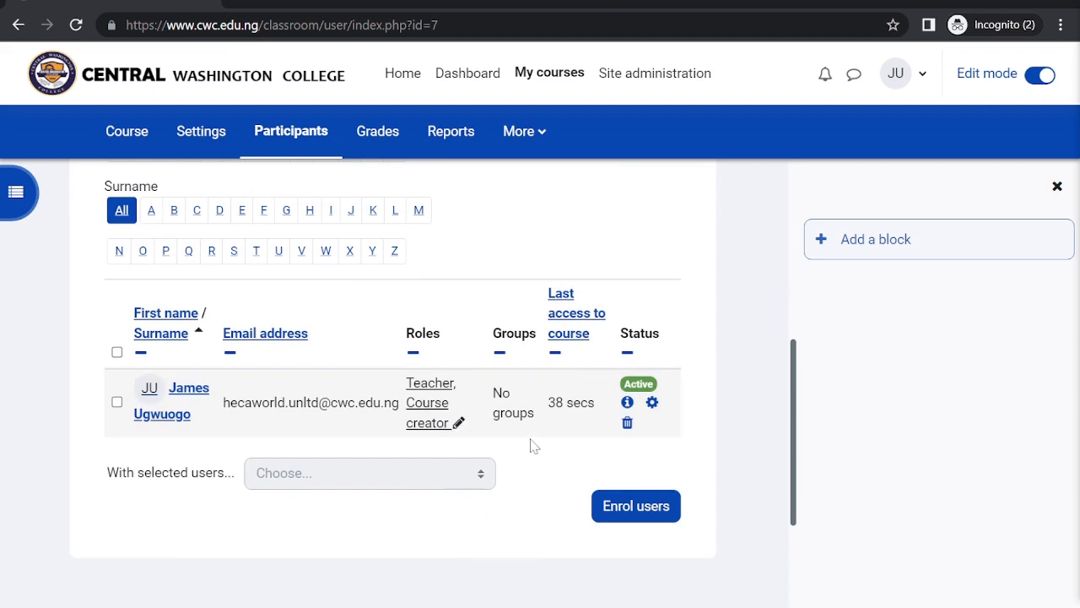
{"action": "left_click", "coordinate": [608, 514]}
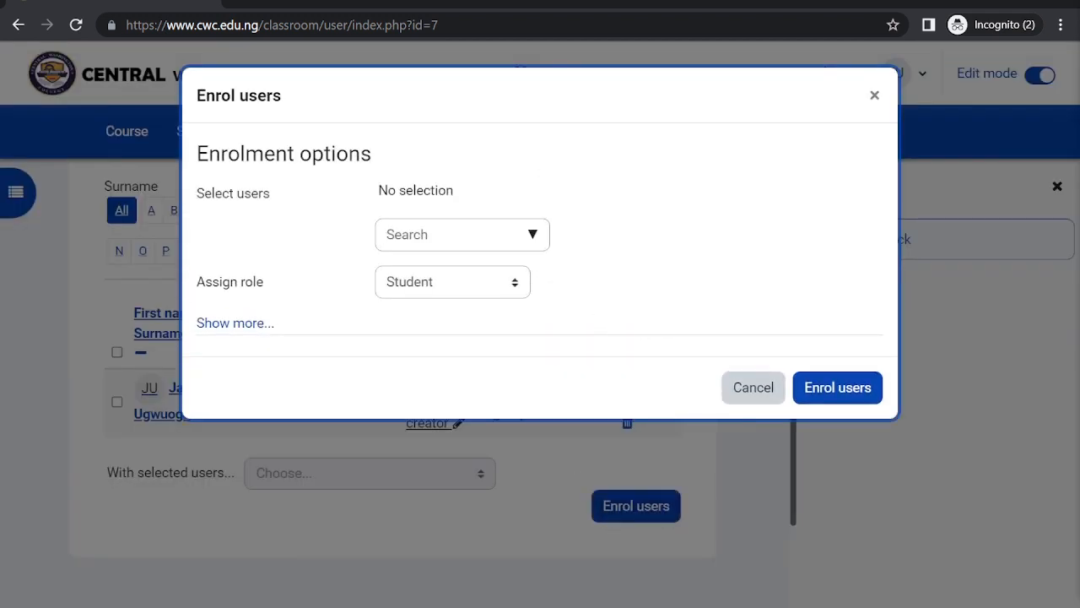
{"action": "left_click", "coordinate": [532, 235]}
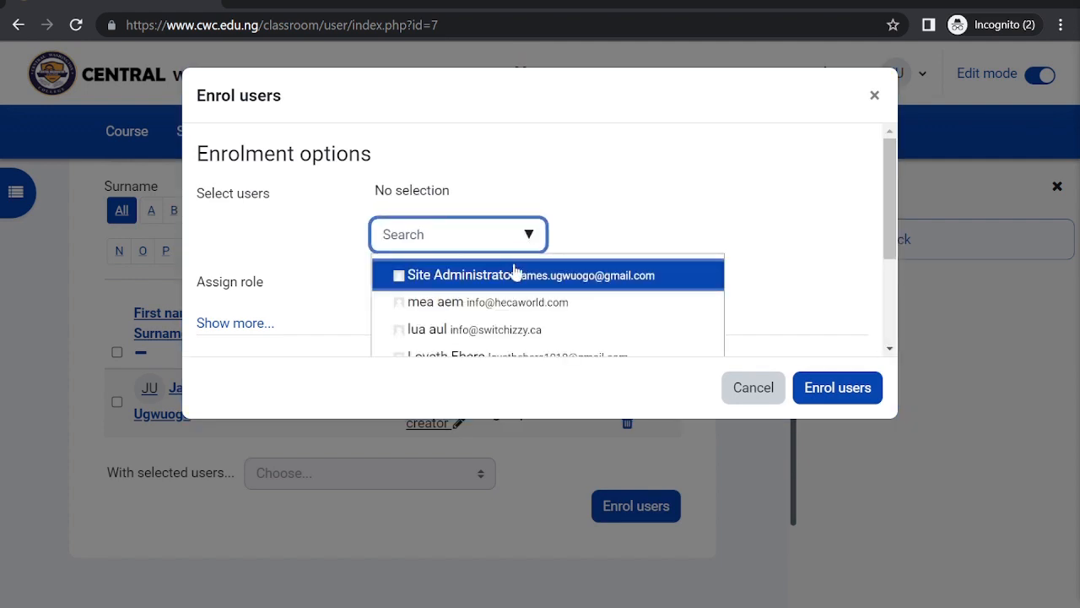
{"action": "left_click", "coordinate": [480, 303]}
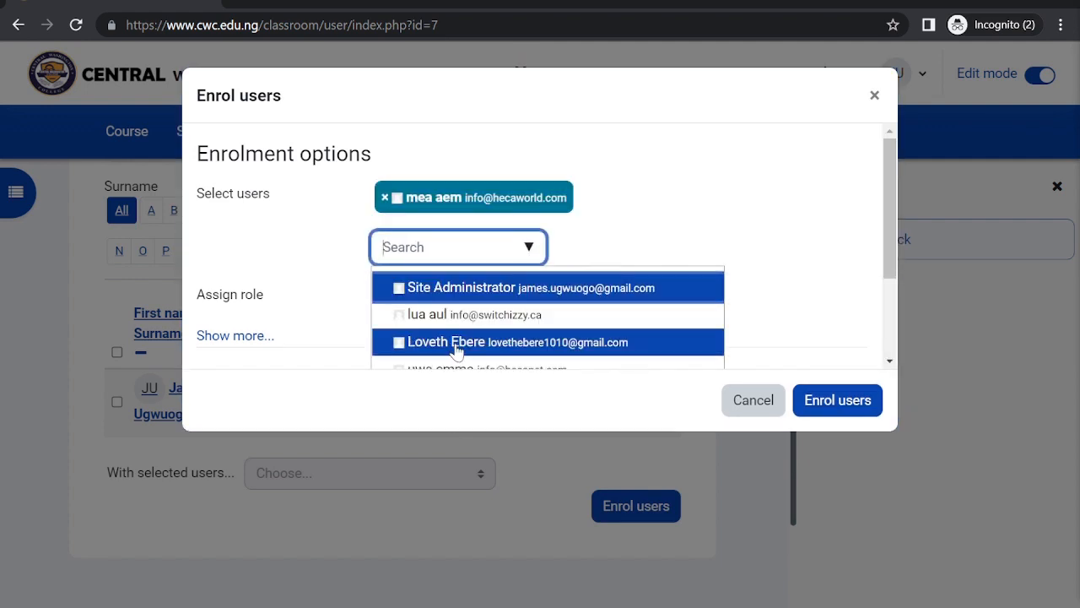
{"action": "left_click", "coordinate": [458, 345]}
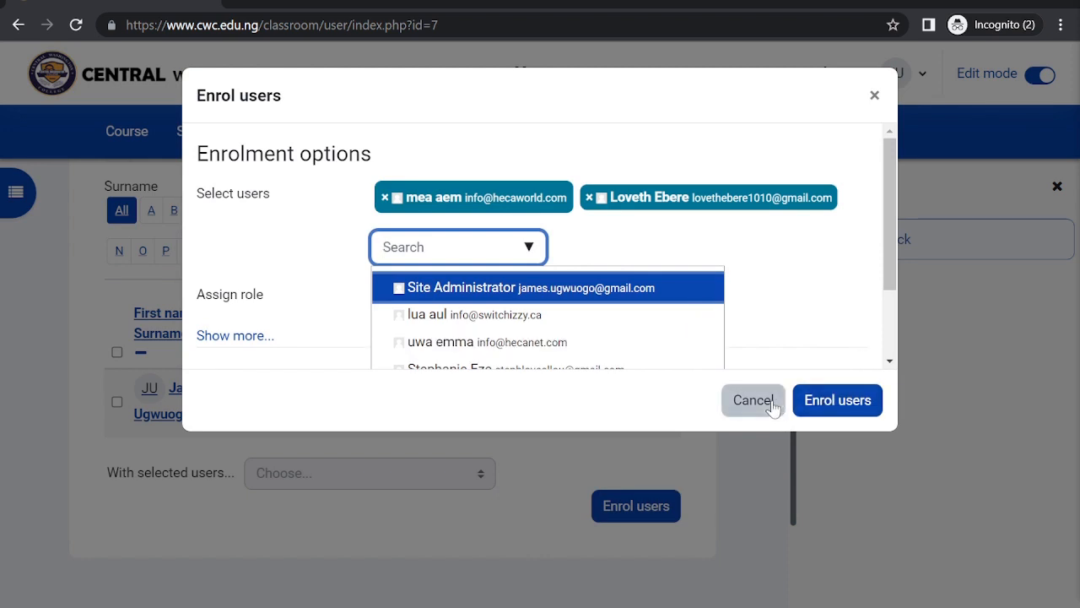
{"action": "left_click", "coordinate": [809, 404]}
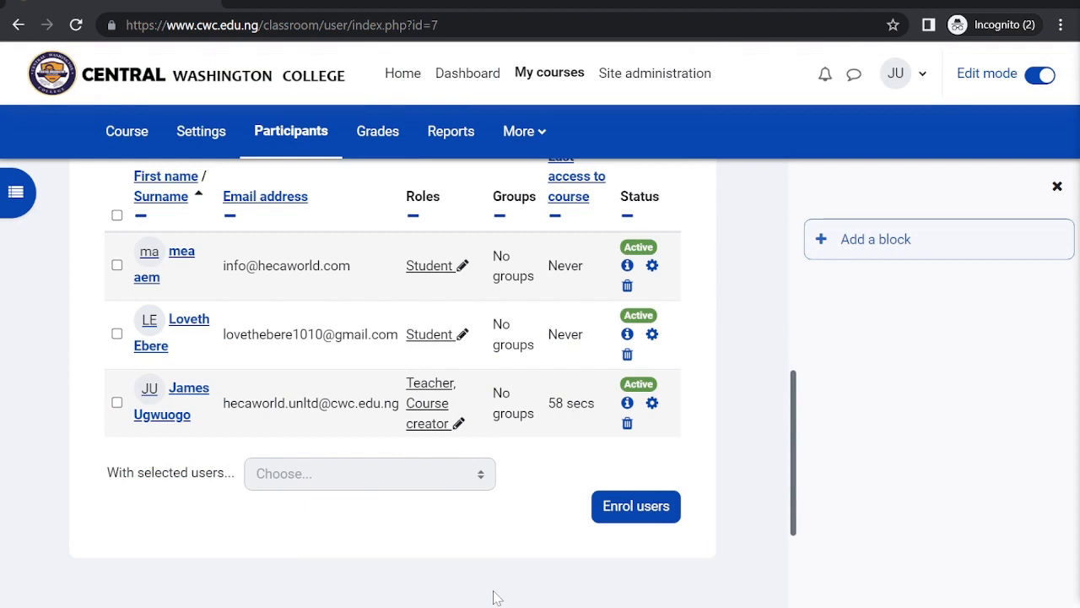
{"action": "scroll", "coordinate": [540, 329], "scroll_direction": "up", "scroll_amount": 6}
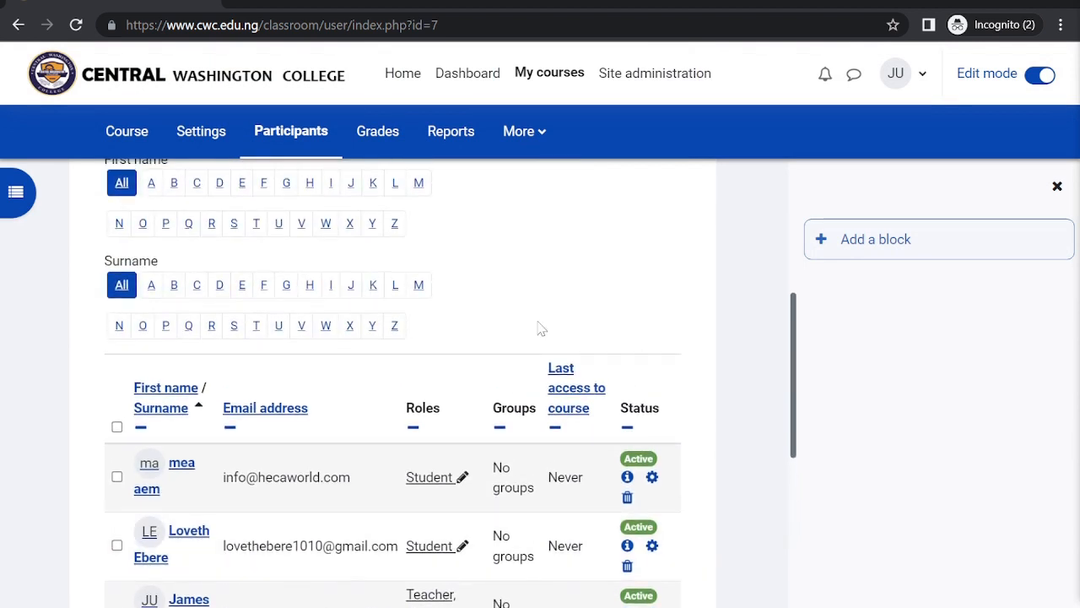
{"action": "left_click", "coordinate": [551, 73]}
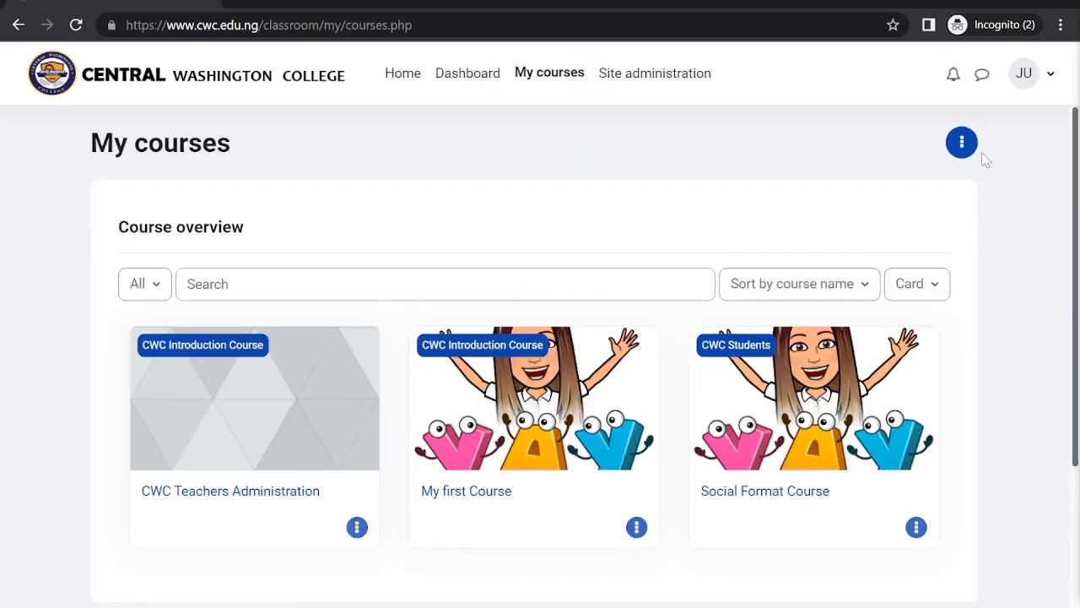
Step: Log out of Moodle and scroll through the public front page
{"action": "left_click", "coordinate": [1052, 73]}
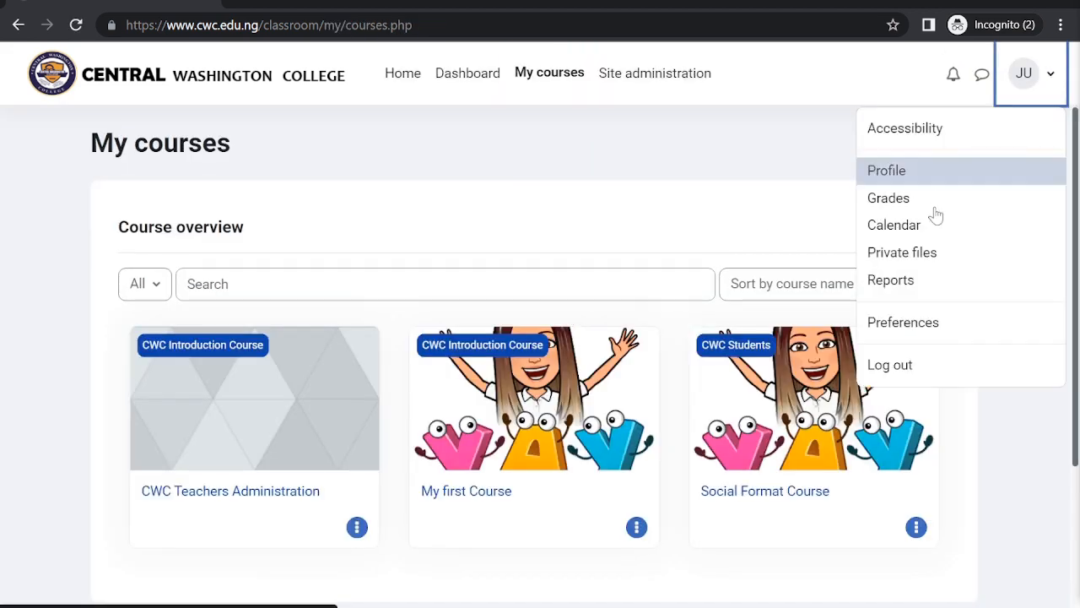
{"action": "left_click", "coordinate": [915, 365]}
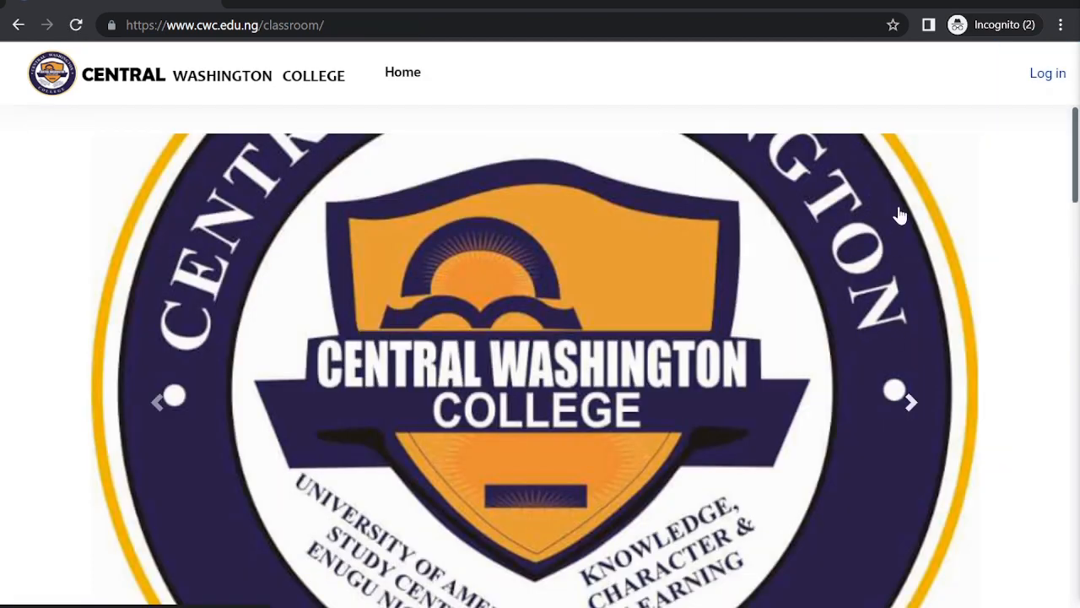
{"action": "scroll", "coordinate": [726, 160], "scroll_direction": "down", "scroll_amount": 12}
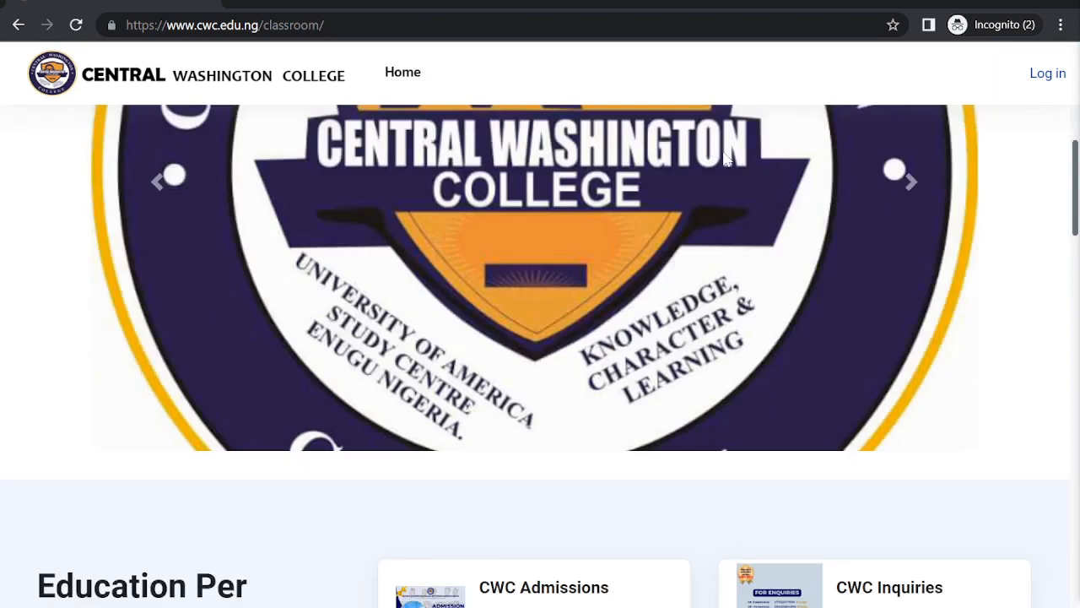
{"action": "scroll", "coordinate": [725, 160], "scroll_direction": "down", "scroll_amount": 3}
{"action": "scroll", "coordinate": [725, 161], "scroll_direction": "up", "scroll_amount": 1}
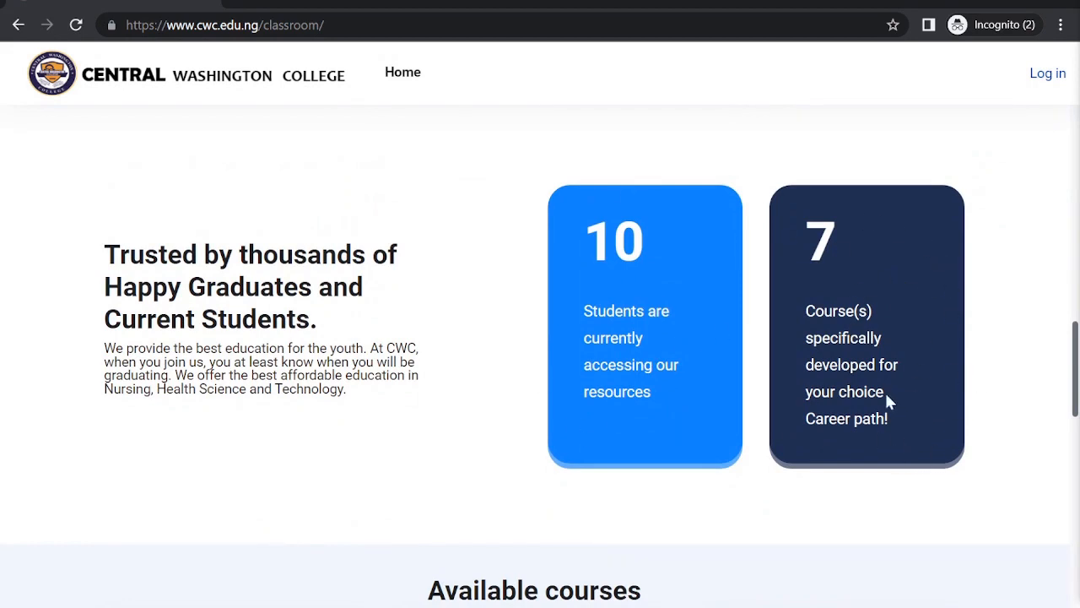
{"action": "scroll", "coordinate": [827, 454], "scroll_direction": "down", "scroll_amount": 7}
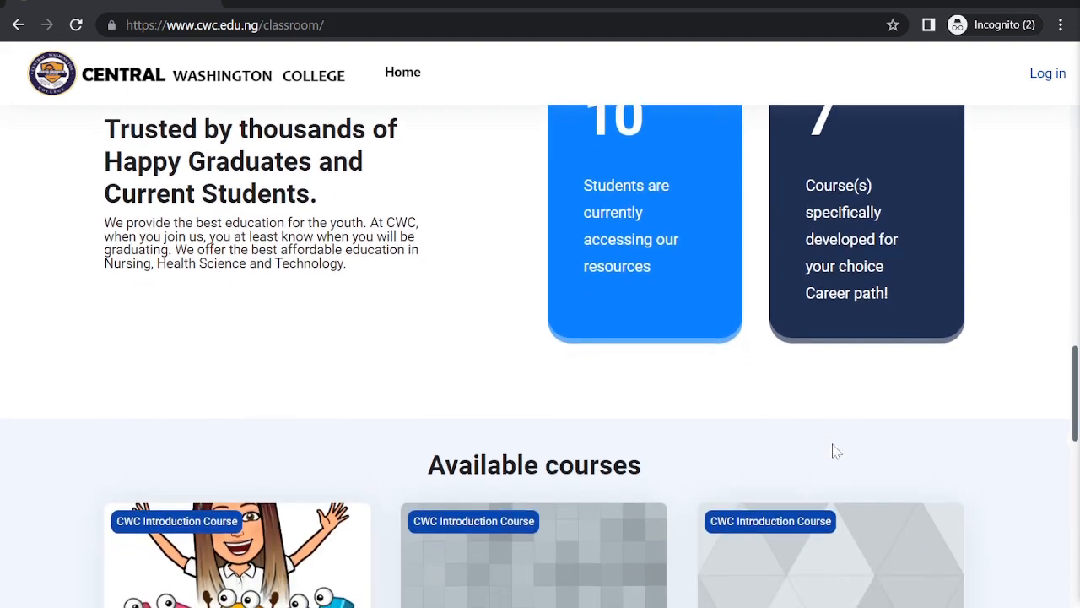
{"action": "scroll", "coordinate": [833, 454], "scroll_direction": "down", "scroll_amount": 3}
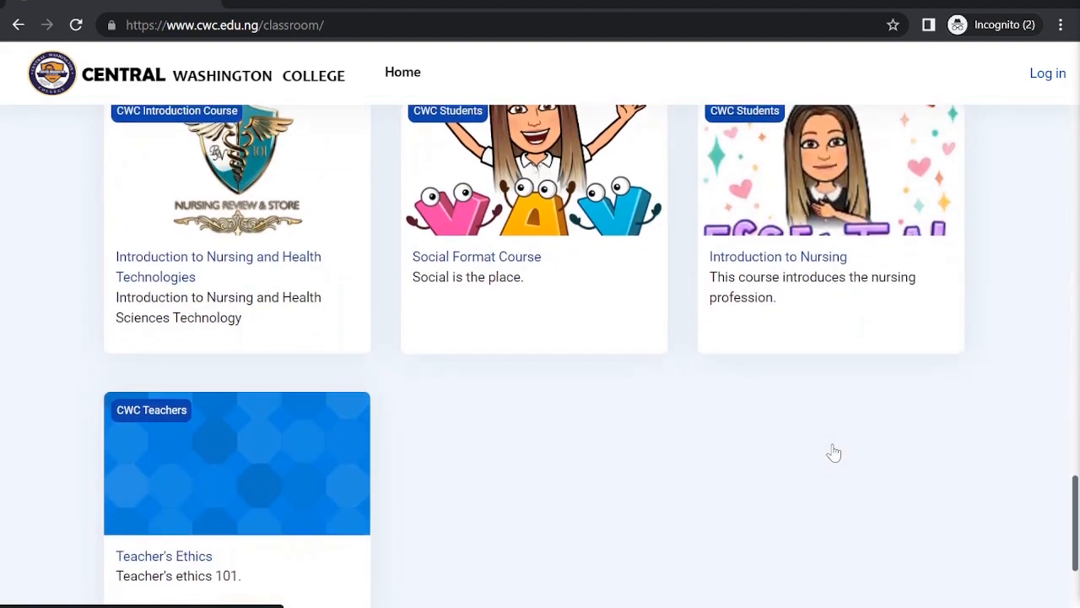
{"action": "scroll", "coordinate": [833, 451], "scroll_direction": "up", "scroll_amount": 5}
Step: Check Available courses lists Teacher's Ethics and Introduction to Nursing, then bring up the login form
{"action": "scroll", "coordinate": [833, 451], "scroll_direction": "down", "scroll_amount": 5}
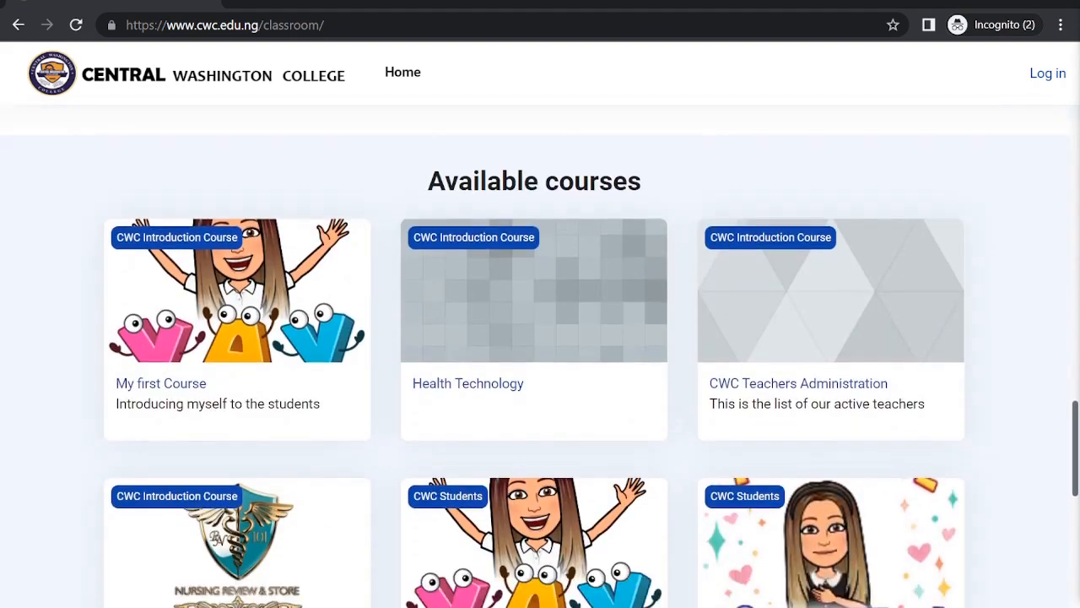
{"action": "scroll", "coordinate": [832, 447], "scroll_direction": "down", "scroll_amount": 2}
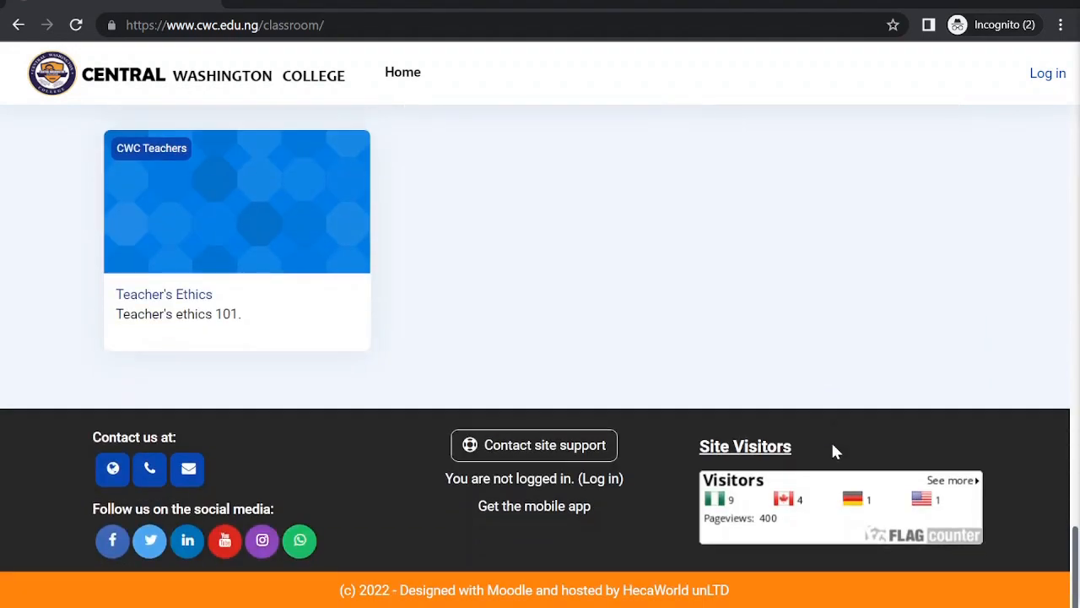
{"action": "scroll", "coordinate": [832, 447], "scroll_direction": "up", "scroll_amount": 6}
{"action": "scroll", "coordinate": [834, 451], "scroll_direction": "up", "scroll_amount": 3}
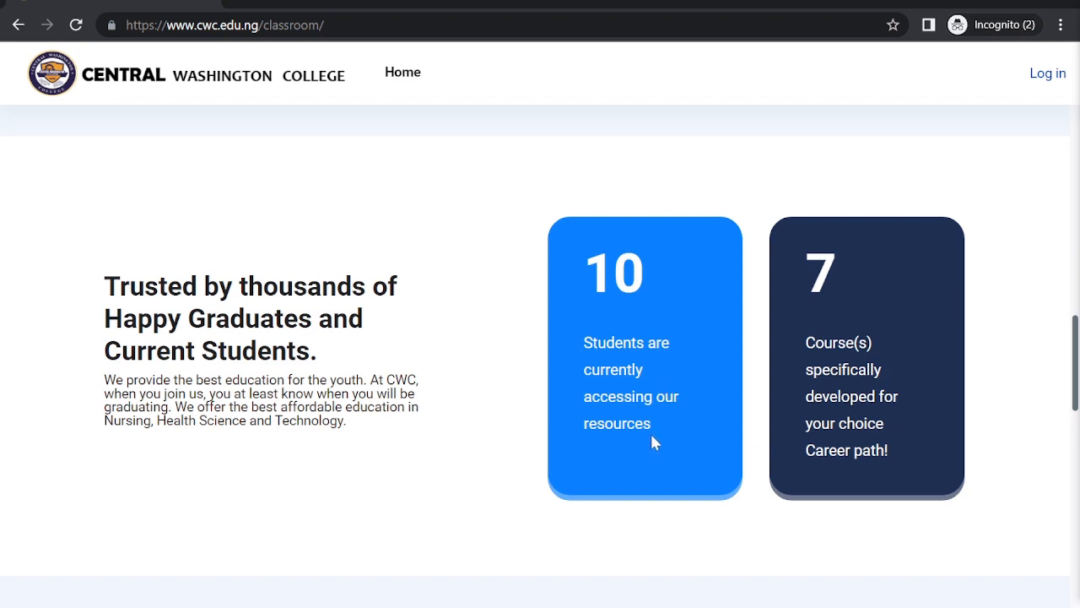
{"action": "scroll", "coordinate": [650, 419], "scroll_direction": "down", "scroll_amount": 15}
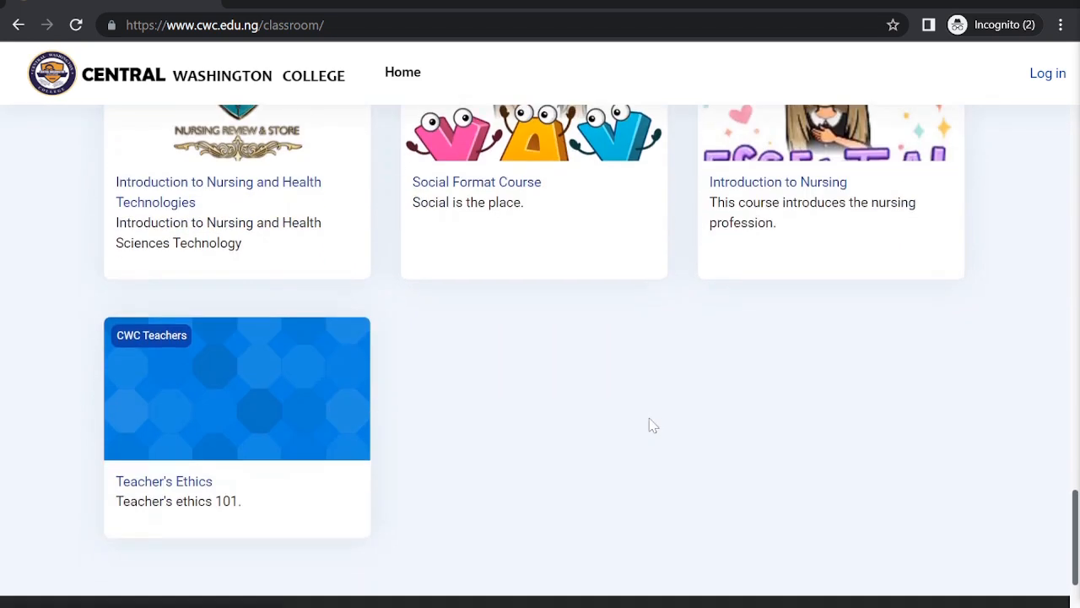
{"action": "scroll", "coordinate": [649, 424], "scroll_direction": "up", "scroll_amount": 3}
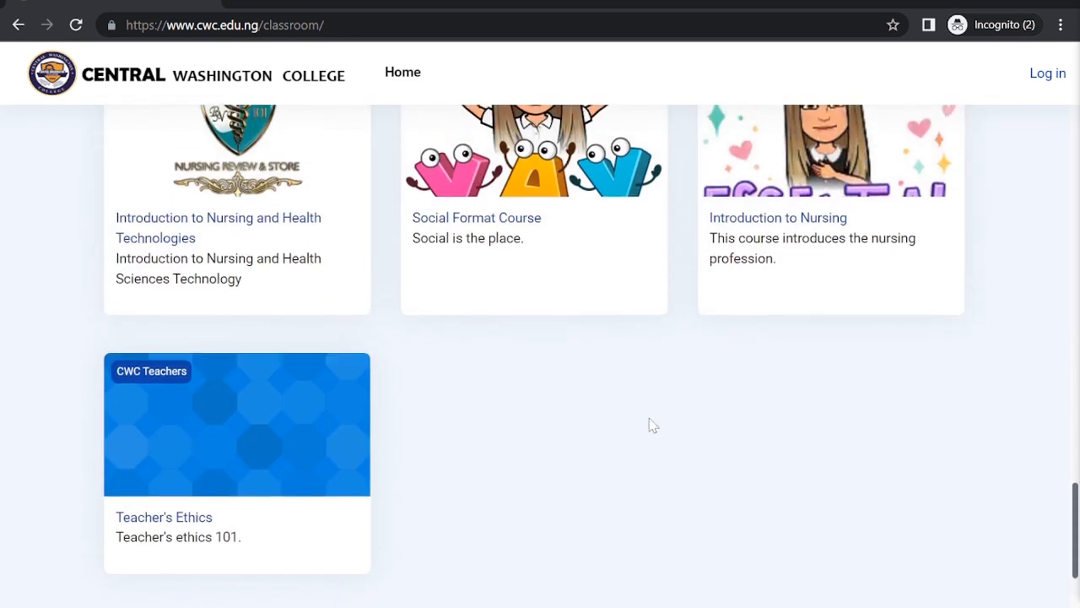
{"action": "scroll", "coordinate": [650, 425], "scroll_direction": "down", "scroll_amount": 3}
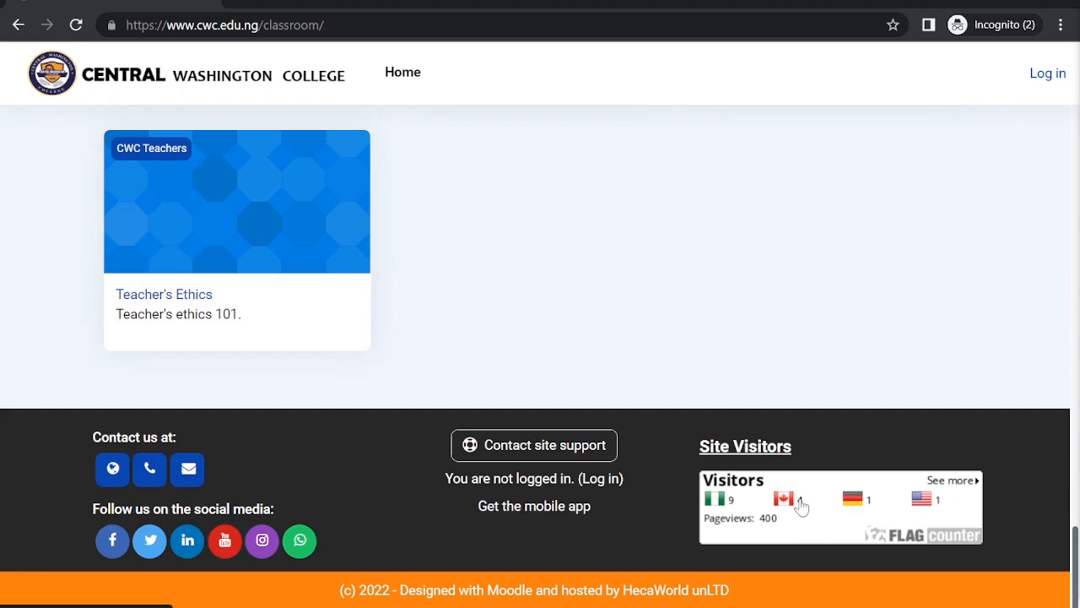
{"action": "scroll", "coordinate": [740, 338], "scroll_direction": "up", "scroll_amount": 10}
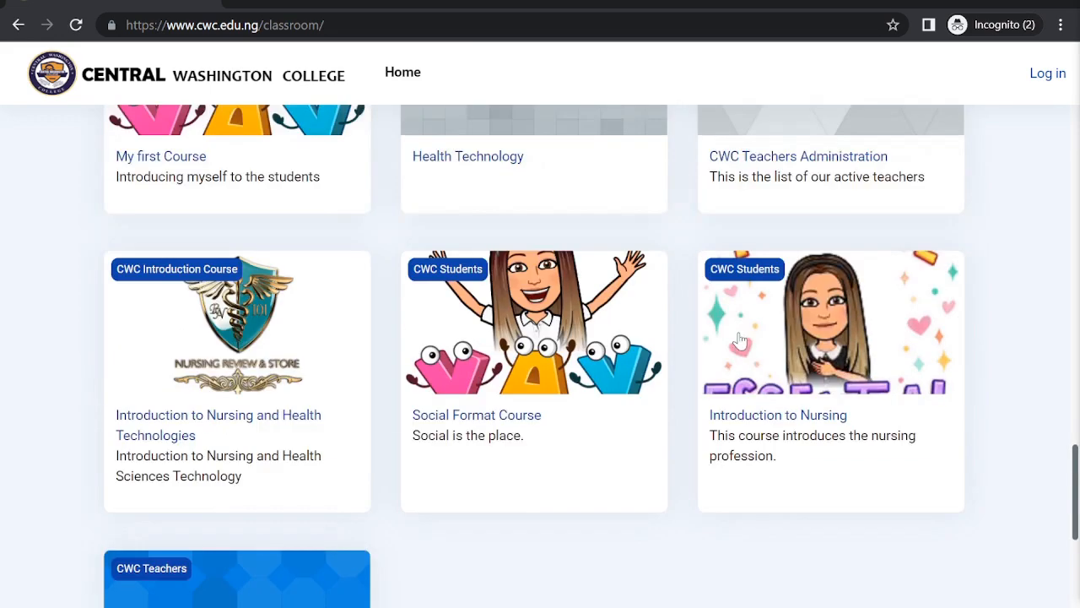
{"action": "scroll", "coordinate": [741, 339], "scroll_direction": "up", "scroll_amount": 10}
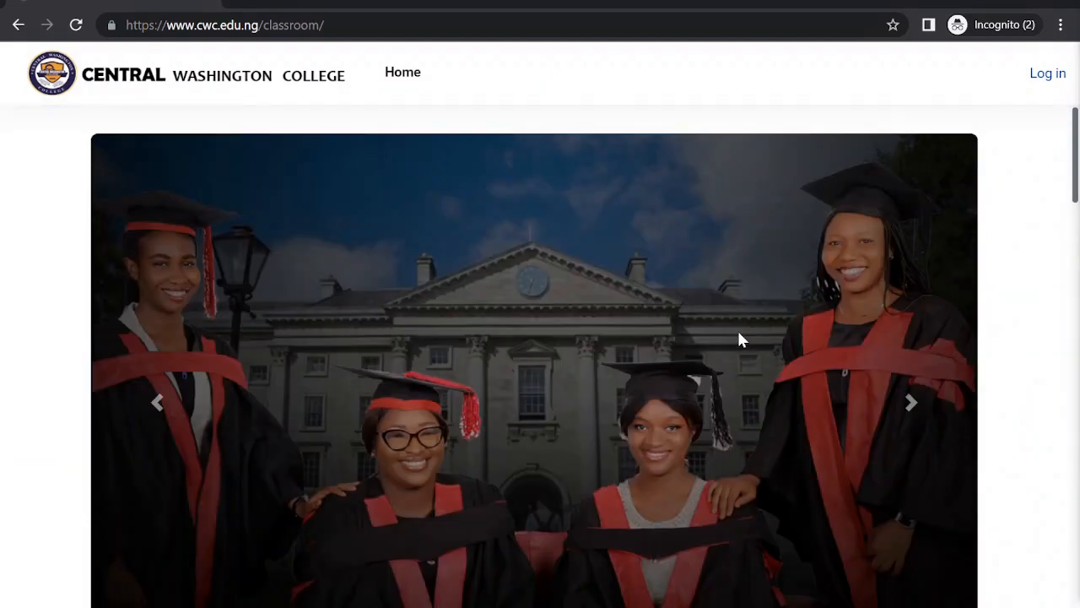
{"action": "left_click", "coordinate": [1053, 72]}
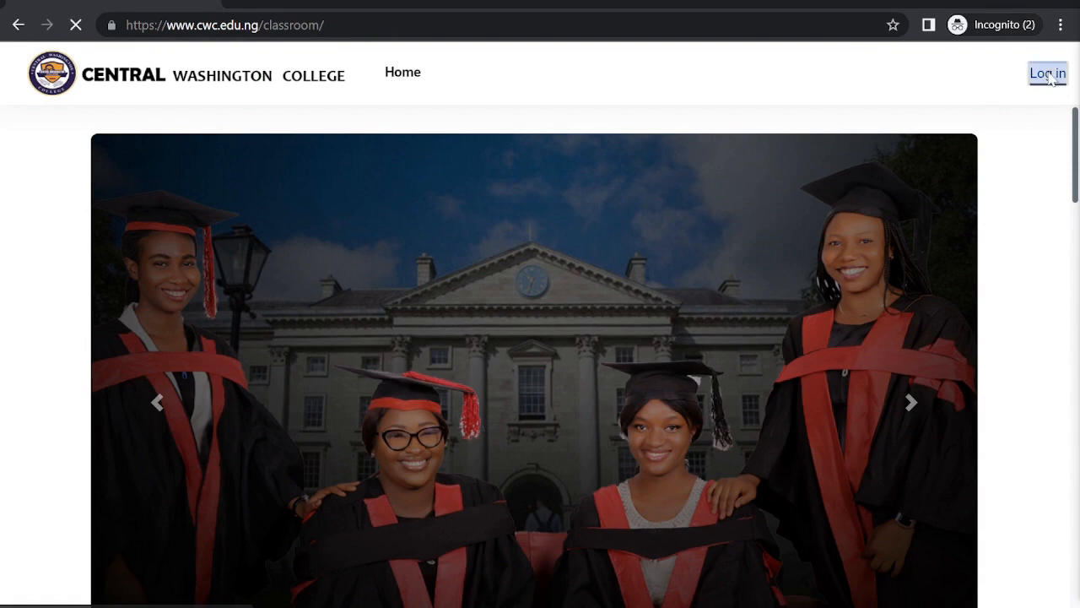